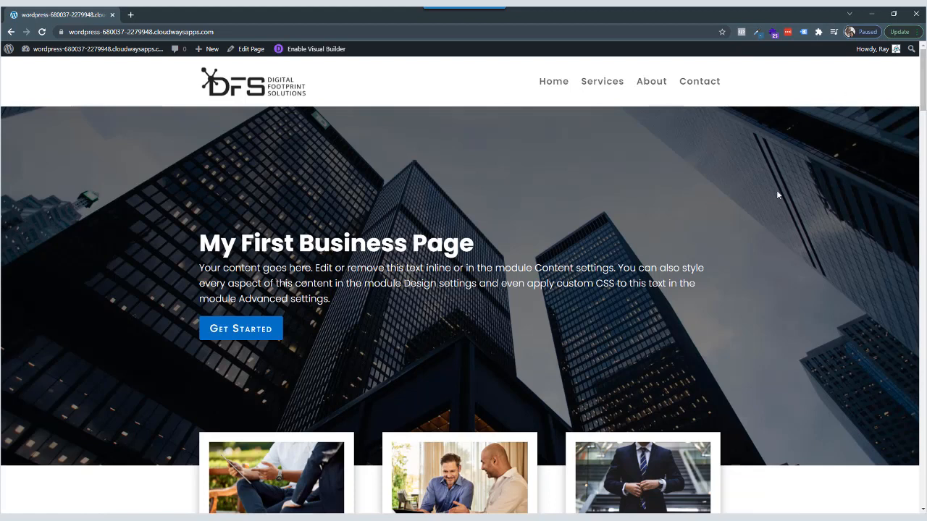
Reload the finished business home page and examine its sections from the hero banner down past the About us heading.
left_click(43, 33)
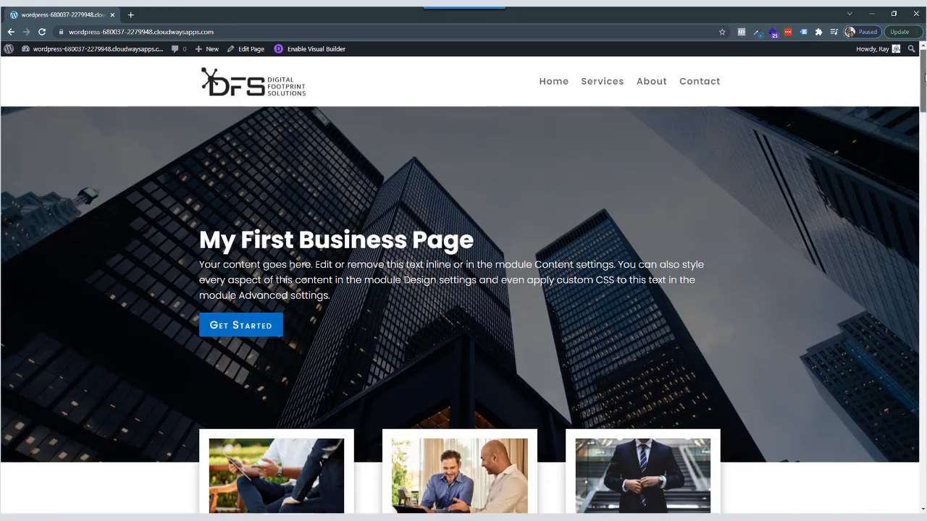
scroll(917, 73, "down", 3)
scroll(463, 289, "down", 3)
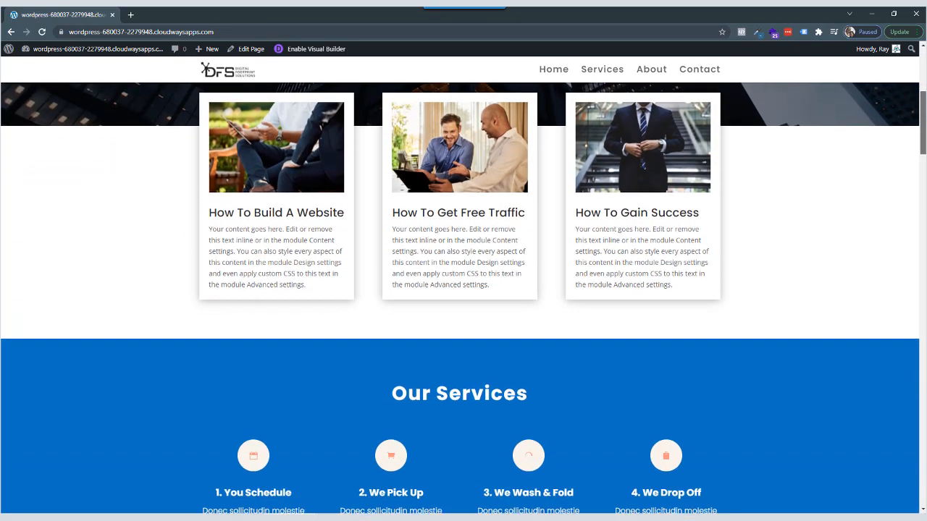
scroll(464, 290, "down", 3)
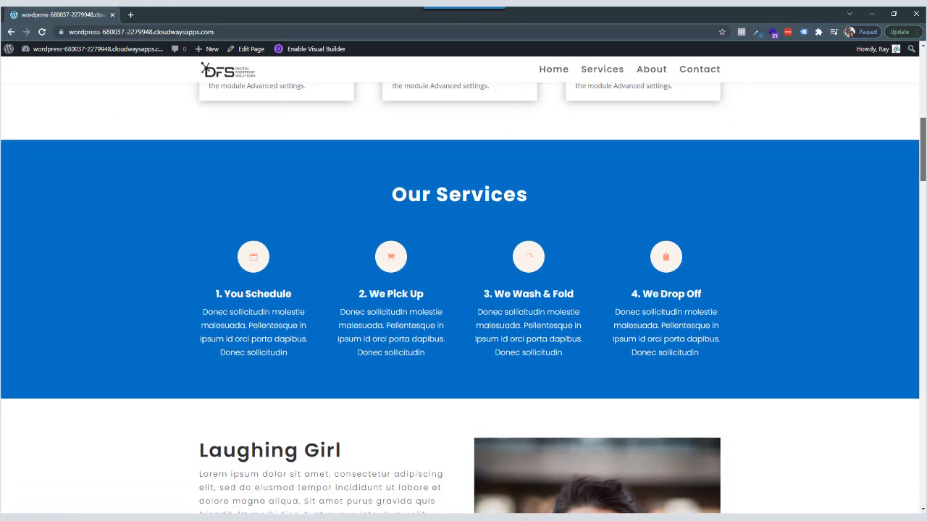
scroll(464, 289, "down", 3)
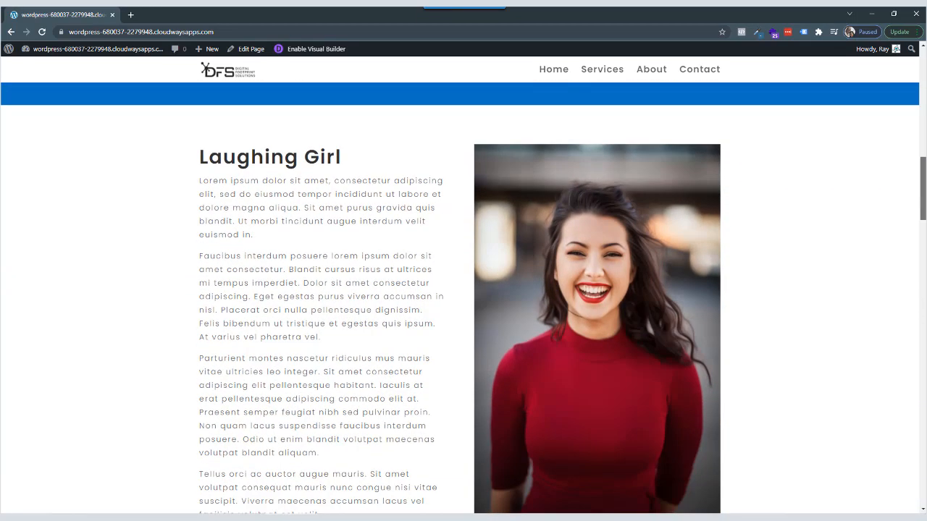
scroll(463, 290, "down", 4)
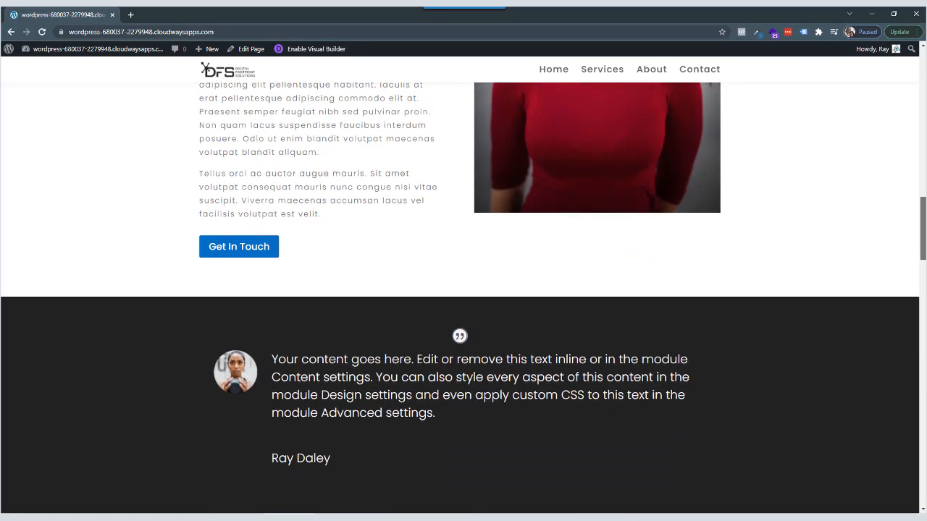
scroll(463, 290, "down", 4)
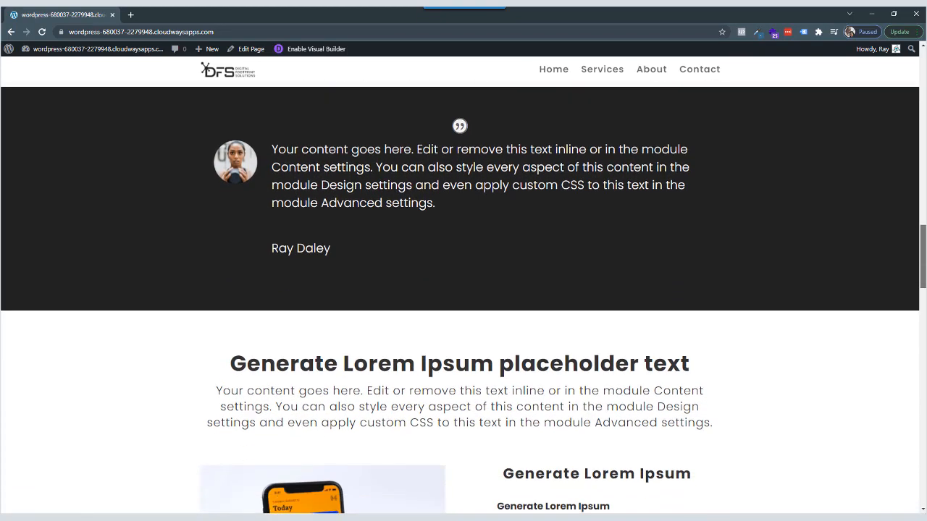
scroll(464, 290, "down", 2)
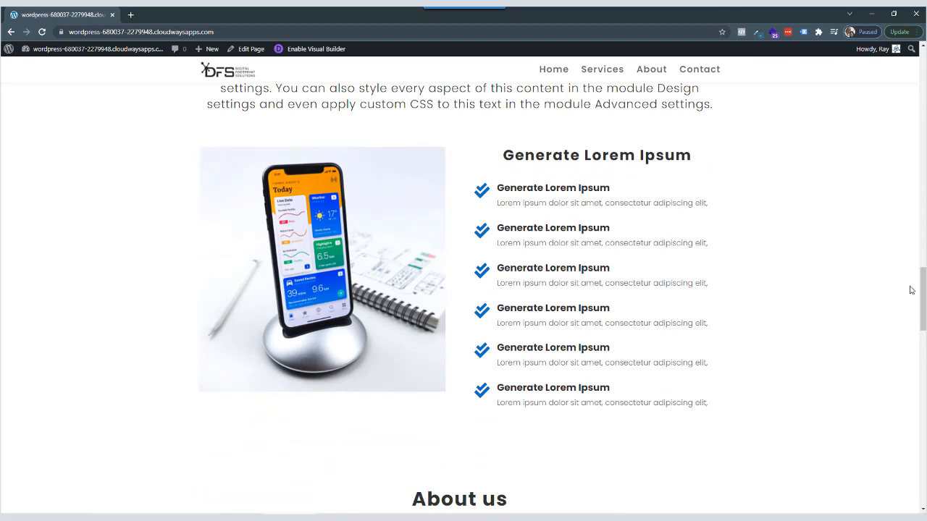
left_click_drag(923, 290, 922, 465)
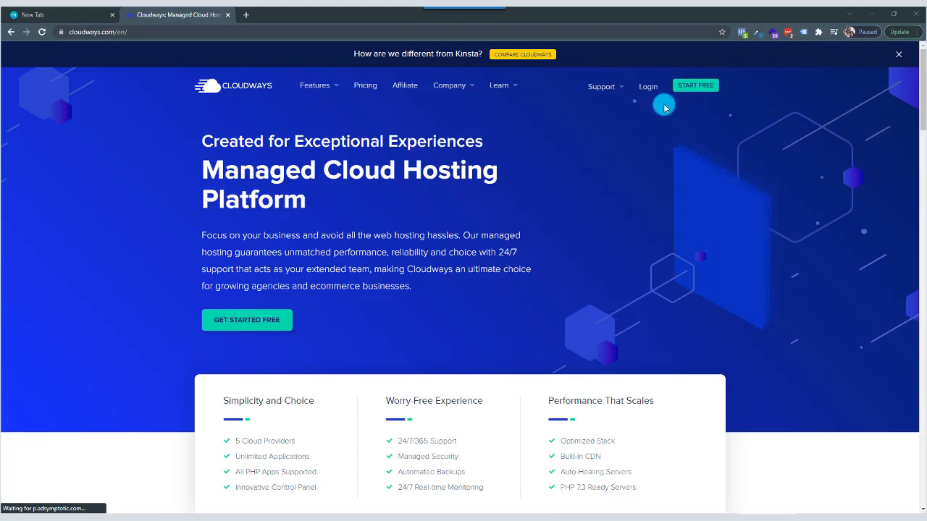
Log in to the Cloudways account with the prefilled credentials and open the list of applications.
left_click(648, 89)
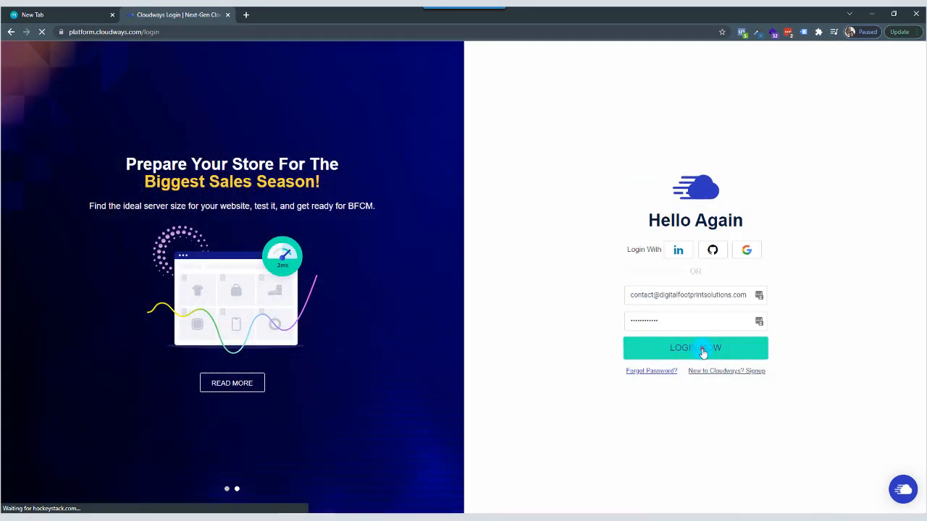
left_click(700, 351)
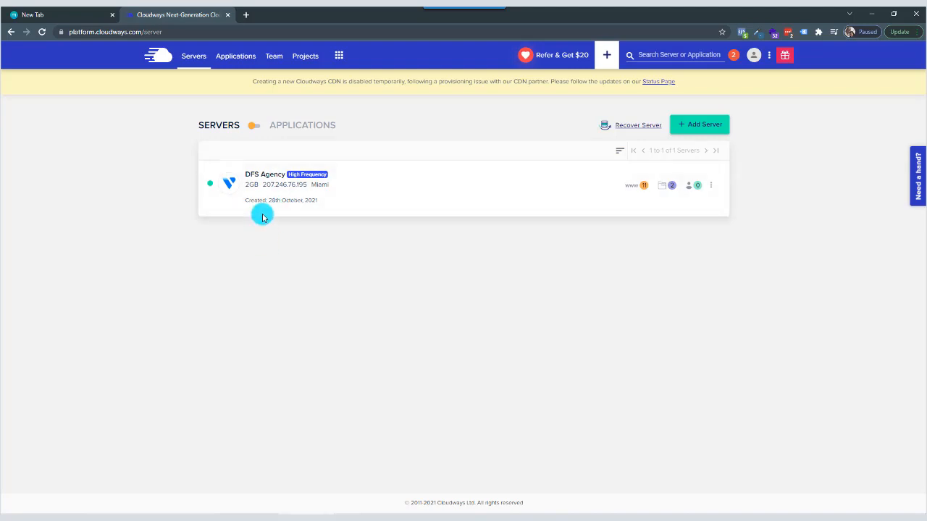
left_click(235, 59)
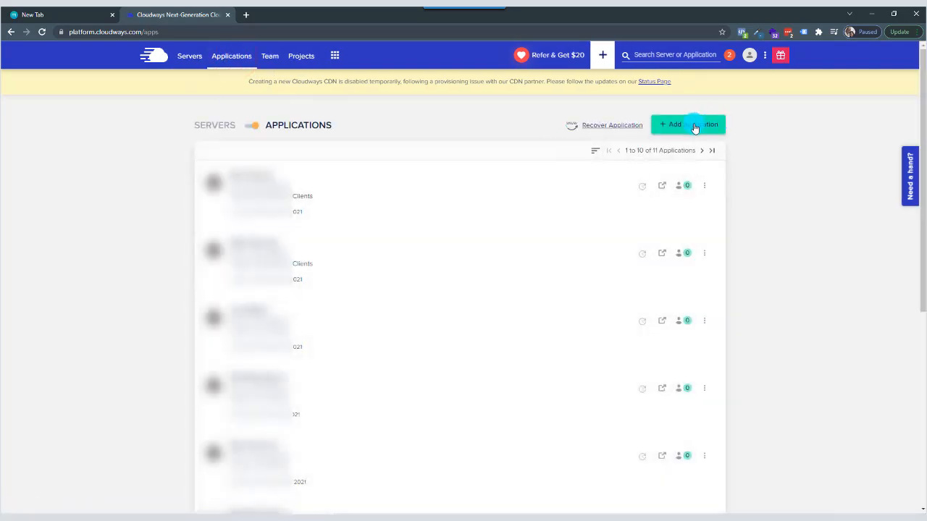
Add a WordPress Version 5.8 application named "Business Demo Site" to the DFS Agency server.
left_click(693, 126)
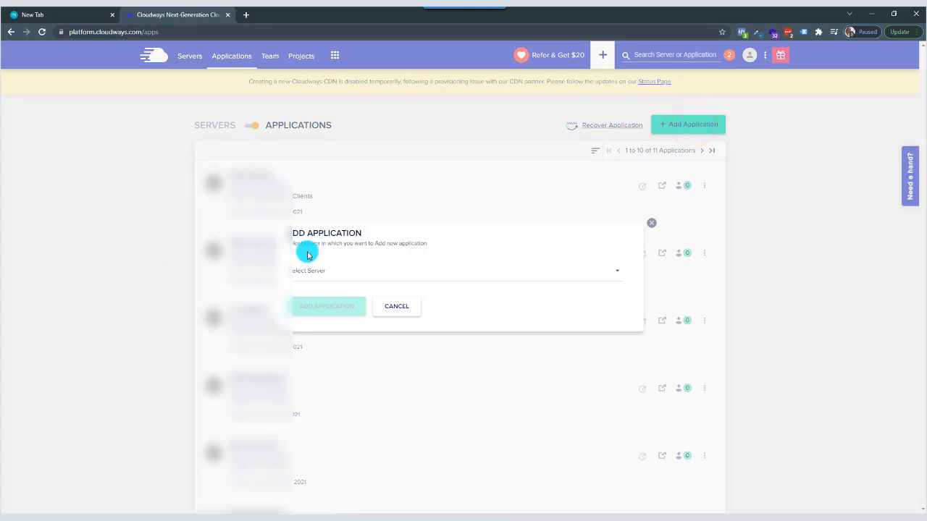
left_click(319, 275)
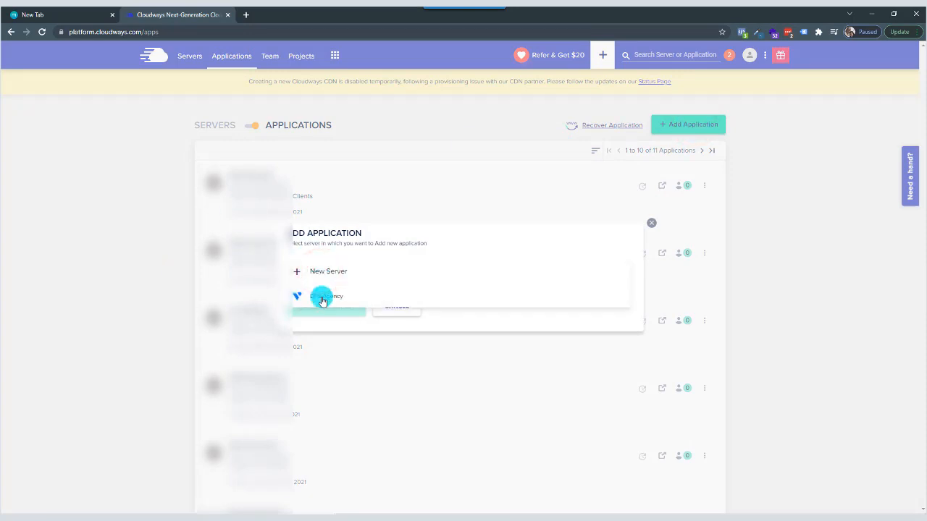
left_click(323, 297)
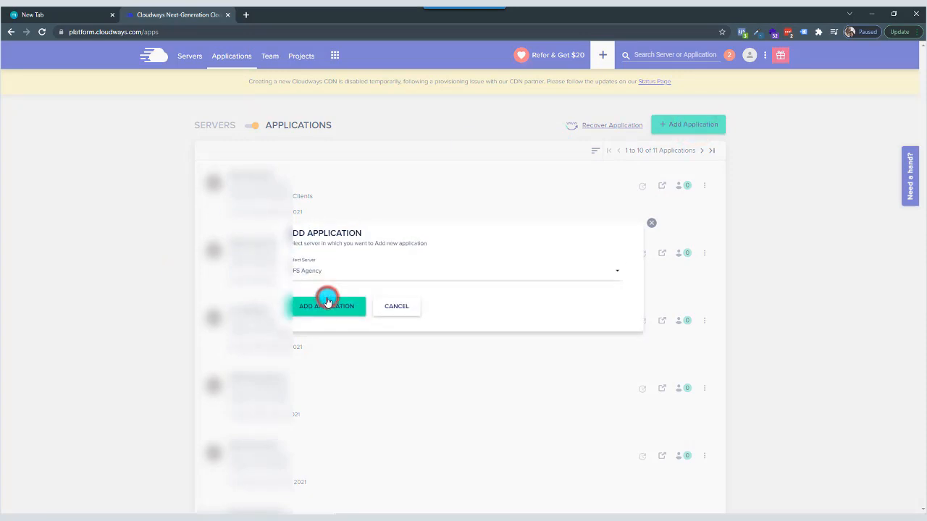
left_click(332, 310)
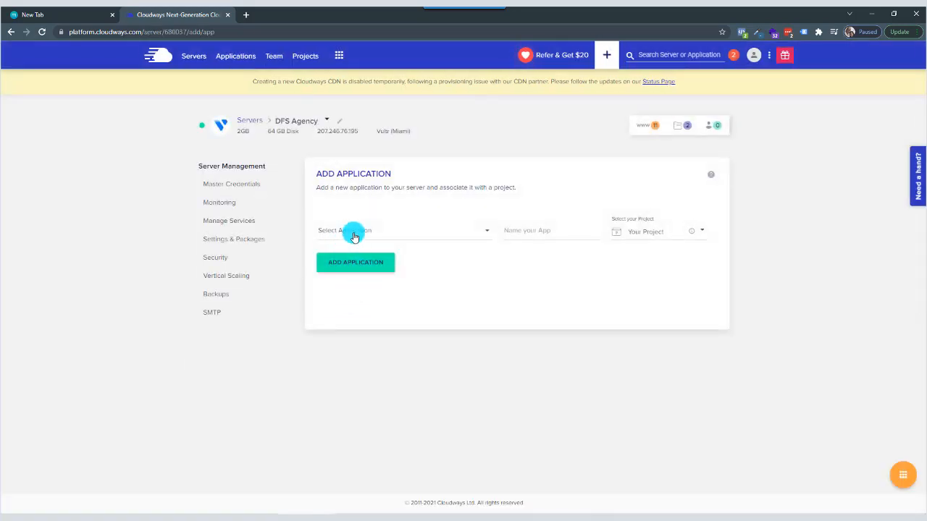
left_click(354, 232)
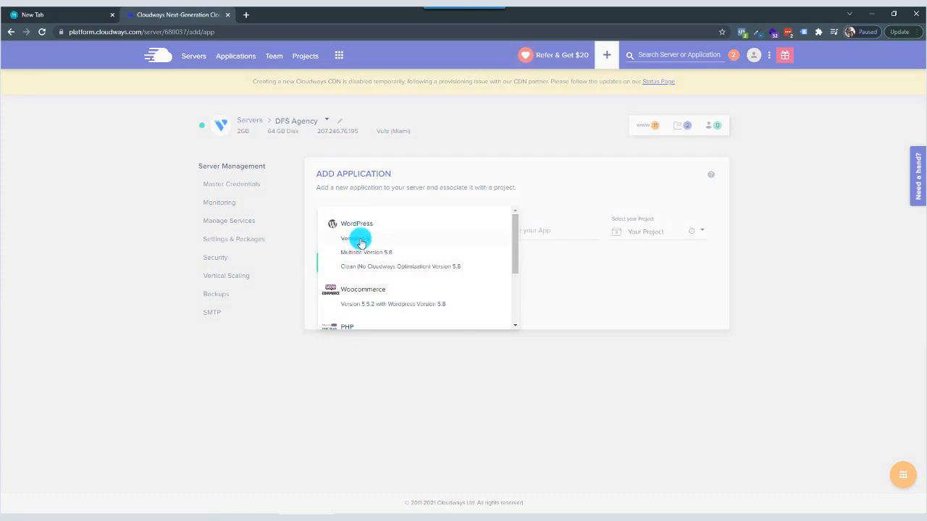
left_click(355, 239)
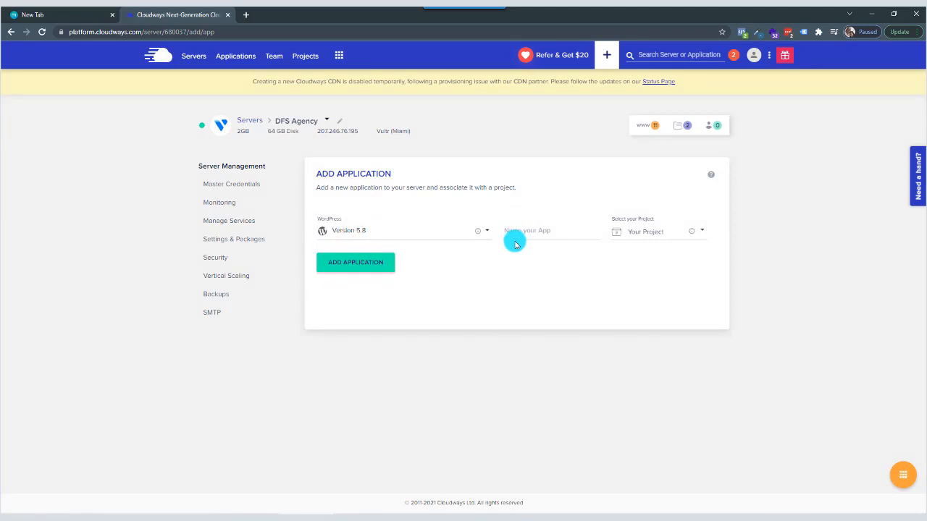
left_click(532, 232)
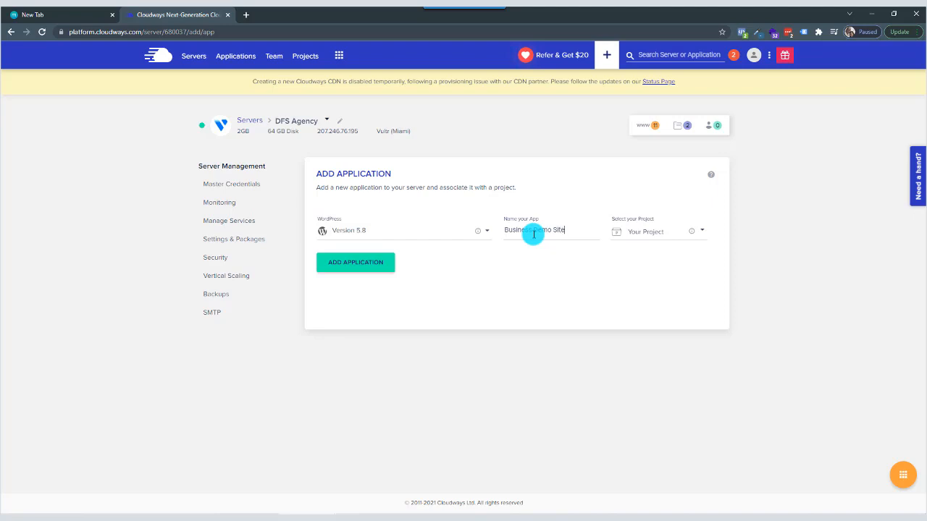
left_click(366, 267)
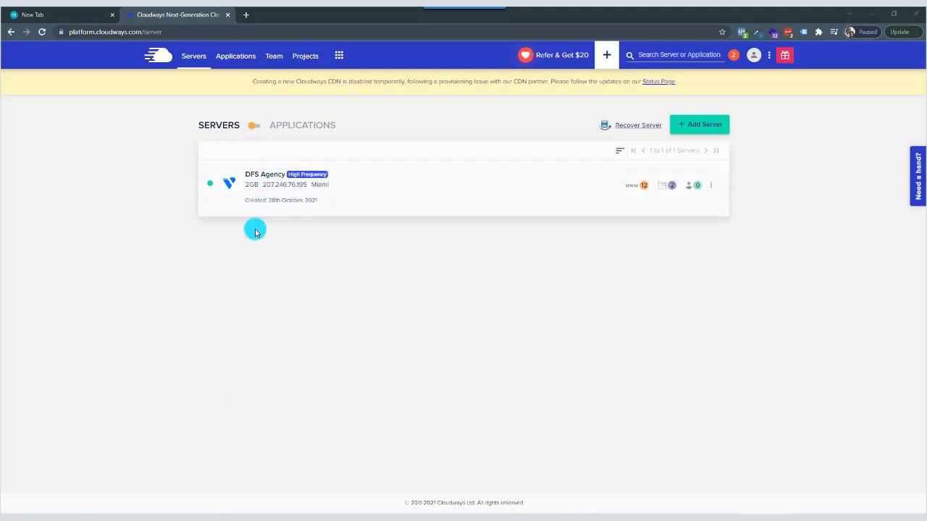
Open the access details of the Business Demo Site application and launch its public site.
left_click(236, 56)
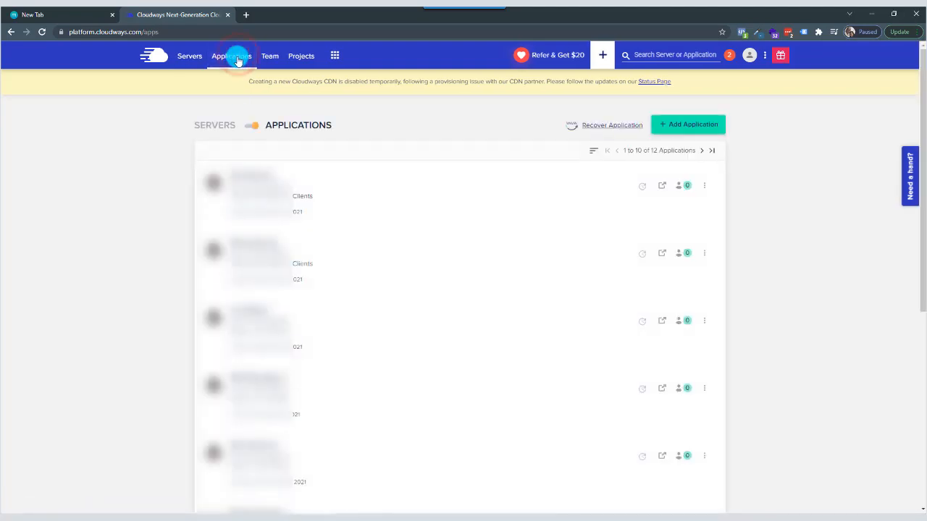
left_click(702, 154)
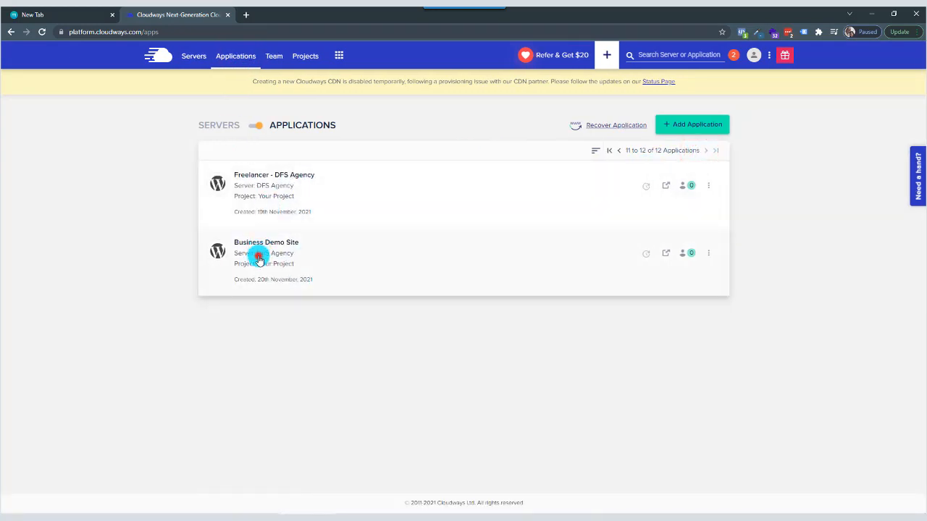
left_click(259, 259)
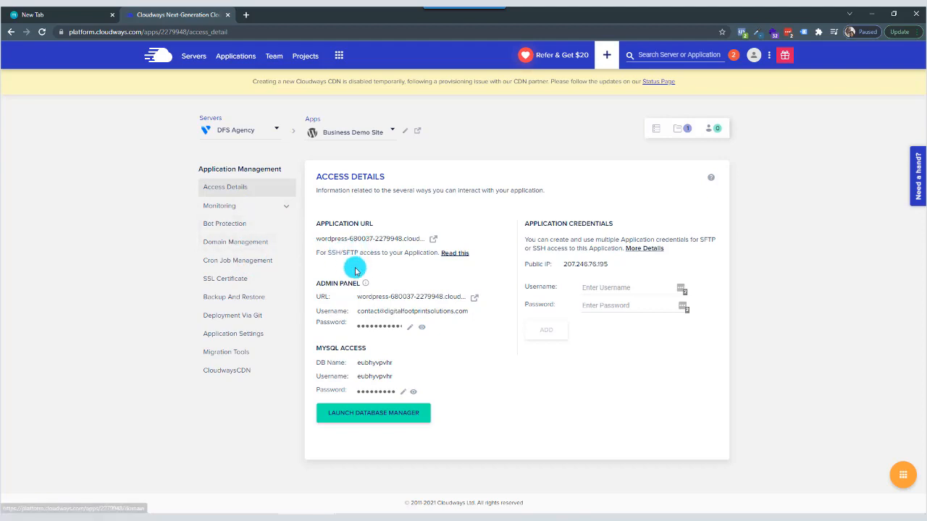
left_click(434, 239)
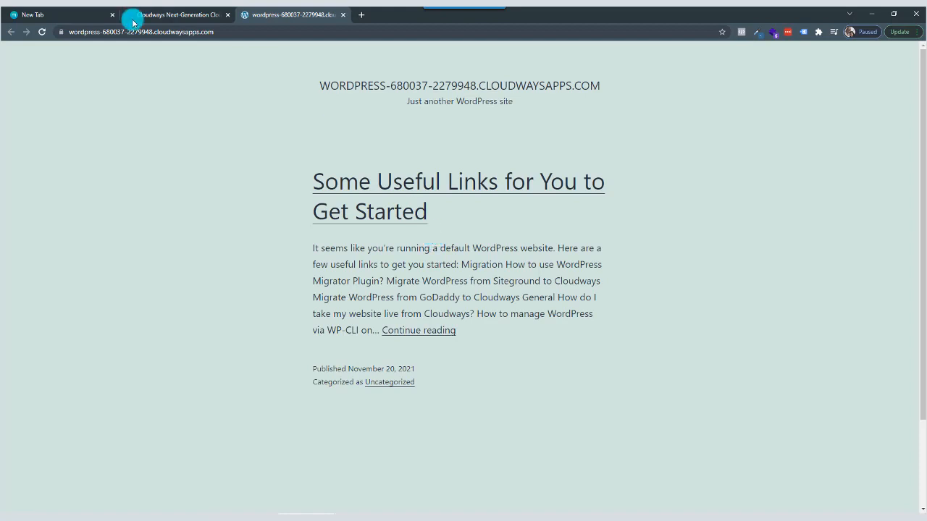
Return to the application's access details, launch its WordPress admin login page, and close the public site.
left_click(171, 15)
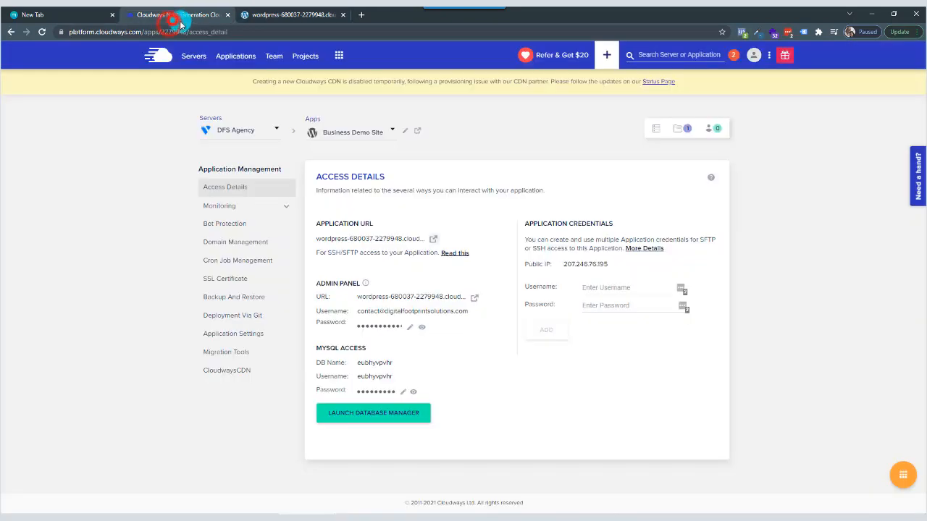
left_click(476, 298)
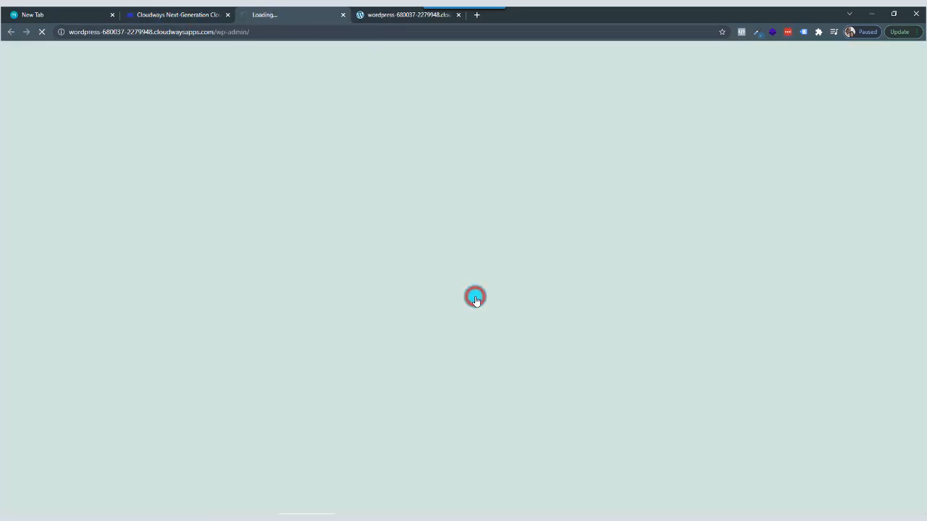
left_click(459, 15)
Copy the admin panel username from the Cloudways access details into the WordPress login form's username field.
left_click(422, 204)
left_click(174, 15)
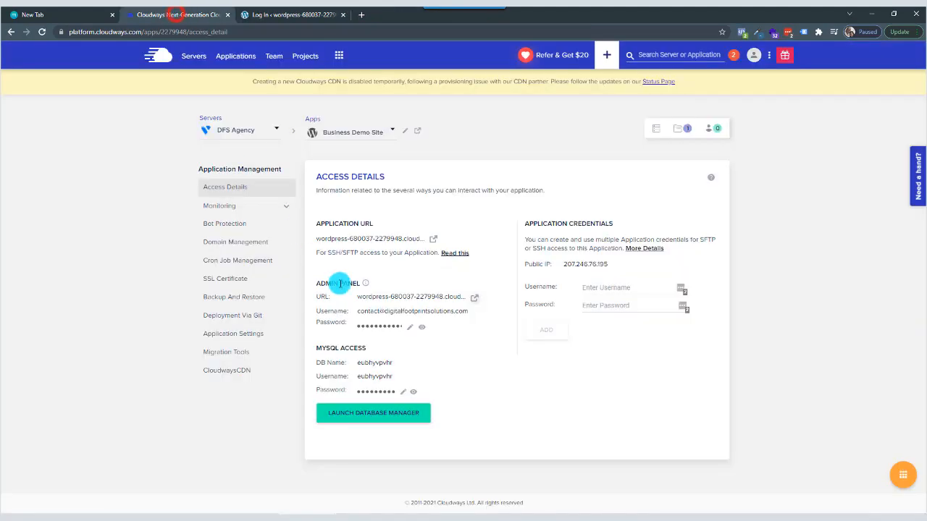
left_click(370, 312)
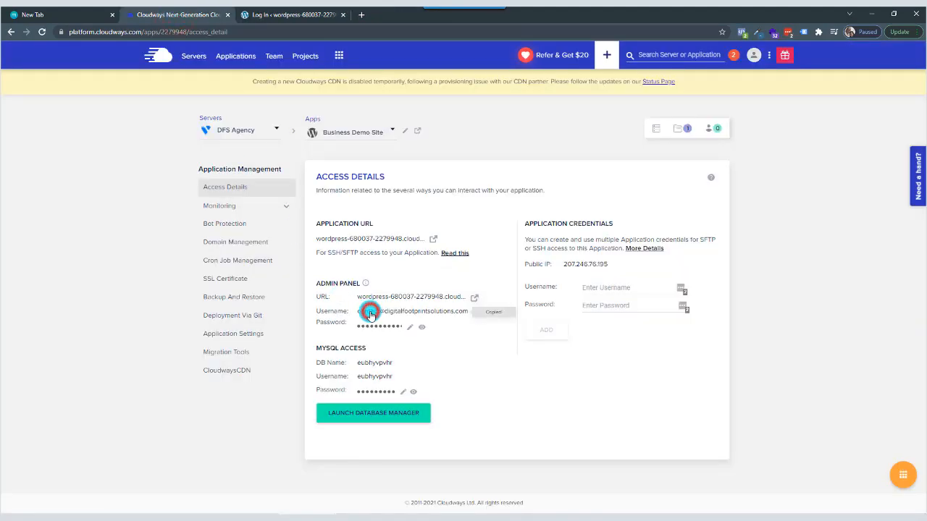
left_click(296, 15)
right_click(409, 202)
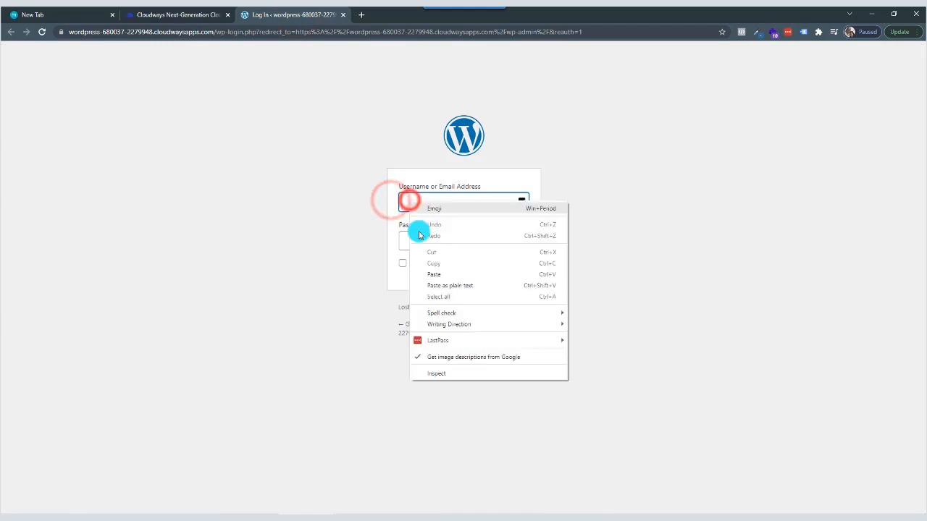
left_click(437, 274)
Copy the admin panel password from the Cloudways access details into the WordPress login form and log in.
key("ctrl+shift+Tab")
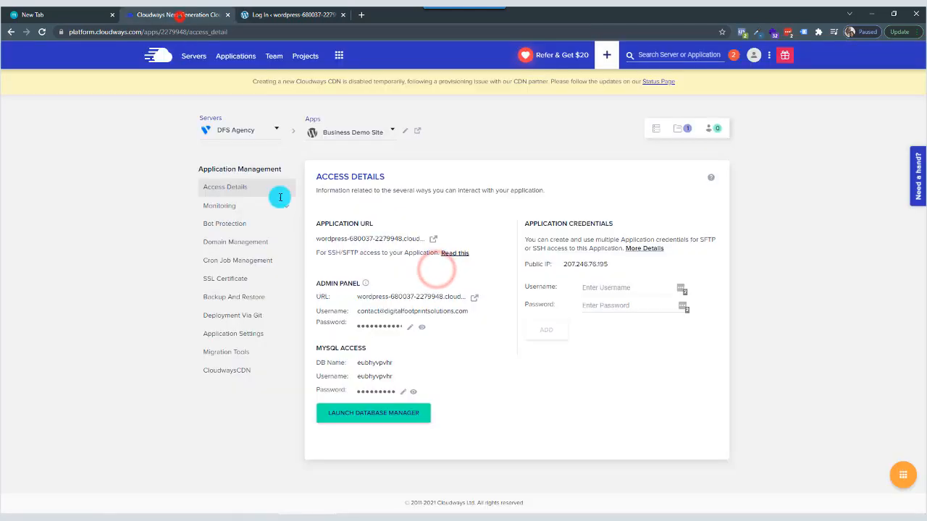
left_click(377, 328)
left_click(304, 16)
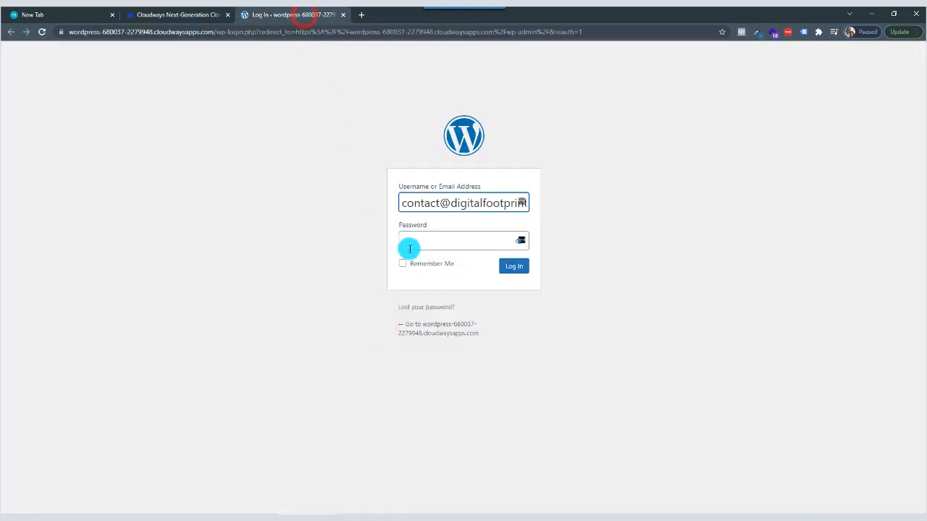
left_click(410, 246)
right_click(410, 246)
left_click(444, 327)
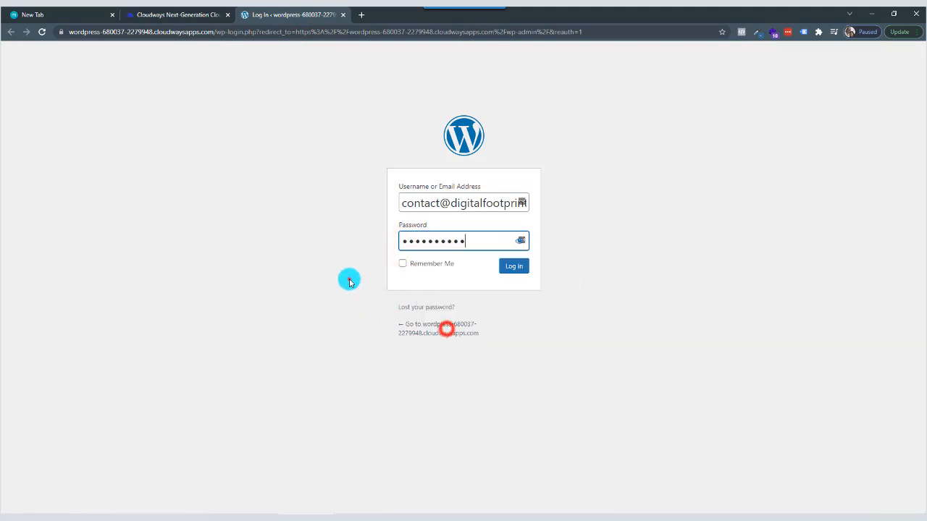
left_click(348, 279)
left_click(520, 267)
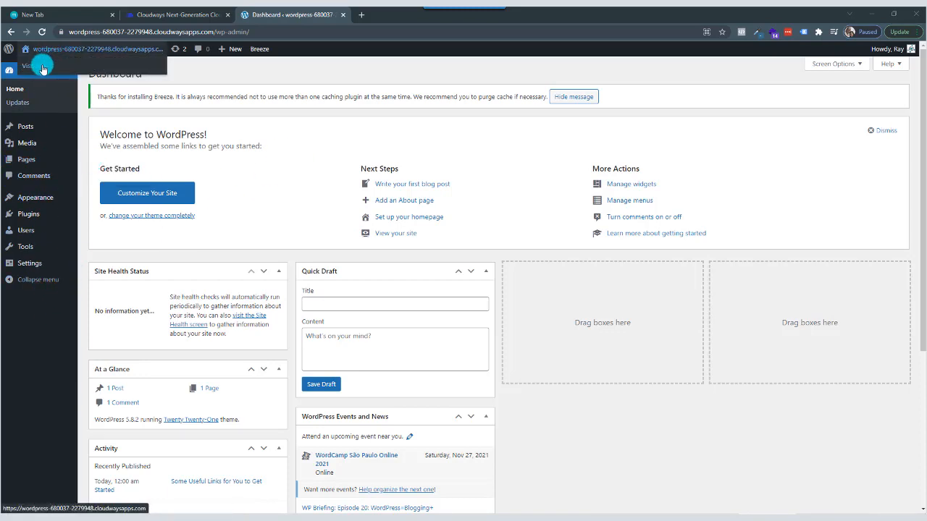
Open the live site in a separate tab from the WordPress dashboard, view it, and return to the dashboard.
right_click(42, 68)
left_click(58, 77)
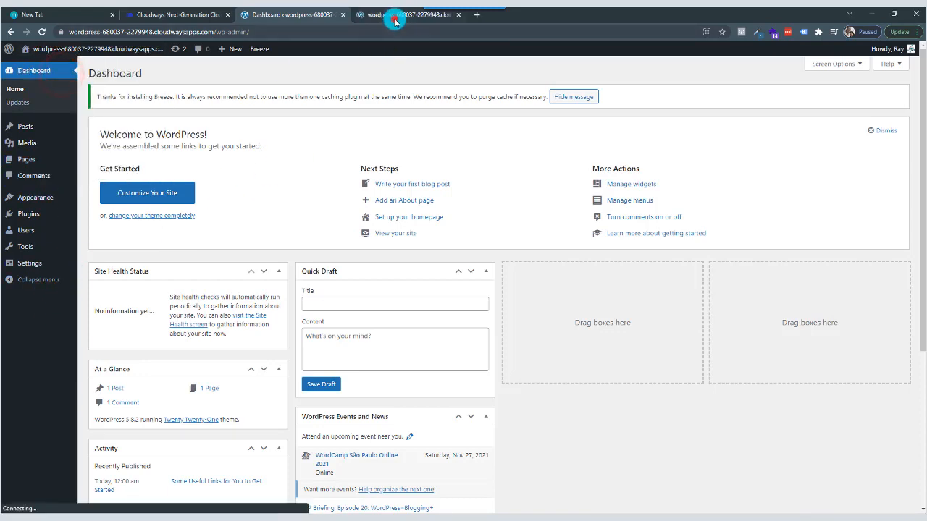
left_click(394, 21)
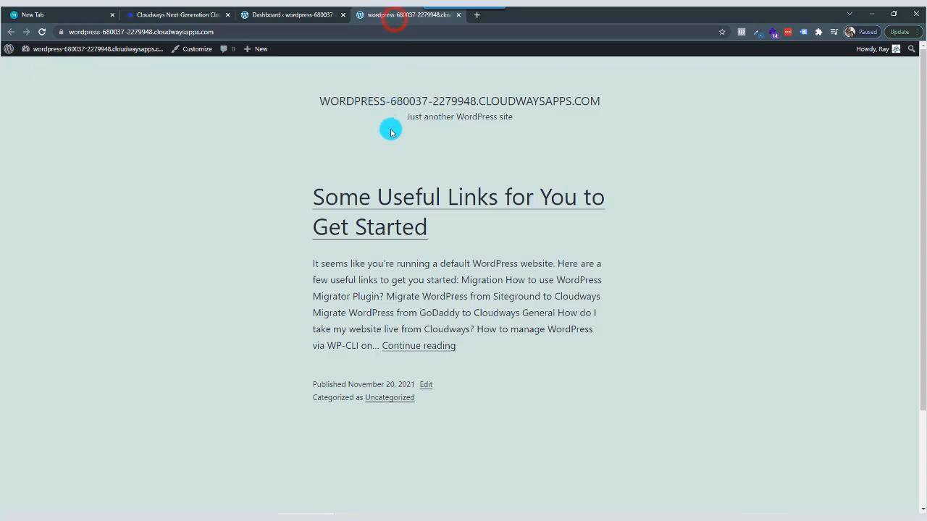
left_click(302, 15)
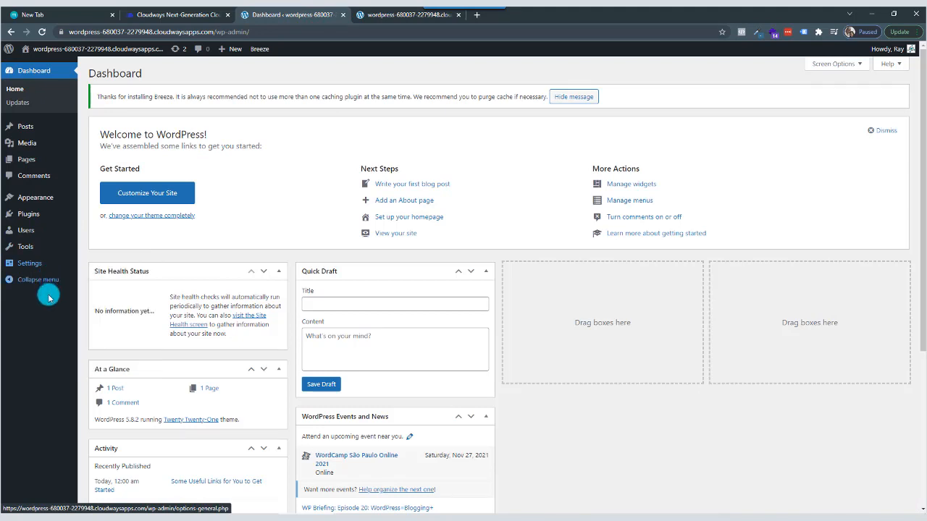
Open the page of installed themes in the WordPress dashboard.
mouse_move(47, 204)
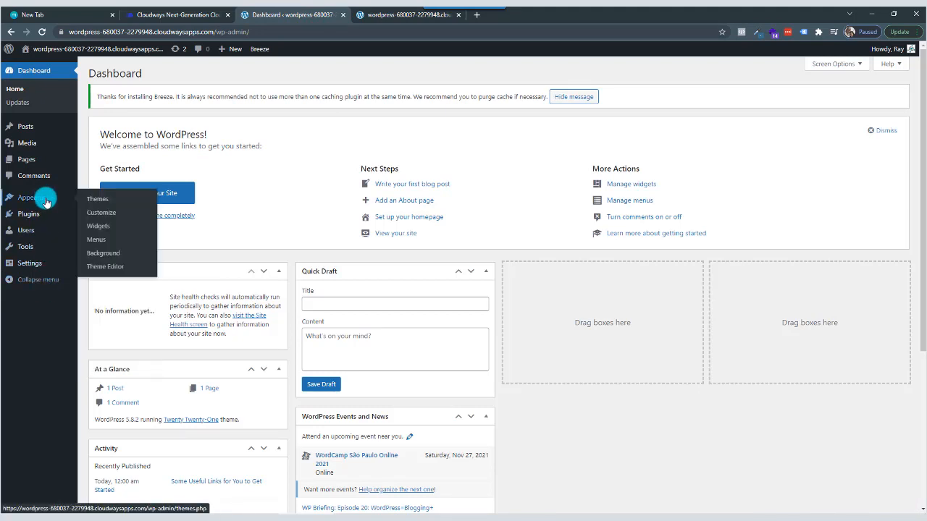
left_click(105, 201)
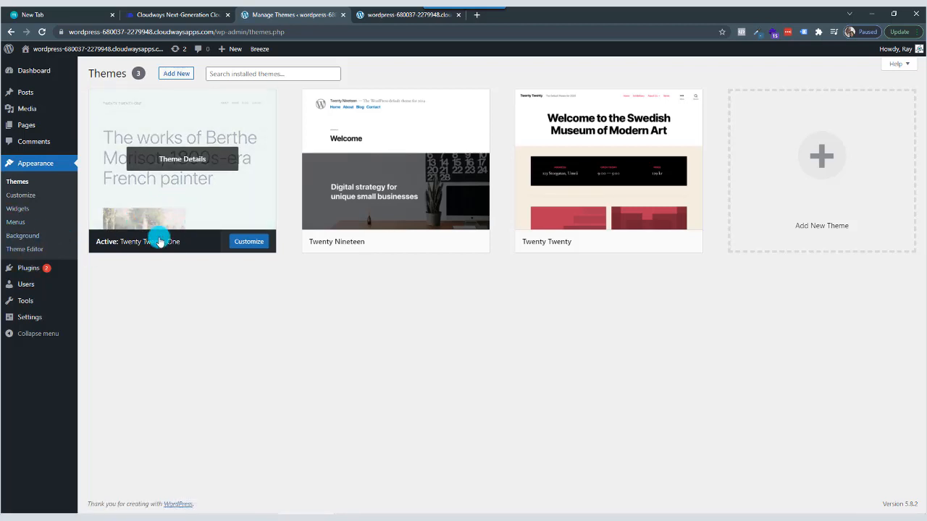
In the live site's browser tab, search Google for "elegant theme" and open the official ElegantThemes website.
left_click(382, 14)
left_click(384, 33)
type("ele")
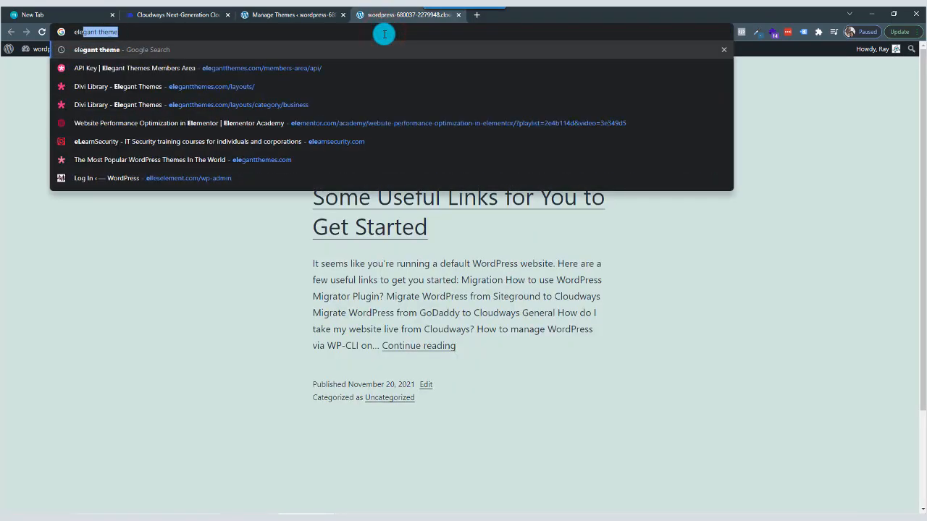
key("Return")
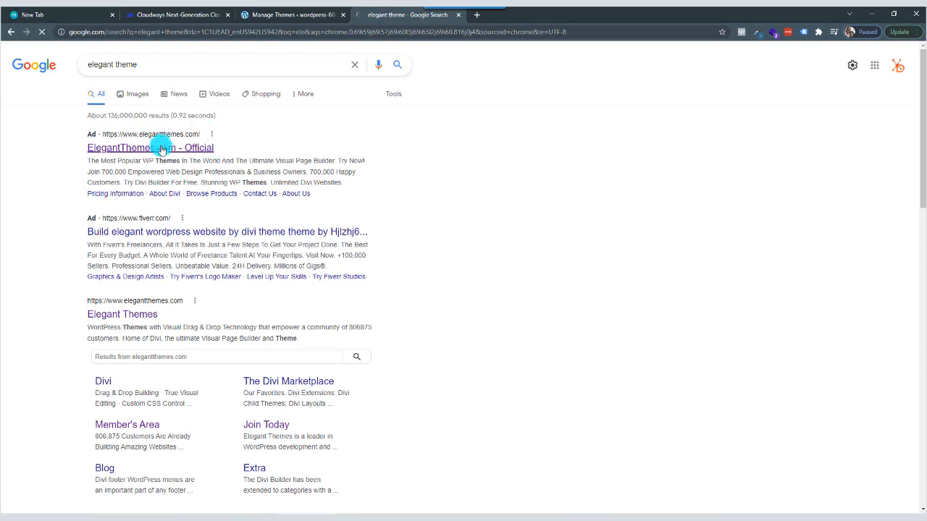
left_click(159, 149)
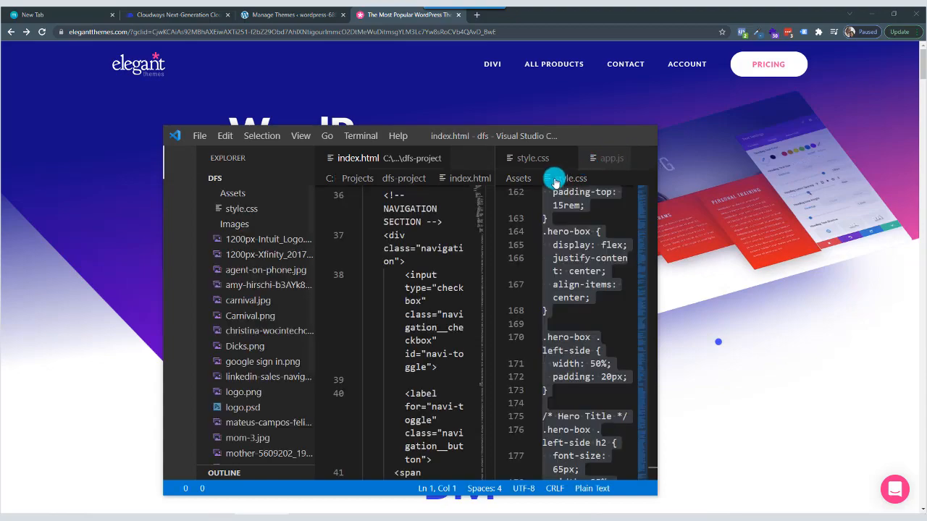
Minimize the Visual Studio Code window and examine the yearly and lifetime access plans on the Elegant Themes pricing page.
left_click(610, 137)
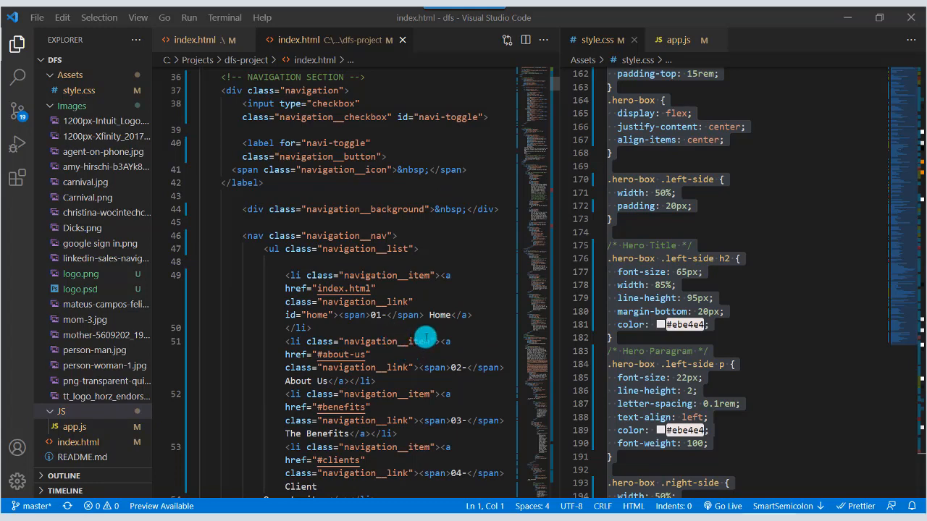
left_click(848, 18)
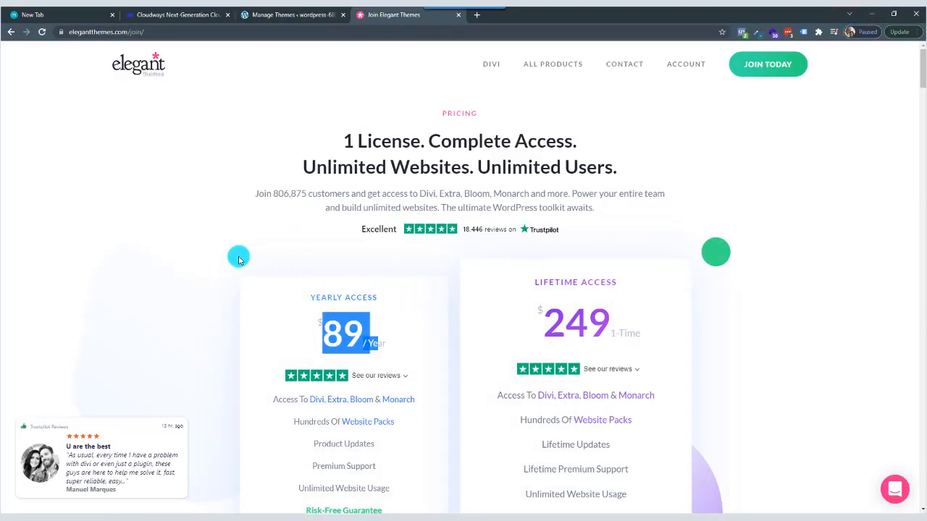
left_click(239, 258)
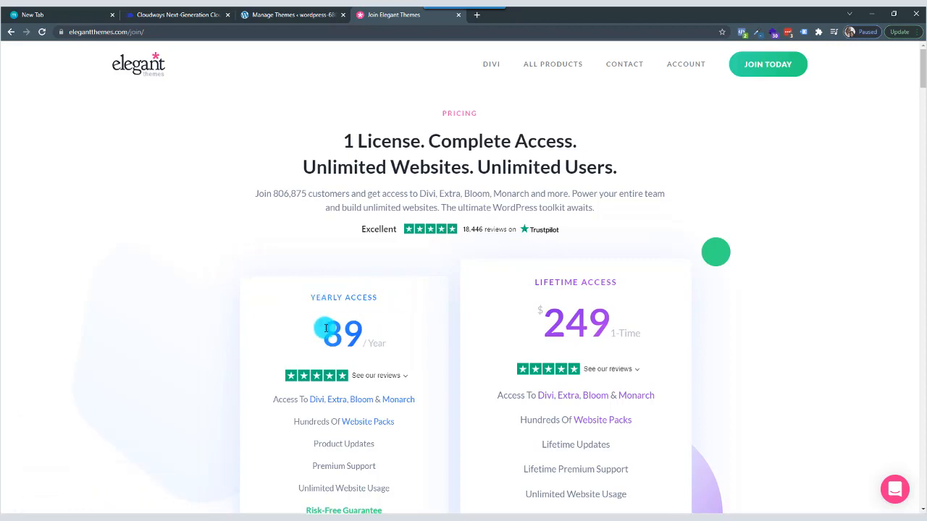
left_click_drag(325, 328, 403, 331)
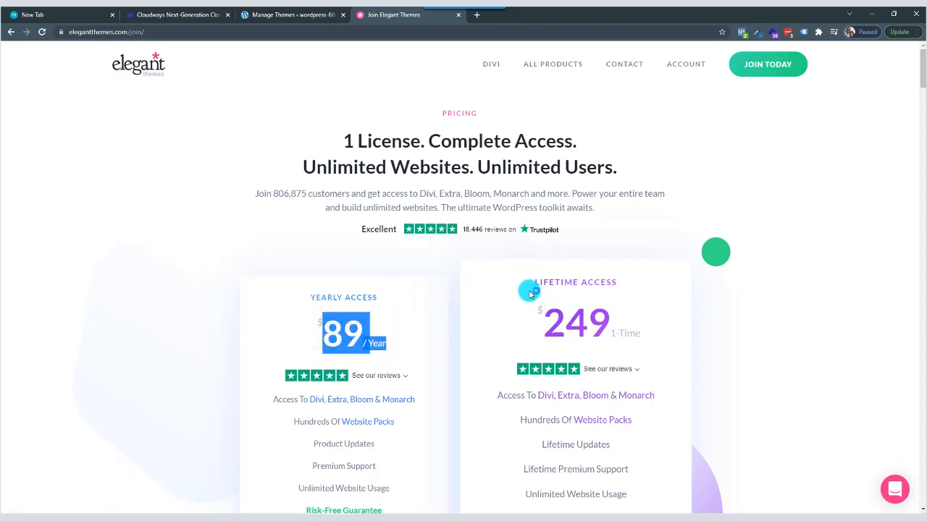
left_click_drag(533, 284, 632, 281)
left_click_drag(541, 327, 567, 357)
left_click(321, 326)
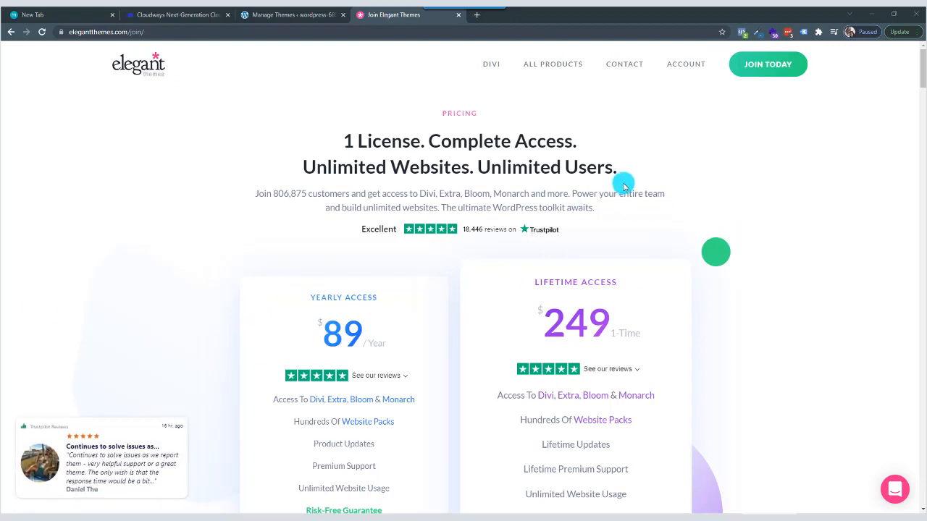
mouse_move(471, 63)
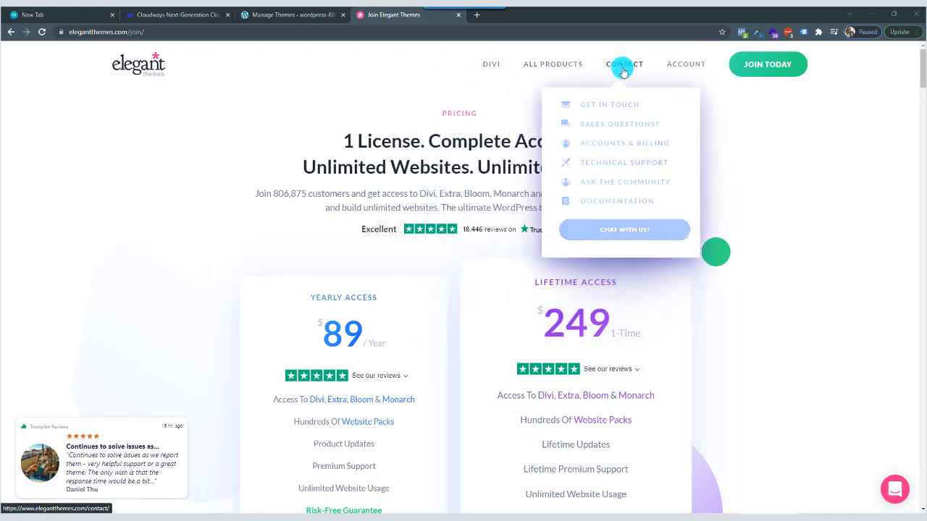
mouse_move(498, 70)
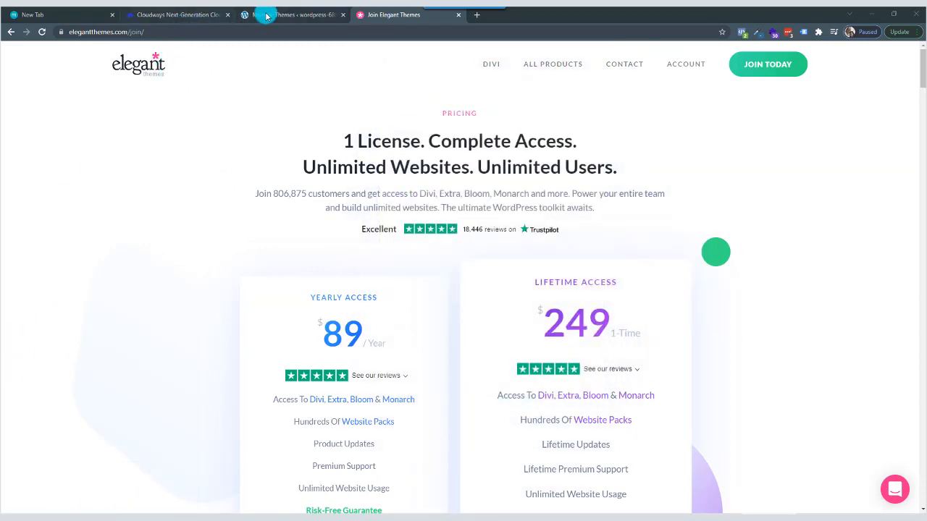
Return to the WordPress themes page, open the page for adding themes and browse the popular ones.
left_click(289, 17)
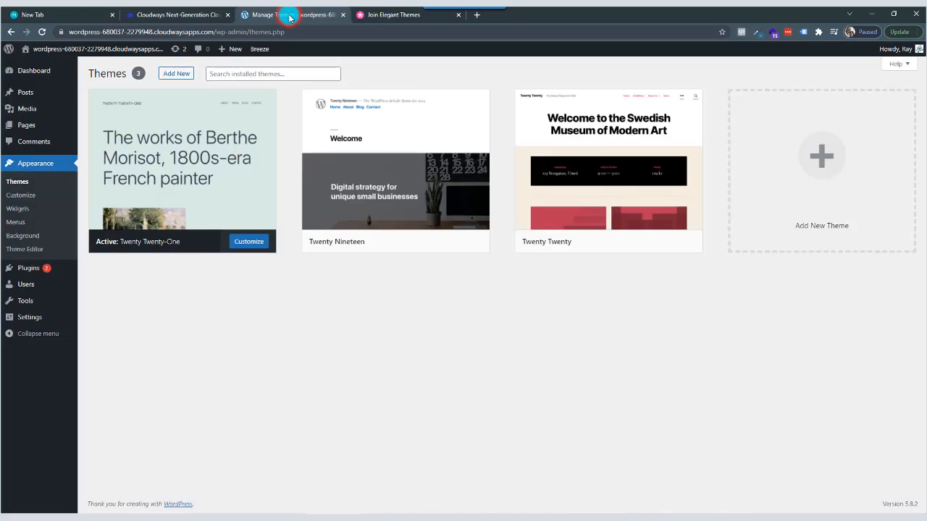
left_click(181, 77)
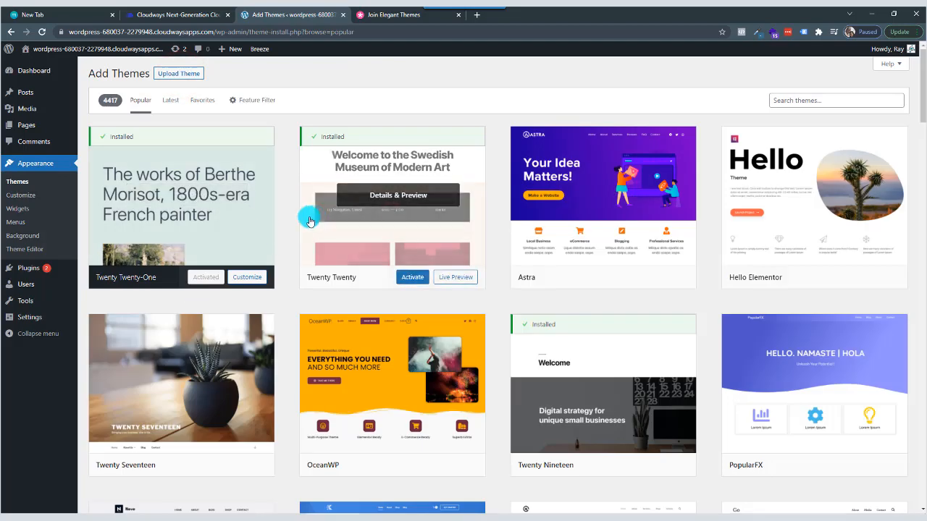
scroll(509, 292, "down", 8)
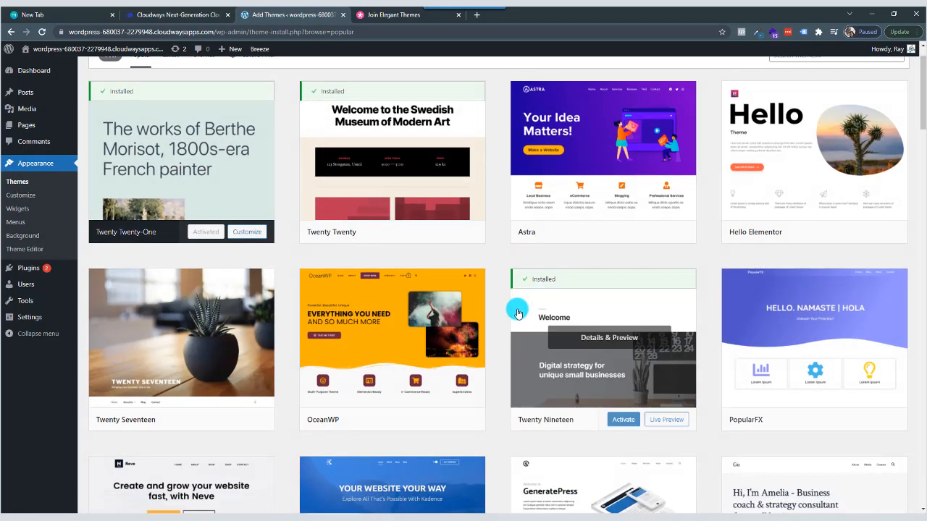
scroll(514, 311, "up", 8)
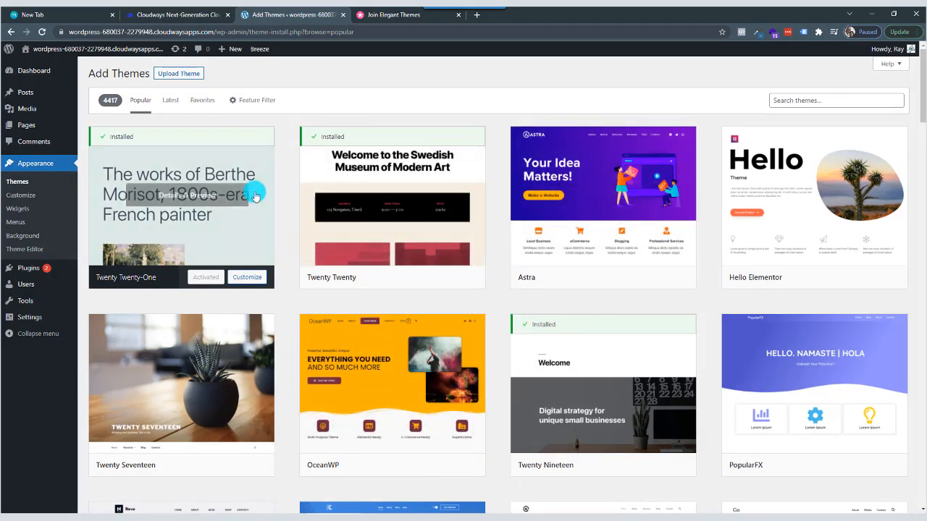
Choose the Divi zip archive from the Themes and Plugins > Divi Theme folder on easystore (E:) for a theme upload.
left_click(179, 75)
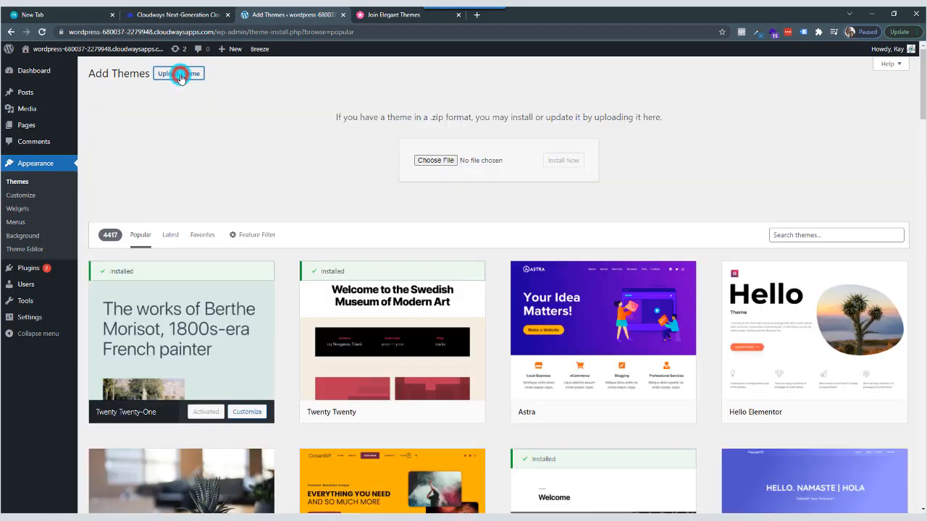
left_click(438, 161)
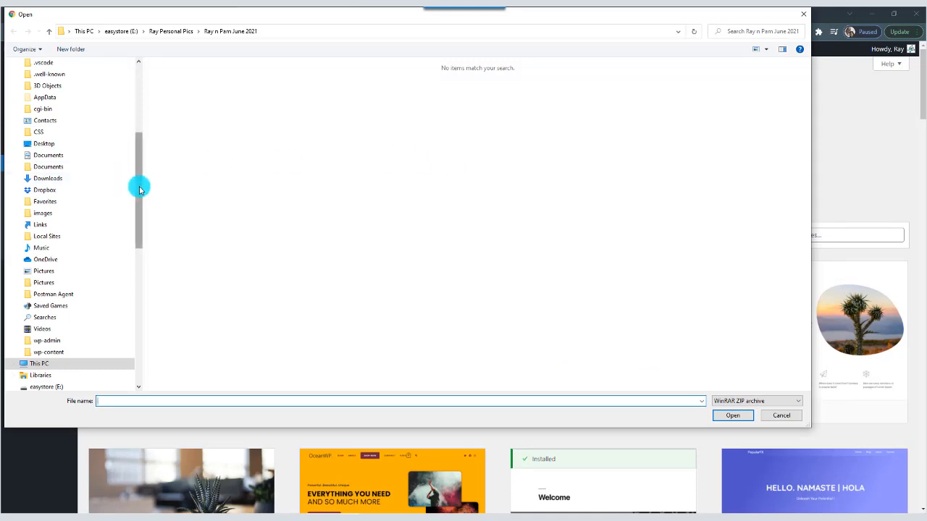
left_click_drag(139, 189, 137, 203)
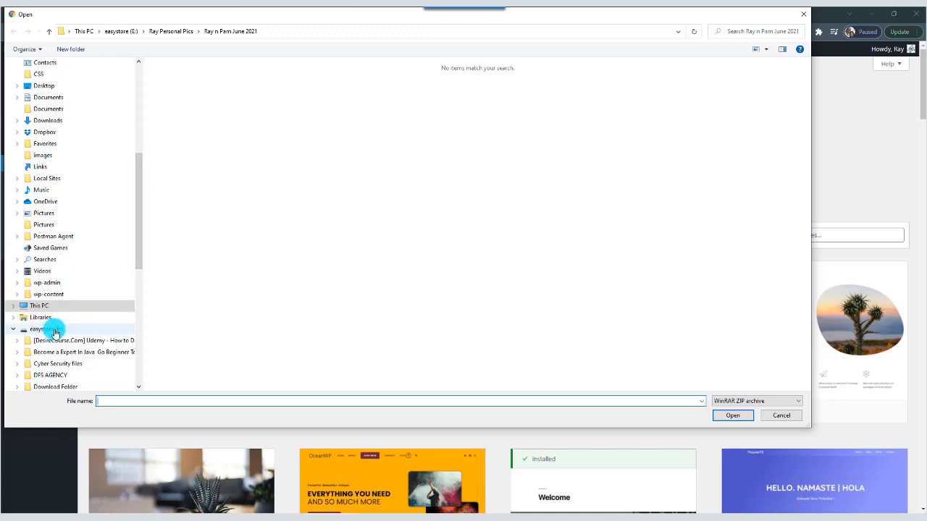
left_click(55, 332)
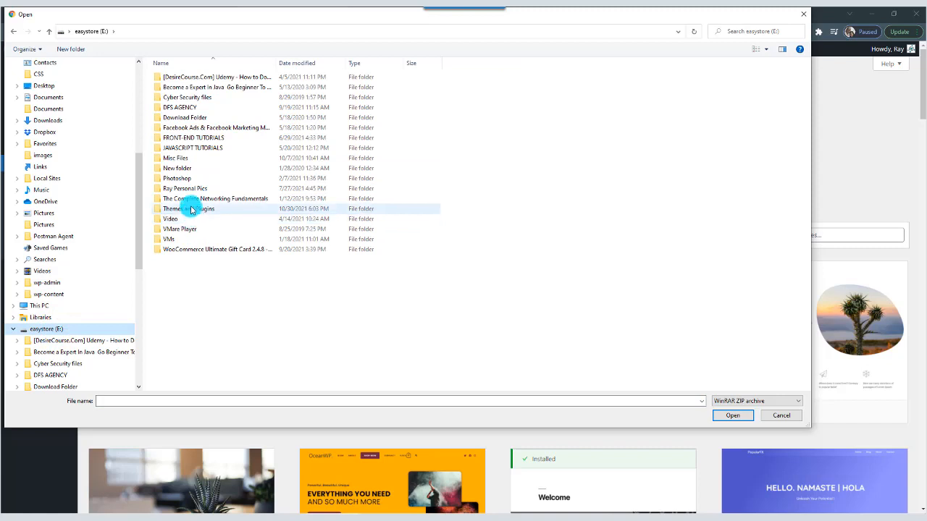
left_click(191, 211)
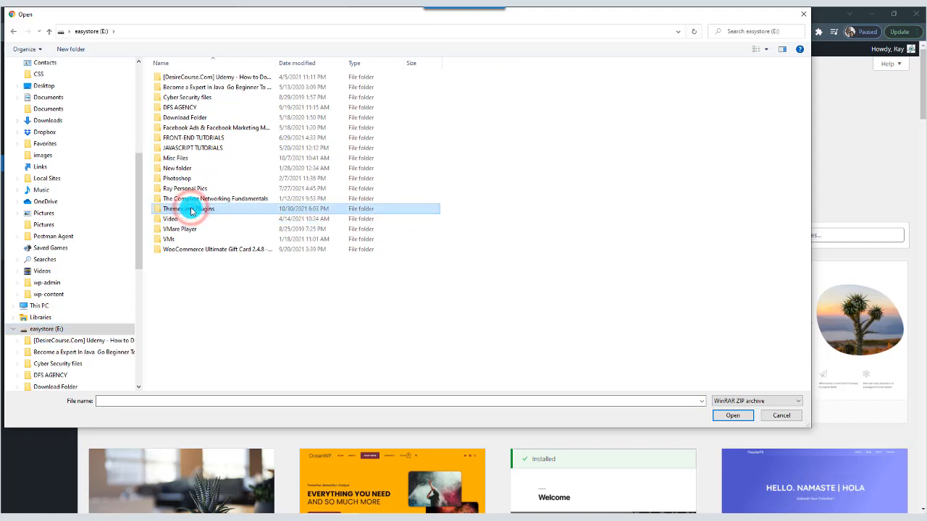
double_click(191, 211)
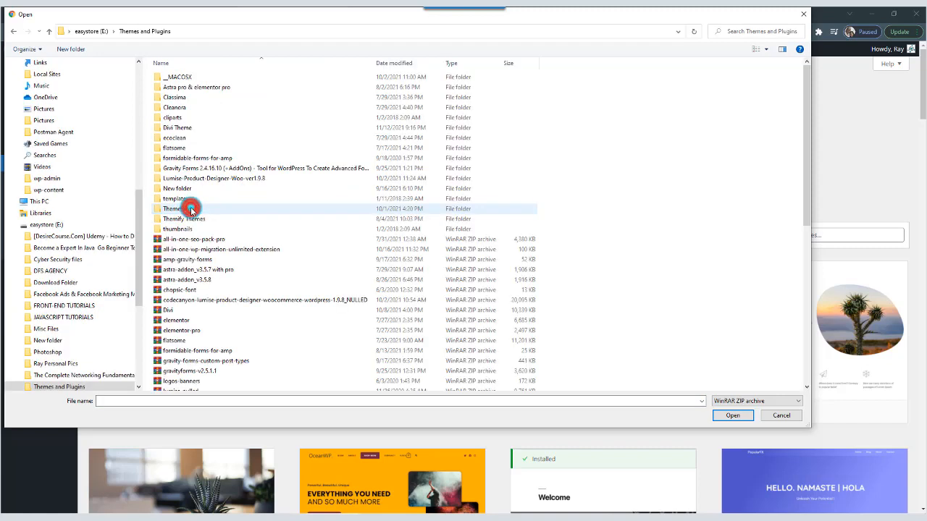
double_click(176, 128)
left_click(175, 78)
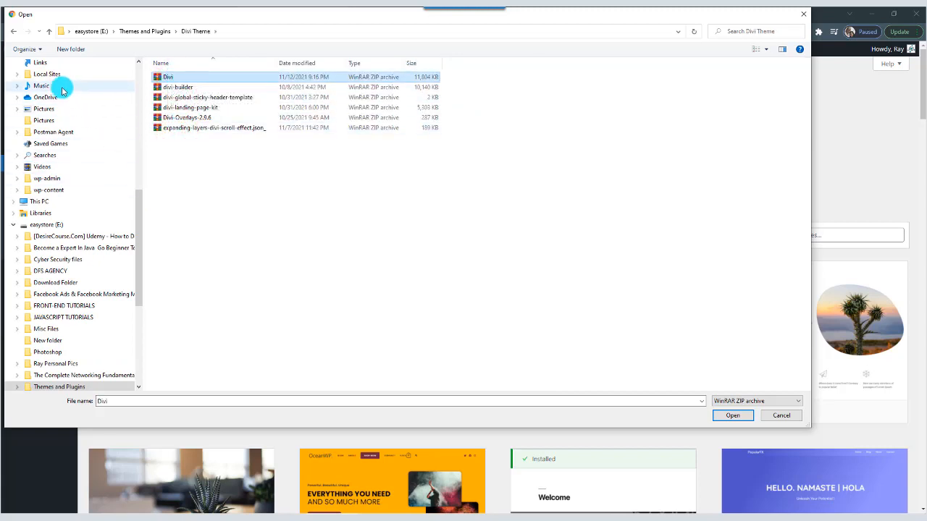
left_click(733, 416)
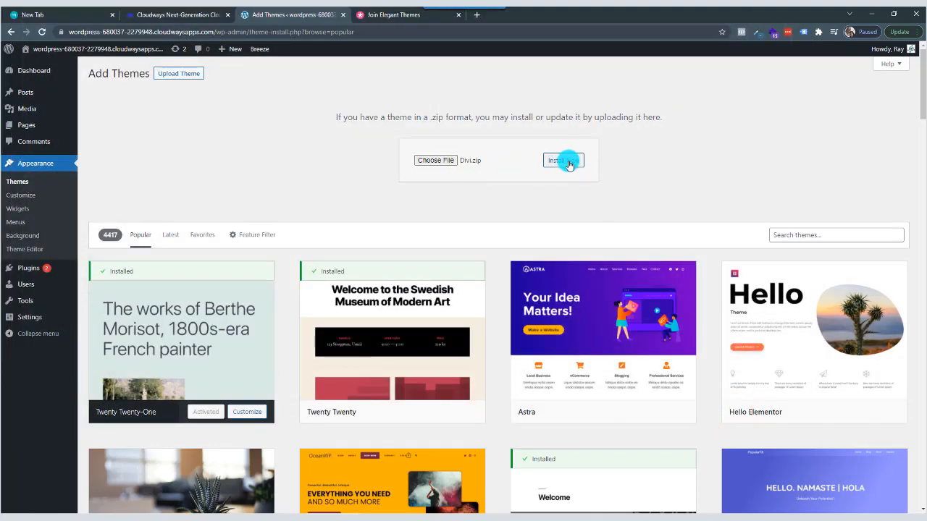
Install the uploaded Divi.zip theme and activate it.
left_click(568, 163)
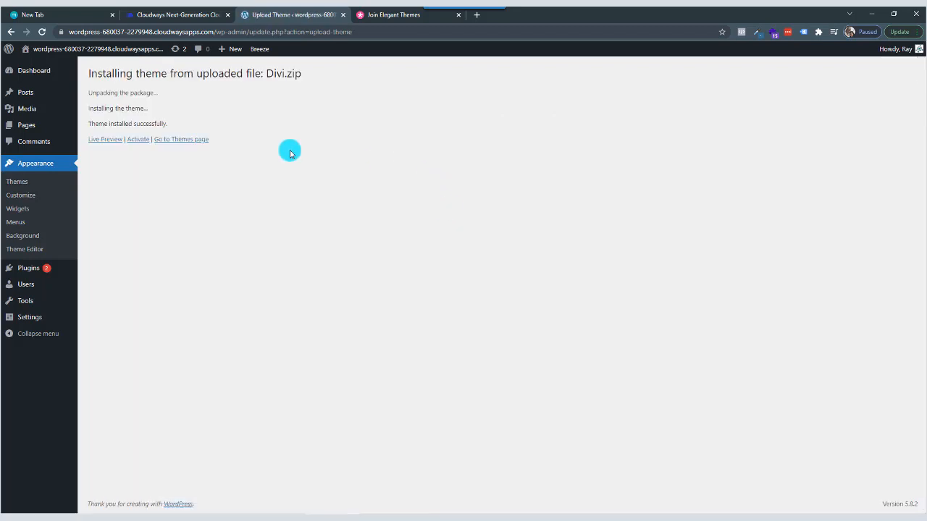
left_click(139, 139)
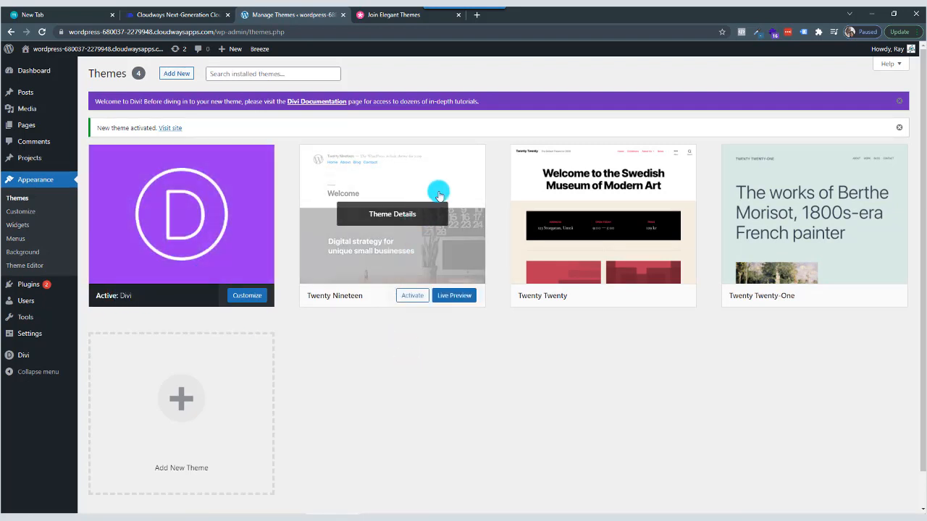
Delete the inactive Twenty Nineteen theme and confirm its removal.
left_click(408, 247)
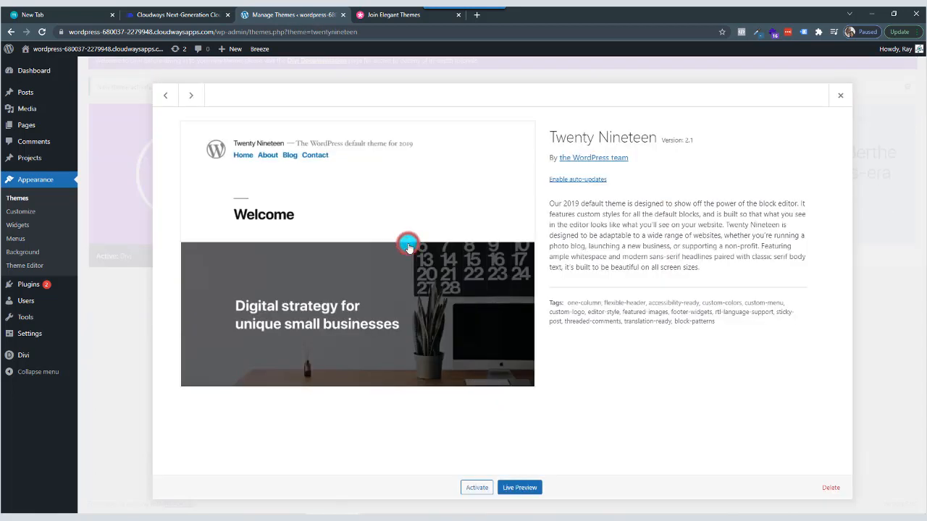
left_click(833, 488)
left_click(510, 105)
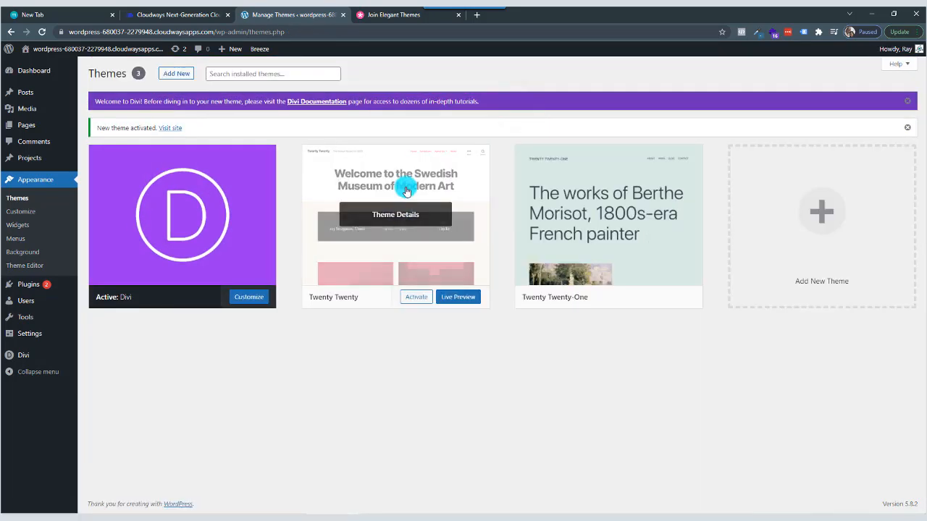
Delete the inactive Twenty Twenty theme and confirm its removal.
left_click(407, 191)
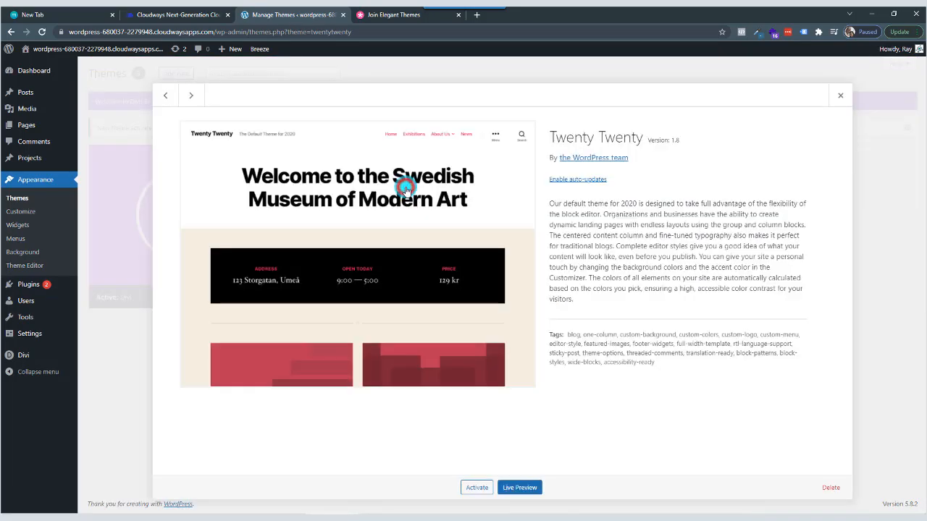
left_click(831, 487)
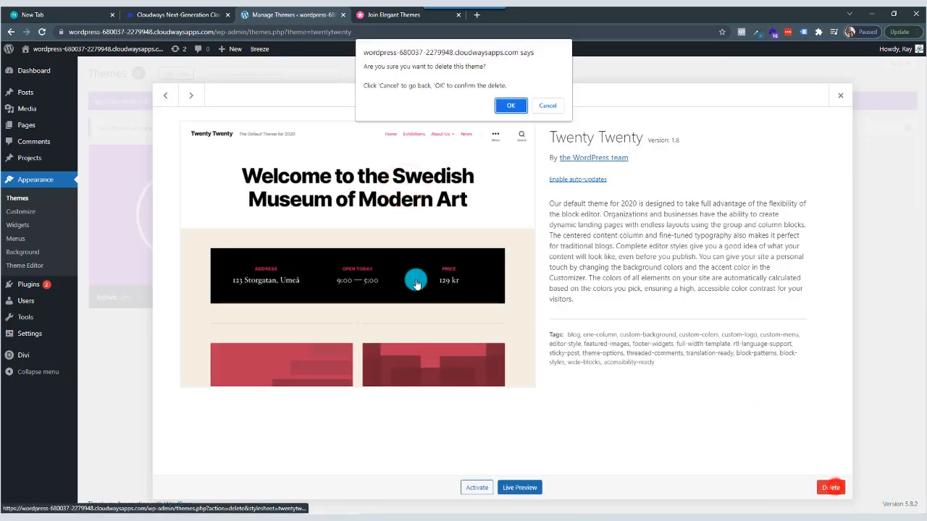
left_click(508, 105)
Delete the inactive Twenty Twenty-One theme and confirm its removal.
left_click(408, 215)
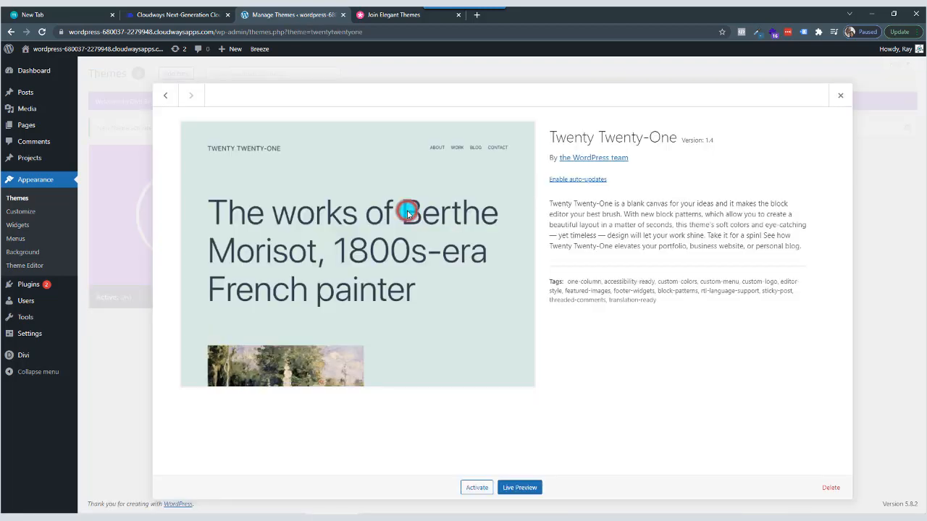
left_click(839, 488)
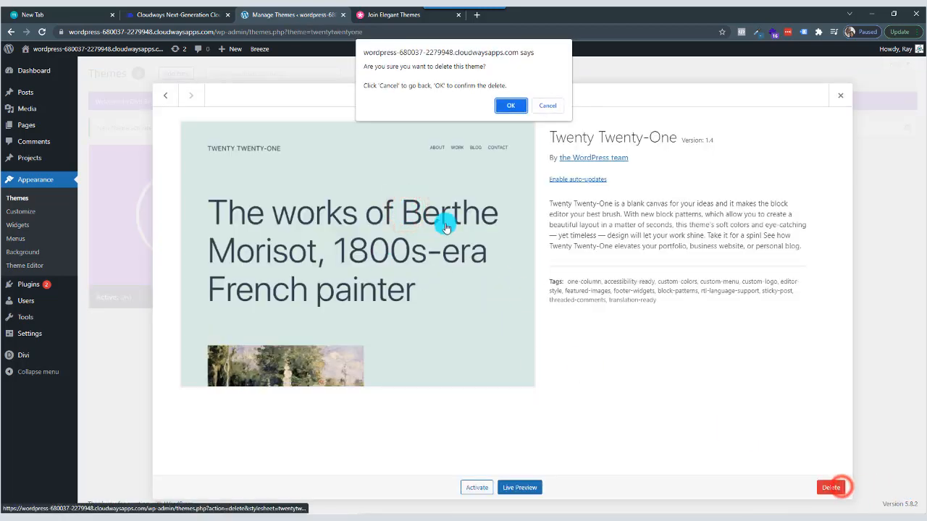
left_click(508, 105)
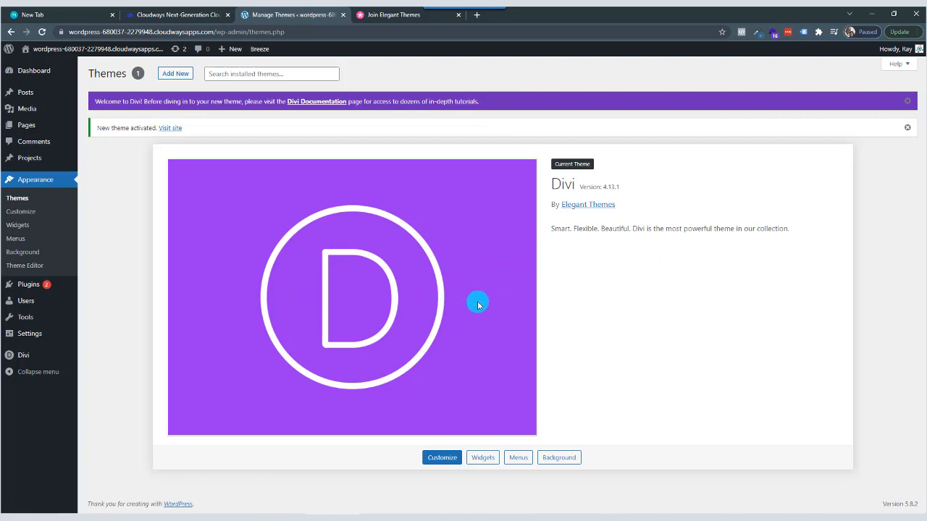
Open the live site in a new browser tab from the WordPress themes page.
mouse_move(36, 48)
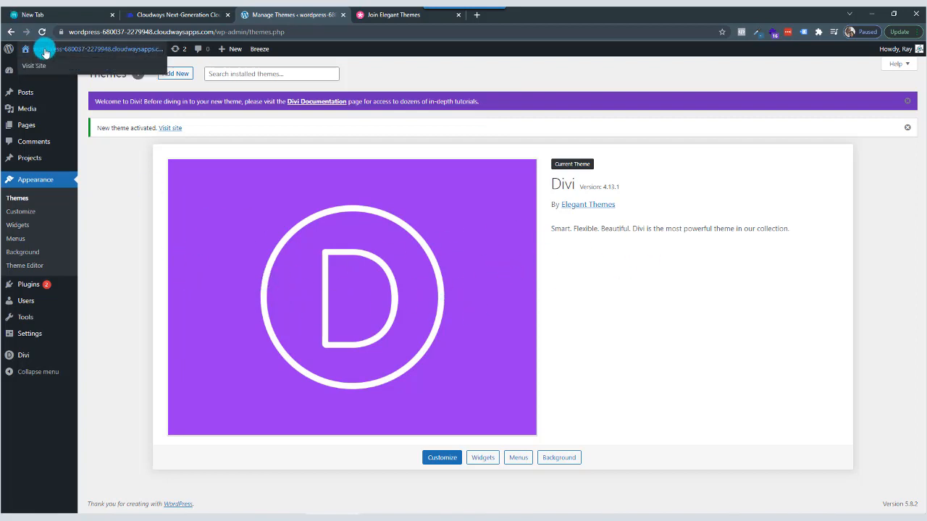
right_click(40, 66)
left_click(66, 76)
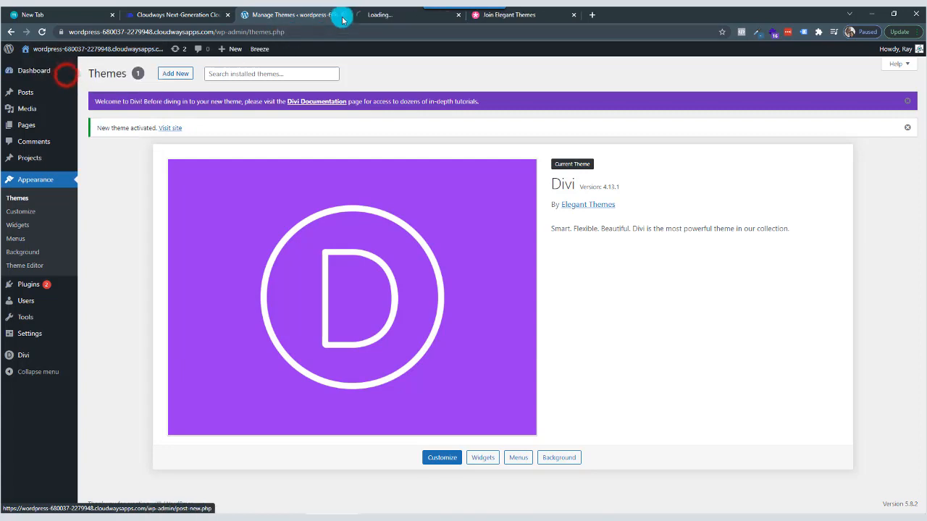
View the live site with the Divi theme, close the Join Elegant Themes page, and return to theme management.
left_click(393, 16)
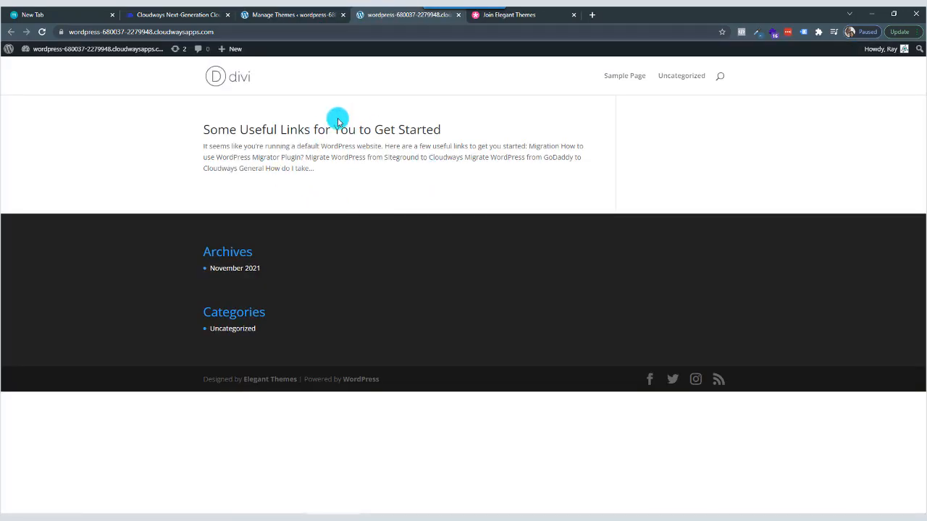
left_click(575, 15)
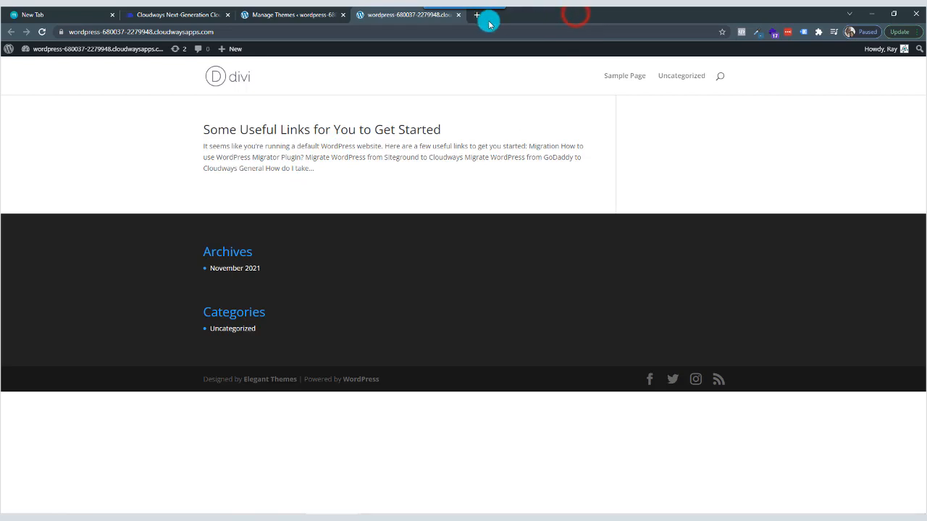
left_click(306, 17)
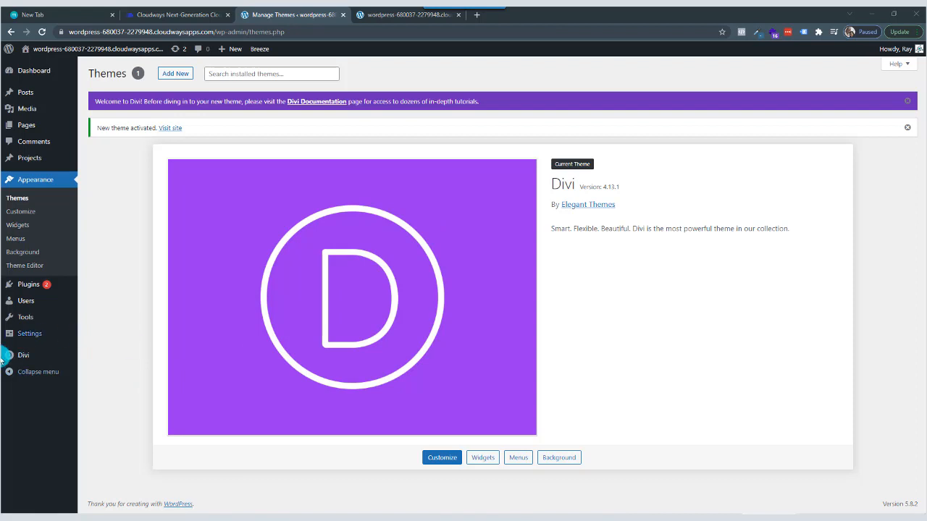
Open the Updates section of the Divi Theme Options.
mouse_move(26, 360)
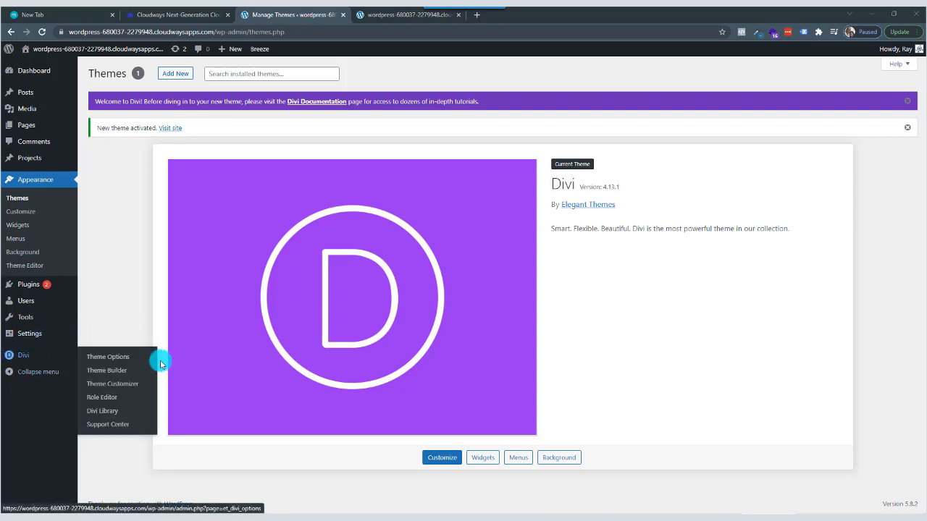
left_click(116, 362)
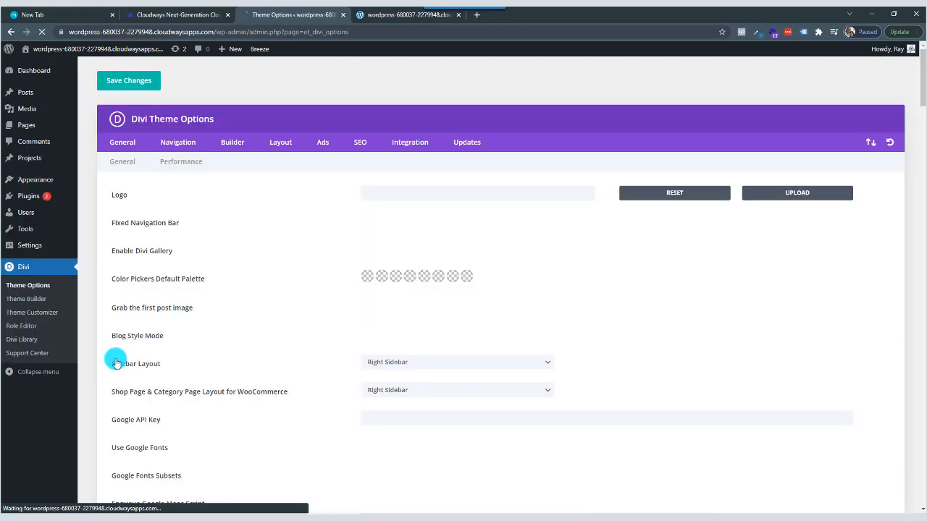
left_click(467, 143)
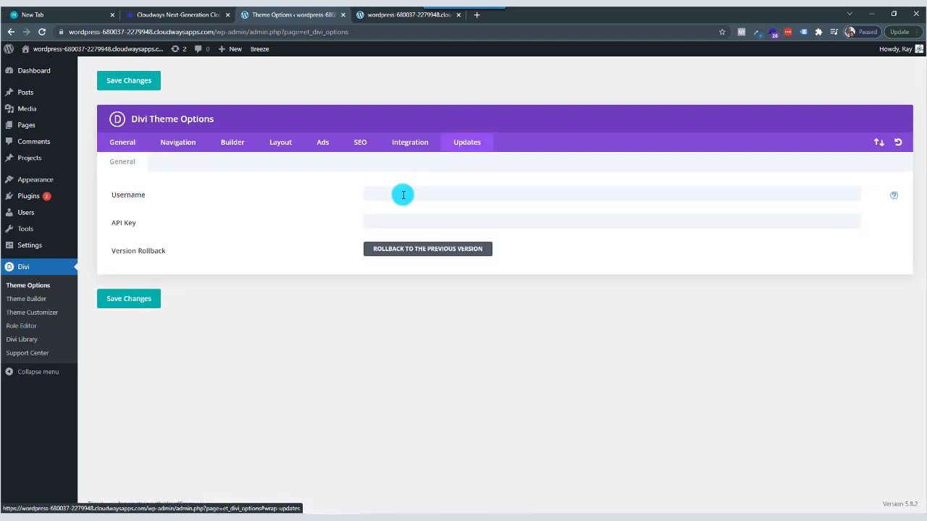
Search the web for "elegant theme" in a new tab and open the Username & API Key page of the Elegant Themes account.
left_click(476, 15)
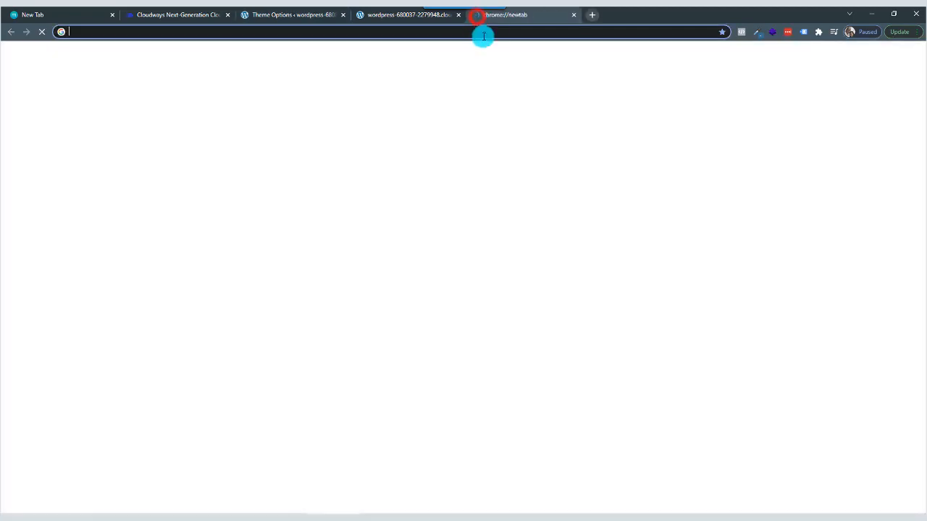
type("elegant theme")
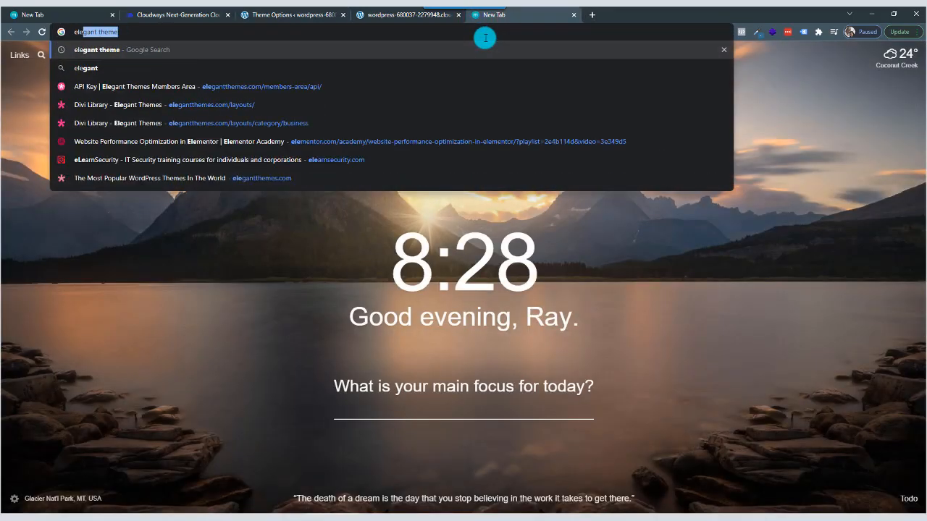
key("Return")
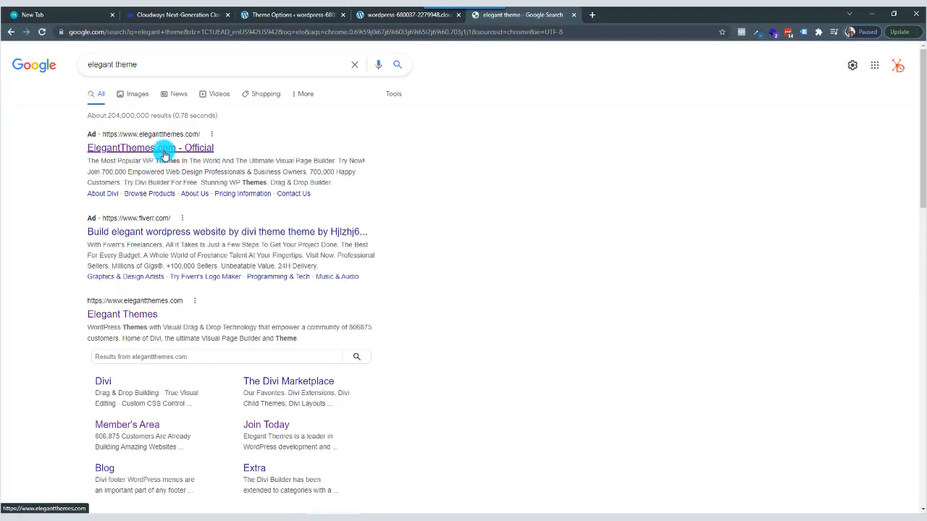
left_click(164, 149)
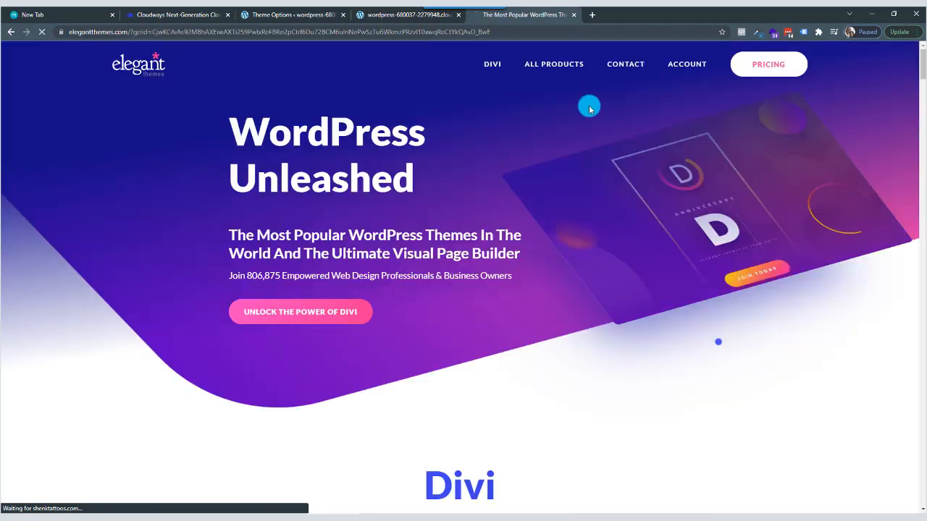
mouse_move(709, 69)
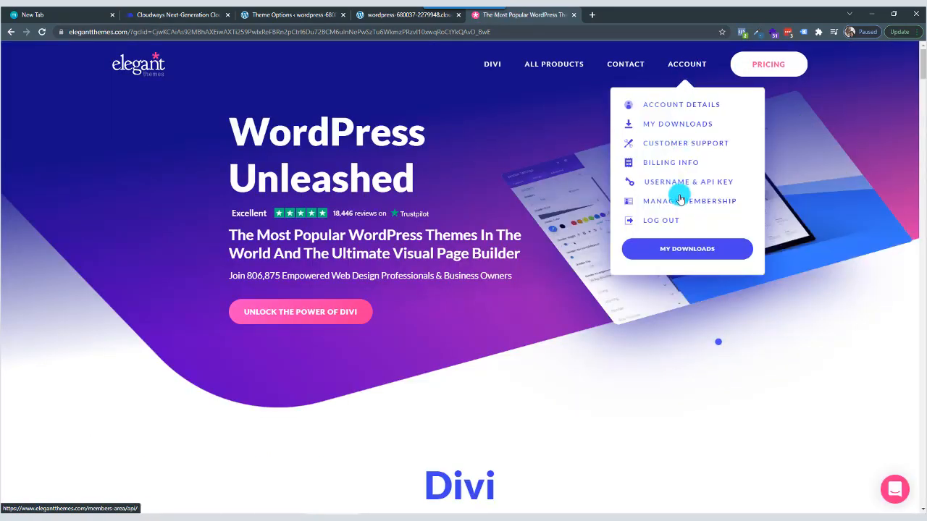
left_click(719, 186)
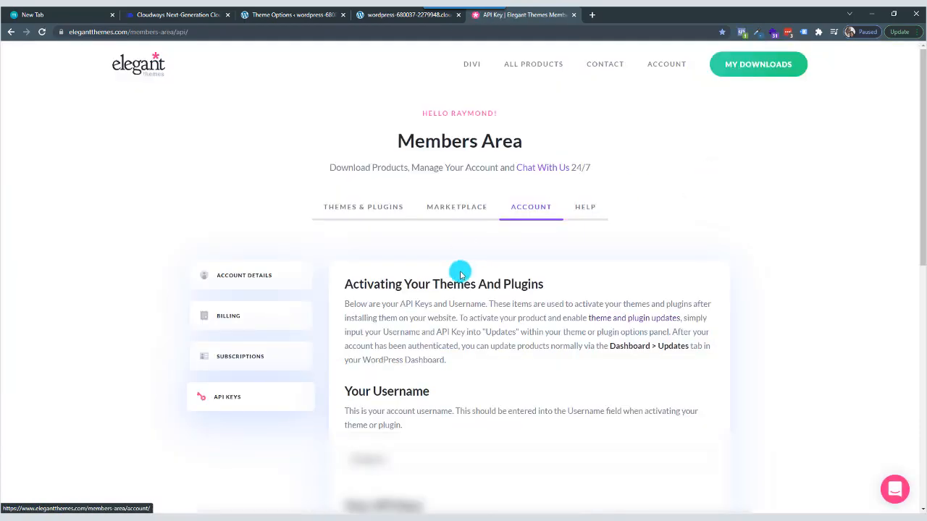
Copy the Elegant Themes account username into the Username field of the Divi update settings.
scroll(402, 283, "down", 3)
left_click(378, 218)
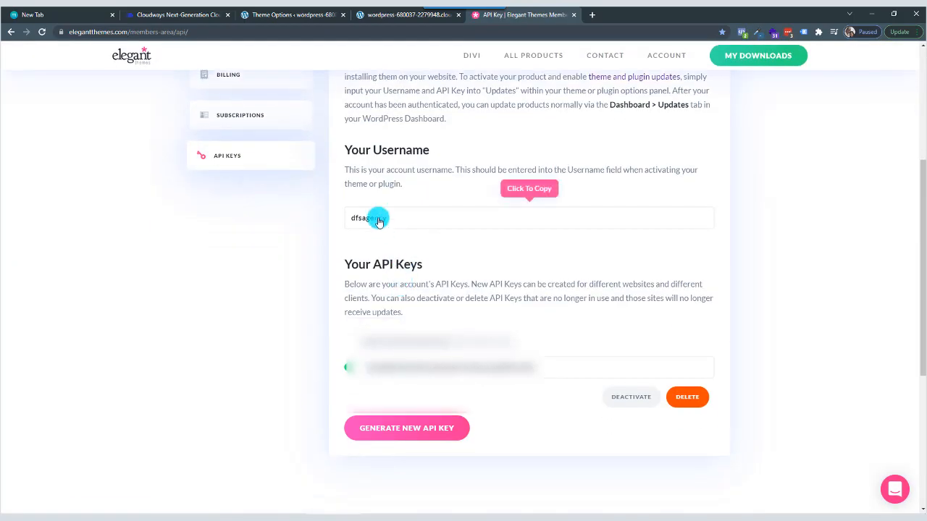
left_click(395, 14)
left_click(284, 16)
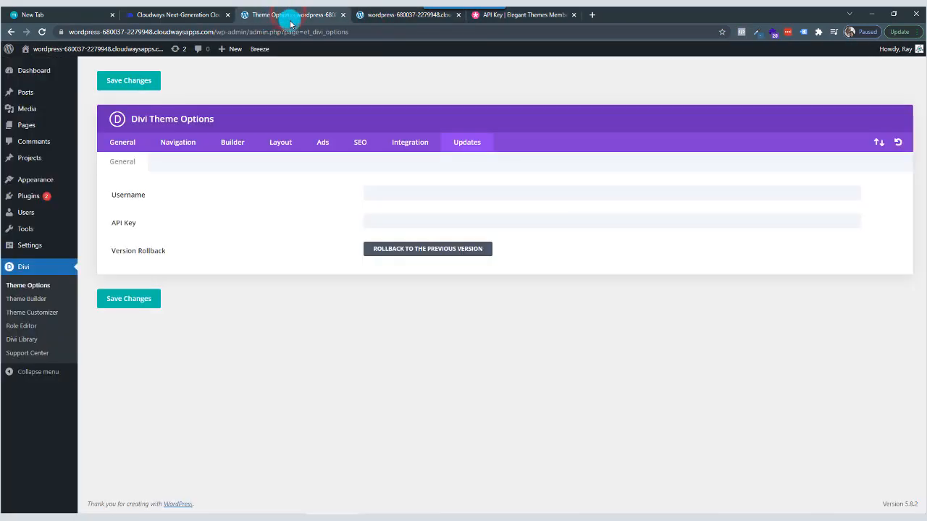
right_click(386, 193)
left_click(412, 283)
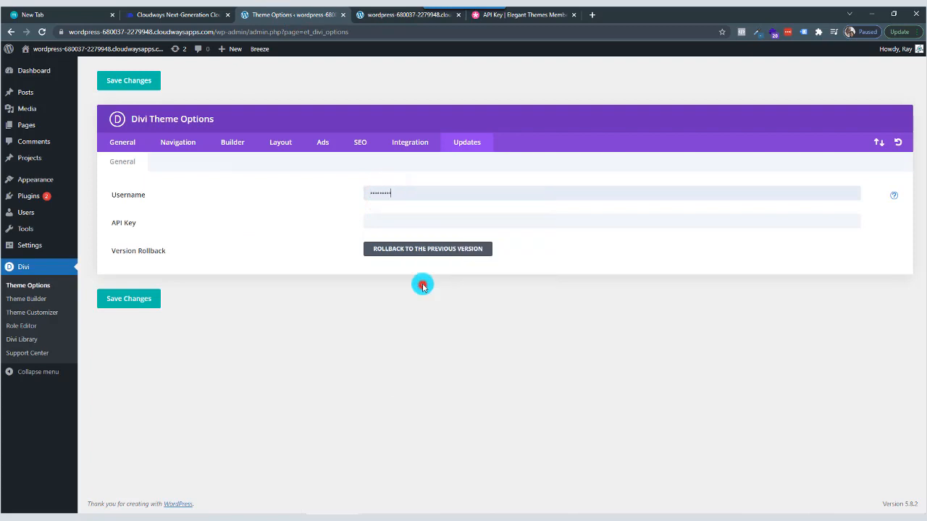
Copy the Elegant Themes API key into the API Key field of the Divi update settings and save the changes.
left_click(526, 15)
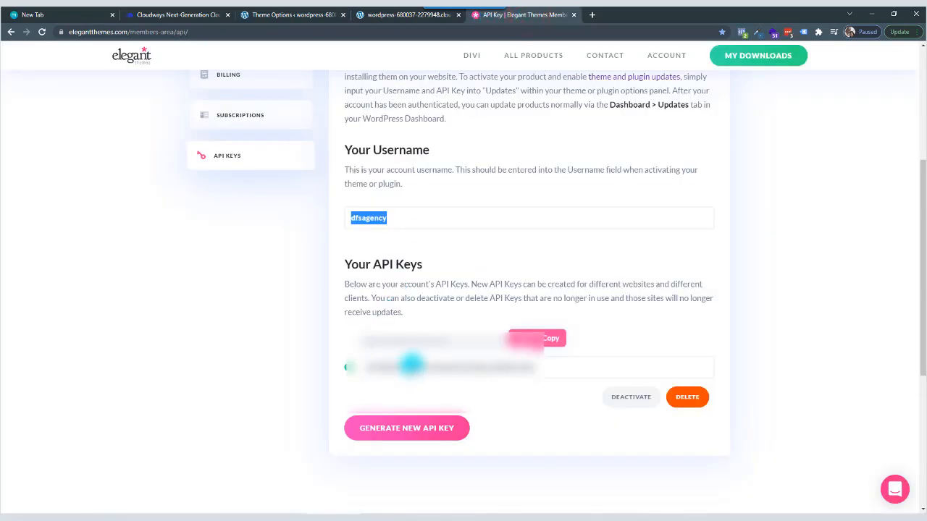
left_click(411, 367)
left_click(279, 15)
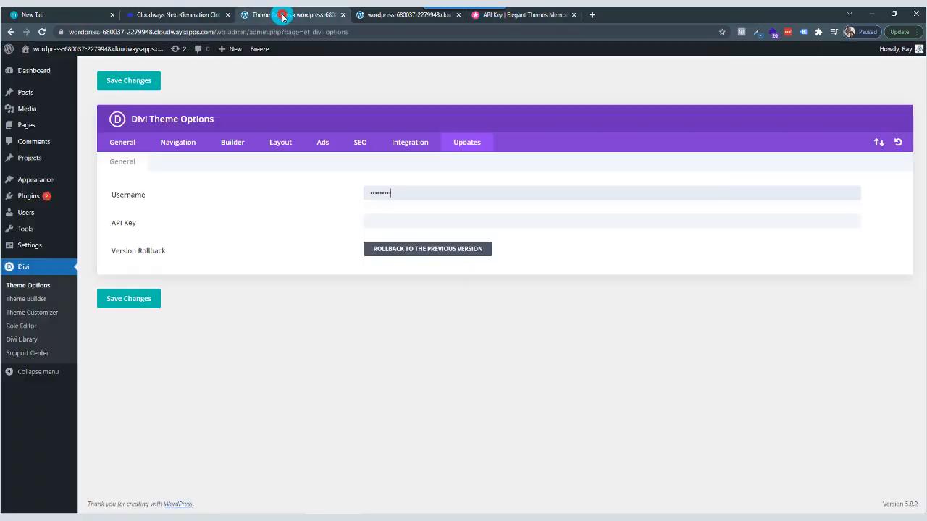
right_click(376, 220)
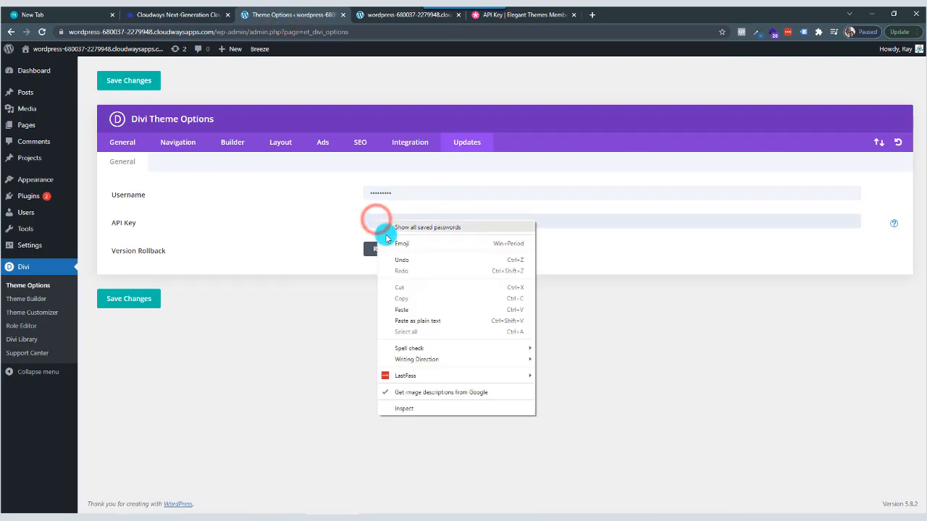
left_click(418, 306)
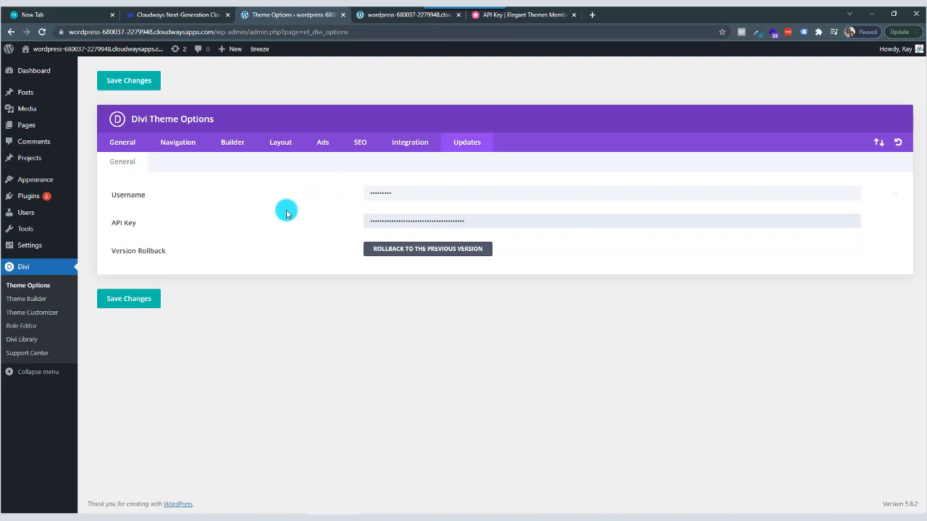
left_click(429, 221)
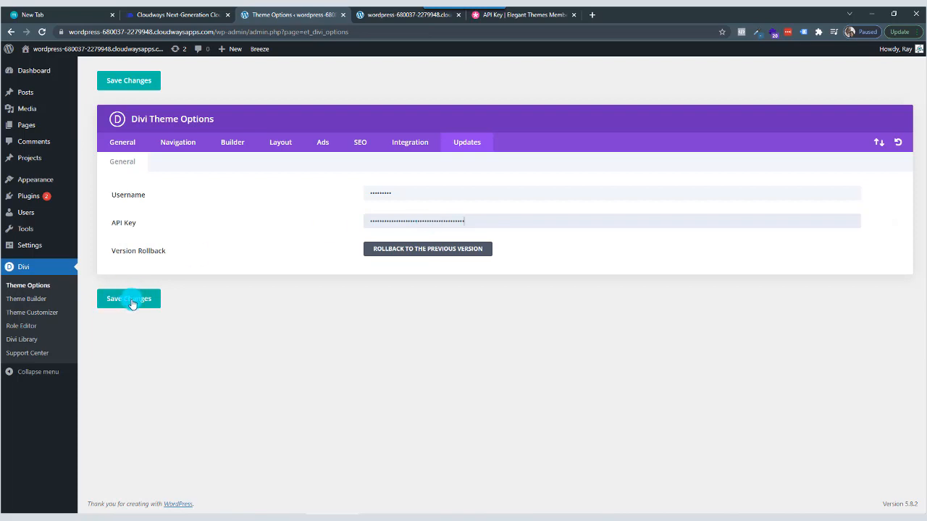
left_click(131, 303)
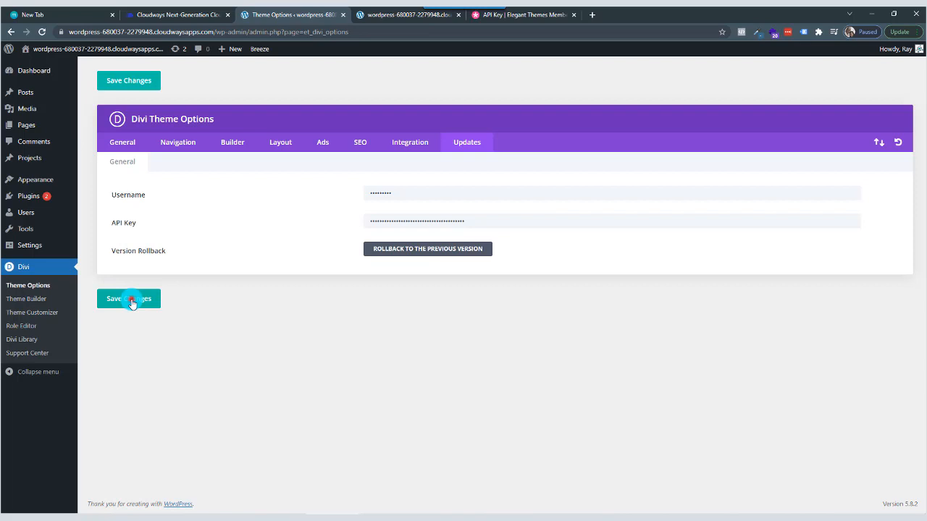
left_click(131, 303)
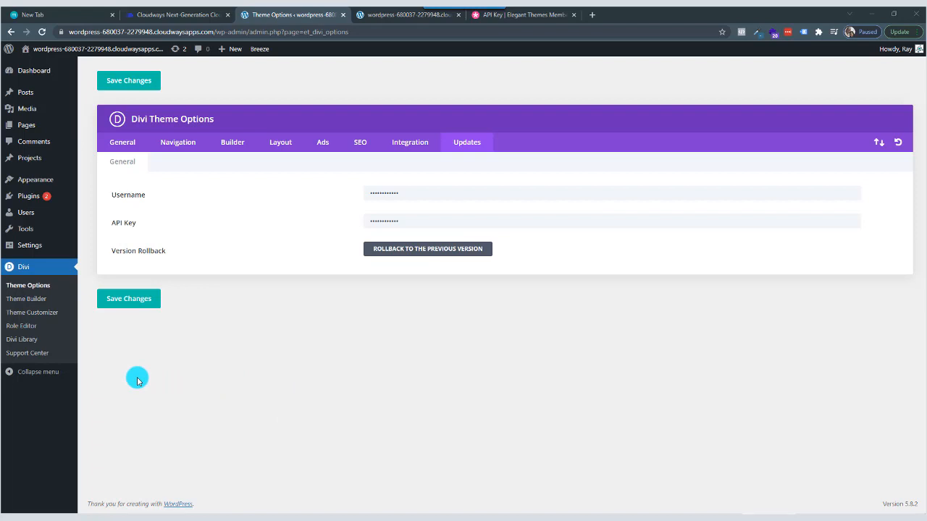
Set the WordPress permalink structure to Post name and save the changes.
mouse_move(33, 247)
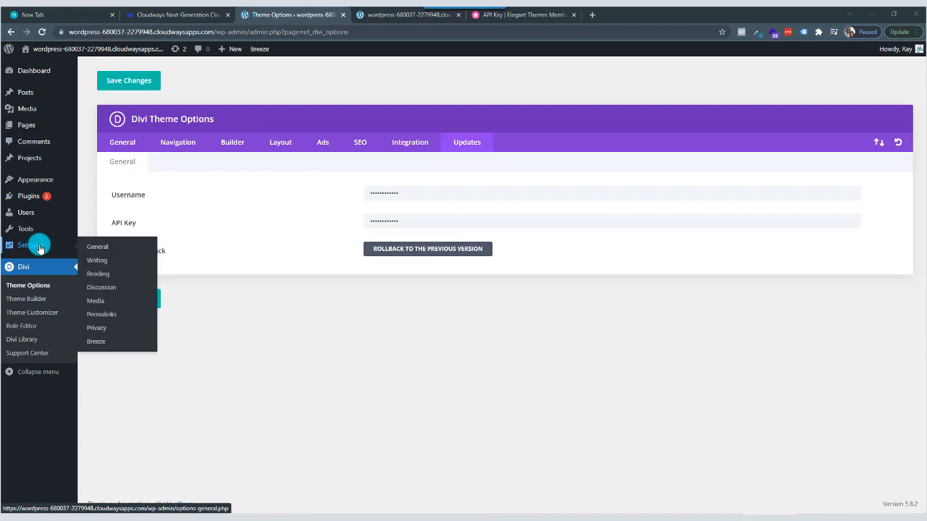
left_click(111, 316)
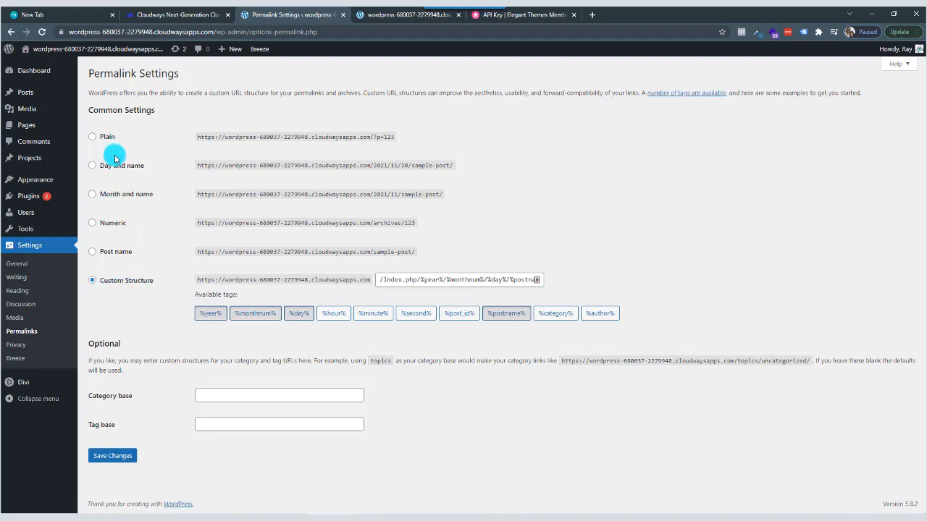
left_click(93, 253)
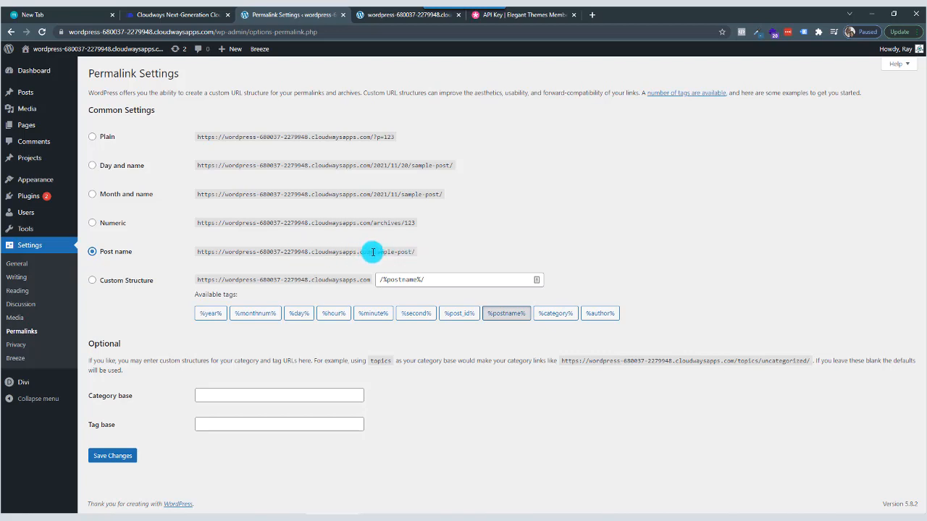
left_click_drag(373, 252, 411, 252)
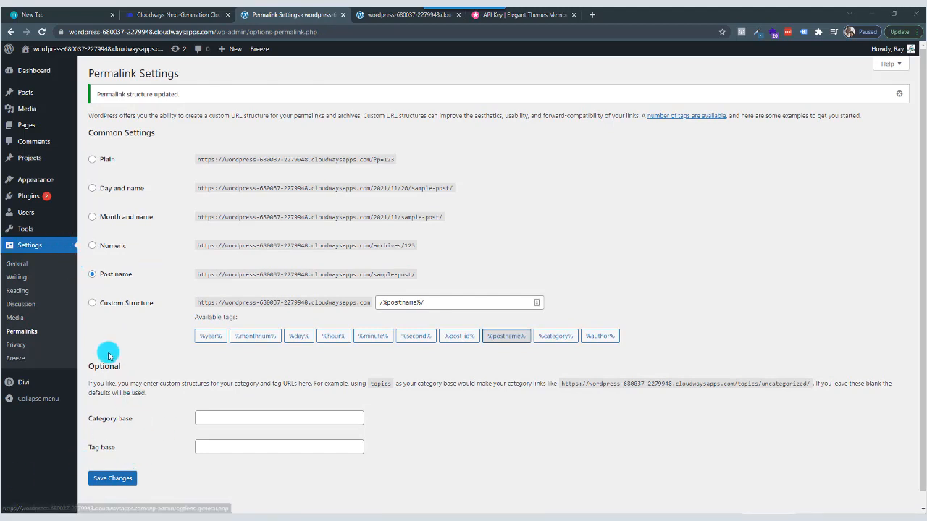
Dismiss the dashboard's welcome message and move WordPress Events and News and Activity into the two empty widget columns.
left_click(42, 70)
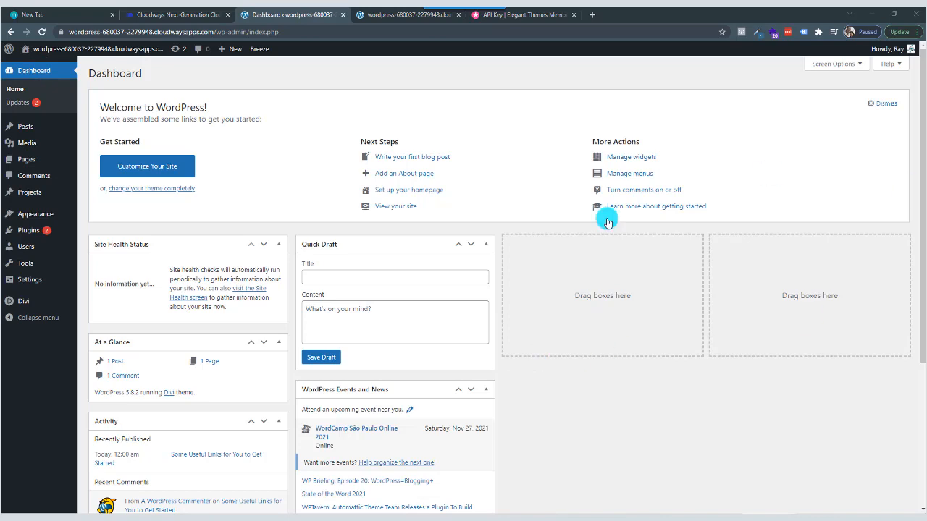
left_click(889, 107)
left_click_drag(418, 242, 616, 114)
left_click_drag(191, 274, 803, 116)
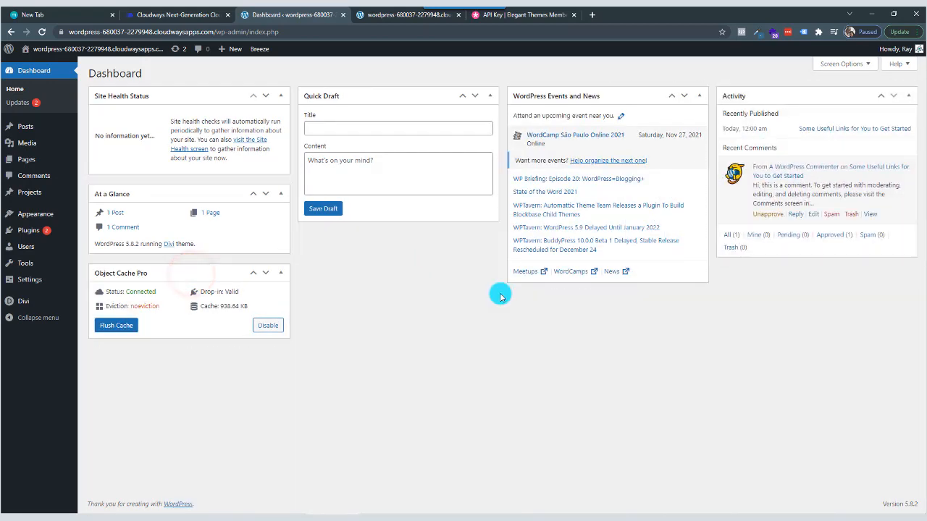
Collapse all dashboard widgets: Object Cache Pro, At a Glance, Quick Draft, Site Health Status, WordPress Events and News, and Activity.
left_click(280, 273)
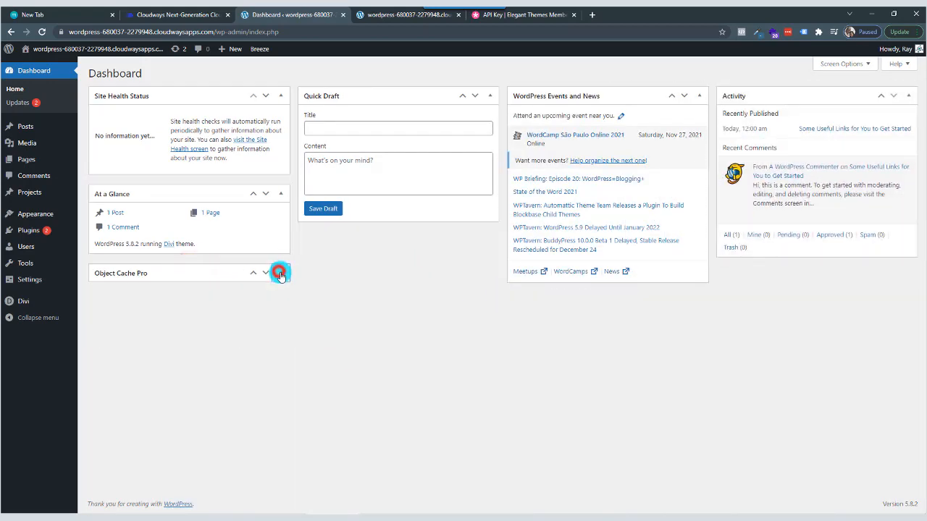
left_click(281, 194)
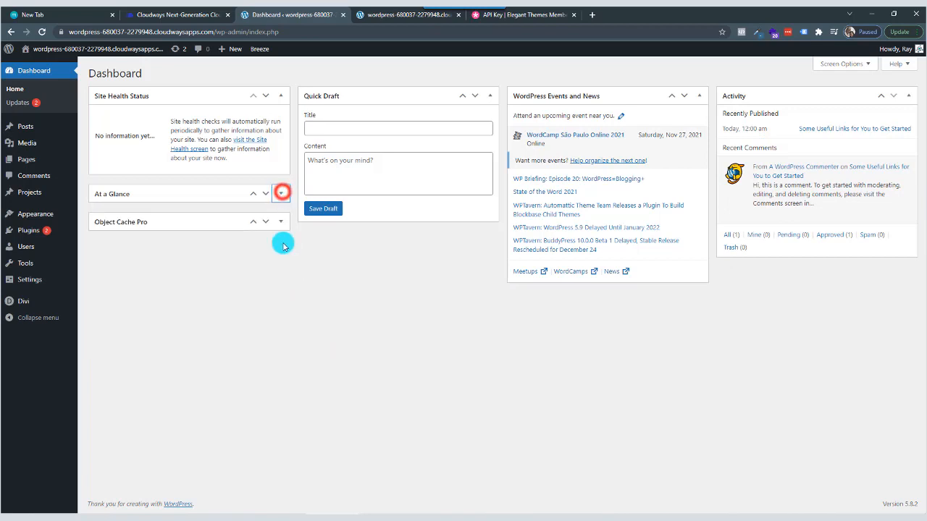
left_click(490, 97)
left_click(281, 96)
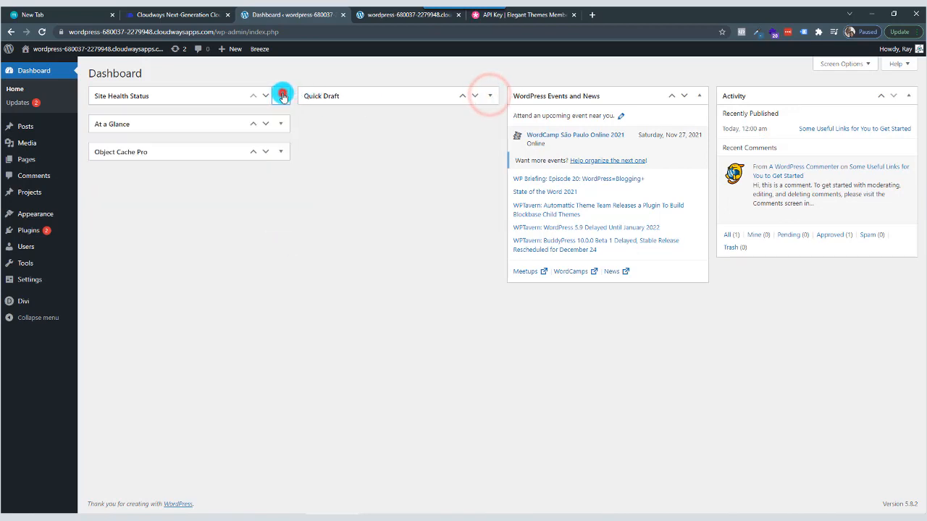
left_click(696, 96)
left_click(908, 96)
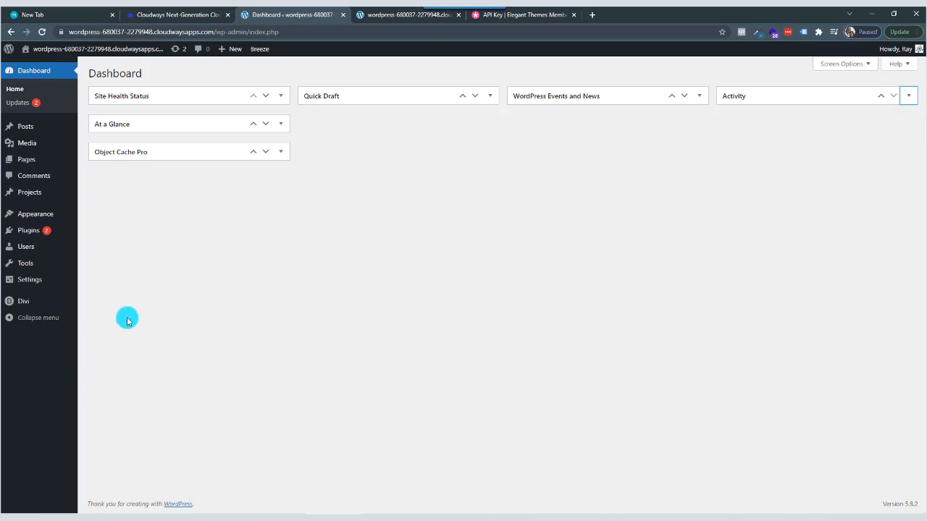
Move the Privacy Policy and Sample Page pages to the trash and permanently delete both.
mouse_move(41, 163)
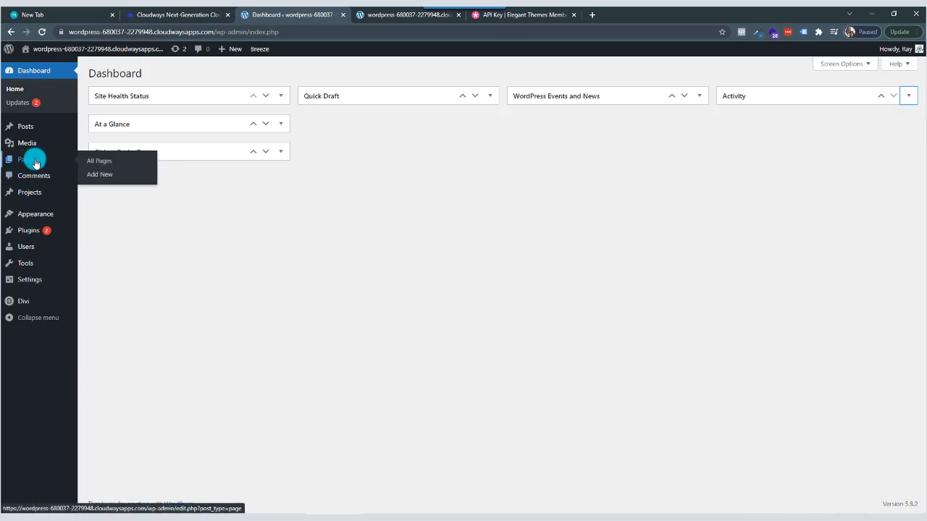
left_click(28, 164)
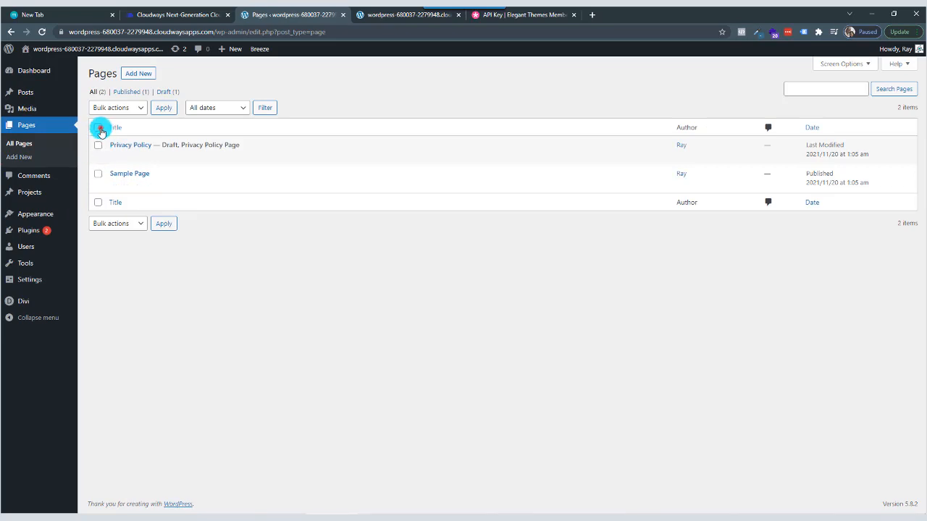
left_click(140, 110)
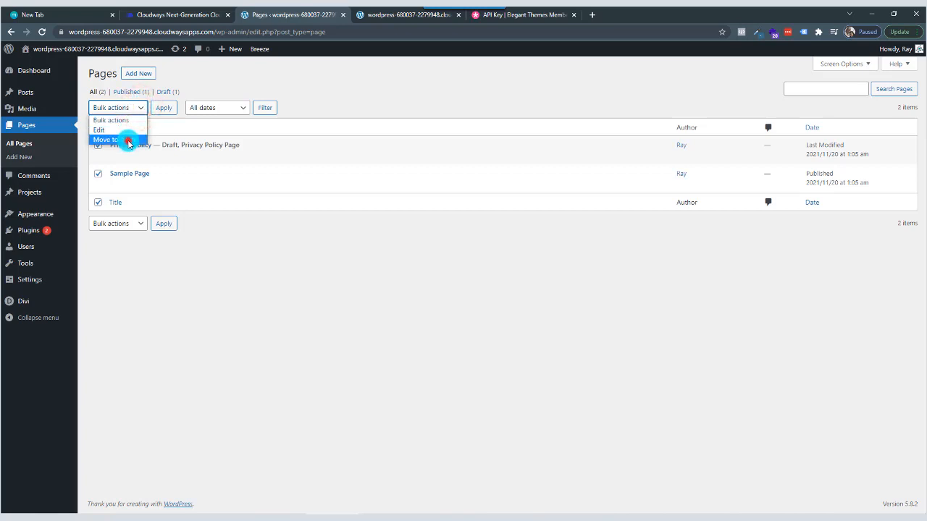
left_click(126, 139)
left_click(161, 109)
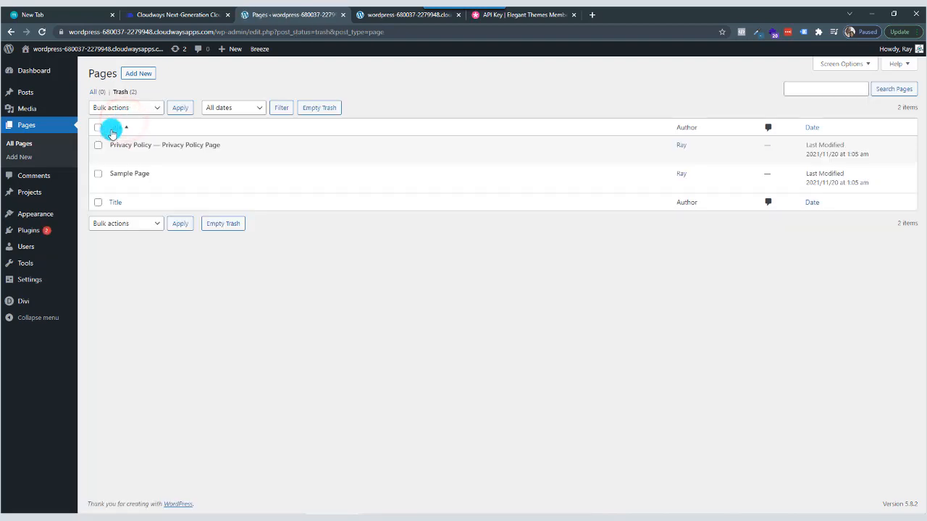
left_click(157, 107)
left_click(139, 141)
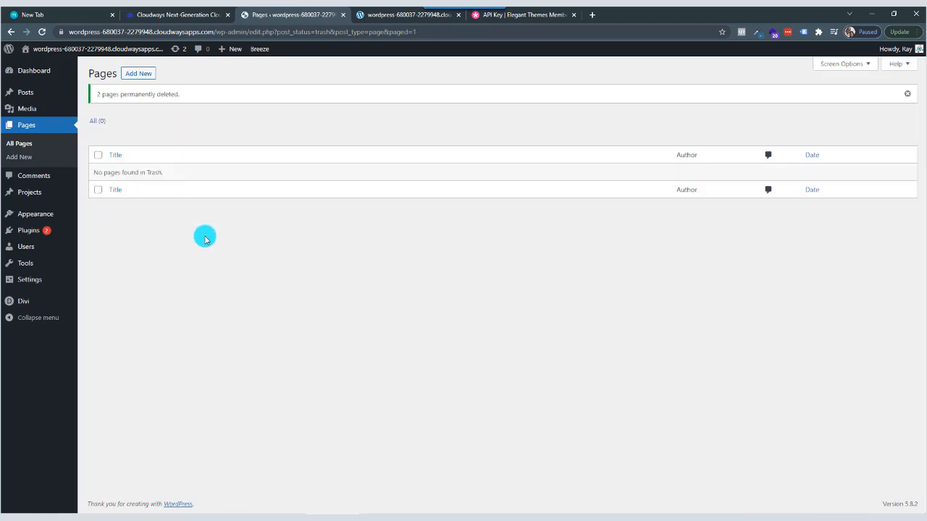
Create a new page titled Home, dismissing the block editor welcome guide, publish it and return to the page list.
left_click(139, 74)
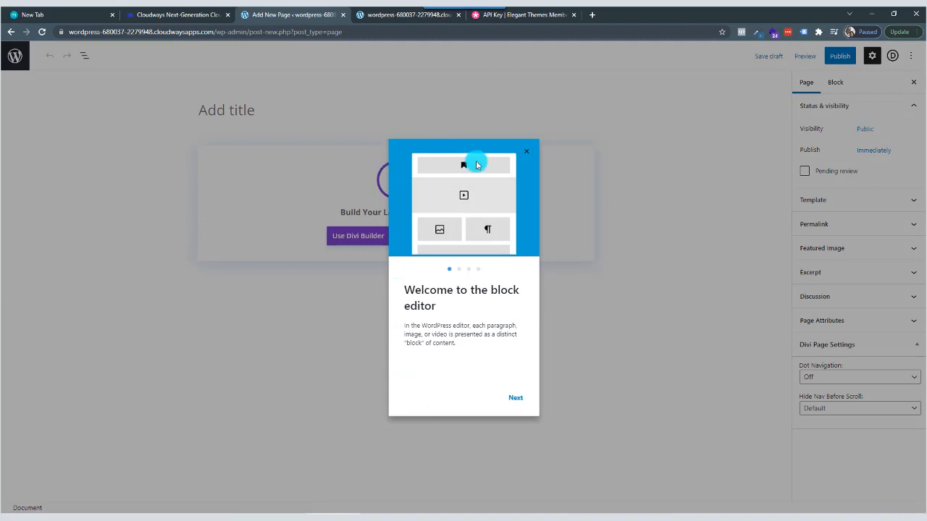
left_click(528, 152)
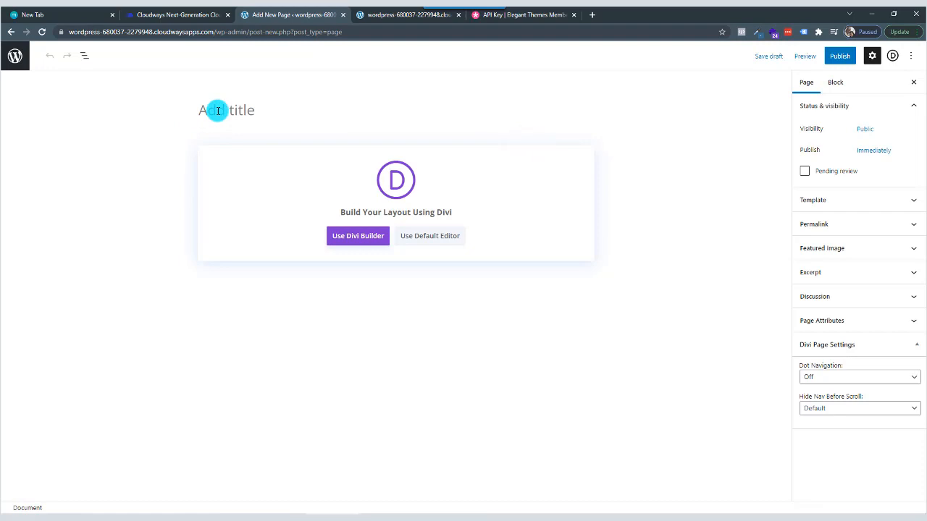
type("Home")
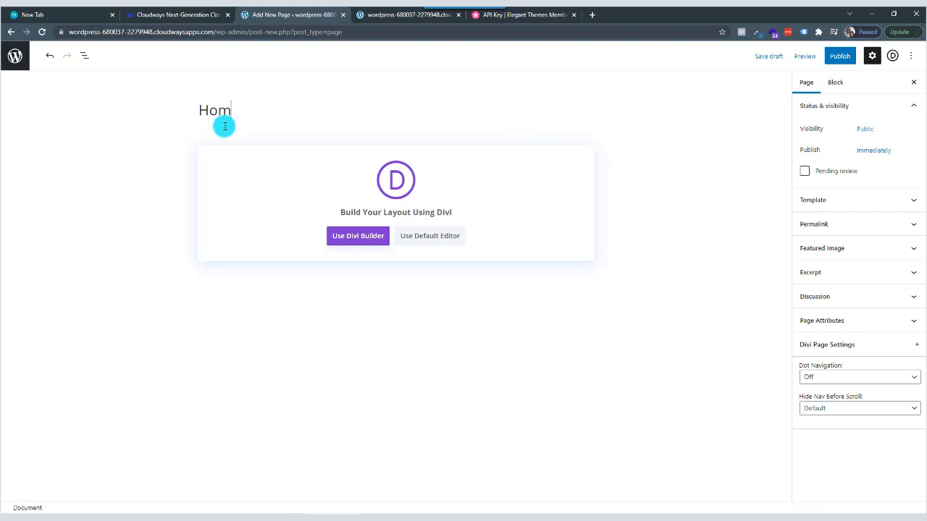
left_click(844, 61)
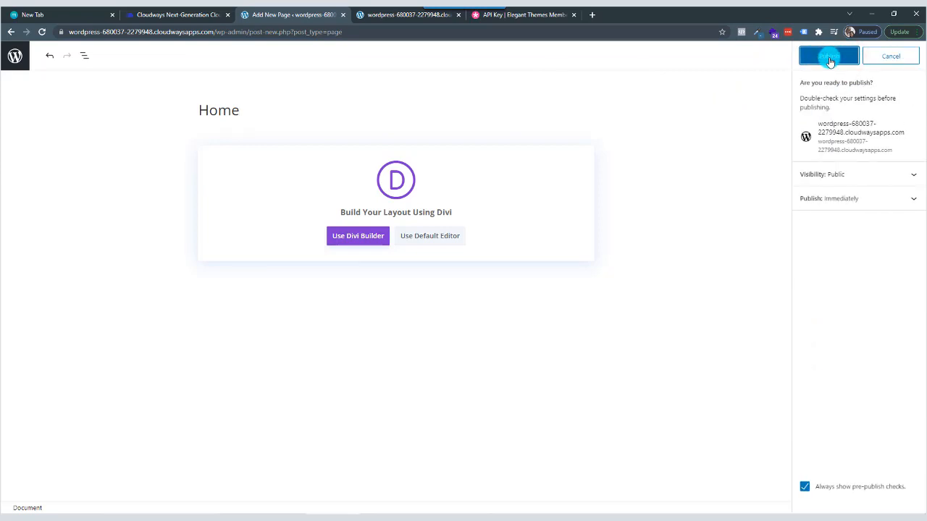
left_click(830, 61)
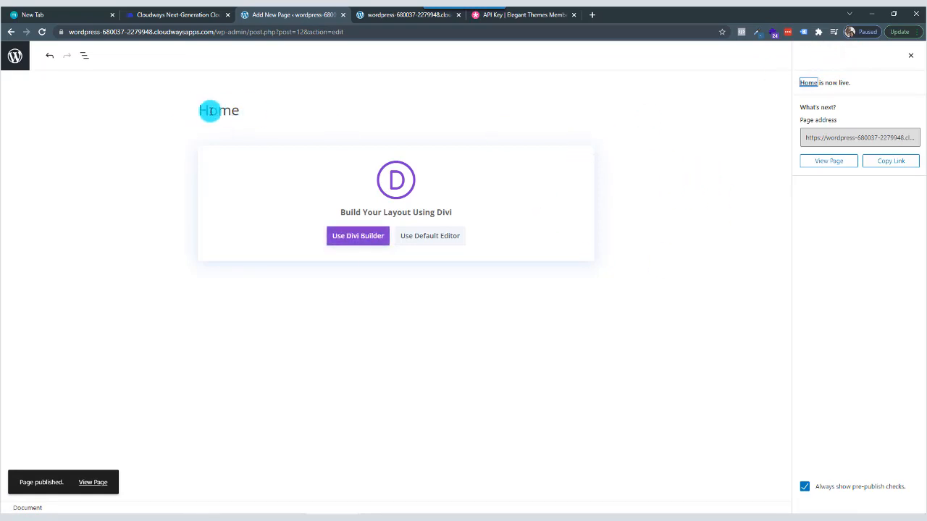
left_click(16, 58)
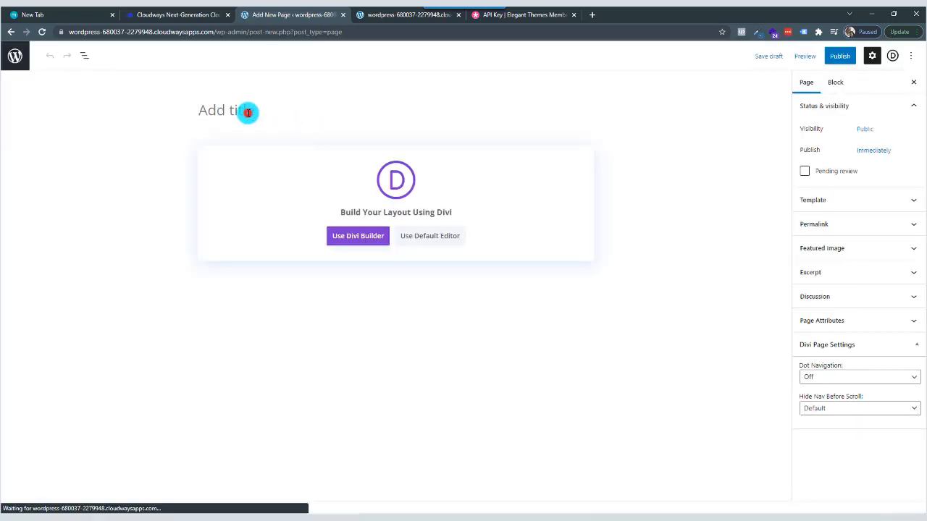
Title the next new page About, publish it and return to the page list.
left_click(248, 113)
type("About")
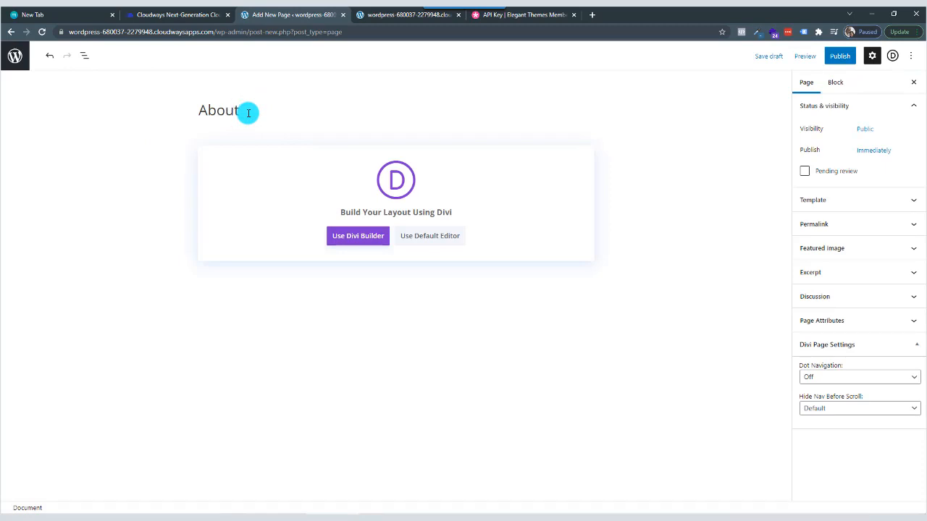
left_click(842, 58)
left_click(827, 56)
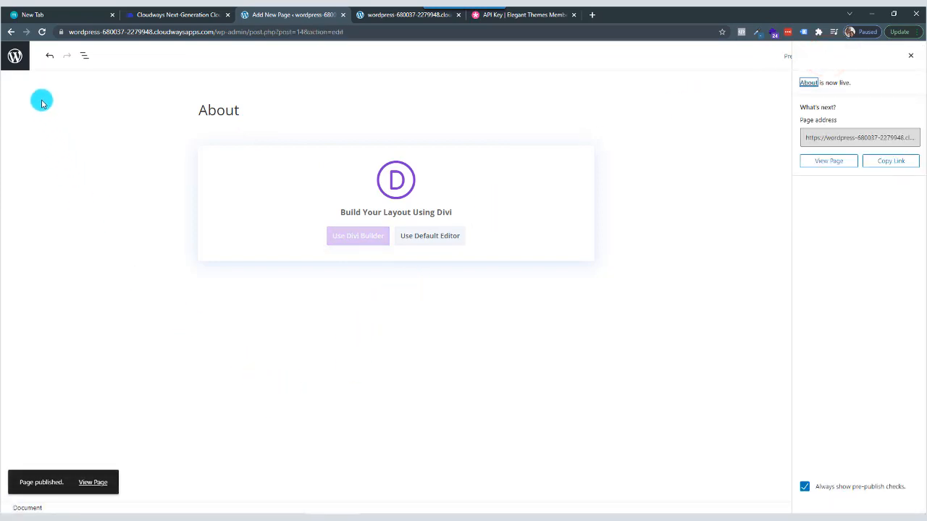
left_click(15, 60)
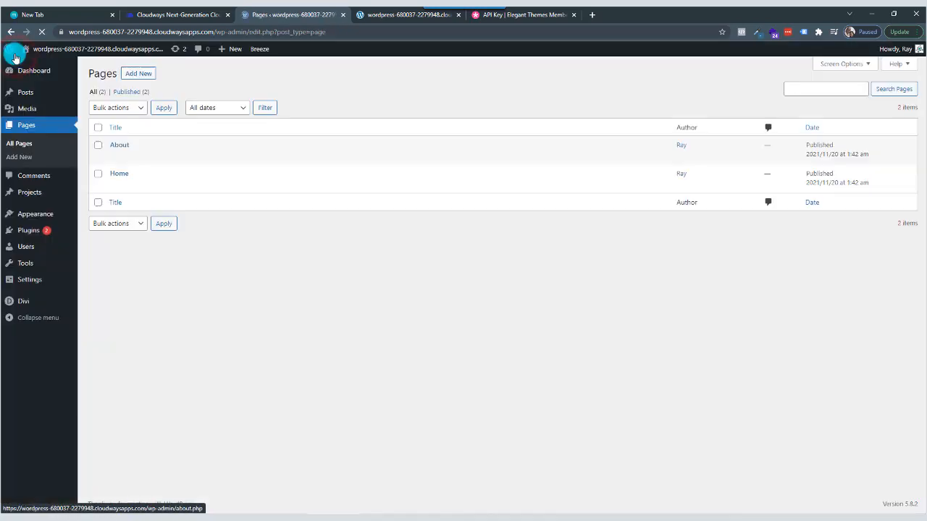
Create and publish a new page titled Contact, and return to the page list.
left_click(142, 75)
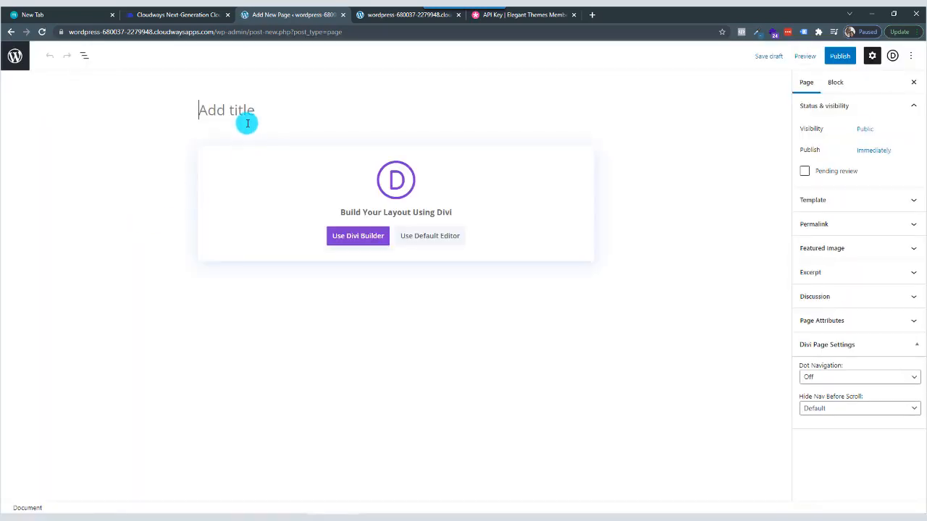
left_click(244, 110)
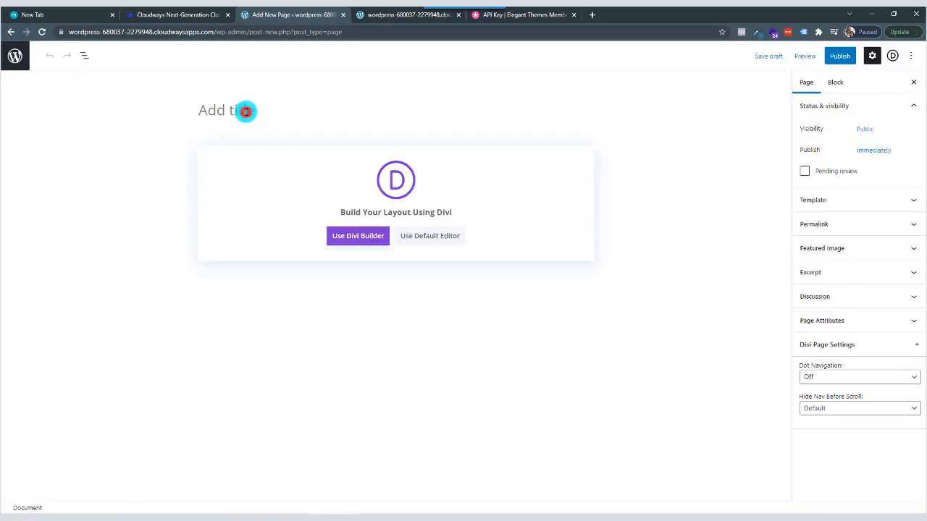
type("Contact")
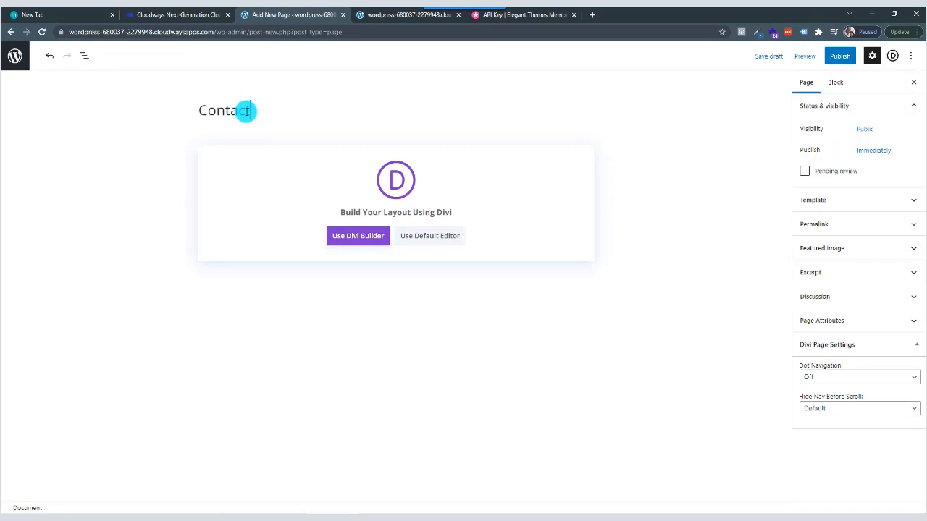
left_click(838, 56)
left_click(836, 59)
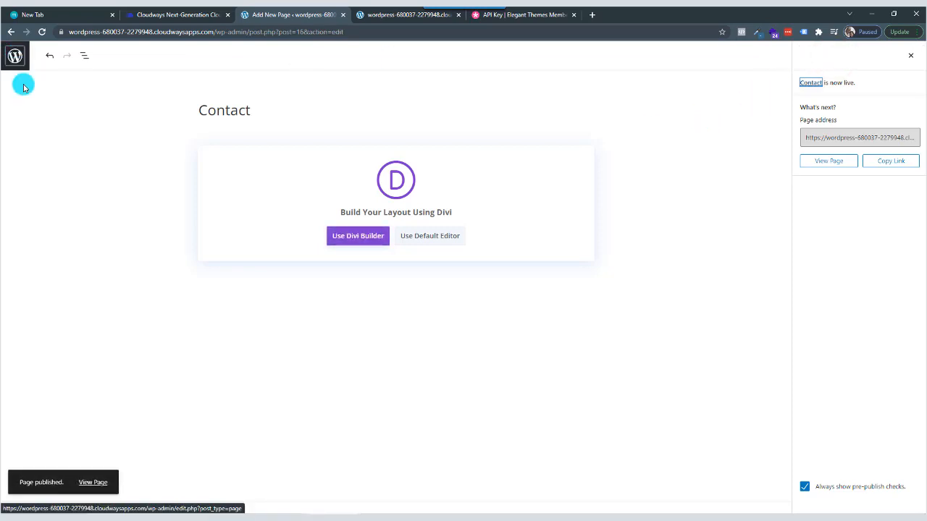
left_click(19, 61)
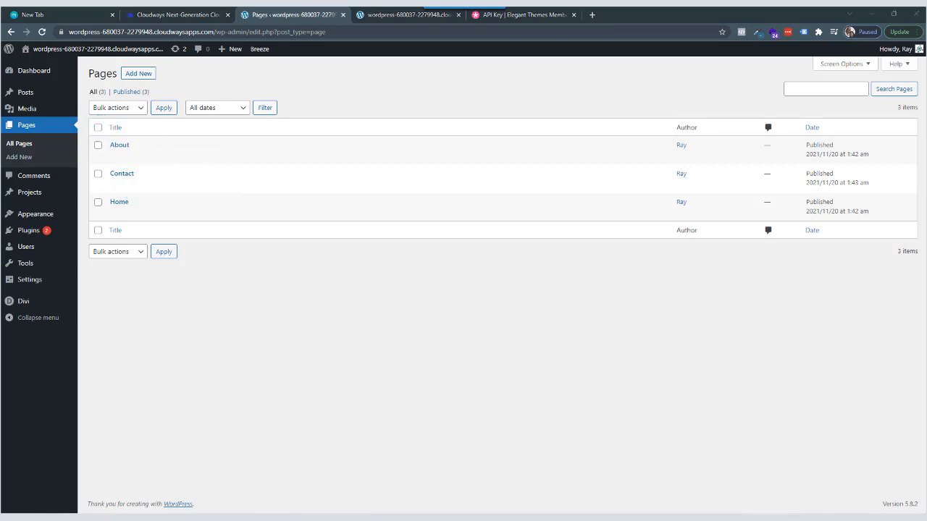
Check the navigation links on the live site and create a WordPress navigation menu named Main Menu.
left_click(404, 14)
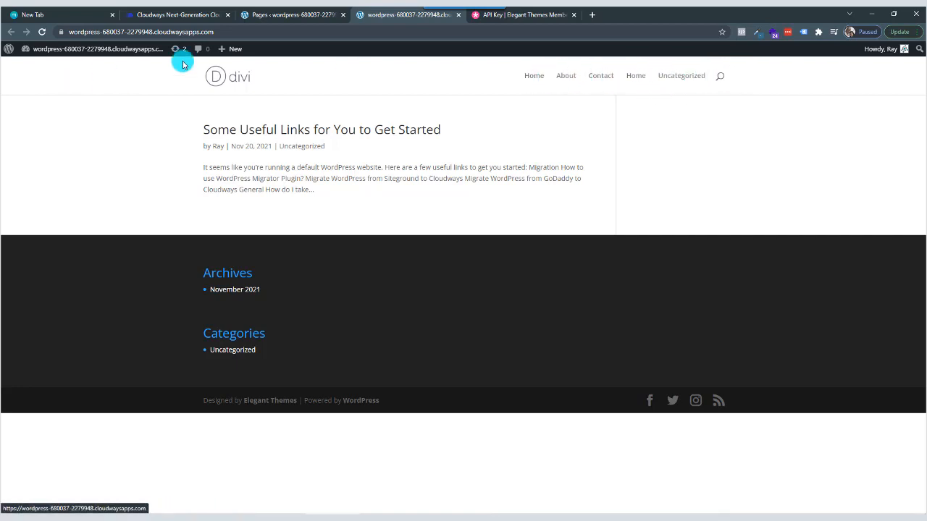
left_click(291, 15)
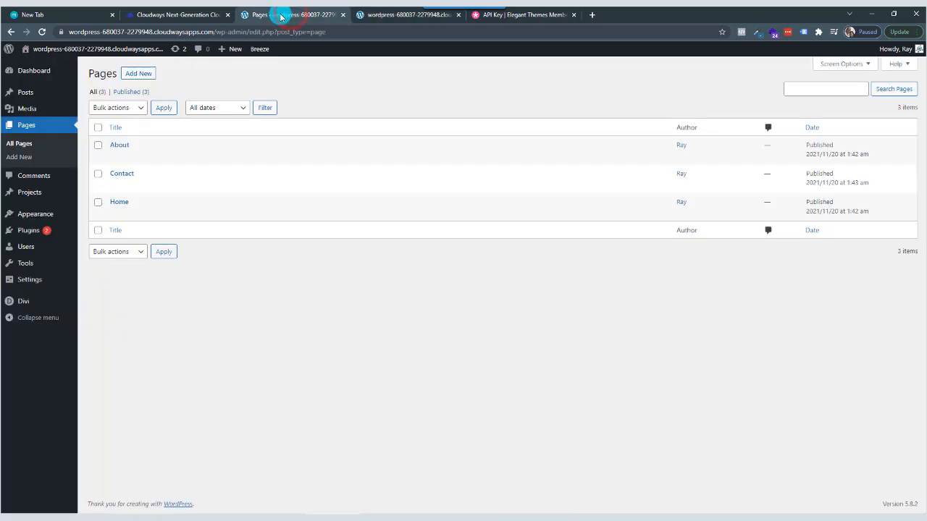
left_click(397, 14)
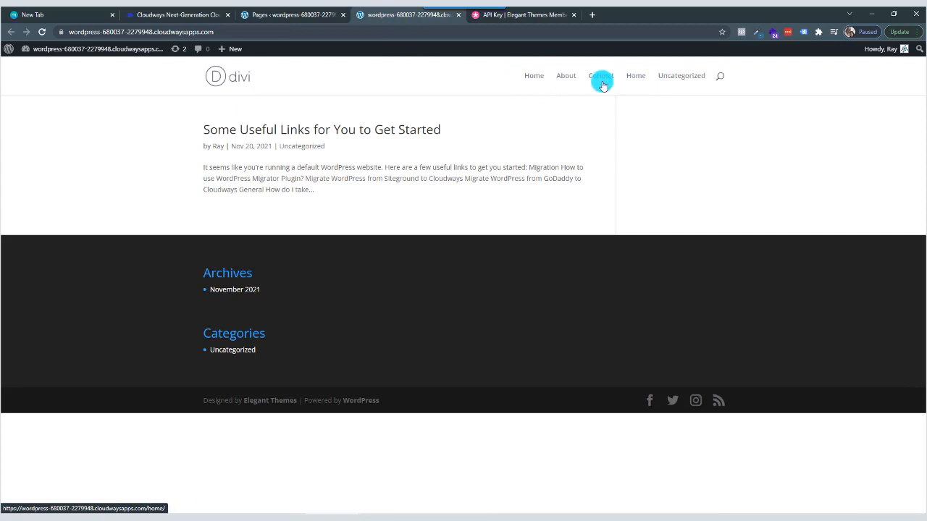
left_click(300, 14)
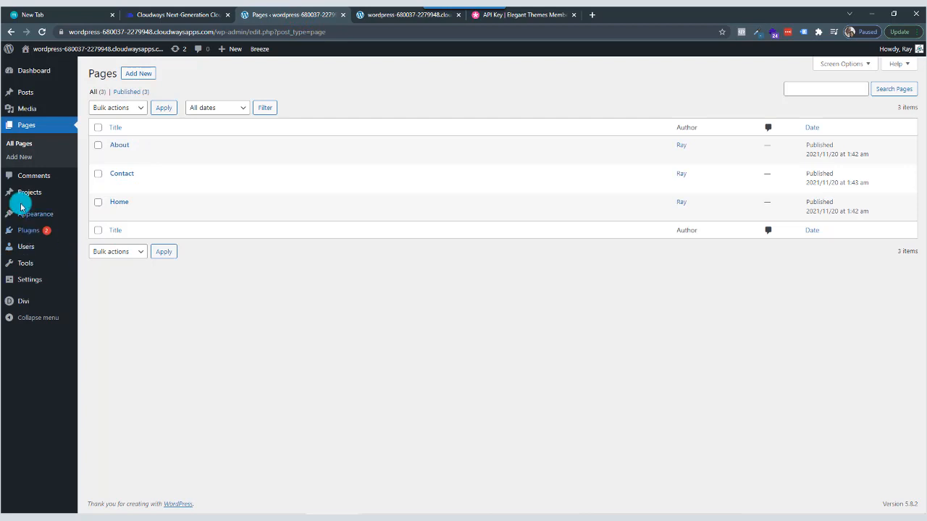
mouse_move(29, 215)
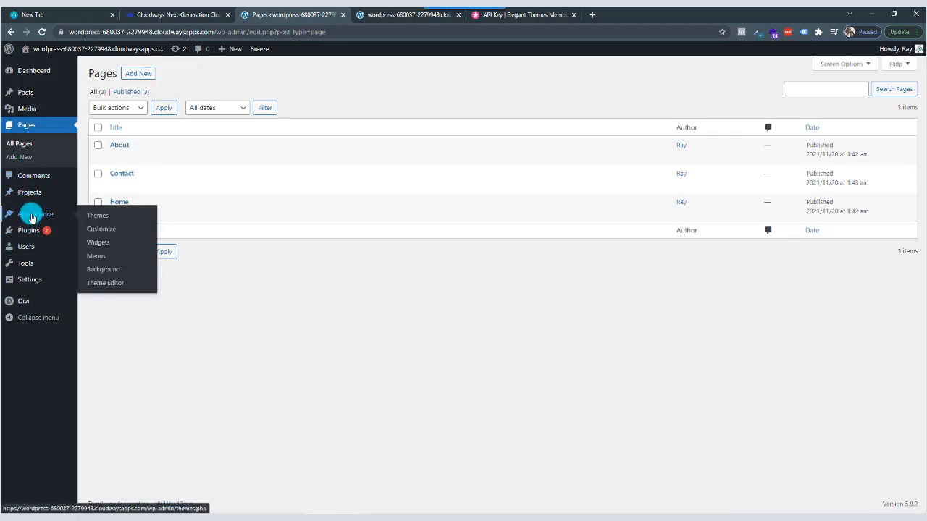
left_click(102, 258)
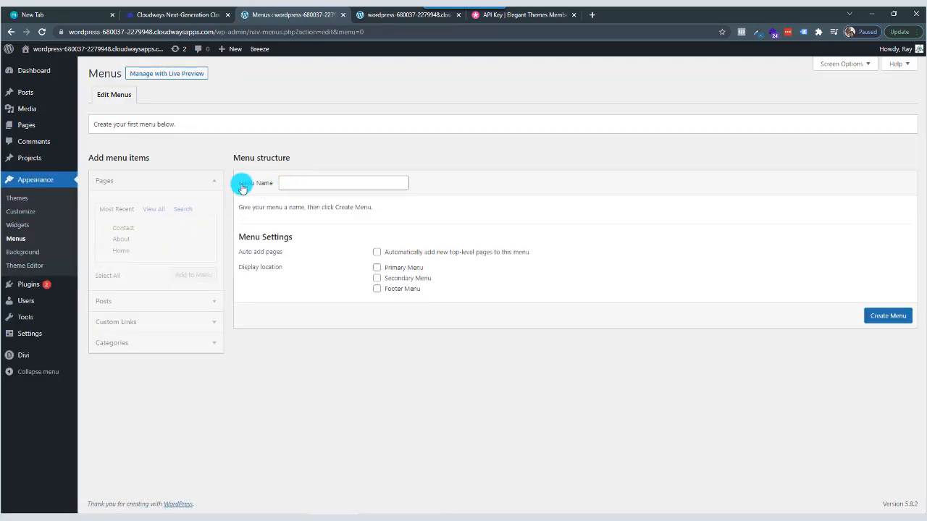
left_click(293, 184)
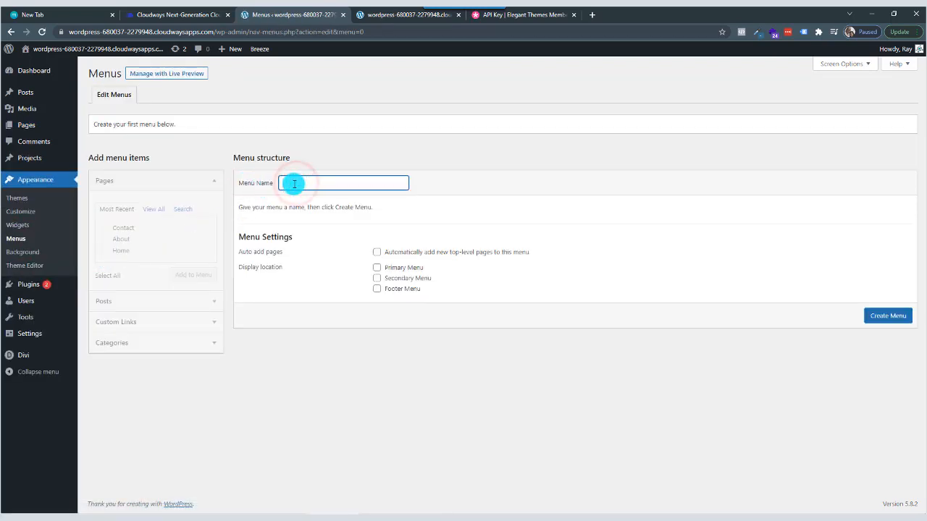
type("Mani")
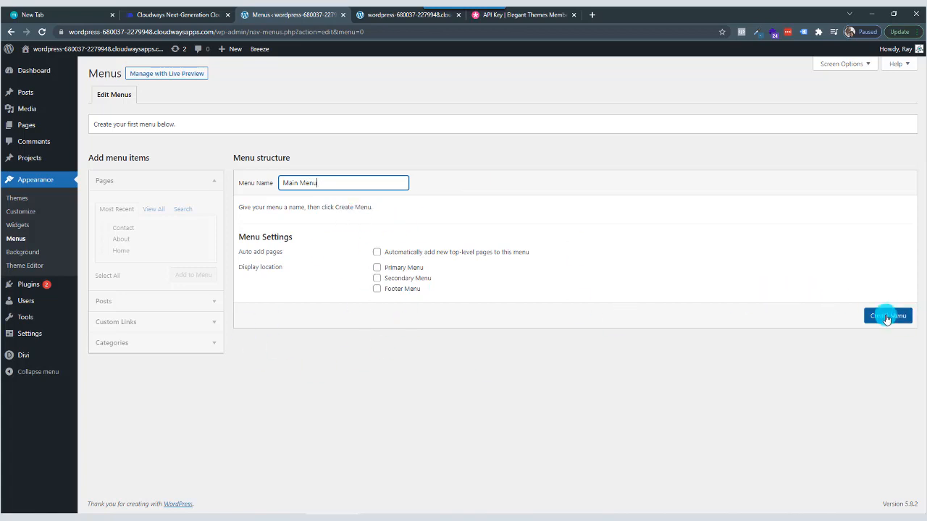
left_click(887, 317)
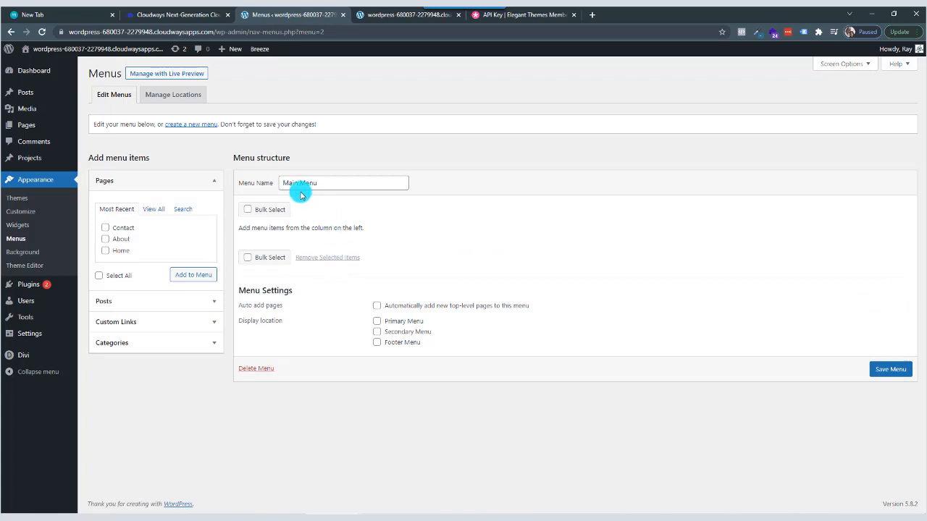
Add the Contact, About and Home pages to Main Menu.
left_click(105, 228)
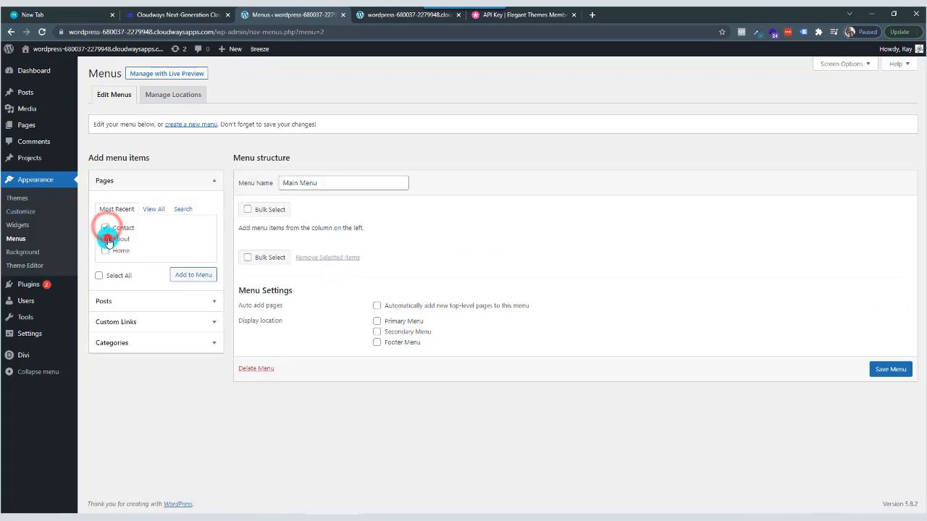
left_click(106, 239)
left_click(106, 250)
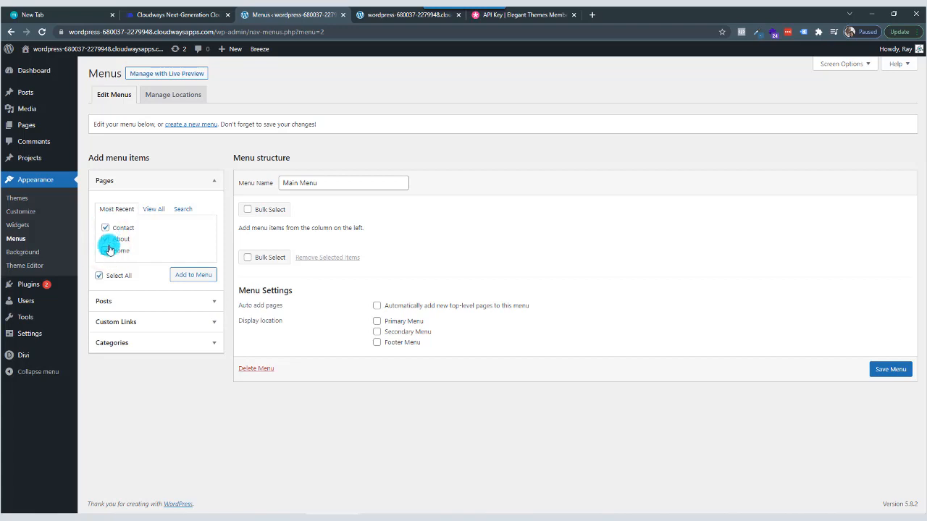
left_click(193, 278)
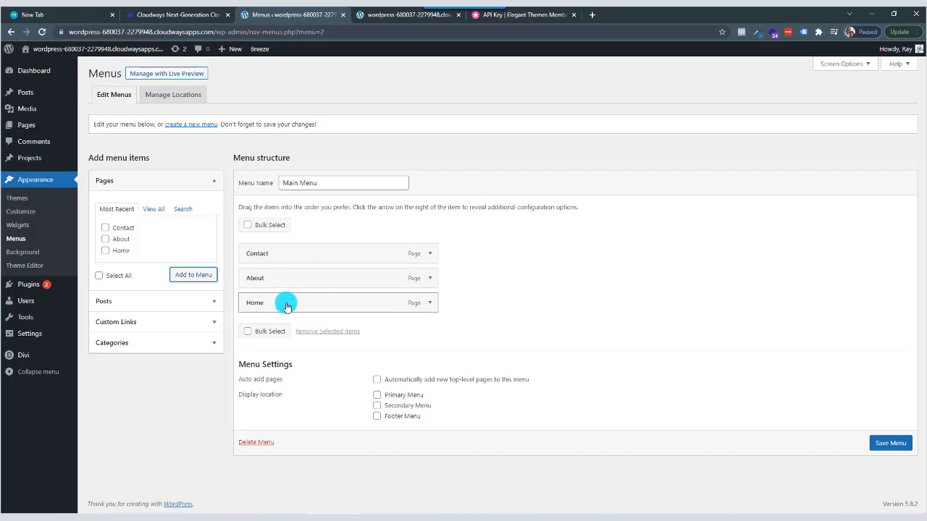
Arrange the Main Menu items in the order Home, About, Contact and save the menu.
left_click_drag(288, 302, 274, 253)
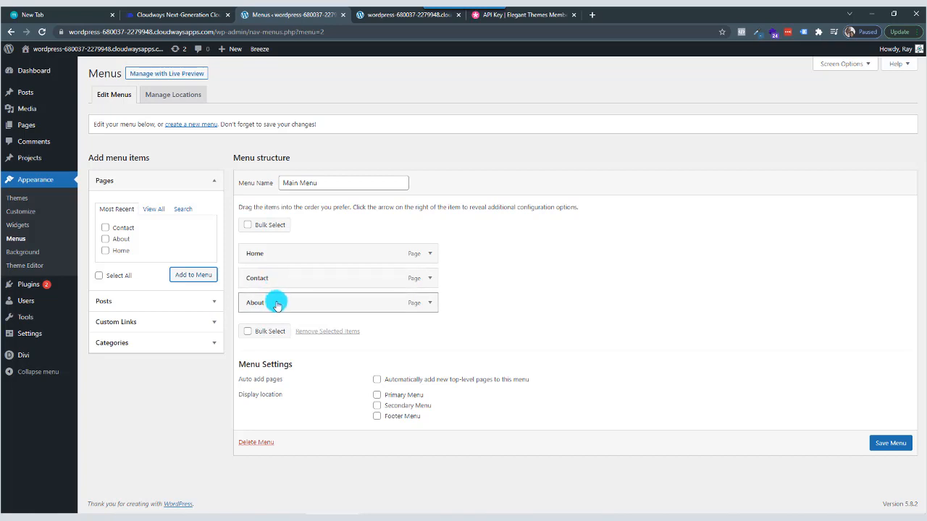
left_click_drag(275, 303, 276, 274)
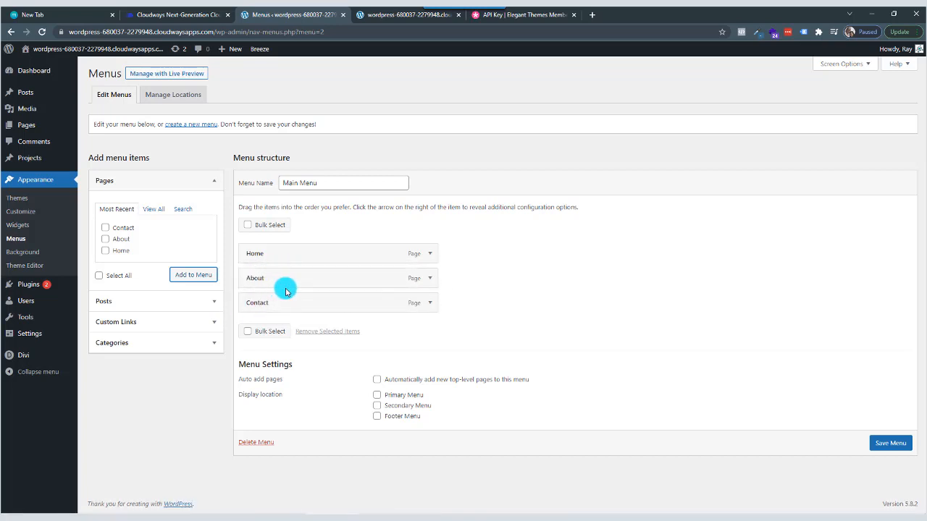
left_click(894, 443)
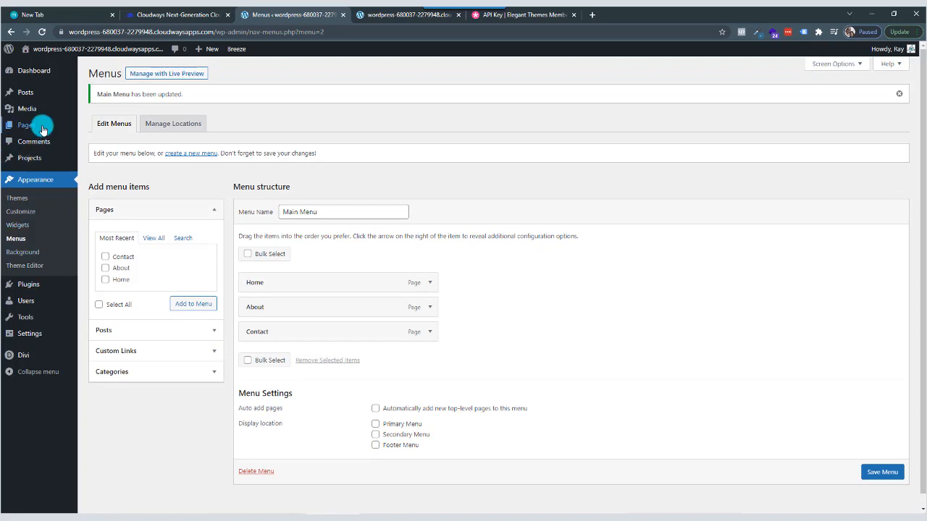
Create and publish a new page titled Services, and return to the page list.
mouse_move(29, 129)
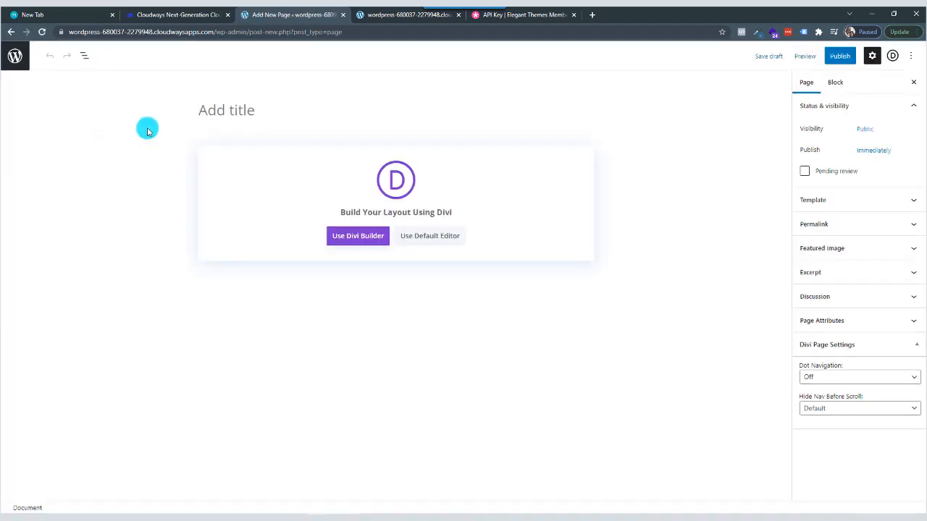
left_click(212, 110)
type("Services")
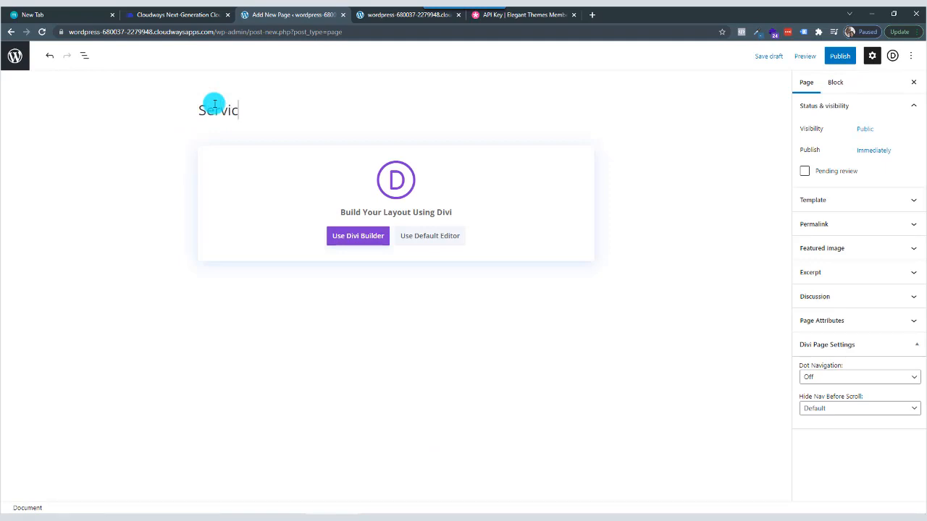
left_click(840, 56)
left_click(840, 55)
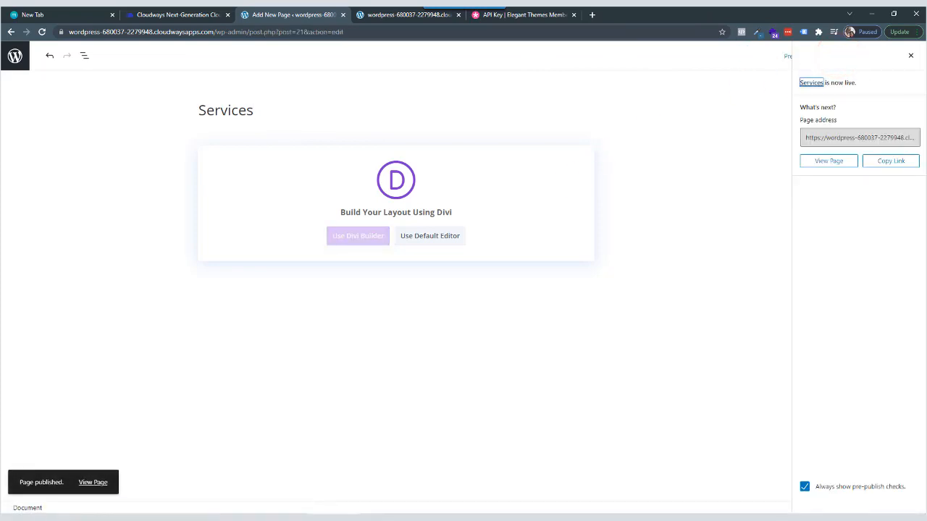
left_click(14, 59)
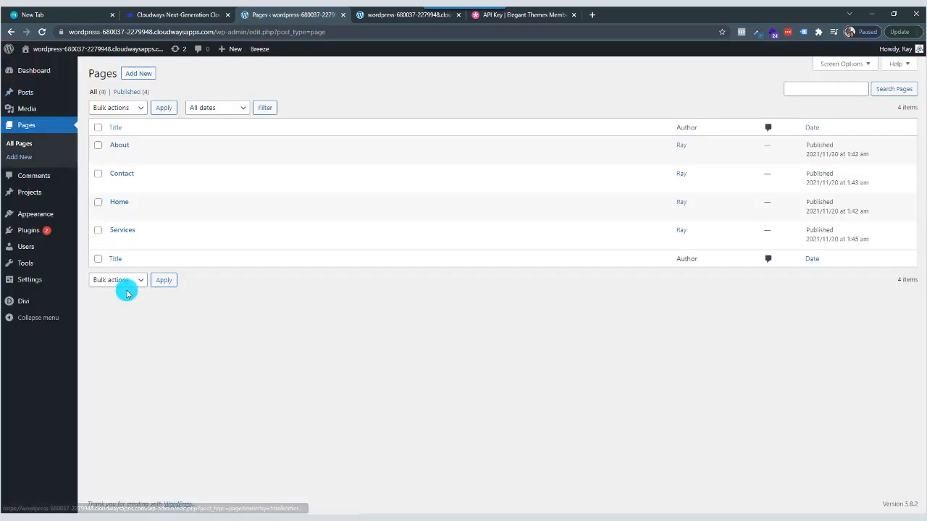
Add the Services page to Main Menu, place it between Home and About, and save the menu.
mouse_move(64, 212)
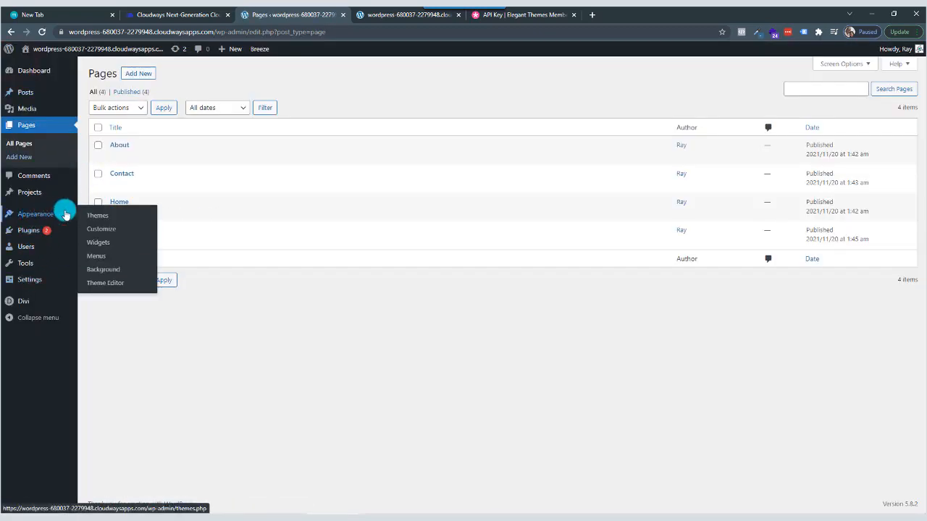
left_click(100, 257)
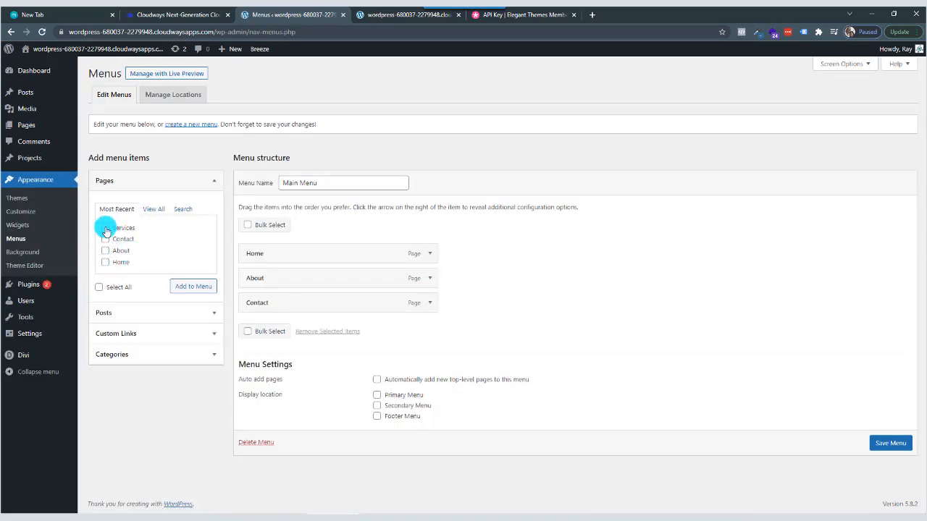
left_click(106, 229)
left_click(187, 287)
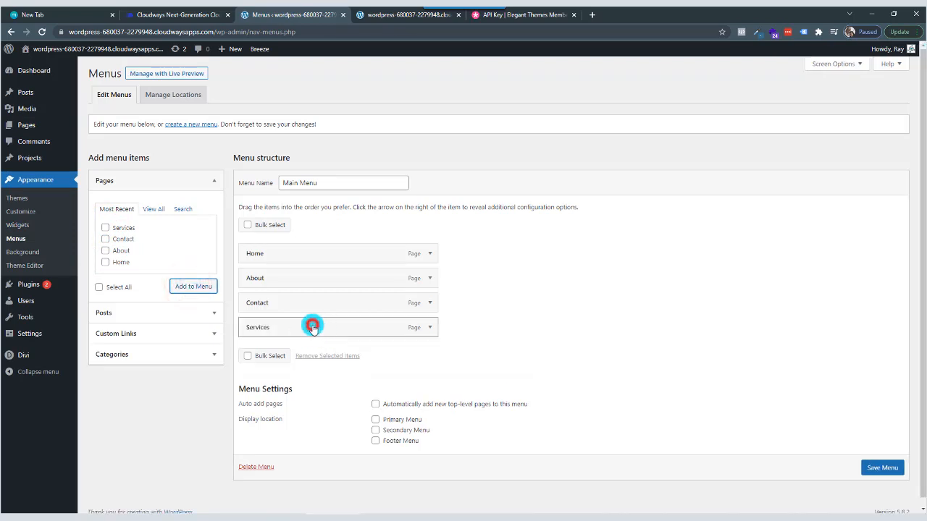
left_click_drag(313, 327, 298, 272)
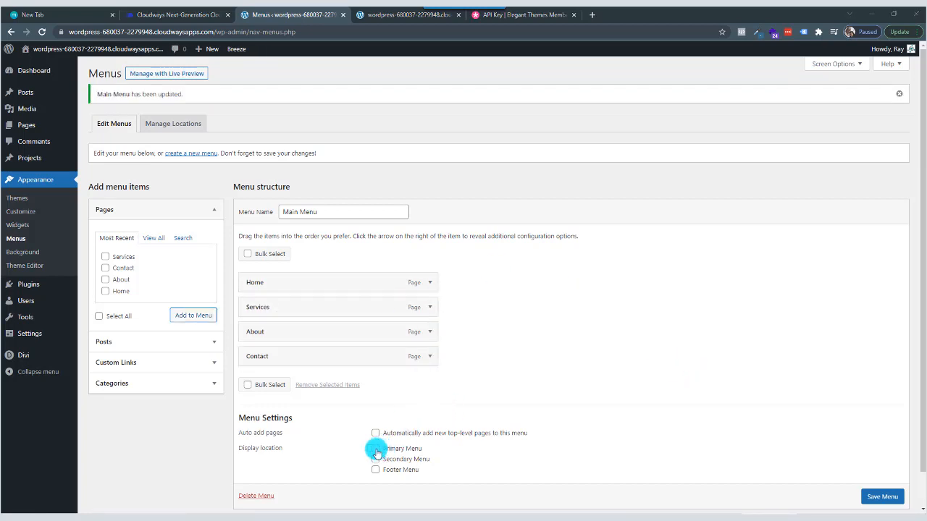
Assign Main Menu to the Primary Menu display location and save the menu.
left_click(376, 449)
left_click(878, 498)
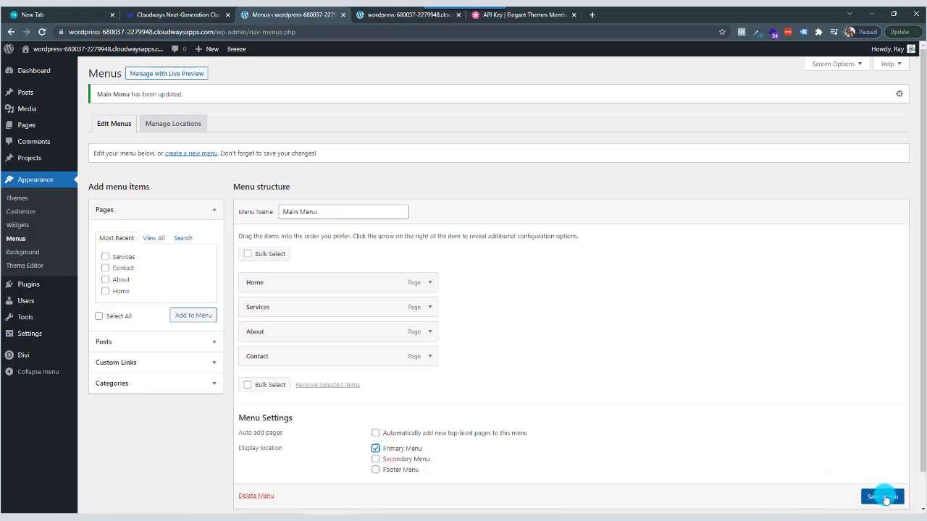
scroll(884, 499, "down", 1)
left_click(883, 498)
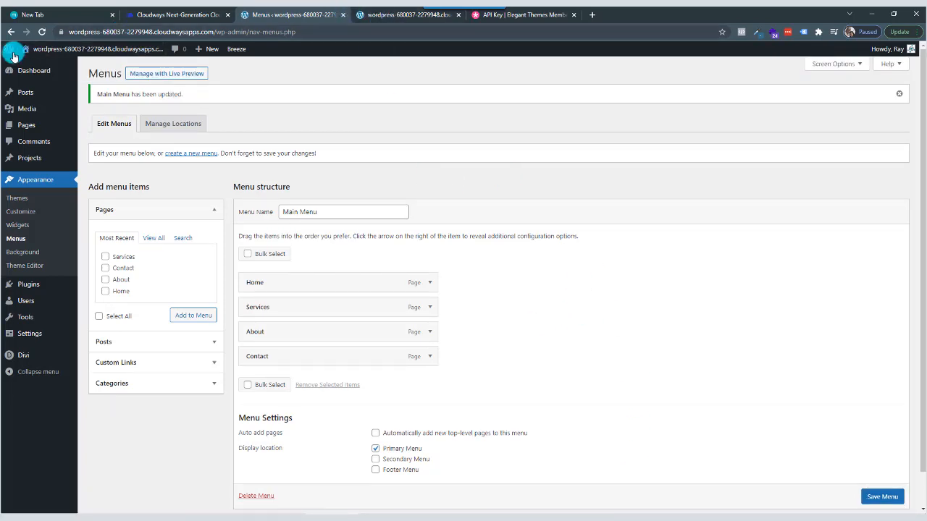
Open the live site in a new tab, replacing the old site and API Key tabs, and check its navigation menu.
right_click(57, 67)
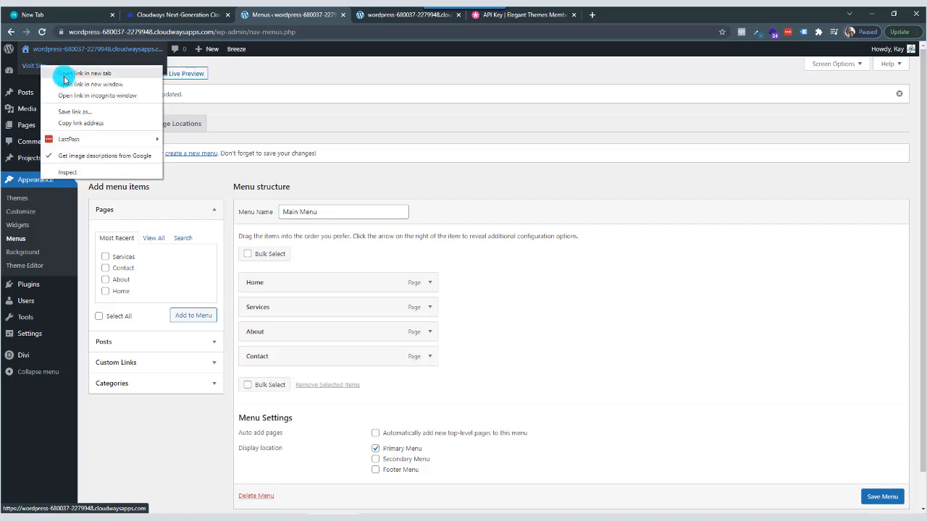
left_click(68, 75)
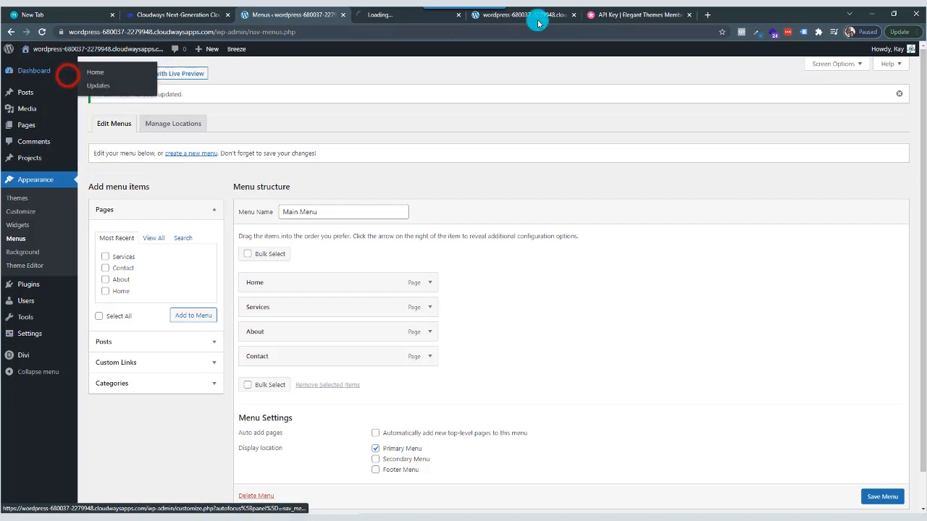
left_click(574, 16)
left_click(574, 15)
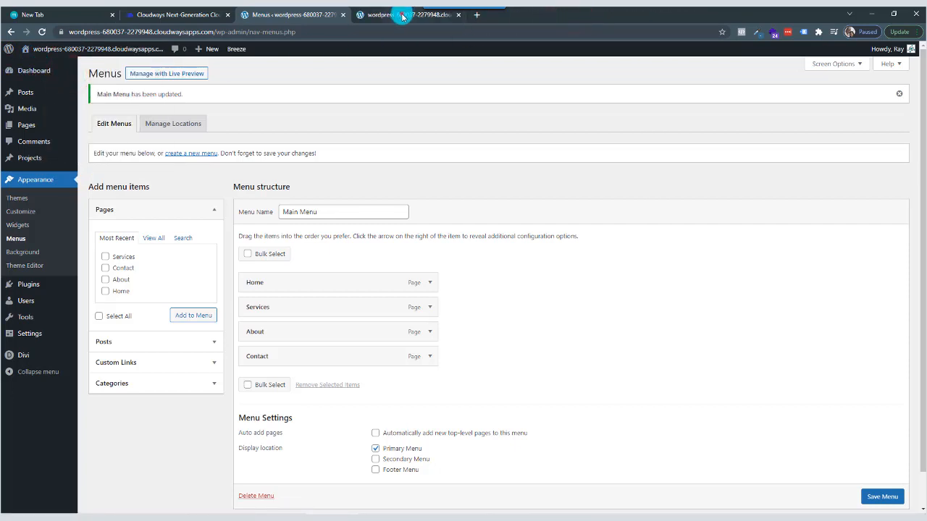
left_click(403, 16)
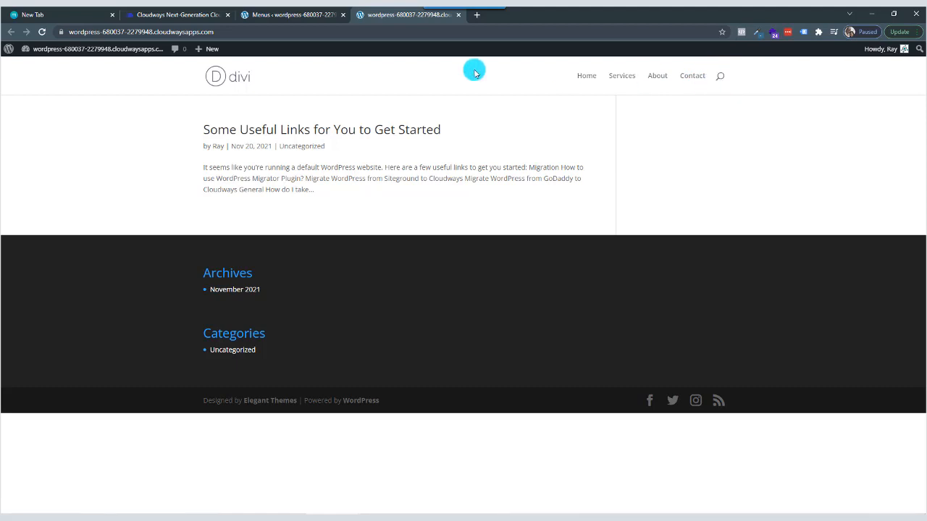
left_click(298, 15)
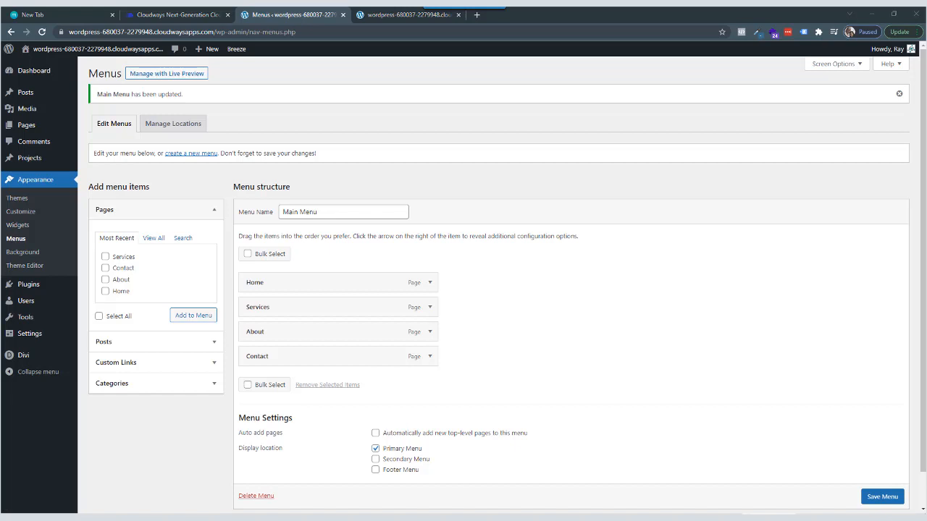
left_click(396, 17)
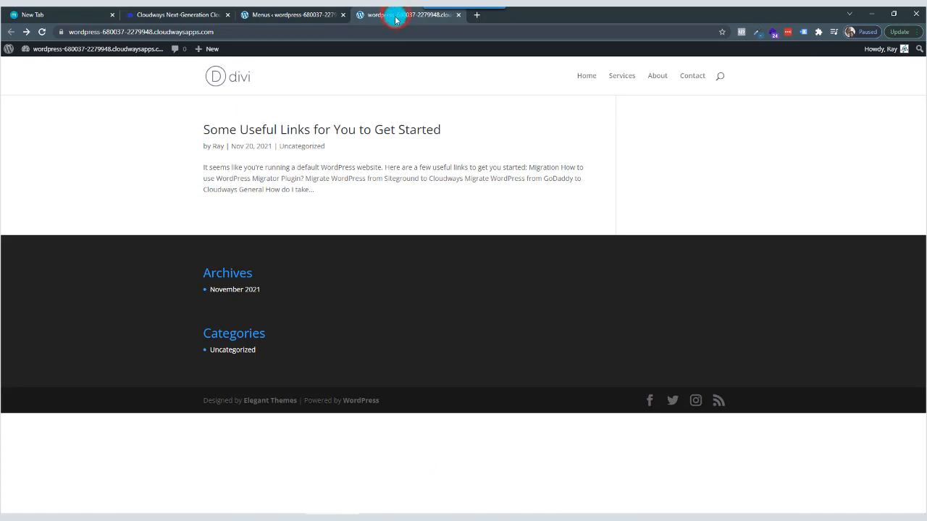
left_click(44, 32)
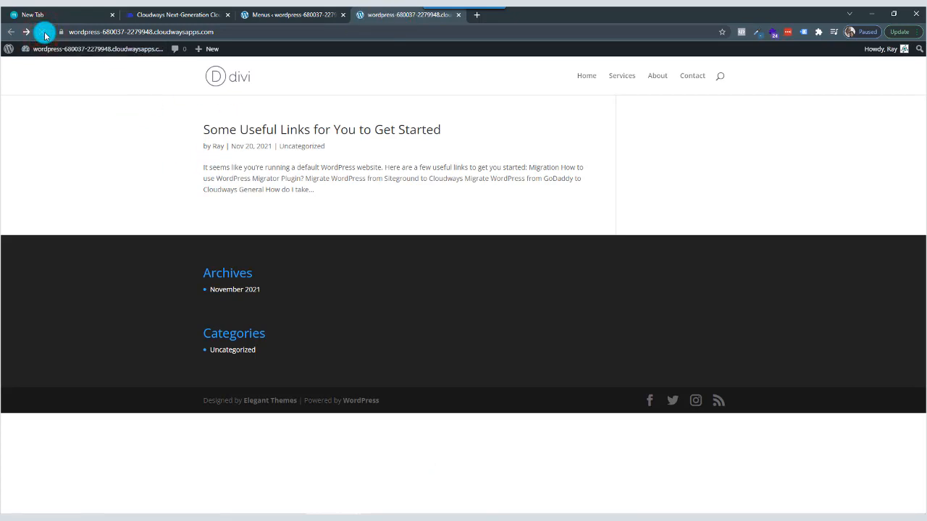
Visit the Home page from the live site's navigation, examine its /home/ address, and return to the site's root through the logo.
left_click(587, 76)
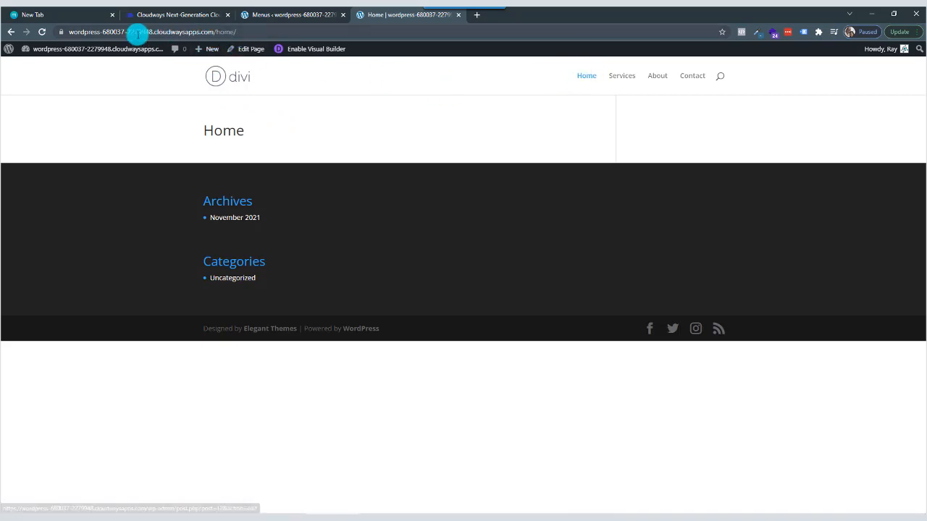
left_click_drag(78, 31, 255, 32)
left_click(241, 32)
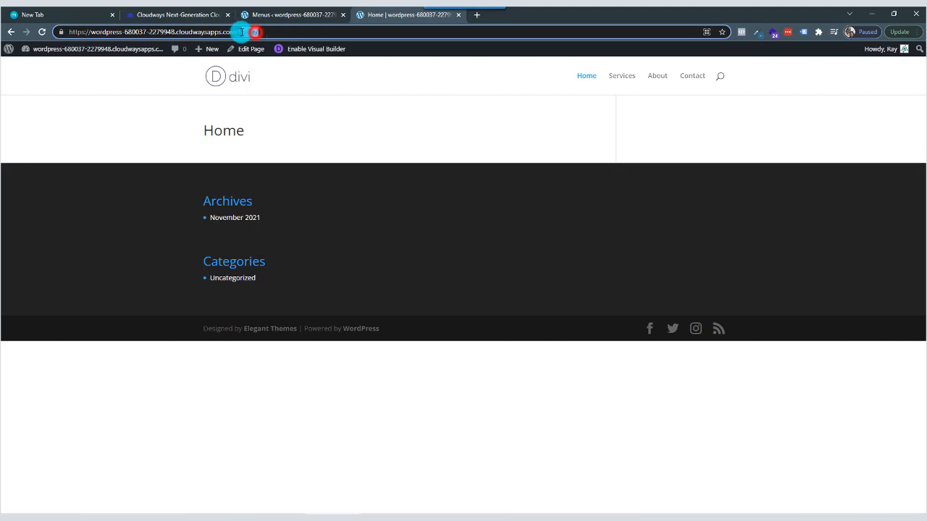
left_click(231, 78)
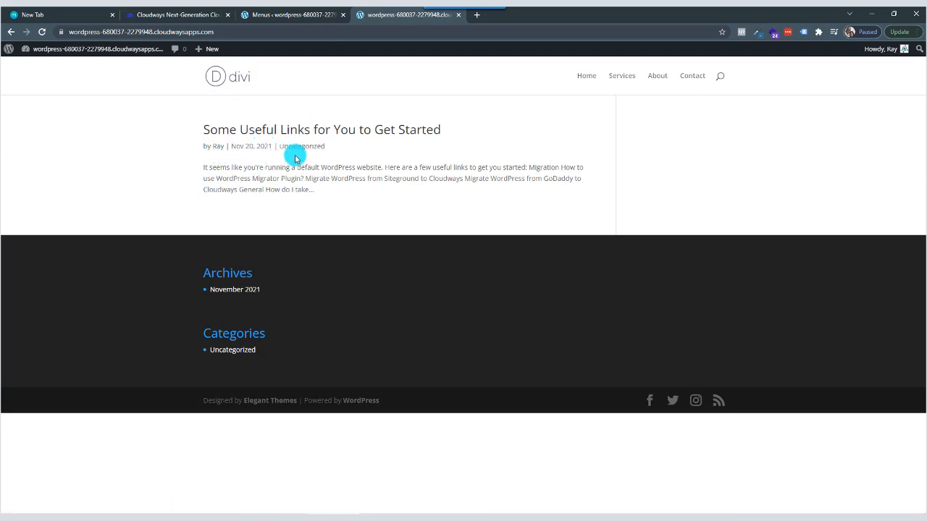
Load the /home address directly, then the bare site address, to compare the Home page with the default front page.
left_click(220, 32)
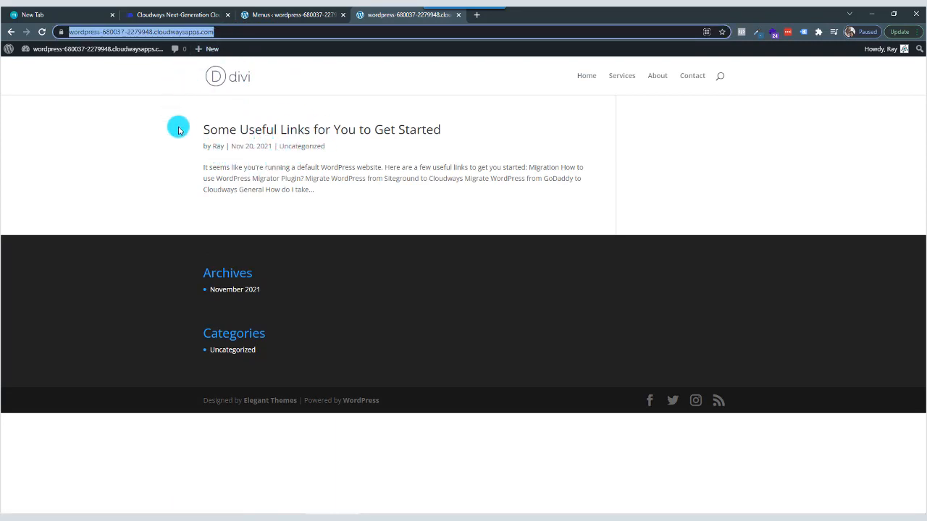
left_click(235, 32)
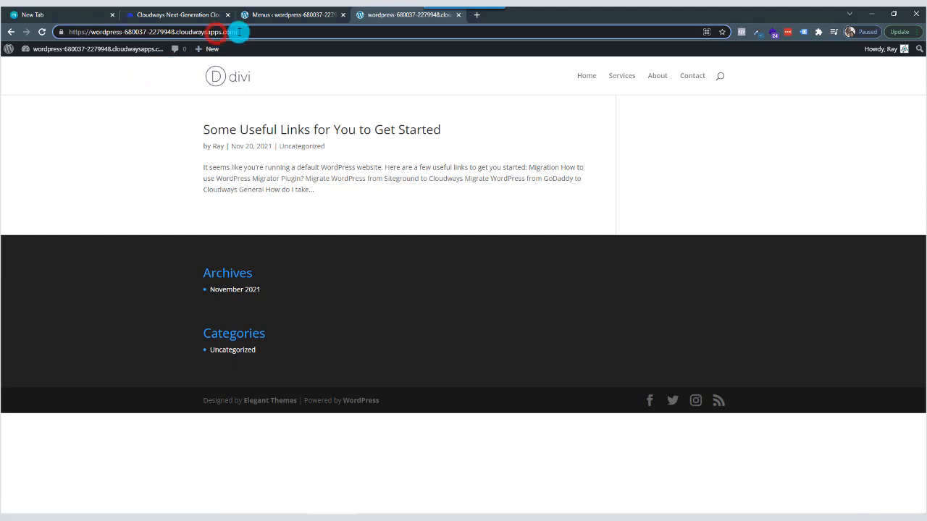
type("/home")
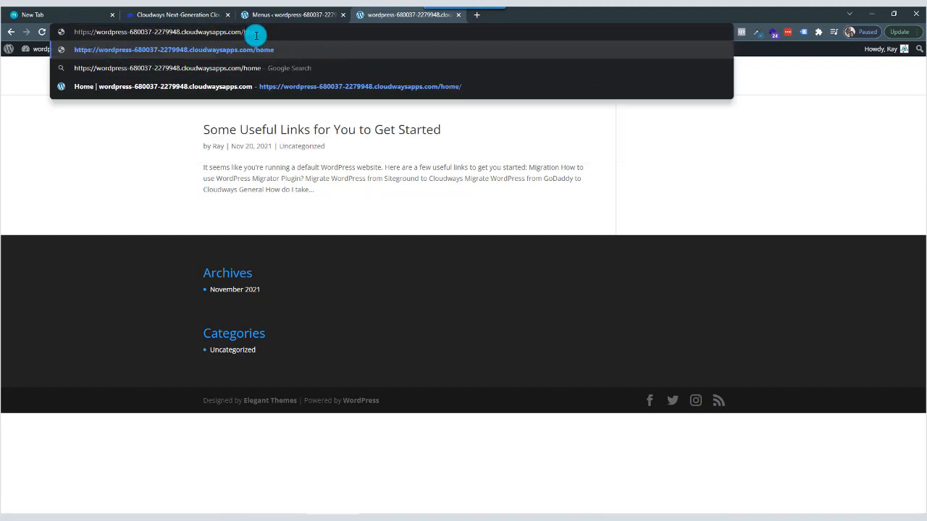
key("Return")
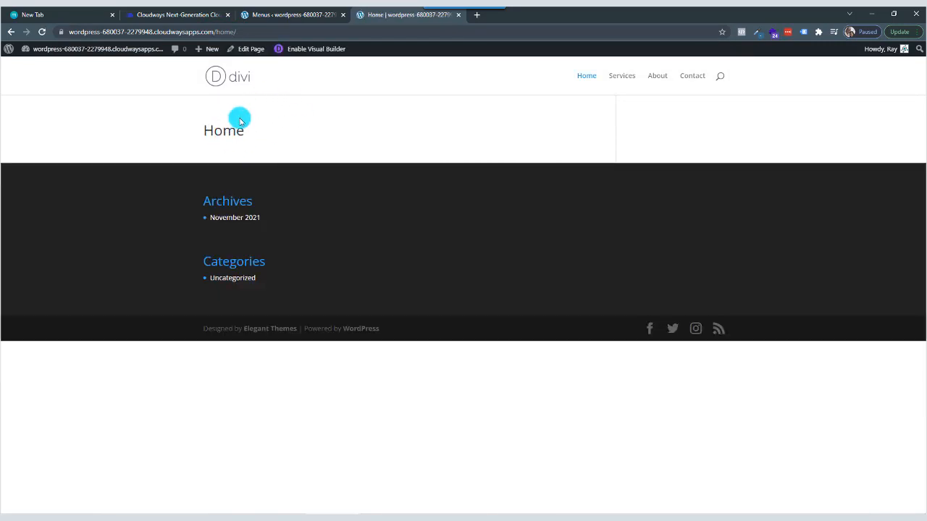
left_click_drag(249, 127, 204, 134)
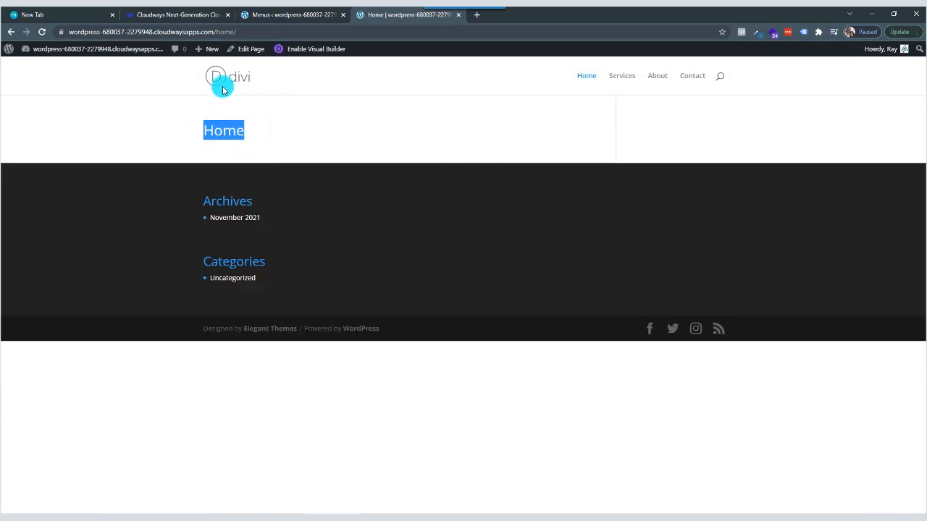
left_click_drag(217, 32, 287, 29)
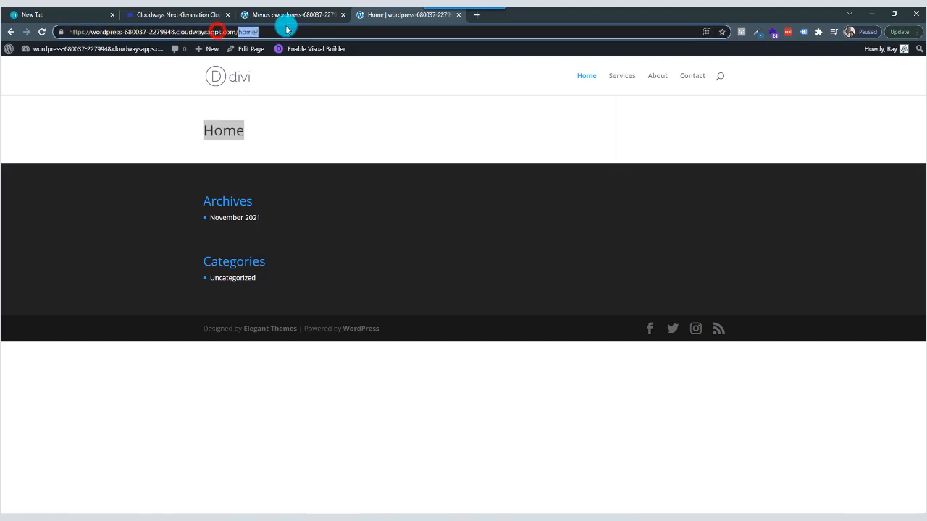
key("BackSpace")
key("Return")
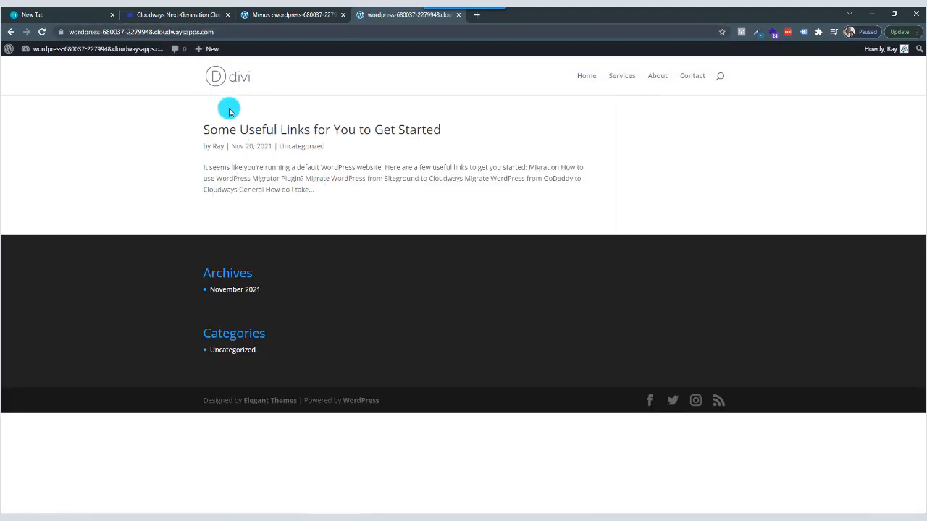
In the theme customizer's homepage settings, make the homepage display a static page and choose Home as that page.
key("ctrl+shift+Tab")
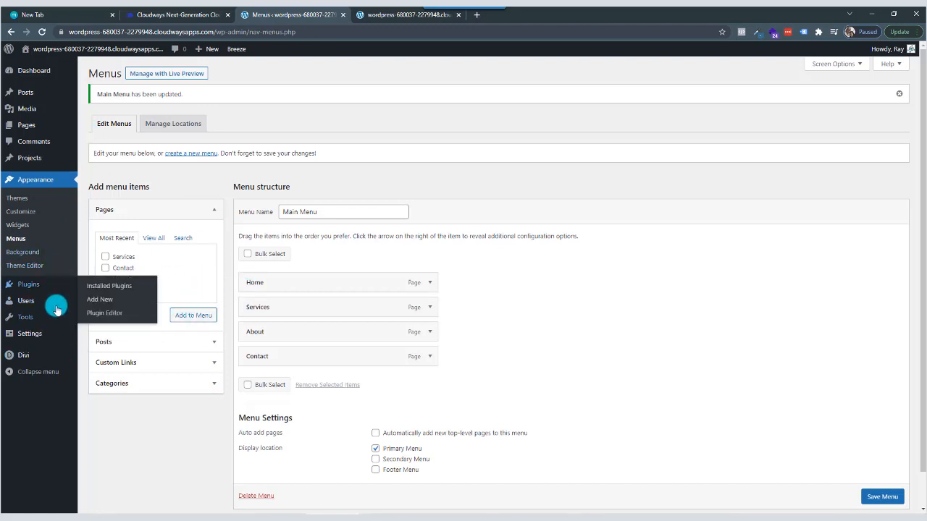
mouse_move(56, 320)
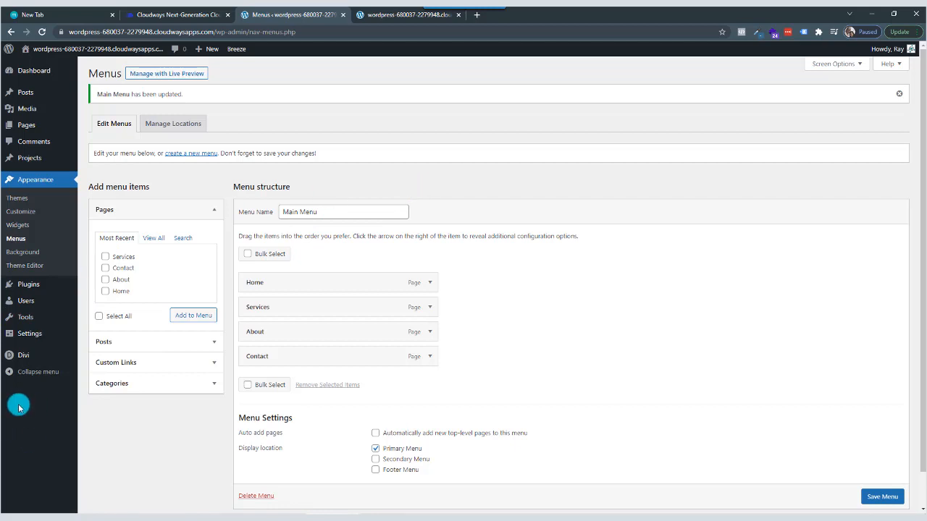
mouse_move(26, 337)
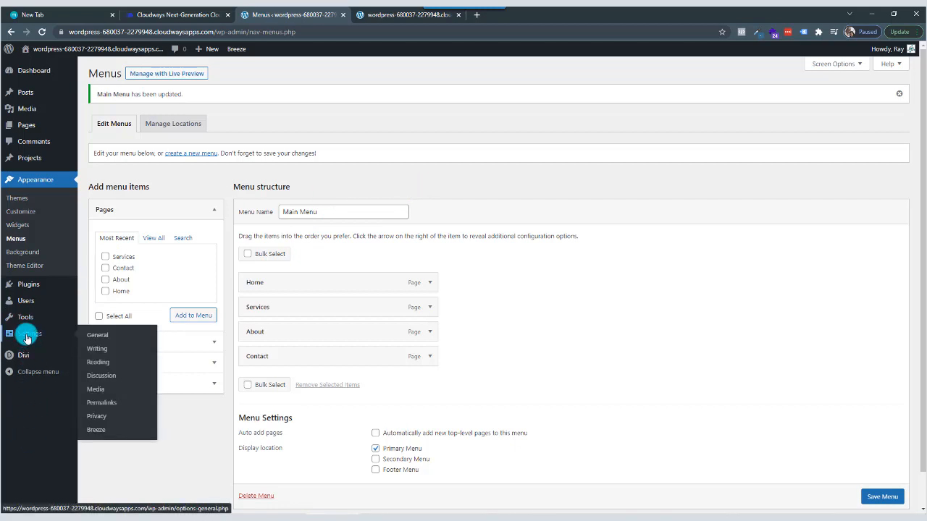
left_click(24, 215)
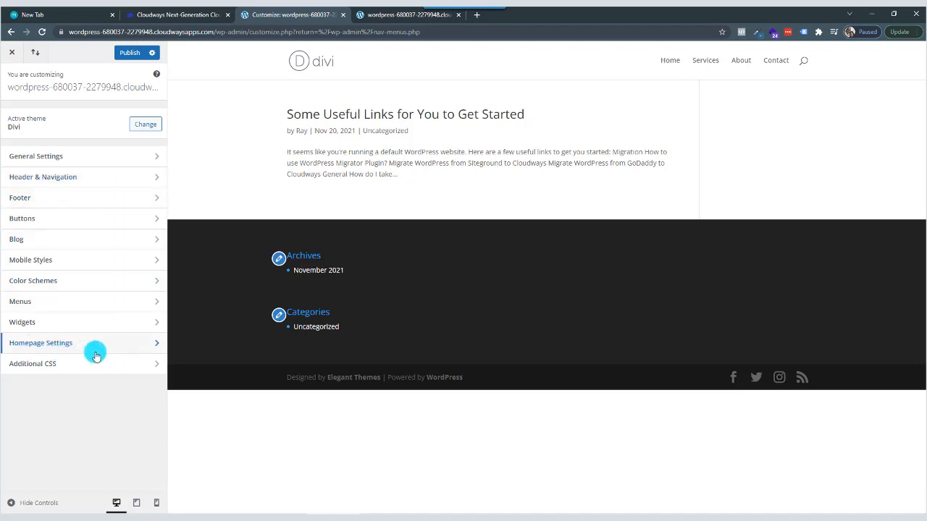
left_click(152, 347)
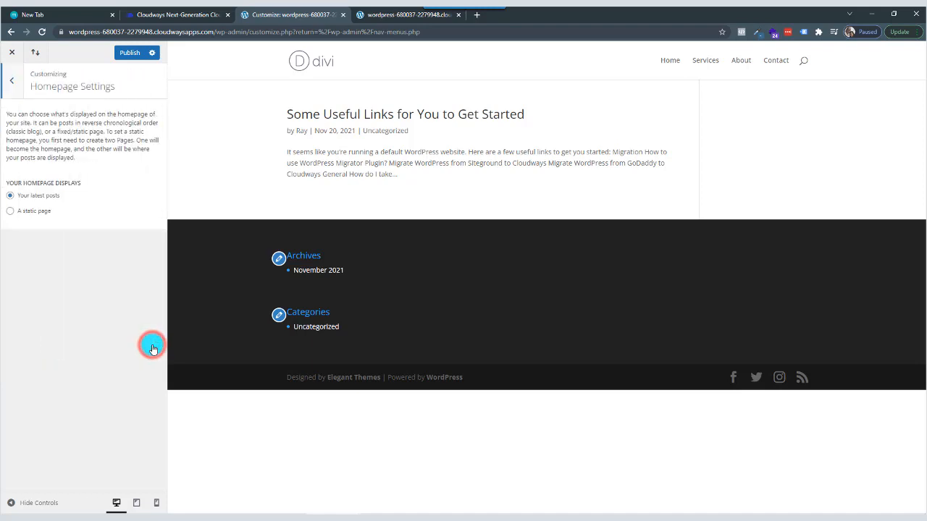
left_click(11, 212)
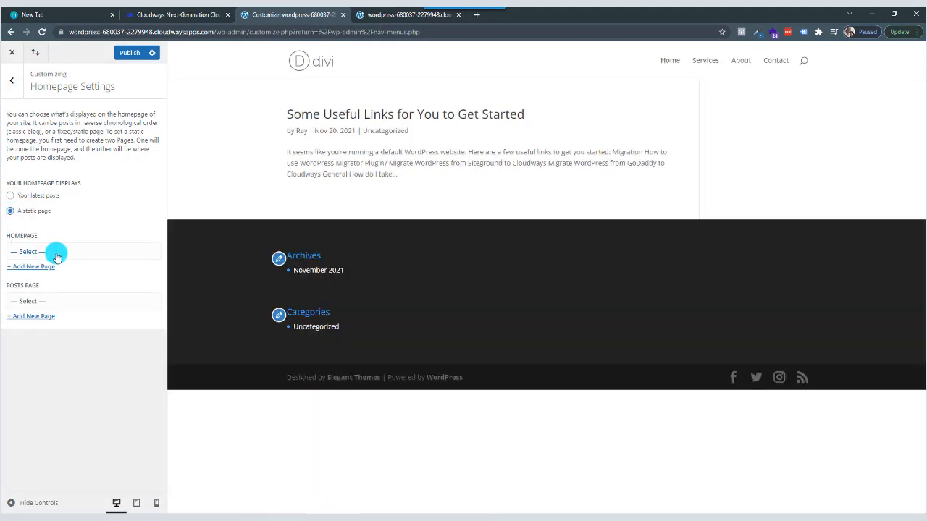
left_click(57, 253)
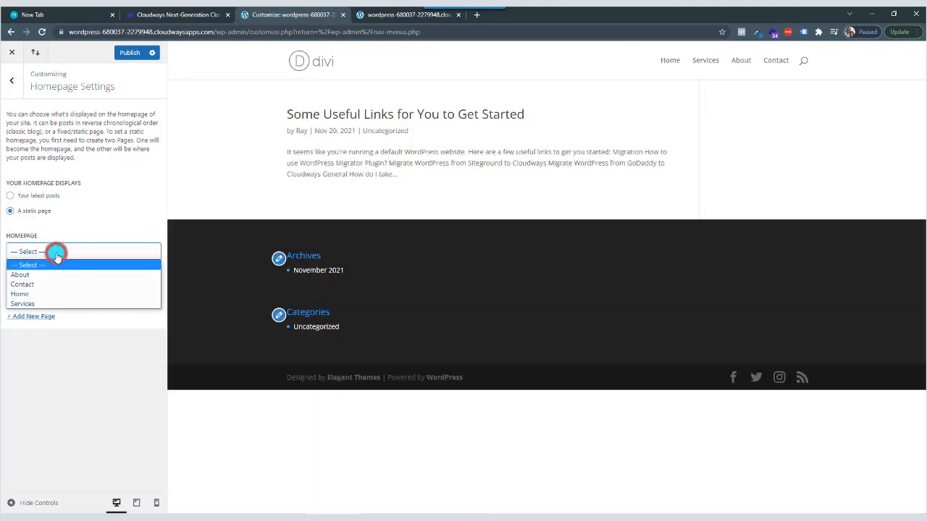
left_click(50, 295)
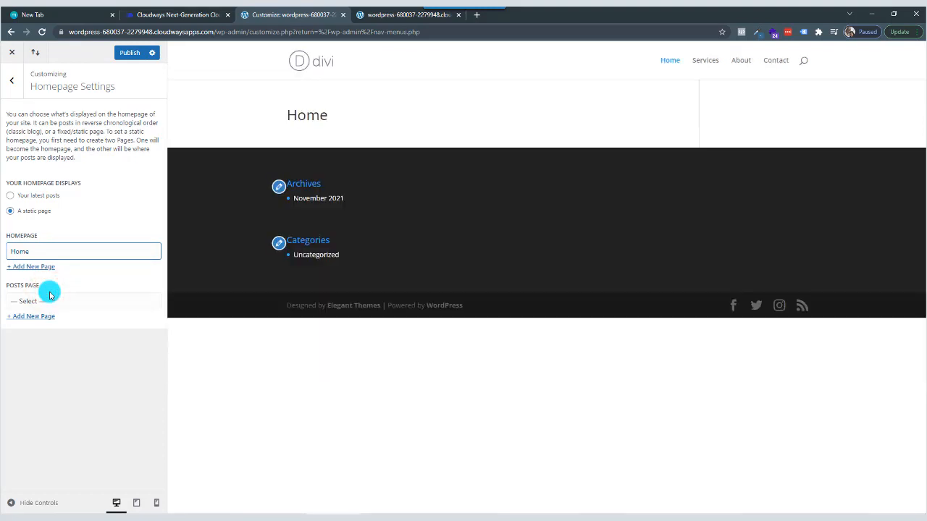
Publish the homepage settings without choosing a posts page, and close the theme customizer.
left_click(48, 302)
left_click(45, 298)
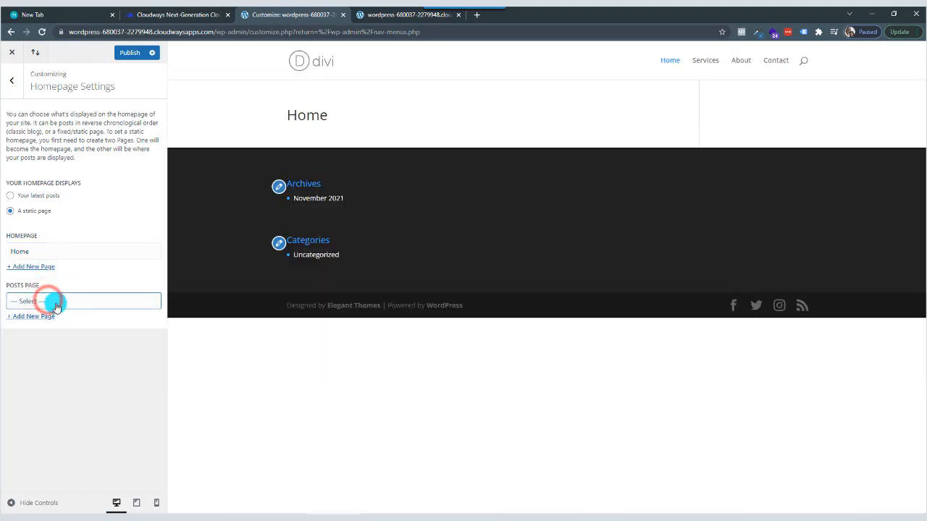
left_click(129, 56)
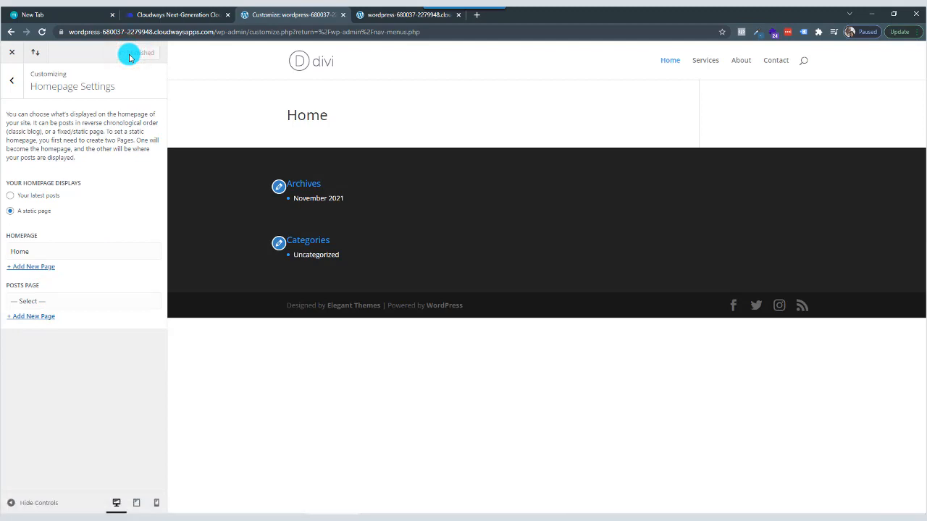
left_click(13, 56)
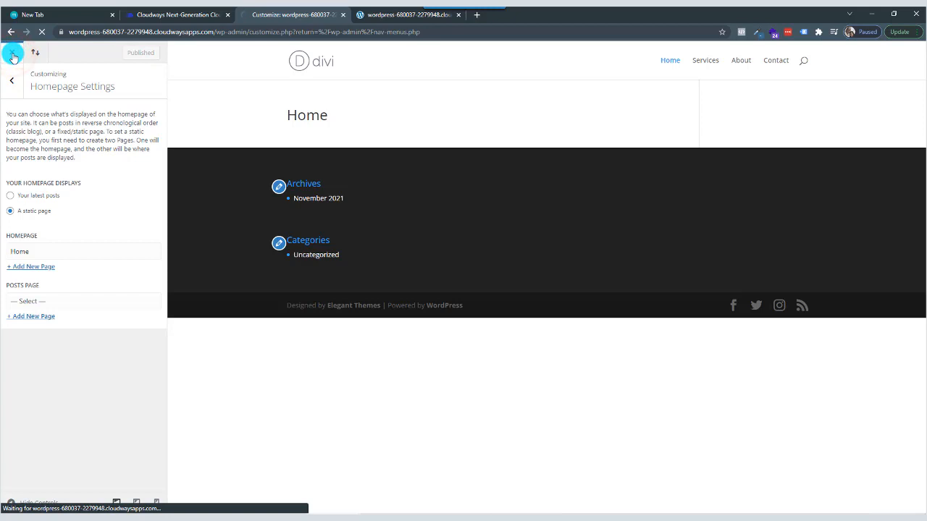
Reload the live site's root address and check which page loads as the homepage.
left_click(395, 16)
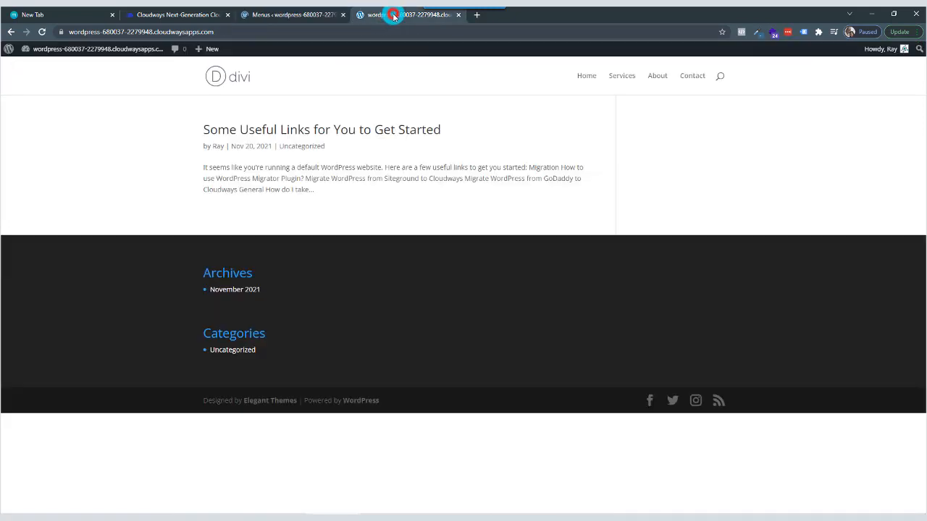
left_click(42, 33)
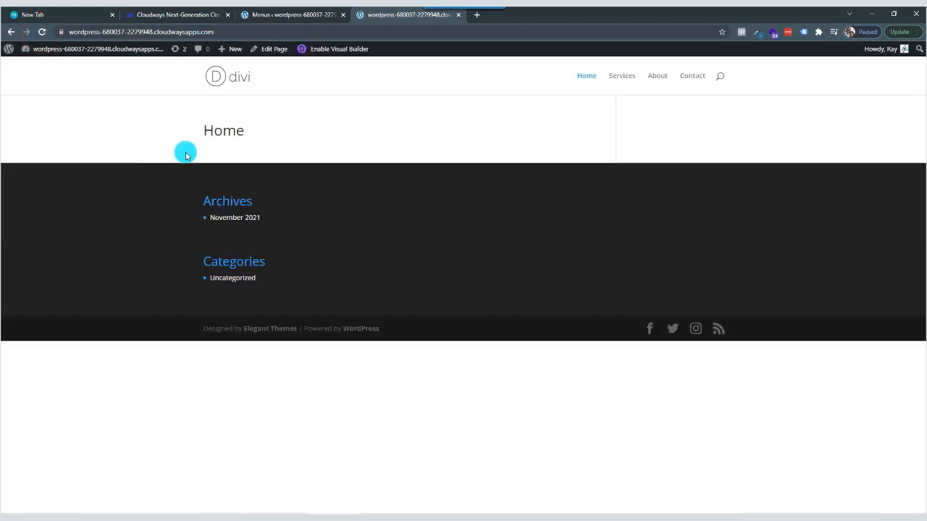
left_click_drag(250, 131, 169, 129)
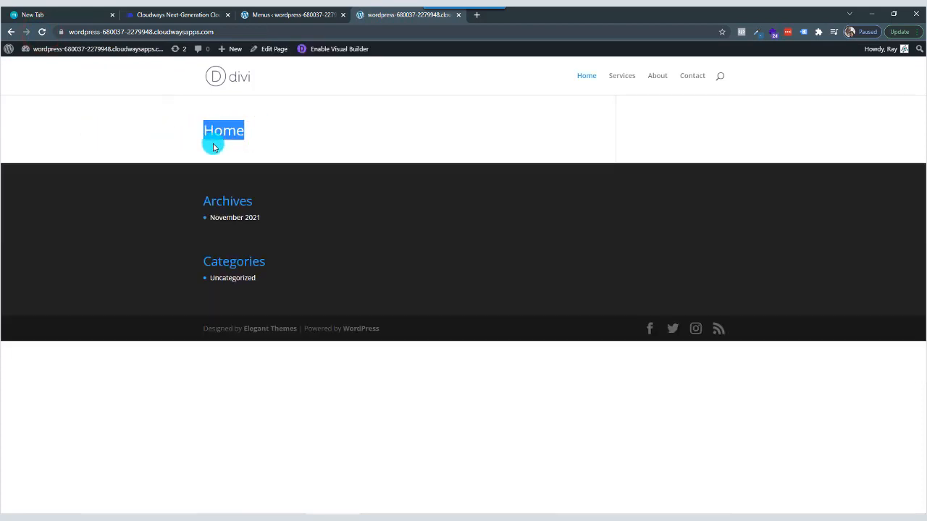
Close the old live site tab and reopen the site in a new tab from the WordPress admin.
left_click(292, 16)
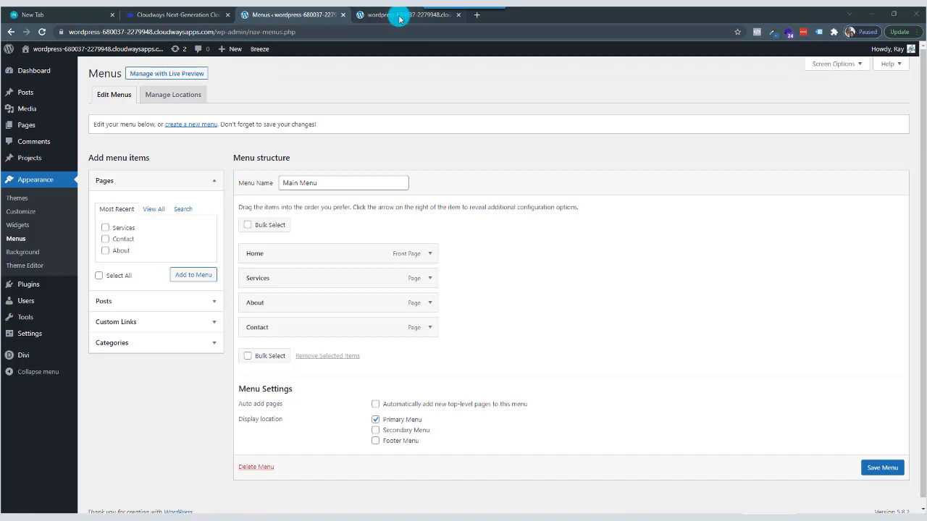
left_click(443, 15)
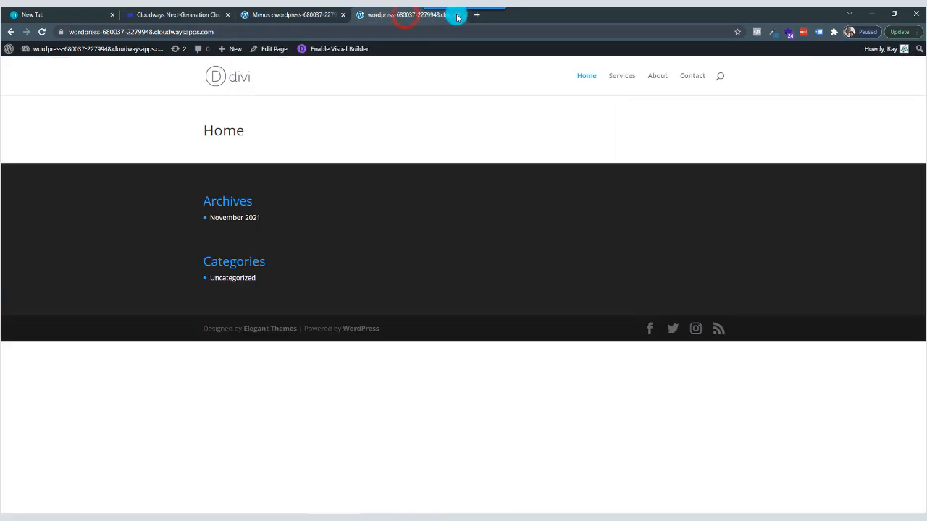
left_click(458, 16)
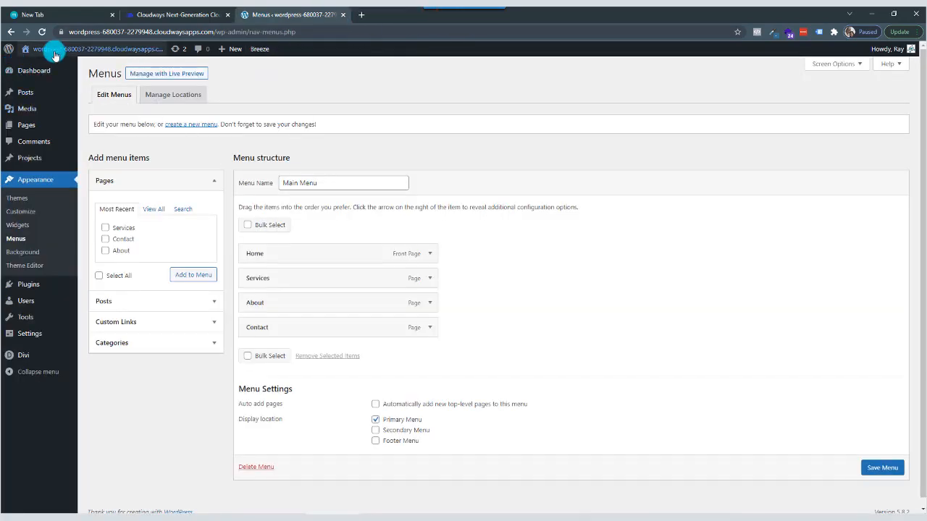
mouse_move(58, 55)
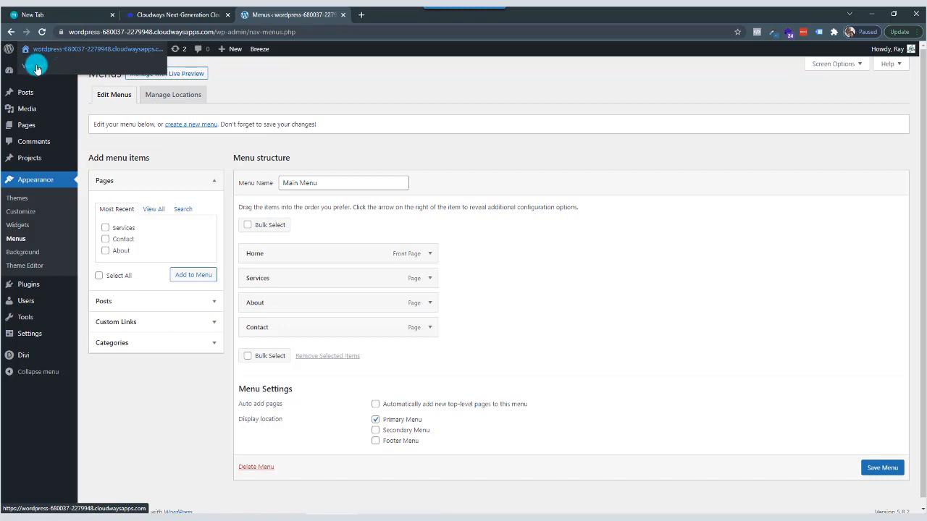
right_click(37, 68)
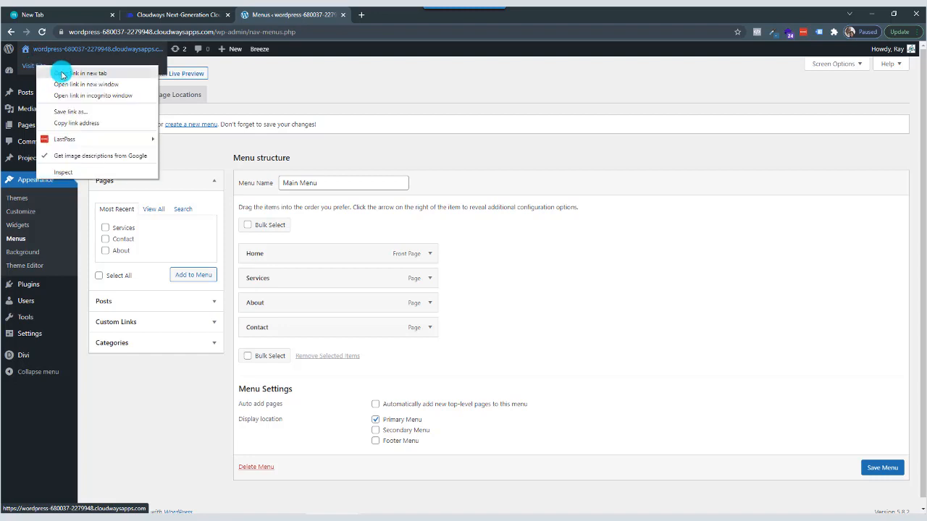
left_click(63, 73)
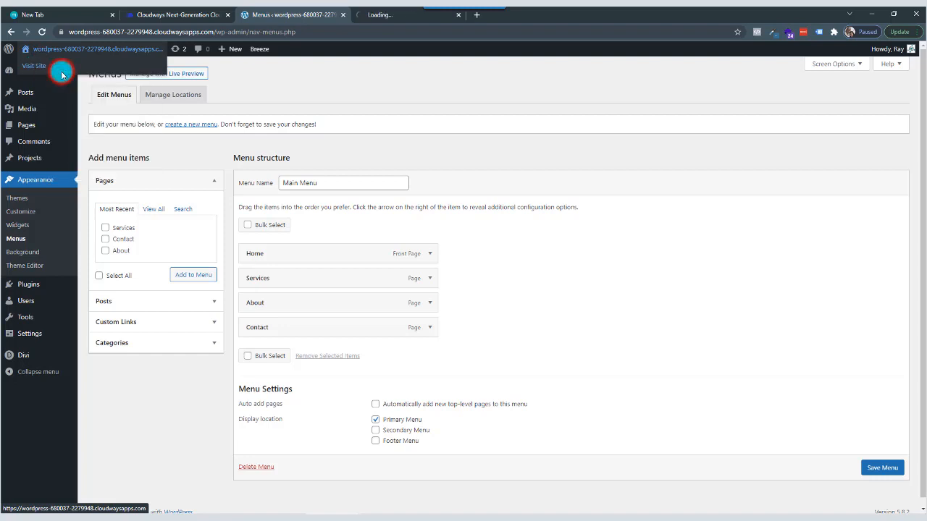
Launch the Divi Visual Builder on the Home page and choose to start from a premade layout.
left_click(389, 15)
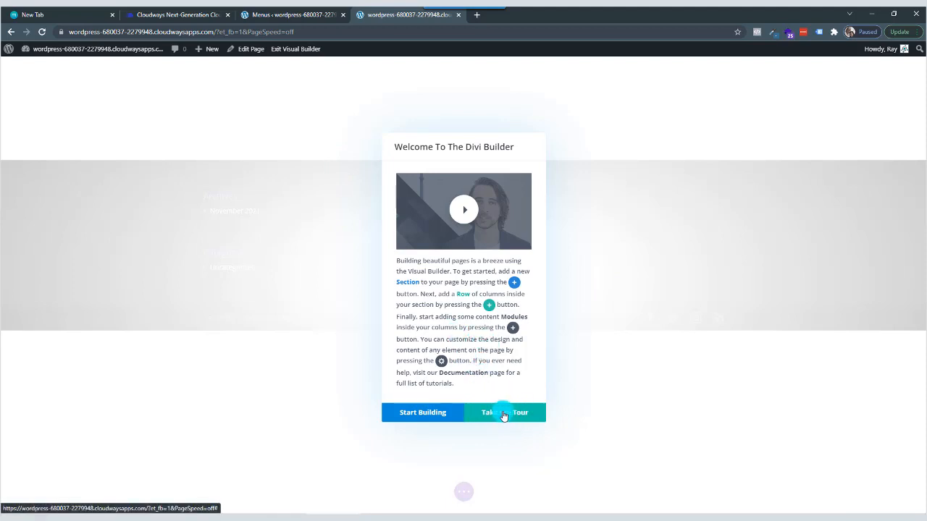
left_click(426, 413)
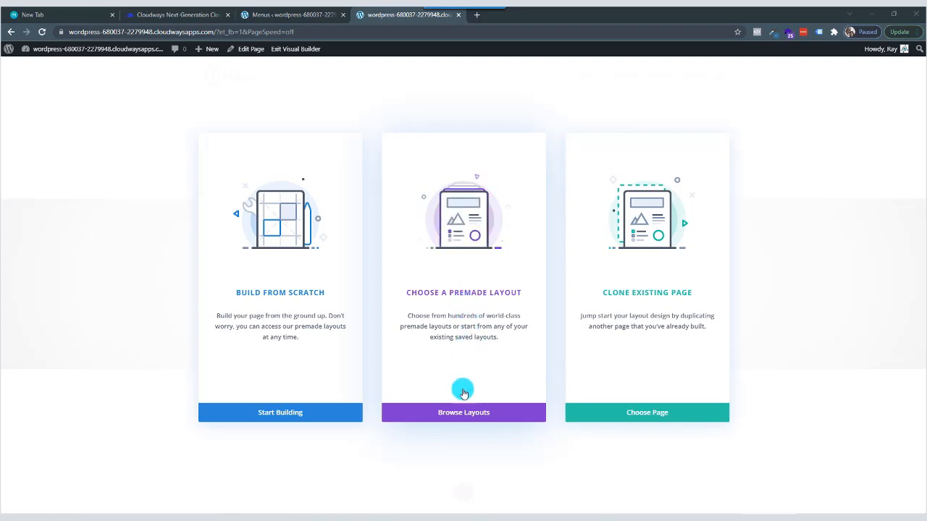
left_click(466, 414)
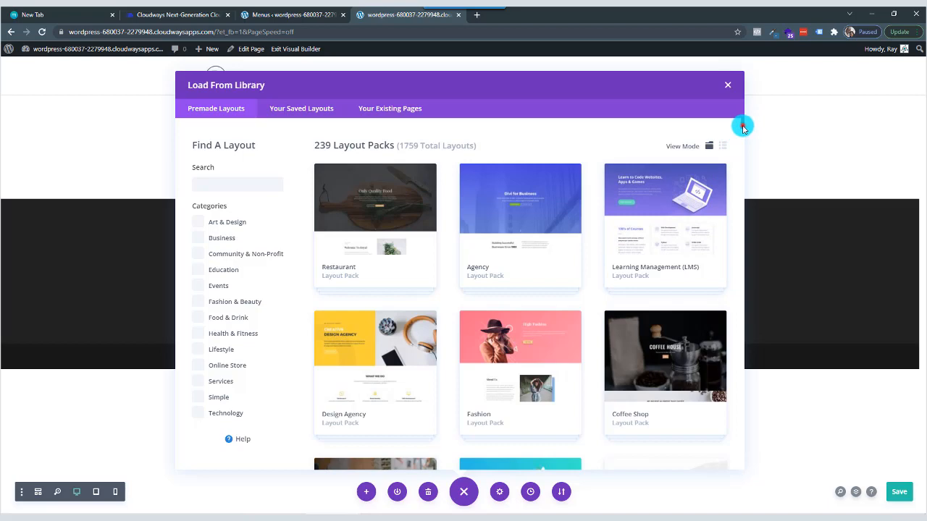
Browse the premade layout packs, filtering by the Business and Education categories one after another and clearing each filter.
left_click_drag(742, 127, 742, 144)
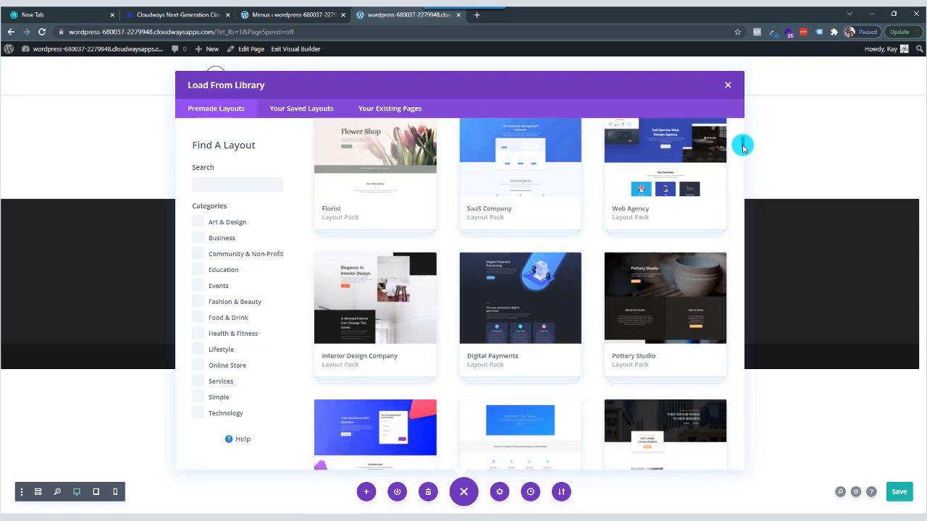
left_click(200, 239)
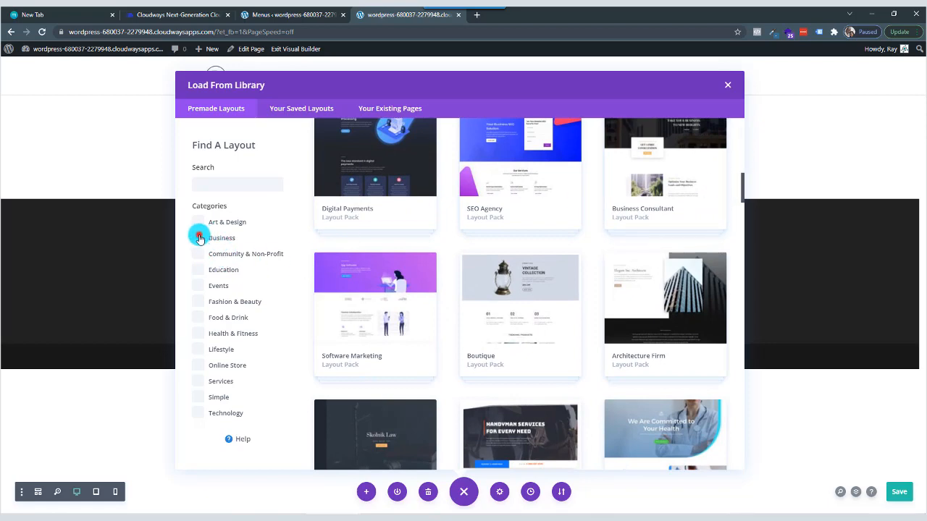
left_click(195, 270)
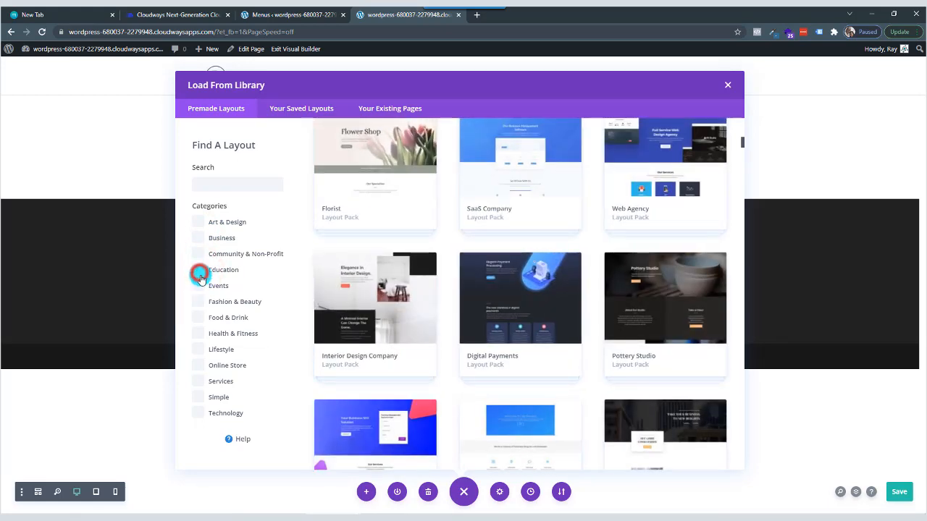
left_click(200, 275)
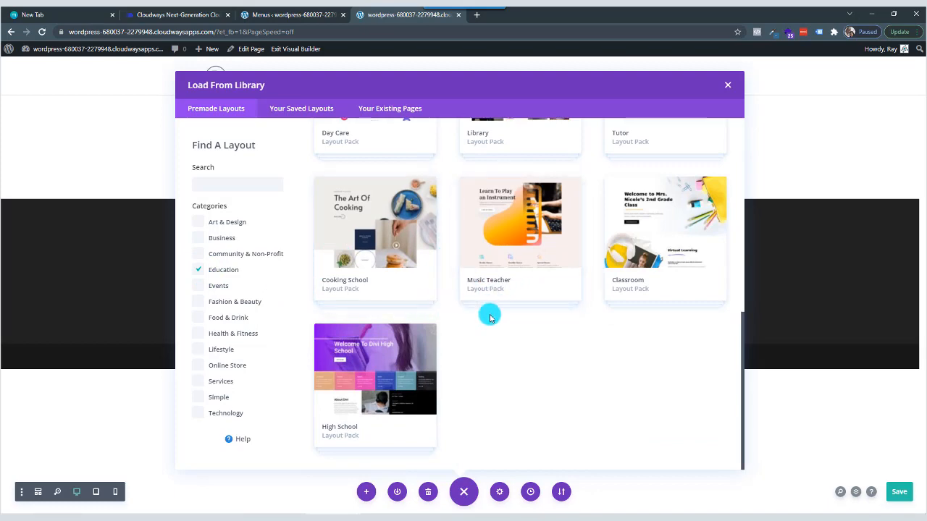
scroll(489, 317, "up", 8)
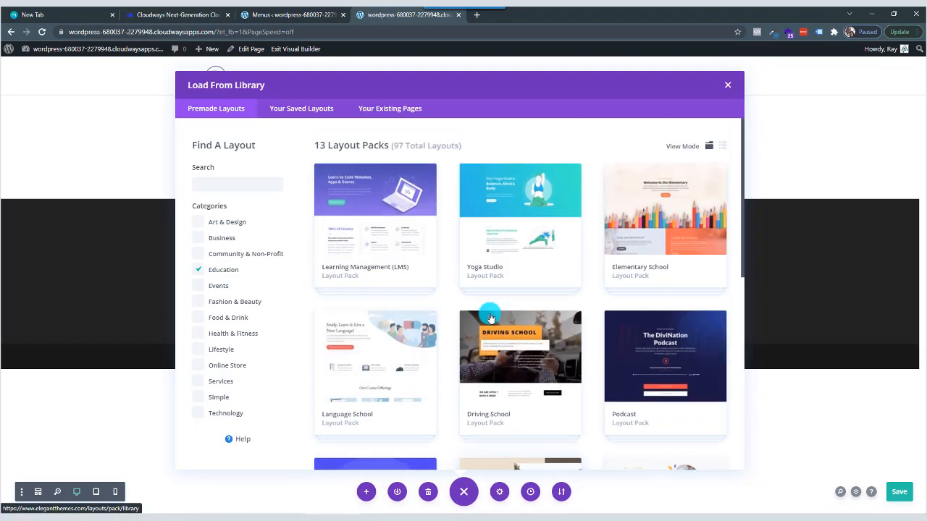
left_click(198, 270)
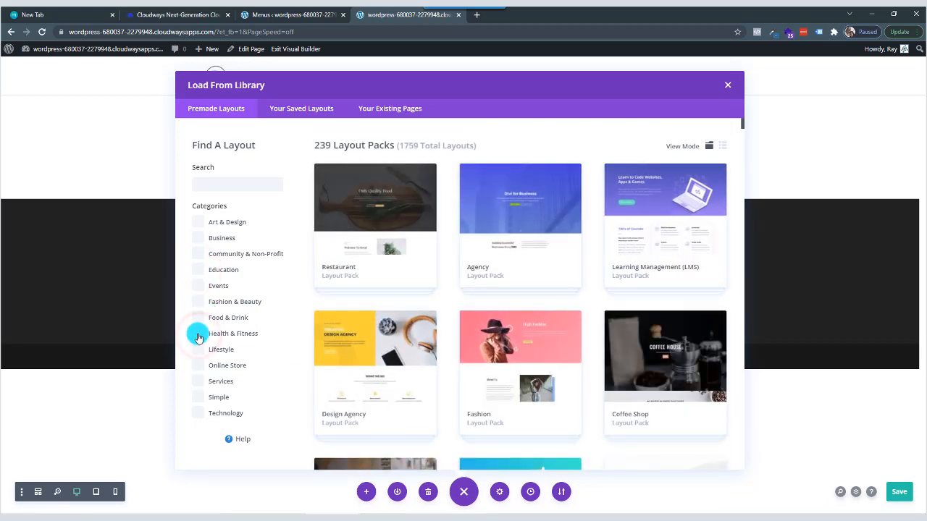
Filter the layouts by Health & Fitness and load the Personal Trainer pack's Landing layout into the Home page.
left_click(197, 334)
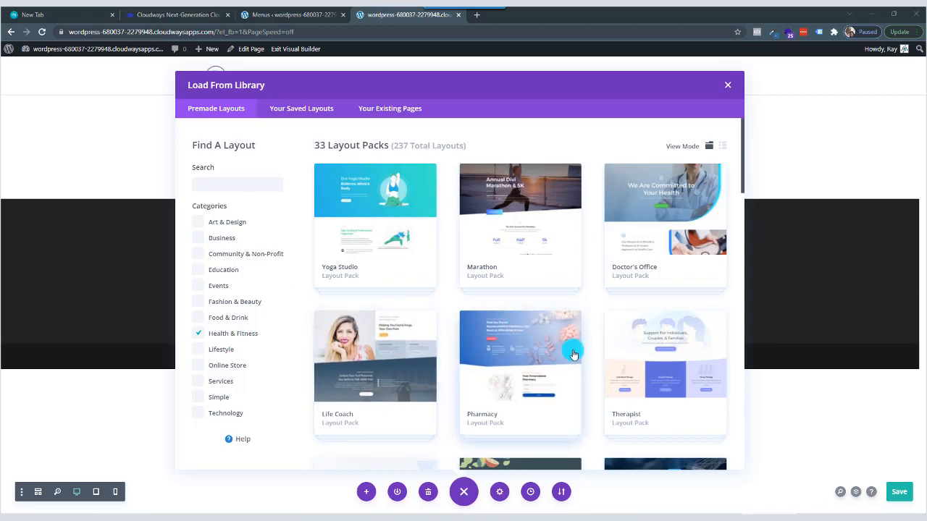
scroll(558, 354, "down", 3)
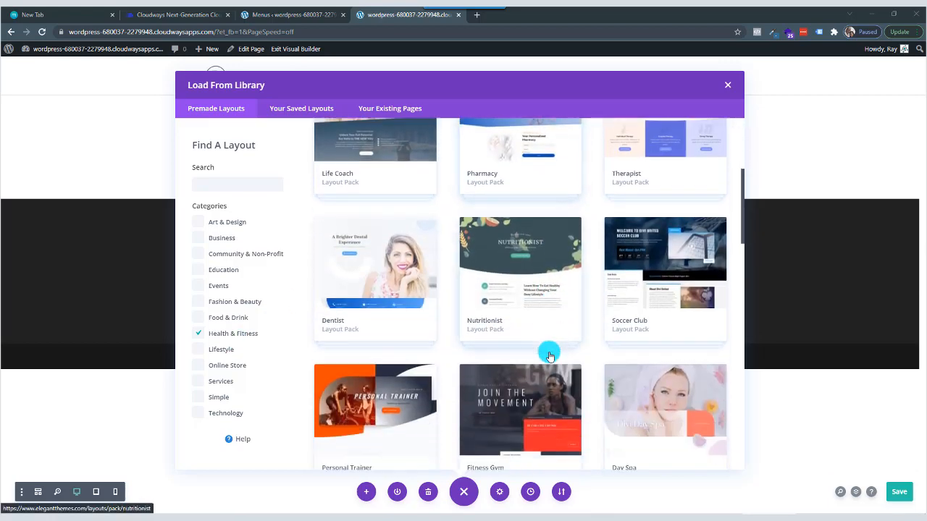
scroll(549, 356, "down", 3)
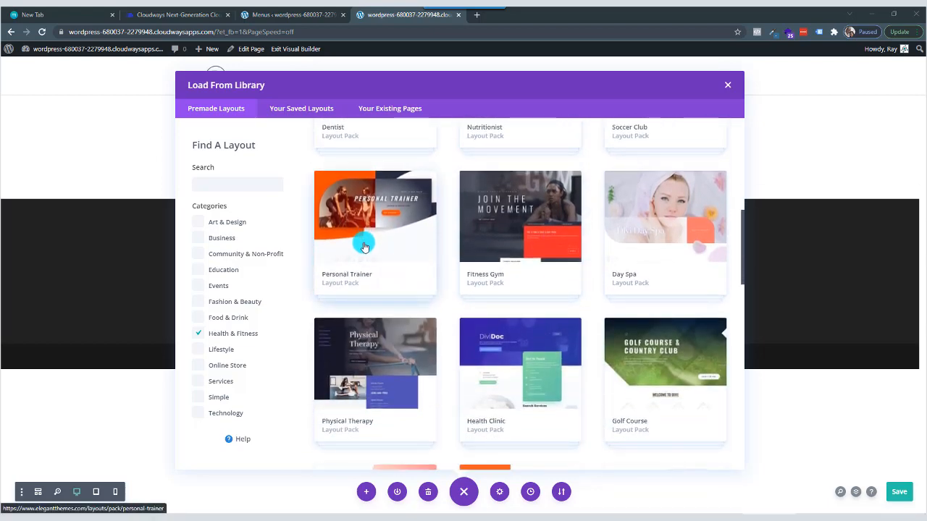
left_click(364, 247)
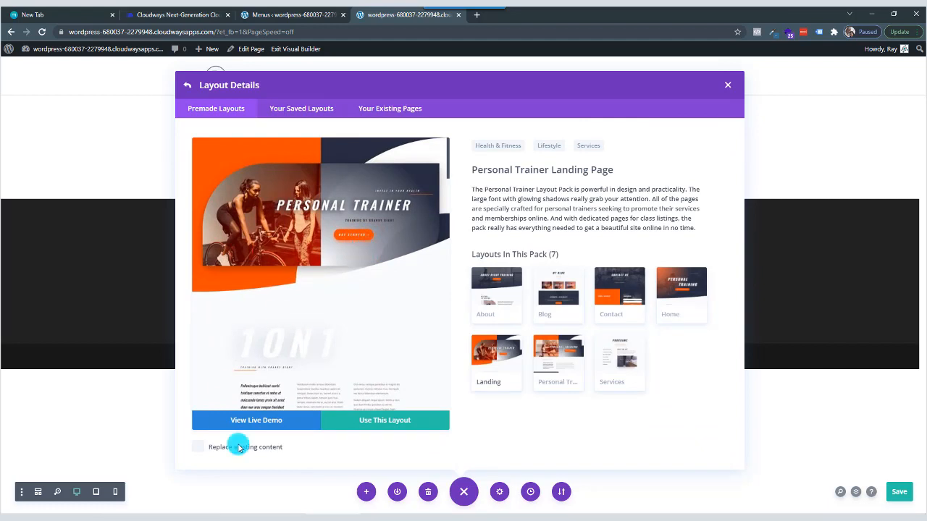
left_click(387, 422)
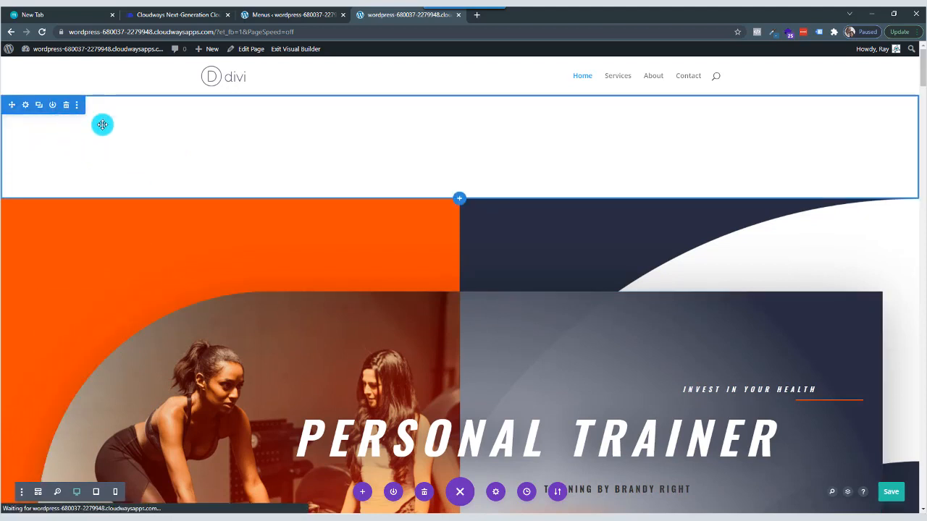
Delete the empty section above the Personal Trainer hero and stay in the Visual Builder.
left_click(65, 106)
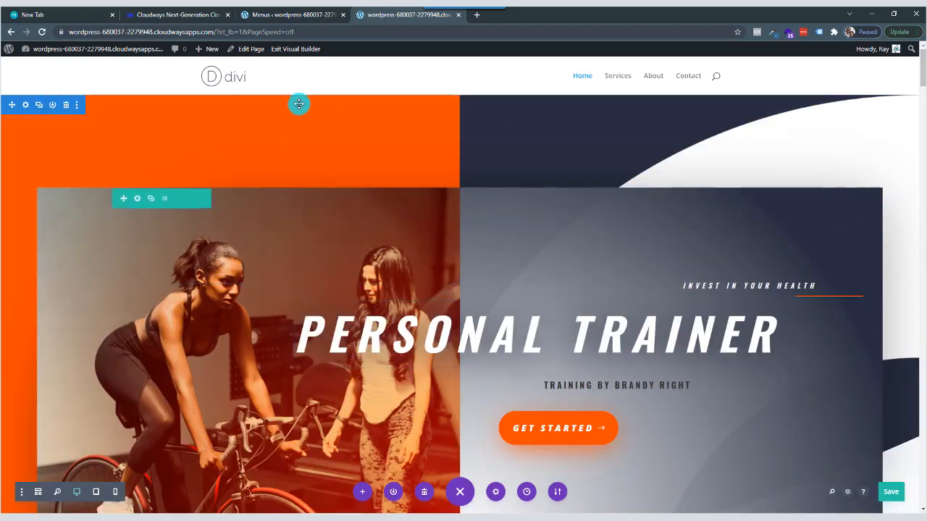
left_click(295, 55)
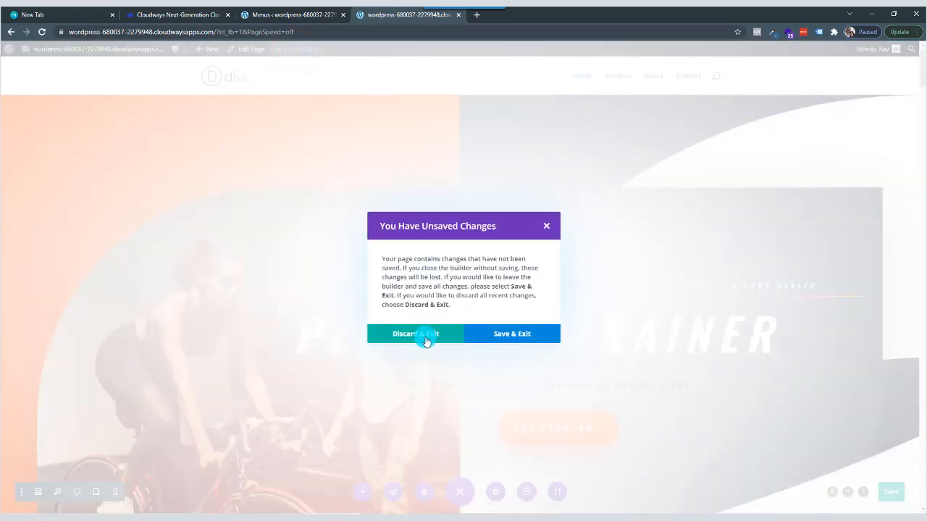
left_click(547, 227)
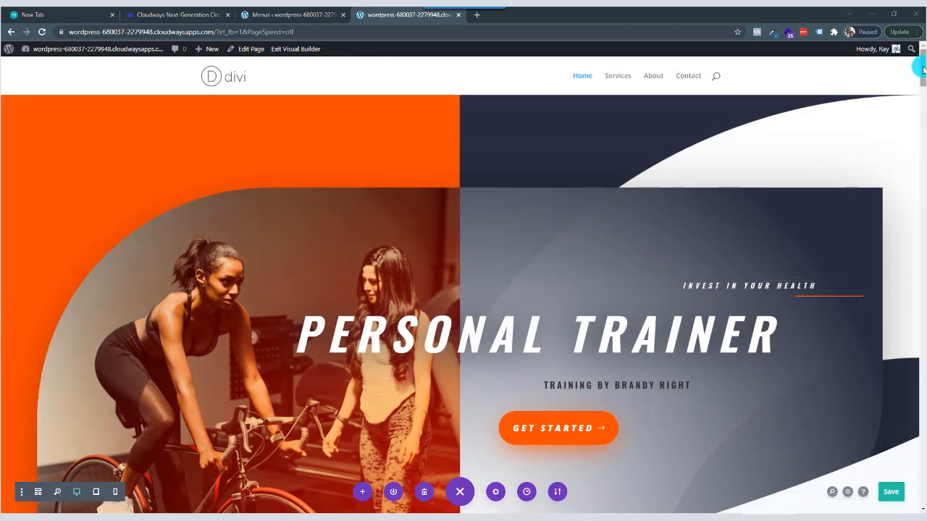
Change the hero heading text to "Personal Training" and save the text module.
left_click_drag(923, 65, 922, 398)
left_click_drag(919, 442, 915, 73)
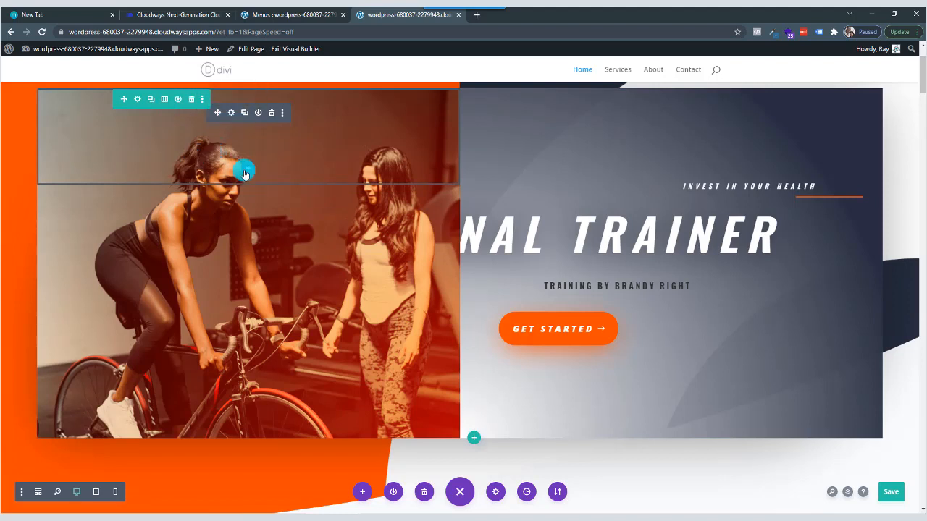
mouse_move(519, 243)
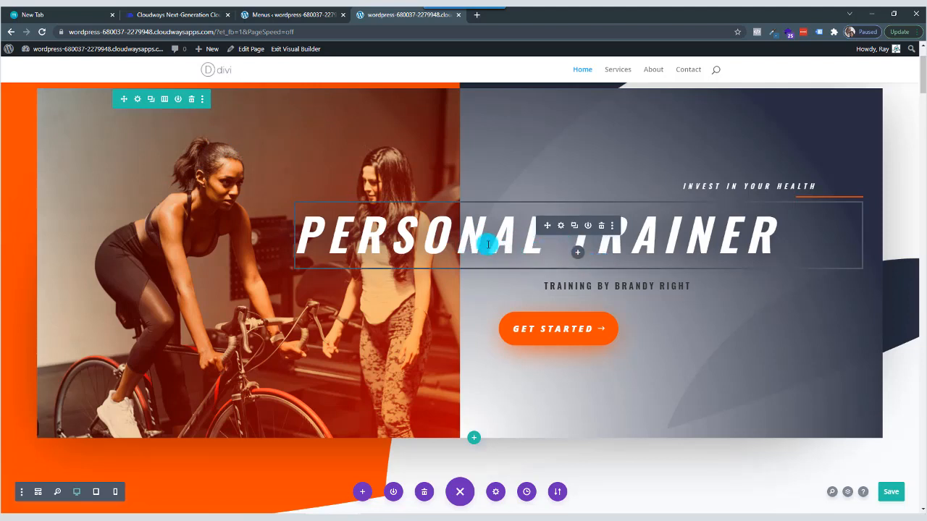
left_click(561, 227)
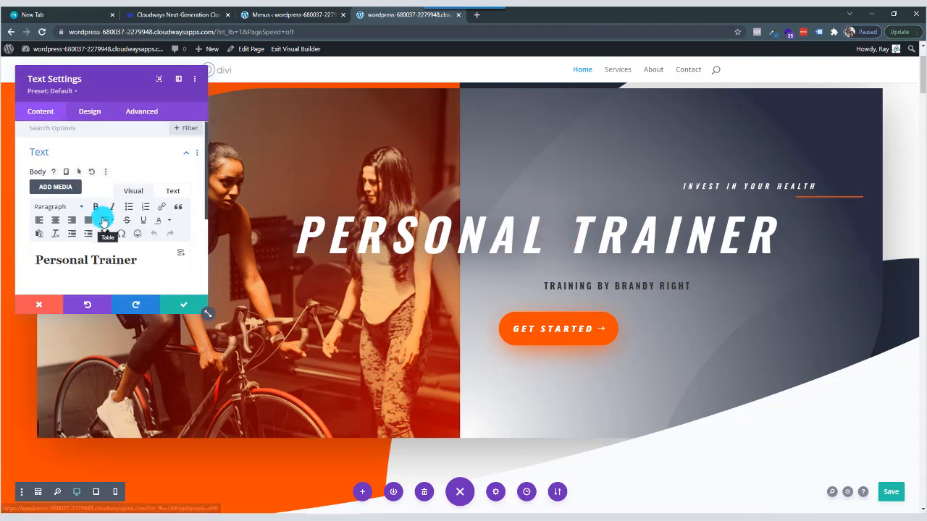
scroll(108, 218, "down", 1)
left_click_drag(138, 215, 94, 212)
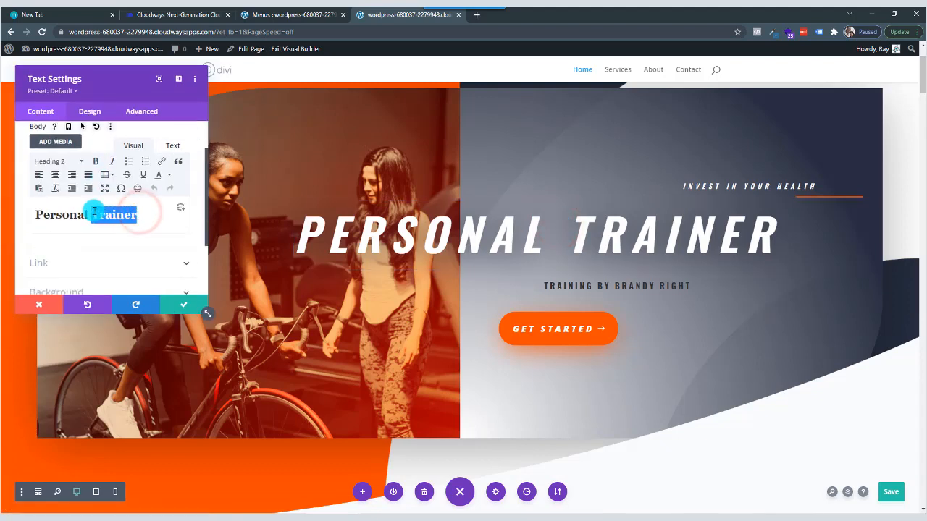
type("Traini")
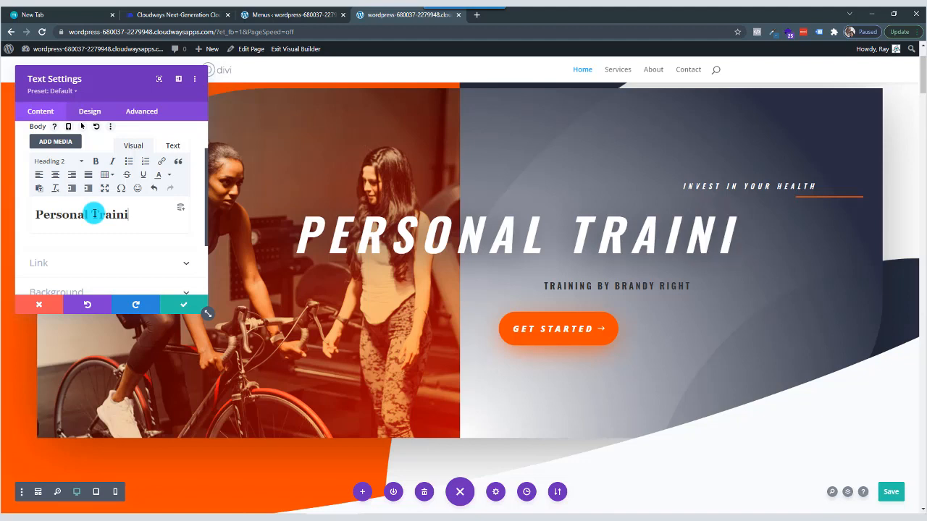
type("ng")
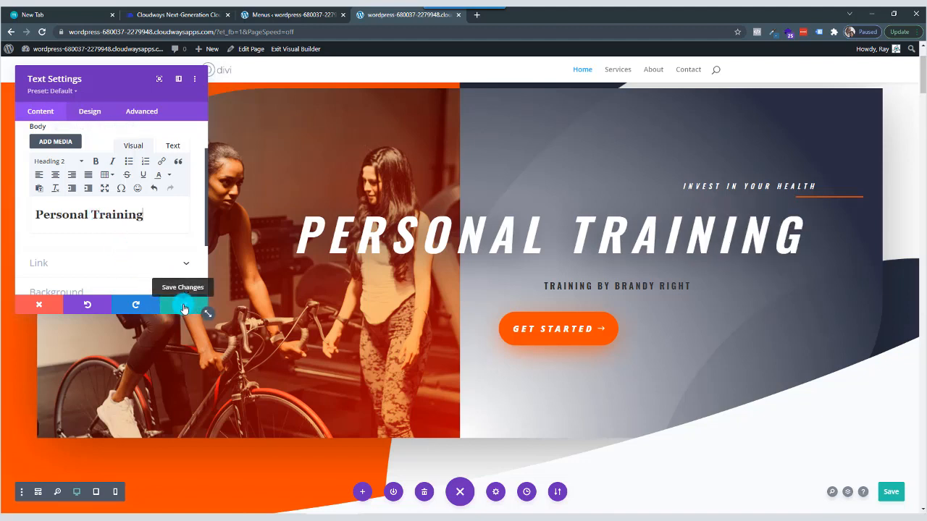
left_click(183, 309)
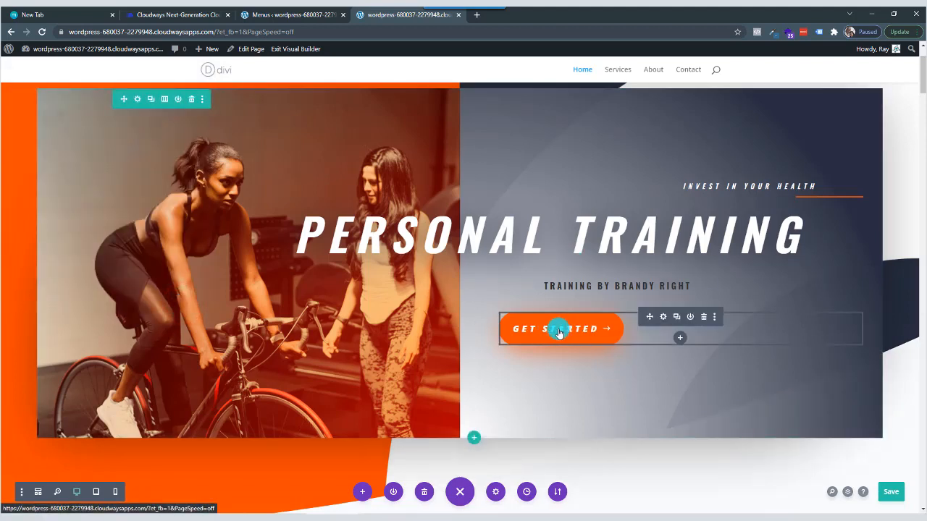
Change the hero button's text to "Let's Go" and save the button module.
left_click(664, 317)
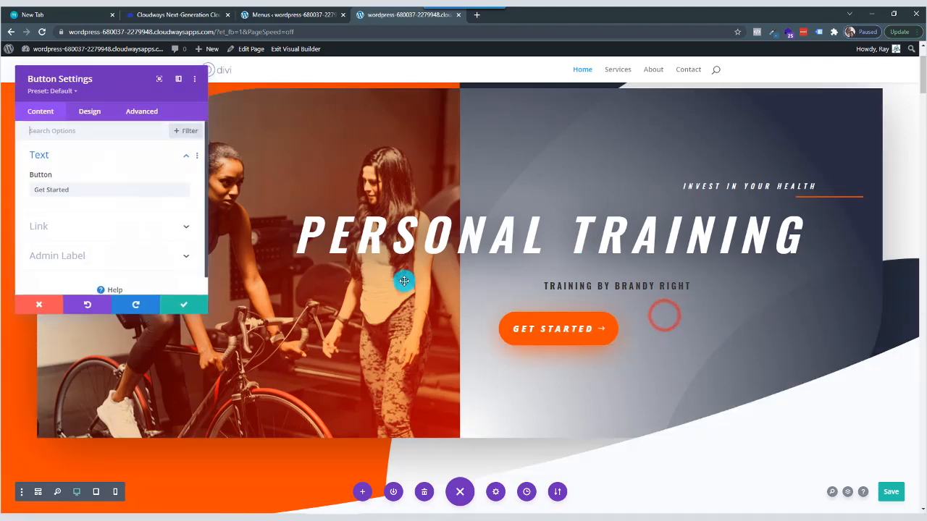
triple_click(74, 189)
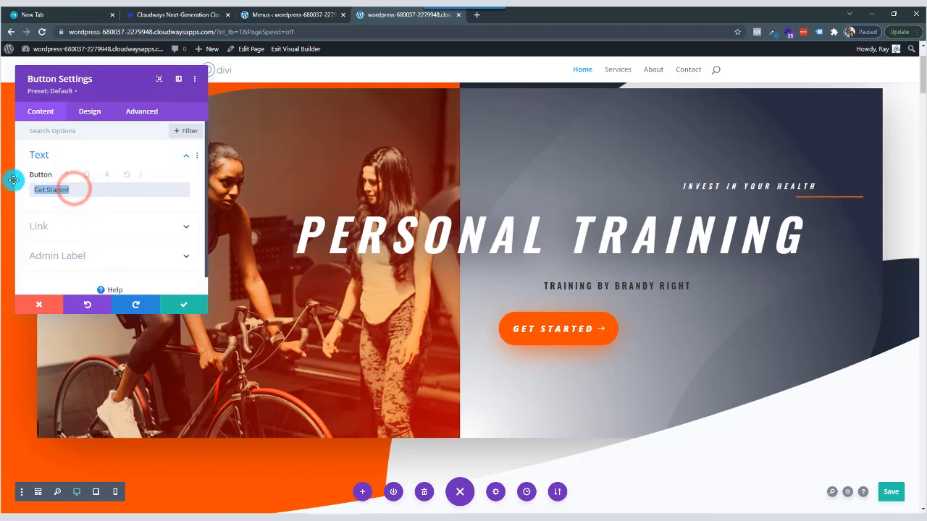
type("Let's Go")
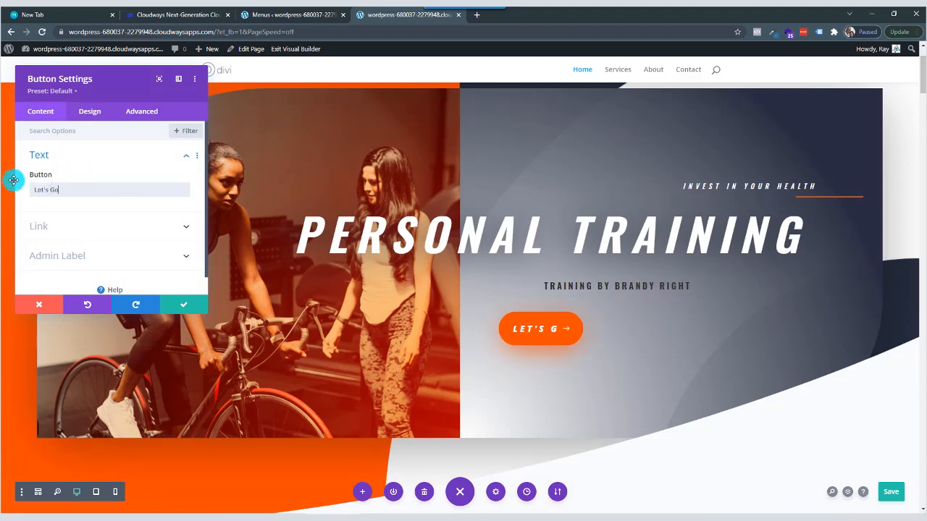
left_click(178, 305)
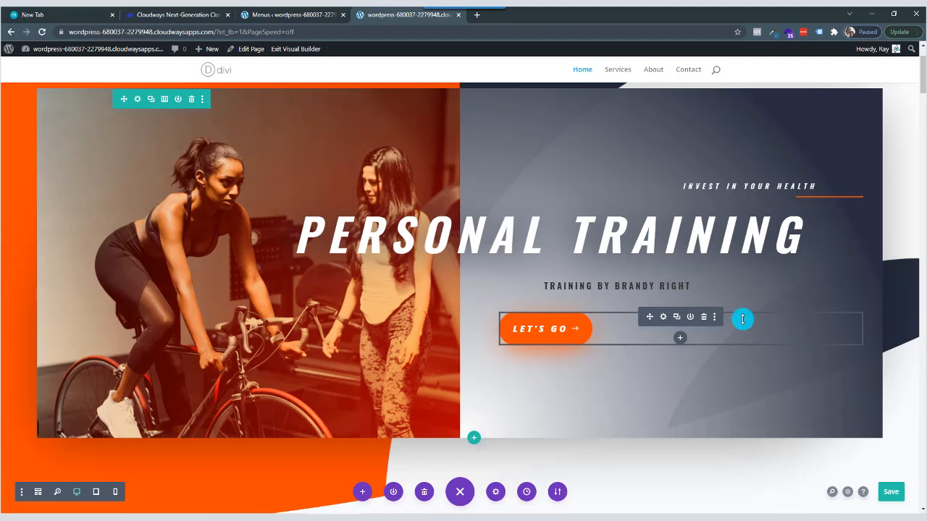
Reload the Home page without restoring the browser backup and start building it from scratch, without inserting a row.
left_click(41, 31)
left_click(510, 86)
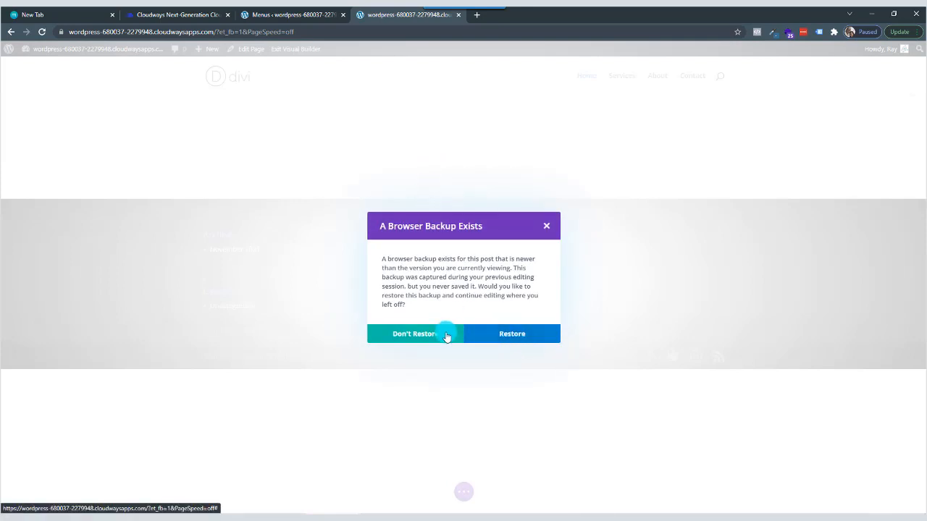
left_click(420, 334)
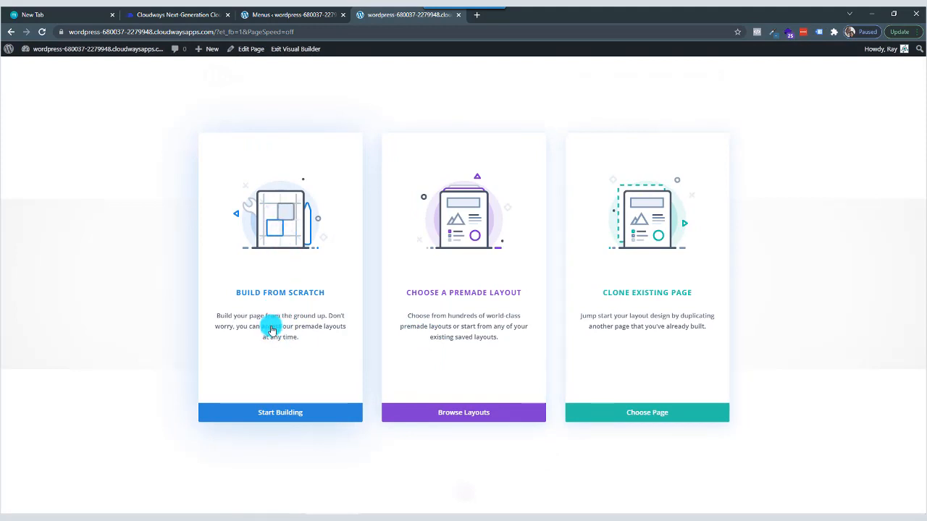
left_click(275, 414)
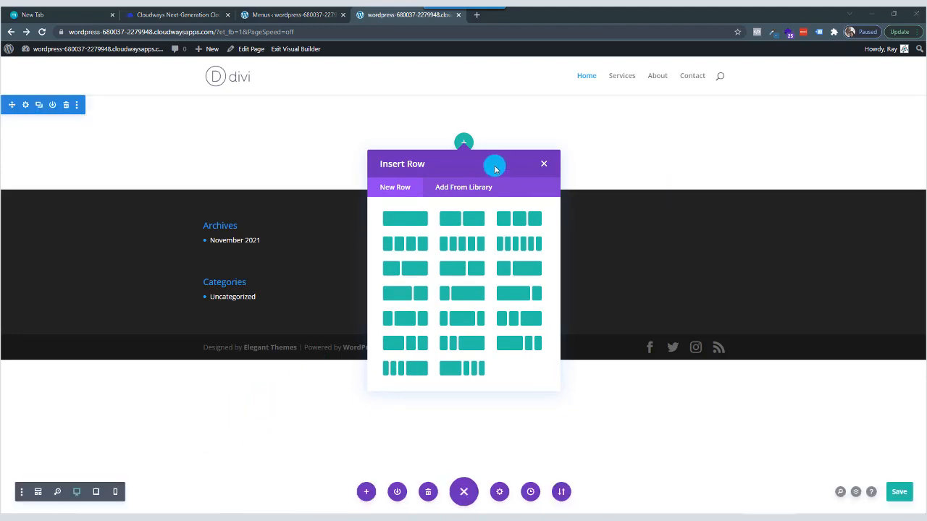
left_click(543, 166)
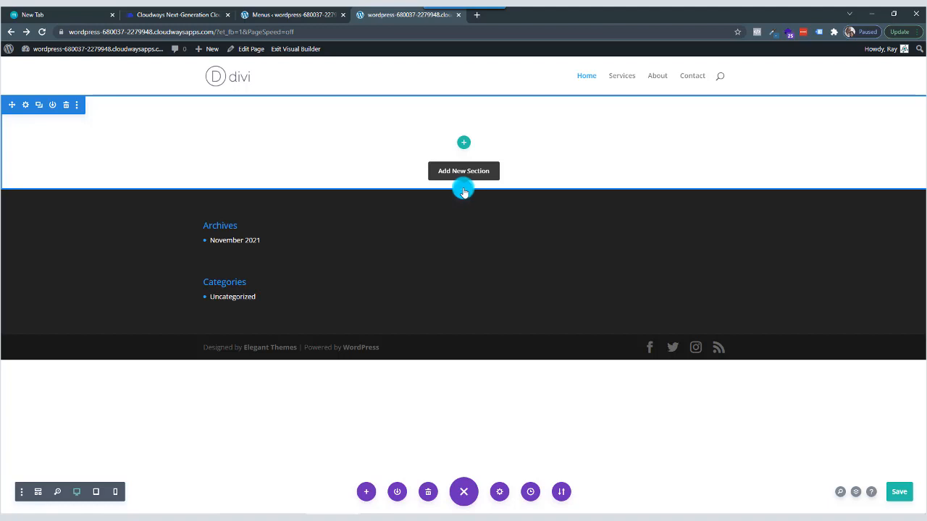
Add a fullwidth section with a Fullwidth Header module, and delete the empty regular section above it.
left_click(463, 190)
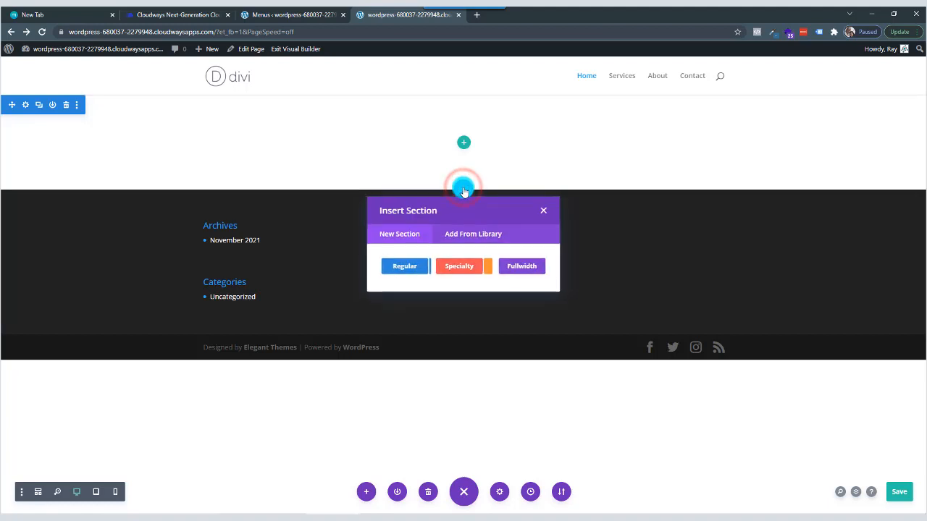
left_click(521, 270)
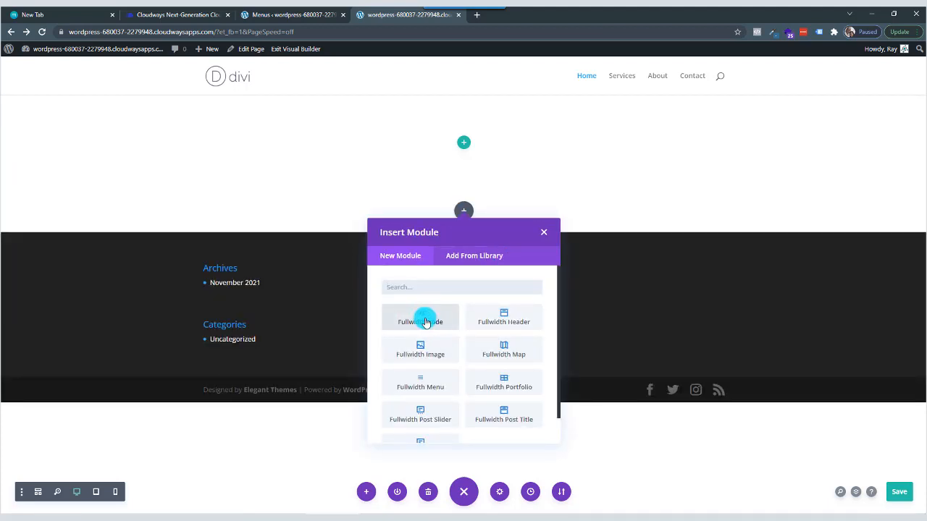
left_click(506, 321)
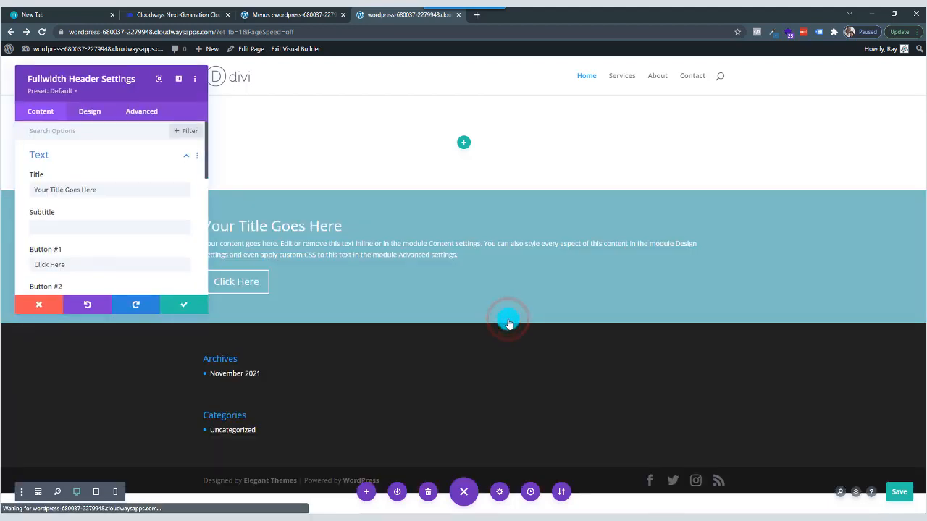
left_click(184, 304)
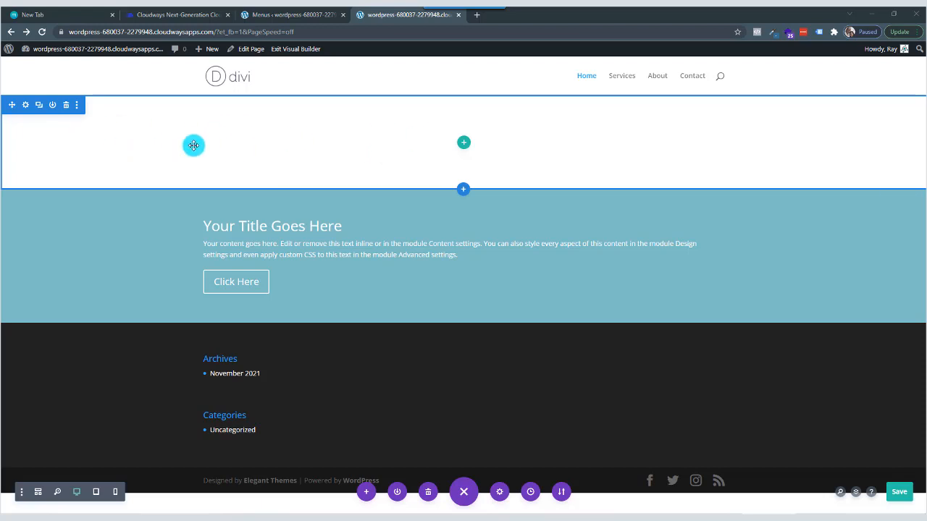
left_click(66, 105)
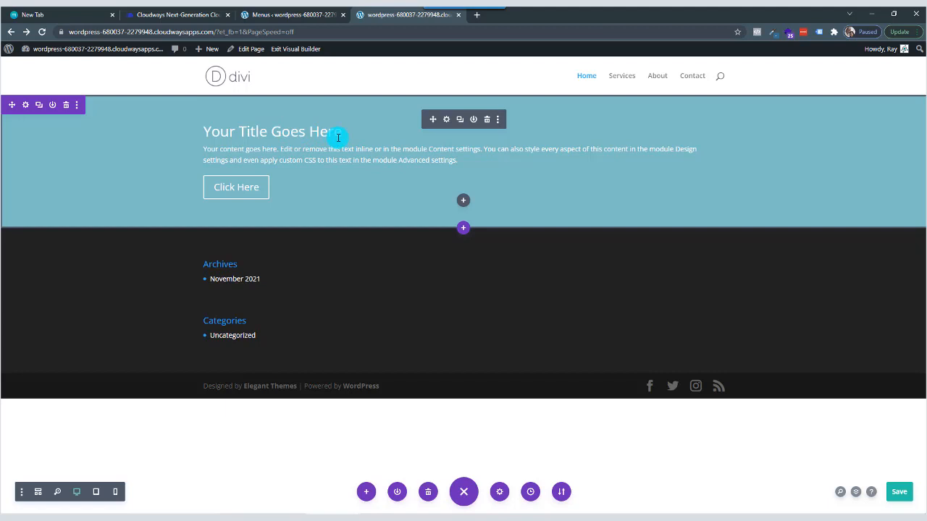
Set the Fullwidth Header's title to "My First Business Page", leave the subtitle empty and save the module.
left_click(447, 120)
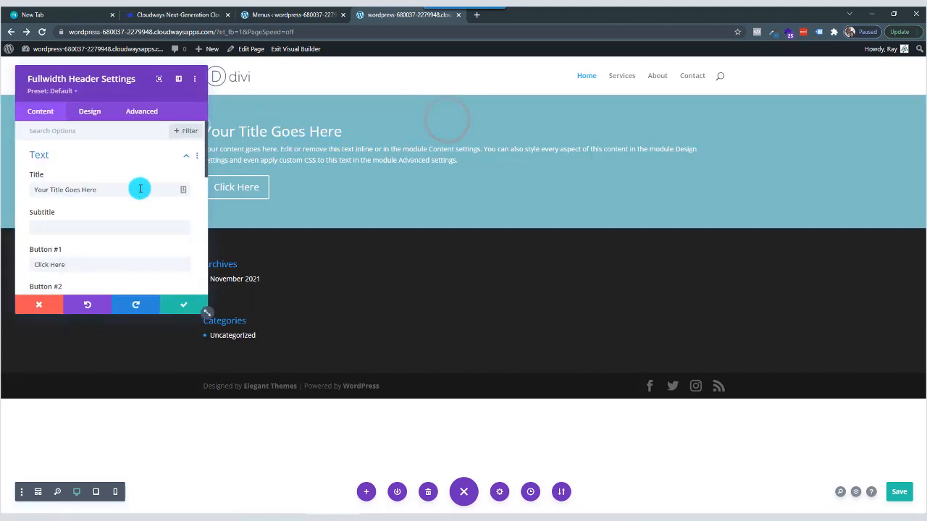
left_click_drag(118, 73, 563, 140)
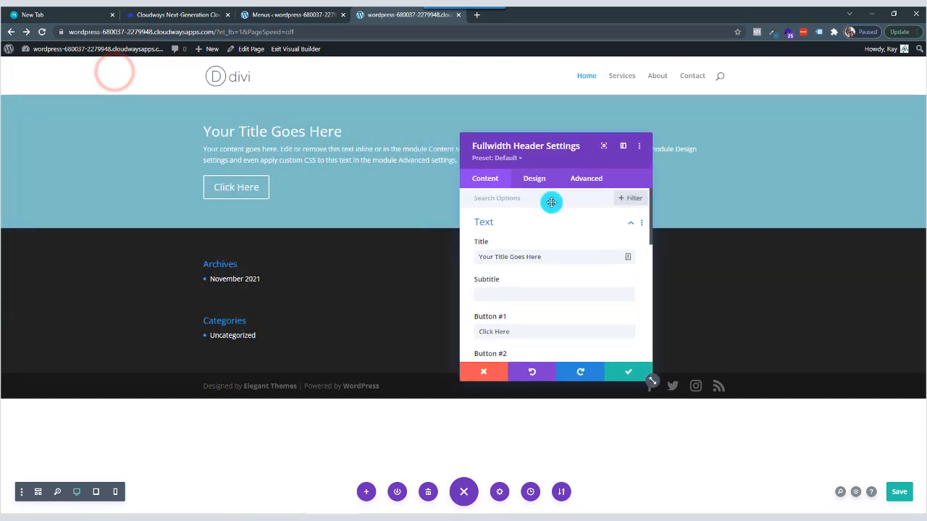
left_click(566, 262)
left_click_drag(554, 257, 459, 260)
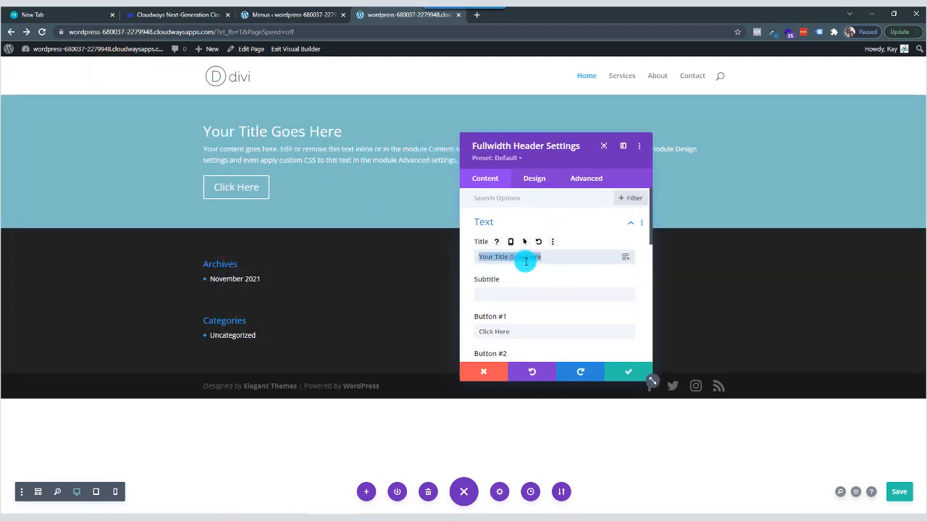
type("My First Business Page")
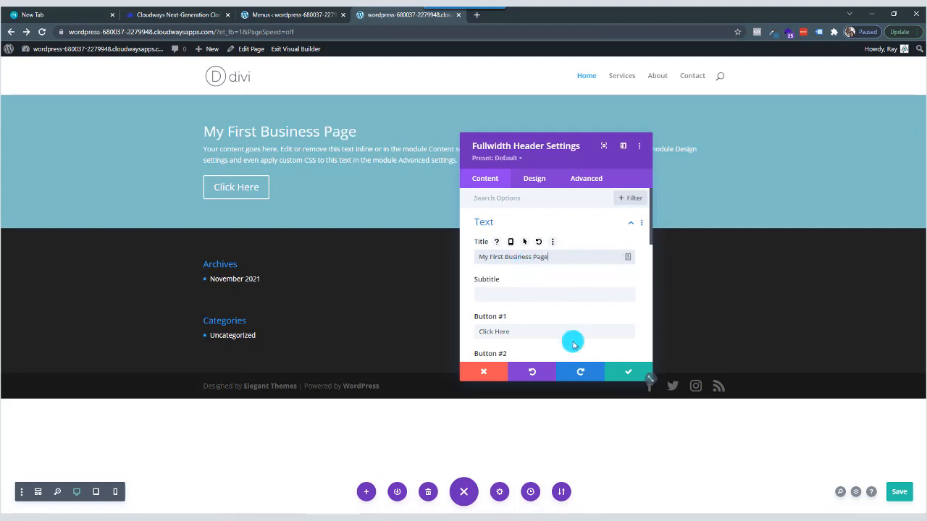
left_click(508, 296)
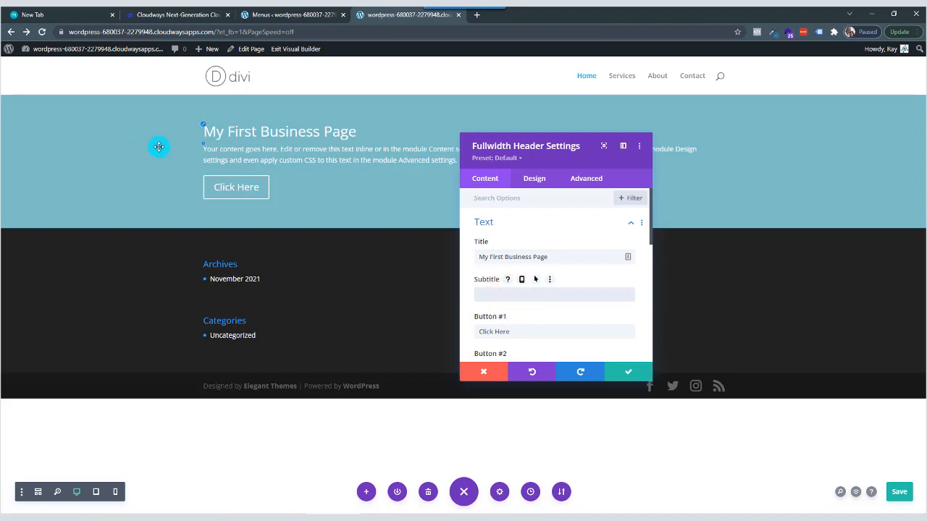
left_click(622, 370)
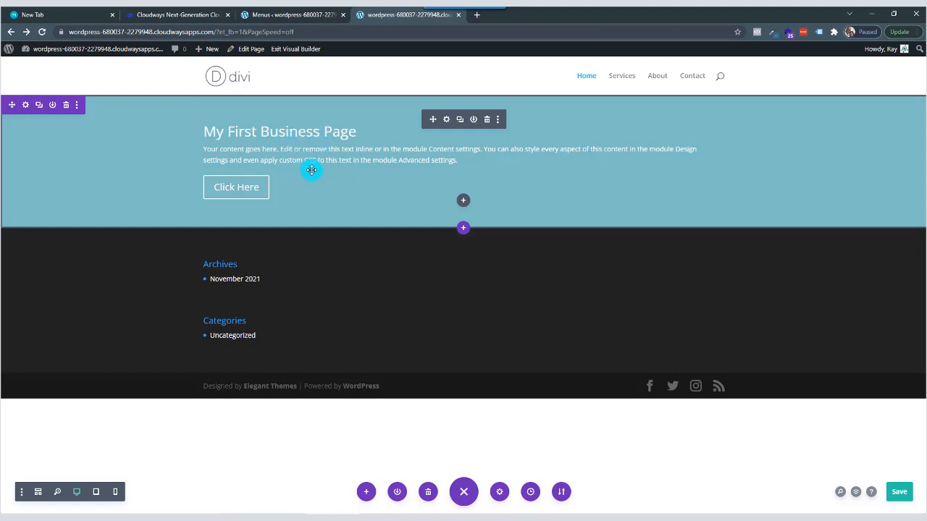
Open the Unsplash website in a new browser tab.
left_click(475, 19)
left_click(472, 30)
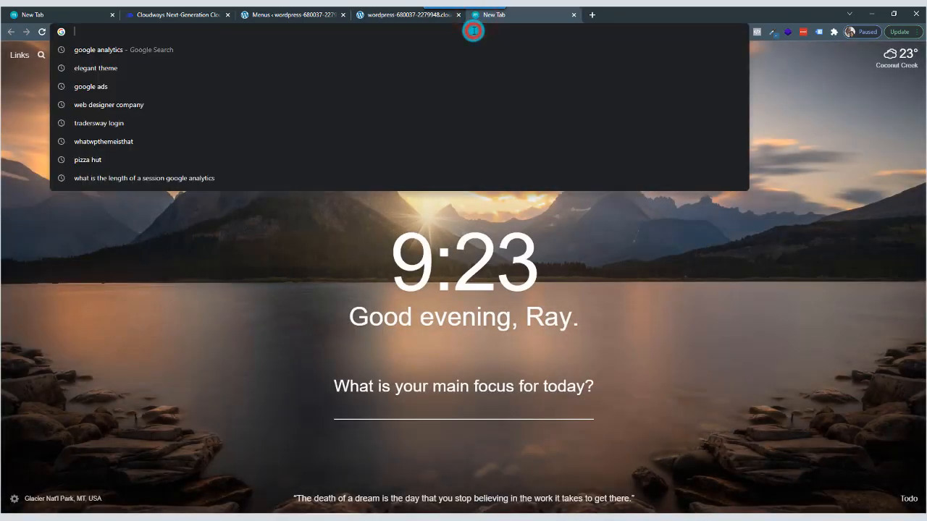
type("unsplash.com")
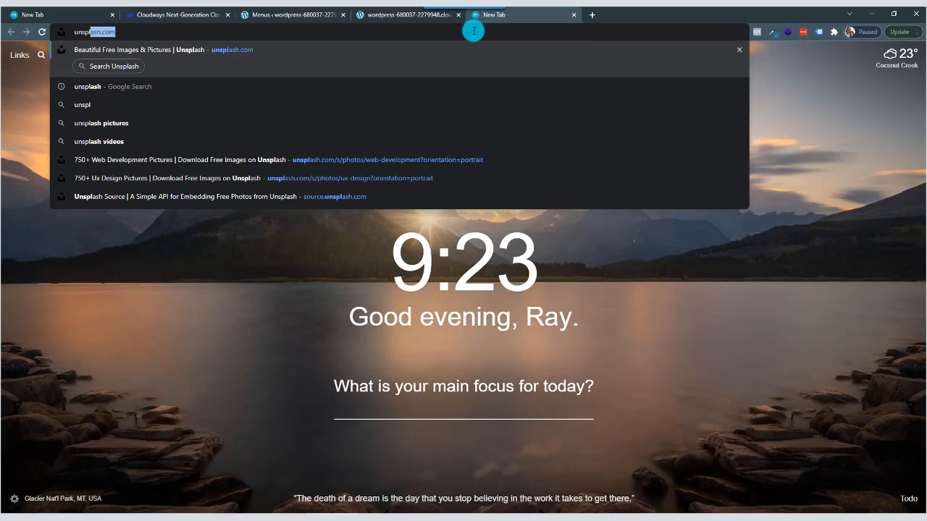
key("Return")
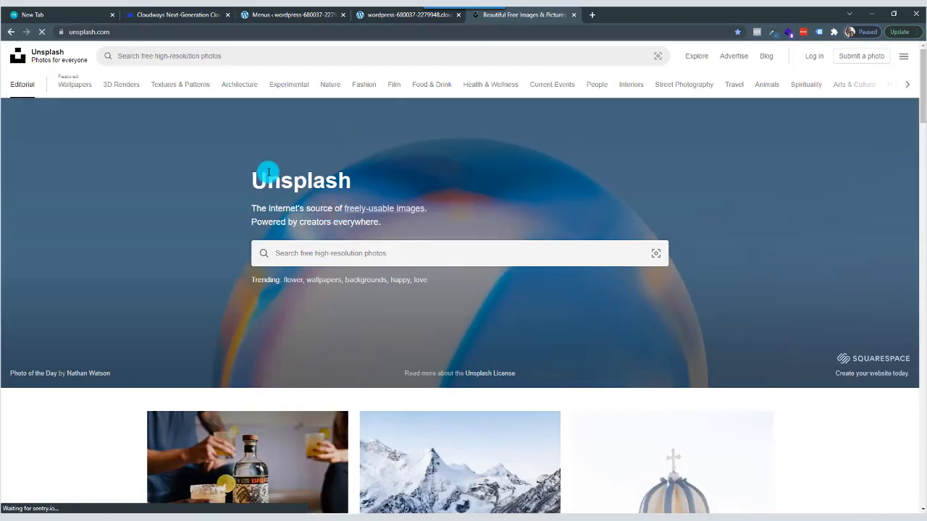
Search Unsplash for "business" and open the low-angle photo of dark skyscrapers from the results.
left_click(328, 254)
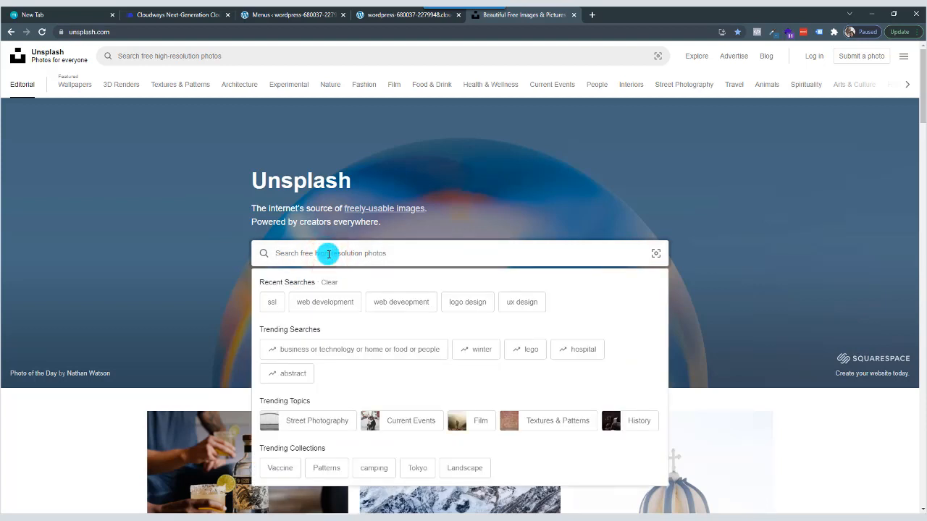
type("business")
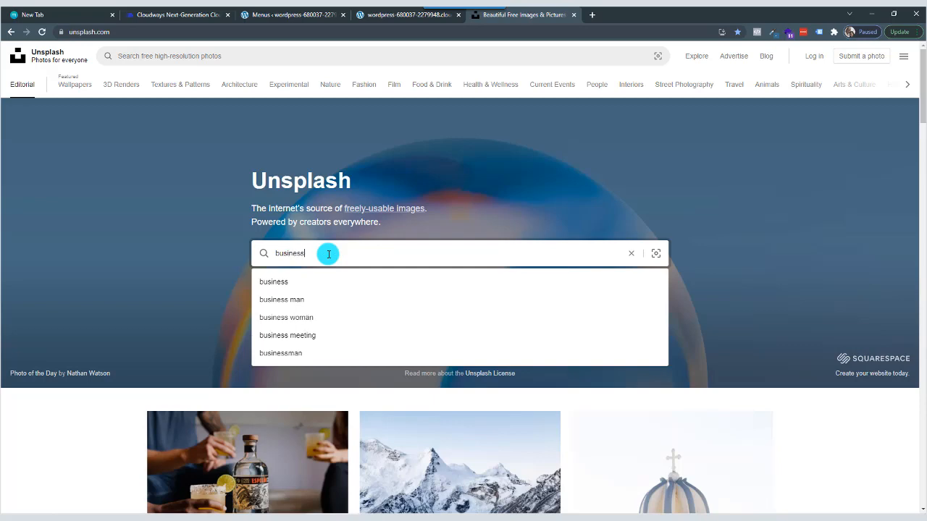
key("Return")
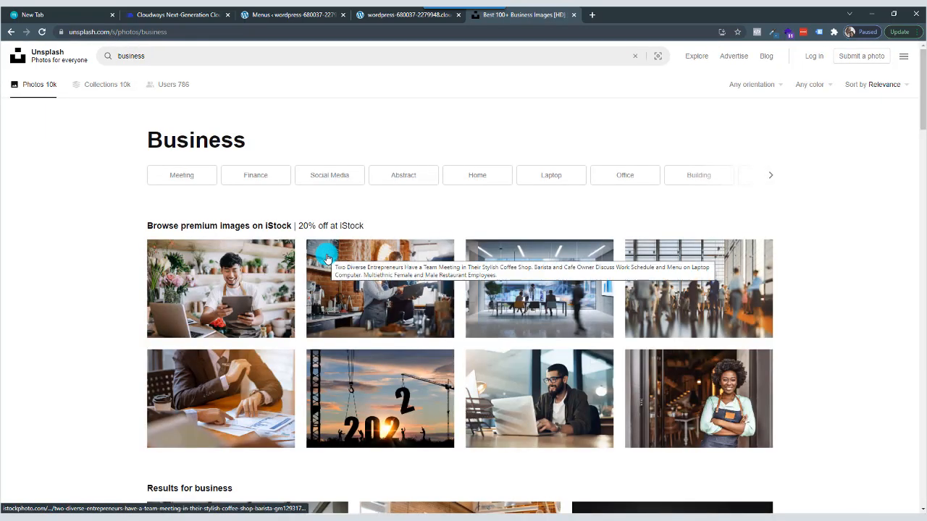
scroll(327, 255, "down", 4)
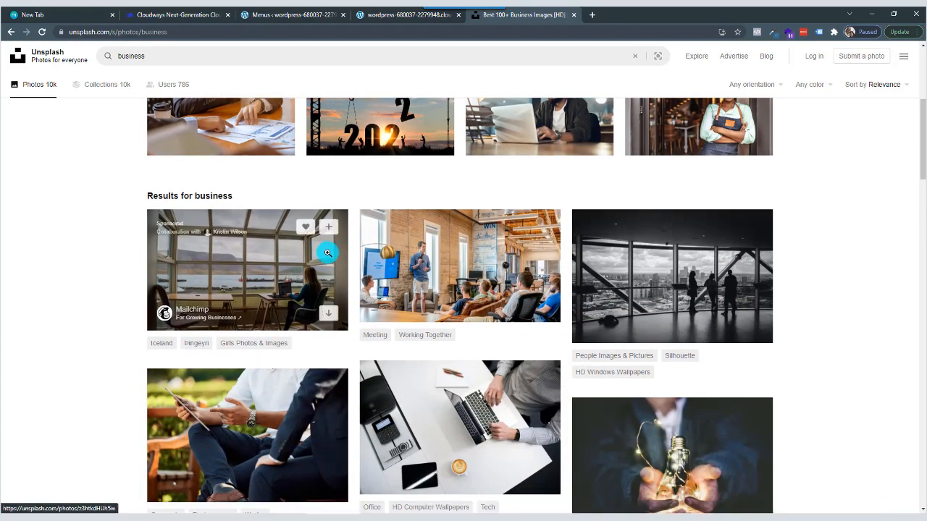
scroll(327, 252, "down", 3)
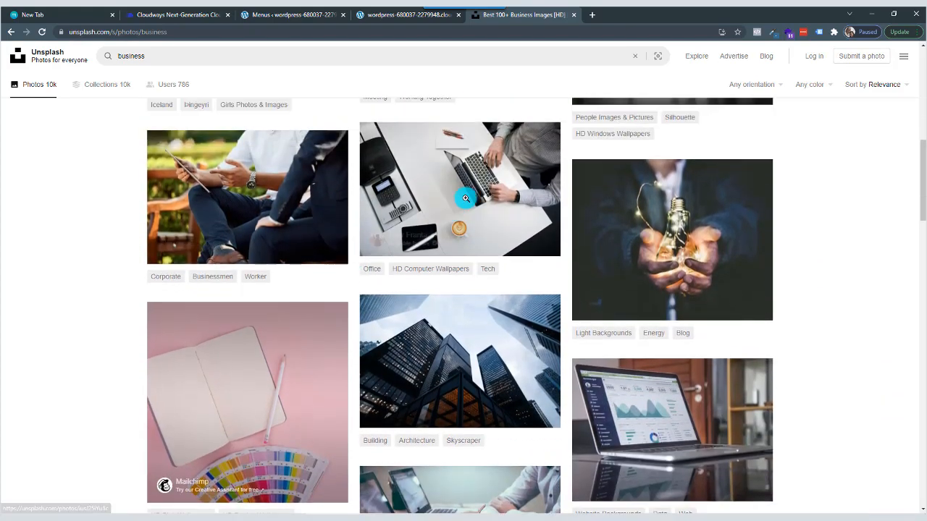
mouse_move(440, 207)
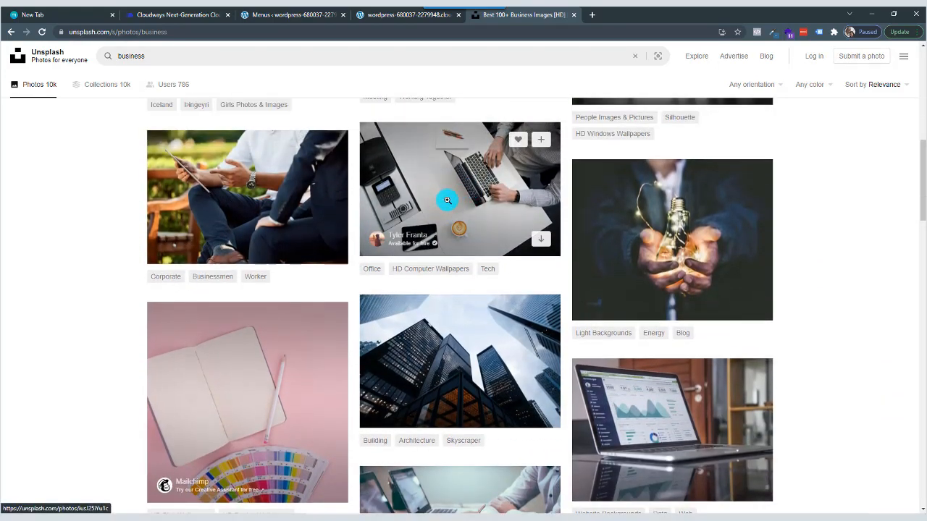
scroll(447, 200, "down", 1)
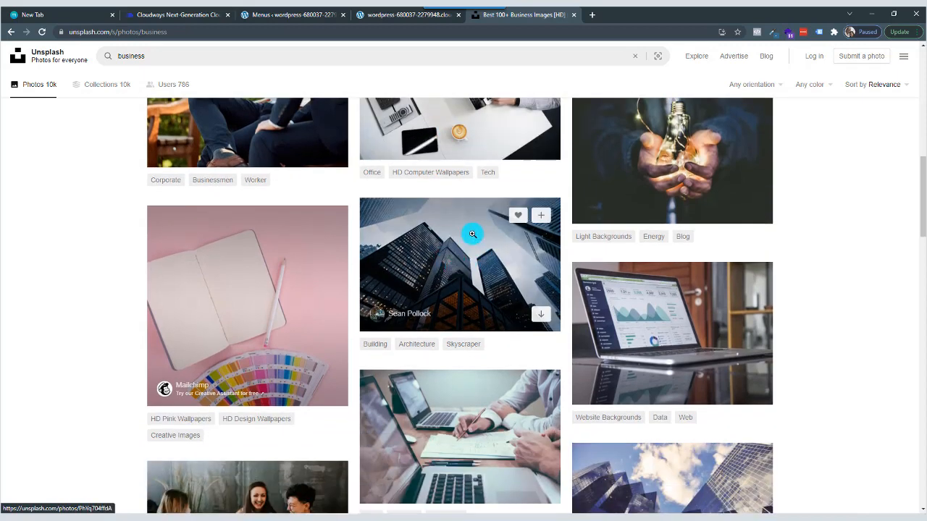
left_click(451, 264)
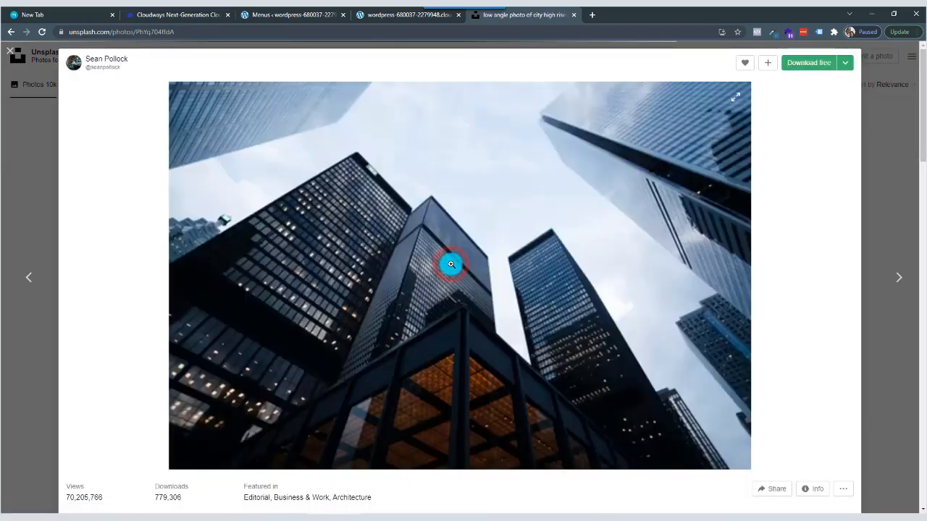
left_click(846, 67)
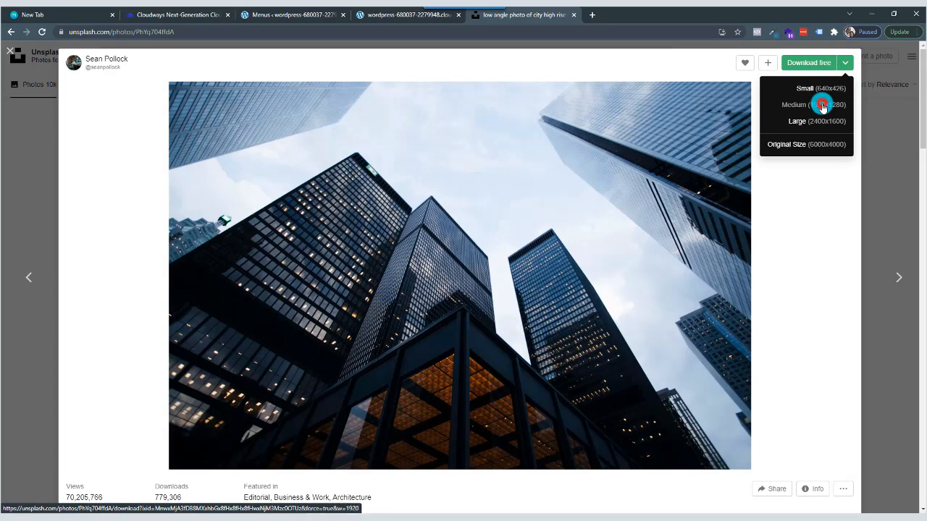
left_click(821, 106)
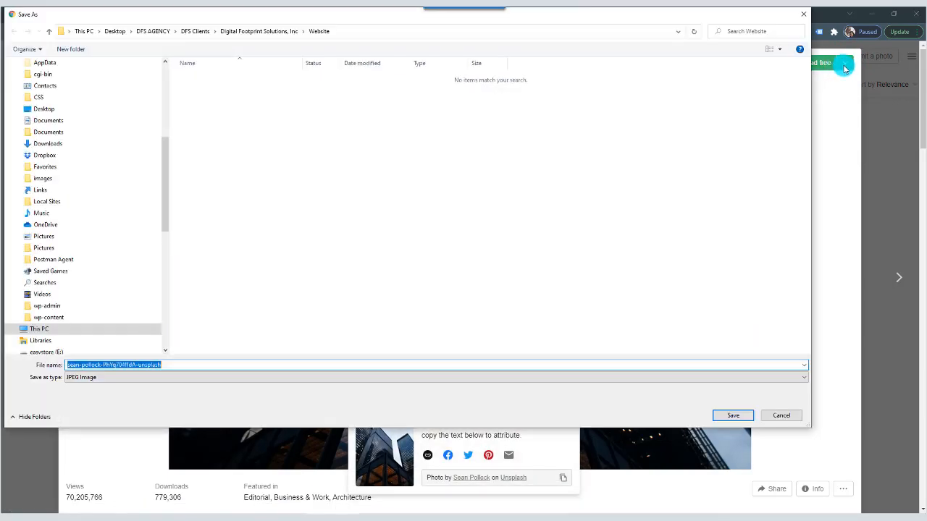
left_click(788, 414)
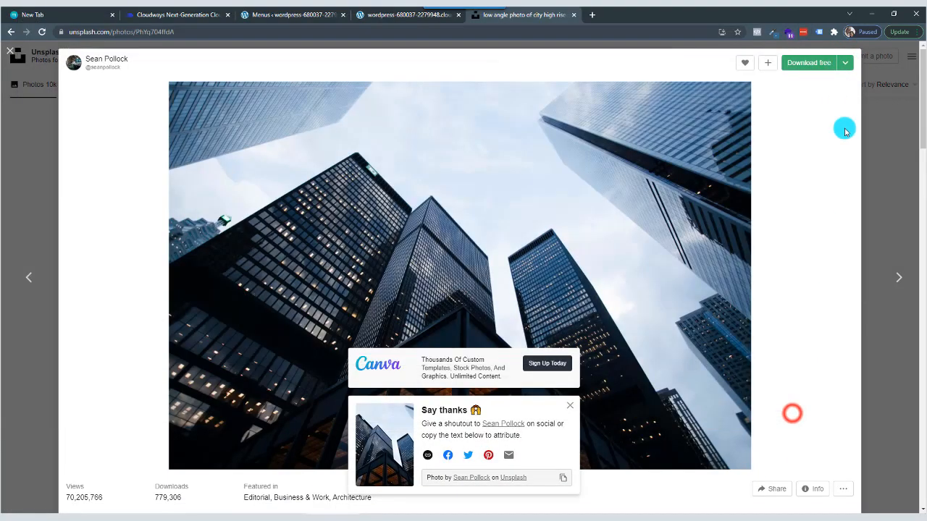
Start downloading the skyscraper photo in Medium size and create a "demo website" folder inside the Website folder.
left_click(847, 69)
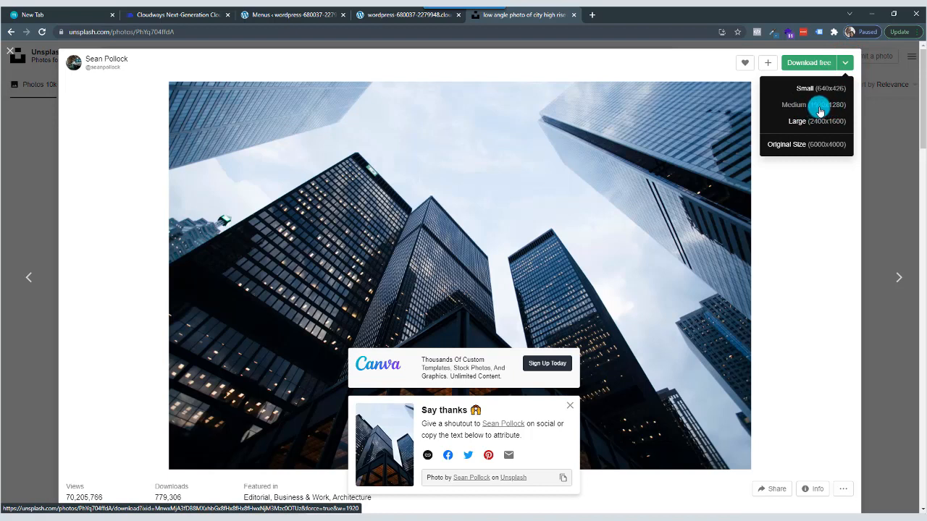
left_click(819, 108)
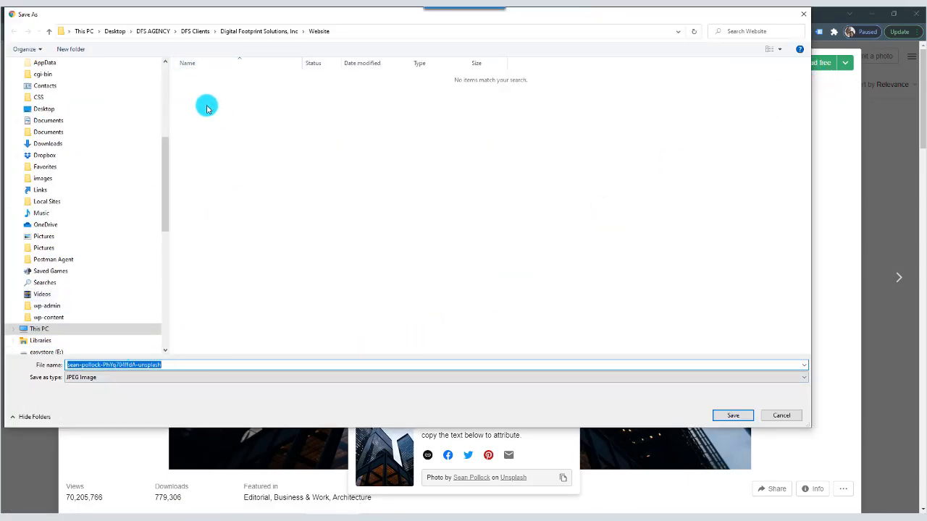
right_click(197, 84)
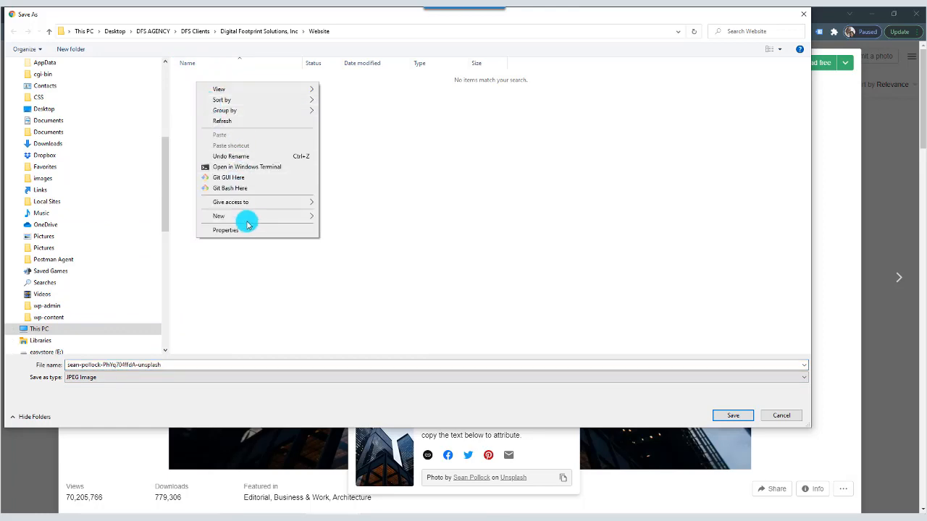
mouse_move(280, 216)
left_click(341, 216)
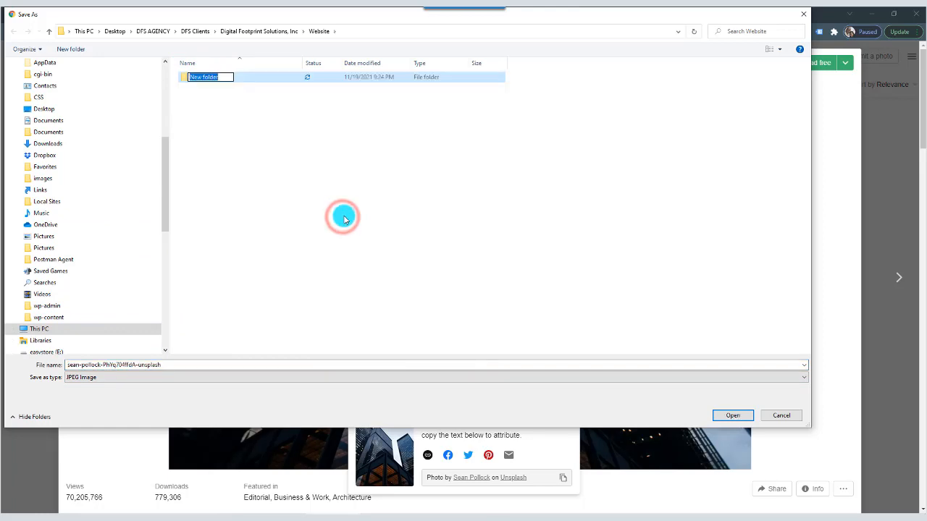
type("dem")
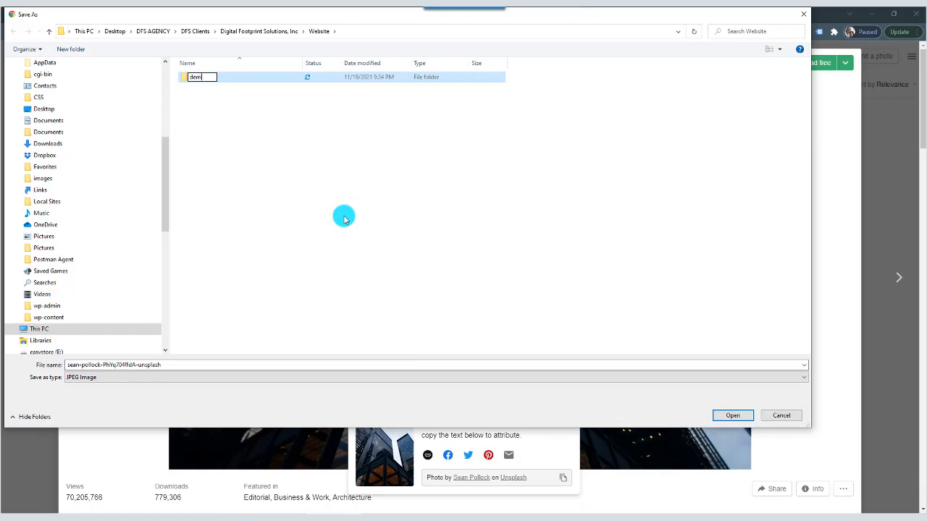
type("o website")
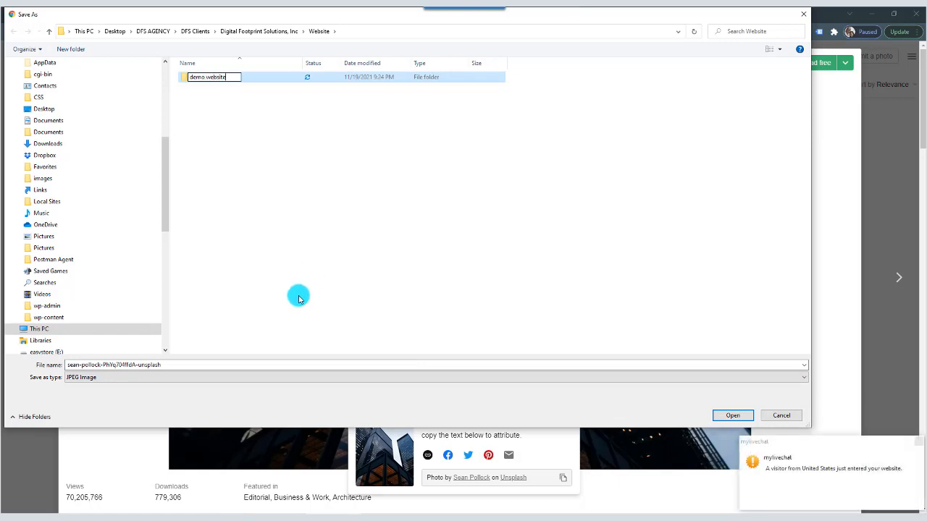
left_click(735, 417)
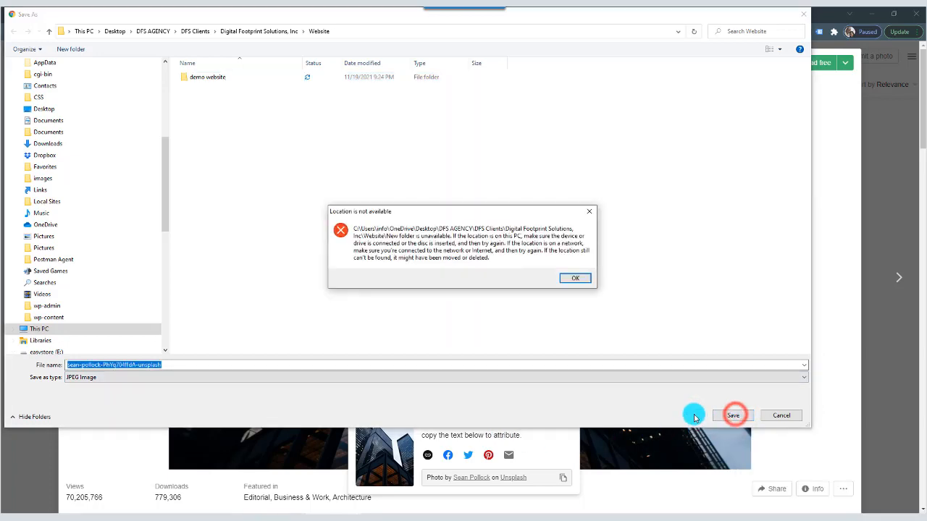
left_click(576, 279)
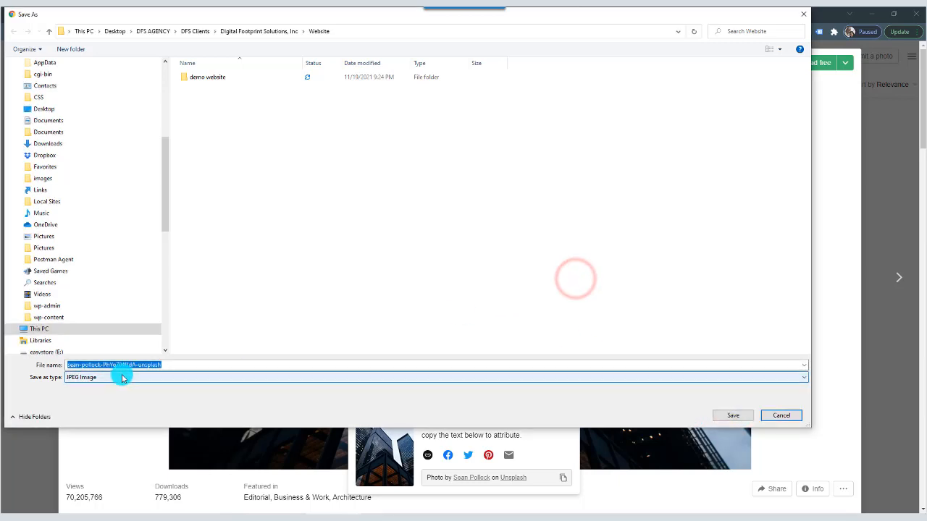
Save the photo in the "demo website" folder under the file name "hero image".
double_click(210, 77)
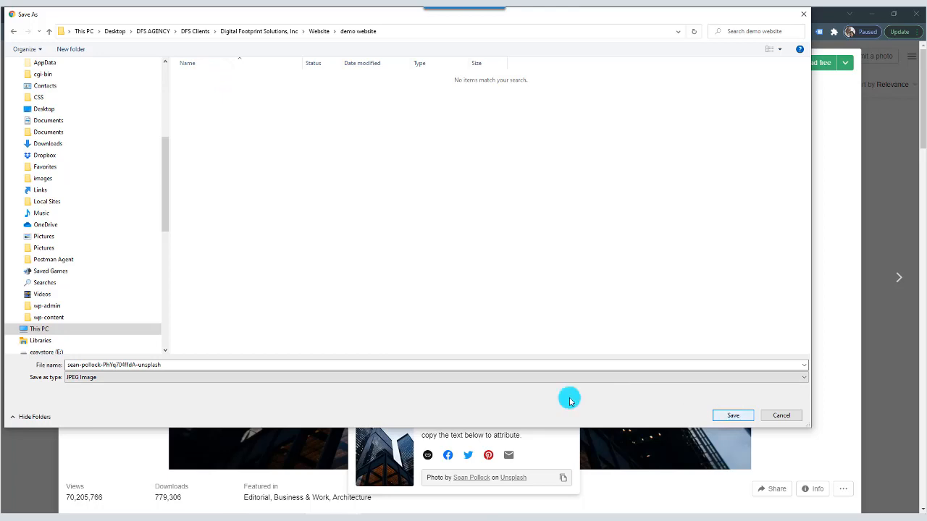
double_click(224, 367)
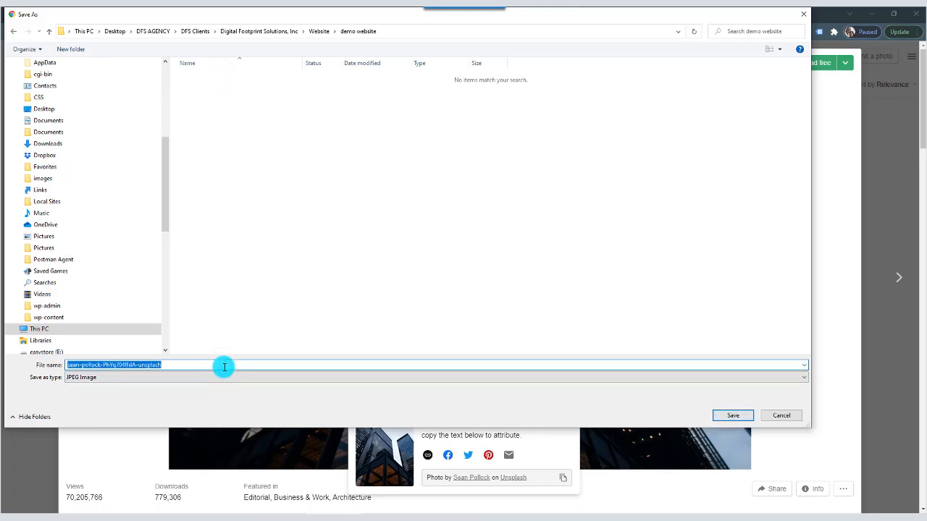
type("hero image")
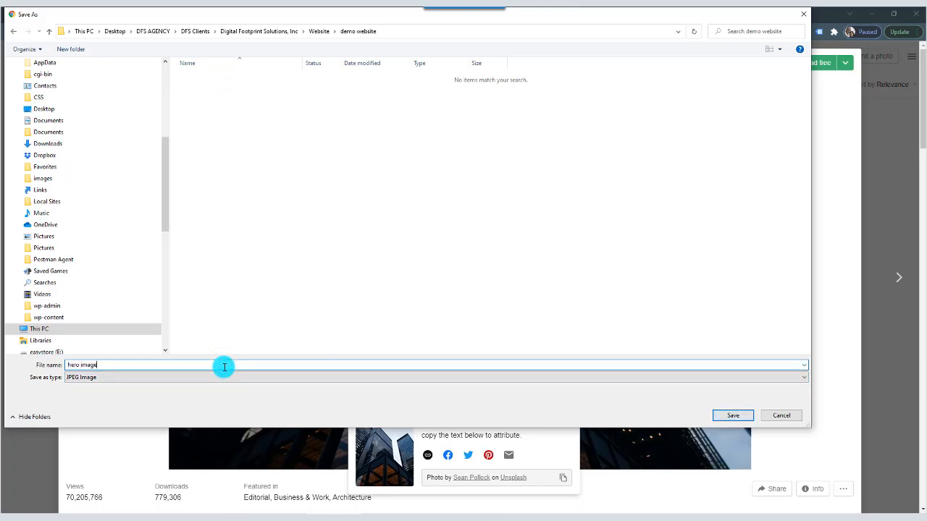
left_click(740, 416)
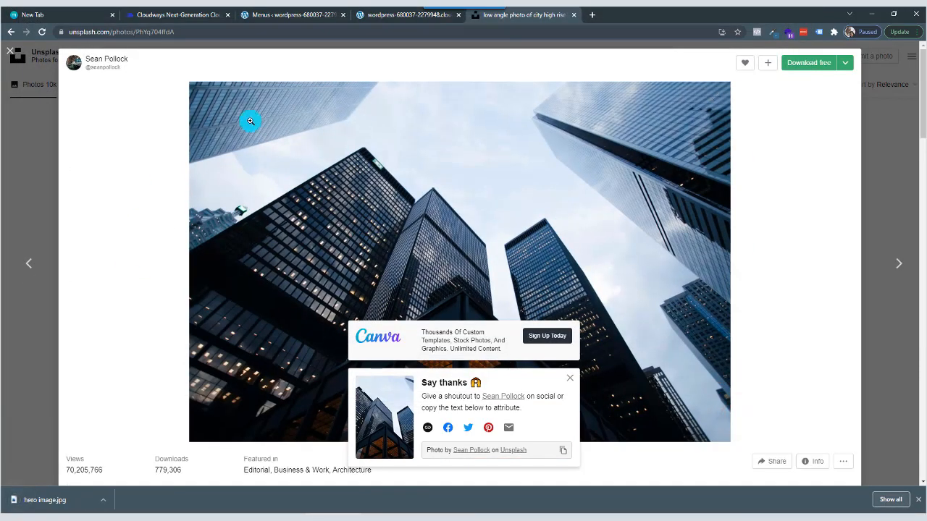
Return to the Home page in the Divi builder and open the Fullwidth Header's Background settings.
left_click(391, 16)
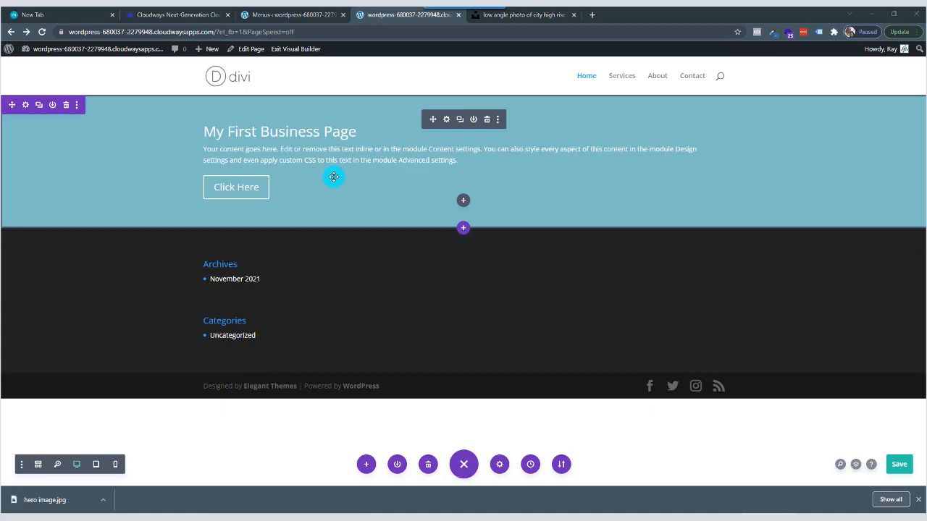
left_click(447, 121)
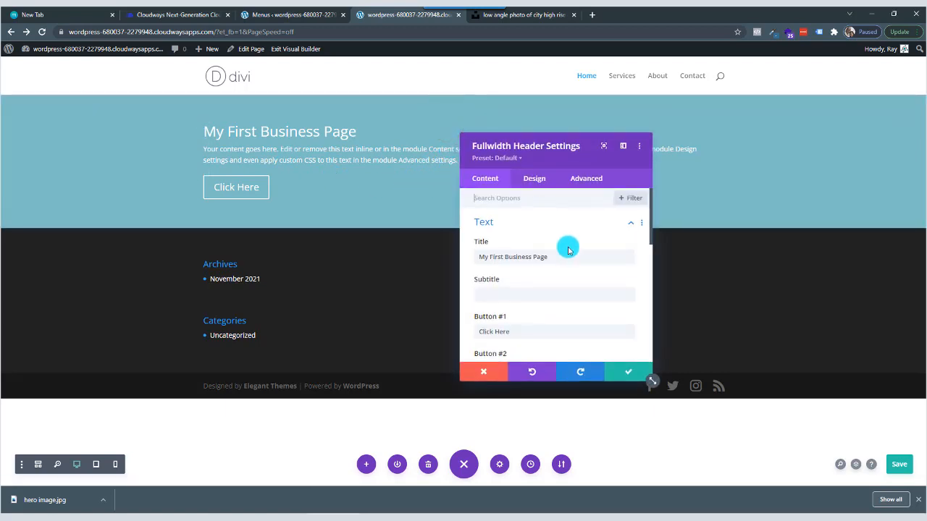
scroll(545, 249, "down", 5)
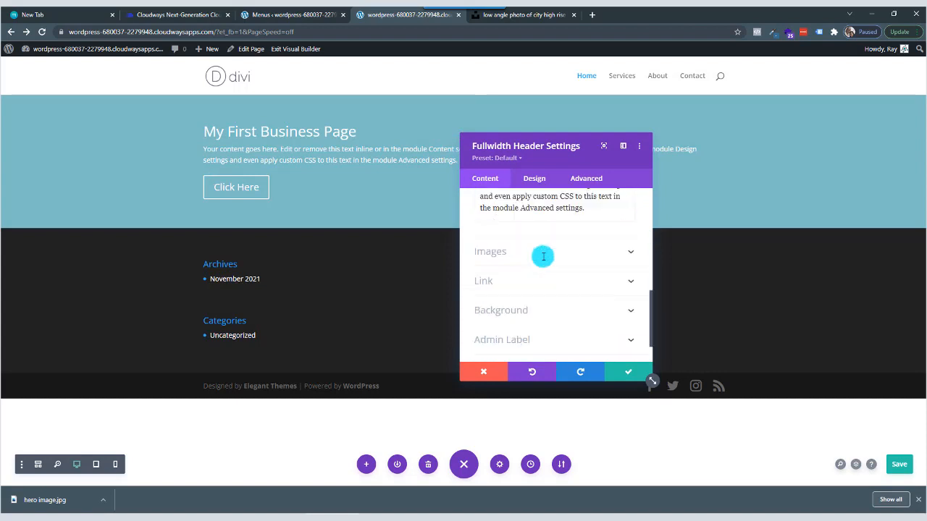
left_click(510, 302)
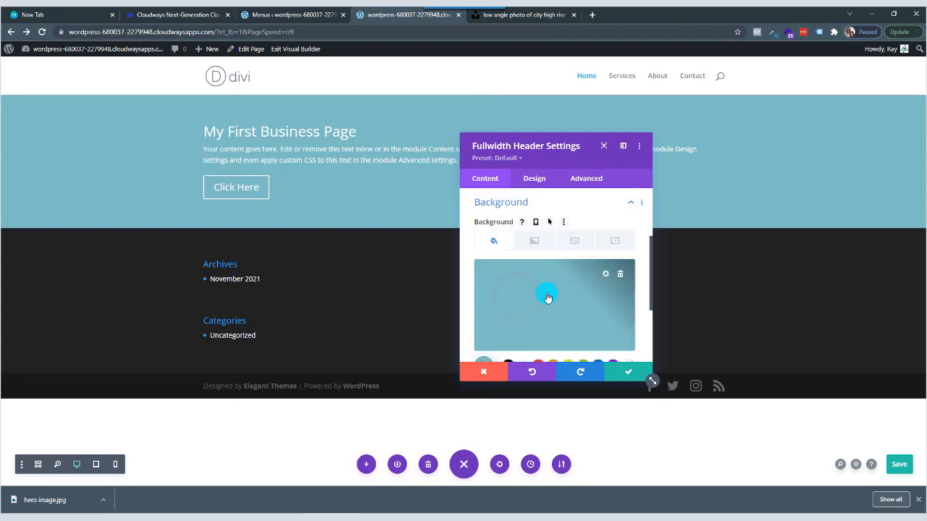
left_click(619, 276)
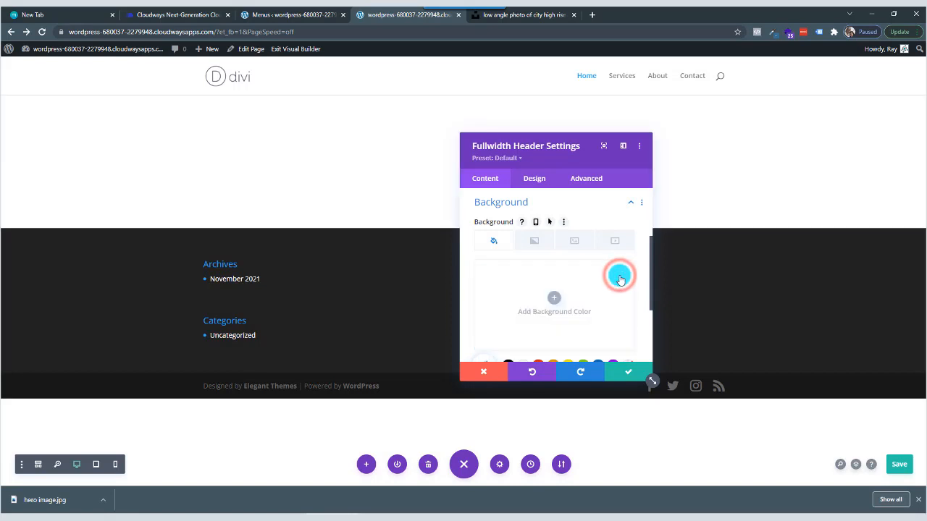
left_click(619, 276)
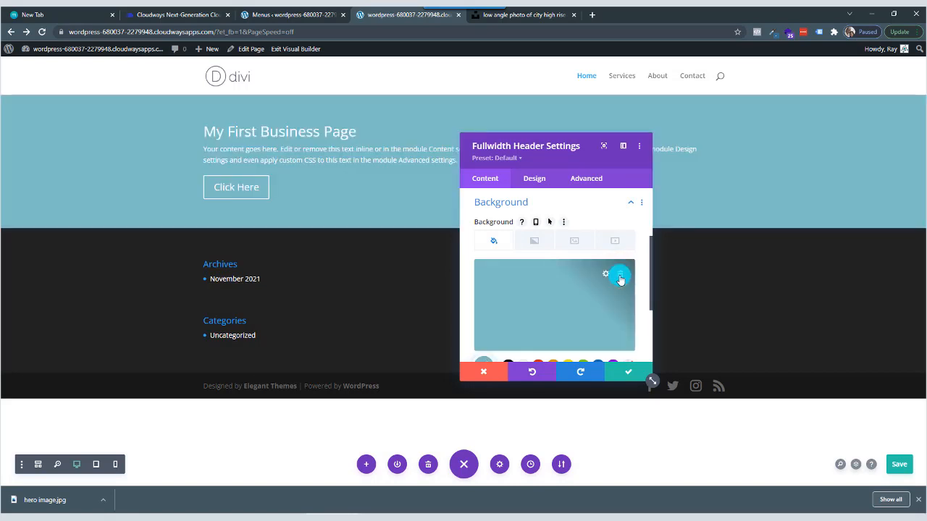
scroll(538, 307, "down", 1)
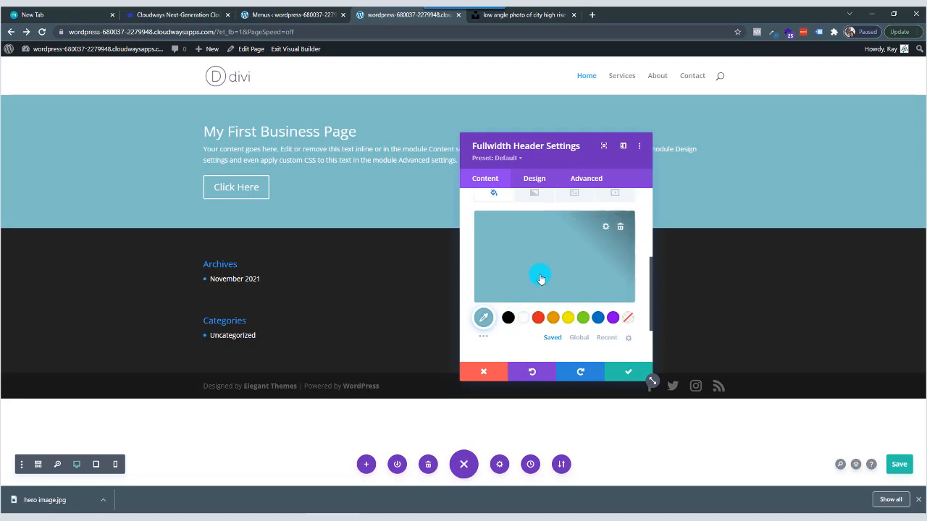
scroll(559, 262, "up", 1)
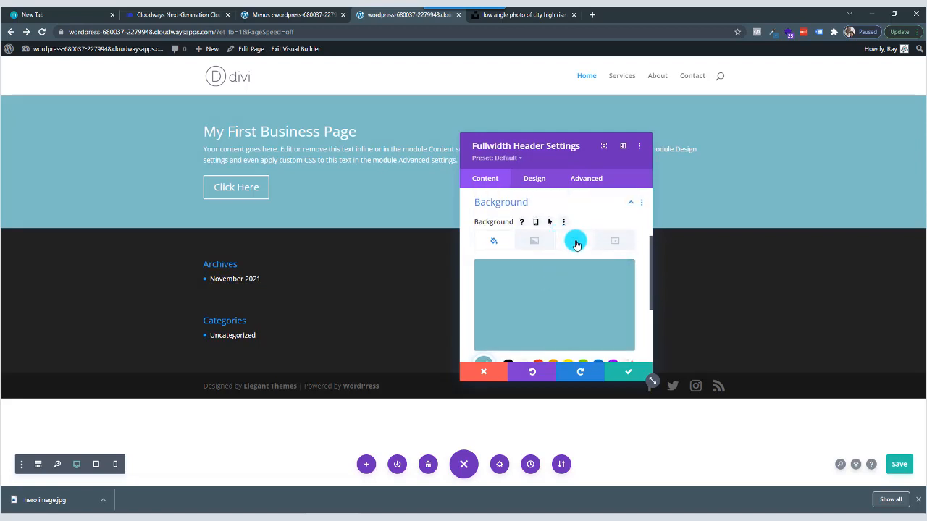
Switch the Fullwidth Header's background to the image type and start adding a background image.
left_click(568, 246)
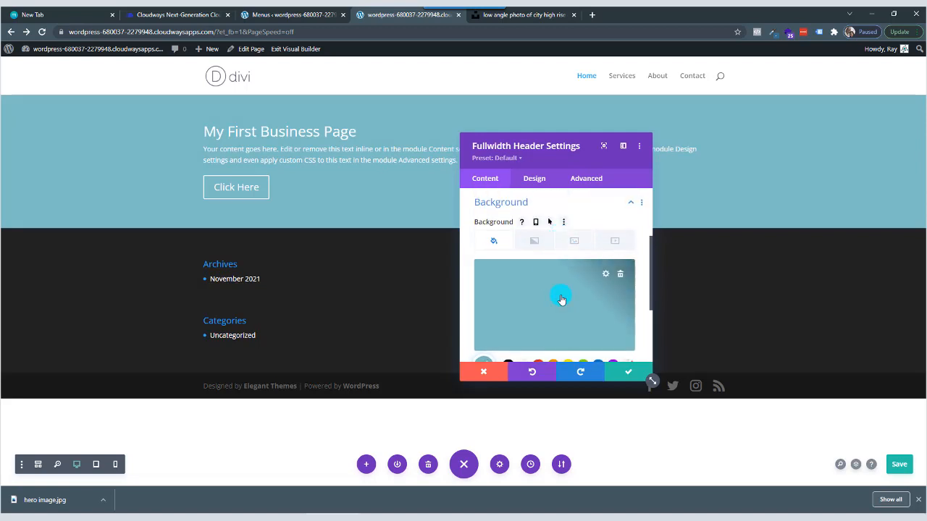
left_click(574, 251)
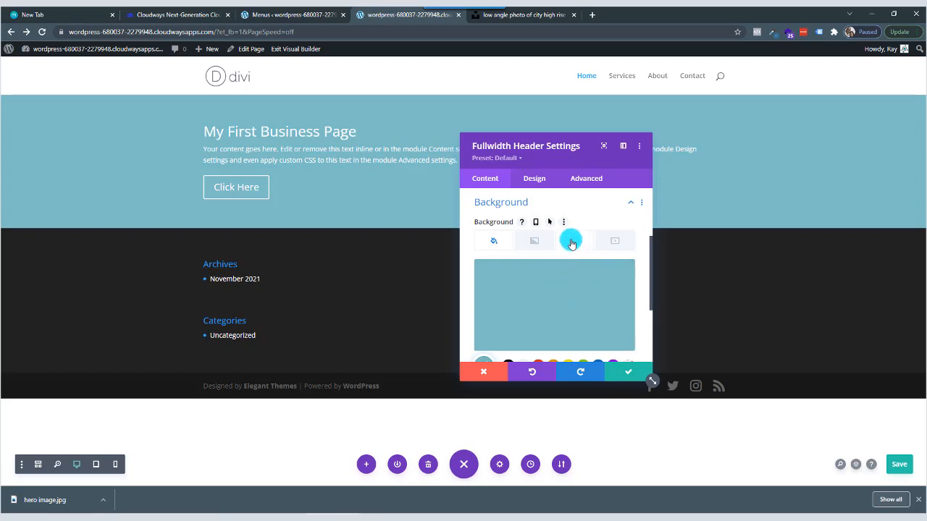
left_click(575, 247)
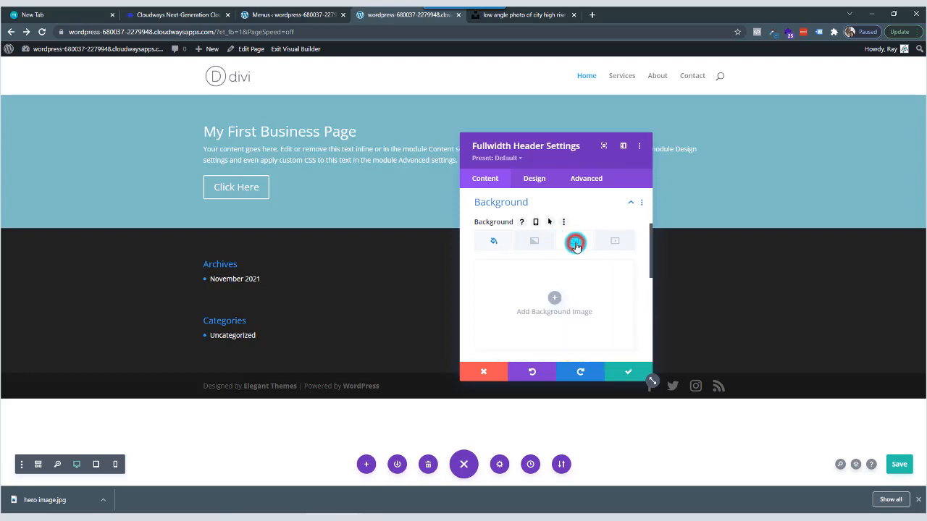
left_click(555, 300)
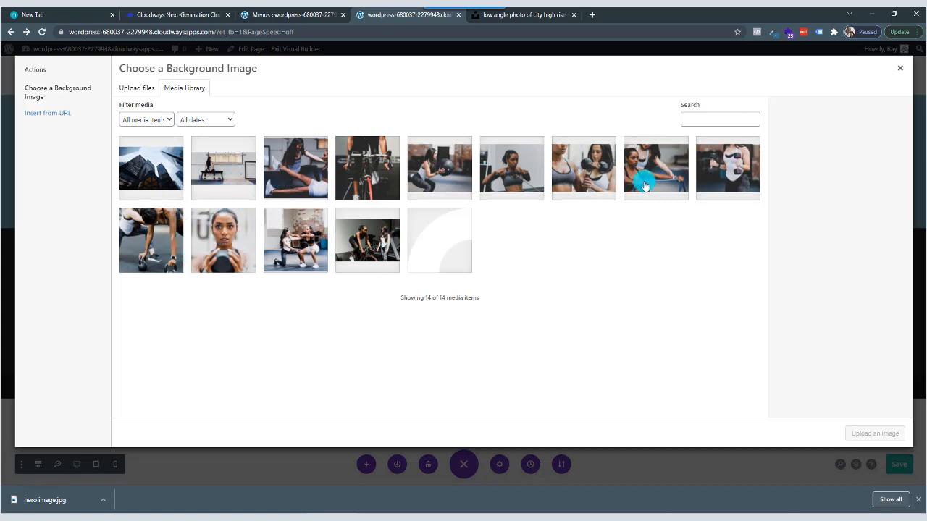
Use hero-image.jpg from the media library as the Fullwidth Header's background image and save the changes.
left_click(157, 170)
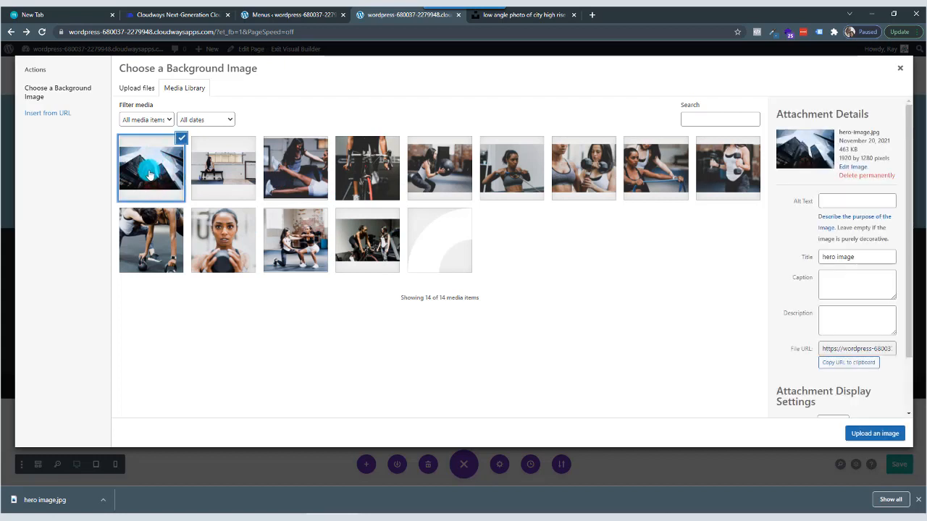
left_click(169, 145)
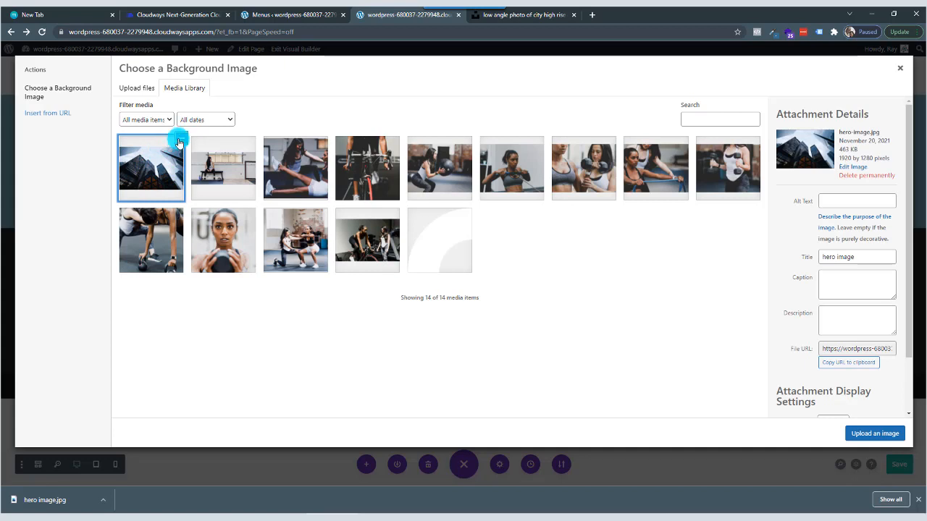
left_click(149, 168)
left_click(154, 167)
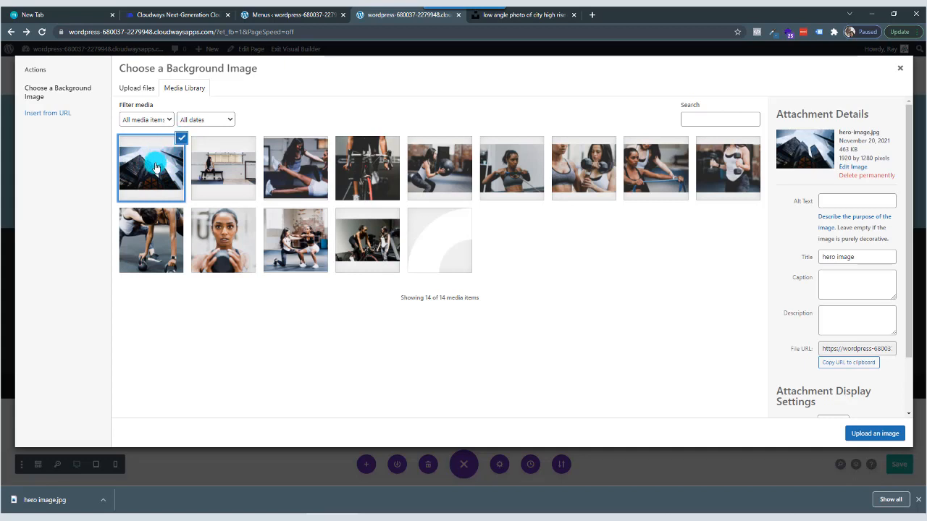
left_click(871, 434)
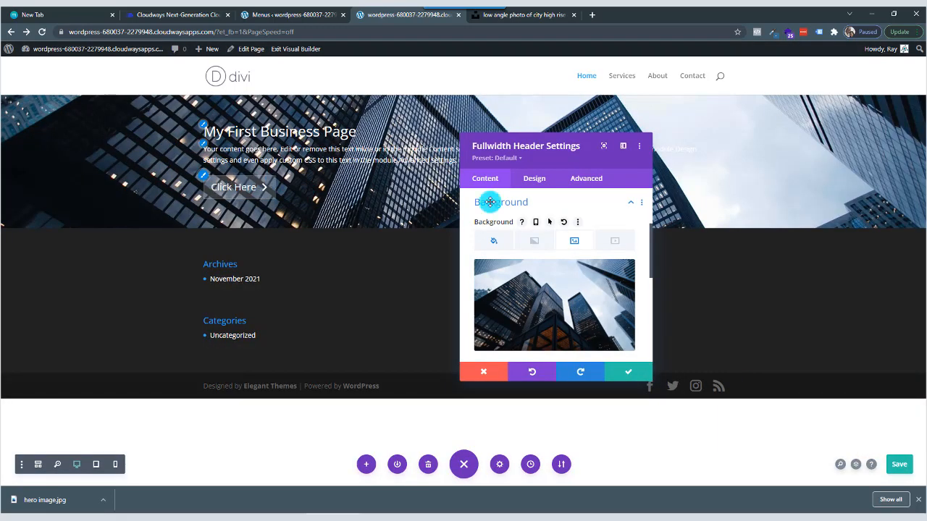
left_click(631, 363)
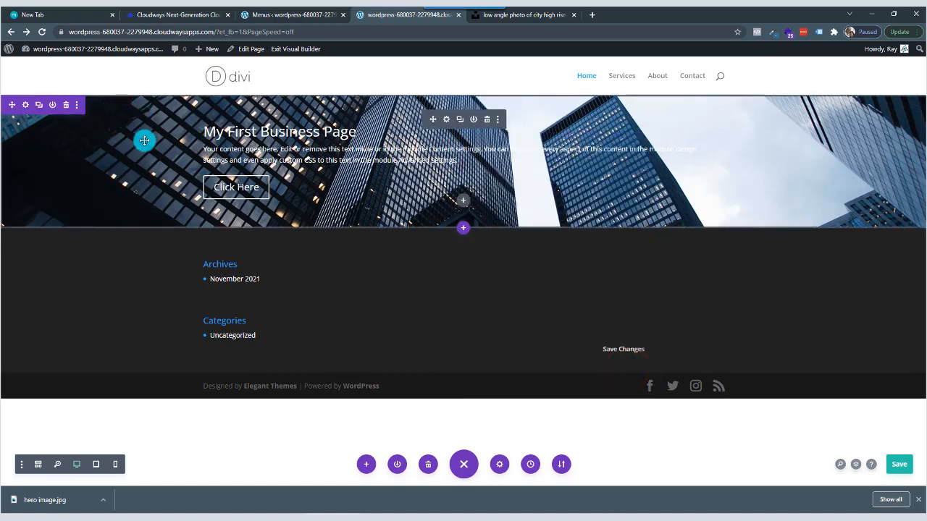
key("ctrl+s")
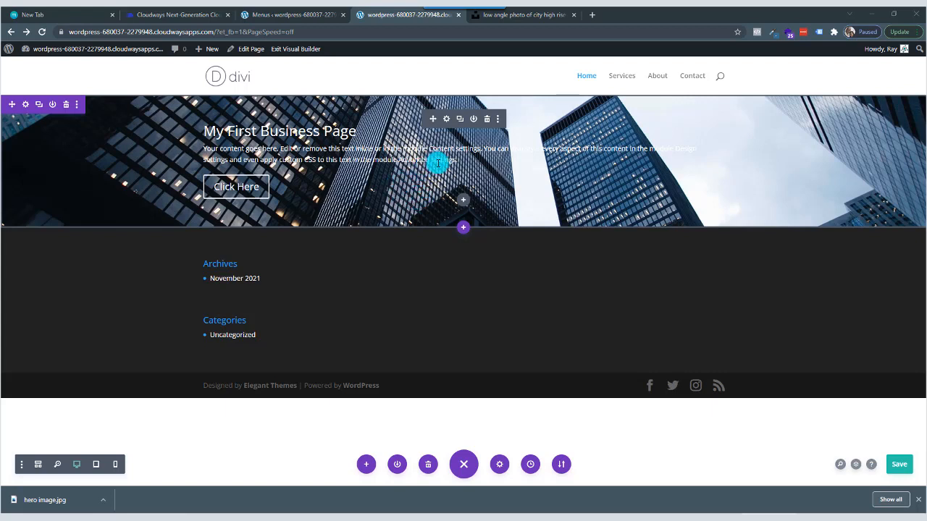
Set the Fullwidth Header's top padding to 250px in its Spacing design settings and link the bottom padding to the same value.
left_click(446, 121)
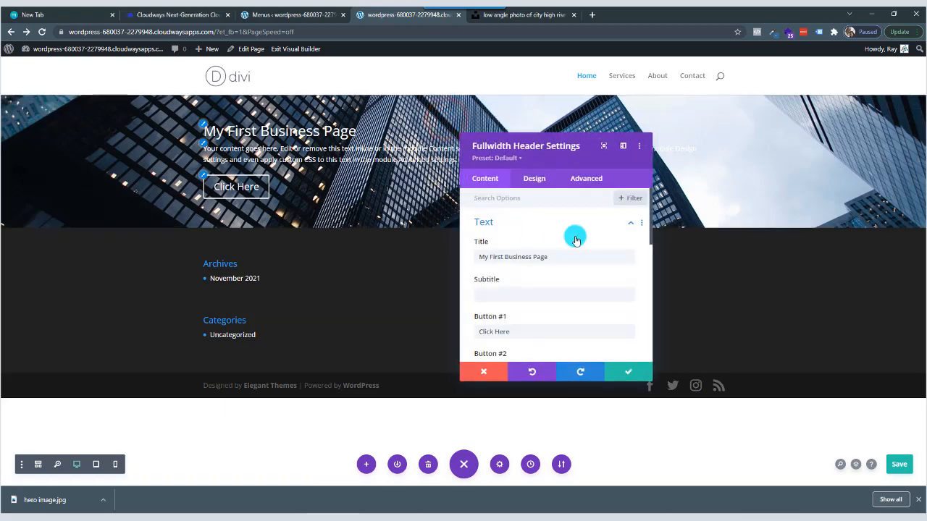
left_click(535, 181)
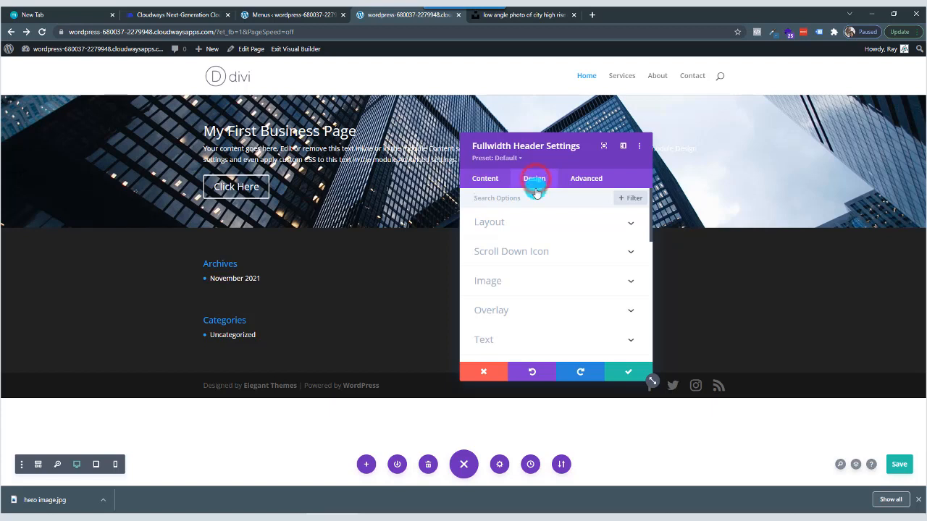
scroll(526, 269, "down", 1)
scroll(526, 272, "down", 5)
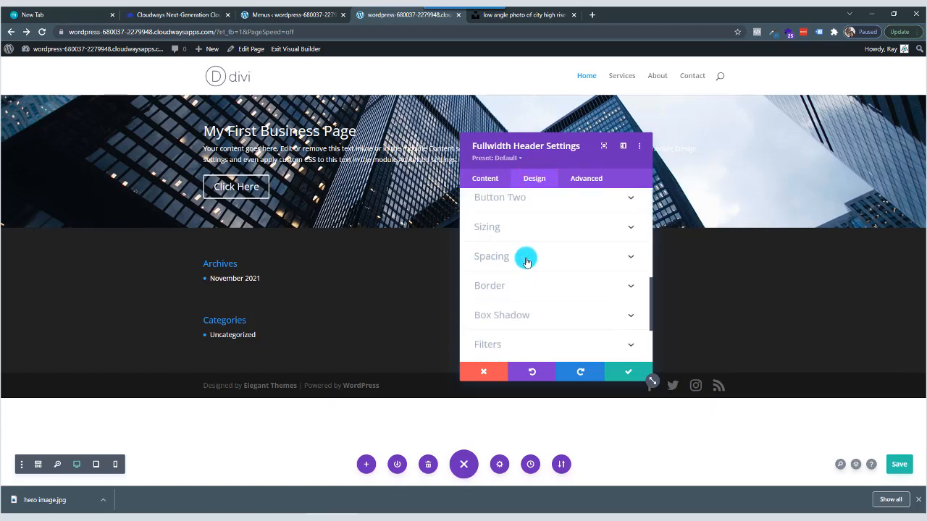
left_click(526, 261)
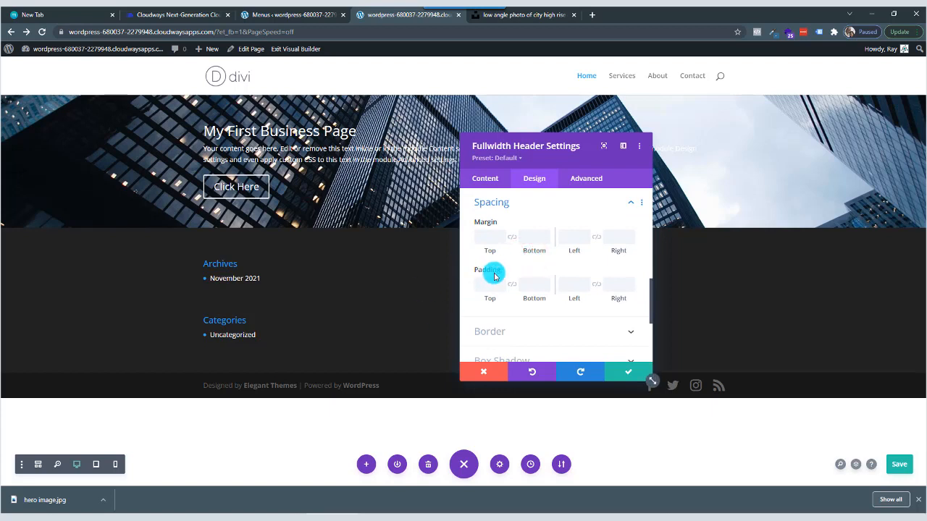
mouse_move(487, 273)
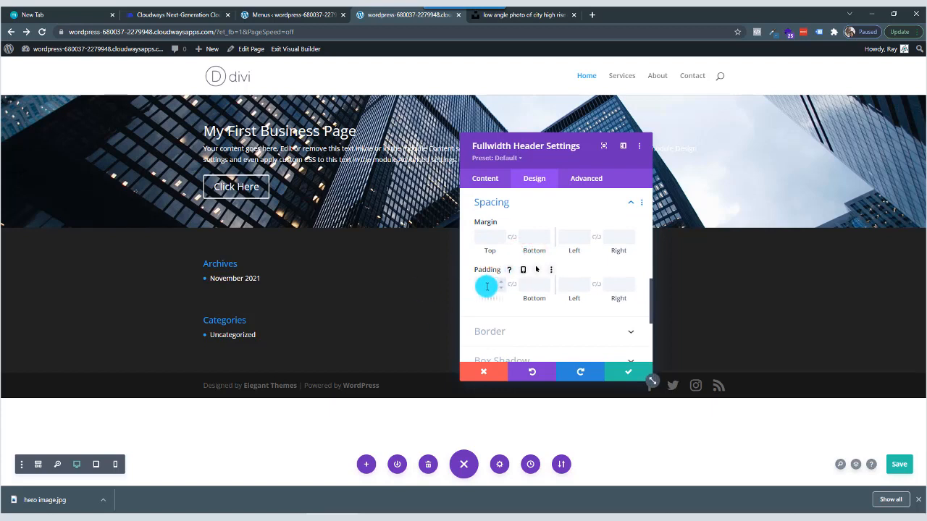
left_click(486, 286)
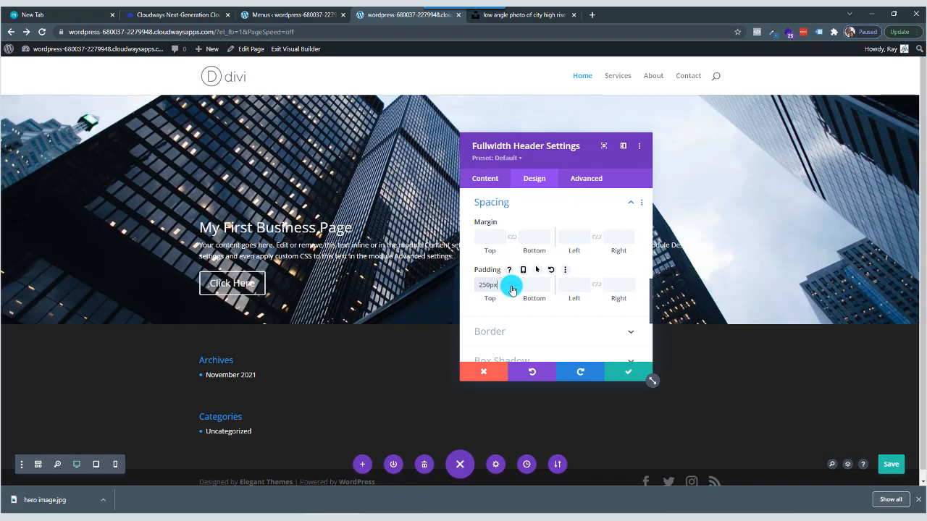
left_click(511, 286)
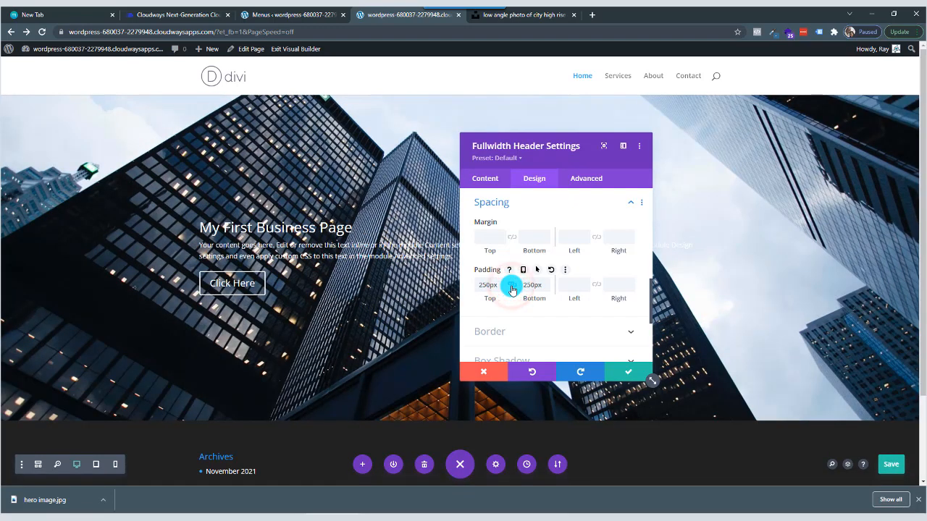
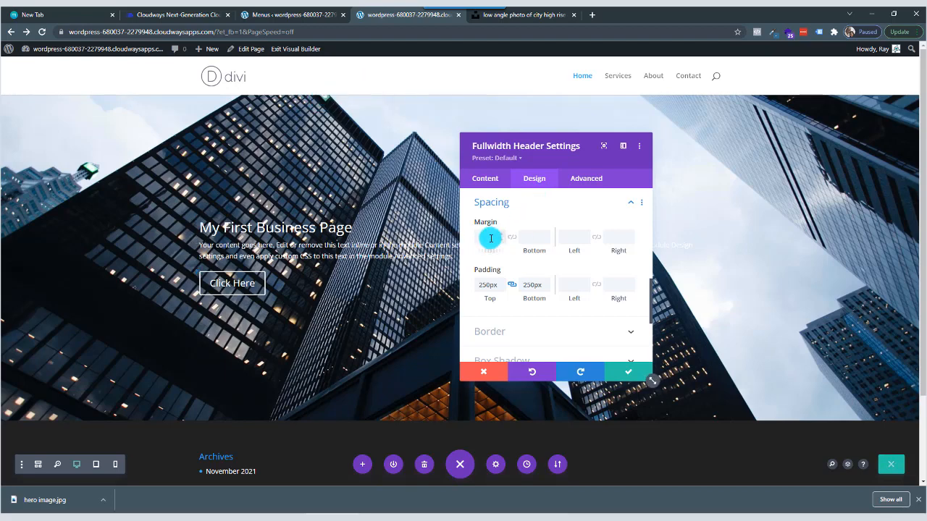
Try a top margin of 100px on the Fullwidth Header and clear the margin value again.
left_click(490, 238)
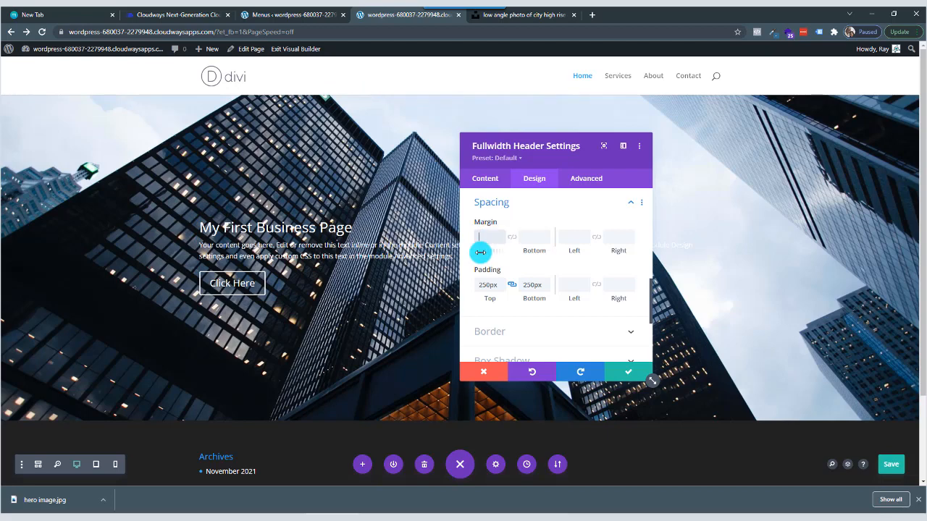
type("100px")
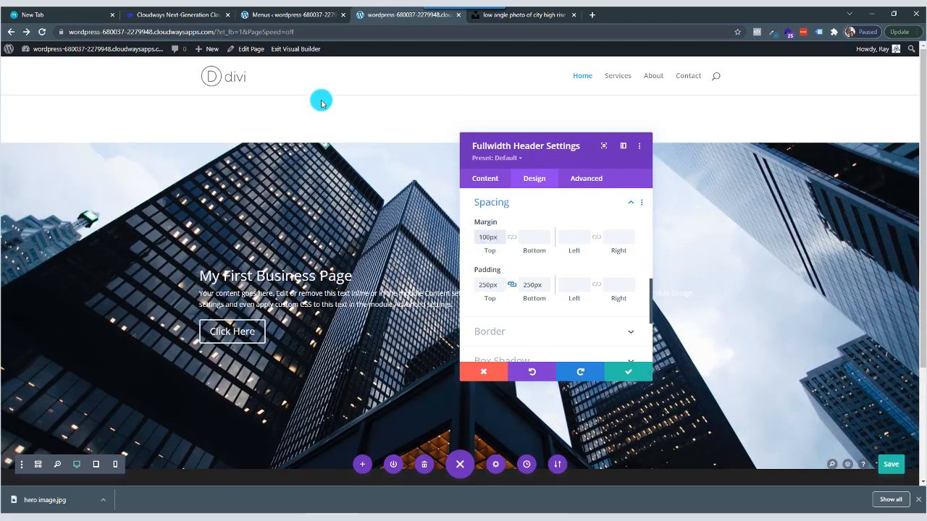
left_click(484, 247)
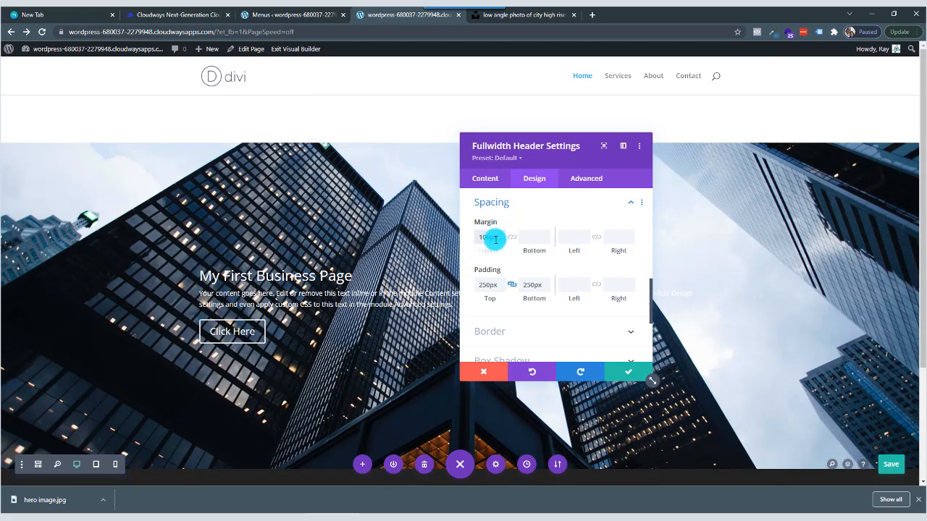
double_click(490, 240)
key("BackSpace")
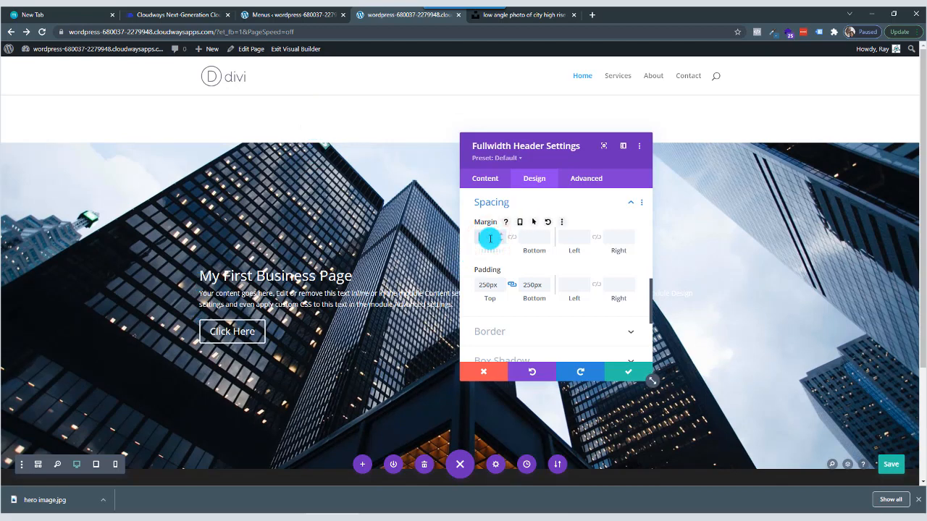
Save the Fullwidth Header's spacing settings and close its settings window.
left_click(624, 378)
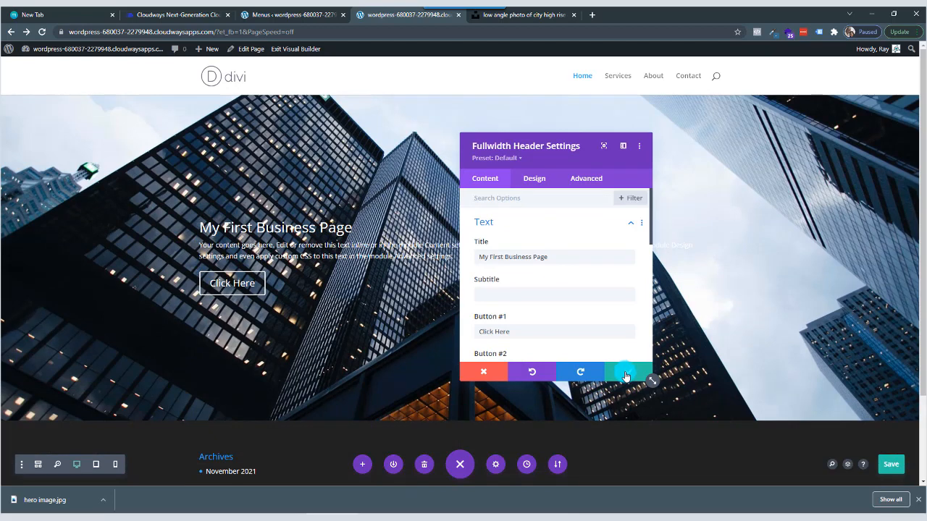
left_click(626, 376)
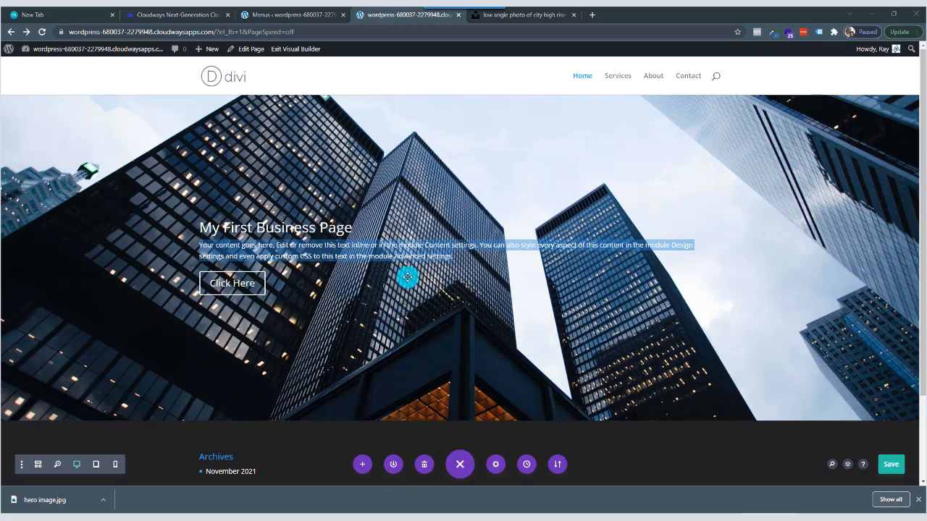
left_click(417, 170)
left_click(420, 207)
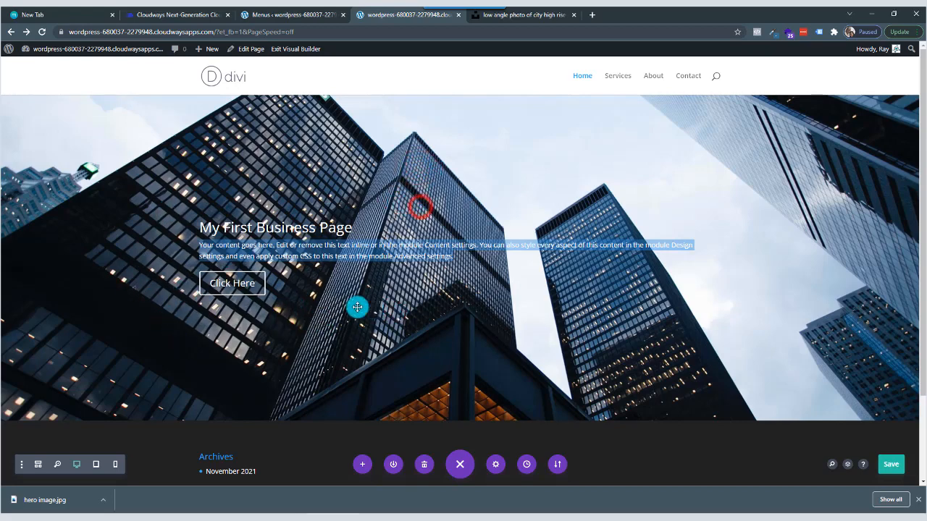
left_click(162, 325)
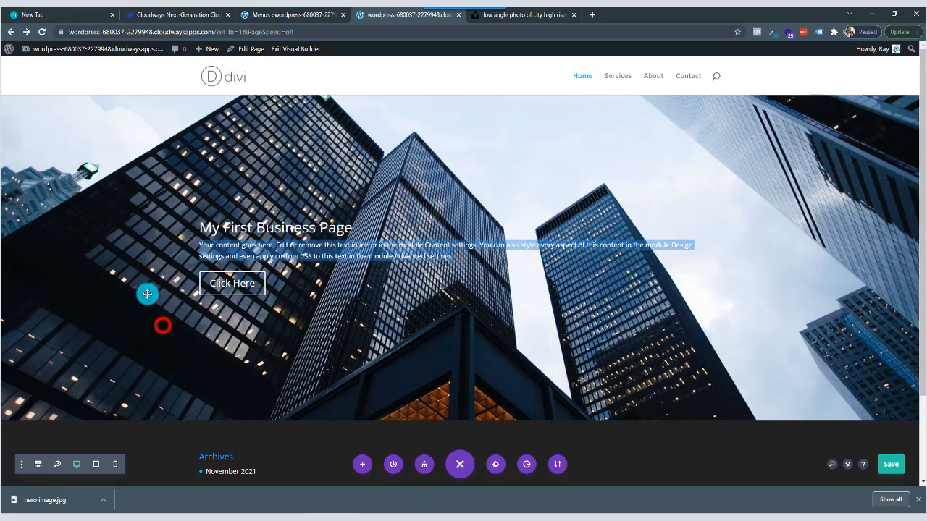
left_click(399, 85)
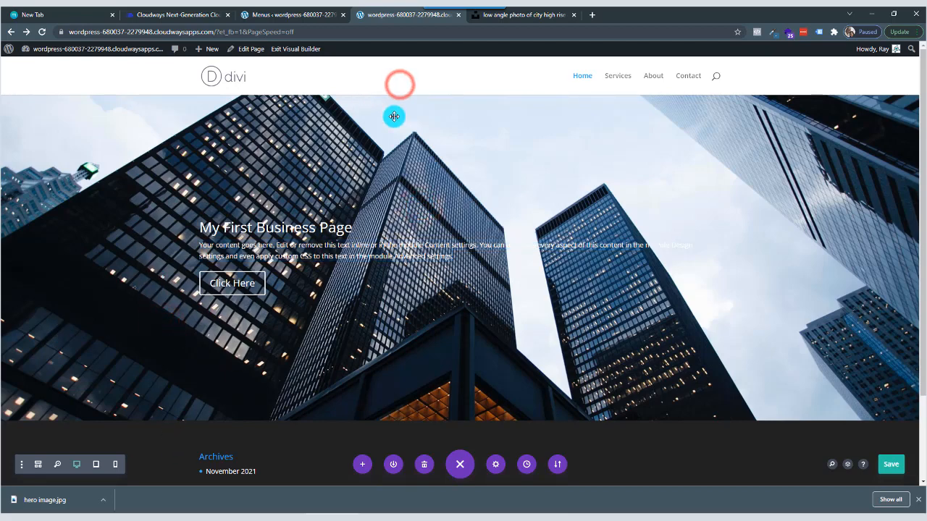
left_click(393, 117)
left_click(401, 213)
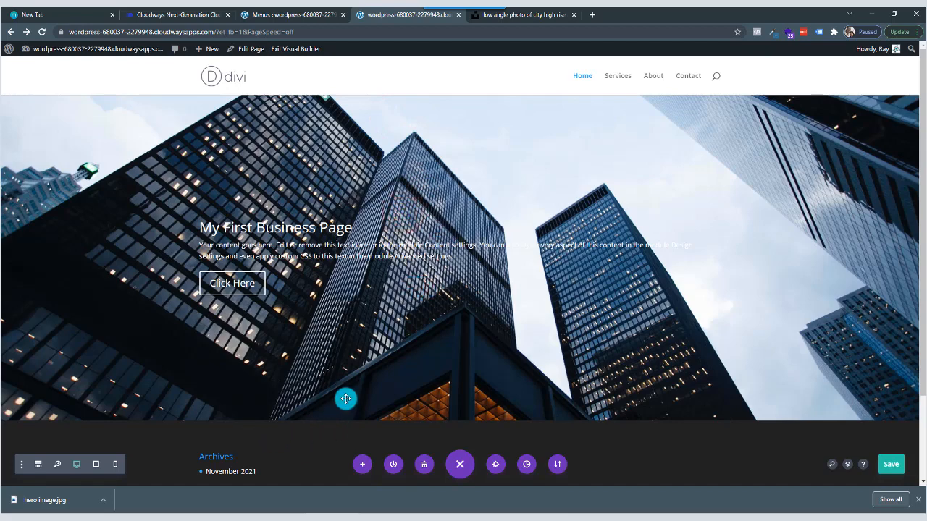
Reopen the Fullwidth Header's settings and expand its Background options.
mouse_move(453, 164)
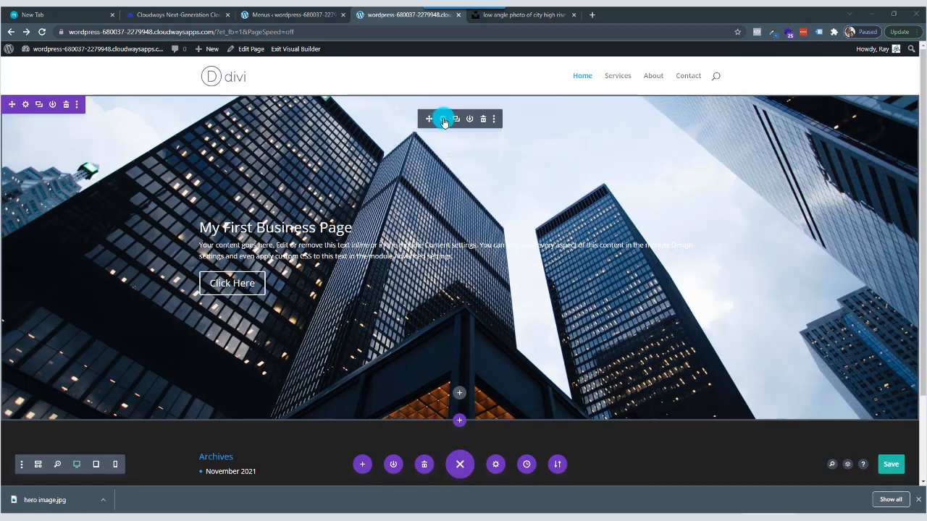
left_click(444, 121)
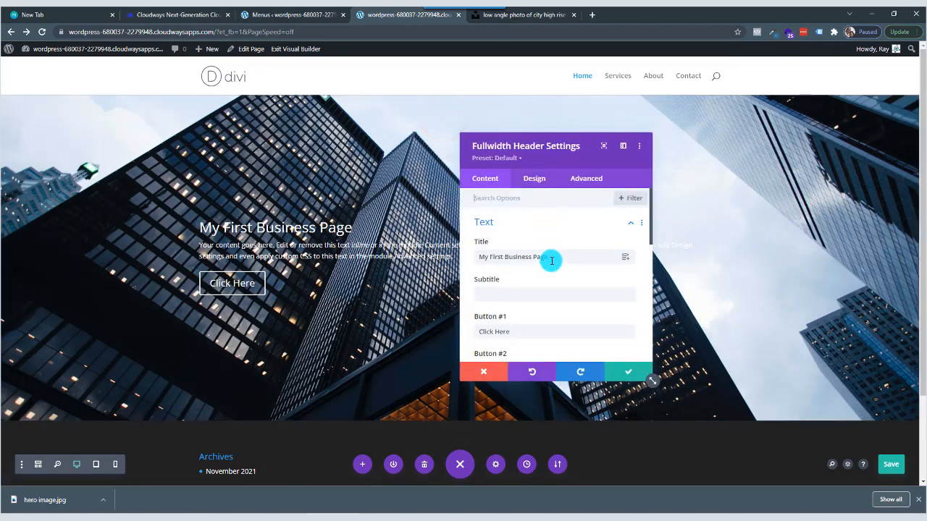
scroll(551, 261, "down", 8)
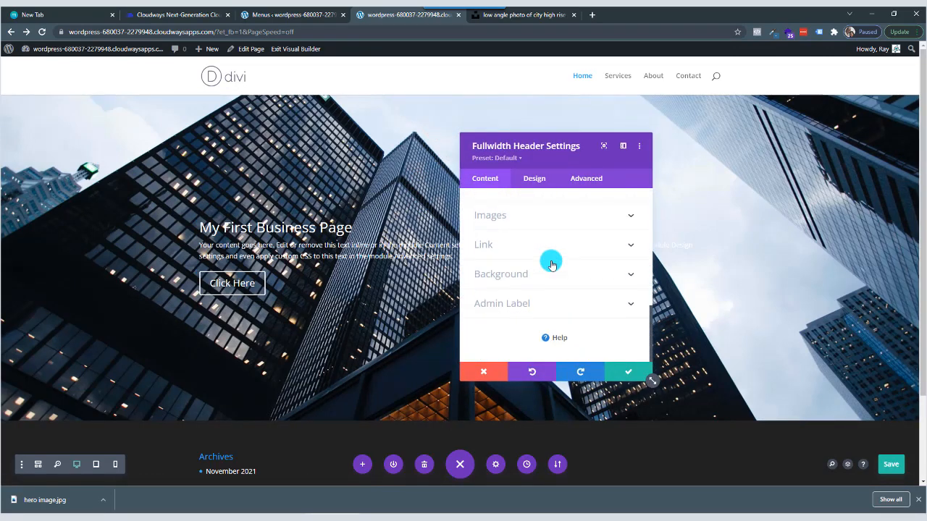
left_click(534, 272)
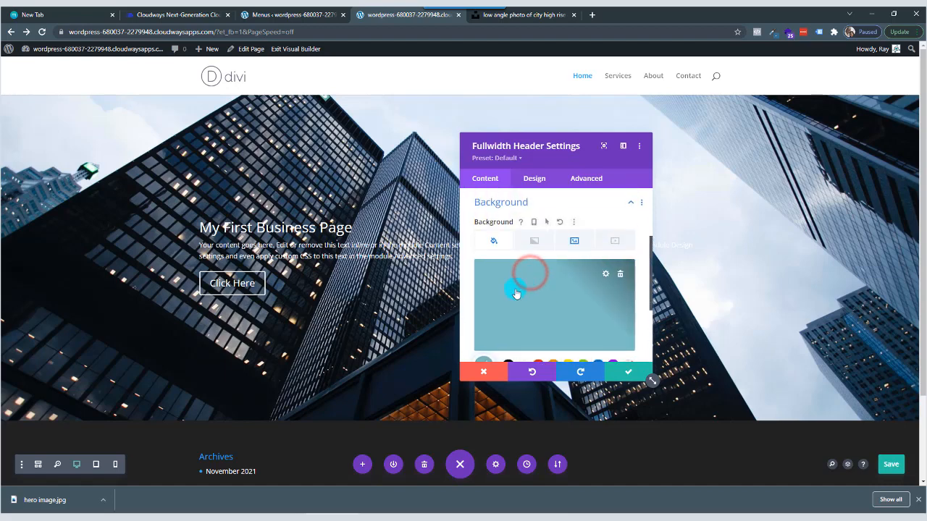
scroll(547, 282, "down", 1)
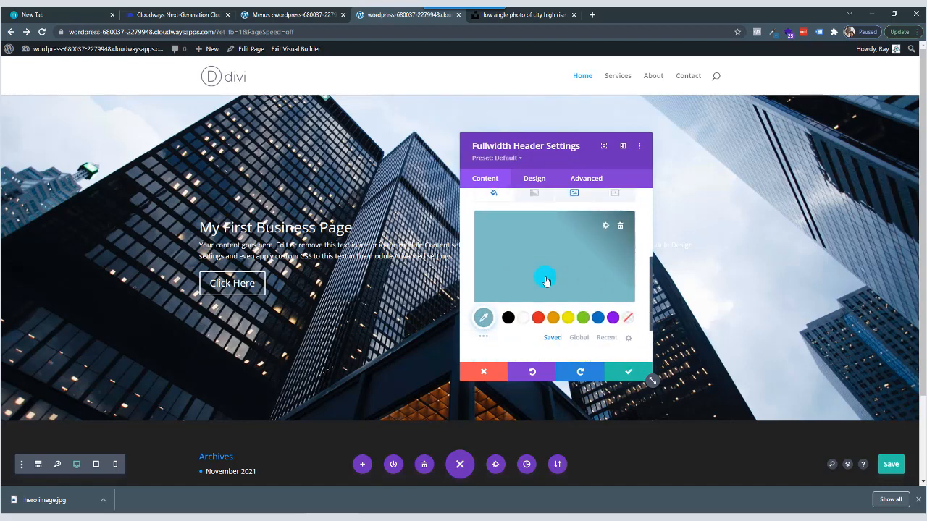
scroll(546, 281, "up", 1)
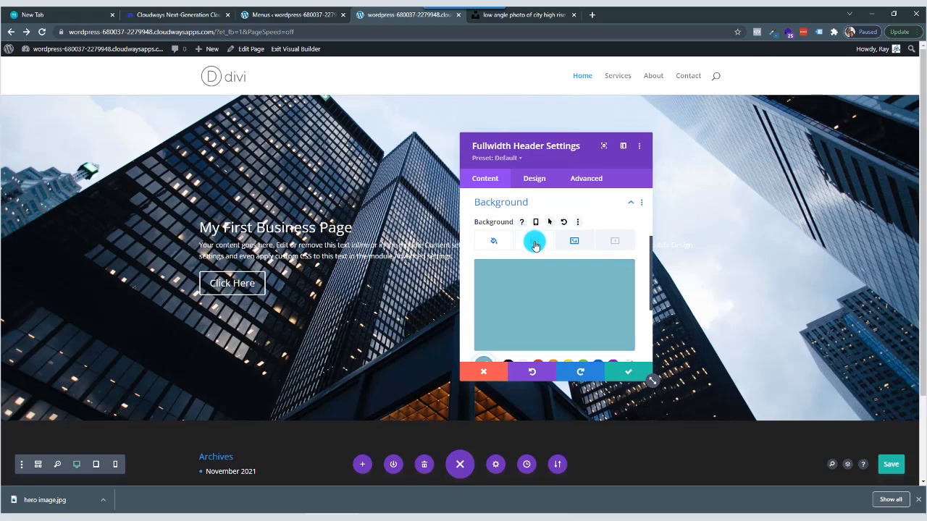
Add a background gradient to the Fullwidth Header and enable placing it above the background image.
left_click(535, 245)
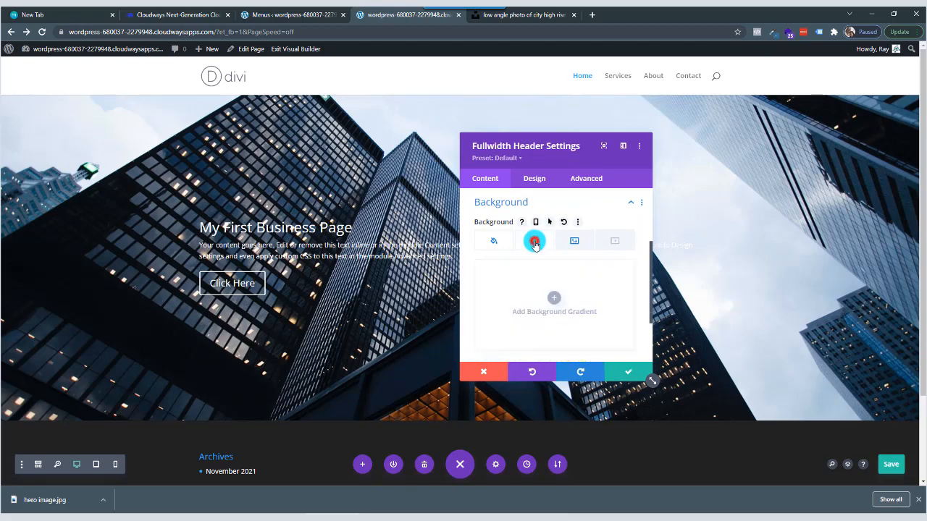
left_click(556, 300)
scroll(557, 296, "down", 3)
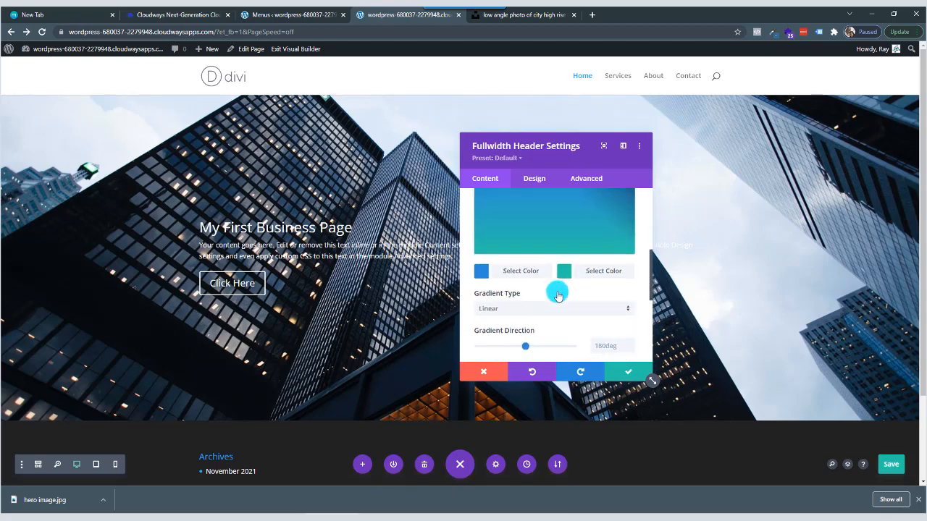
scroll(557, 295, "down", 5)
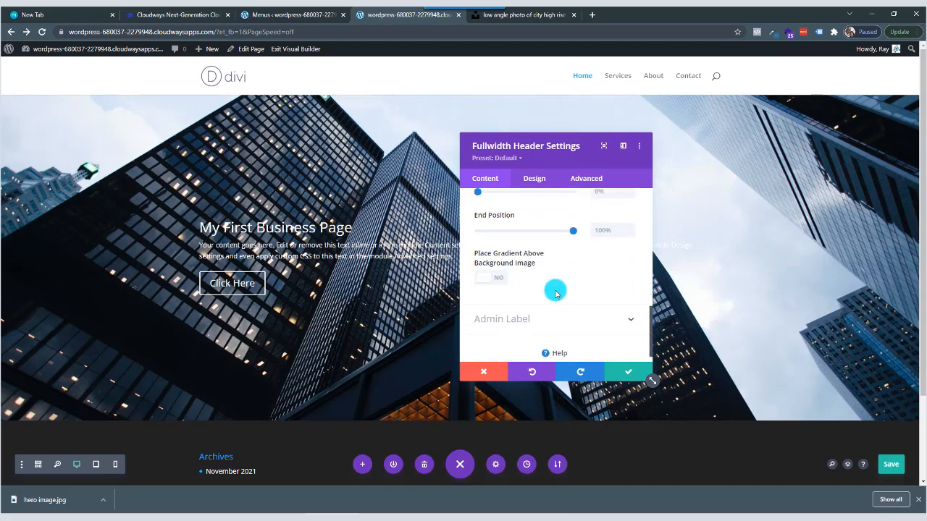
left_click(485, 282)
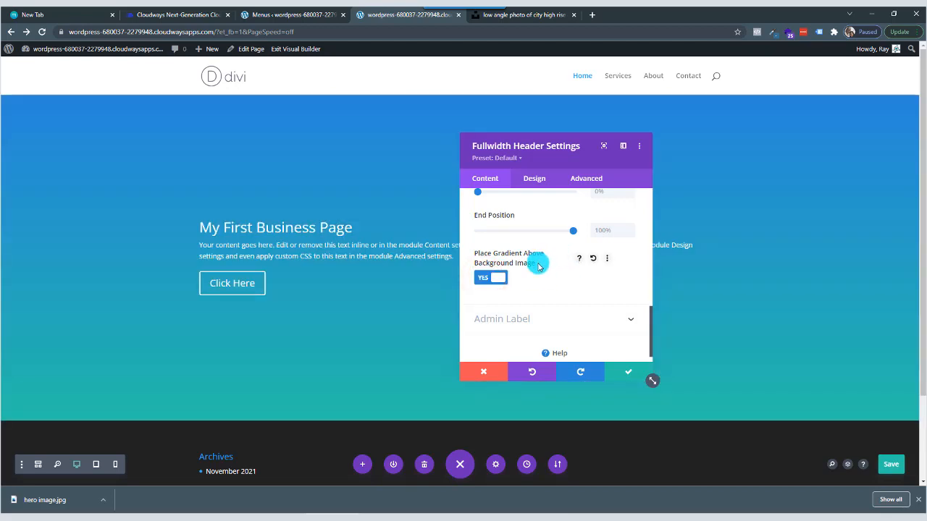
Set both colors of the Fullwidth Header's background gradient to black, #000000.
scroll(538, 266, "up", 5)
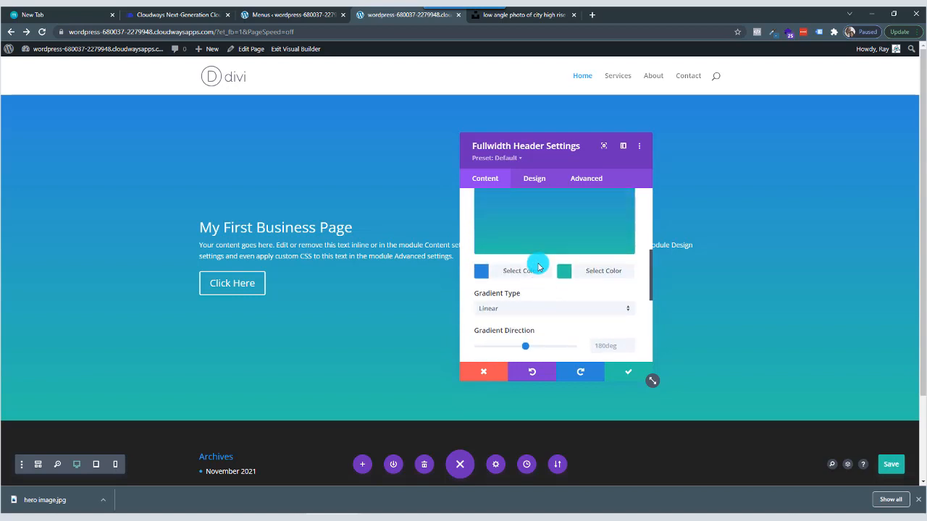
scroll(538, 266, "up", 1)
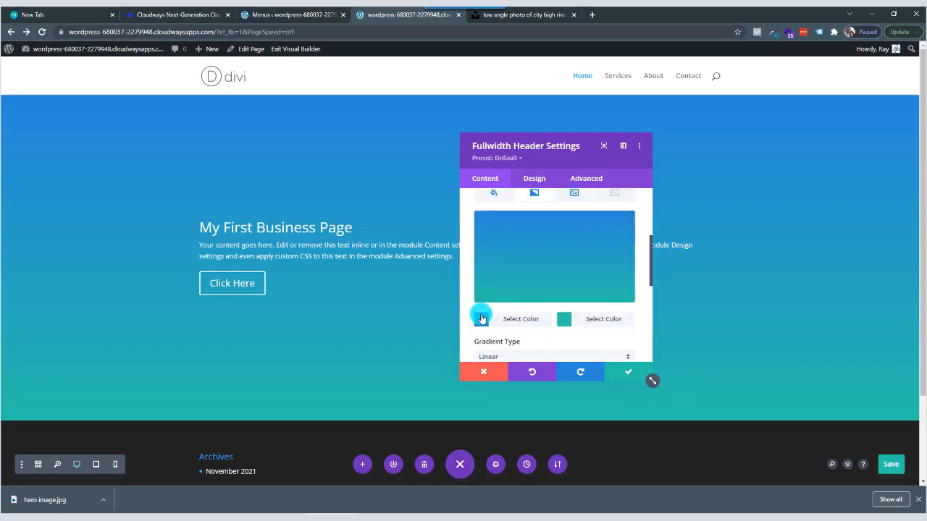
left_click(482, 319)
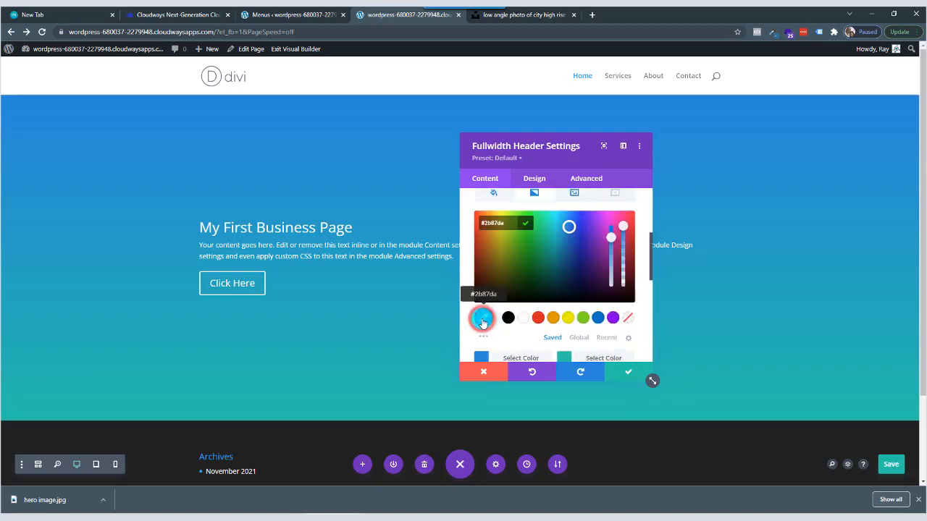
left_click_drag(510, 225, 470, 226)
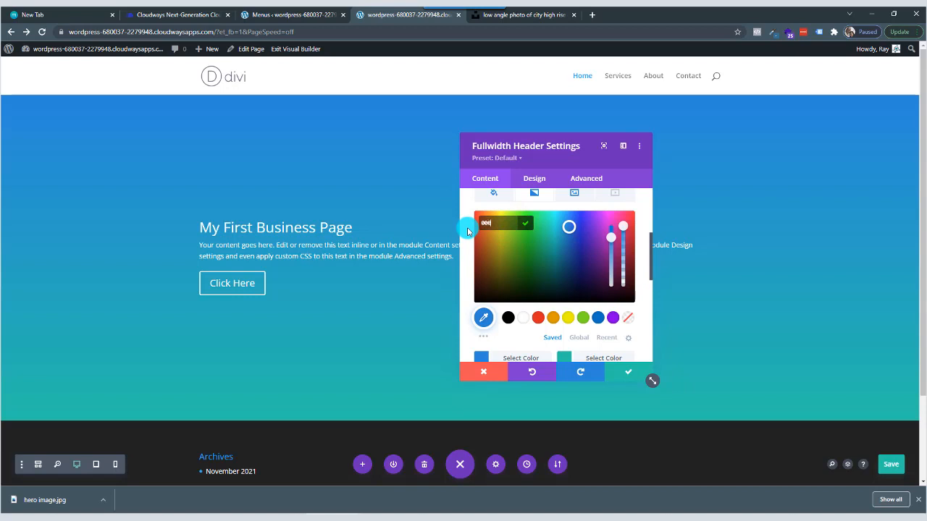
type("000")
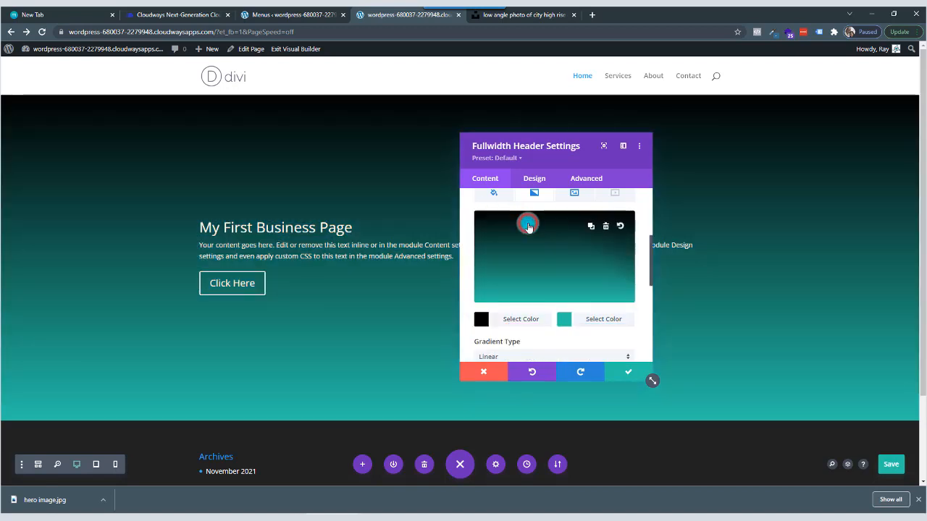
left_click(566, 324)
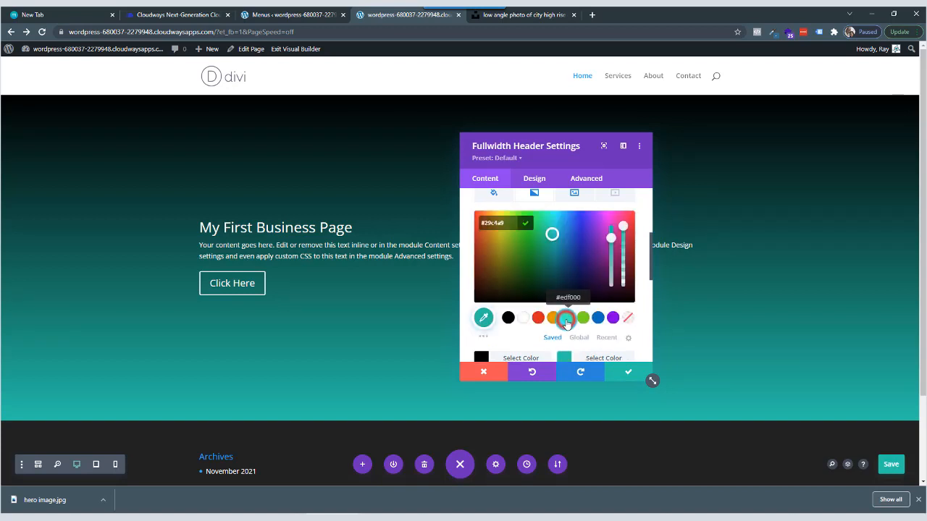
left_click(490, 221)
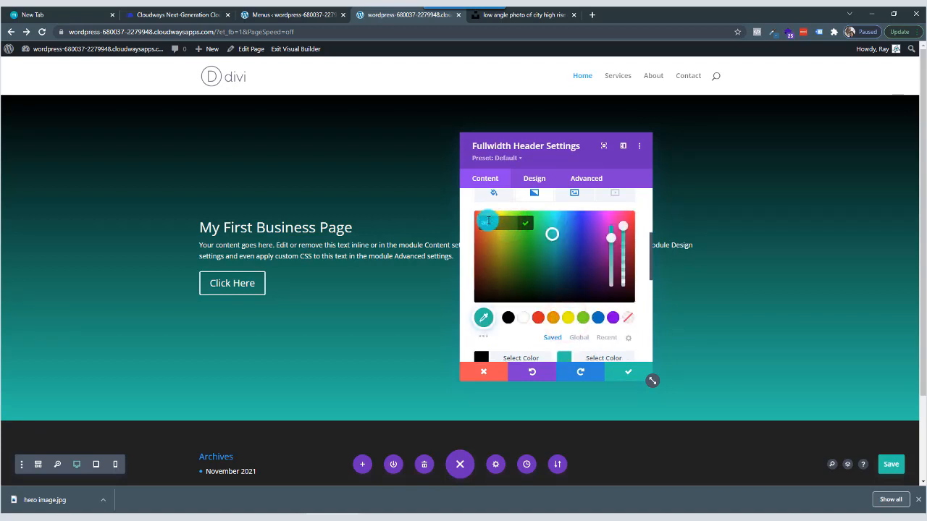
left_click(526, 227)
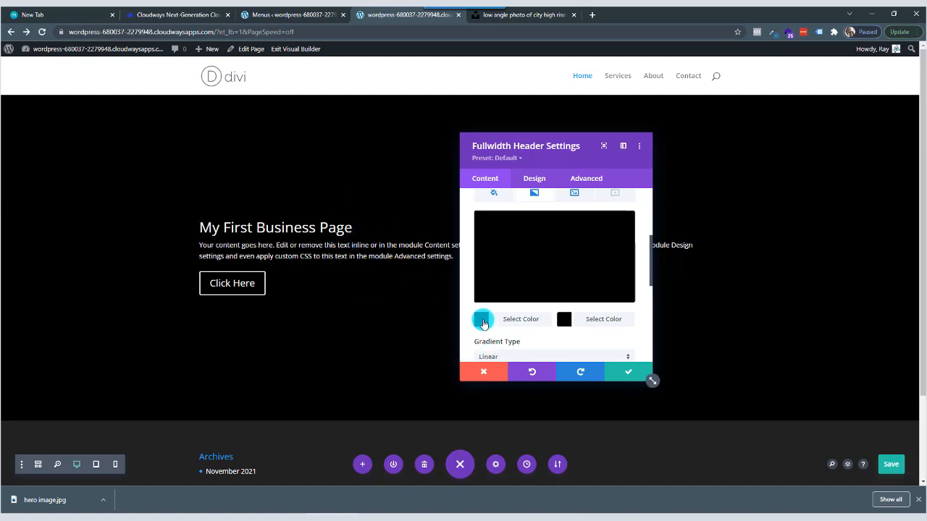
Make the black gradient colors semi-transparent, the first at about 0.48 opacity and the second at about 0.61.
left_click(483, 320)
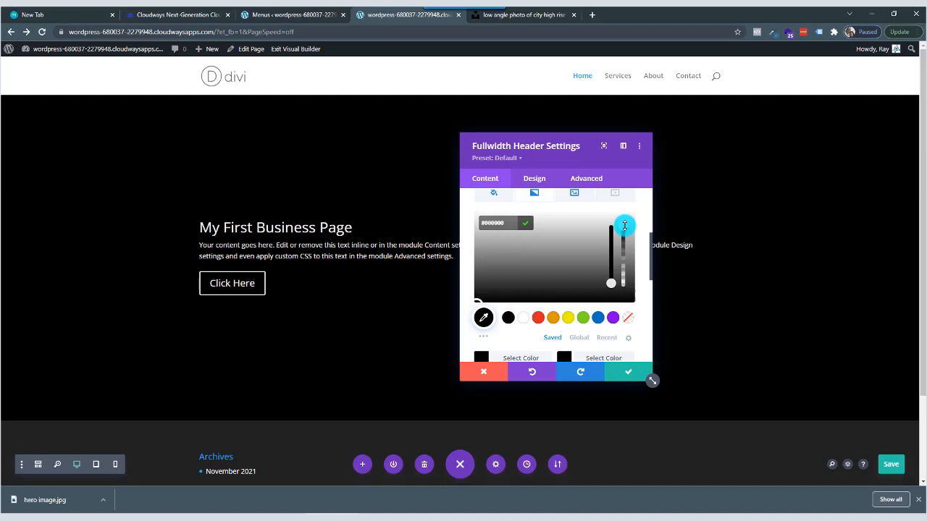
left_click_drag(624, 225, 621, 261)
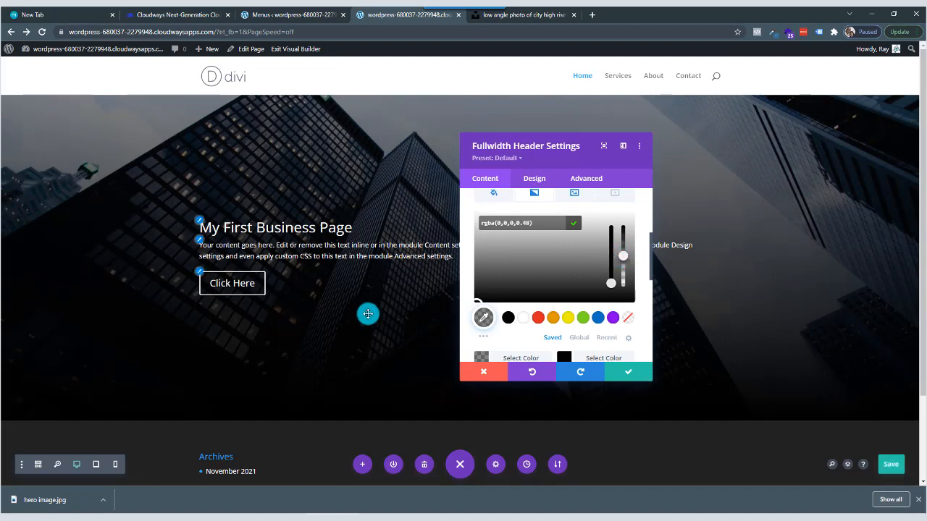
left_click(370, 331)
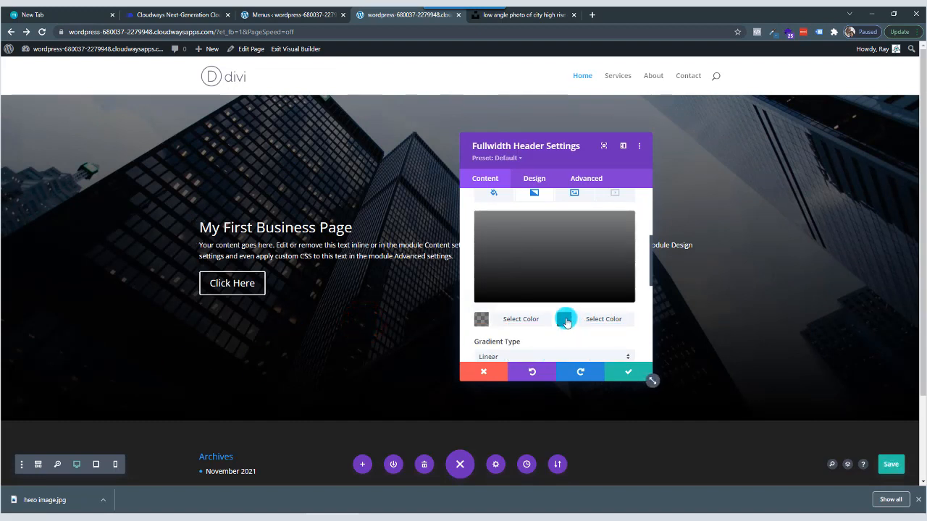
left_click(565, 319)
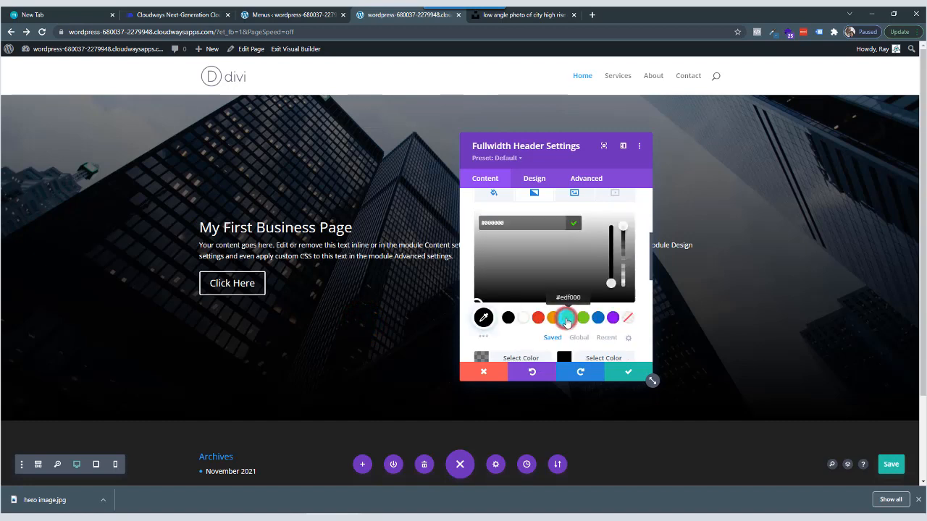
mouse_move(615, 260)
left_mouse_down()
mouse_move(621, 225)
mouse_move(621, 301)
mouse_move(621, 252)
left_mouse_up()
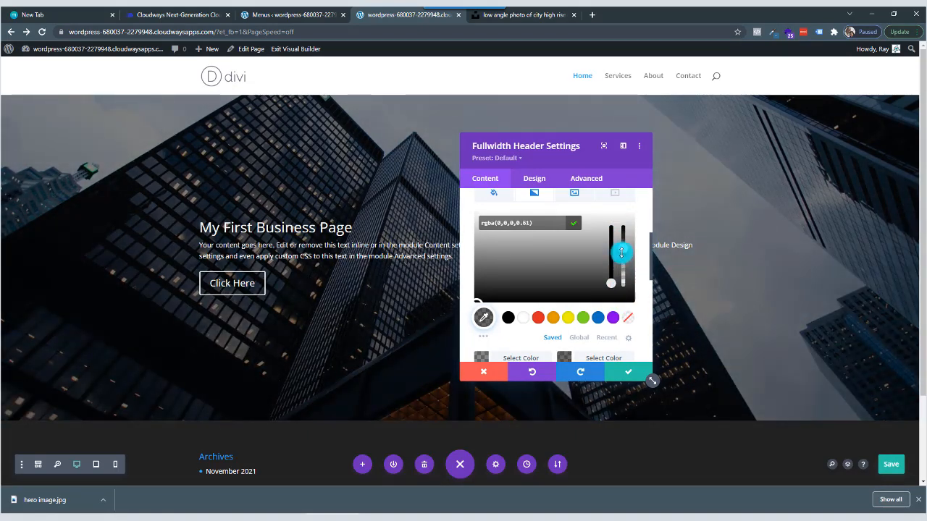
Try a gradient direction of 324deg with a start position of 76% and a lower end position on the Fullwidth Header's background.
scroll(567, 286, "down", 5)
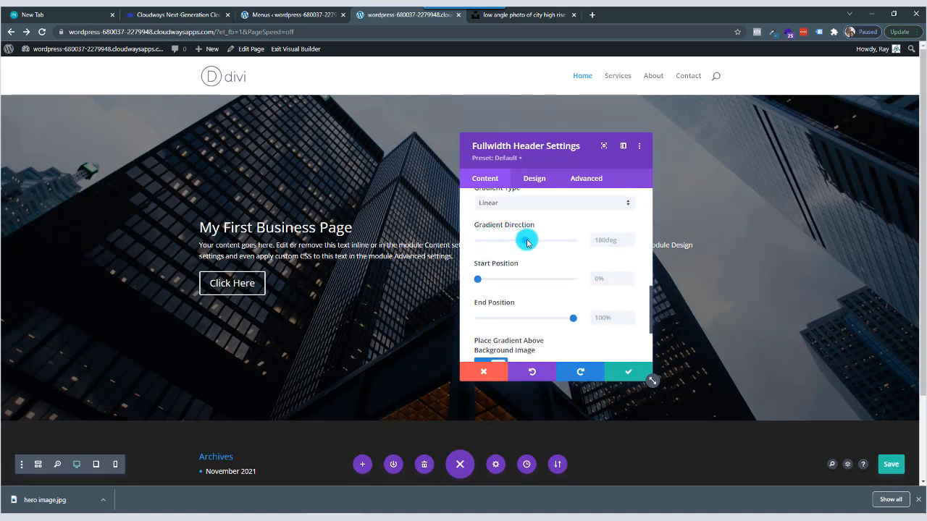
left_click_drag(527, 243, 567, 241)
left_click(487, 283)
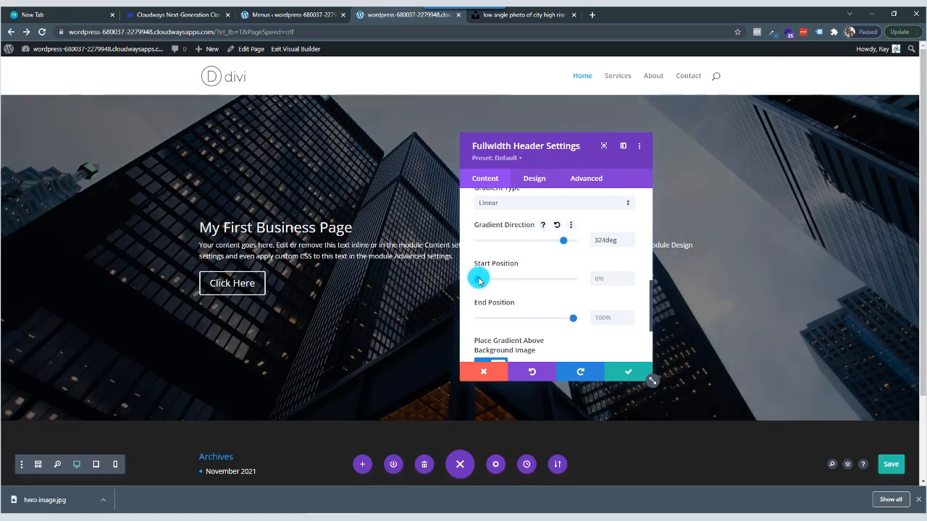
left_click_drag(479, 281, 550, 279)
left_click(571, 320)
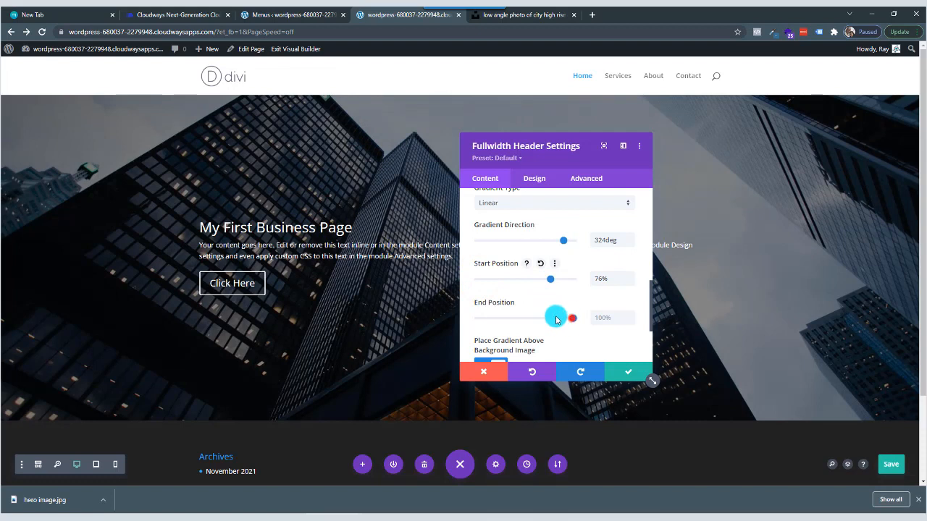
left_click_drag(556, 319, 500, 319)
Try a gradient direction of 198deg with a start position of 12% and an end position of 52%.
left_click_drag(562, 242, 529, 281)
left_click_drag(500, 318, 528, 318)
left_click(571, 243)
left_click_drag(572, 243, 529, 240)
left_click(527, 275)
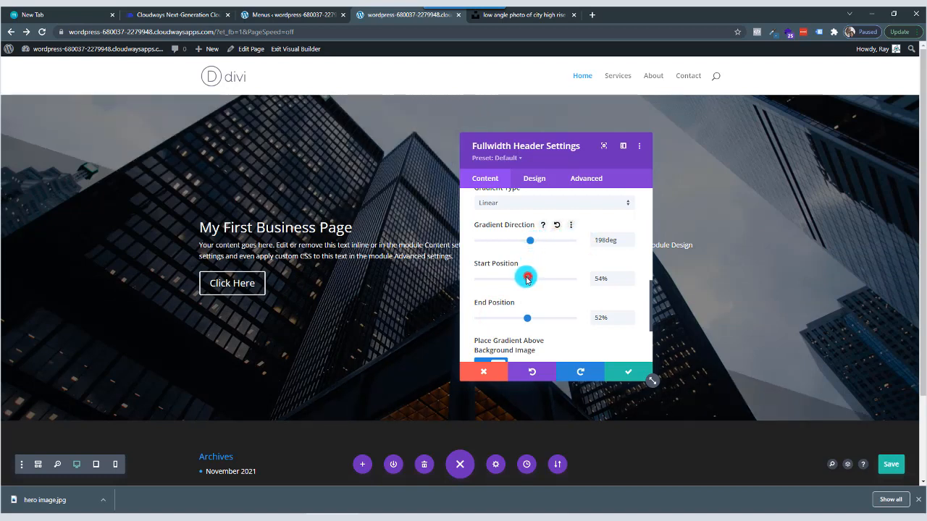
left_click_drag(527, 279, 489, 279)
Set the background gradient's direction to 360deg, start position to 0% and end position to 100%, and save the Fullwidth Header's settings.
left_click_drag(530, 240, 576, 247)
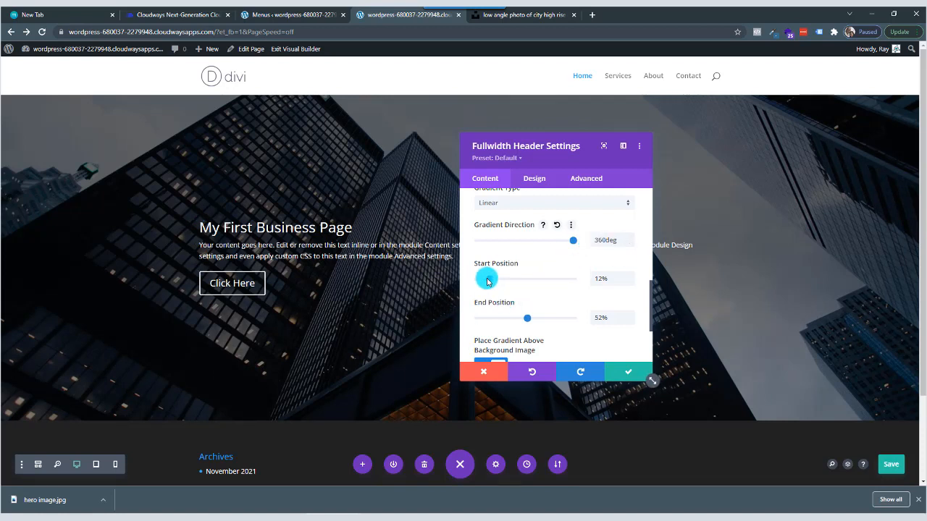
mouse_move(487, 282)
left_mouse_down()
mouse_move(503, 279)
mouse_move(458, 280)
mouse_move(478, 286)
left_mouse_up()
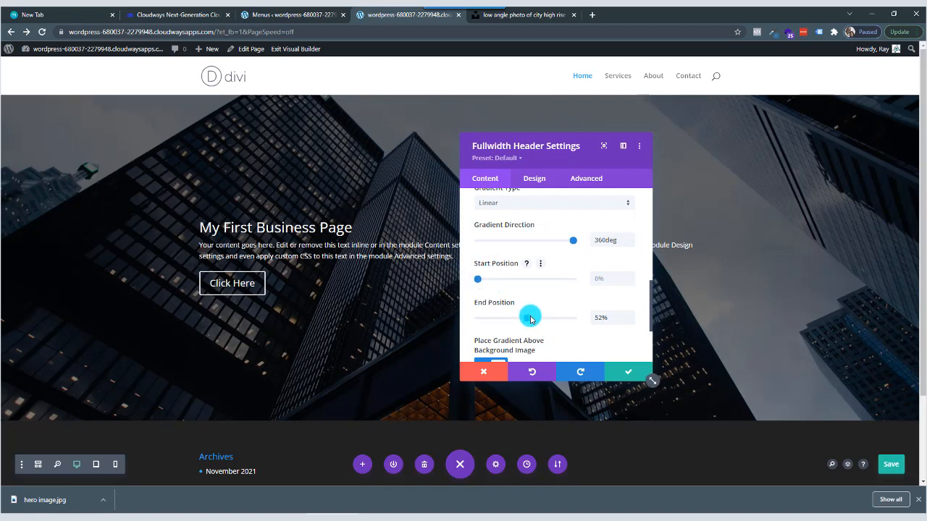
left_click_drag(527, 320, 588, 325)
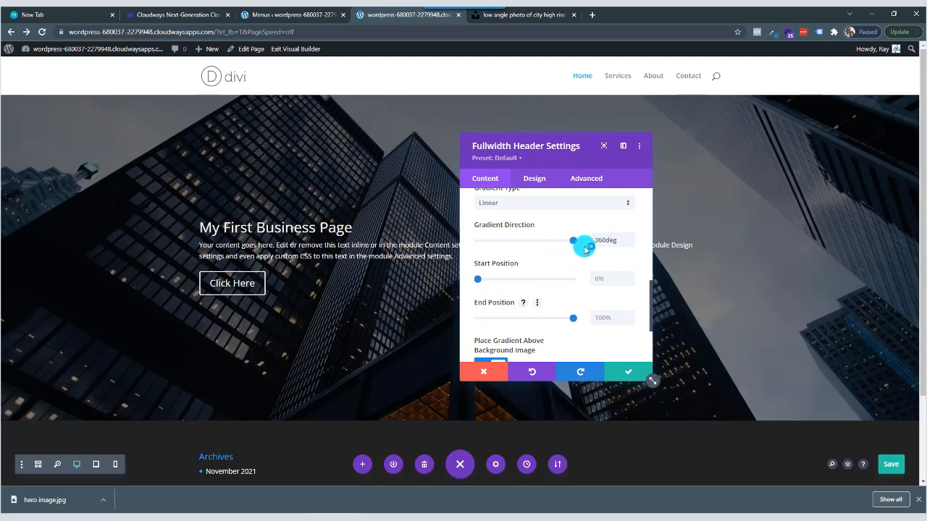
left_click(628, 376)
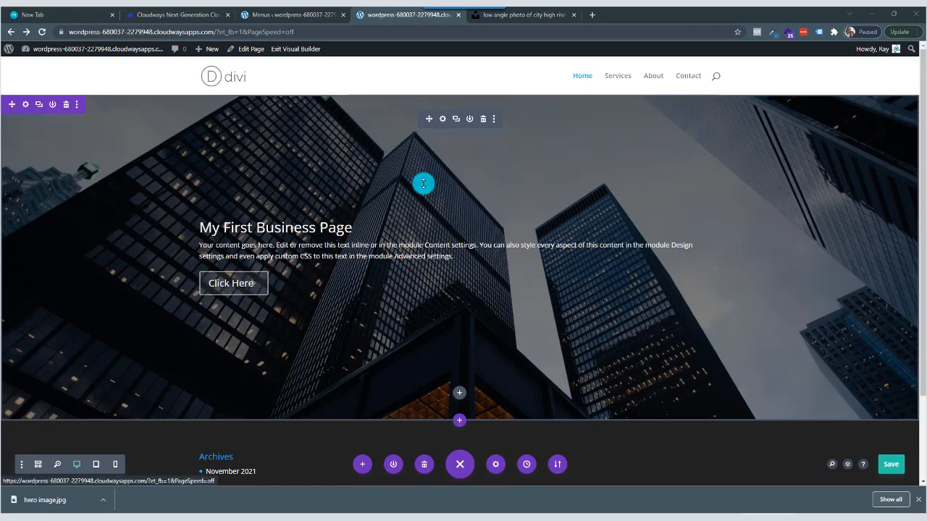
Reopen the Fullwidth Header's settings and enable custom styles for Button One in its design options.
left_click(443, 121)
left_click(531, 184)
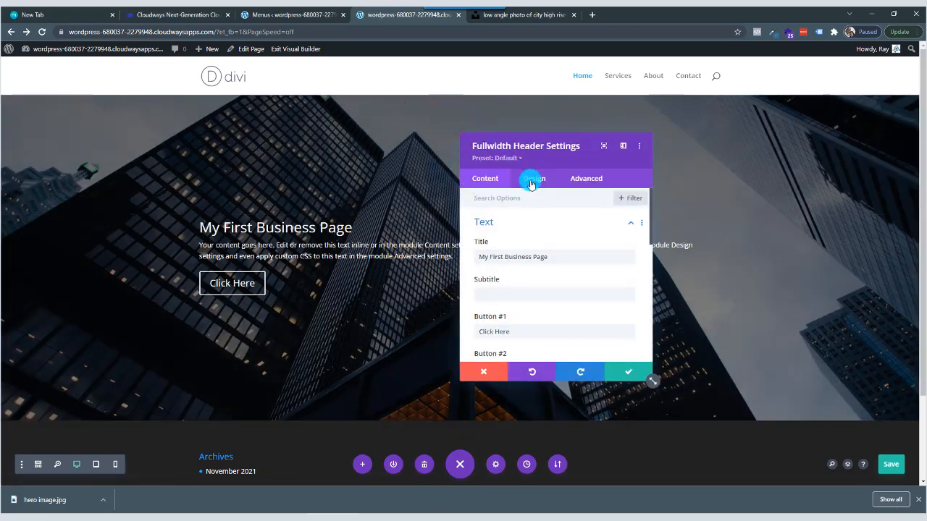
scroll(536, 261, "down", 3)
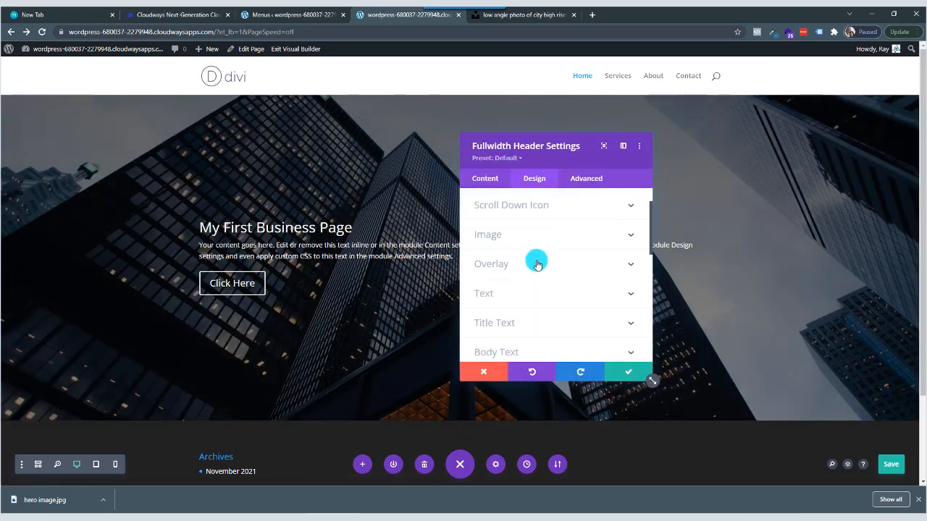
scroll(537, 265, "down", 1)
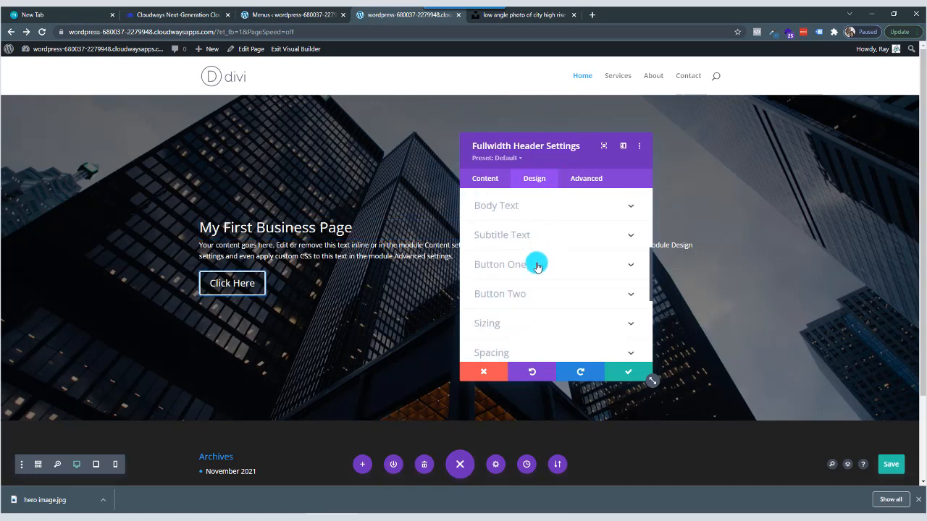
left_click(537, 266)
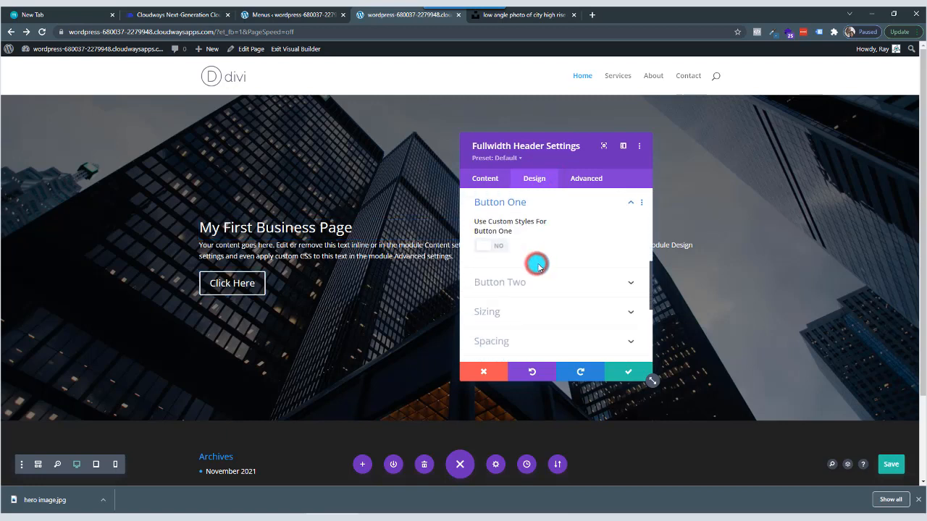
left_click(489, 248)
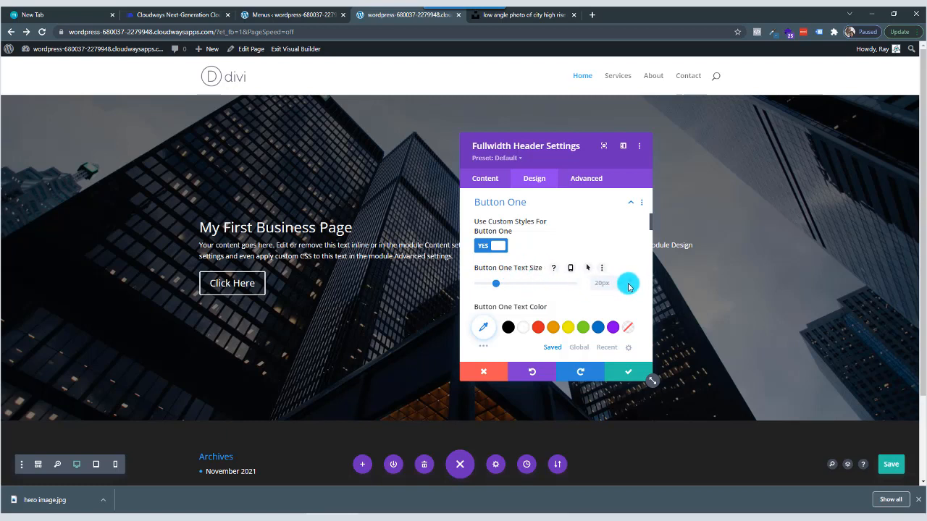
Set Button One's text size to 22px.
left_click(631, 281)
left_click(631, 281)
left_click(631, 281)
left_click(632, 280)
left_click(631, 280)
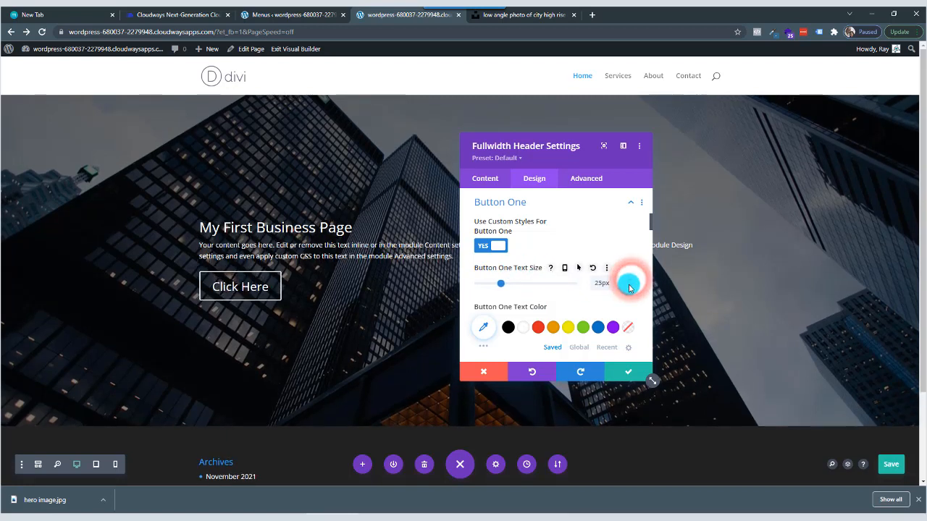
left_click(630, 287)
left_click(630, 287)
left_click(631, 286)
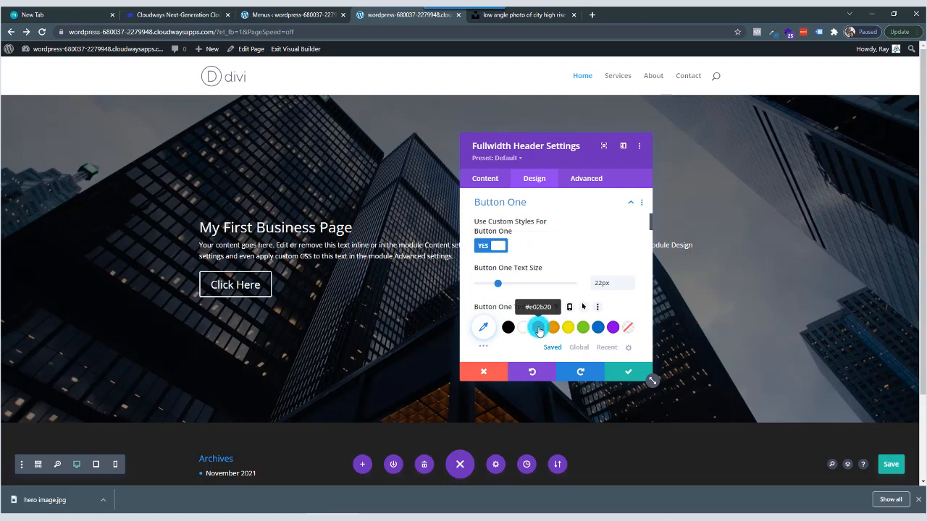
Try the red #e02b20 text color on Button One and undo it.
left_click(537, 328)
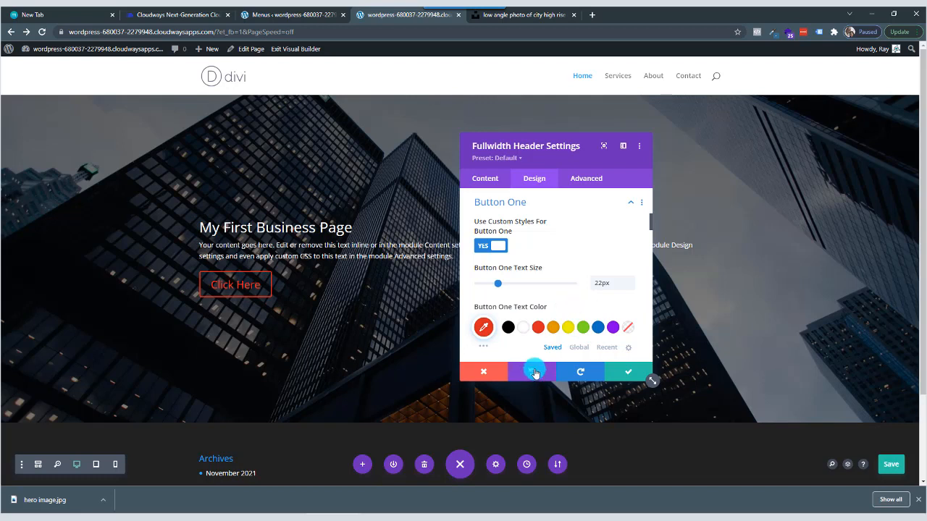
left_click(534, 373)
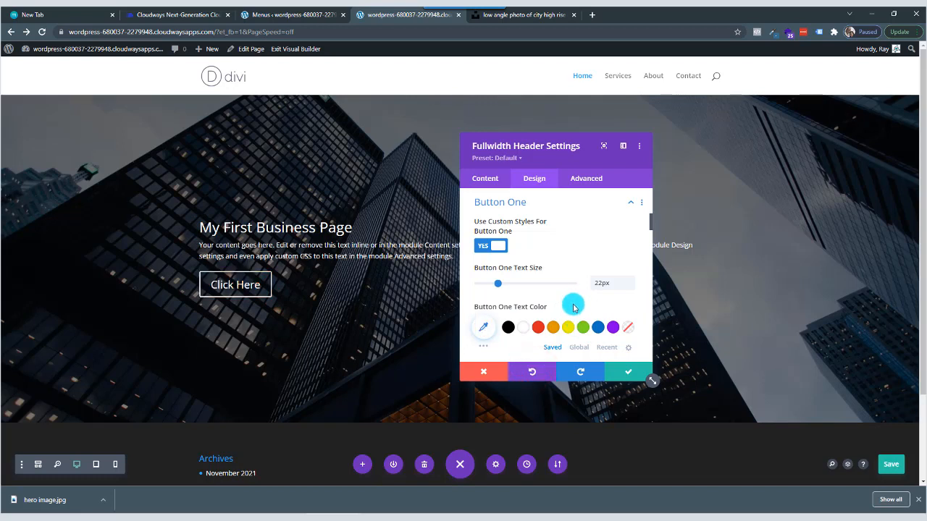
Give Button One the saved blue as its background color and set its border width to 0px.
scroll(572, 308, "down", 2)
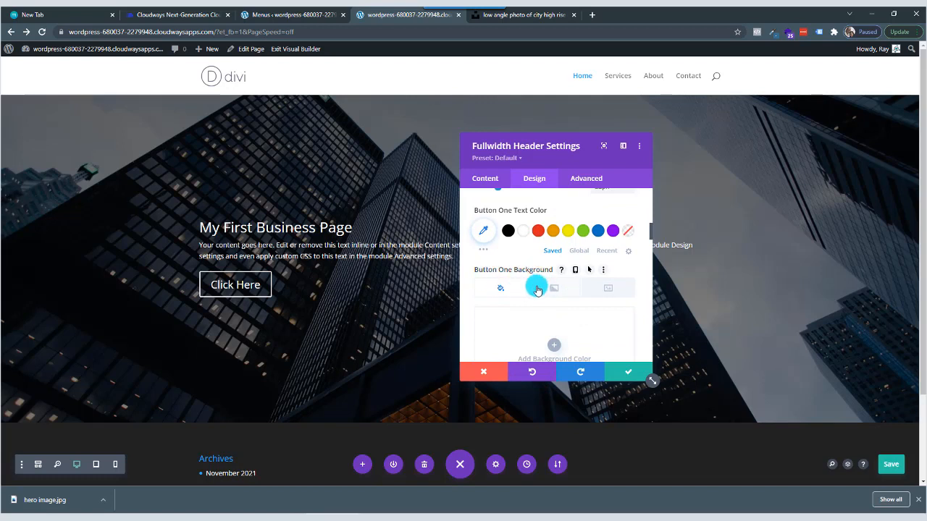
scroll(537, 291, "down", 1)
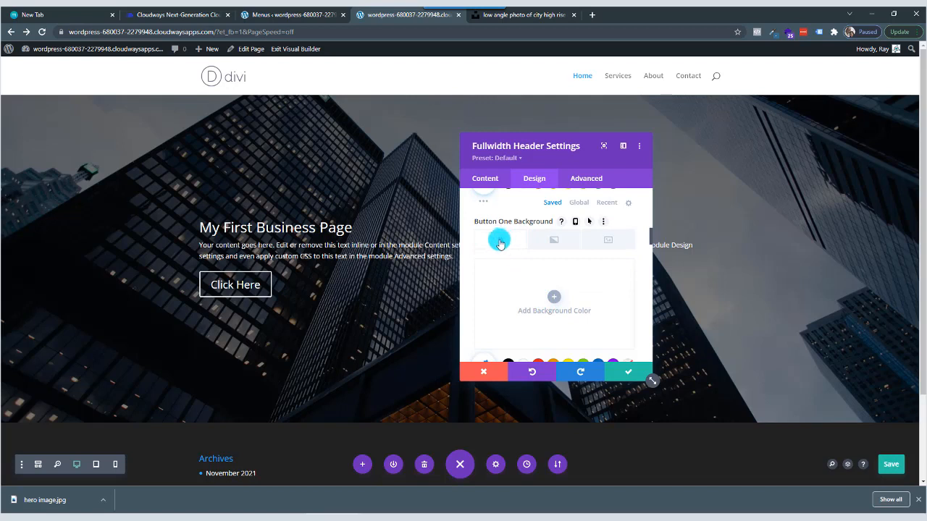
left_click(537, 301)
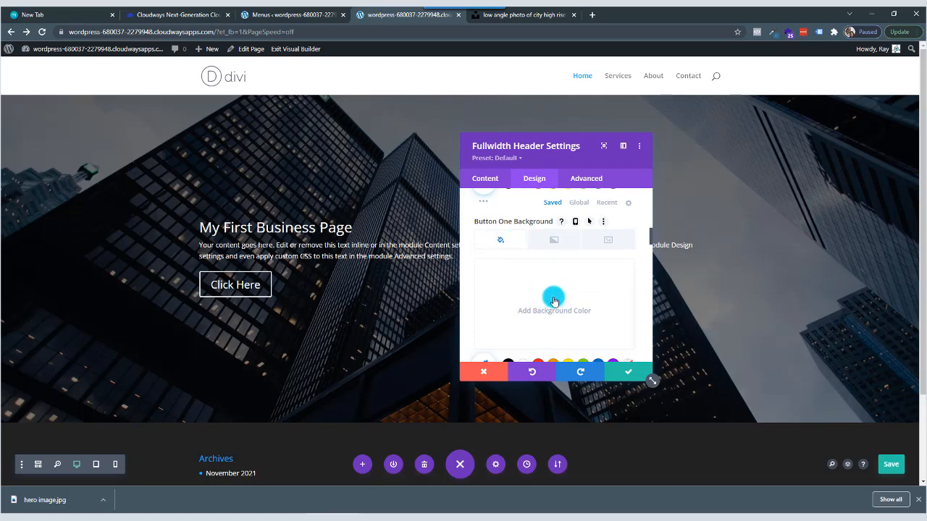
left_click(554, 297)
scroll(543, 299, "down", 2)
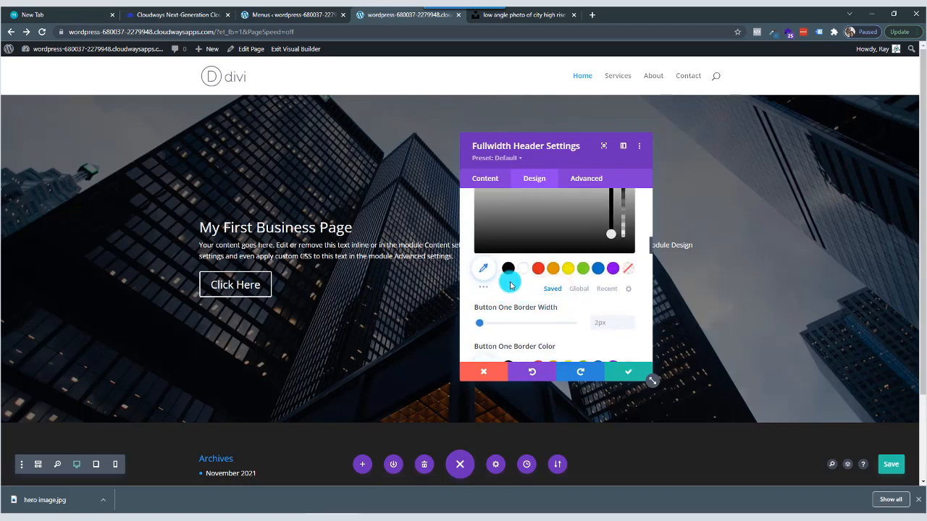
left_click(598, 271)
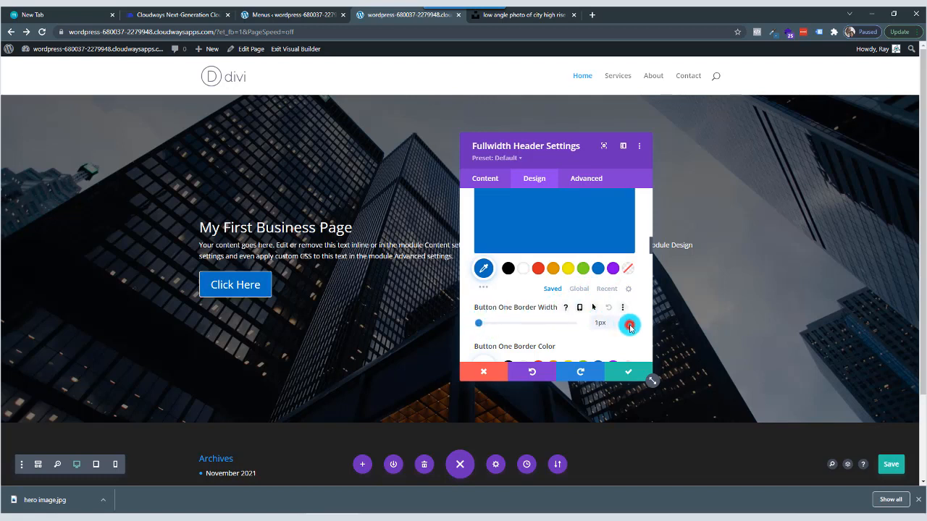
left_click(630, 326)
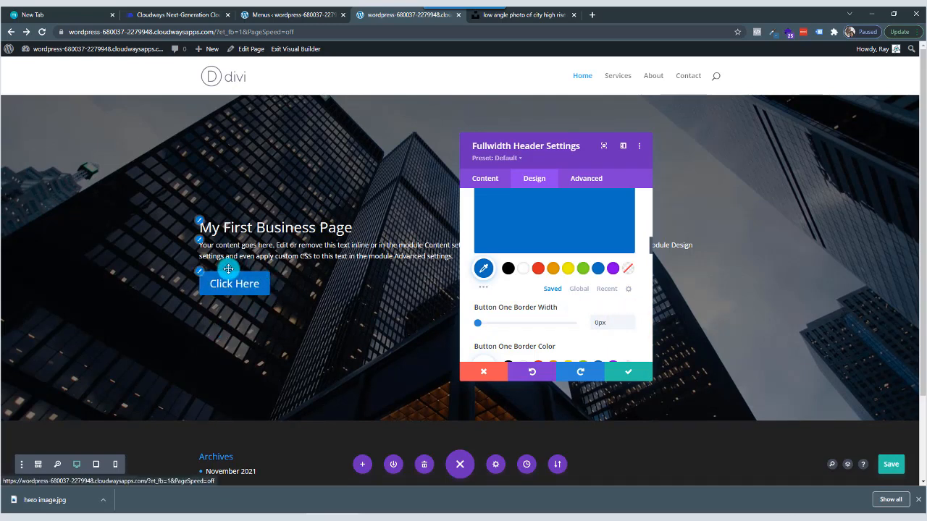
Try a wide letter spacing of 50px on Button One.
scroll(550, 268, "down", 2)
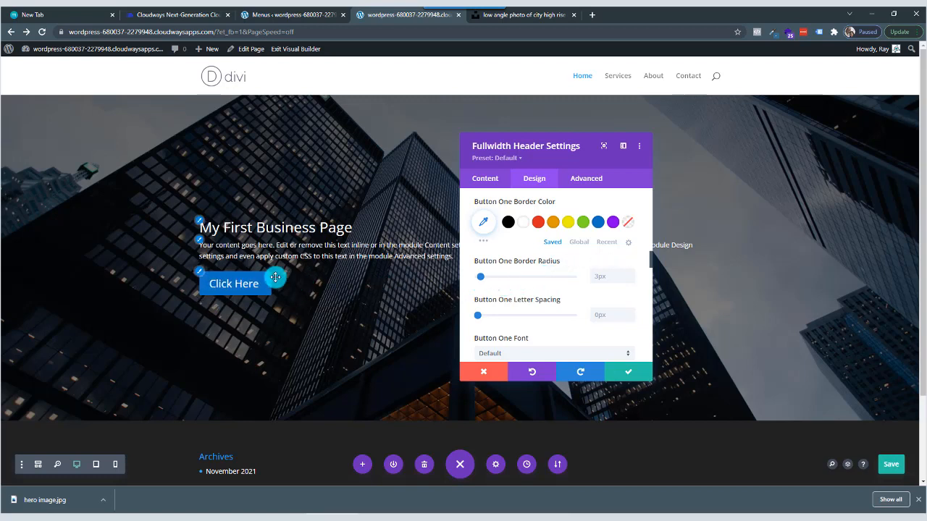
left_click(567, 317)
type("52")
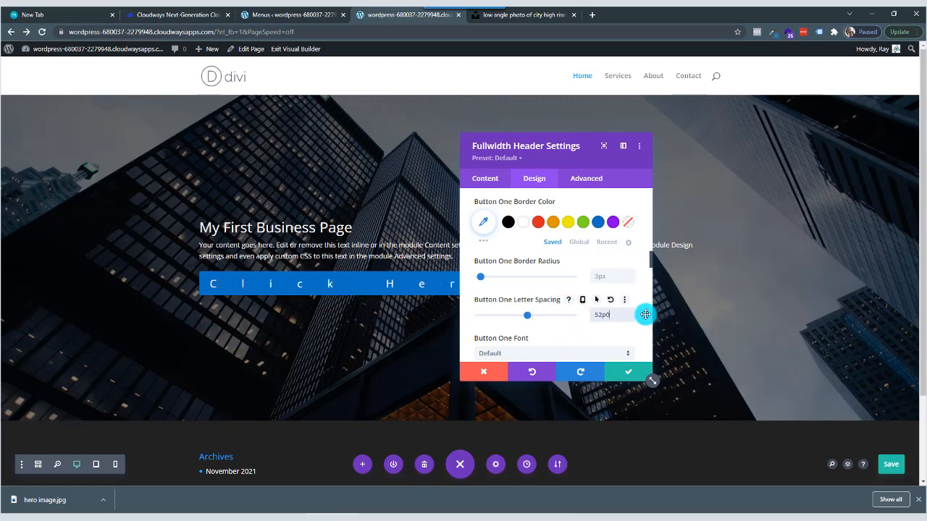
left_click_drag(611, 313, 580, 313)
type("50")
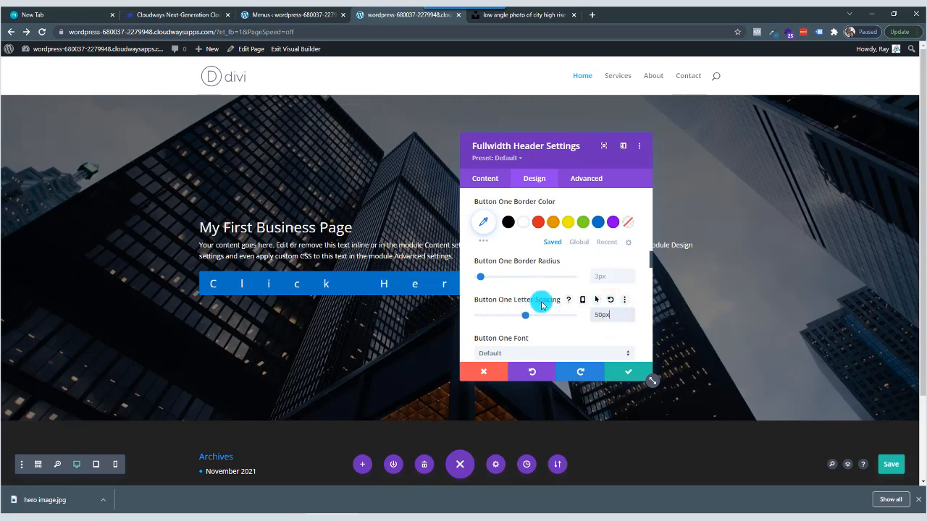
Set Button One's letter spacing to 2px.
left_click(612, 314)
left_click_drag(612, 314, 586, 316)
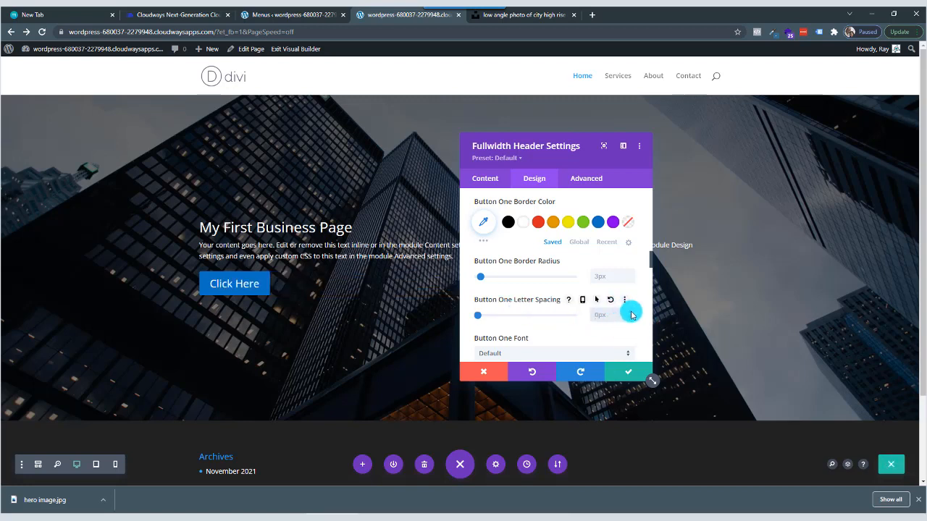
left_click(630, 313)
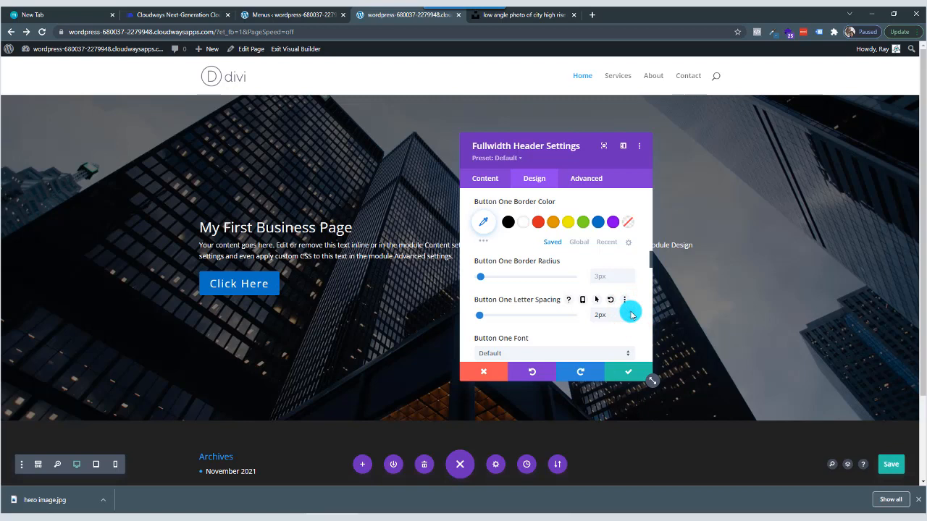
Set Button One's font to Poppins and its font weight to Ultra Bold.
scroll(615, 308, "down", 1)
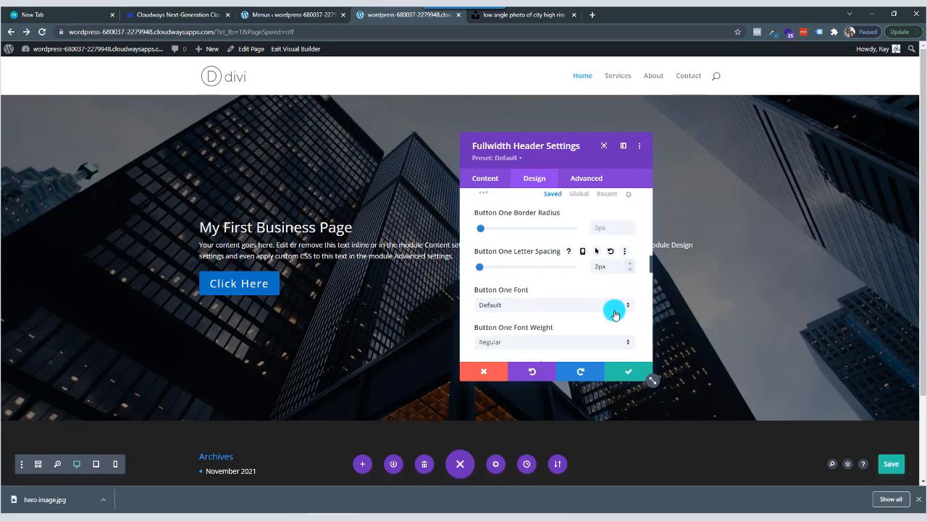
left_click(519, 305)
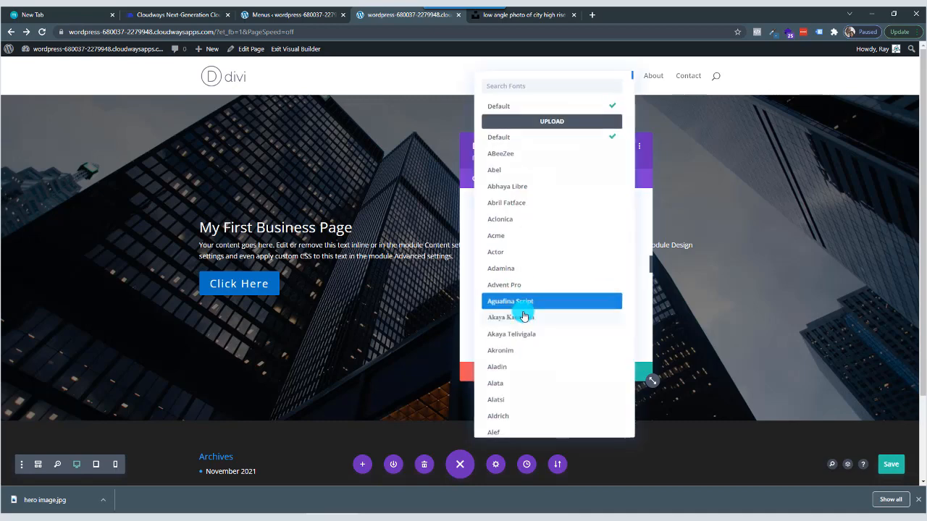
left_click(514, 87)
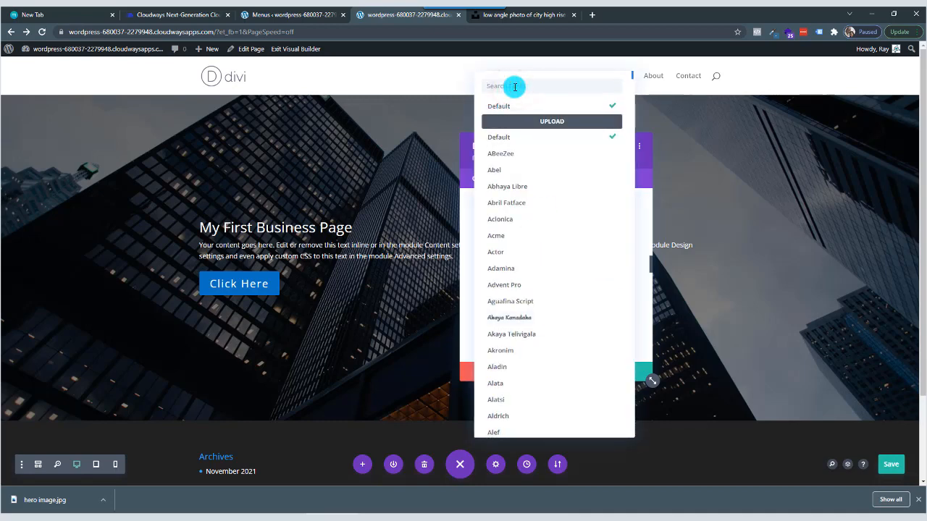
type("popp")
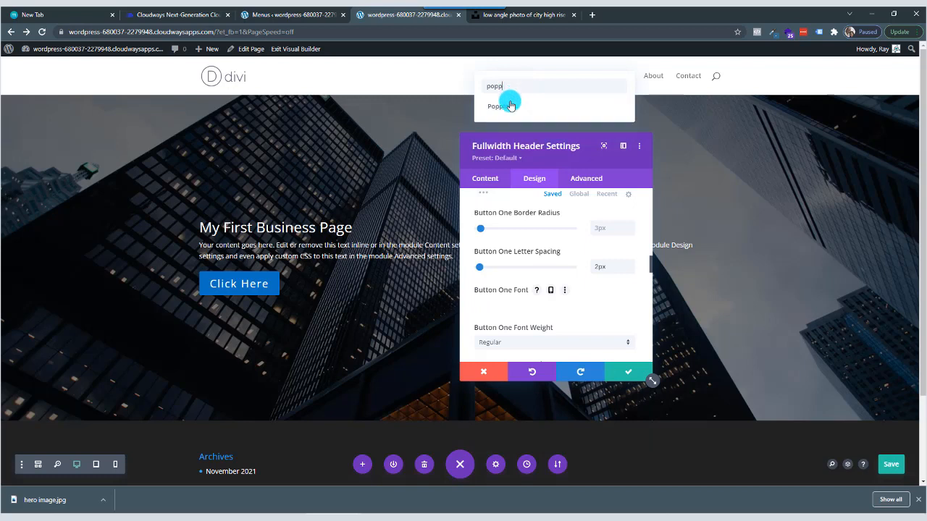
left_click(510, 106)
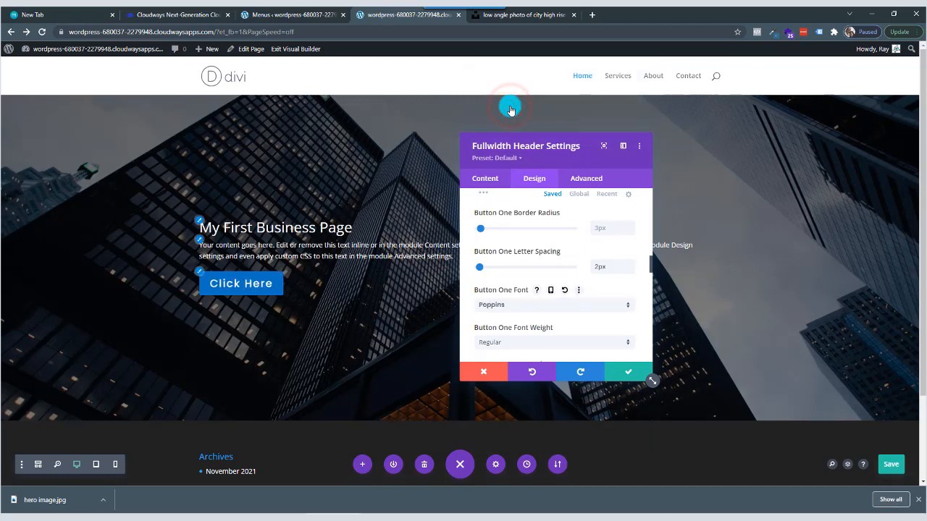
left_click(538, 344)
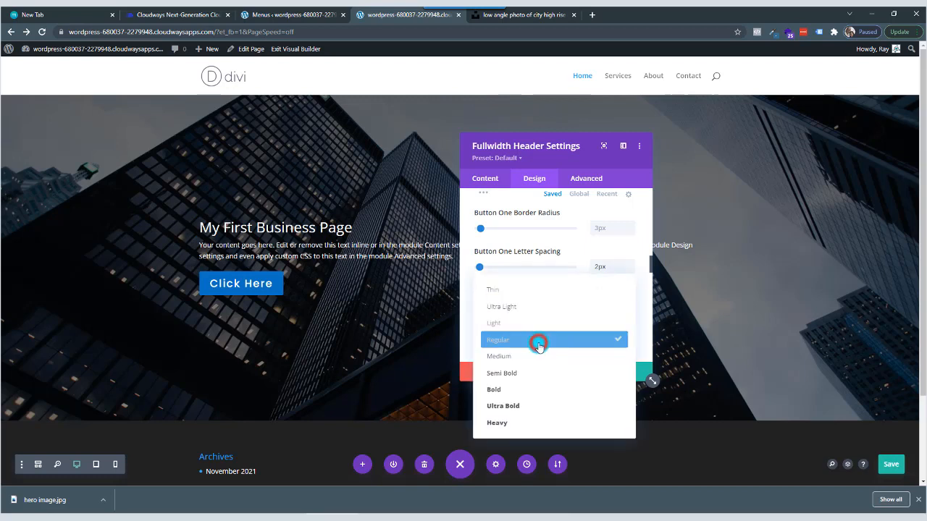
left_click(532, 405)
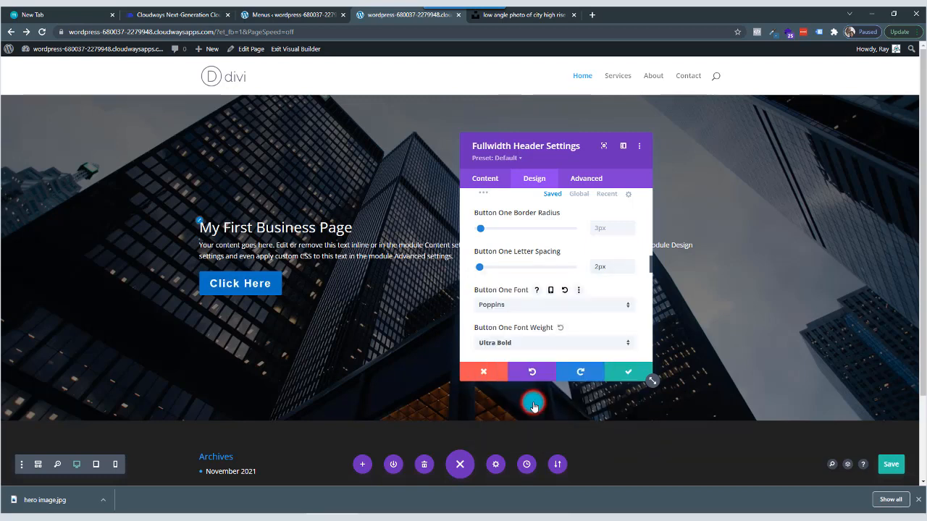
Try the Light font weight on Button One, and set the weight to Medium.
left_click(532, 346)
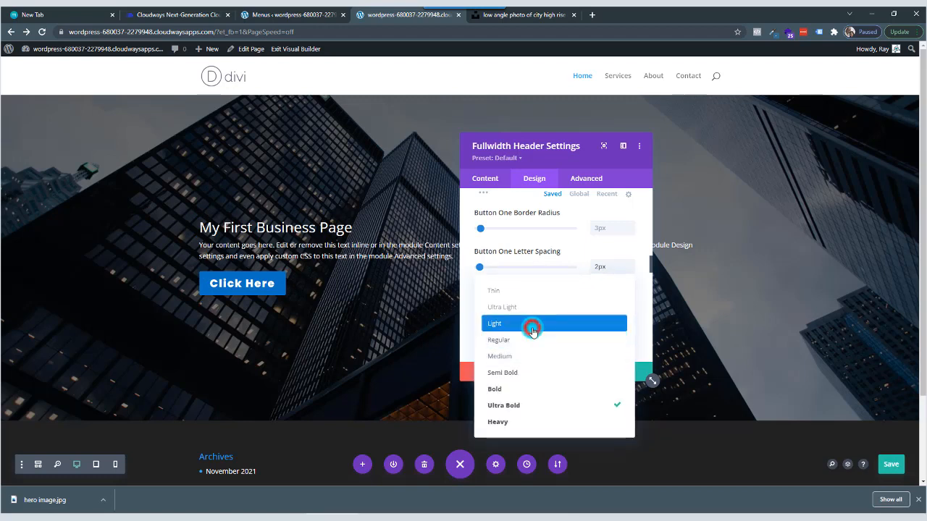
left_click(532, 329)
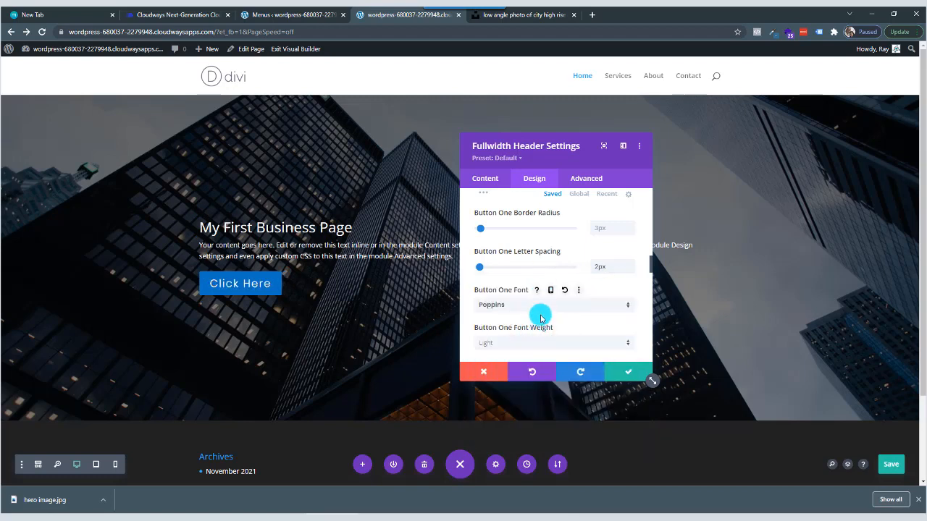
left_click(541, 341)
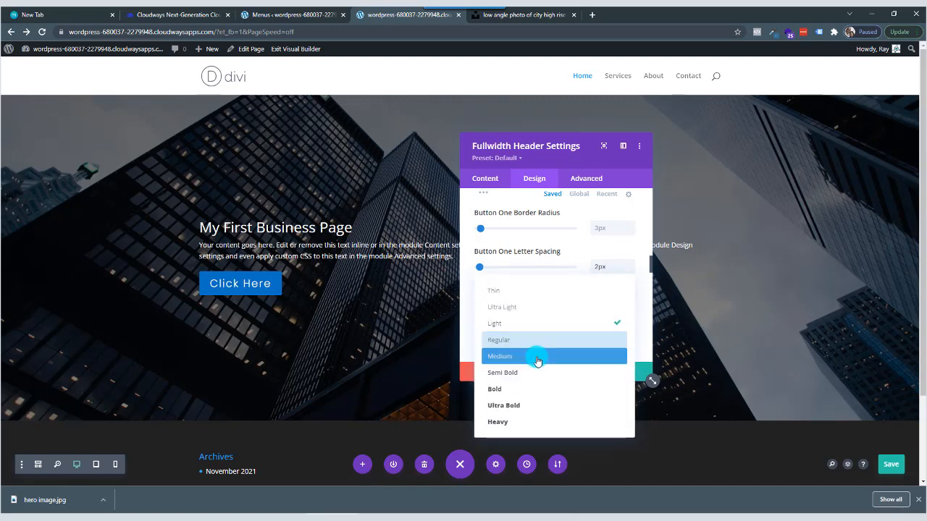
left_click(537, 357)
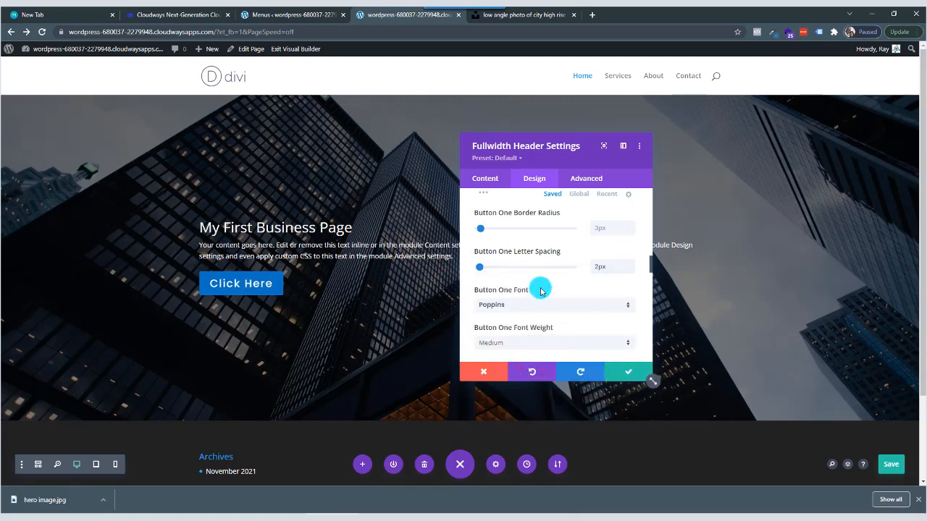
Give Button One's text the small caps font style and save the Fullwidth Header settings.
scroll(541, 288, "down", 2)
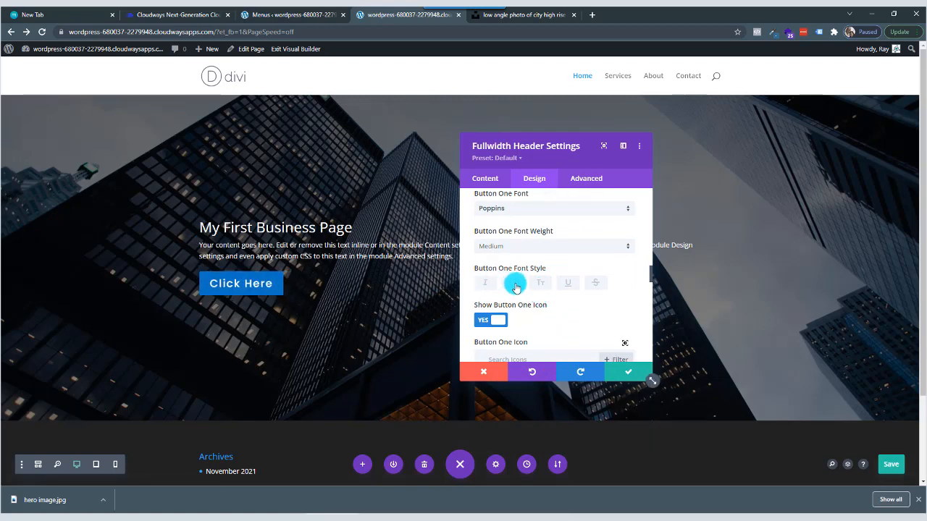
left_click(514, 284)
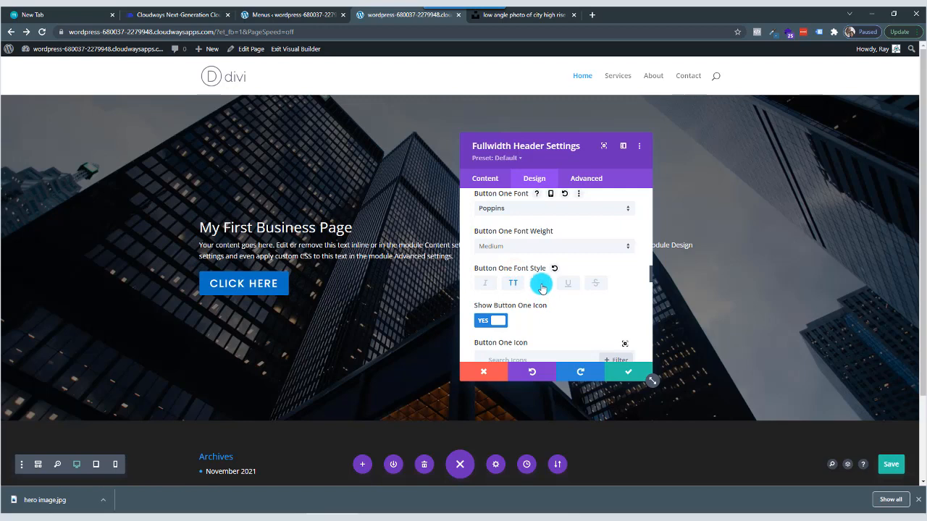
left_click(541, 284)
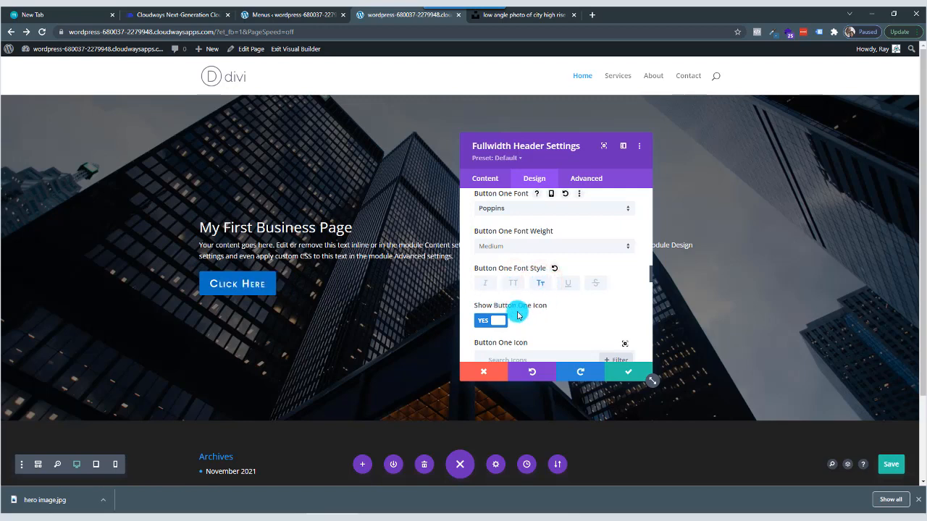
scroll(540, 308, "down", 1)
scroll(531, 289, "up", 2)
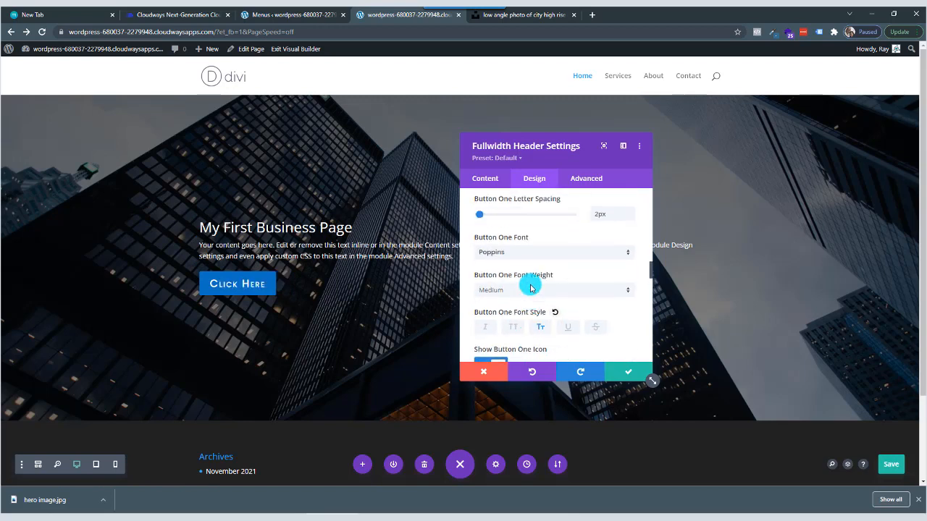
scroll(530, 289, "up", 5)
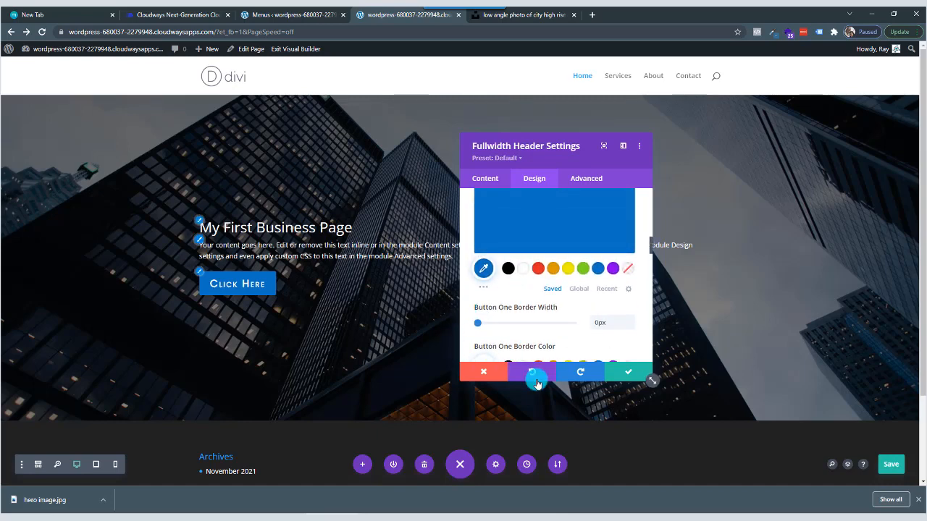
left_click(625, 372)
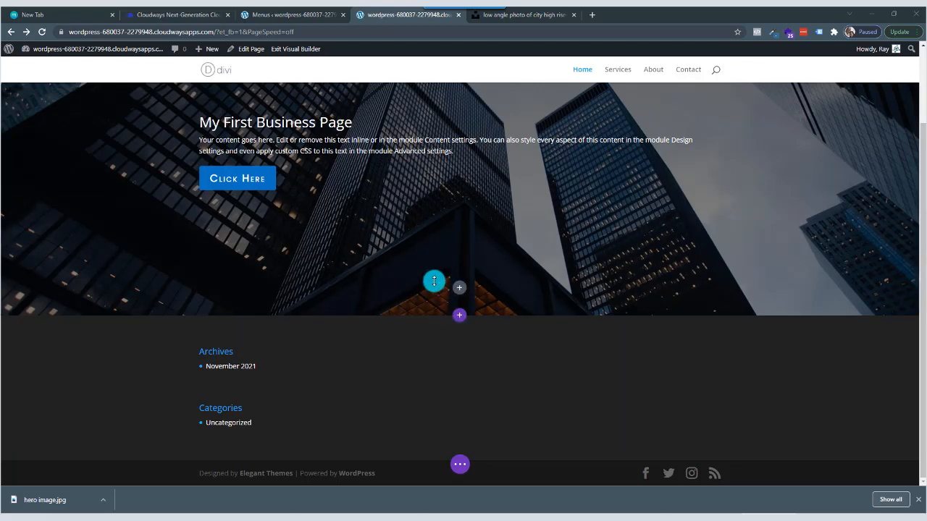
Add a regular section below the fullwidth header with a row of three equal columns, without inserting a module yet.
left_click(459, 316)
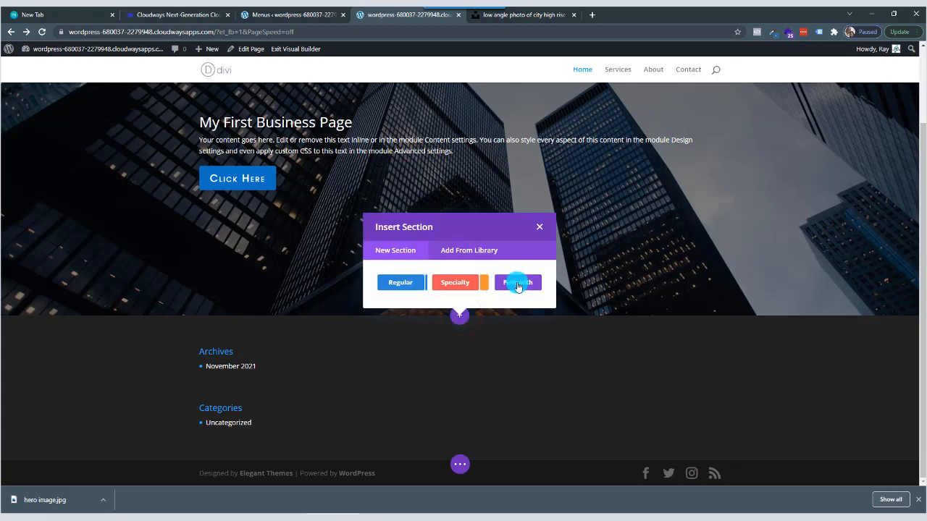
left_click(404, 287)
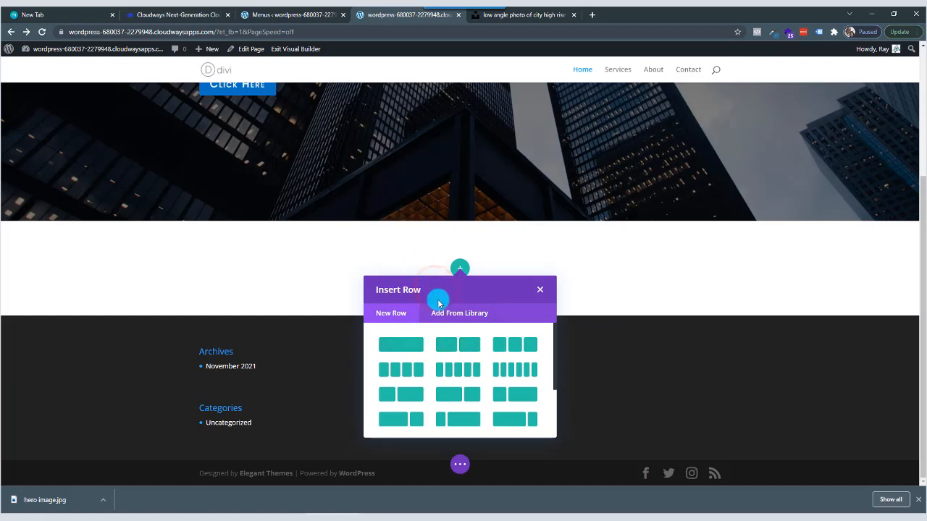
left_click(515, 347)
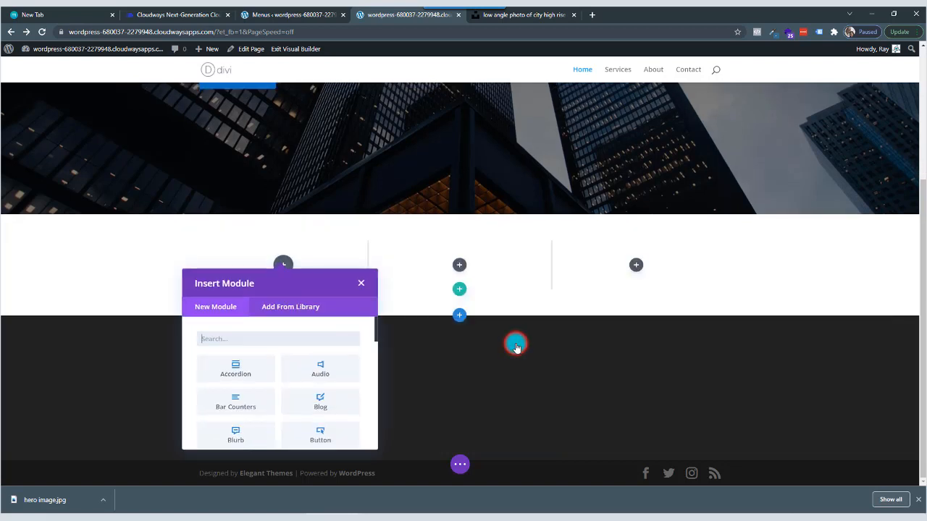
left_click(359, 285)
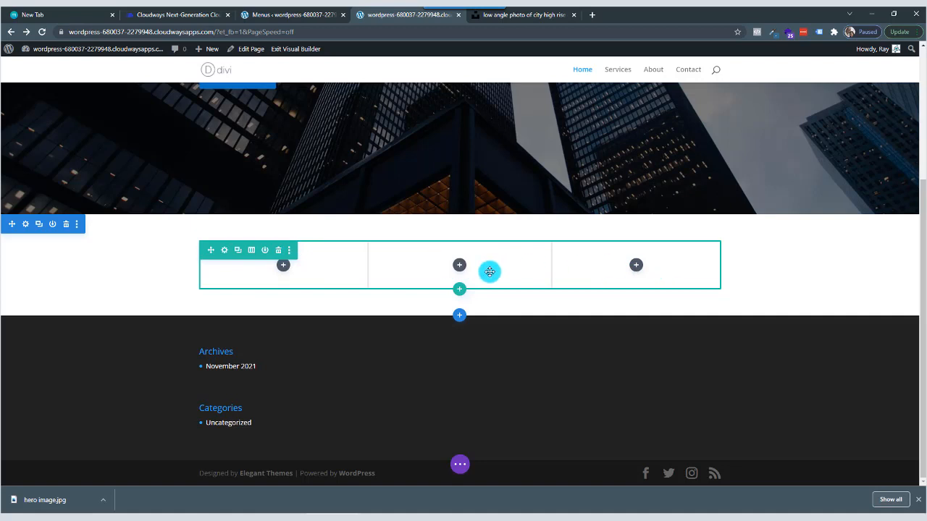
Look through the available modules for the row's first column and insert a Blurb module there.
left_click(283, 269)
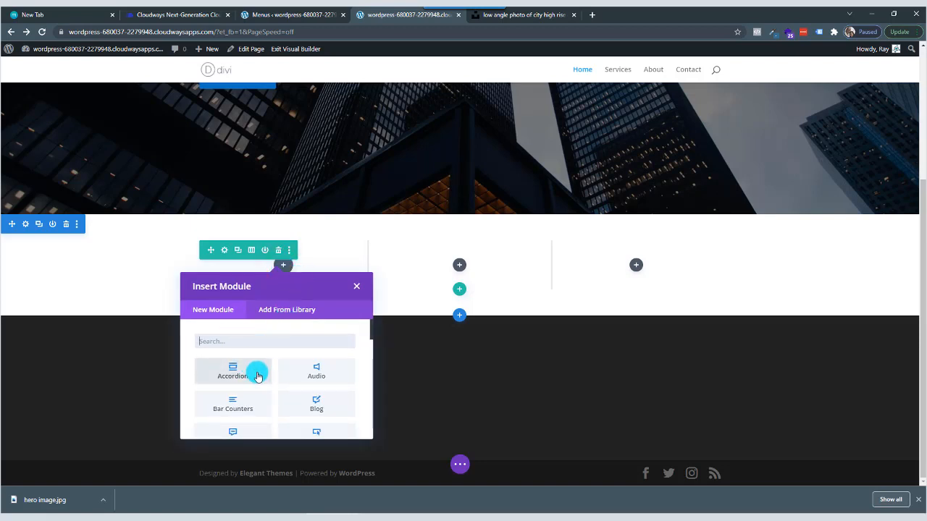
scroll(292, 376, "down", 1)
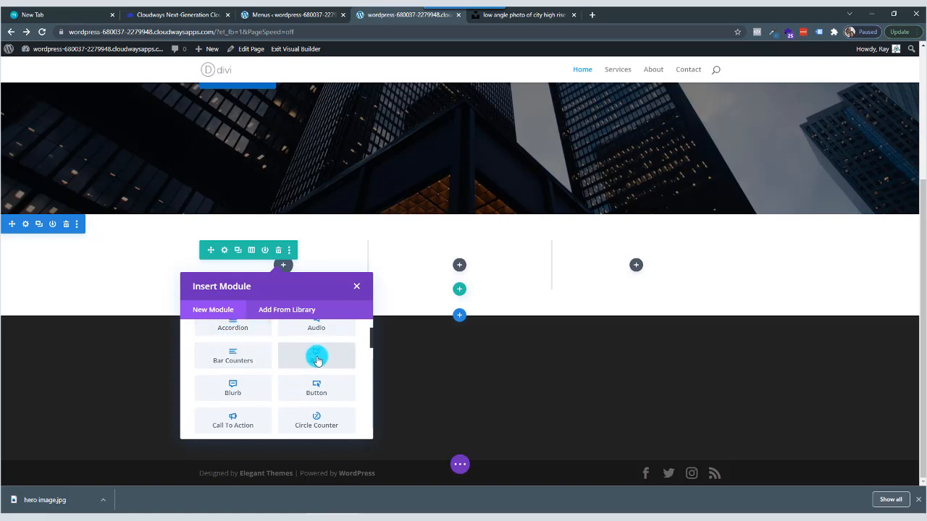
scroll(316, 382, "down", 1)
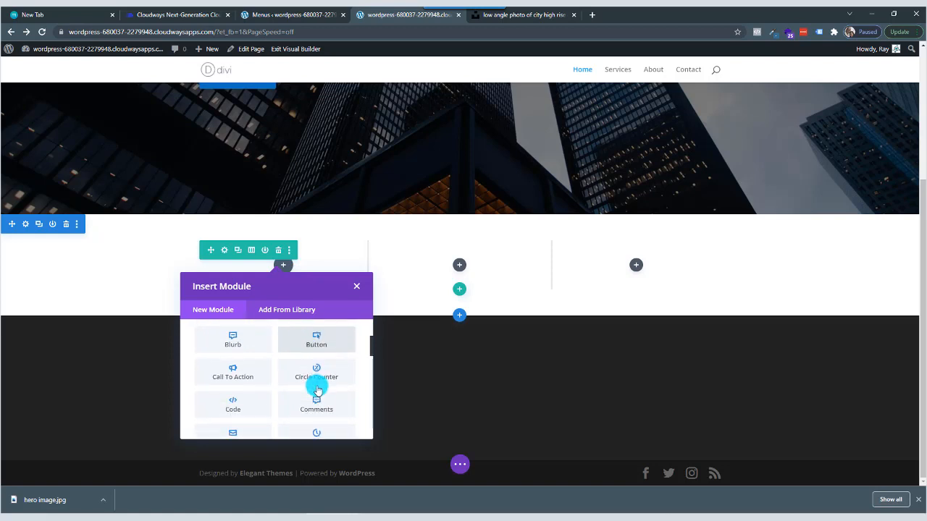
scroll(317, 391, "down", 1)
scroll(324, 367, "down", 1)
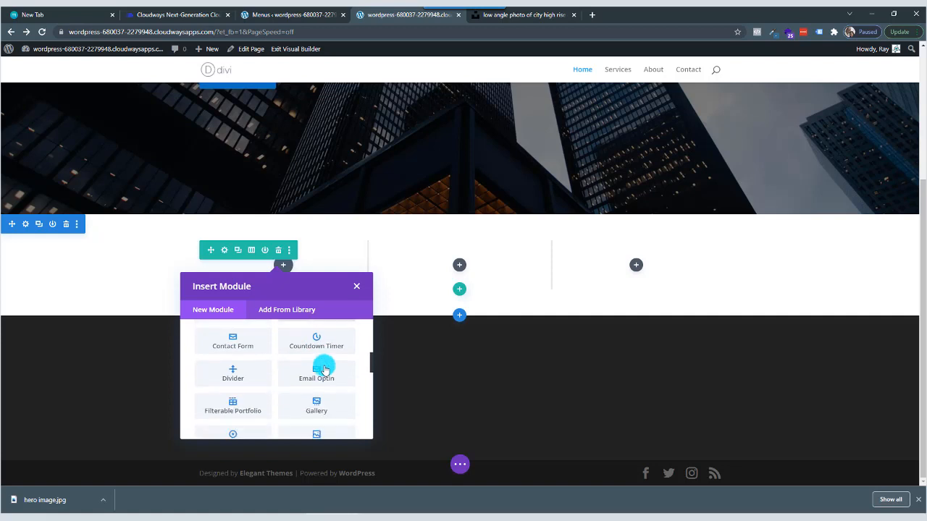
scroll(291, 390, "down", 2)
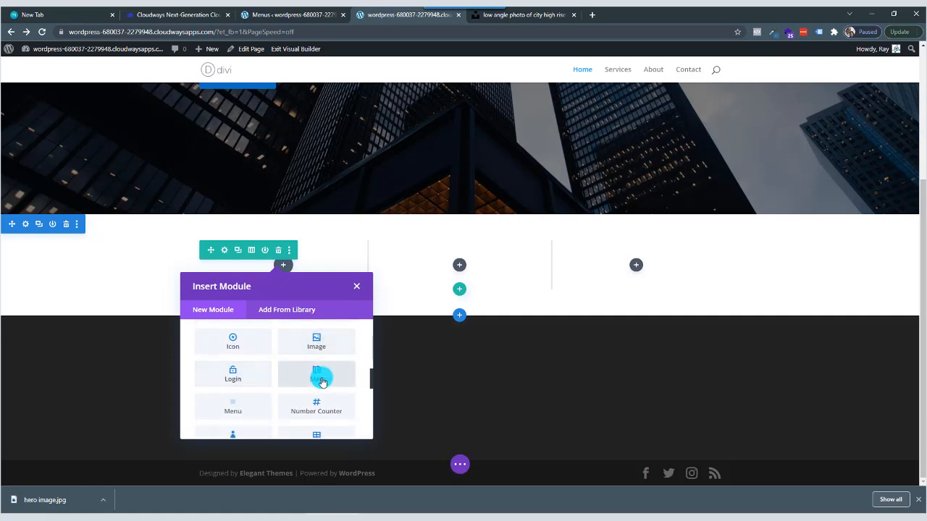
scroll(307, 393, "down", 3)
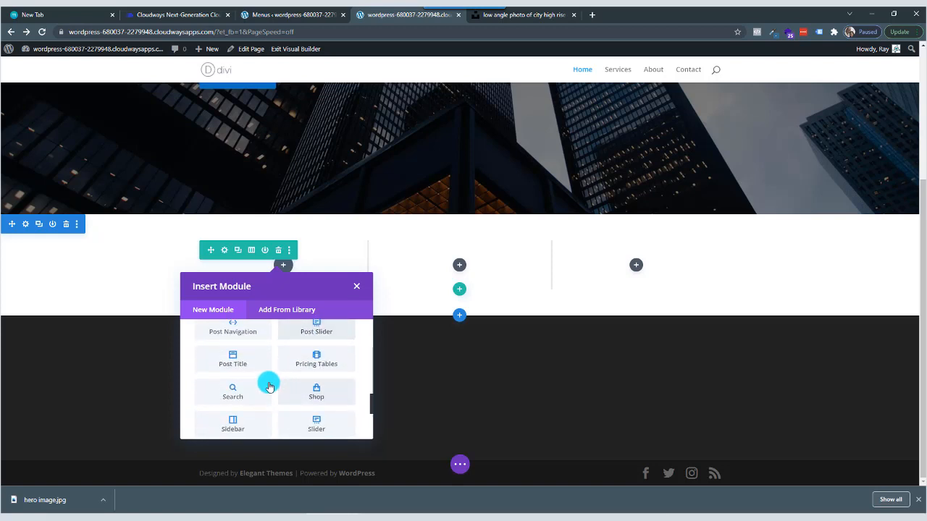
scroll(274, 371, "up", 3)
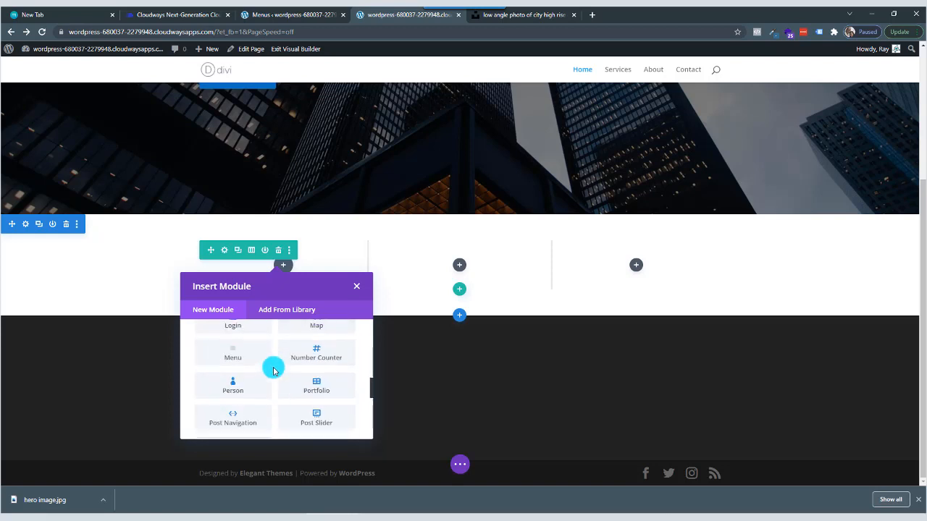
scroll(273, 370, "up", 8)
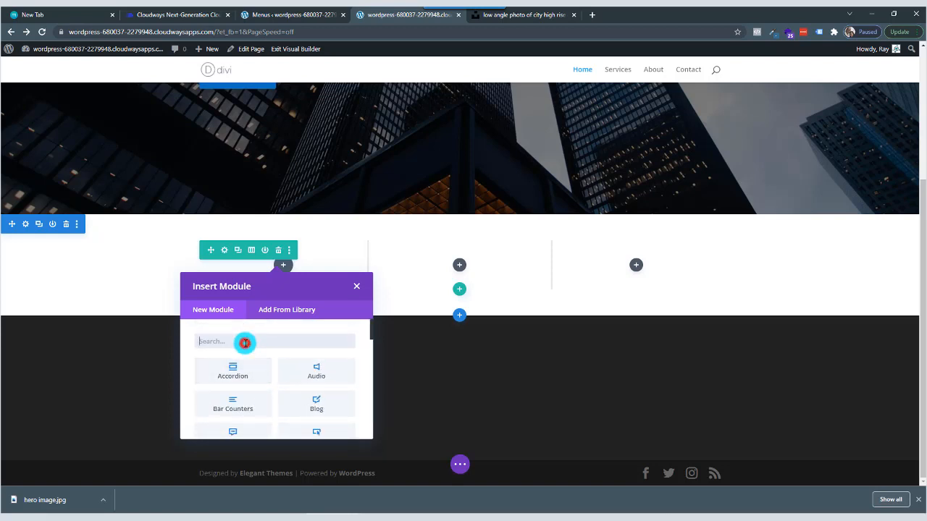
type("blur")
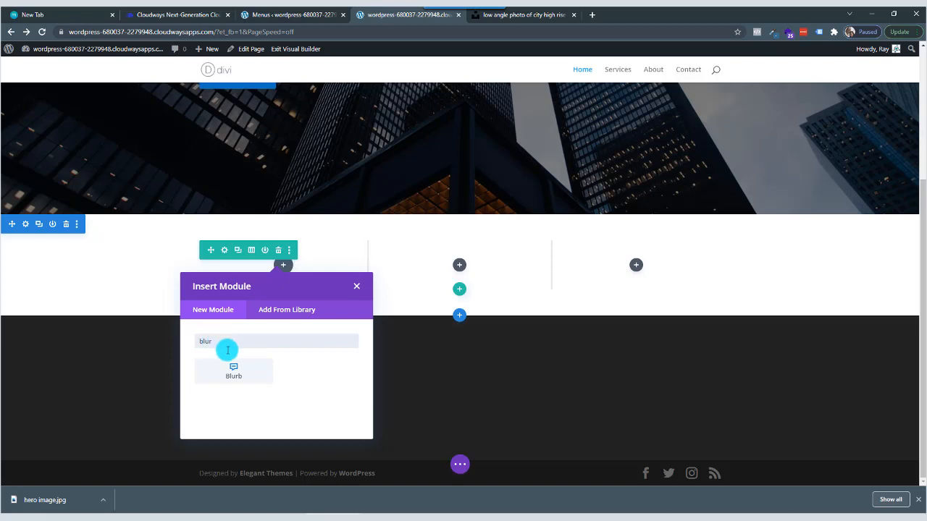
left_click(237, 370)
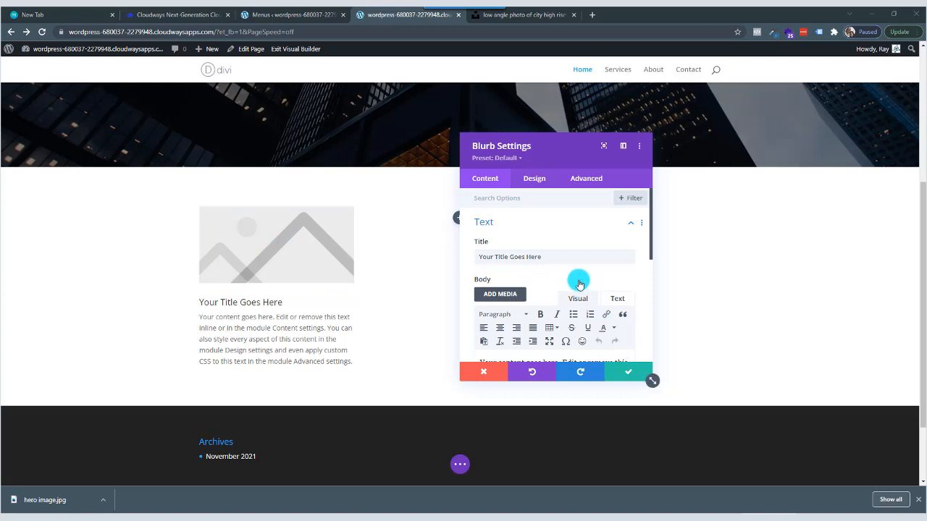
Try a circled double left arrow icon in place of the blurb's image, and undo the icon changes.
scroll(577, 281, "down", 5)
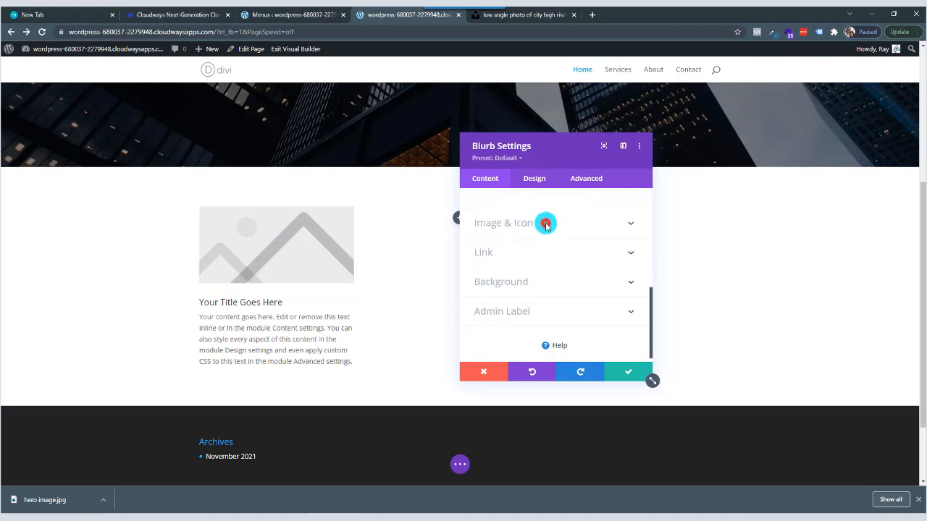
left_click(546, 229)
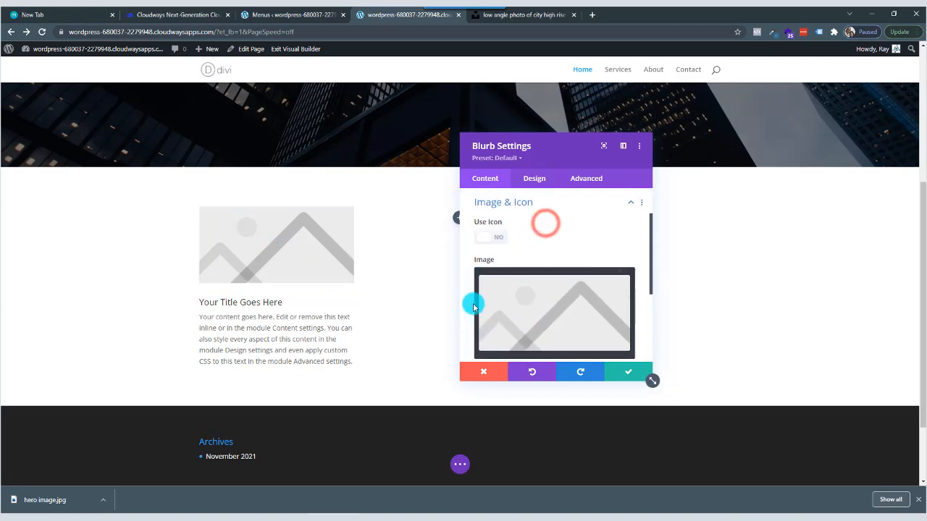
left_click(488, 238)
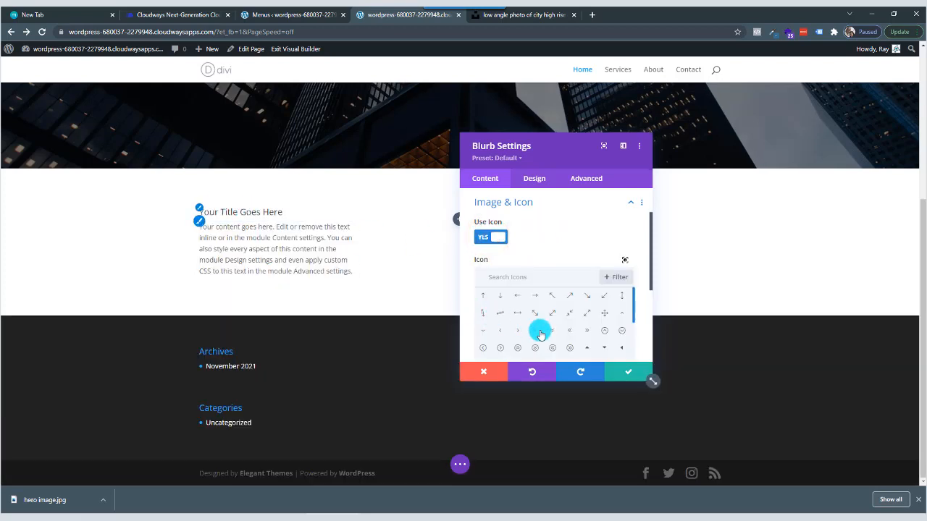
left_click(552, 349)
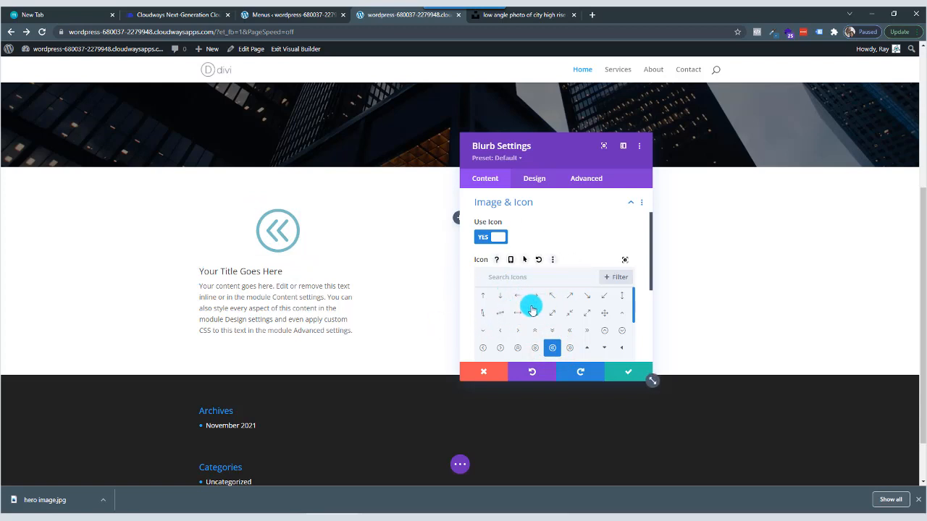
left_click(529, 372)
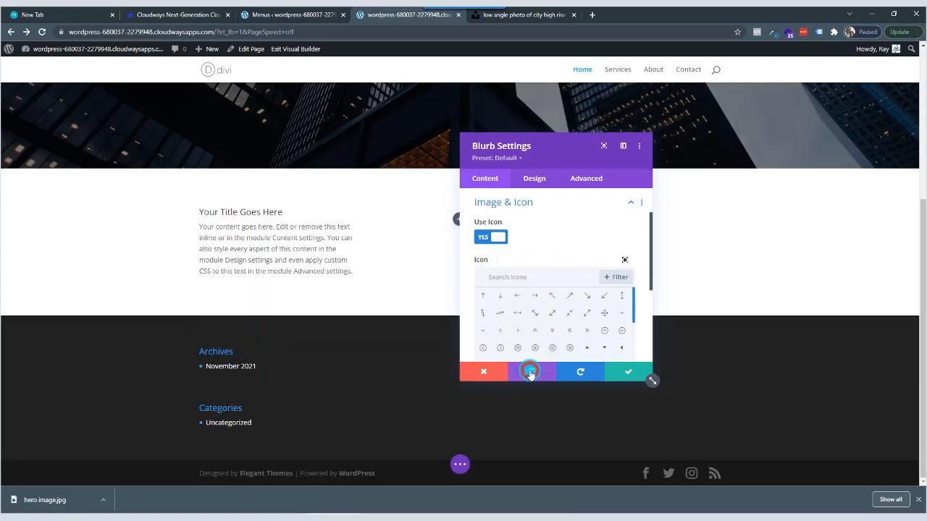
left_click(530, 372)
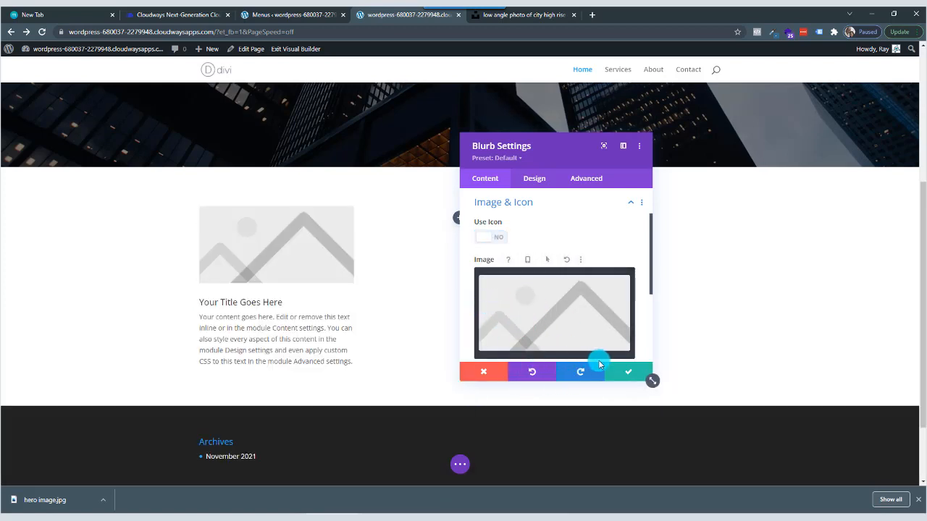
Save the blurb's settings with the placeholder image and default text.
left_click(629, 372)
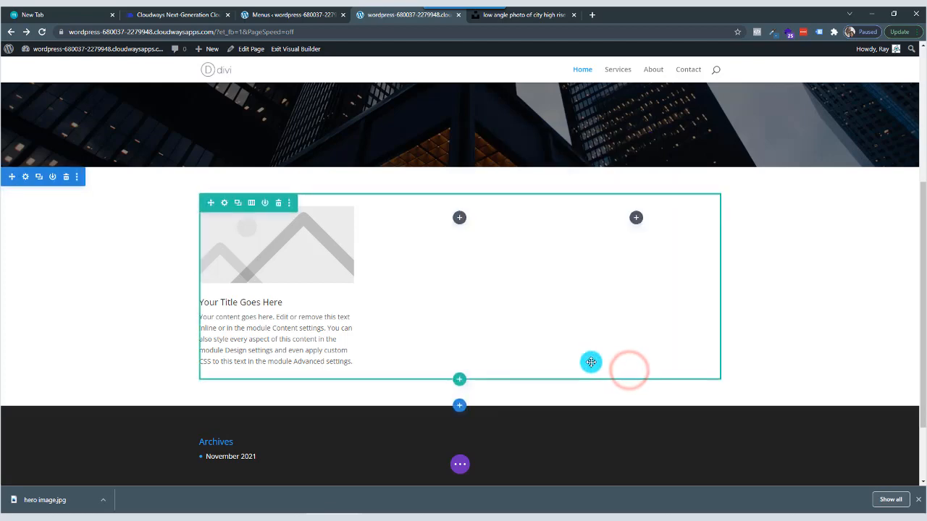
Switch to Unsplash, return to the business photo results, and preview the photo of hands holding a light bulb.
left_click(543, 15)
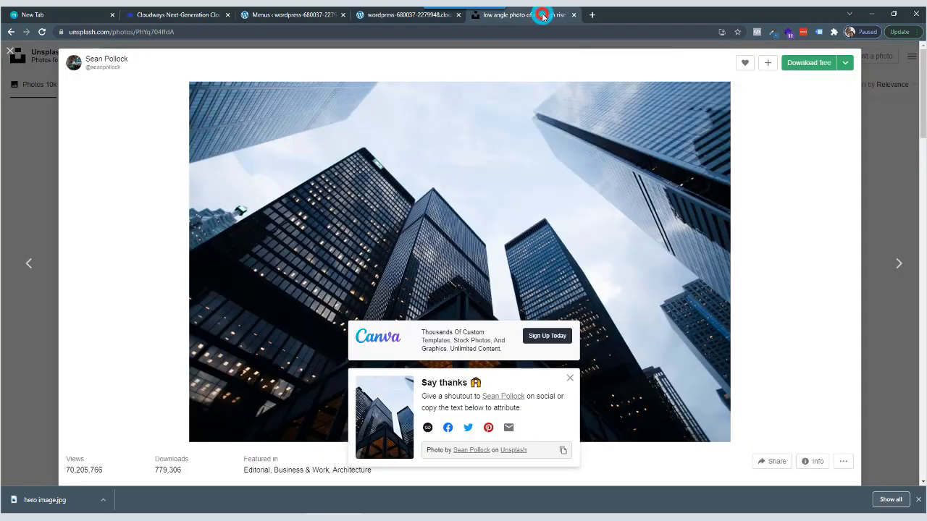
left_click(883, 138)
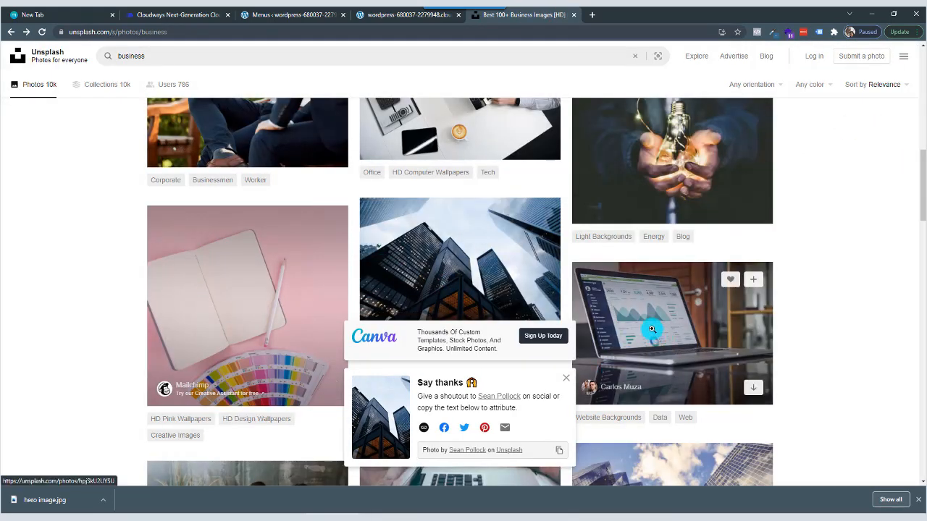
scroll(651, 329, "up", 1)
left_click(656, 187)
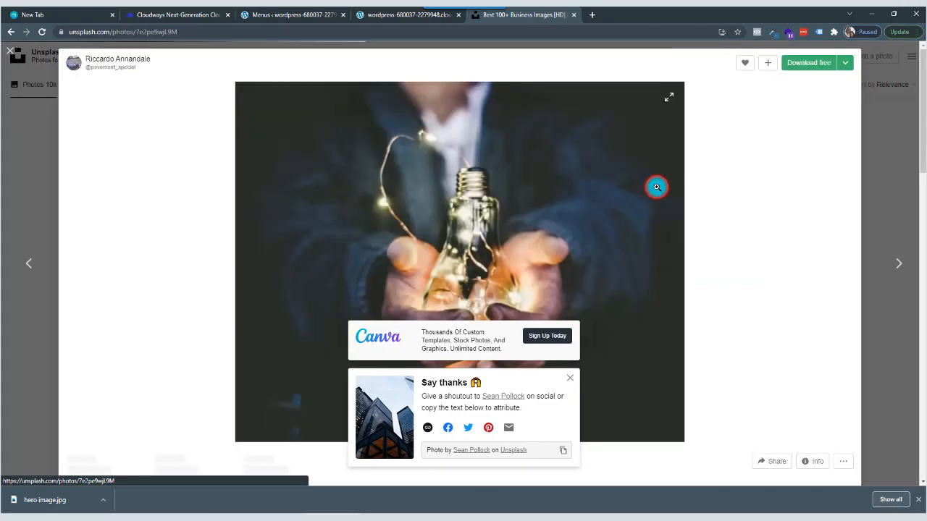
left_click(873, 187)
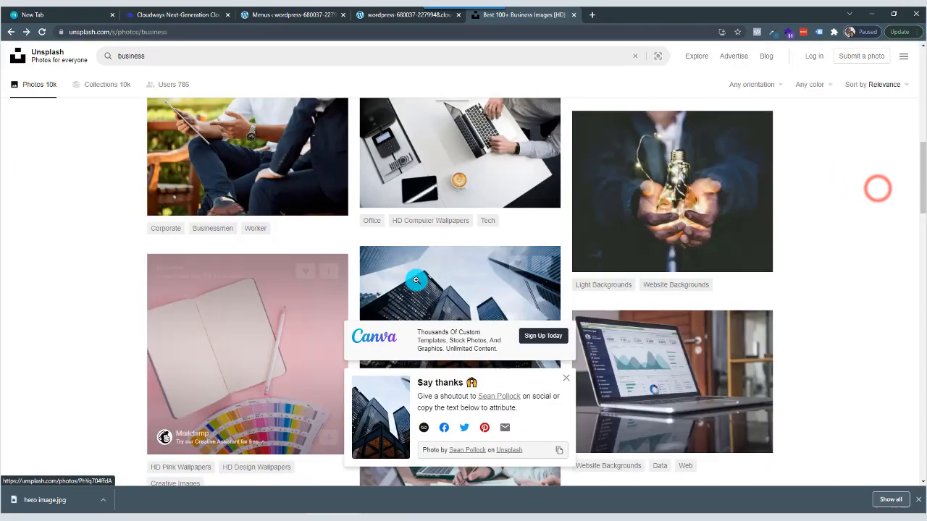
Download the photo of two men talking over a laptop in medium size (1920x1279) and save it as "feature image".
scroll(876, 186, "down", 4)
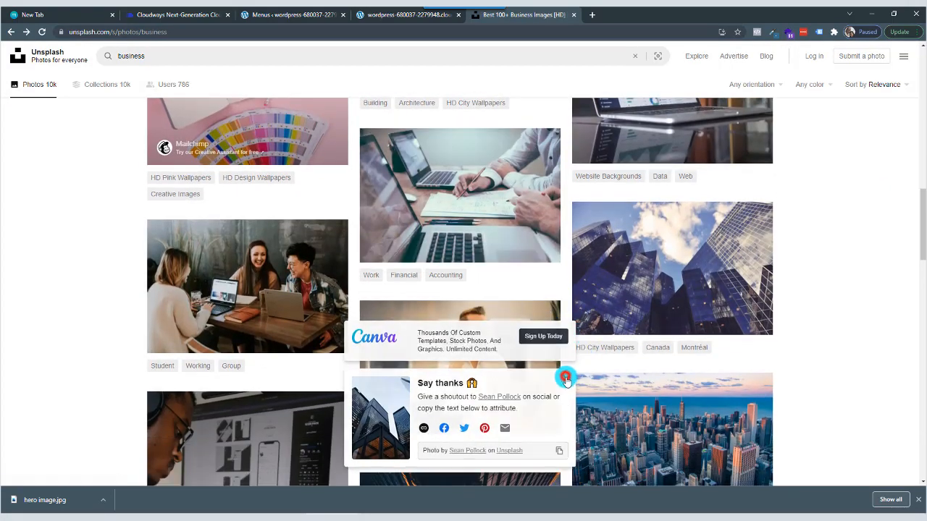
left_click(569, 375)
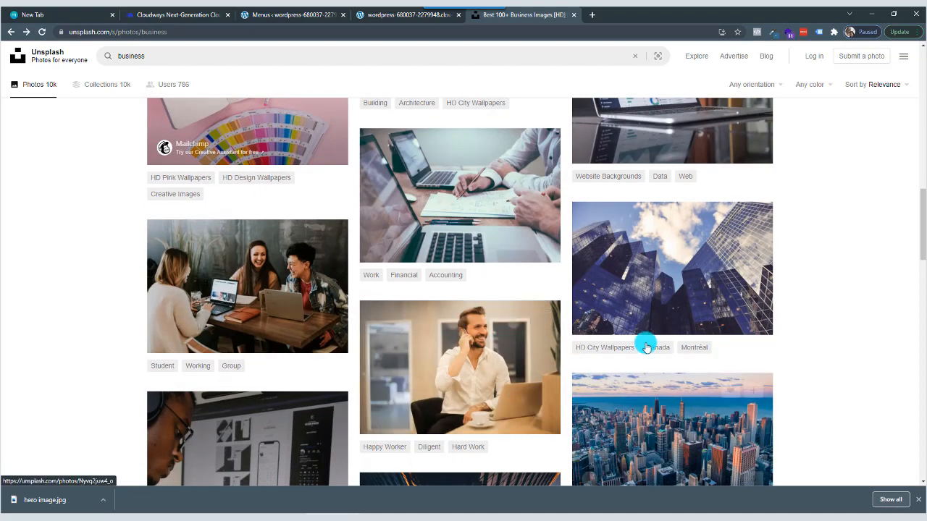
scroll(645, 341, "down", 3)
scroll(643, 341, "down", 3)
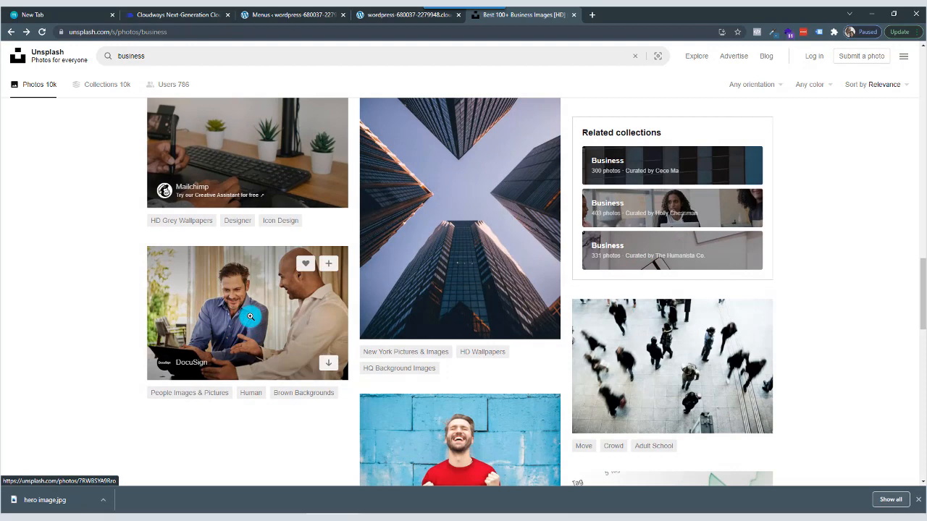
left_click(252, 316)
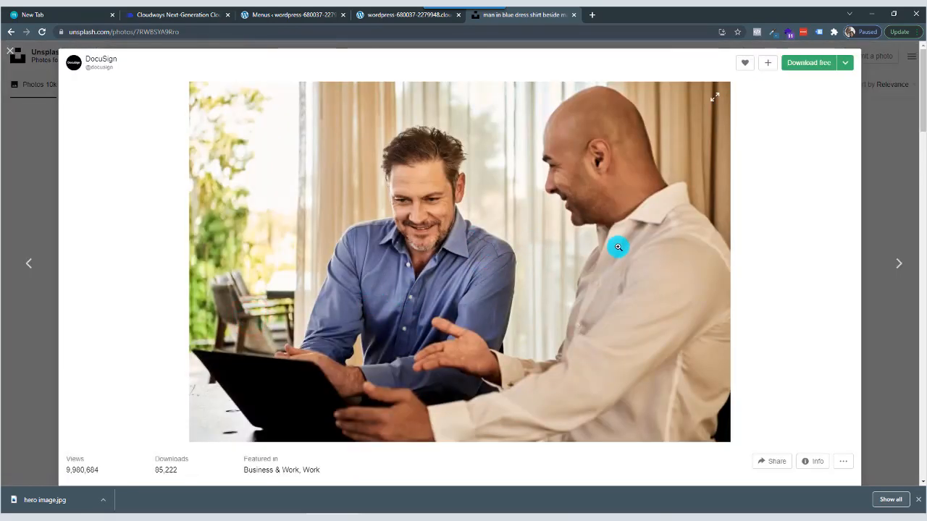
left_click(845, 63)
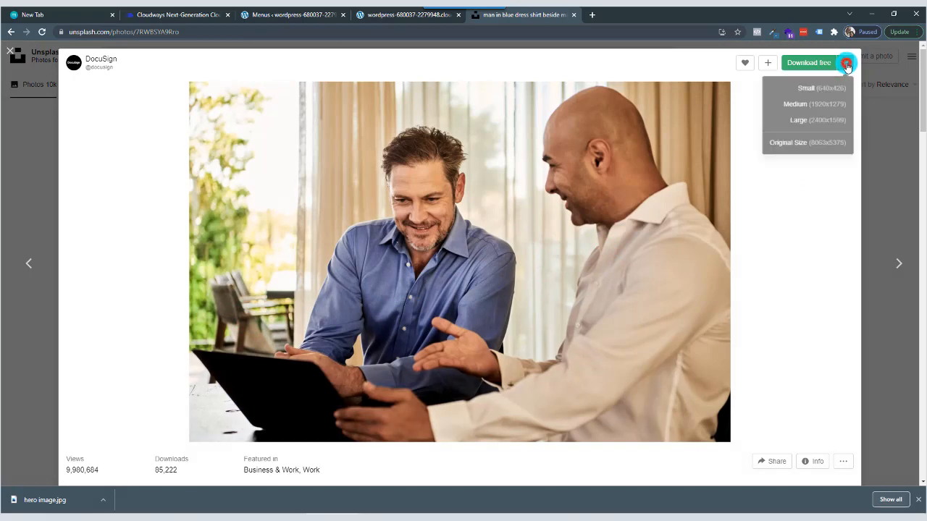
left_click(818, 109)
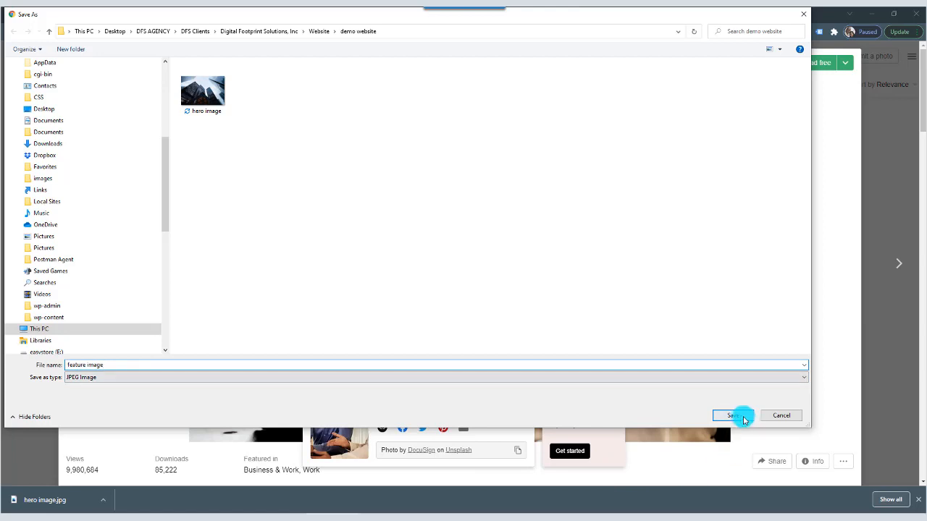
left_click(742, 416)
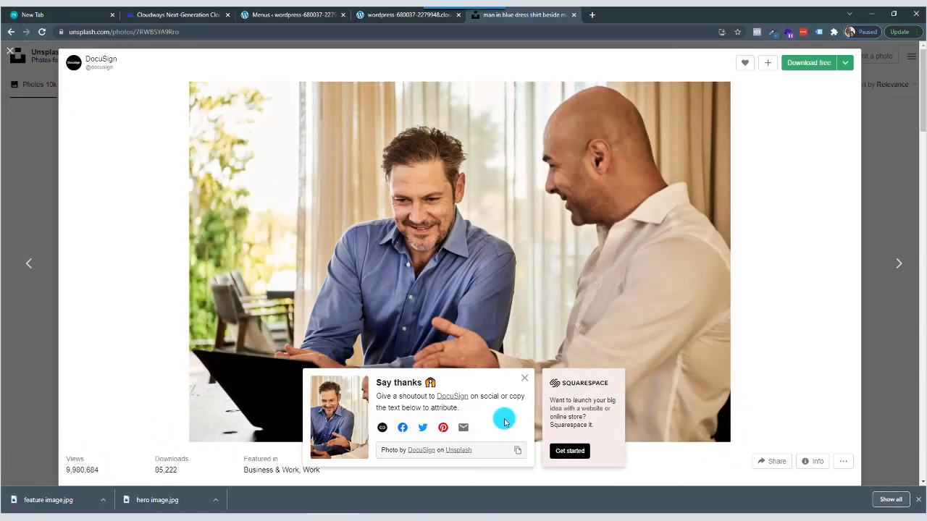
left_click(873, 119)
Browse more of the business photos and filter the results to landscape orientation.
scroll(587, 347, "down", 2)
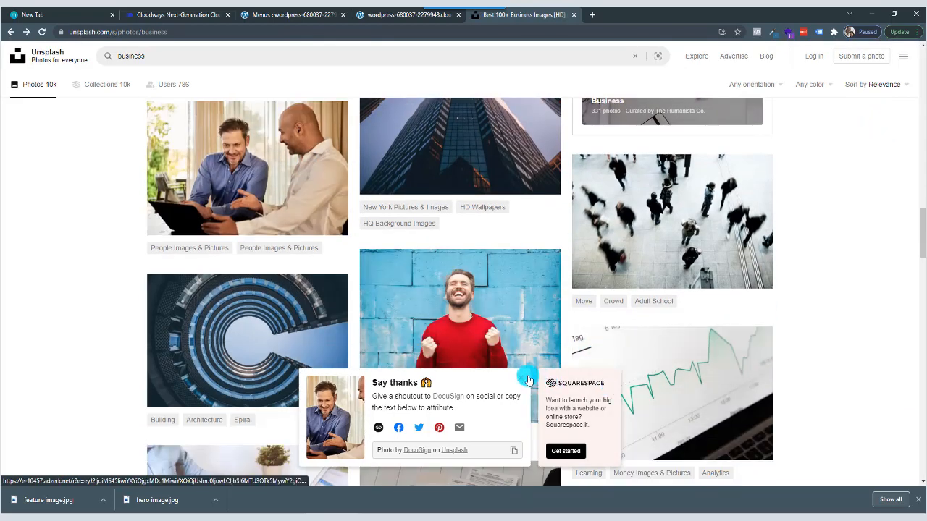
scroll(521, 355, "down", 3)
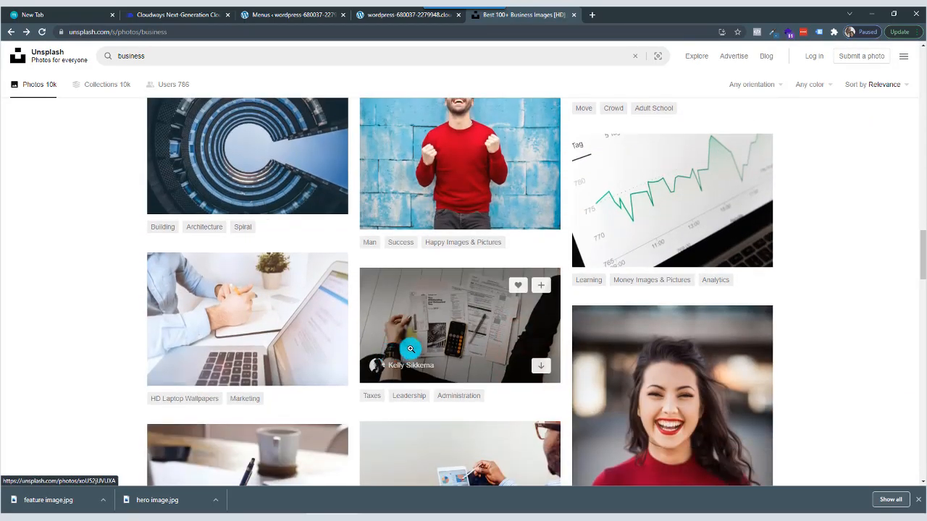
scroll(410, 349, "down", 3)
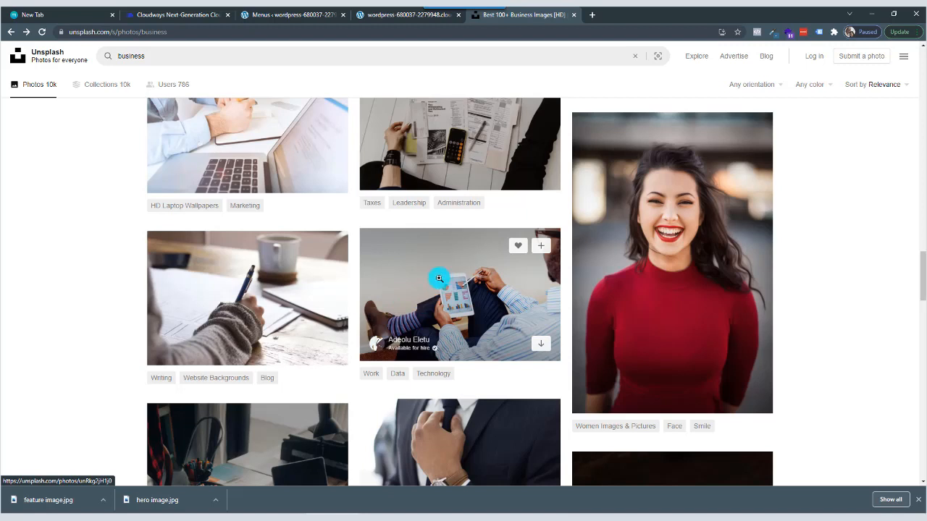
left_click(765, 84)
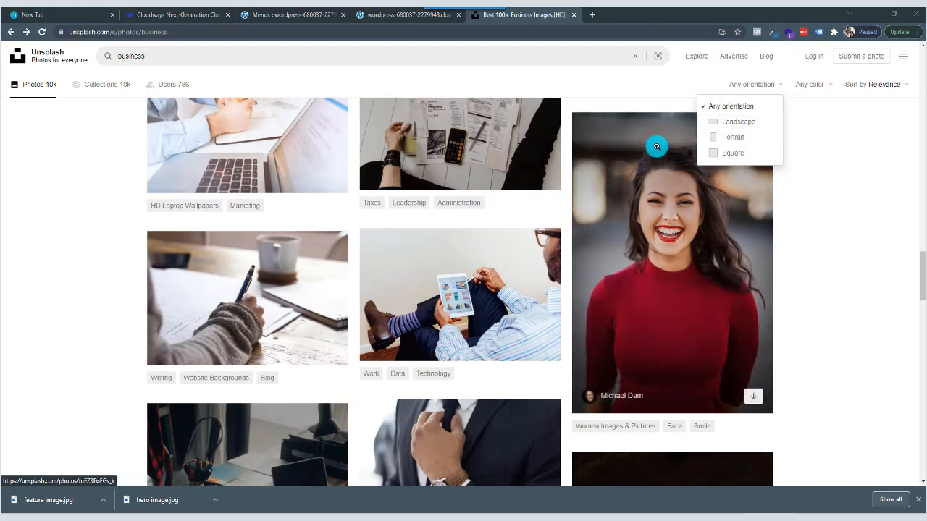
left_click(713, 127)
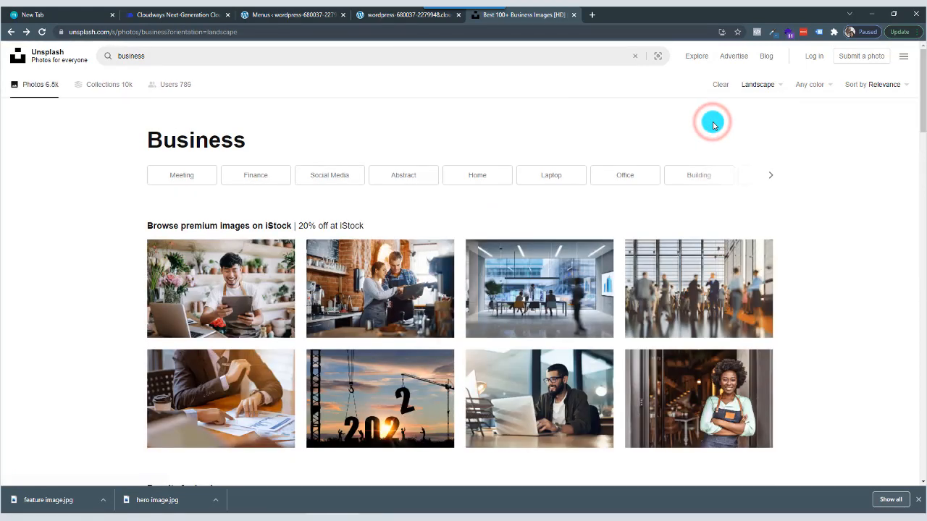
Download the photo of two people sitting on a bench with a tablet and save it as "feature image -1" in the demo website folder.
scroll(475, 319, "down", 3)
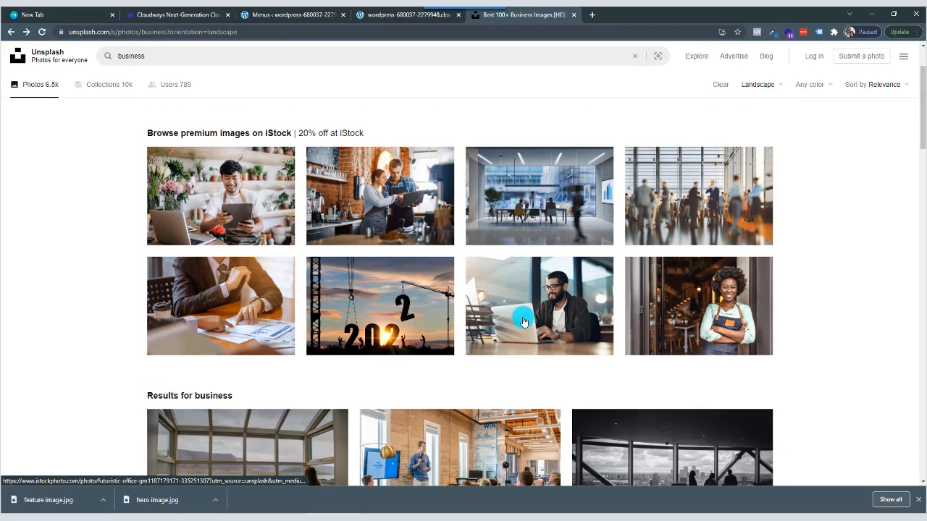
scroll(387, 354, "down", 2)
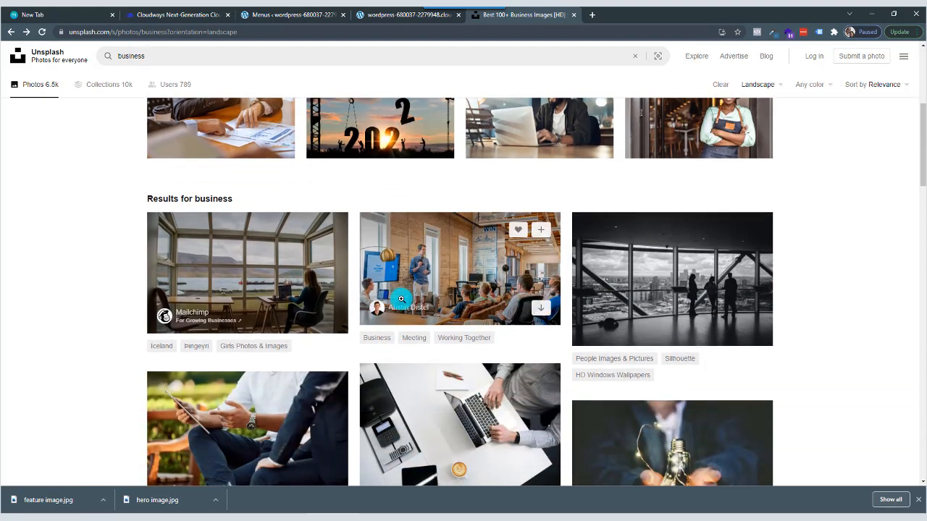
scroll(442, 364, "down", 2)
scroll(443, 365, "down", 1)
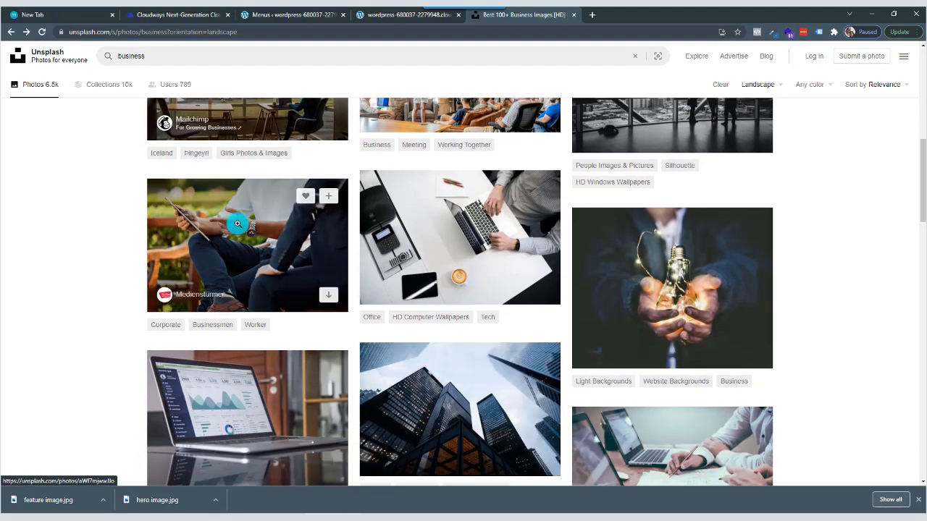
left_click(248, 248)
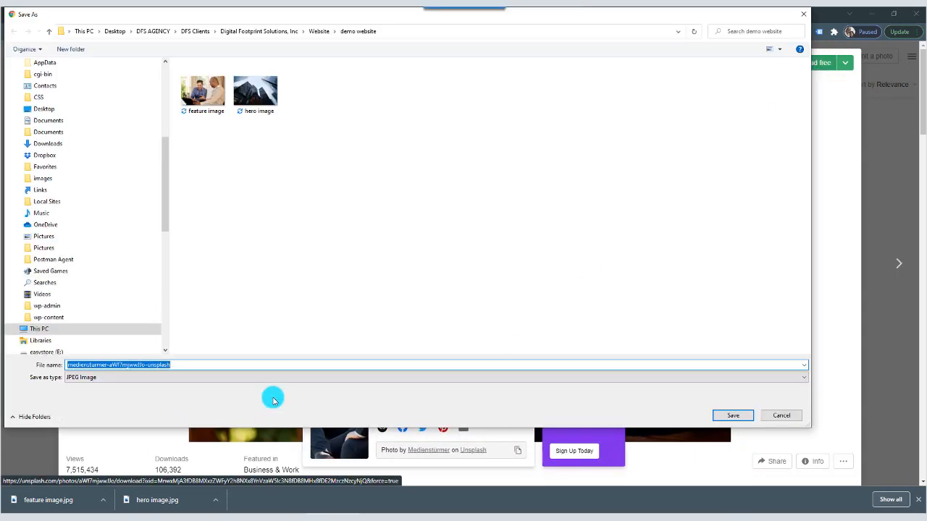
type("featu")
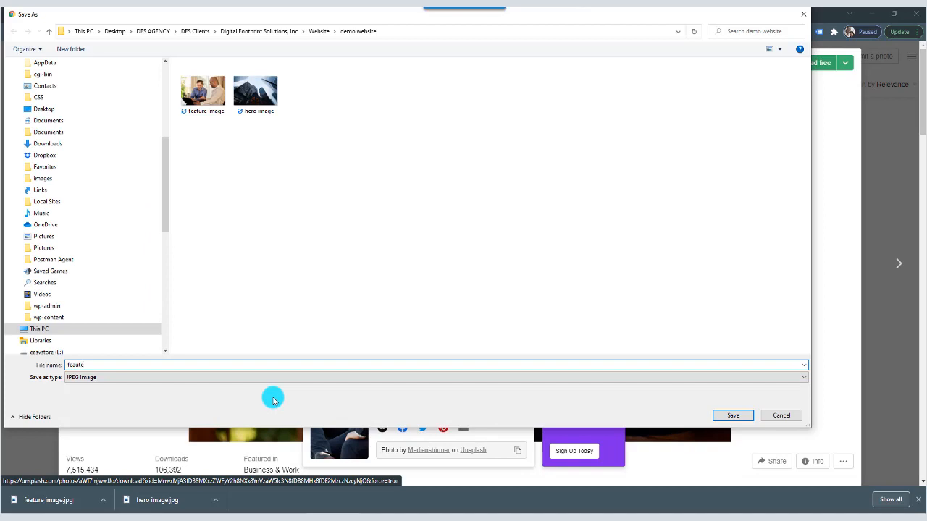
key("BackSpace")
key("BackSpace")
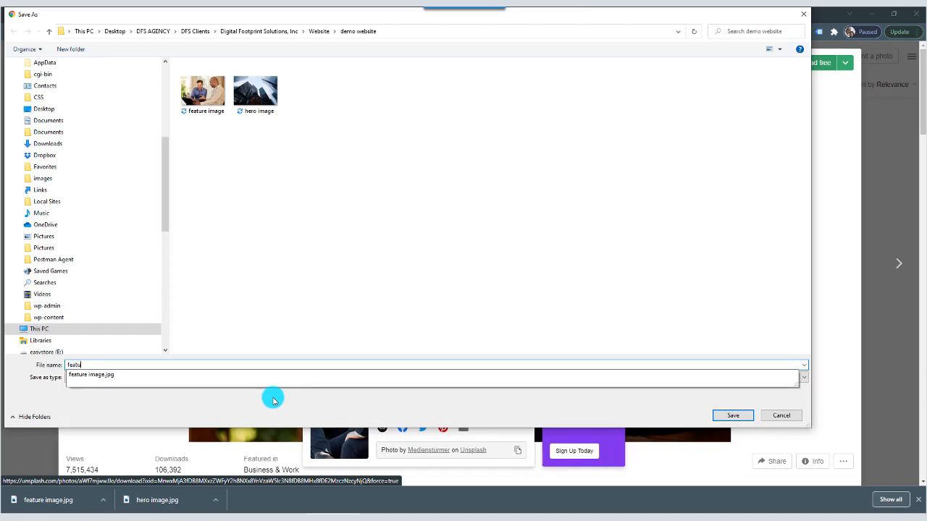
type("ture image -1")
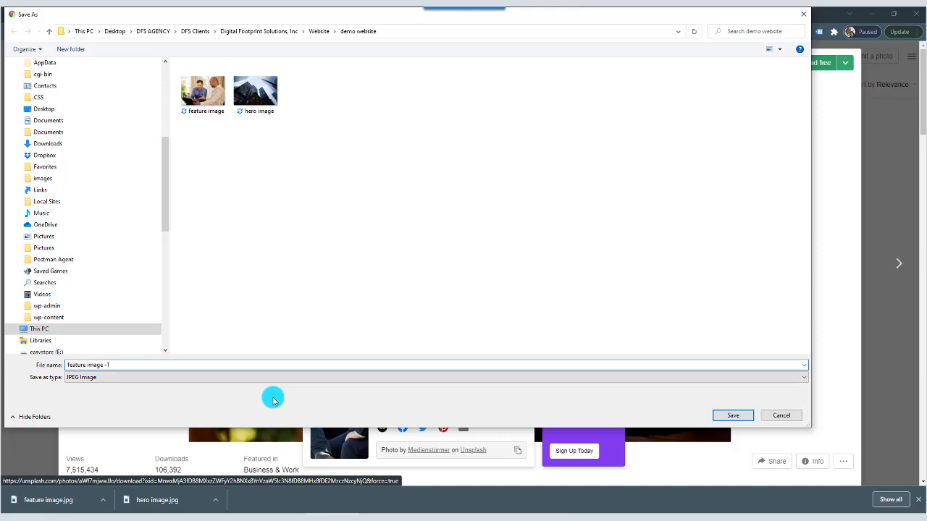
left_click(749, 422)
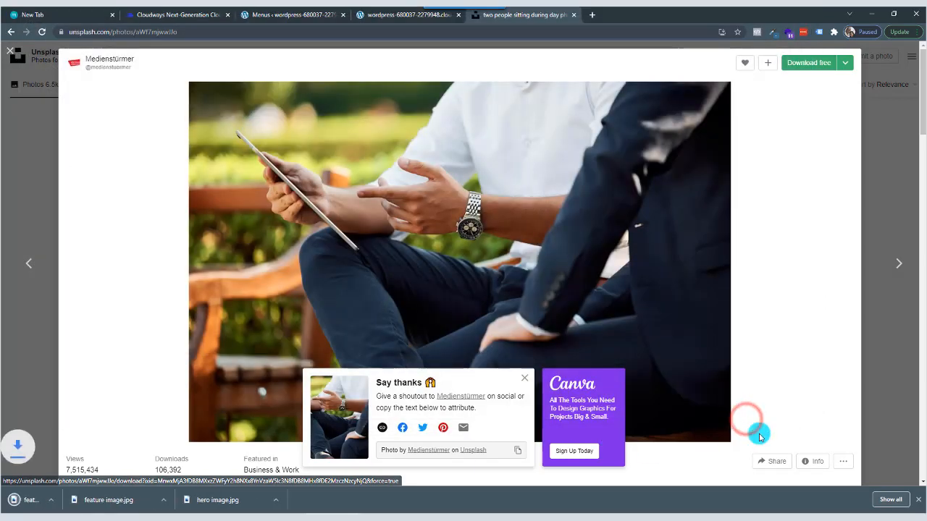
left_click(874, 123)
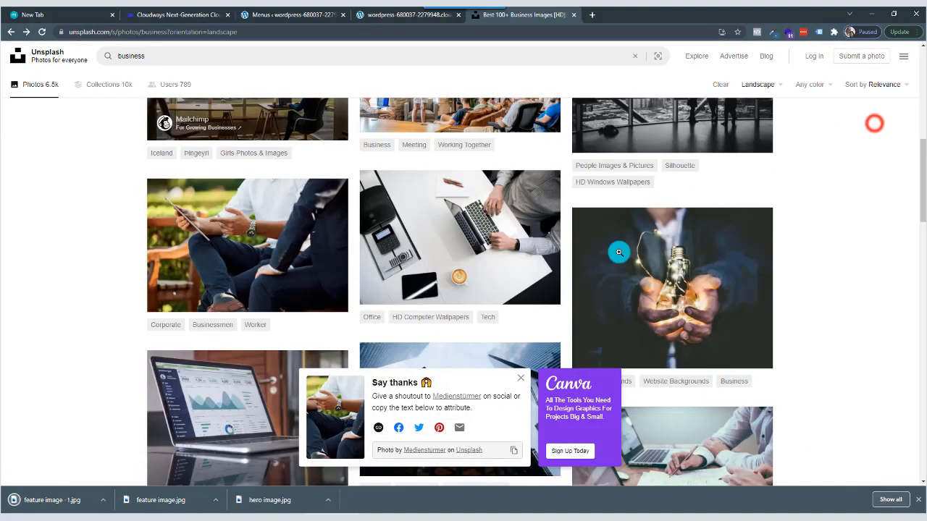
Find the photo of the two men with the laptop in the landscape results and start its medium-size (1920x1279) download.
scroll(515, 317, "down", 4)
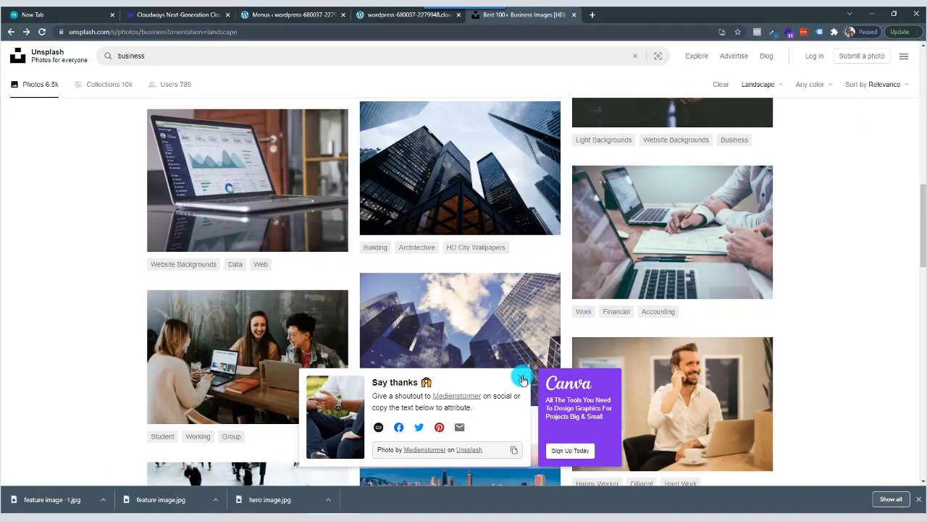
left_click(519, 378)
scroll(414, 341, "down", 3)
scroll(424, 343, "down", 5)
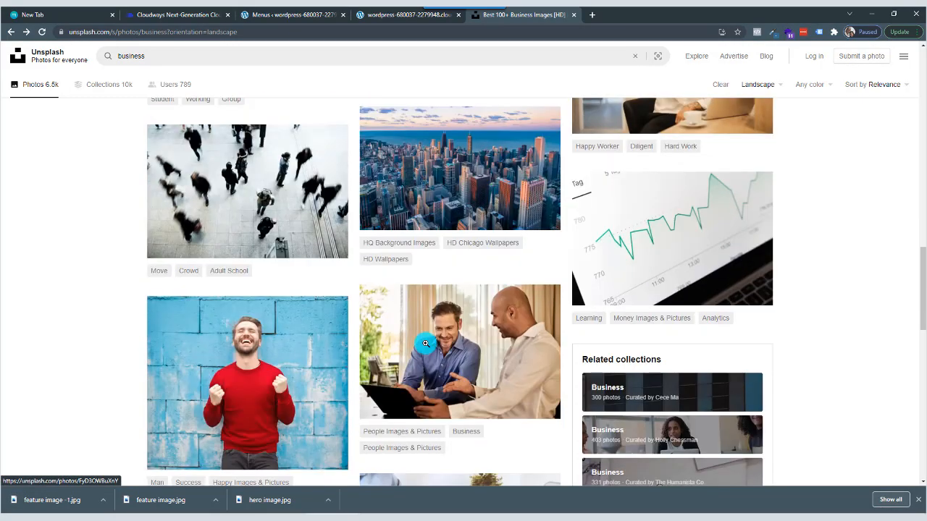
scroll(441, 296, "up", 1)
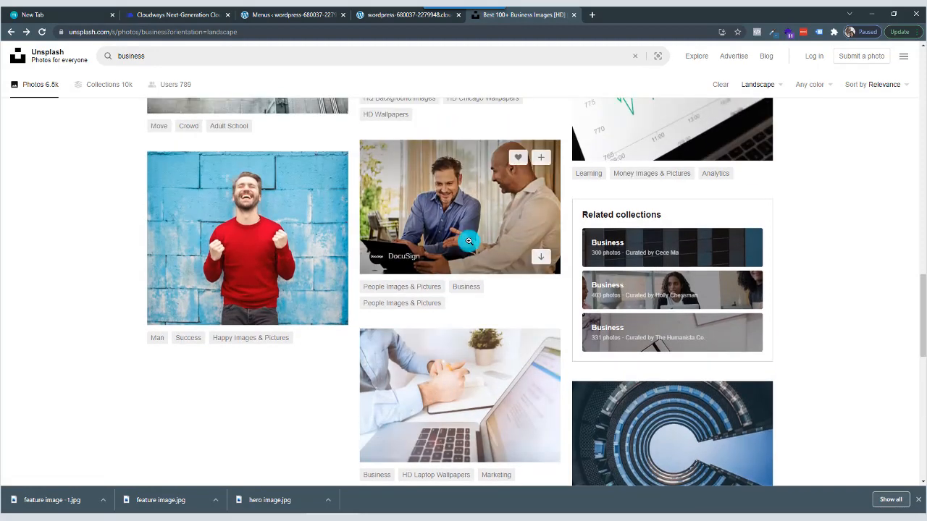
left_click(471, 228)
left_click(841, 64)
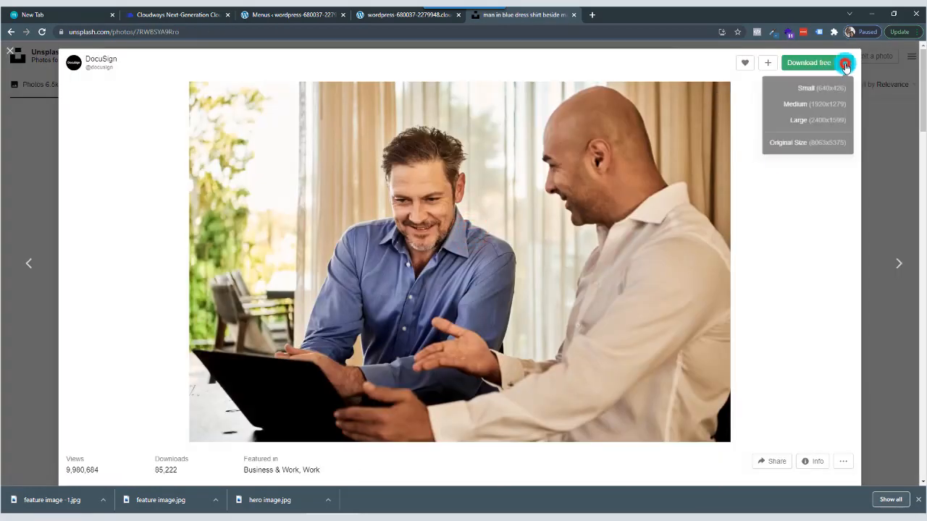
left_click(822, 99)
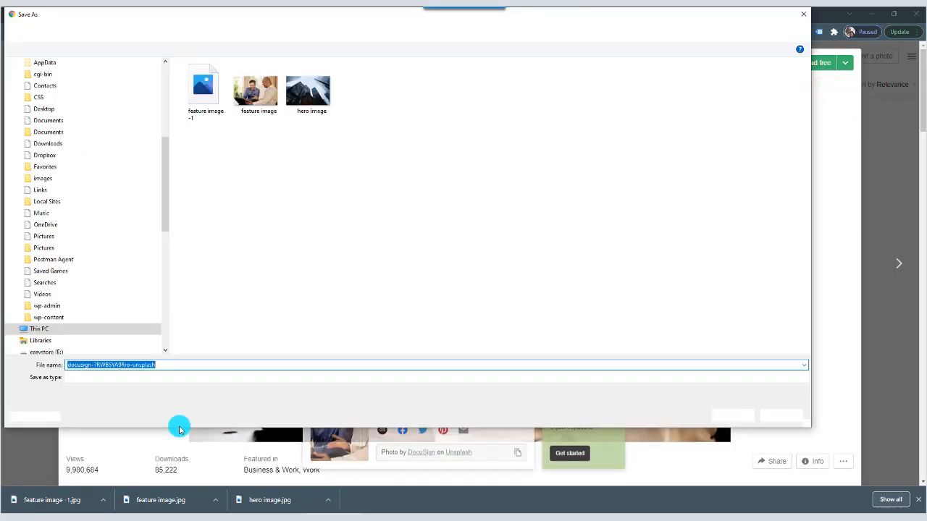
Name the download "feature image -2.jpg", save it in the demo website folder, and close the photo preview.
type("f")
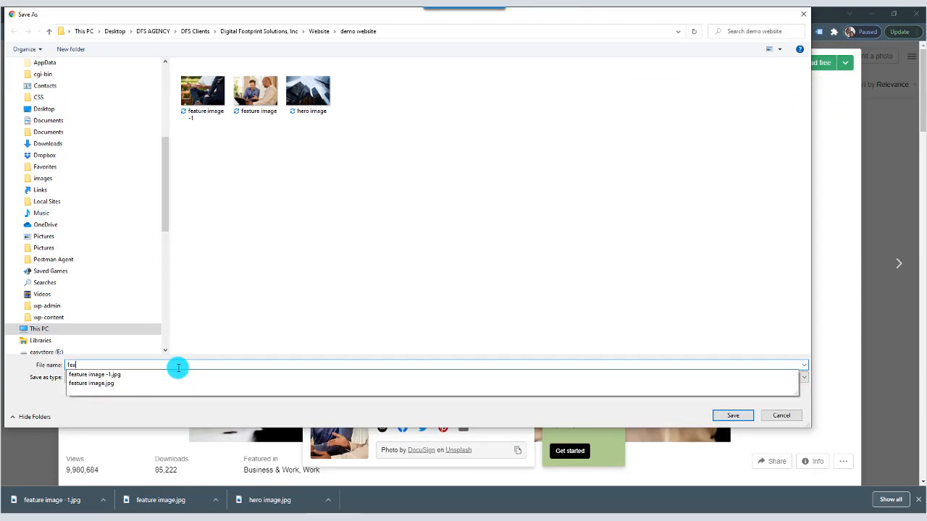
type("ea")
left_click(137, 376)
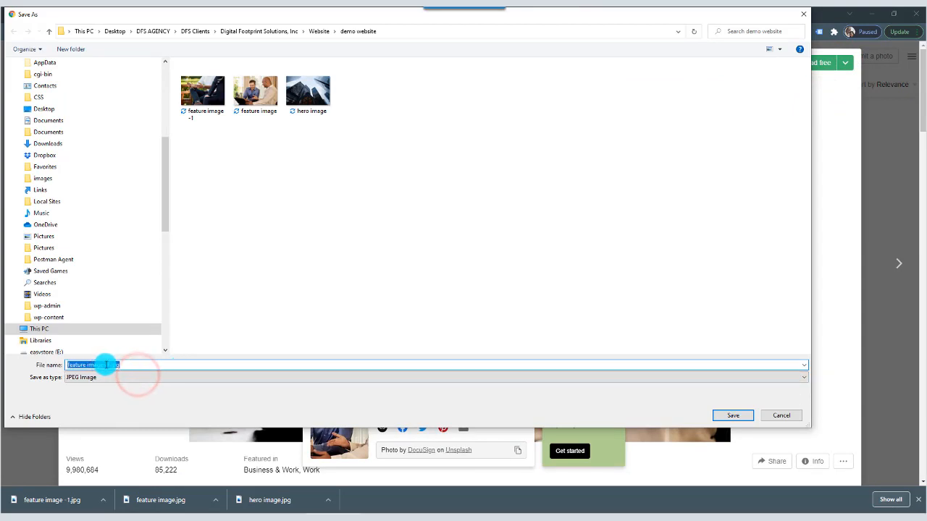
left_click(109, 364)
key("BackSpace")
type("2")
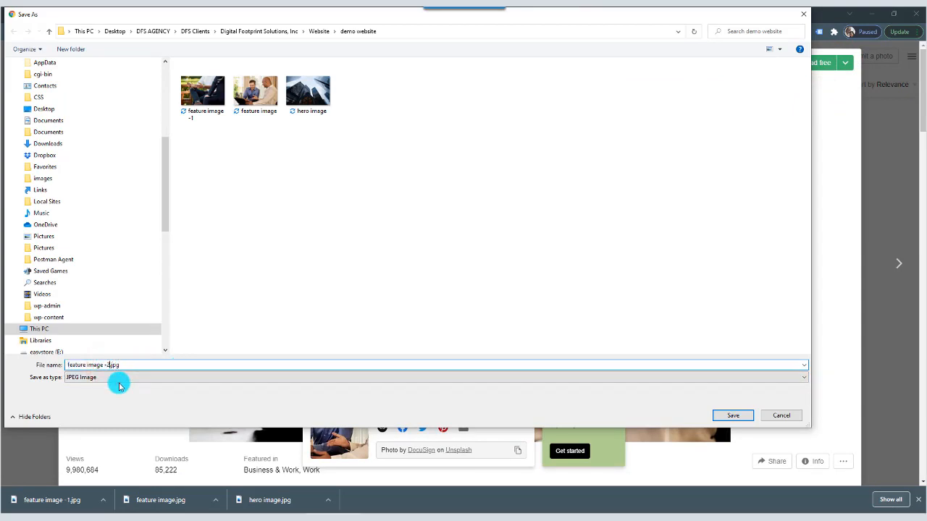
left_click(733, 414)
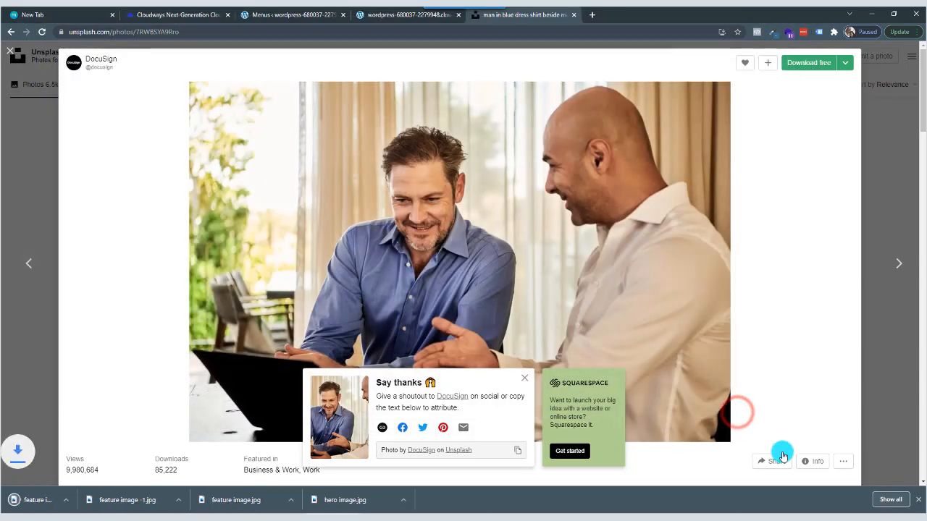
left_click(916, 224)
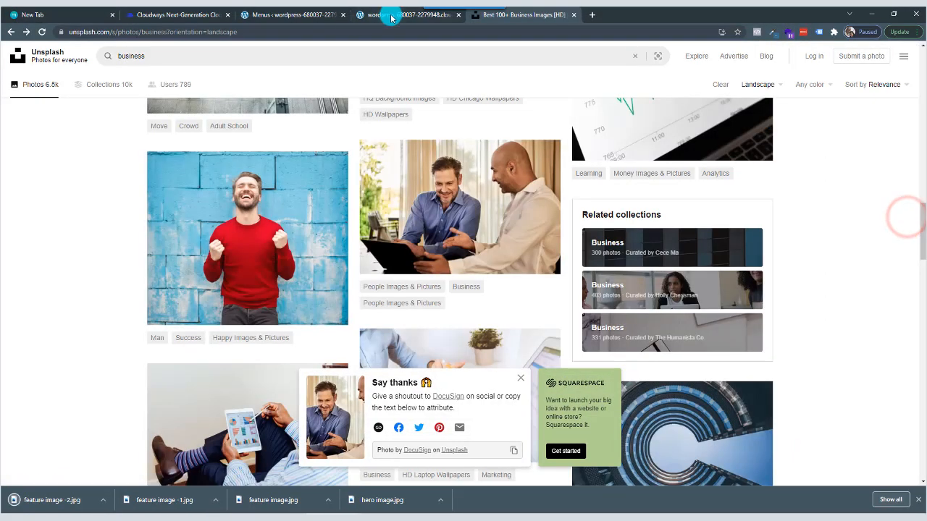
Find the photo of the suited man buttoning his jacket in the landscape business results and start its 1920x1280 download.
left_click(391, 16)
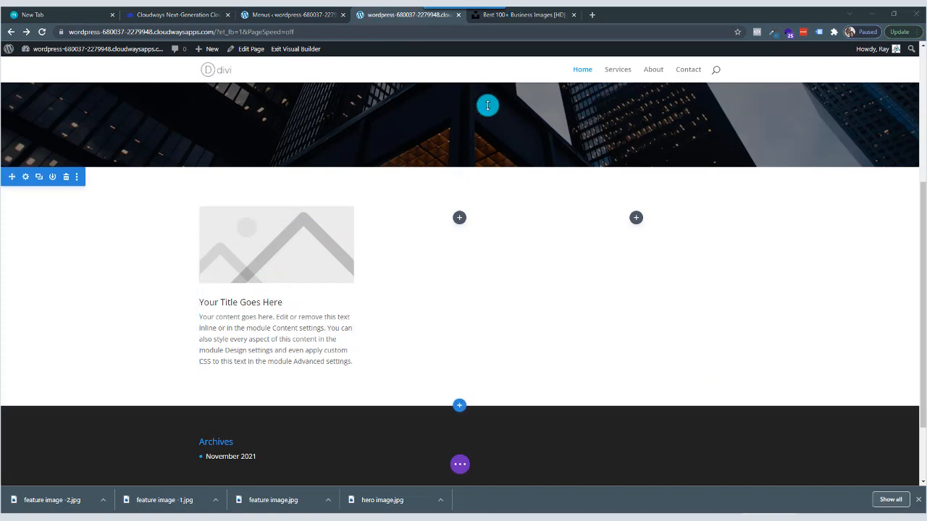
left_click(527, 15)
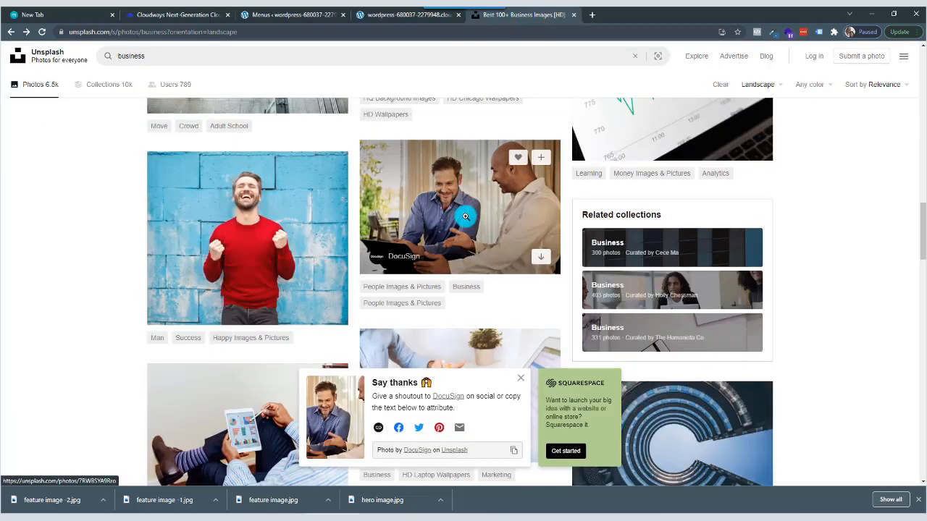
scroll(414, 298, "down", 5)
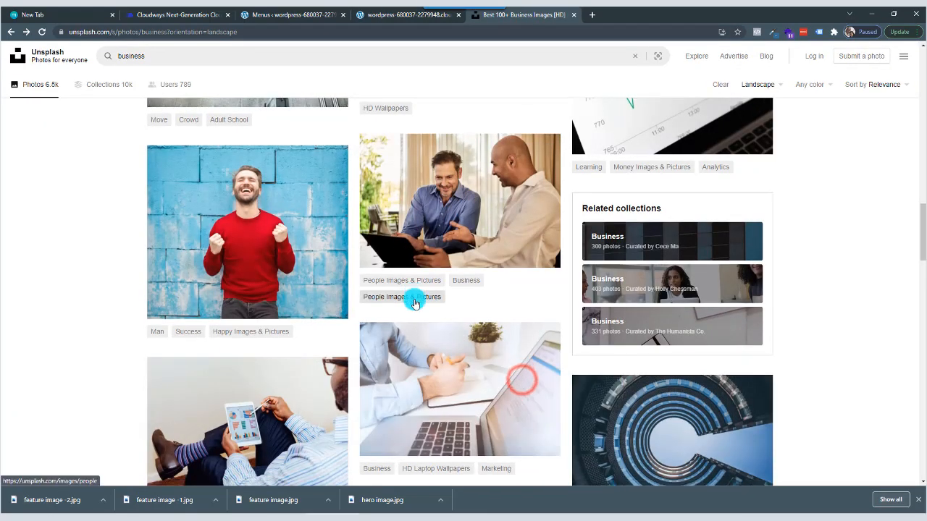
scroll(415, 301, "down", 3)
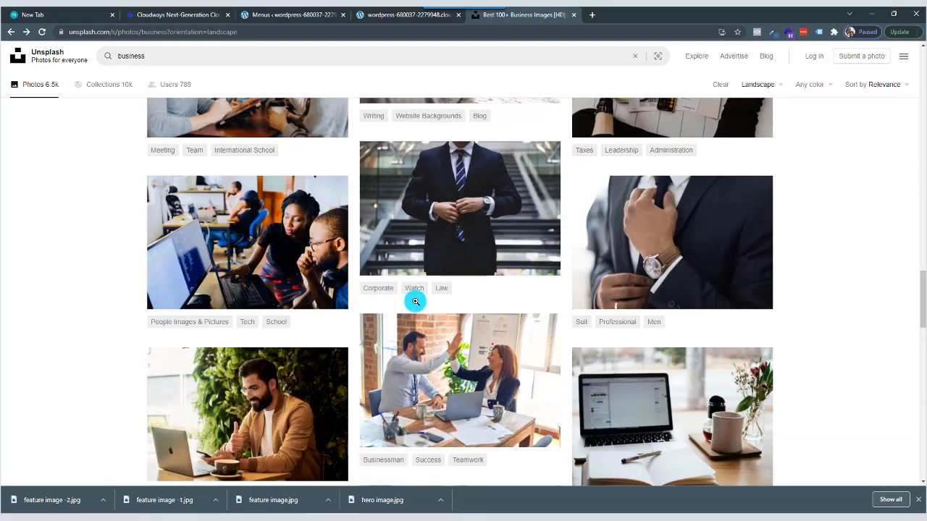
scroll(470, 214, "down", 2)
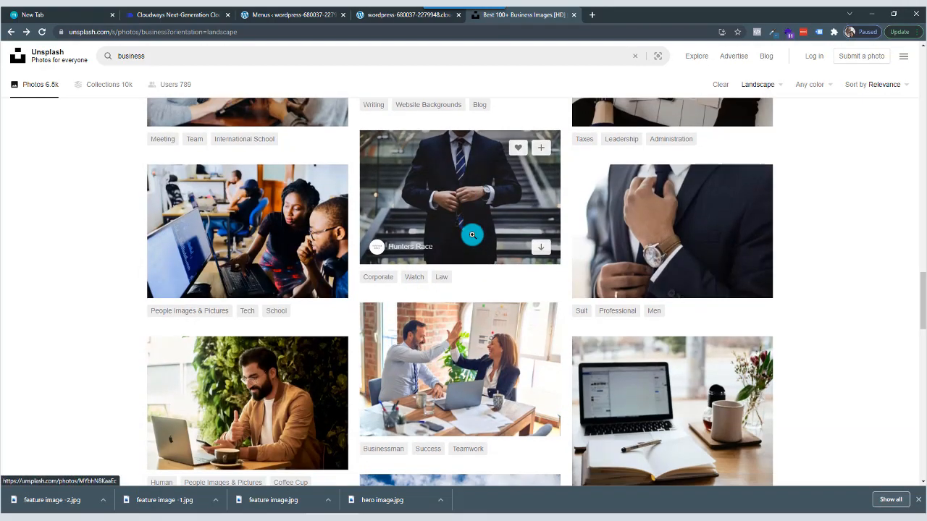
scroll(470, 244, "down", 7)
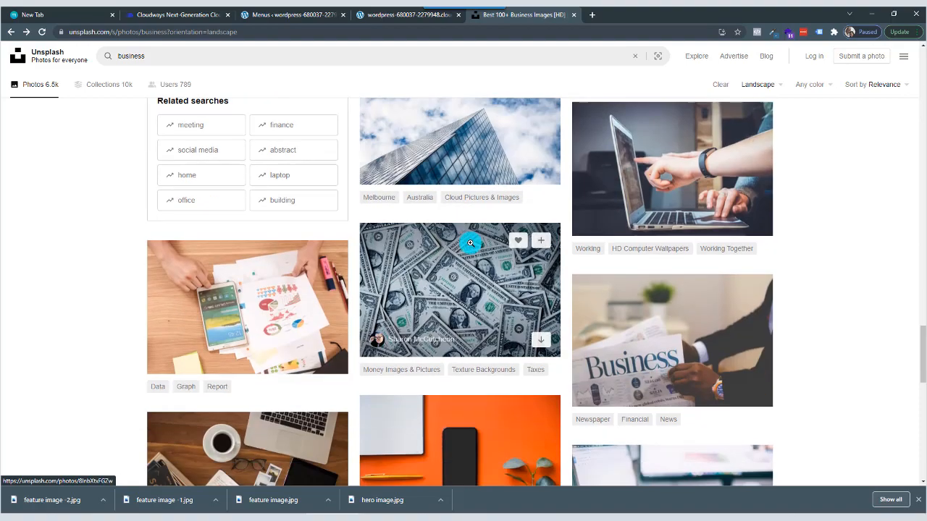
scroll(469, 243, "down", 1)
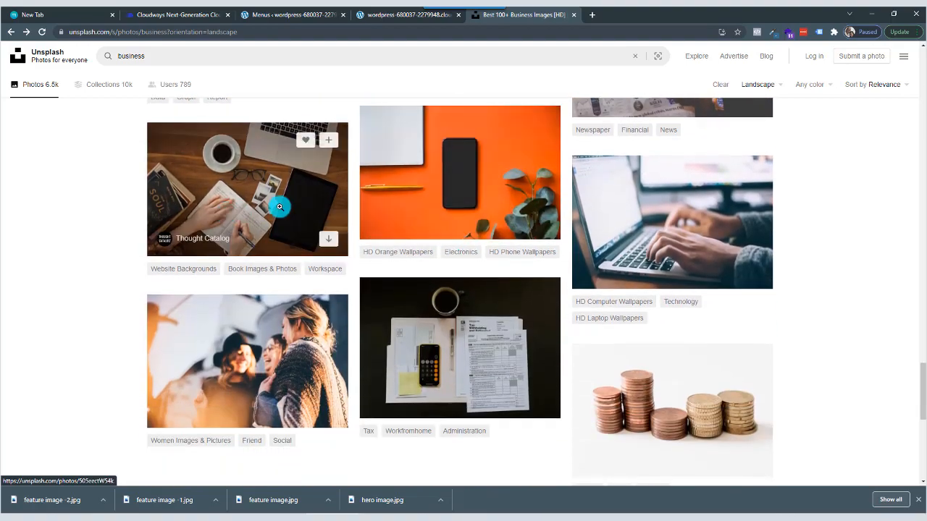
scroll(446, 294, "up", 8)
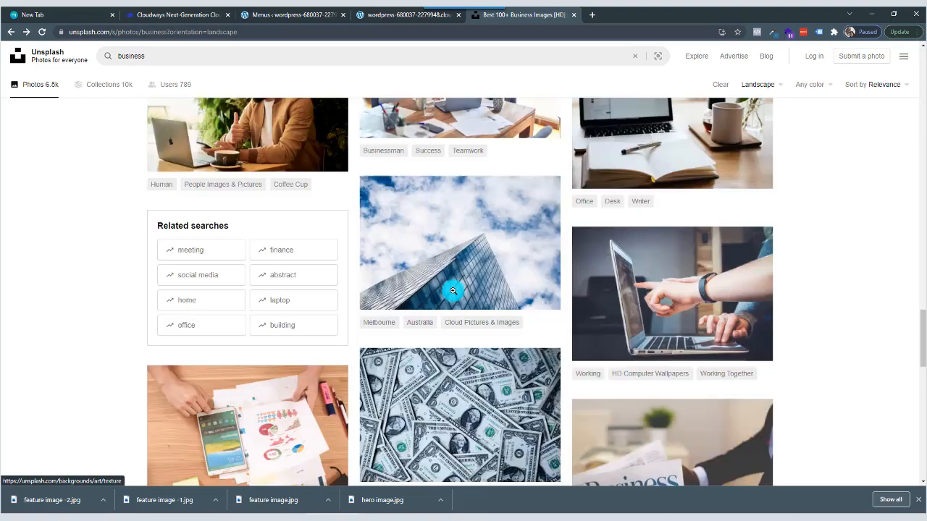
scroll(449, 291, "up", 3)
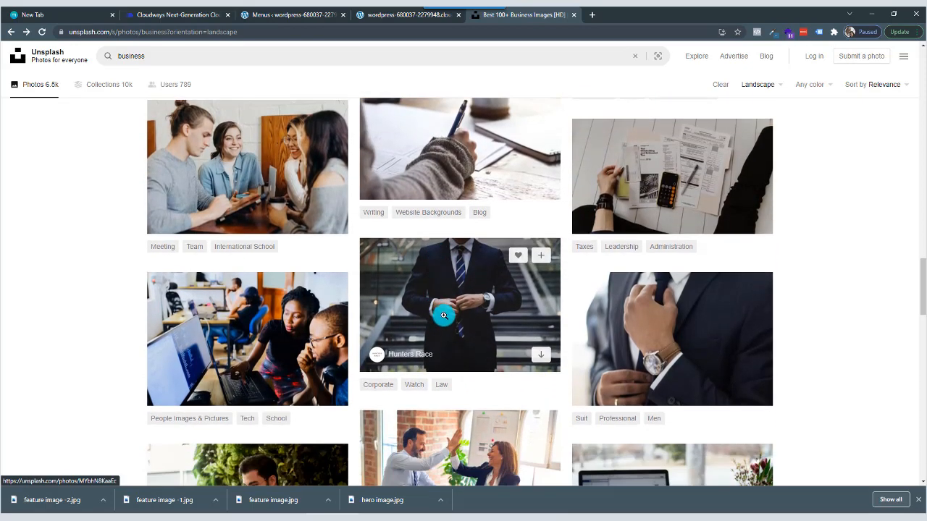
left_click(455, 309)
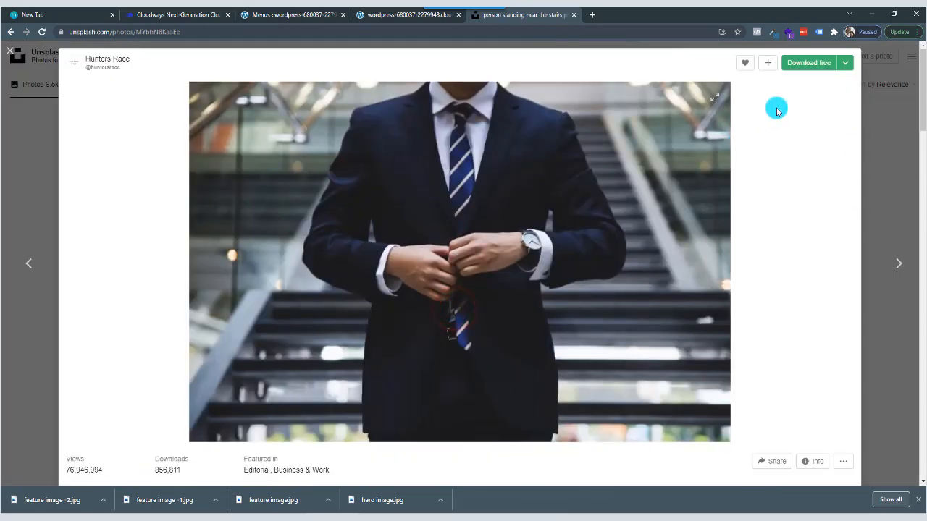
left_click(846, 65)
left_click(822, 105)
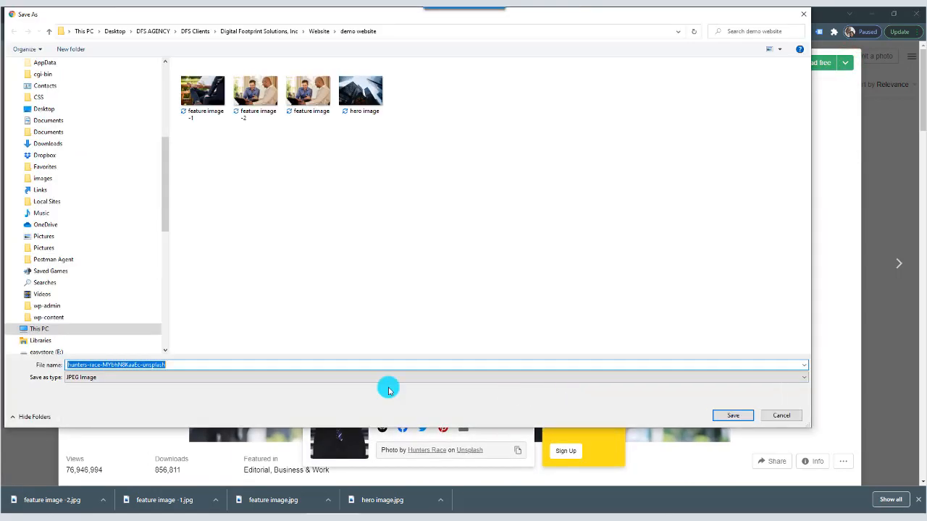
Save the download in the demo website folder as "feature image -2", replacing the existing file of that name.
type("fea")
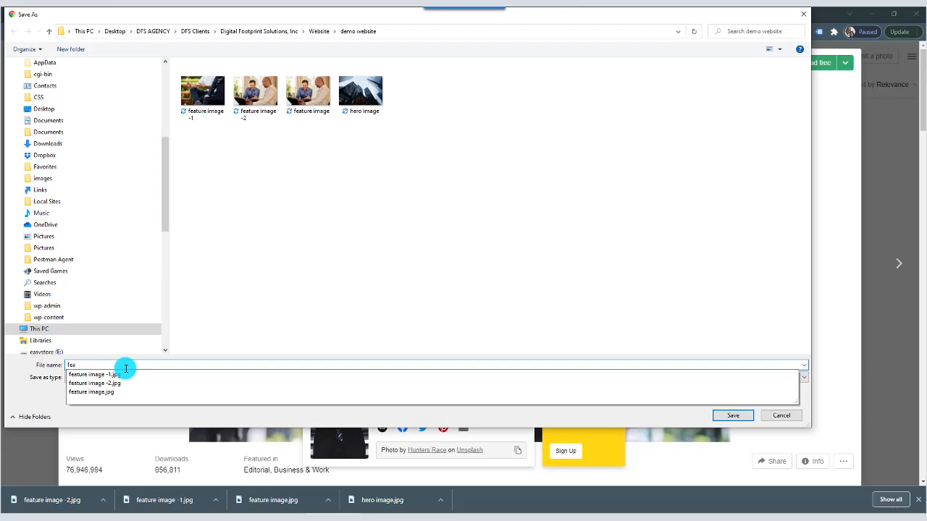
left_click(258, 92)
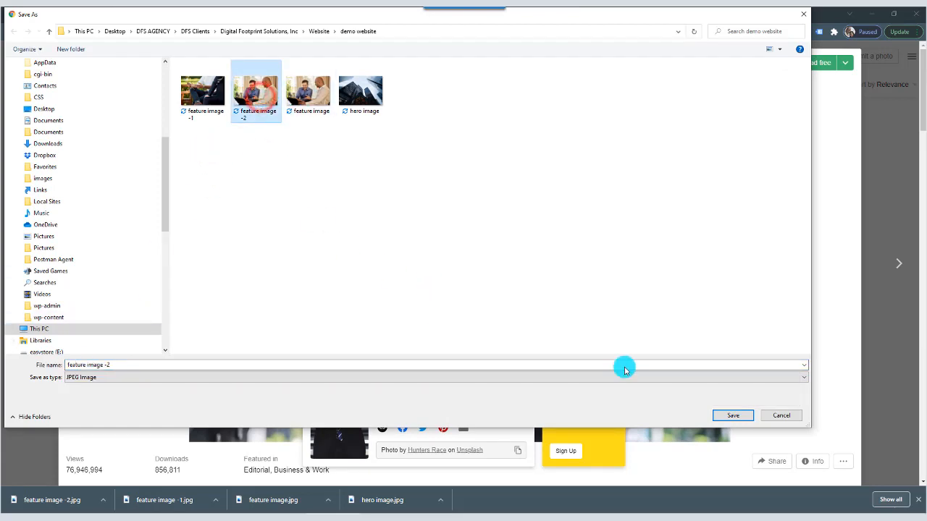
left_click(729, 416)
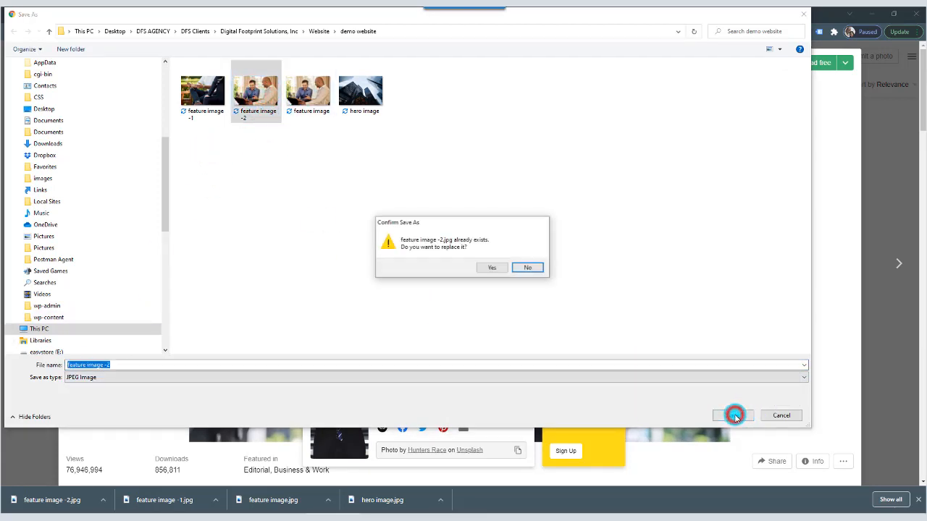
left_click(490, 268)
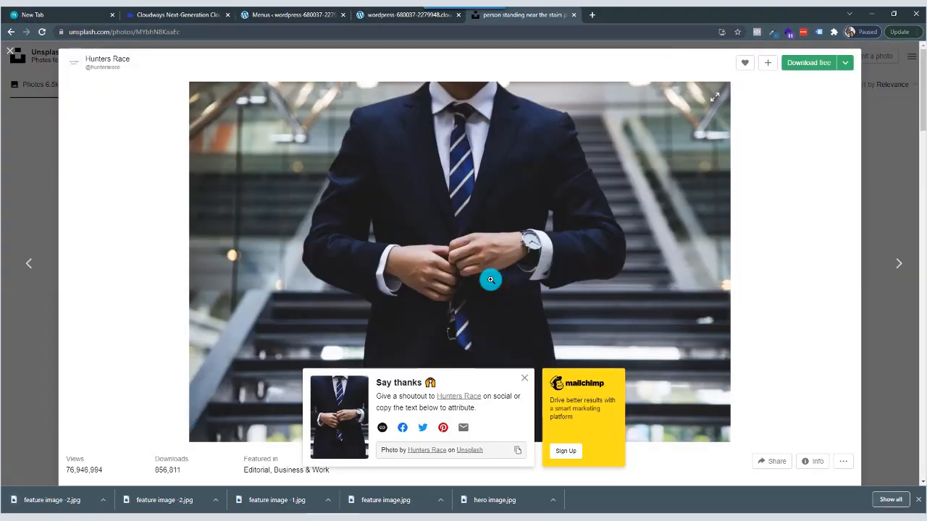
Return to the Divi page, open the media library for the first-column blurb's image, and pick the photo titled "feature image -1".
left_click(390, 14)
mouse_move(300, 262)
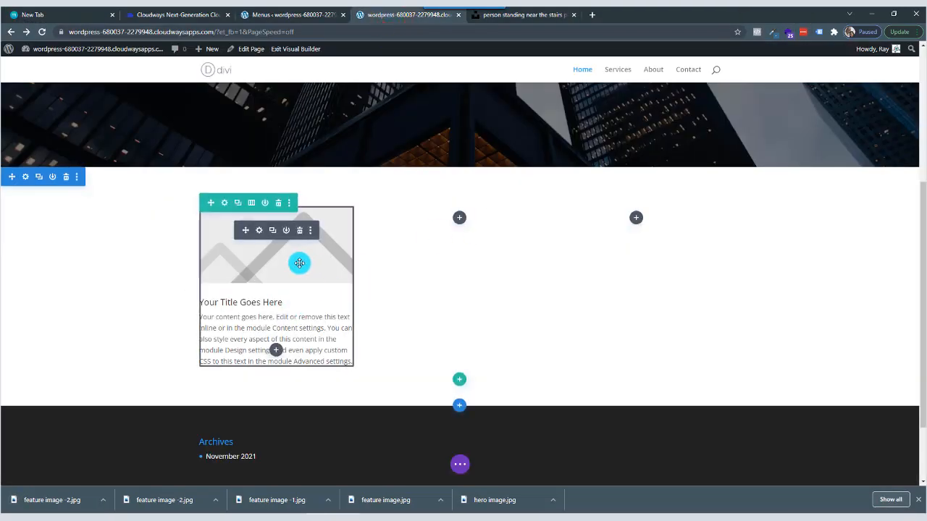
left_click(259, 232)
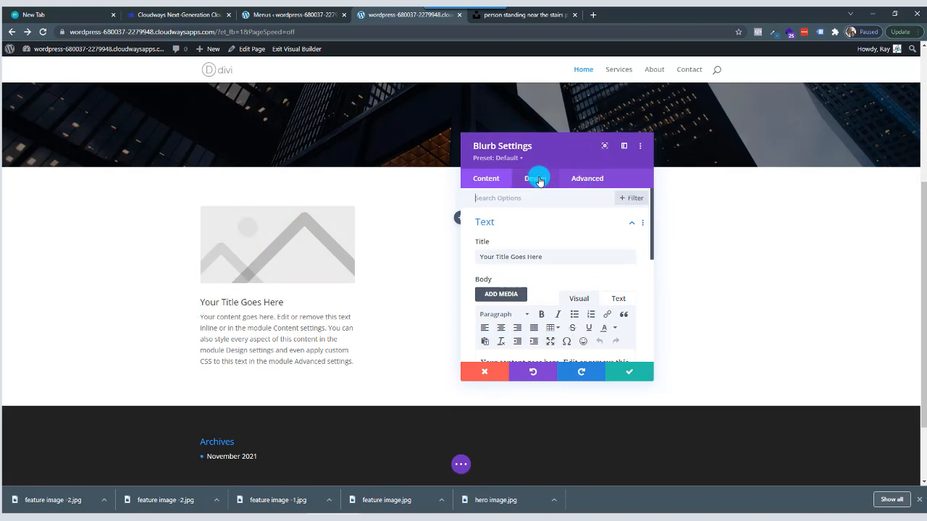
scroll(534, 213, "down", 3)
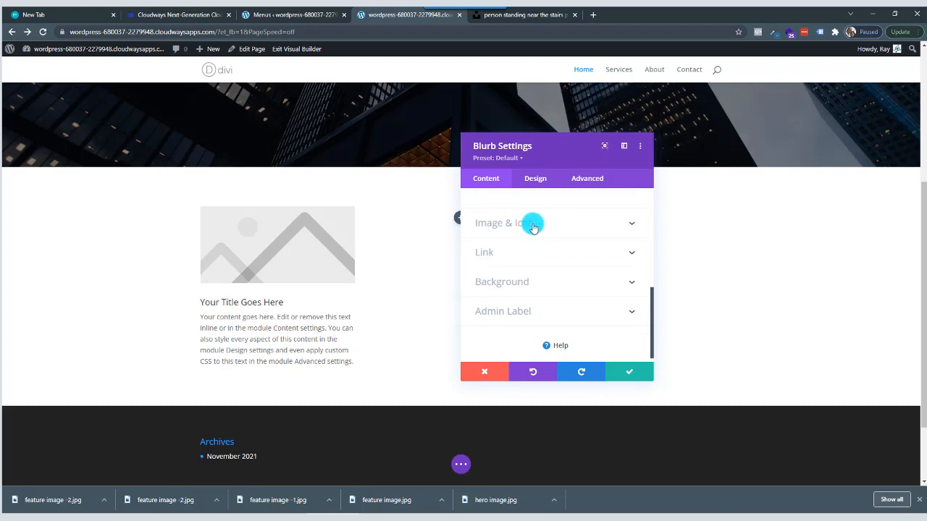
left_click(531, 224)
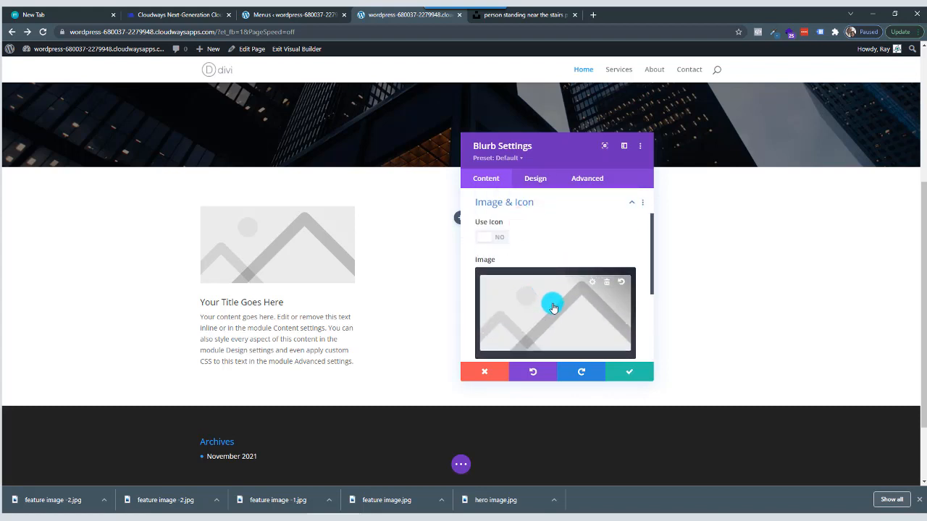
left_click(553, 308)
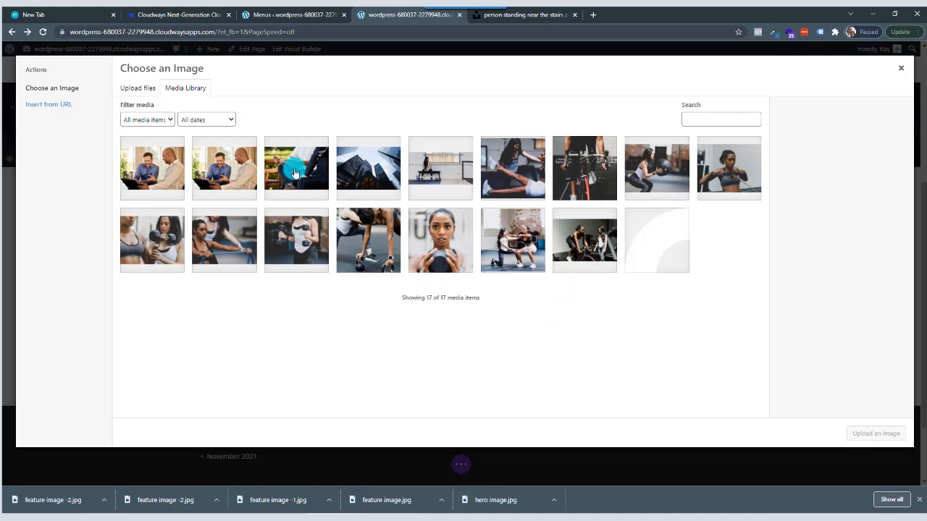
left_click(295, 173)
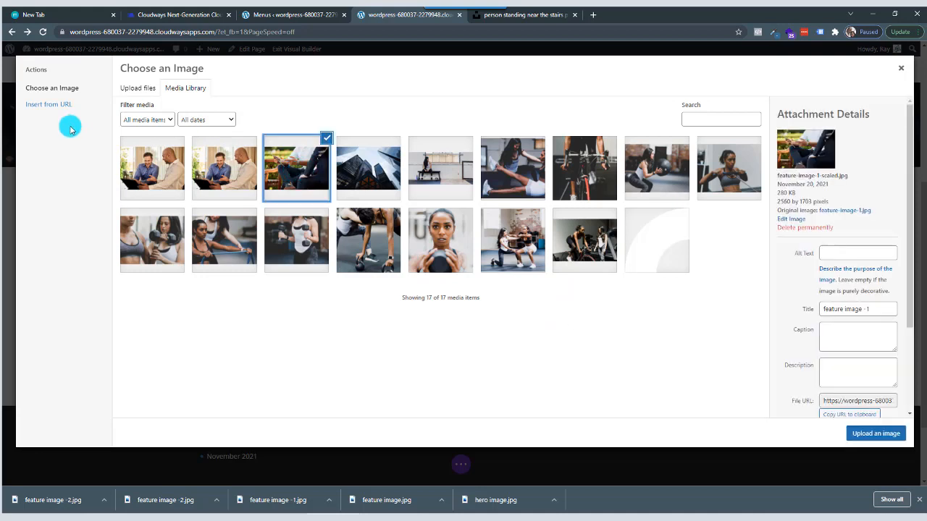
Upload the suited-man photo "feature image -2" from the demo website folder to the media library.
left_click(144, 92)
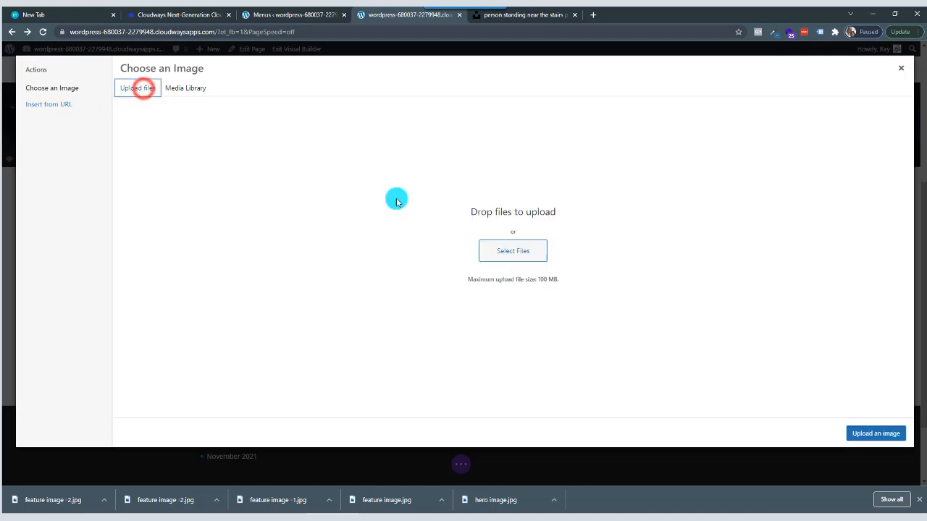
left_click(526, 249)
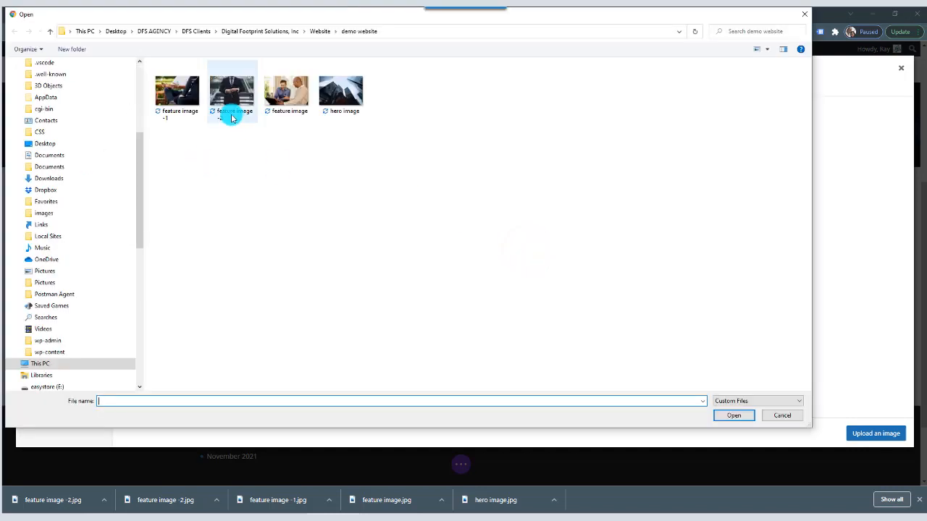
left_click(236, 95)
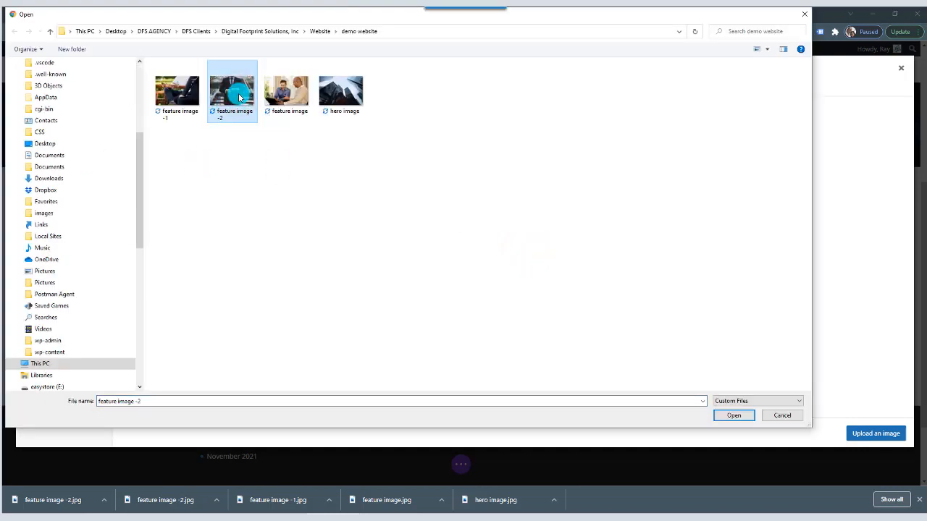
left_click(715, 400)
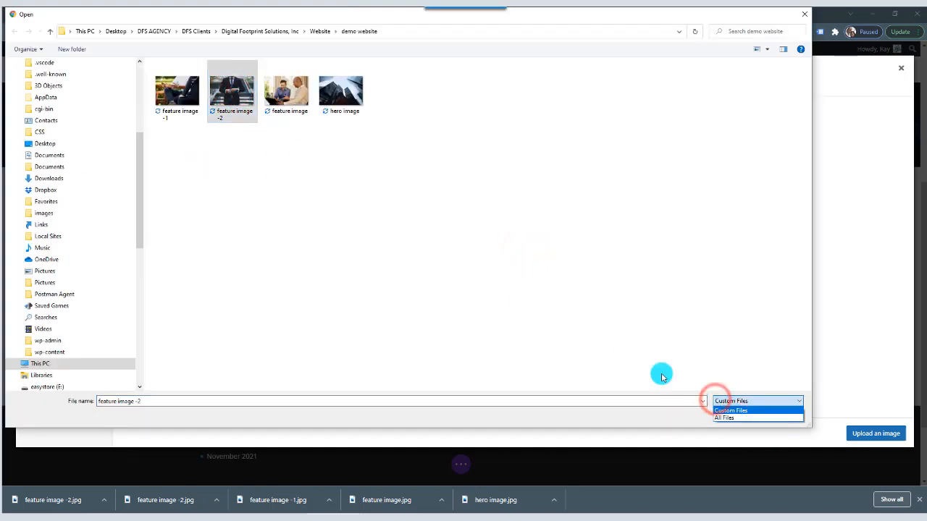
left_click(661, 376)
left_click(724, 414)
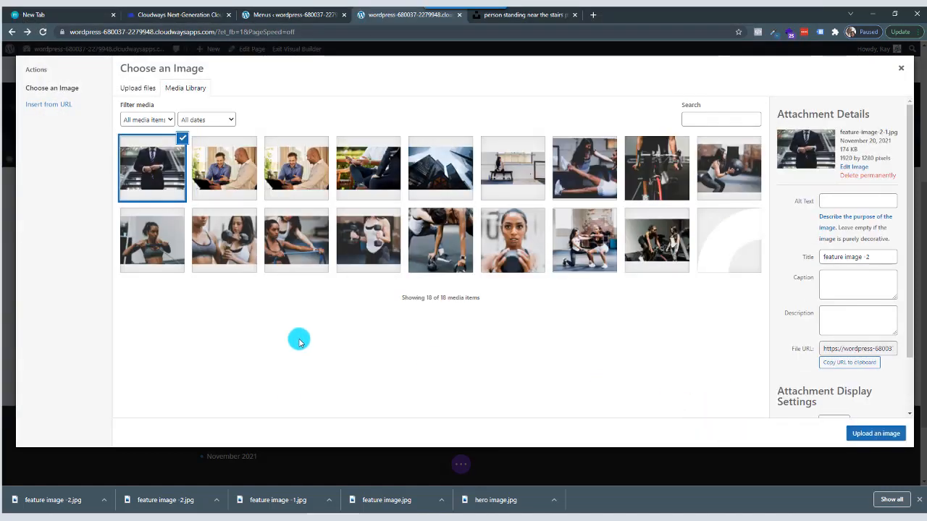
Permanently delete the duplicate feature-image.jpg from the media library and insert "feature image -1" as the blurb's image.
left_click(232, 172)
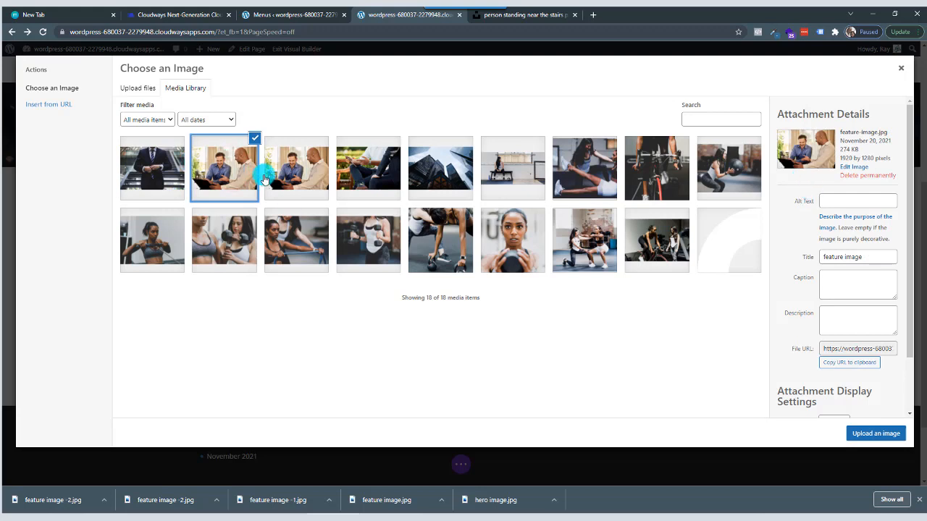
left_click(870, 177)
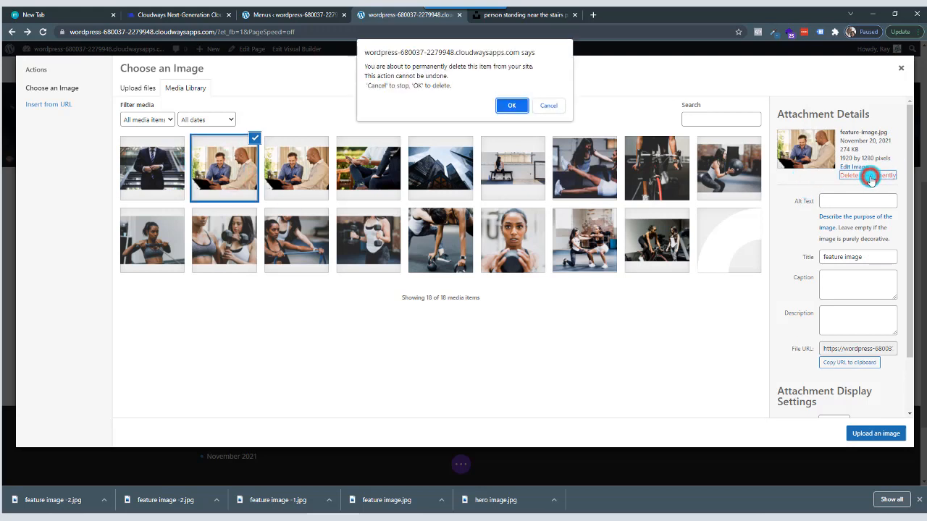
left_click(519, 106)
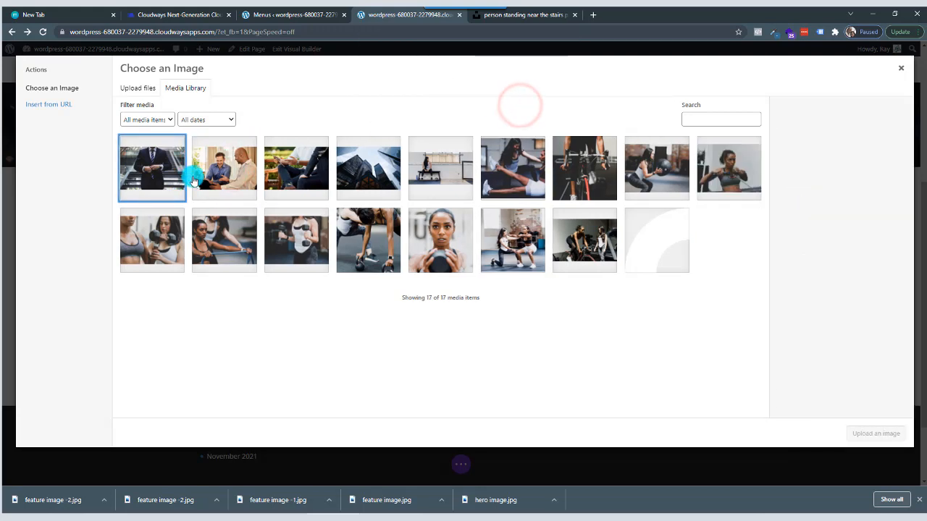
left_click(301, 175)
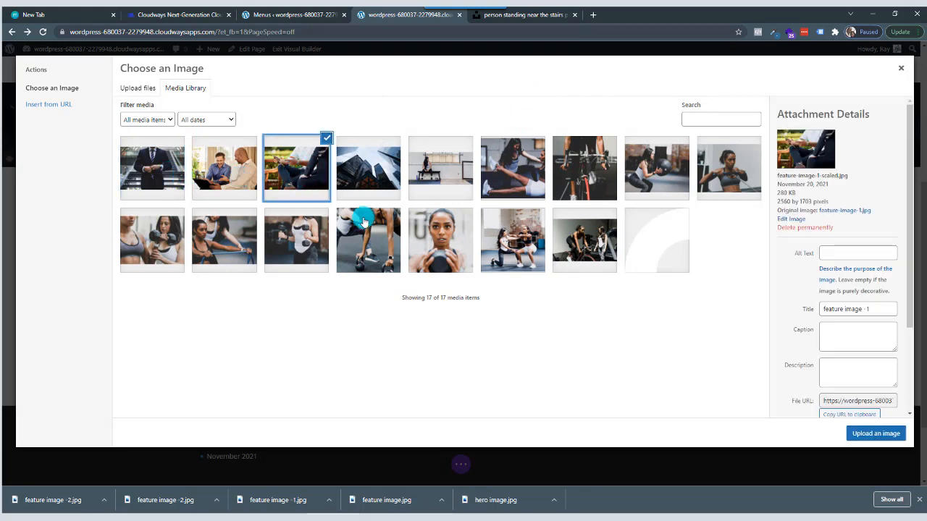
left_click(874, 435)
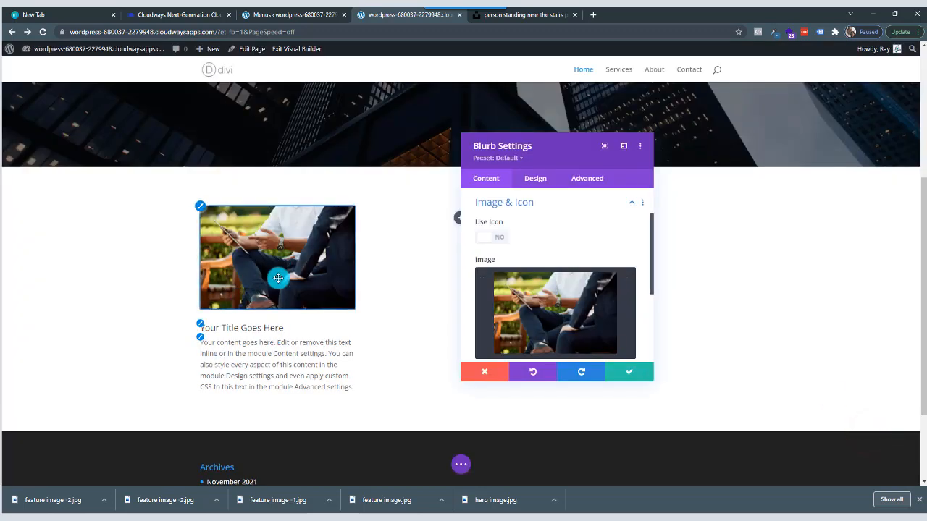
Replace the first-column blurb's placeholder title with "How To Build A Website".
scroll(574, 275, "down", 3)
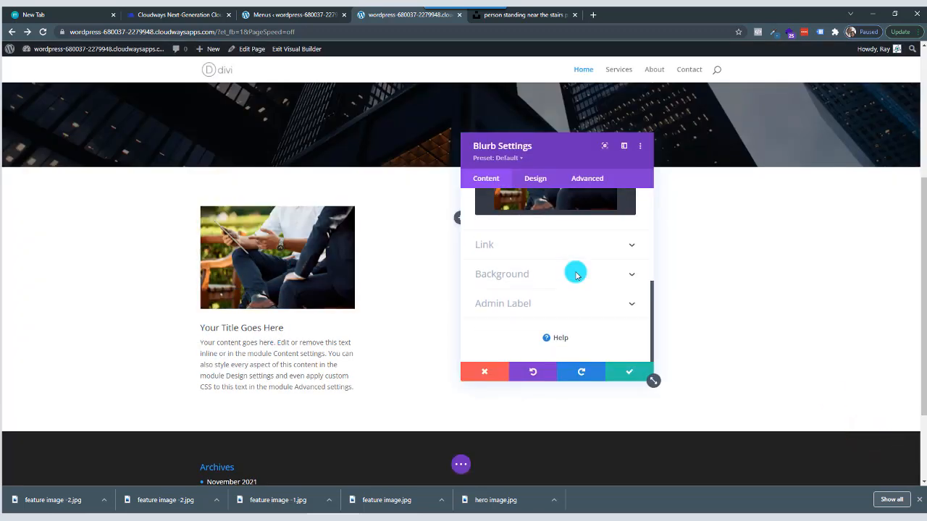
scroll(576, 275, "up", 5)
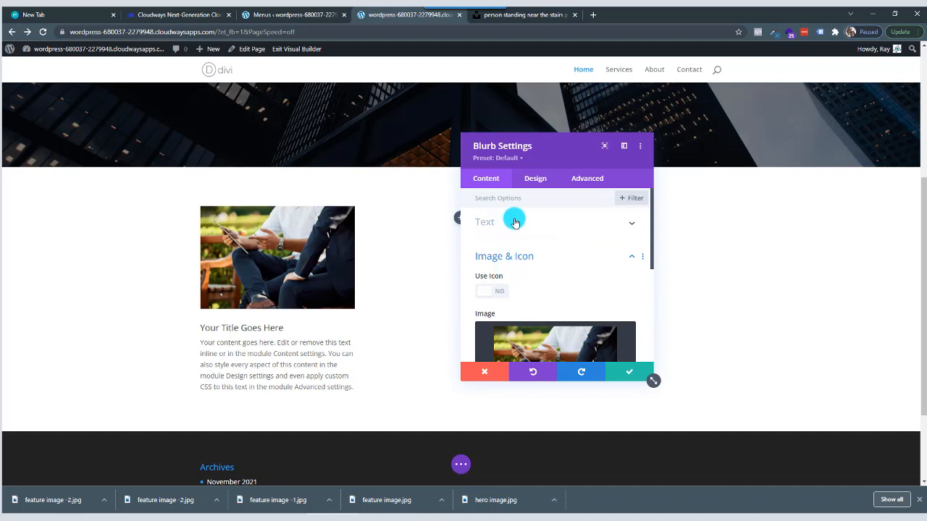
left_click(518, 224)
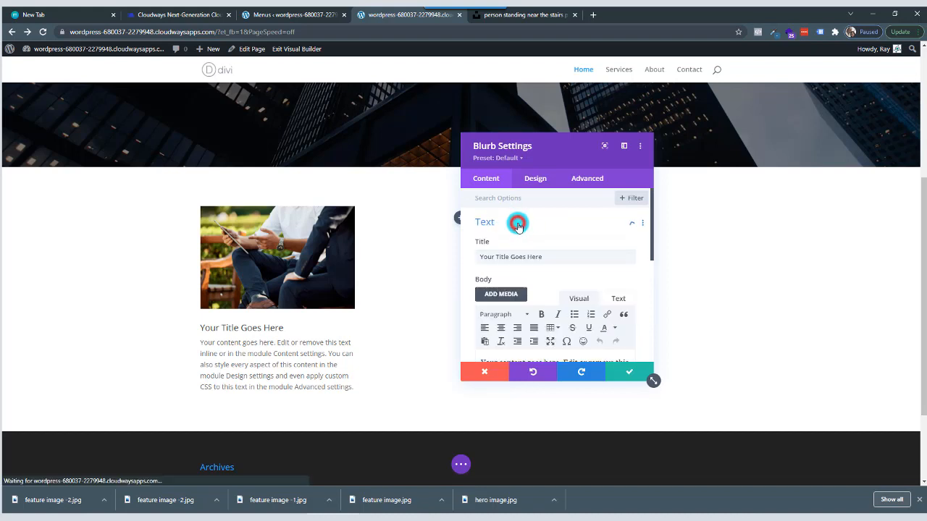
left_click(552, 256)
left_click_drag(498, 256, 455, 256)
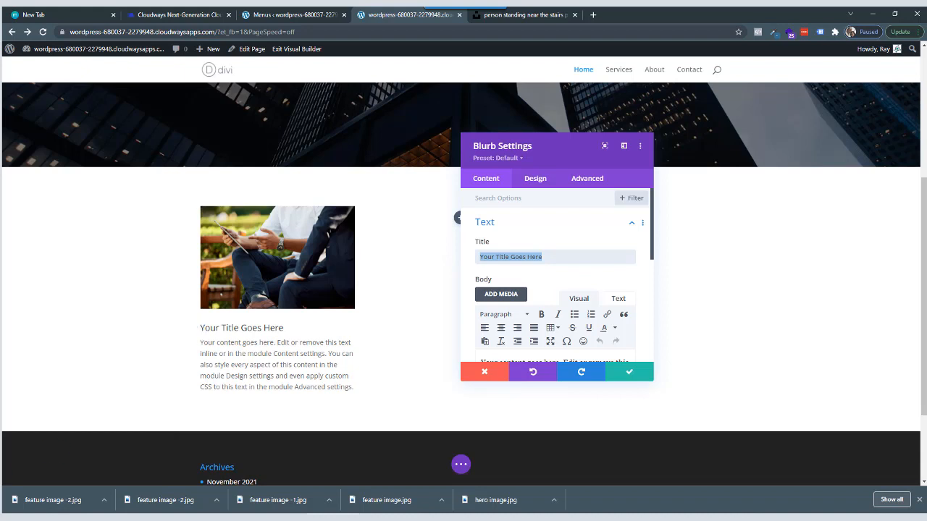
left_click_drag(552, 256, 445, 262)
type("How To Build A Website")
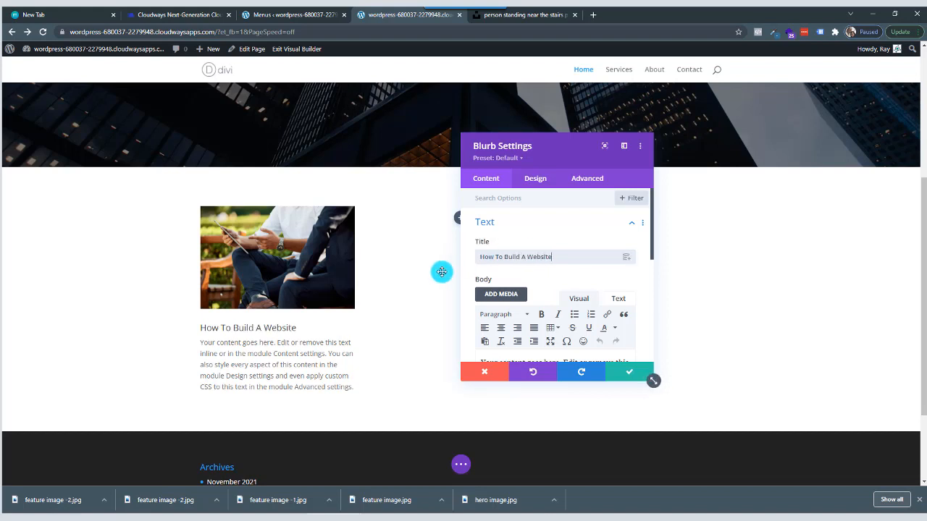
scroll(529, 314, "down", 2)
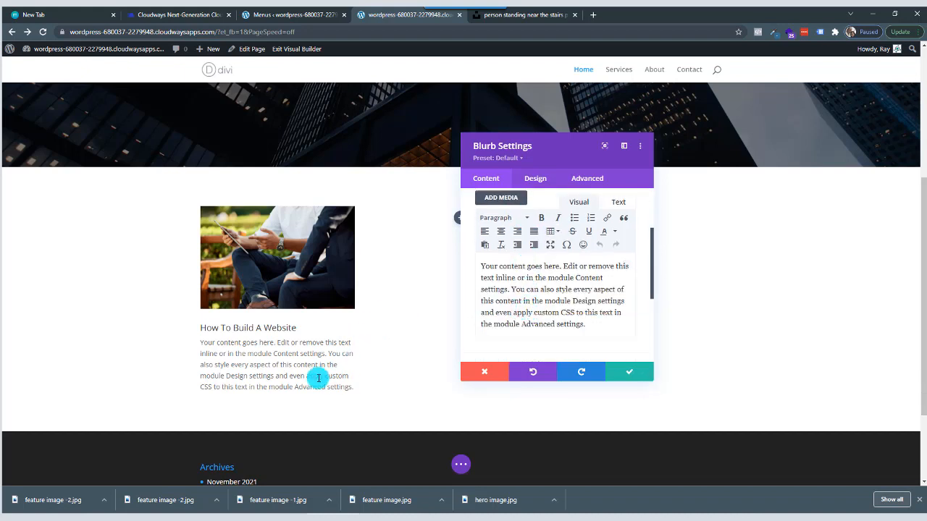
left_click(591, 325)
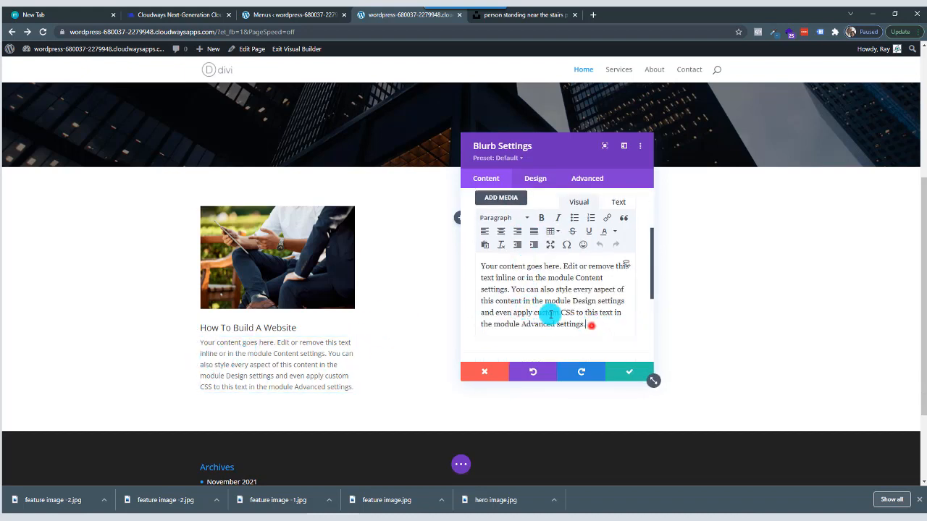
left_click_drag(591, 325, 453, 266)
left_click(561, 315)
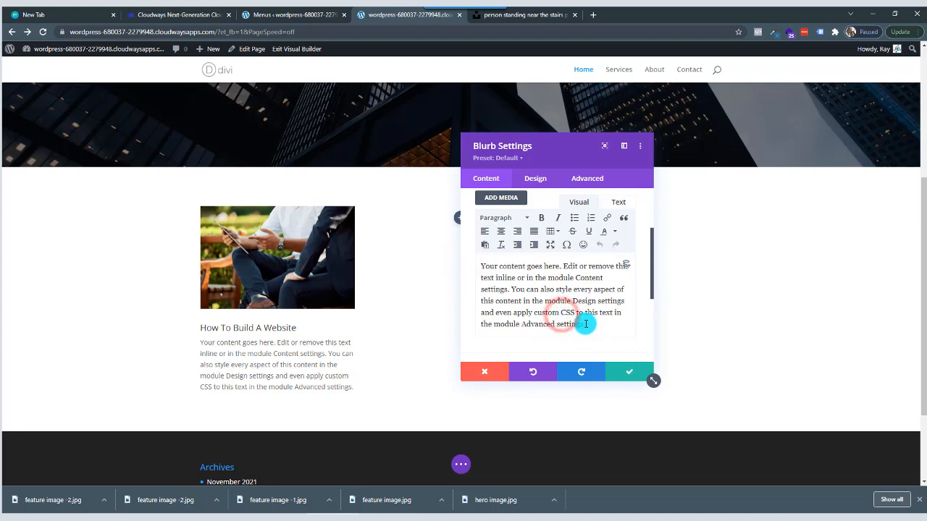
left_click_drag(585, 323, 461, 266)
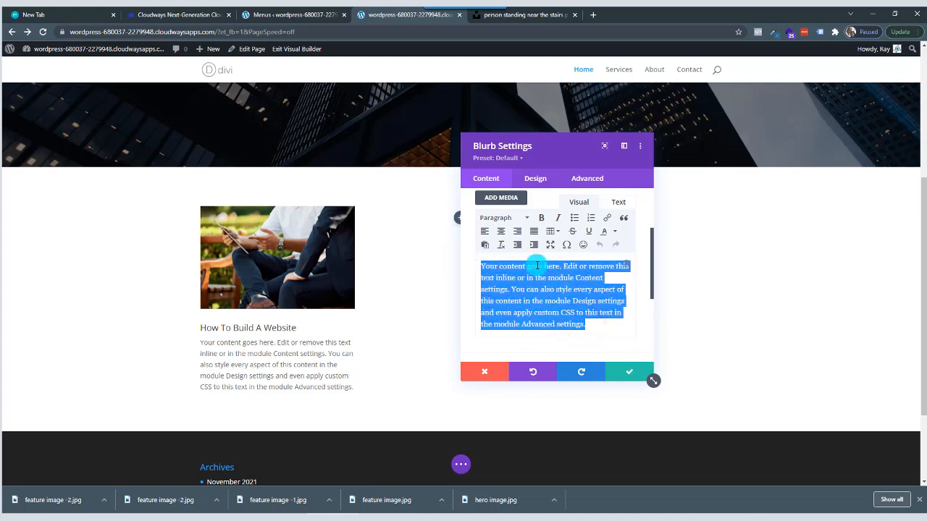
left_click(593, 321)
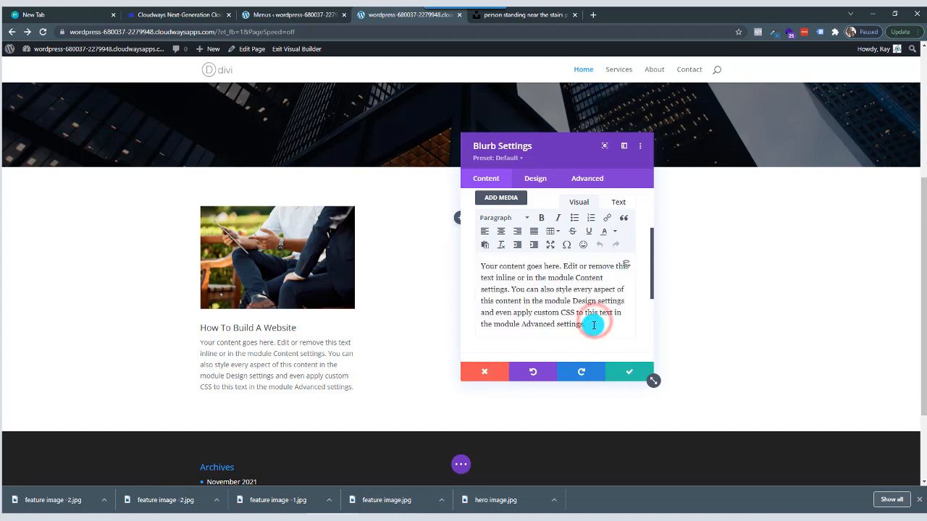
left_click_drag(592, 326, 472, 269)
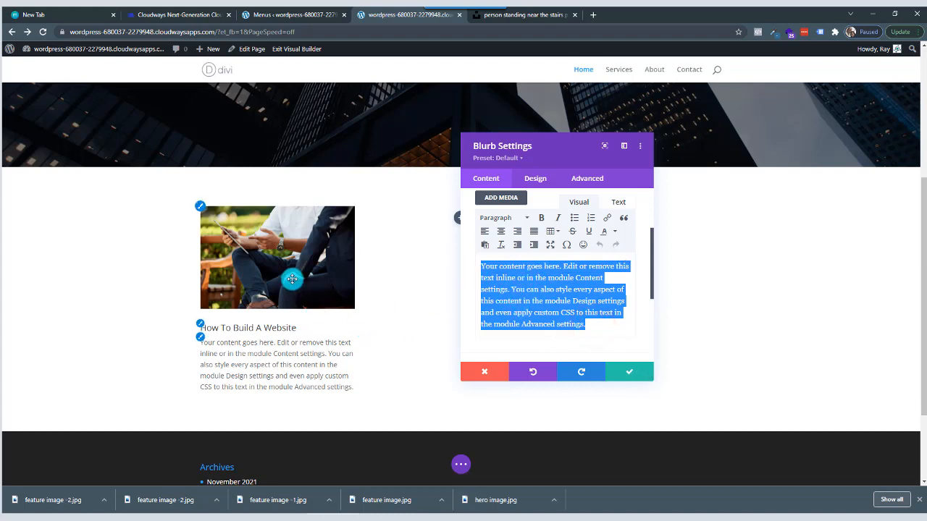
Compare heading levels for the blurb's title in its design settings and set the title to H3.
left_click(535, 179)
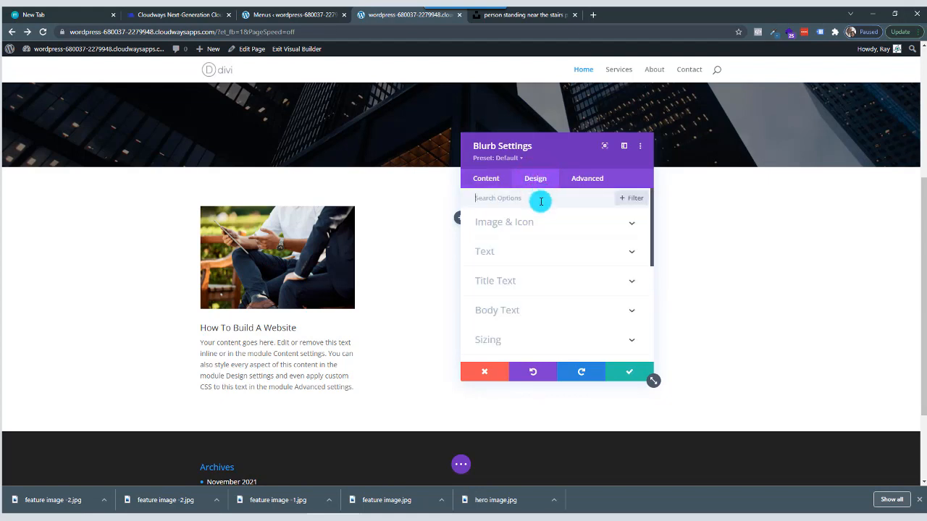
left_click(555, 284)
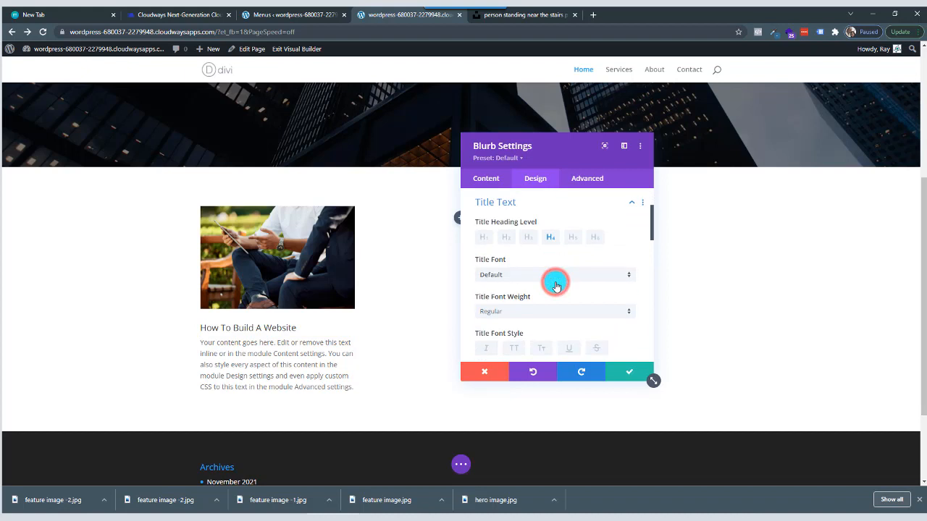
left_click(486, 241)
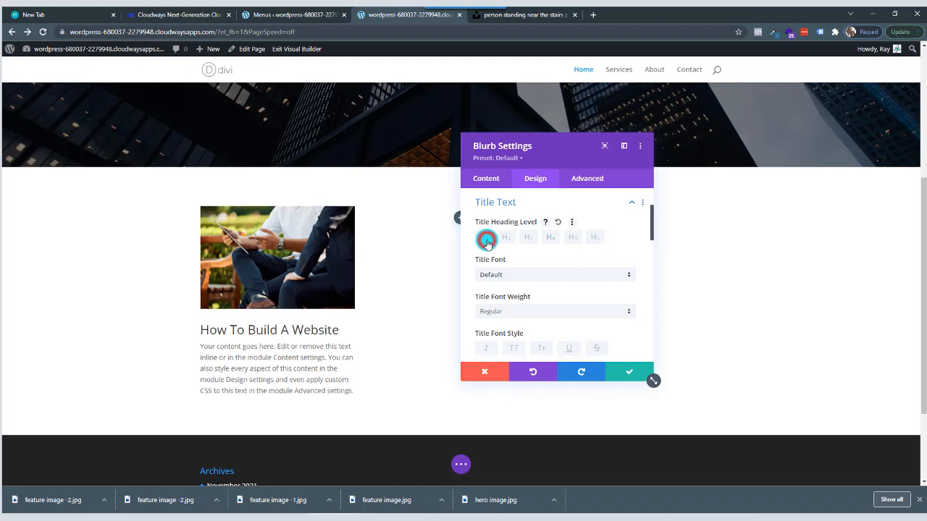
left_click(505, 239)
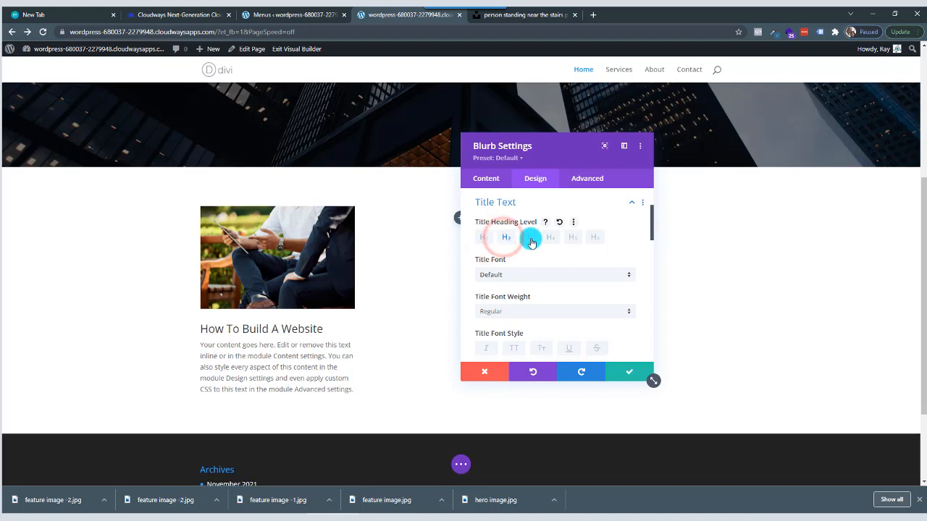
left_click(529, 238)
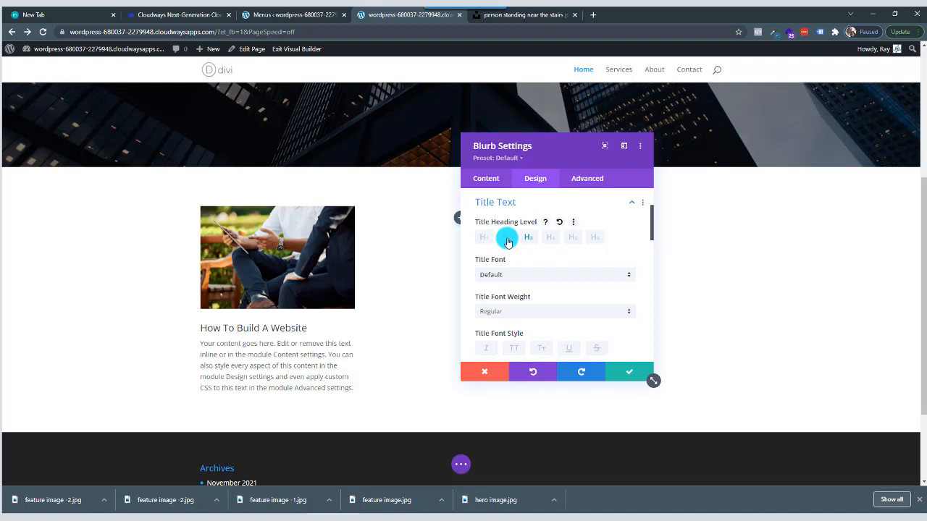
left_click(507, 242)
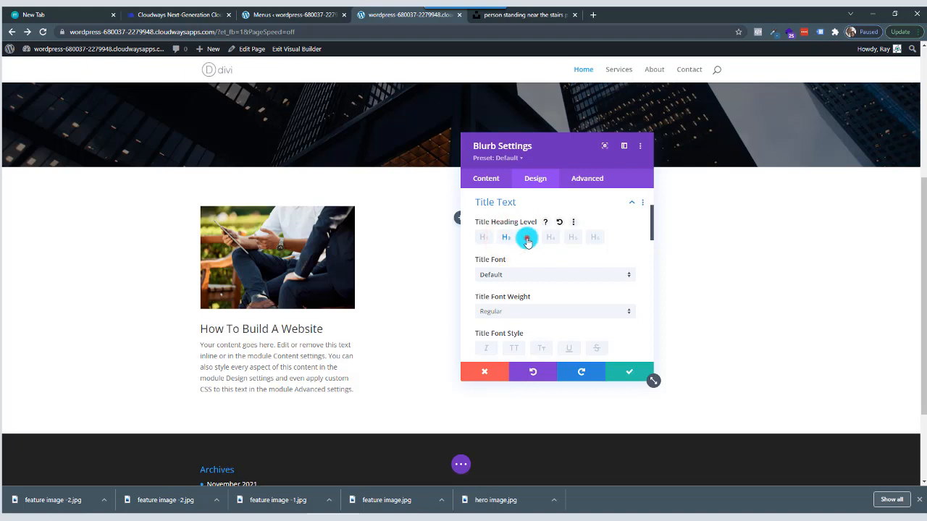
left_click(527, 238)
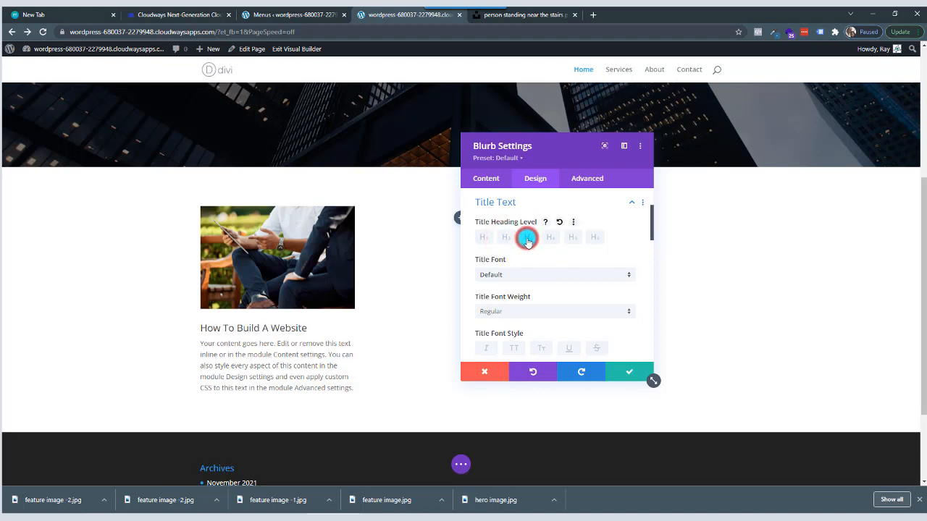
Set the blurb's title font to Poppins with the Light font weight.
left_click(524, 276)
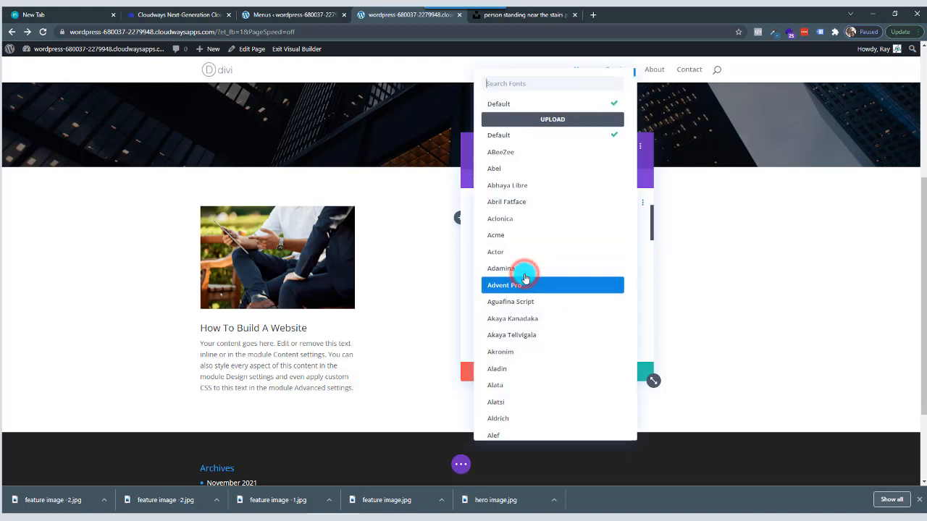
left_click(518, 87)
type("popp")
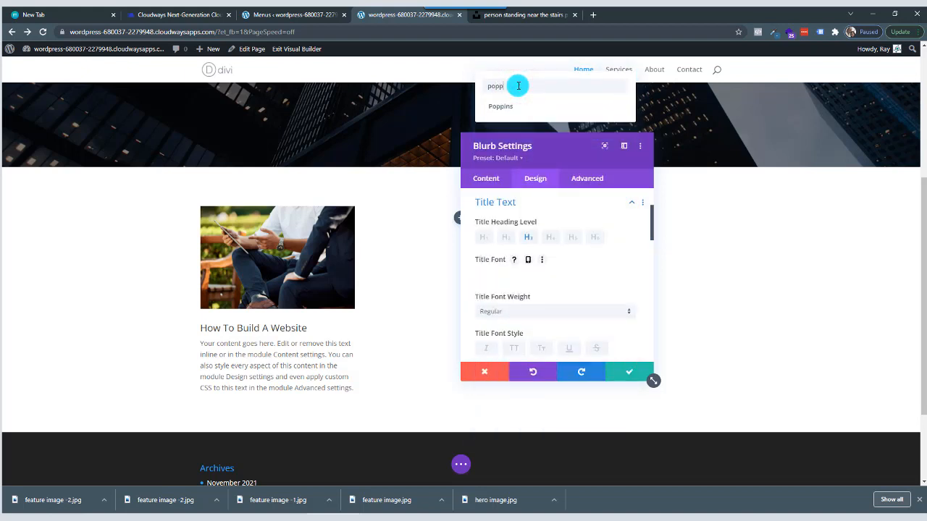
left_click(511, 105)
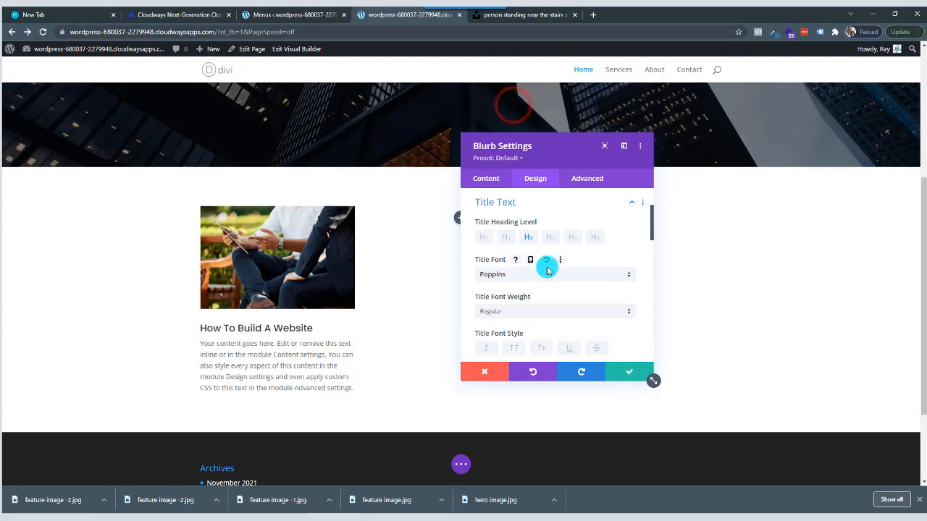
left_click(531, 317)
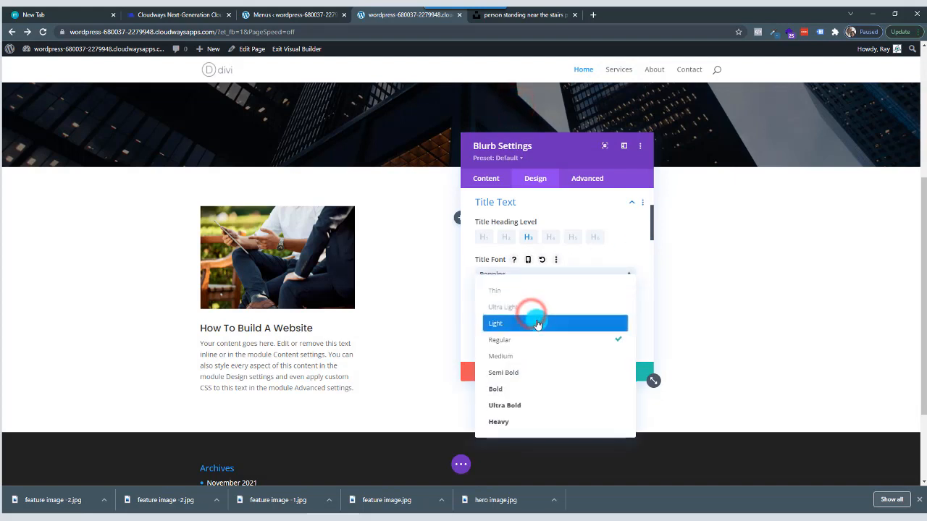
left_click(536, 325)
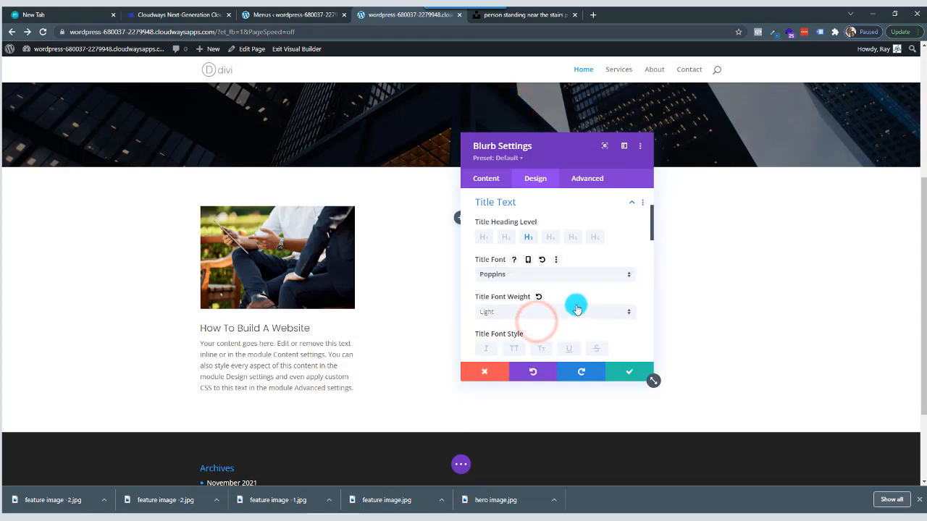
Set the blurb's title text size to 24px.
scroll(575, 305, "down", 3)
scroll(577, 309, "down", 2)
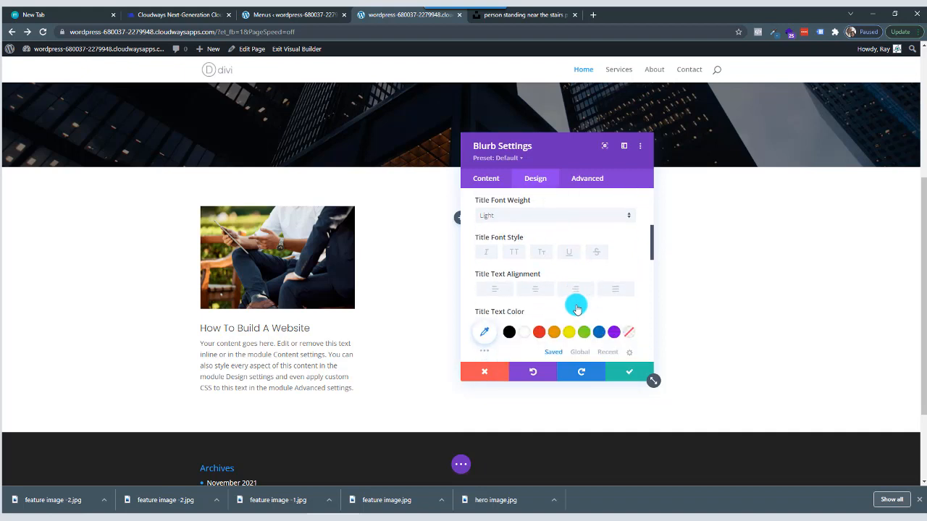
scroll(575, 306, "down", 3)
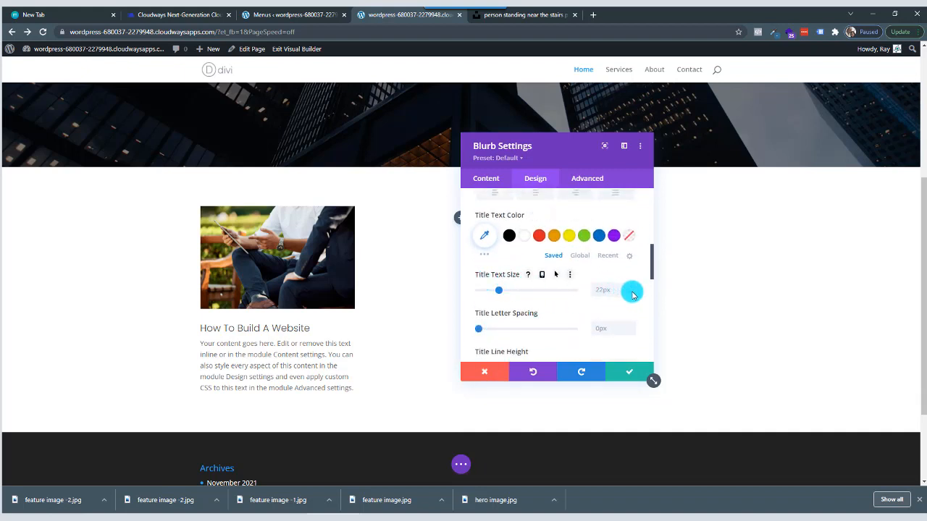
left_click(631, 293)
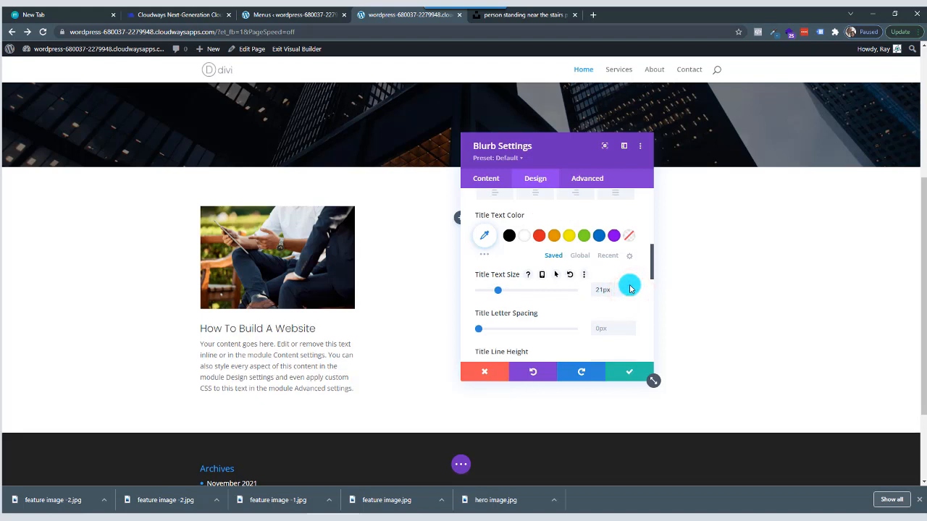
left_click(630, 288)
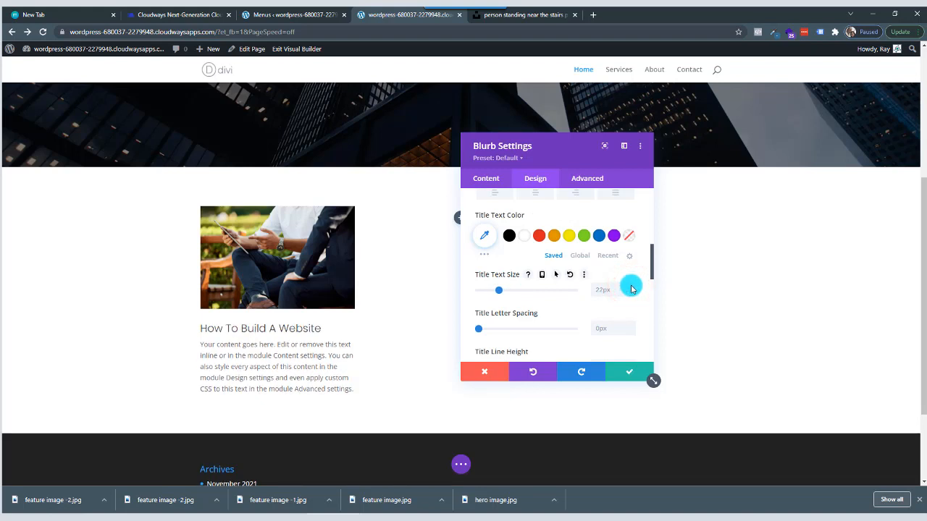
left_click(631, 288)
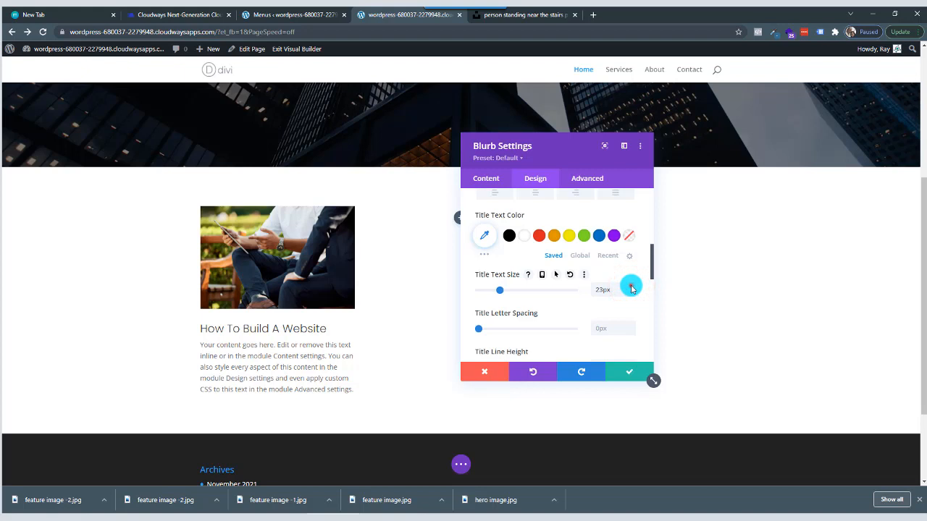
left_click(631, 288)
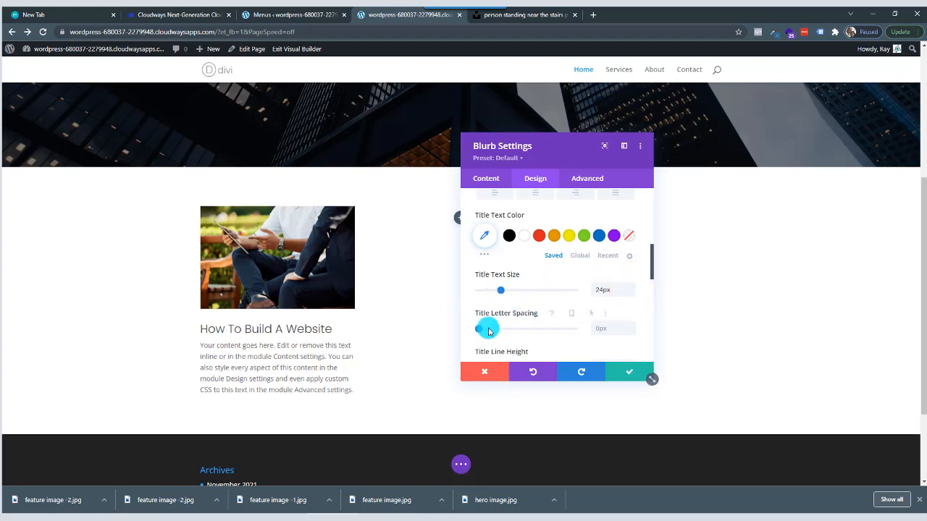
Set the blurb's body text font to Poppins with the Light font weight.
scroll(535, 249, "down", 3)
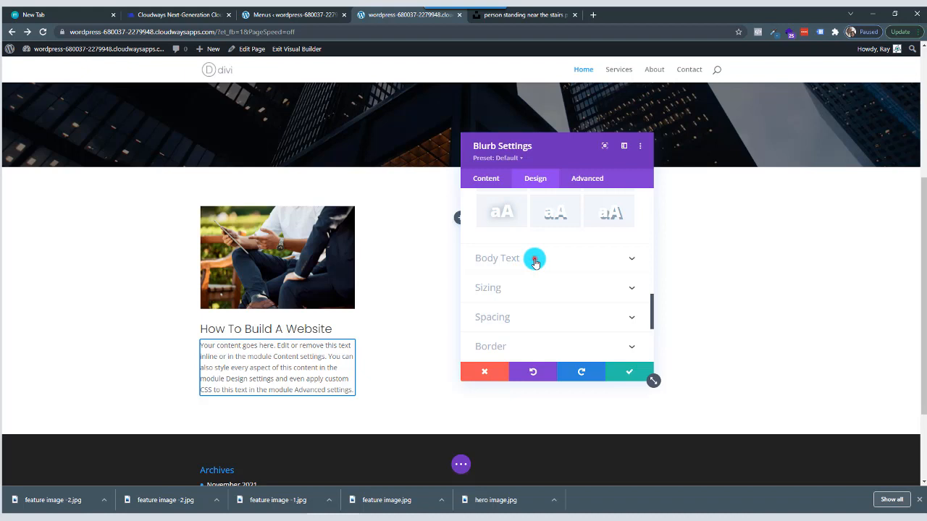
left_click(534, 260)
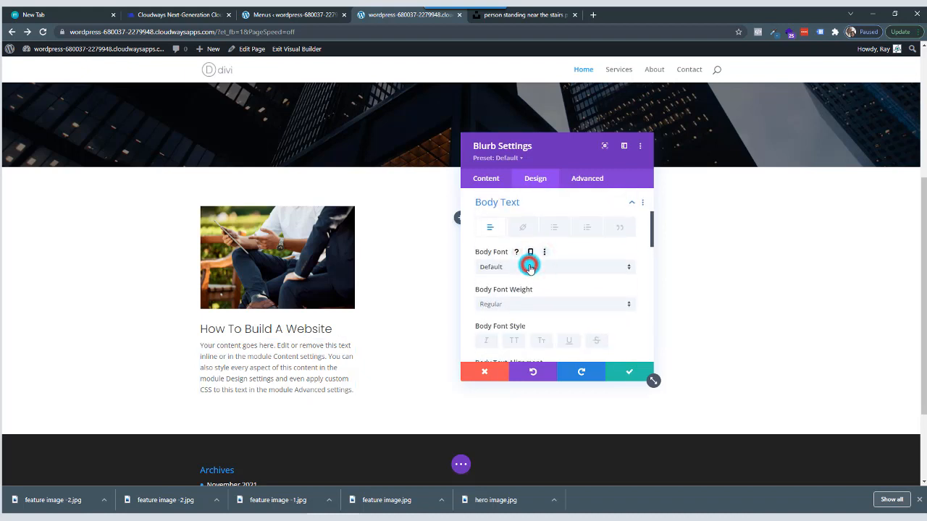
left_click(529, 267)
left_click(530, 84)
type("popp")
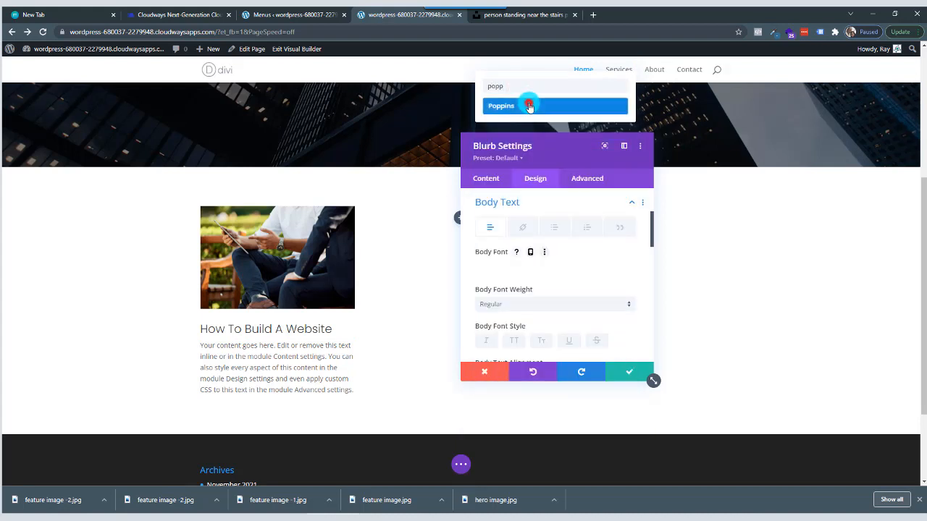
left_click(529, 105)
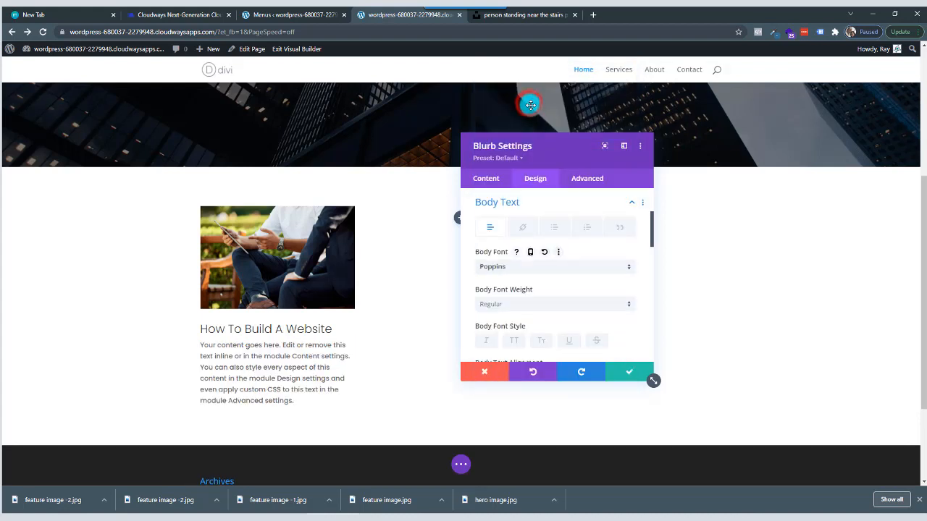
left_click(560, 309)
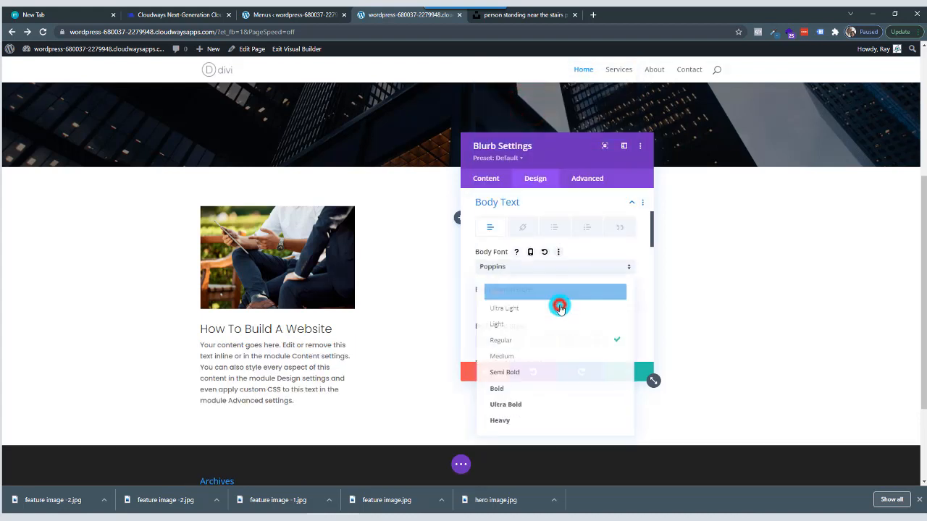
left_click(548, 327)
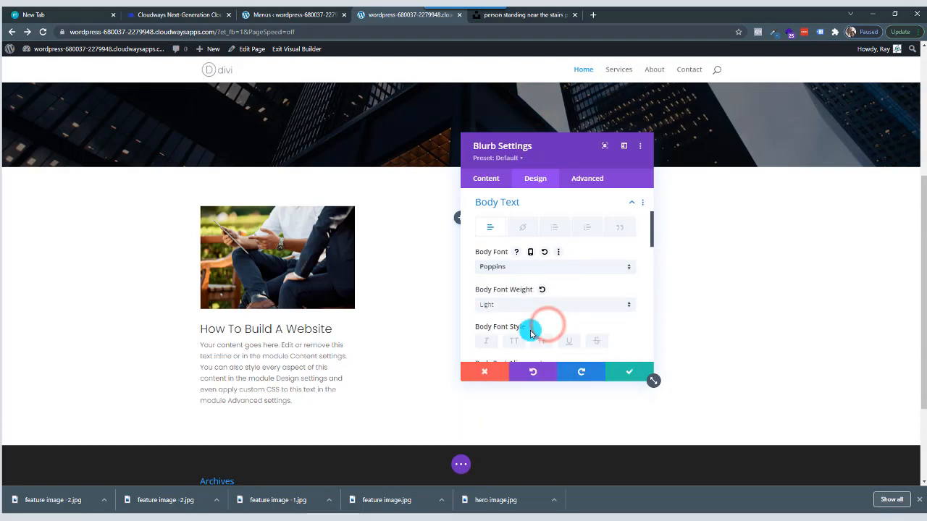
Set the blurb's body text size to 16px.
scroll(569, 314, "down", 3)
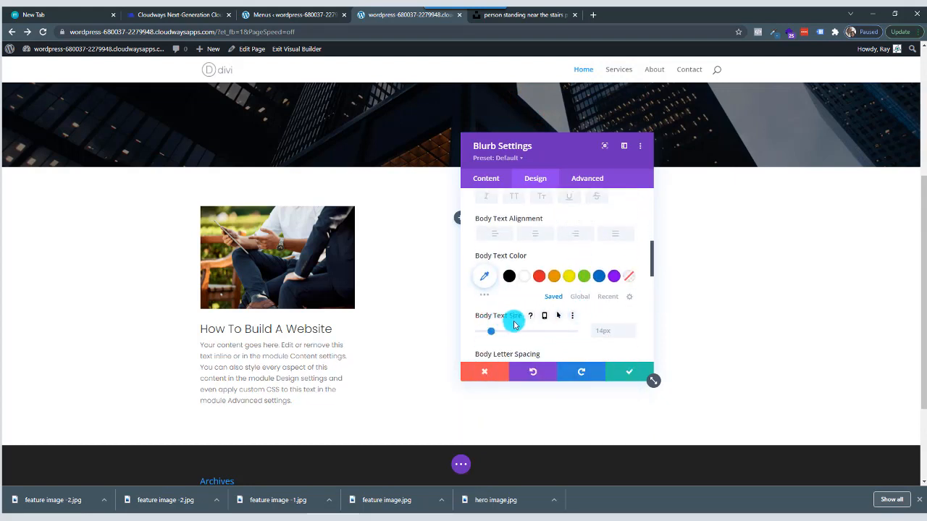
left_click(632, 328)
left_click(631, 328)
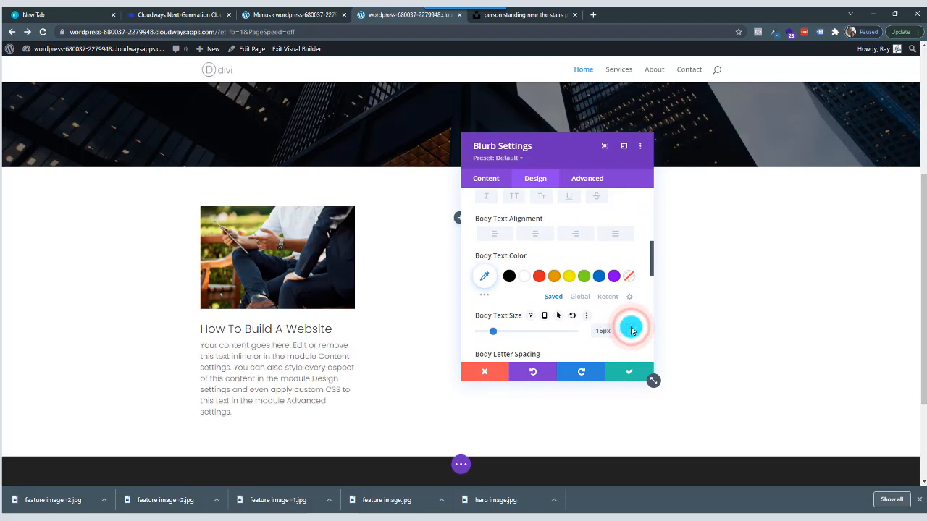
Try a 1px letter spacing on the blurb's body text.
scroll(622, 307, "down", 1)
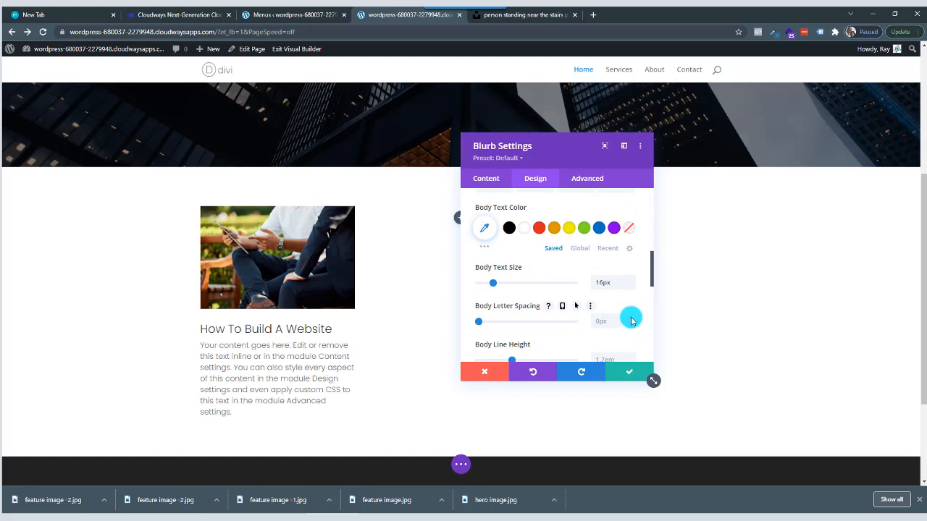
left_click(631, 320)
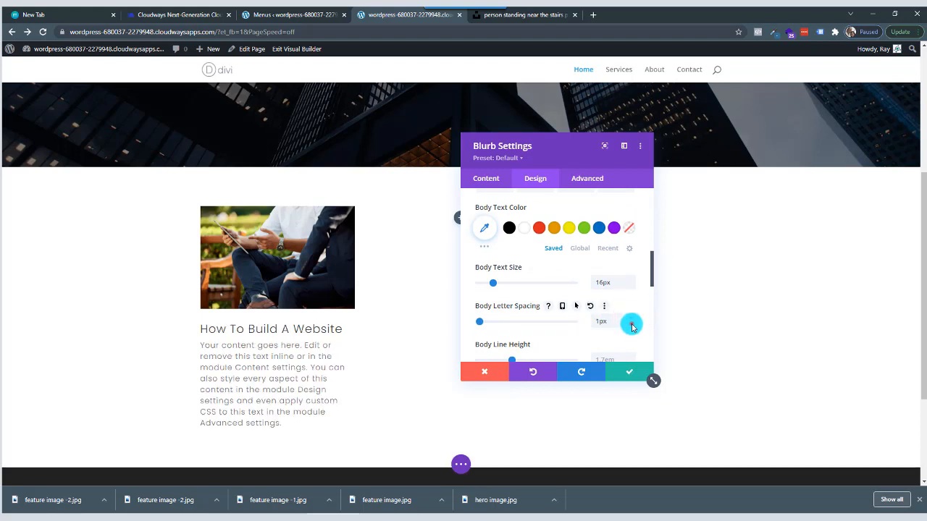
left_click(631, 325)
Set the blurb's body line height to 1.9em.
scroll(627, 318, "down", 3)
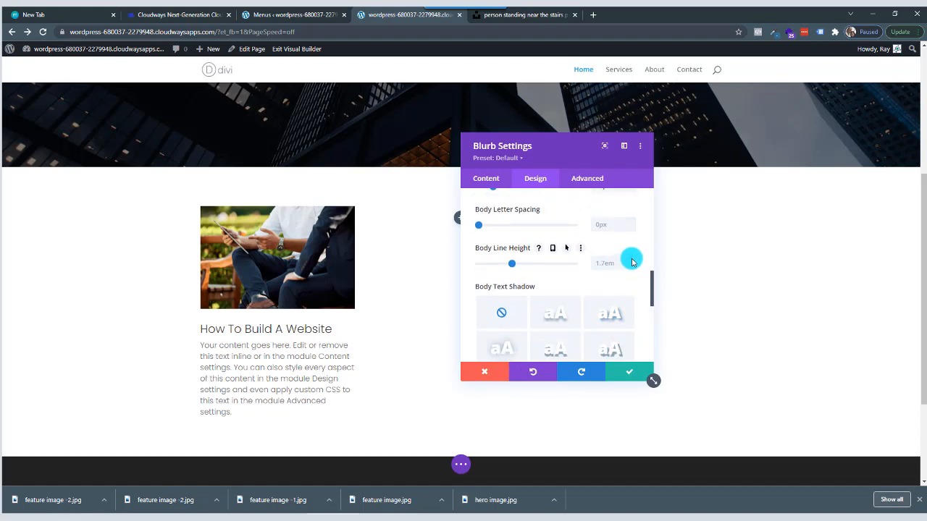
left_click(631, 259)
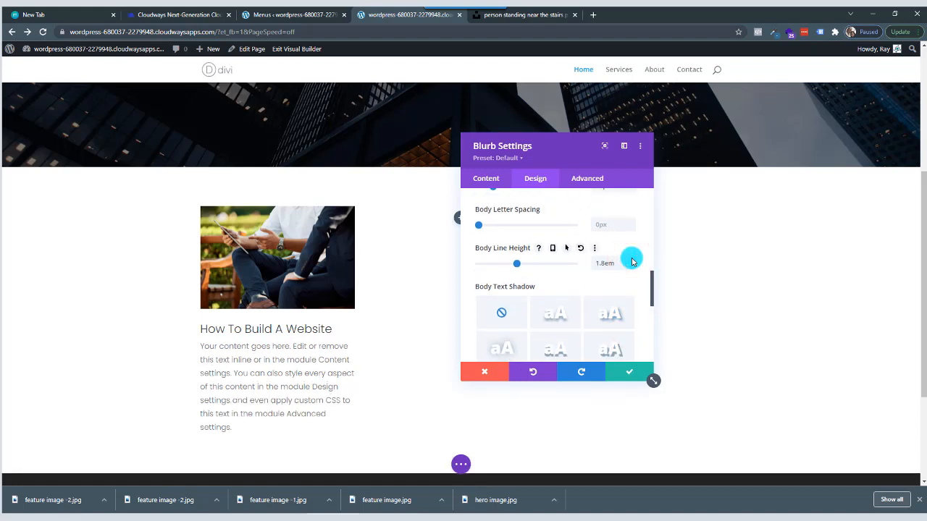
left_click(631, 260)
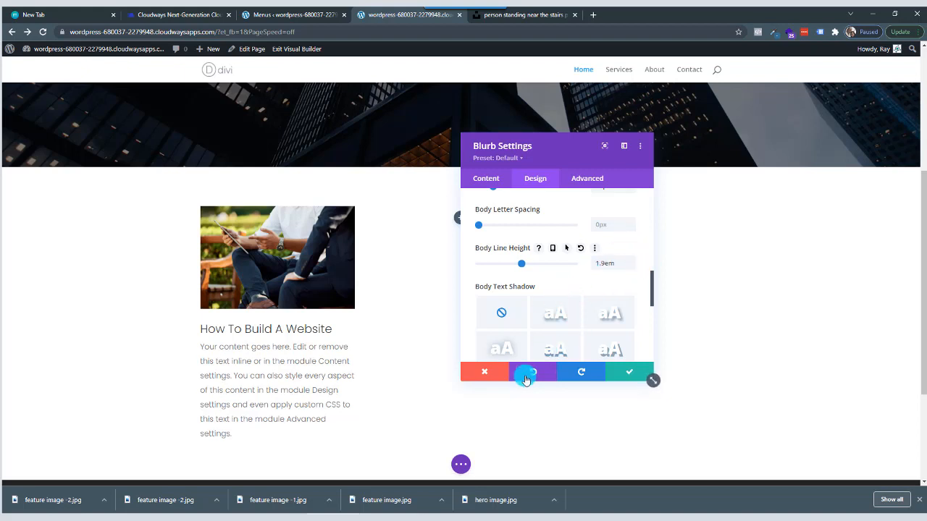
Return to the title text settings of the How To Build A Website blurb and set the title font weight to Medium.
left_click(251, 329)
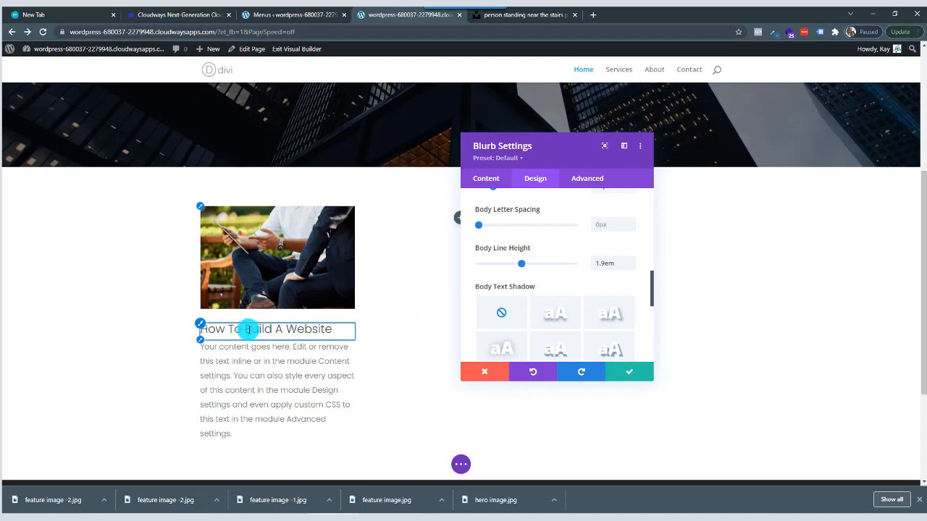
left_click(202, 323)
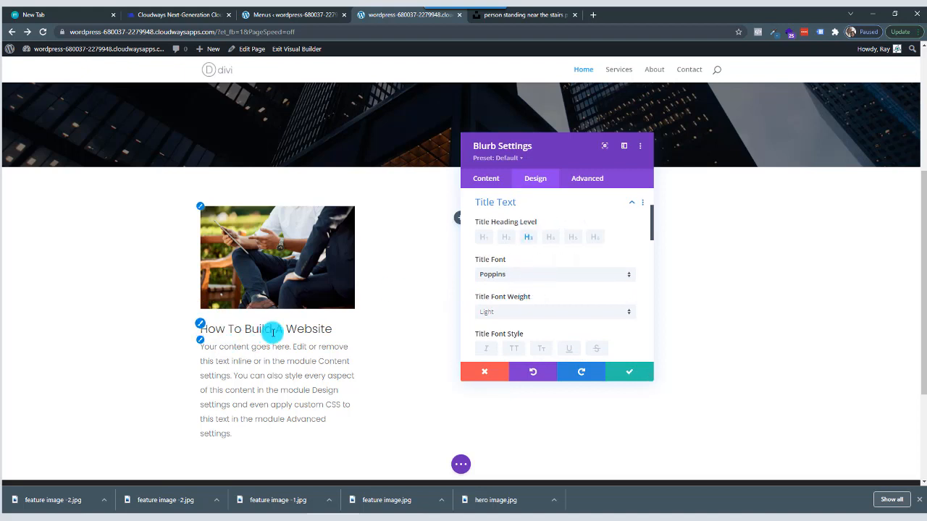
left_click(547, 313)
left_click(541, 356)
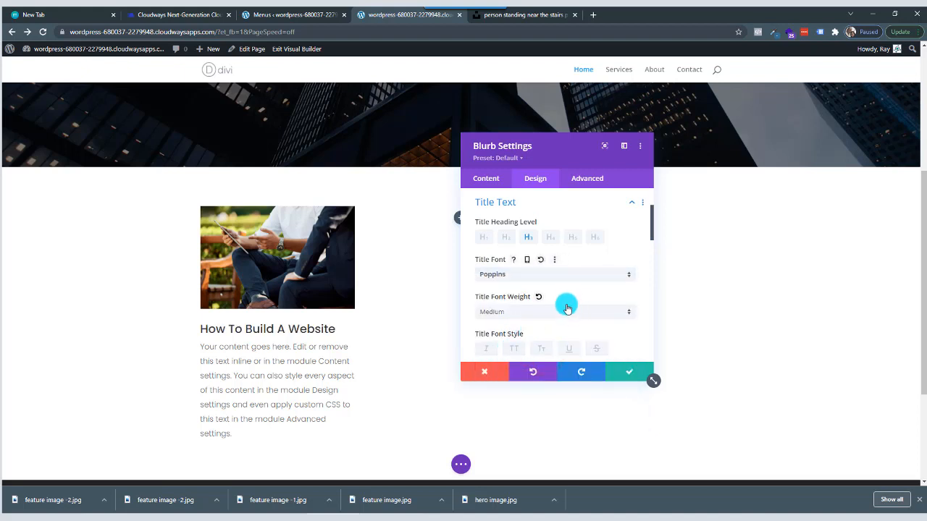
Compare red, orange and yellow for the blurb's title text color, and set it to black (#000000).
scroll(567, 307, "down", 4)
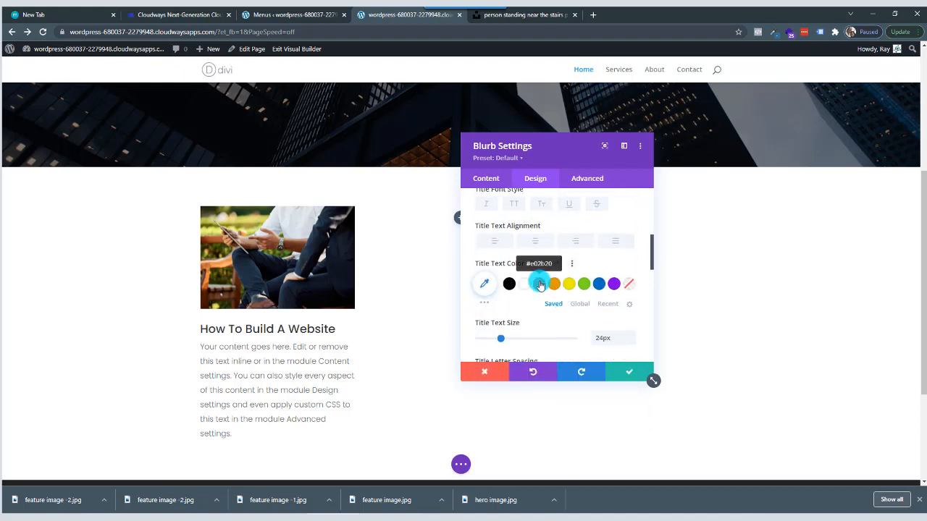
left_click(540, 285)
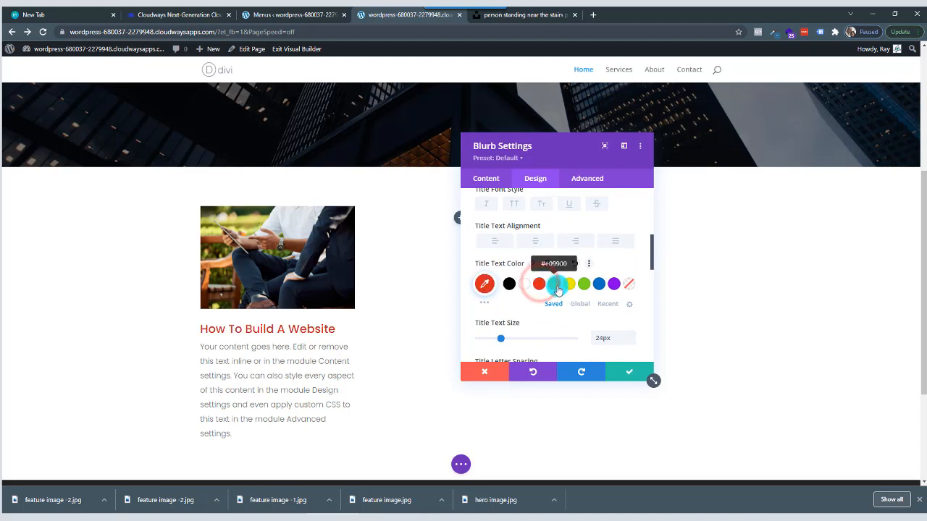
left_click(555, 285)
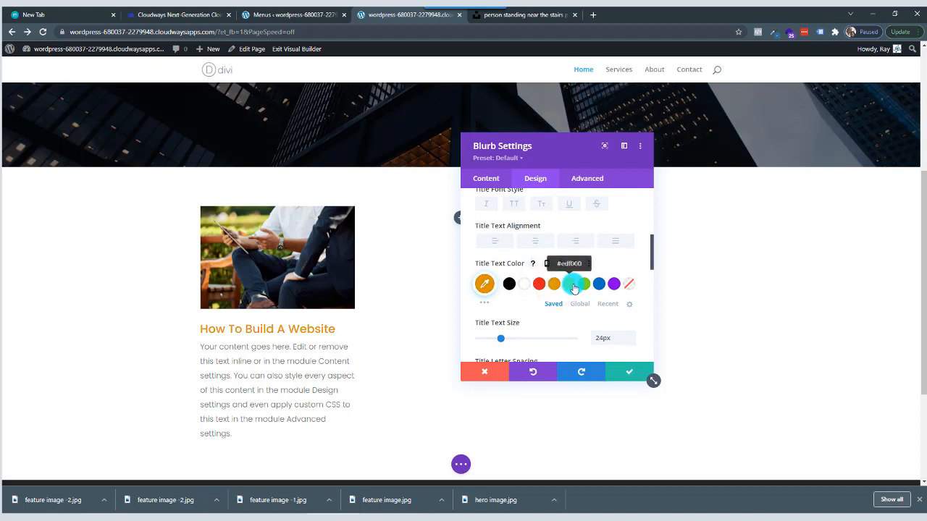
left_click(584, 283)
left_click(568, 286)
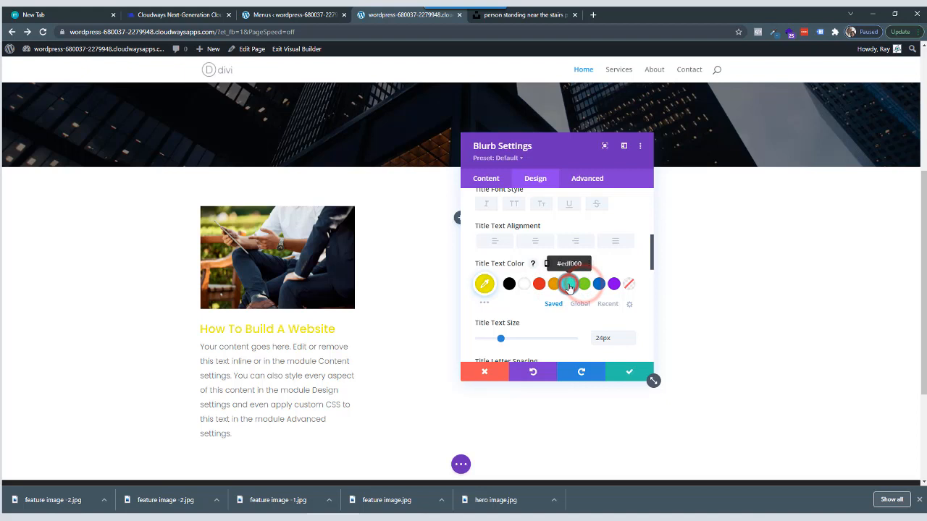
left_click(520, 285)
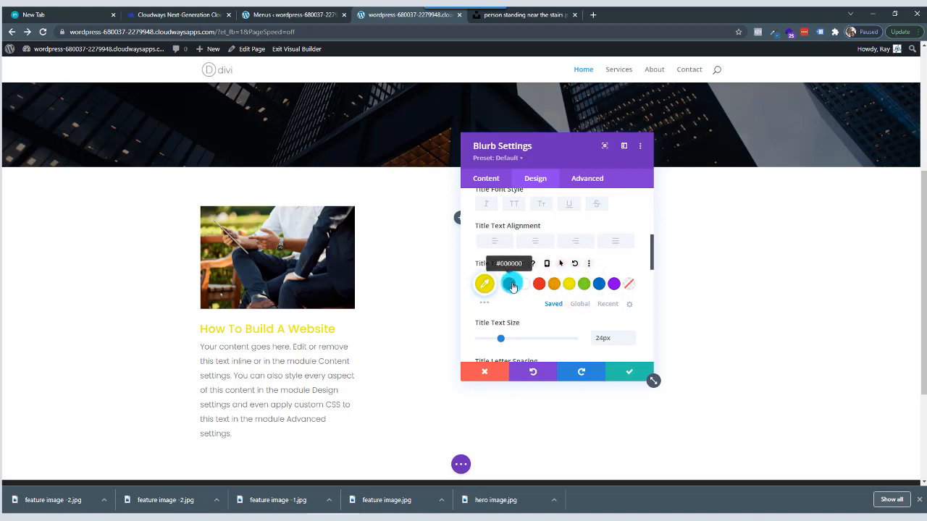
left_click(510, 284)
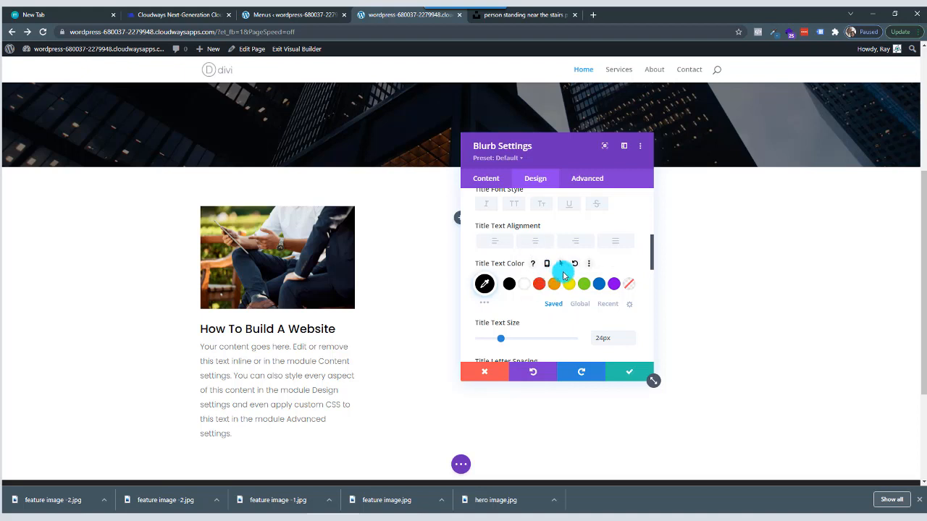
Apply the first box shadow preset, a soft shadow on all sides, to the blurb.
scroll(563, 274, "down", 10)
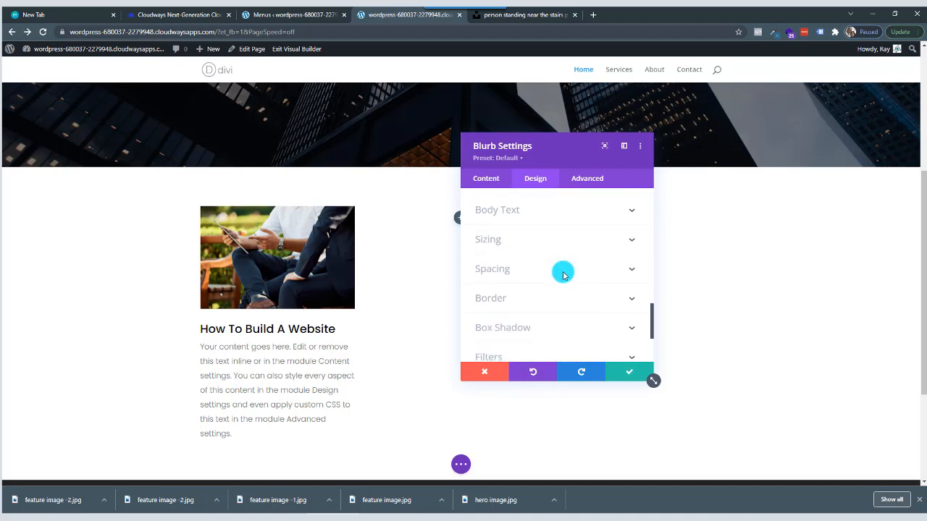
scroll(560, 275, "down", 1)
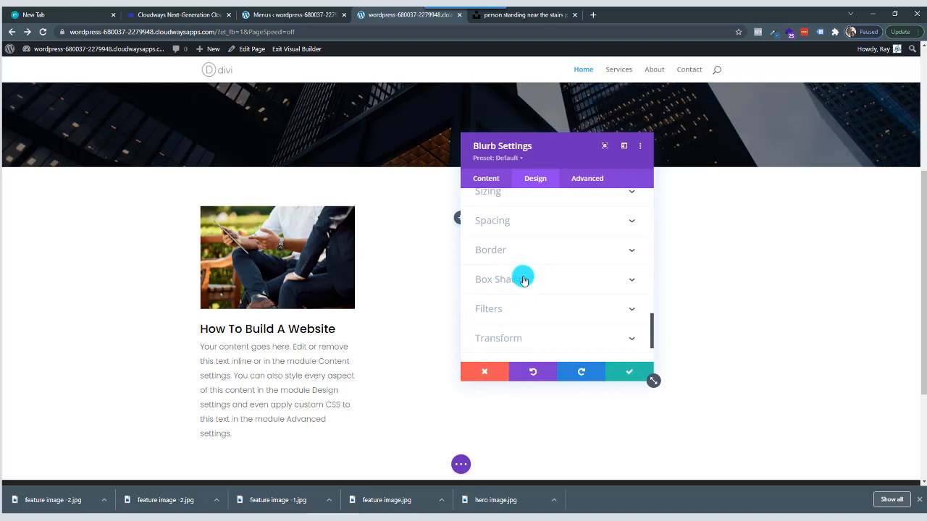
left_click(533, 283)
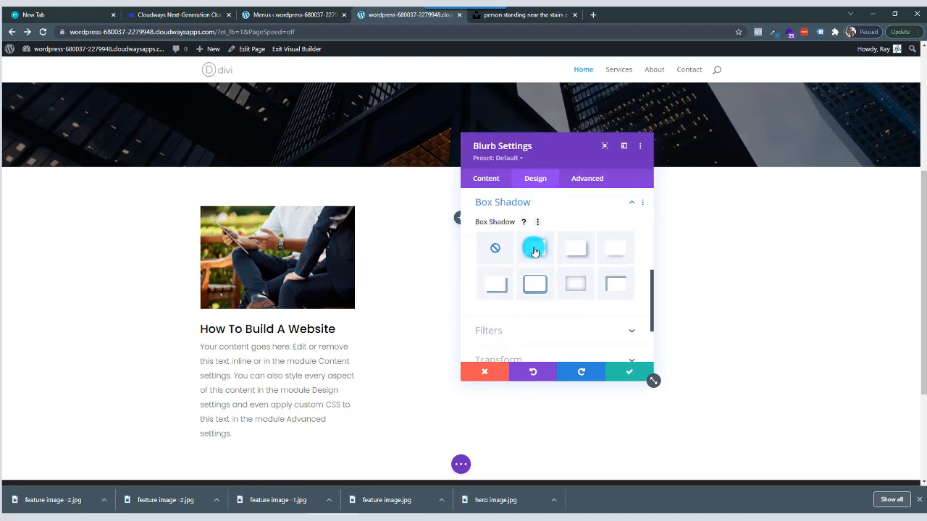
left_click(534, 250)
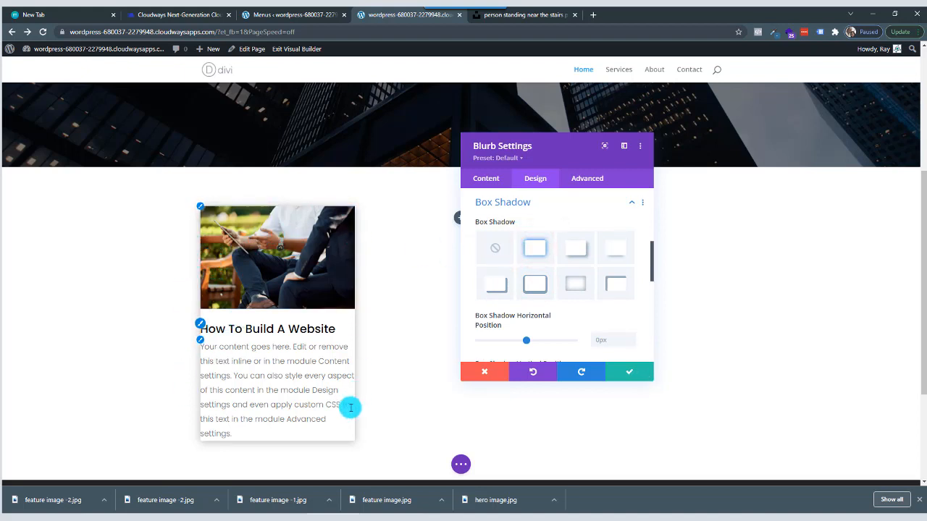
Set the blurb's box shadow horizontal position to 7px and vertical position to 6px.
scroll(564, 324, "down", 3)
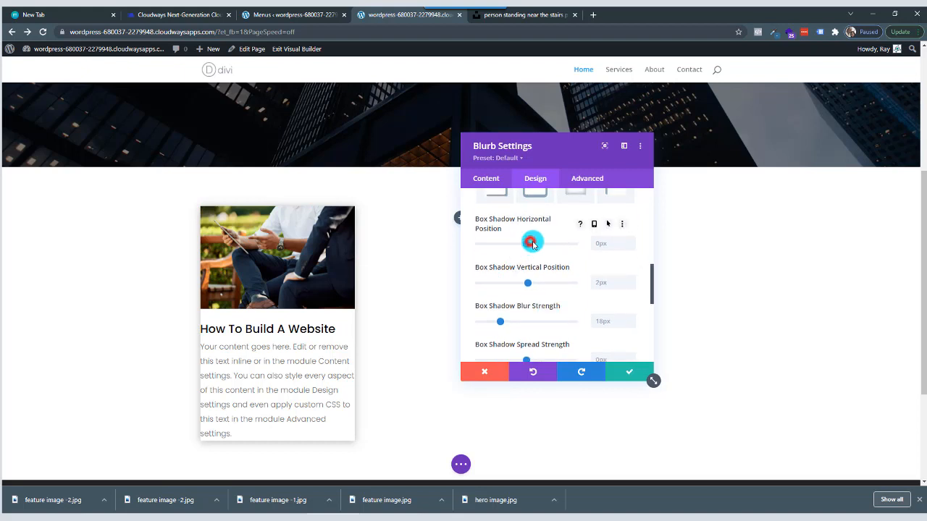
left_click(532, 244)
mouse_move(527, 245)
left_mouse_down()
mouse_move(551, 243)
mouse_move(507, 243)
mouse_move(531, 243)
left_mouse_up()
left_click(527, 283)
mouse_move(528, 283)
left_mouse_down()
mouse_move(519, 284)
mouse_move(529, 283)
left_mouse_up()
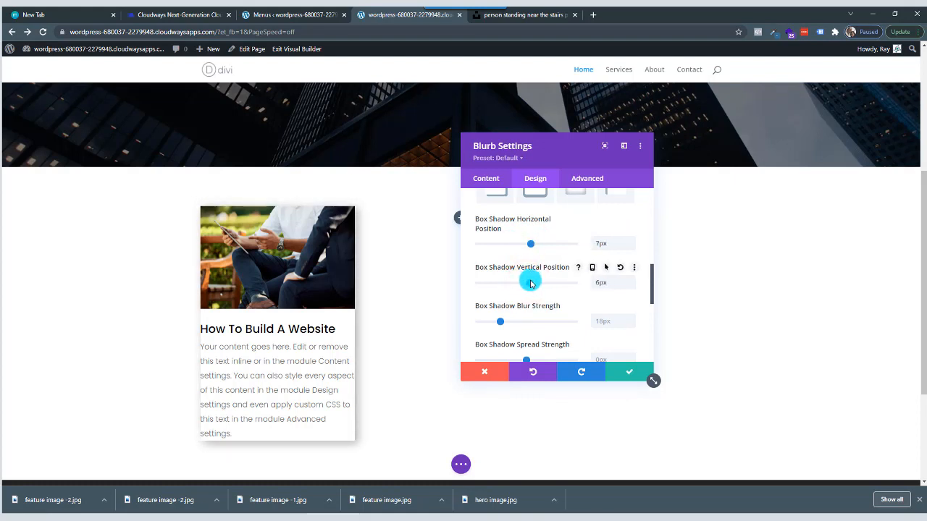
Set the box shadow's blur strength to 27px and its spread strength to 1px.
left_click(501, 321)
left_click_drag(500, 321, 523, 313)
scroll(524, 325, "down", 1)
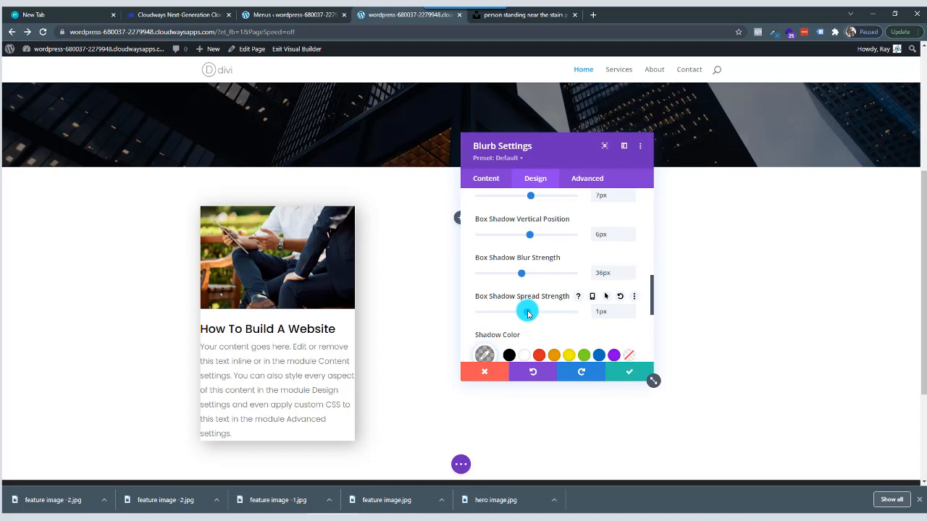
left_click_drag(518, 274, 511, 272)
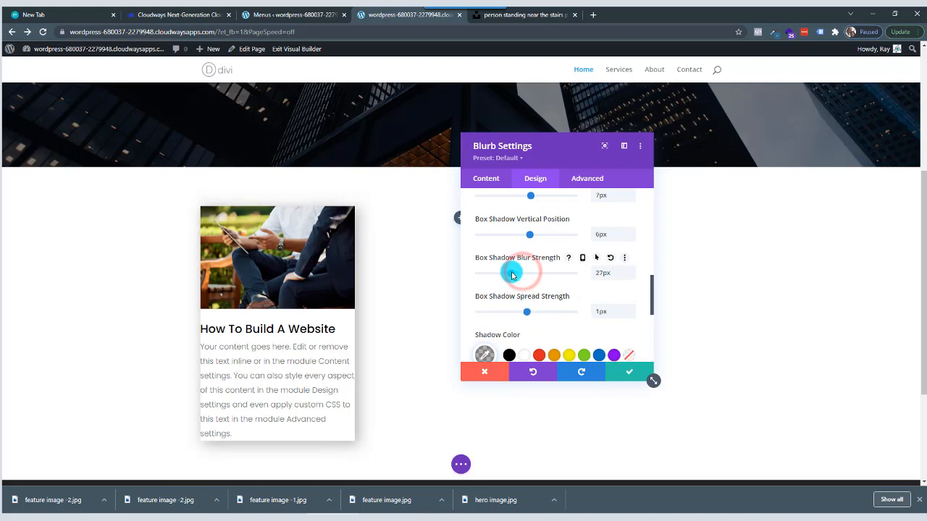
Set the box shadow's vertical position to 2px and its spread strength to -11px.
mouse_move(529, 235)
left_mouse_down()
mouse_move(516, 237)
mouse_move(529, 242)
left_mouse_up()
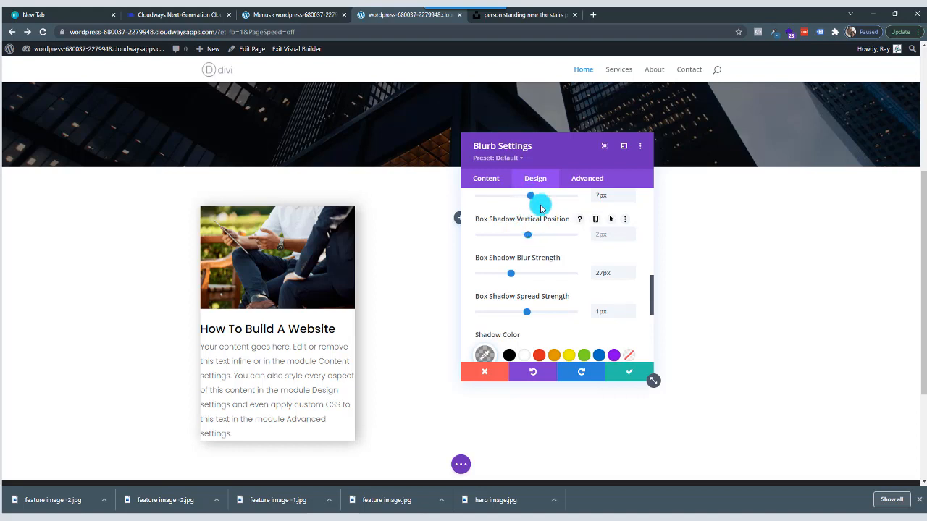
scroll(535, 207, "up", 1)
scroll(536, 295, "down", 1)
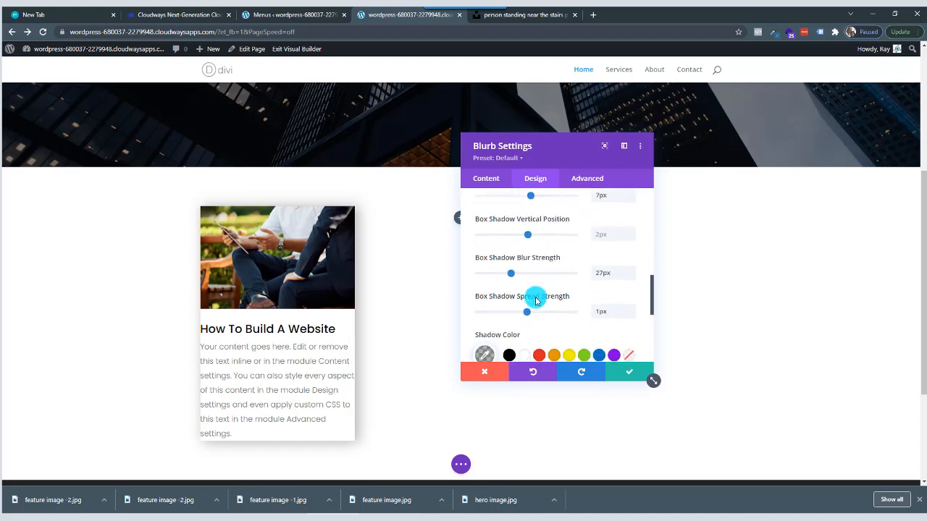
mouse_move(526, 314)
left_mouse_down()
mouse_move(481, 314)
mouse_move(518, 314)
left_mouse_up()
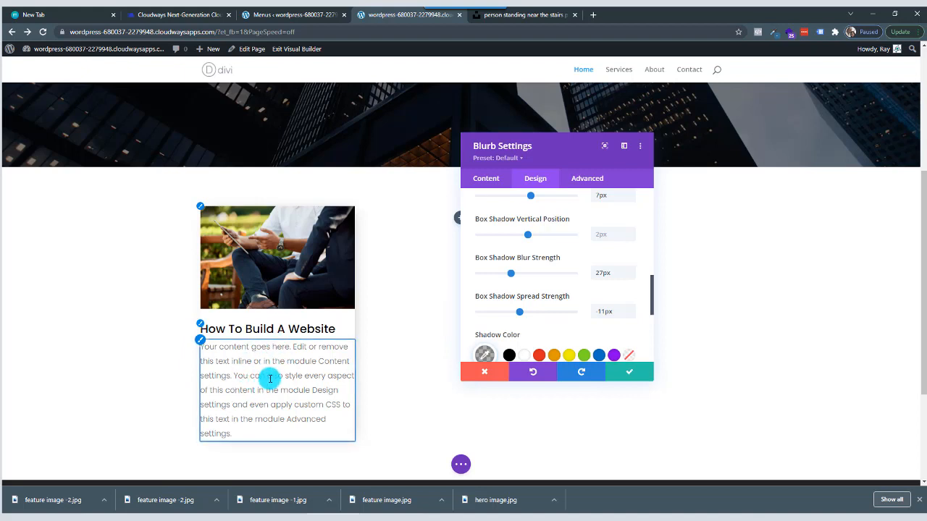
Set the blurb's padding to 20px on all four sides, linking top with bottom and left with right.
scroll(544, 273, "down", 3)
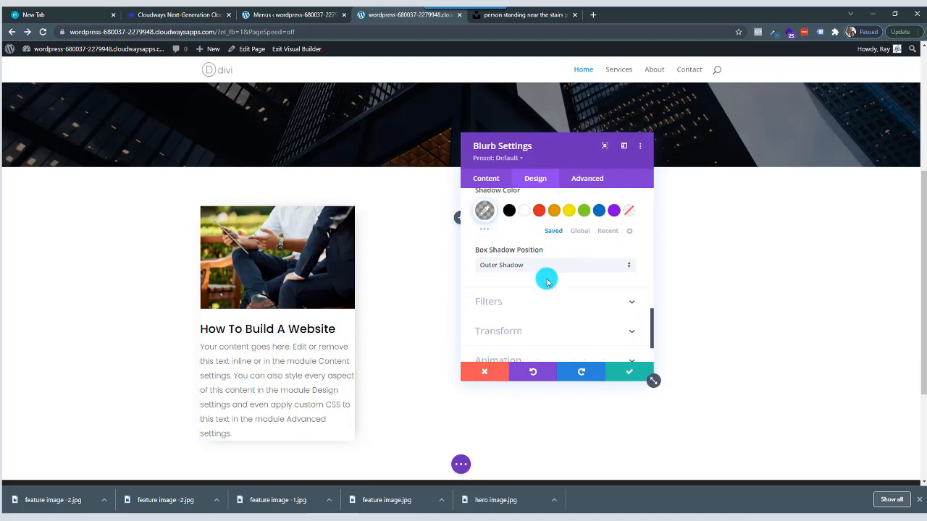
scroll(547, 282, "up", 5)
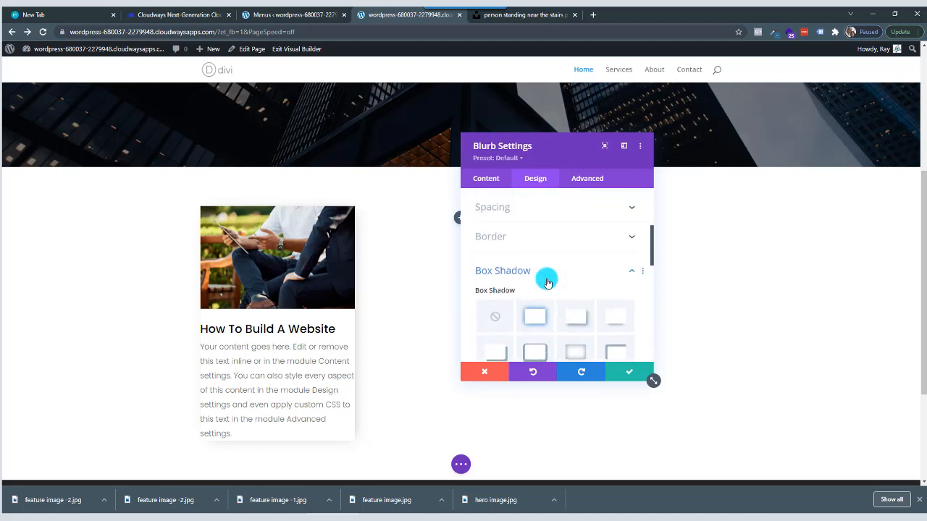
scroll(545, 281, "up", 2)
left_click(534, 283)
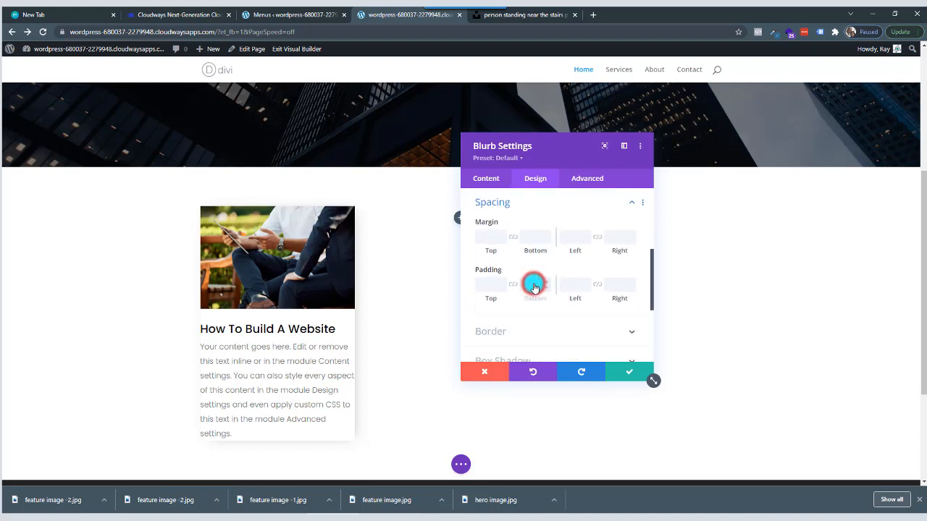
left_click(497, 285)
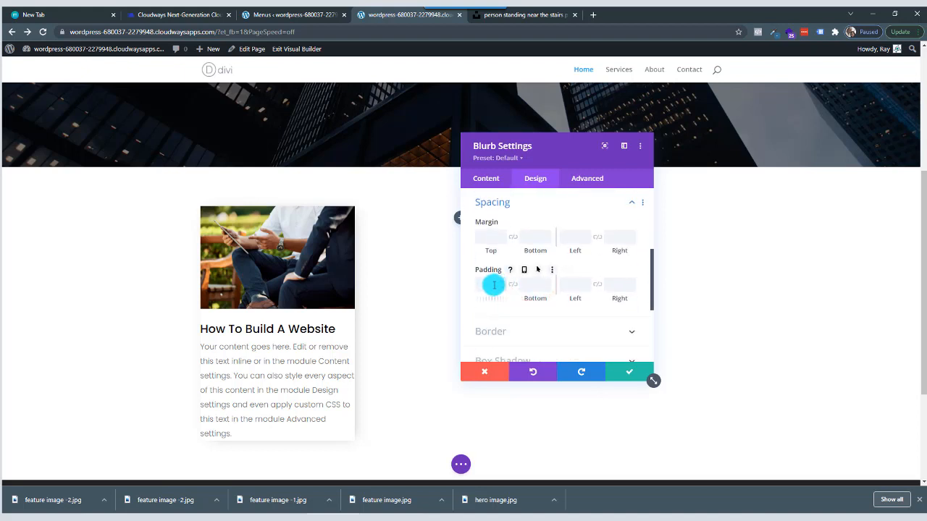
left_click(575, 283)
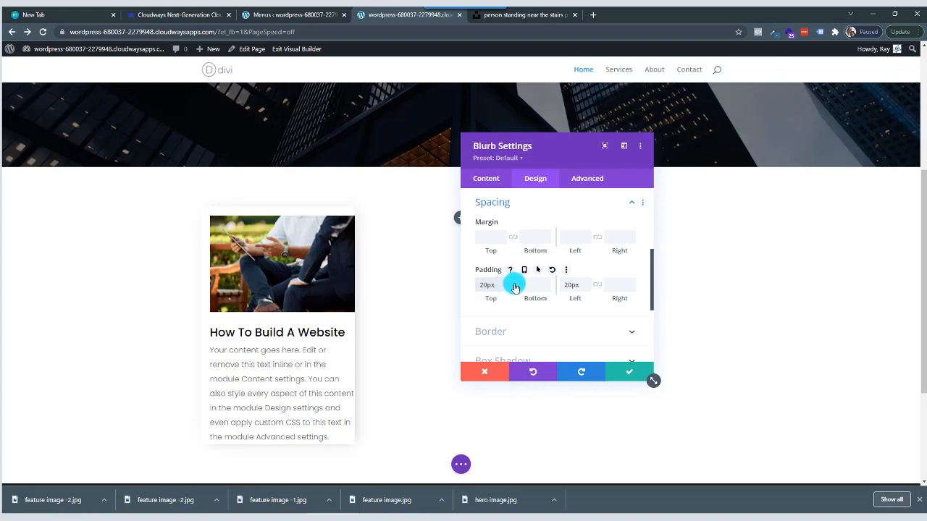
left_click(515, 288)
left_click(596, 286)
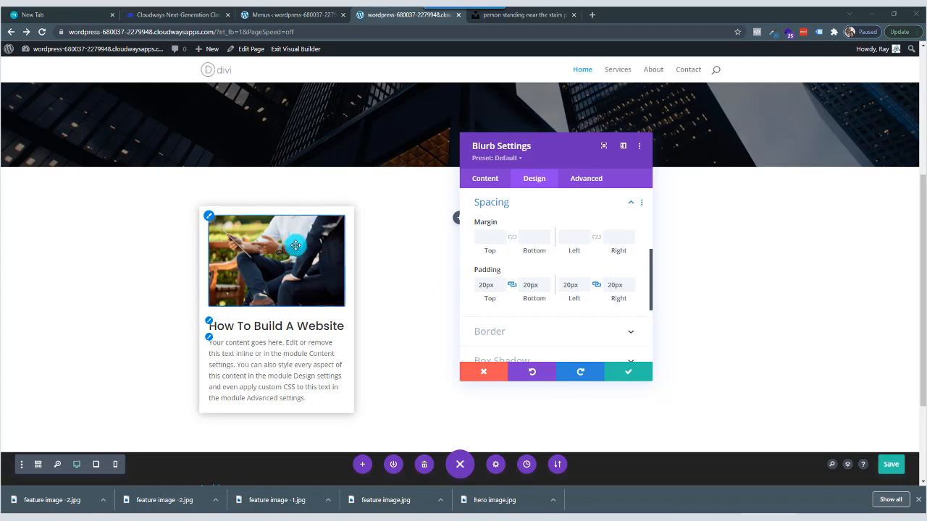
Open the blurb's top margin value for editing.
left_click(483, 238)
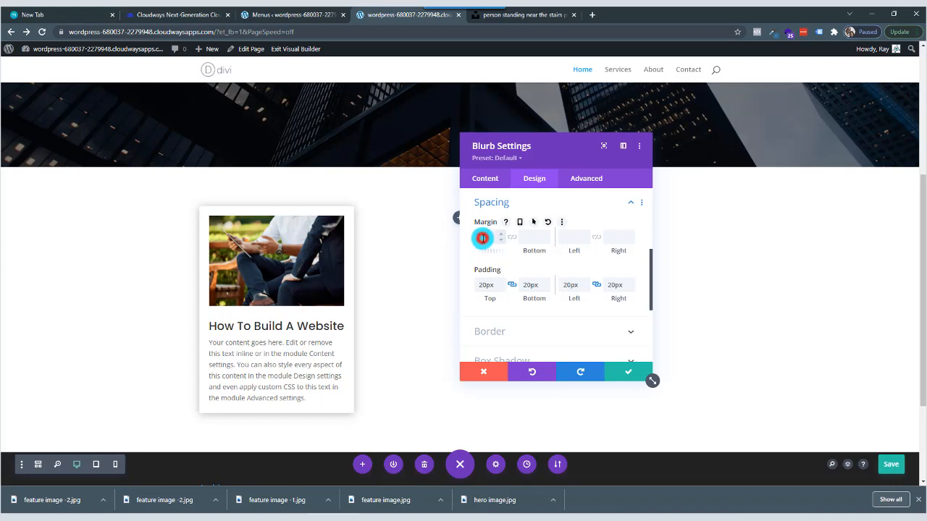
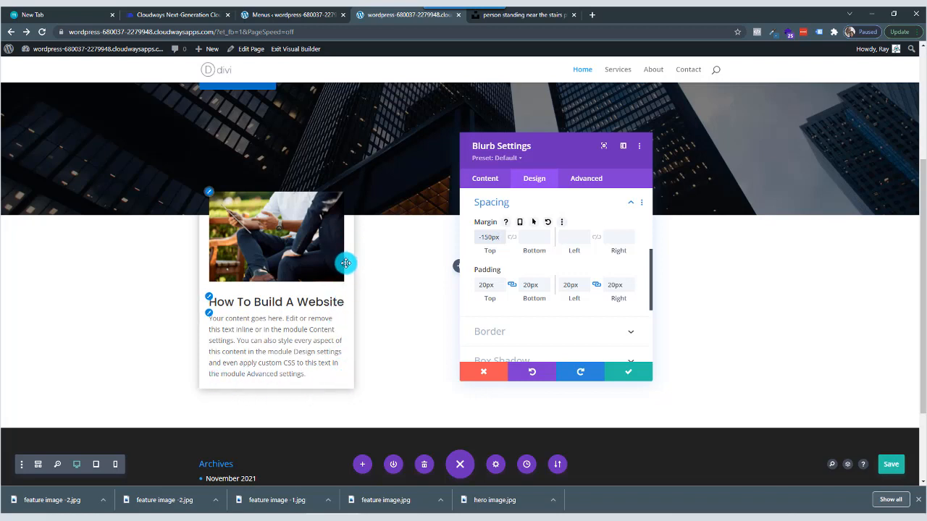
Open the background color options of the How To Build A Website blurb.
left_click(490, 180)
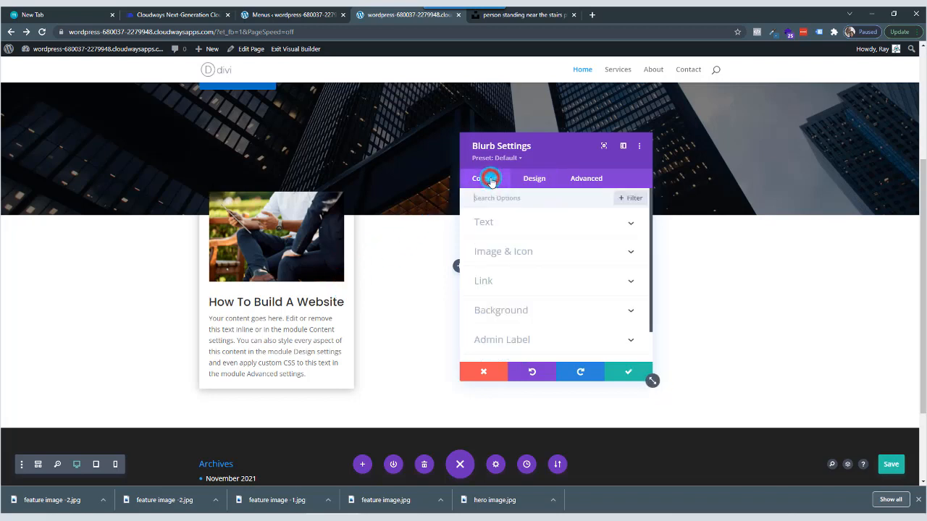
left_click(523, 320)
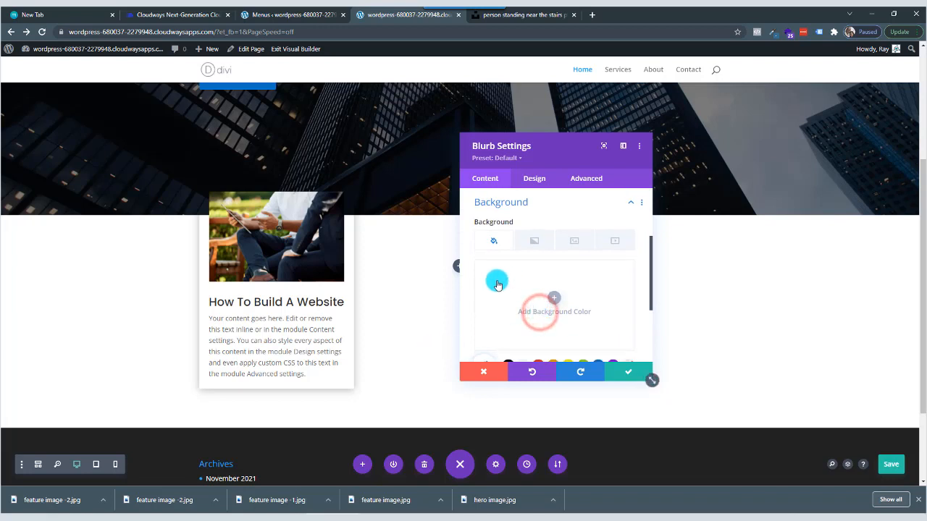
left_click(554, 301)
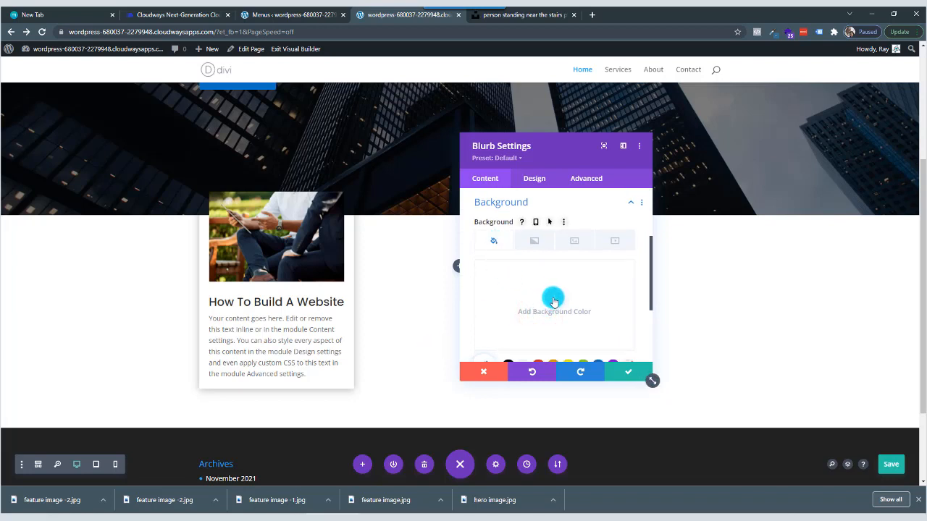
scroll(554, 301, "down", 1)
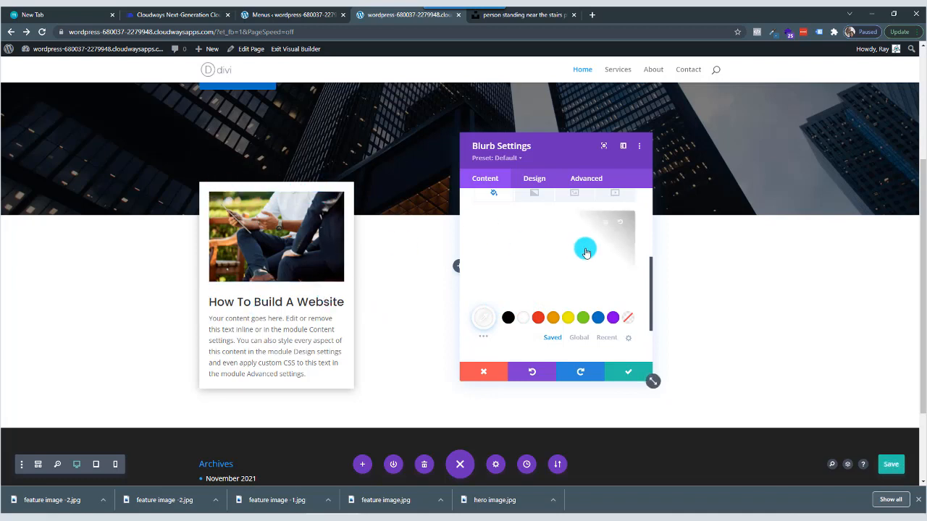
scroll(585, 251, "up", 1)
scroll(552, 289, "down", 1)
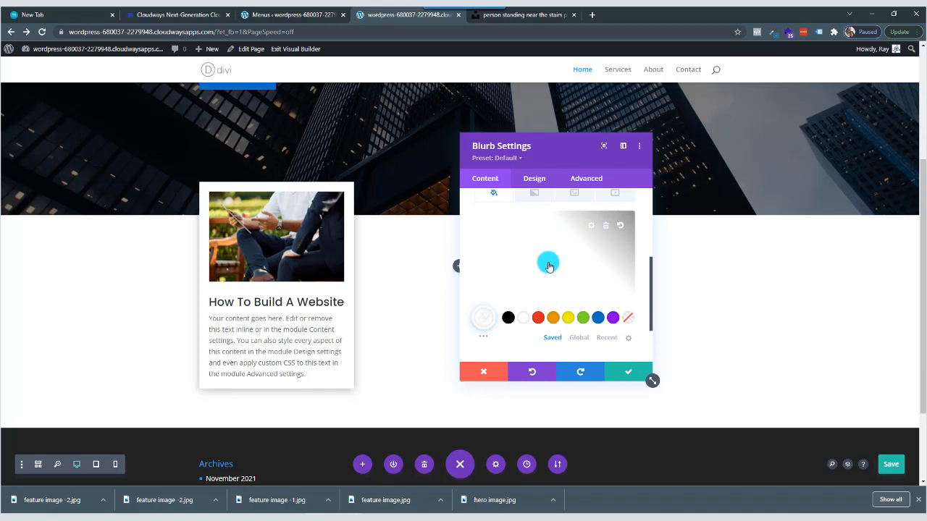
left_click(605, 225)
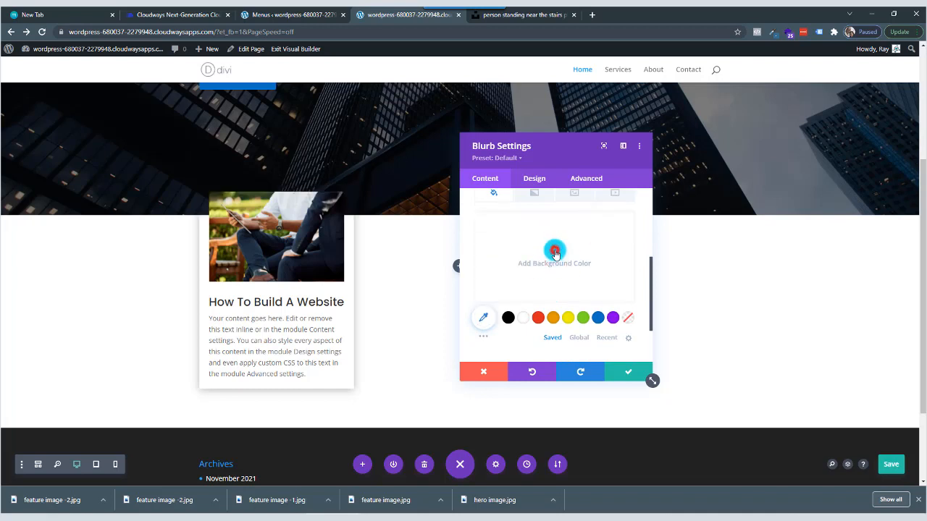
Give the blurb a white #ffffff background color and save its settings.
left_click(554, 250)
left_click(503, 219)
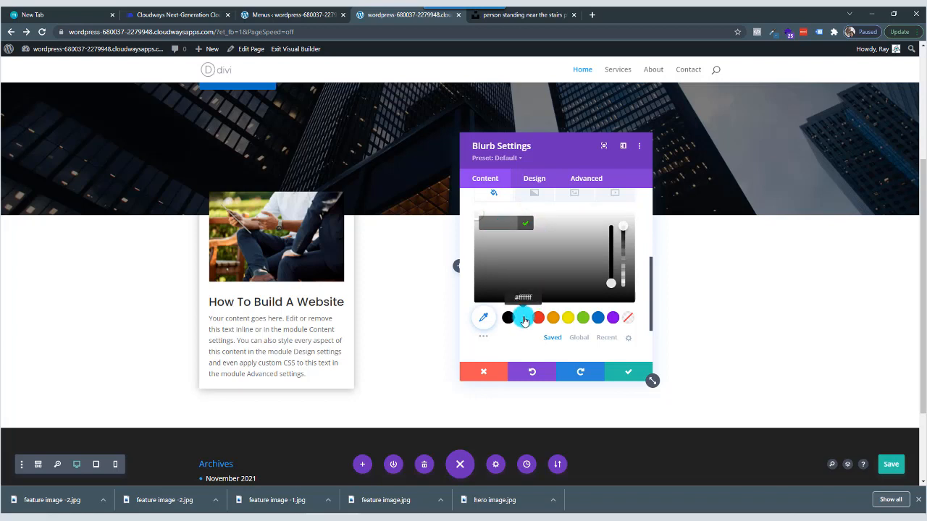
left_click(523, 320)
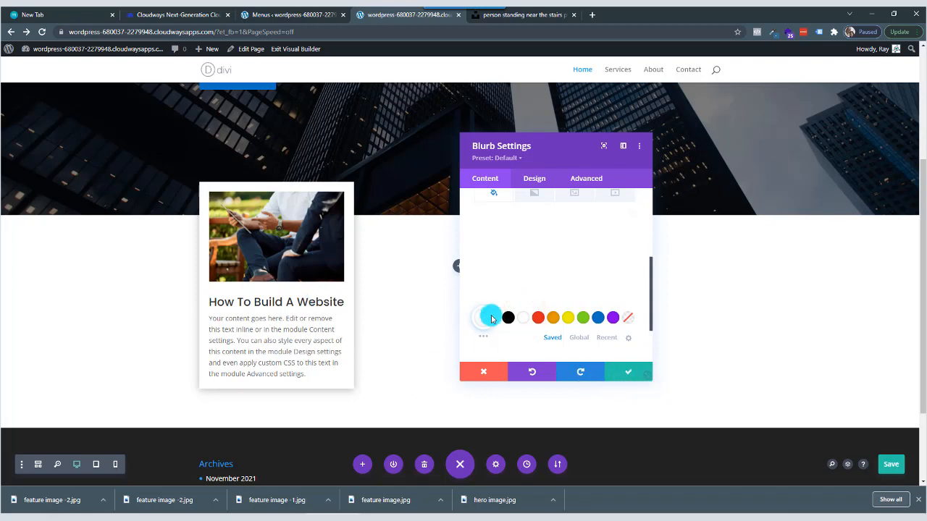
left_click(627, 372)
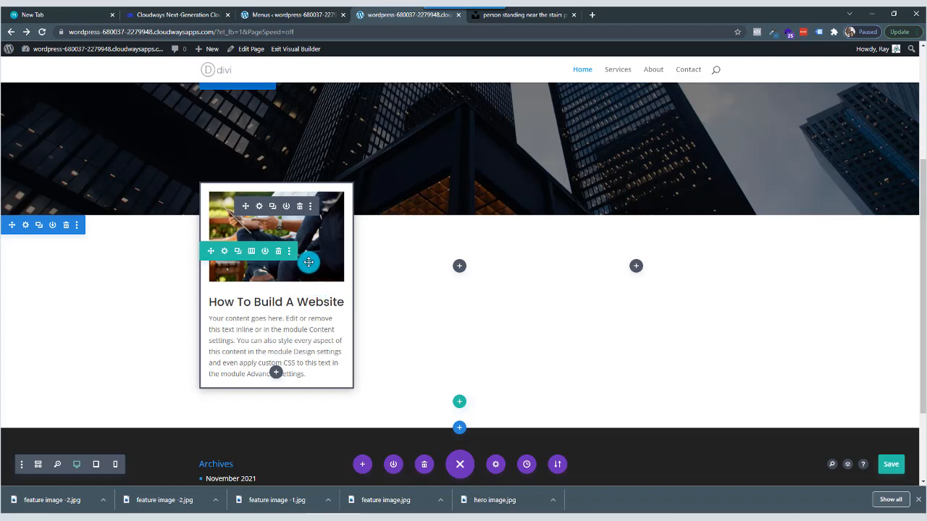
Copy the How To Build A Website blurb and paste it into the row's empty second and third columns.
left_click(311, 210)
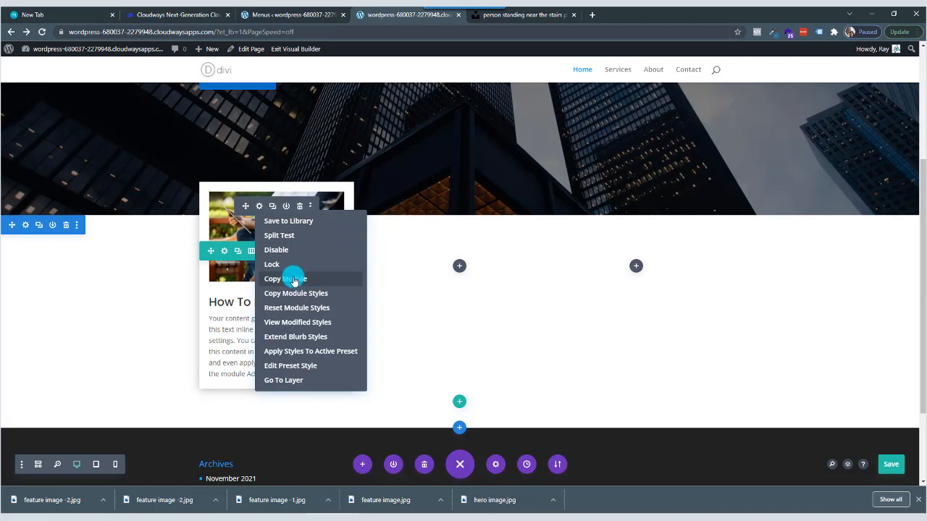
left_click(294, 279)
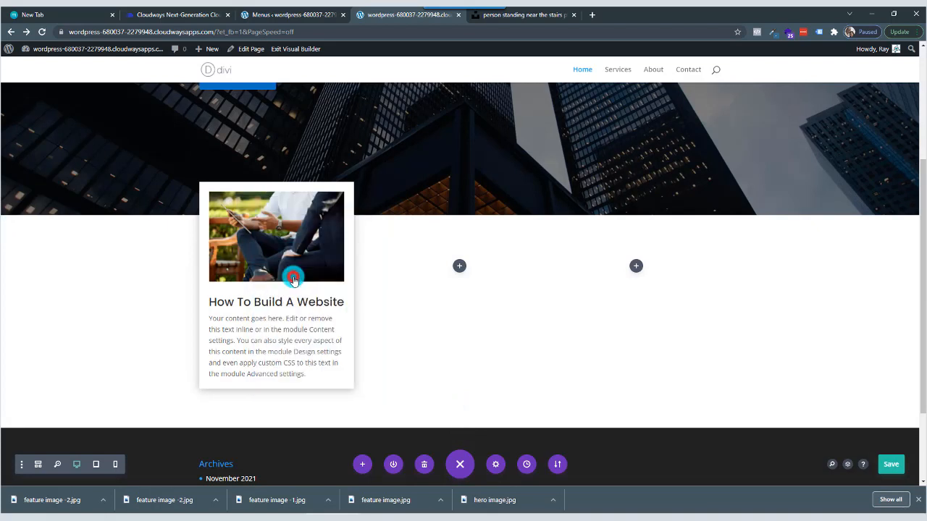
right_click(457, 269)
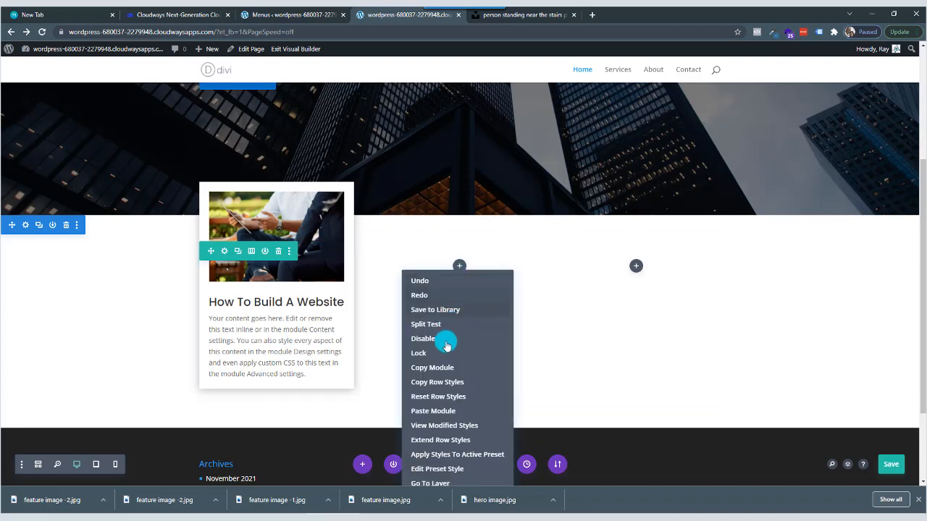
left_click(446, 411)
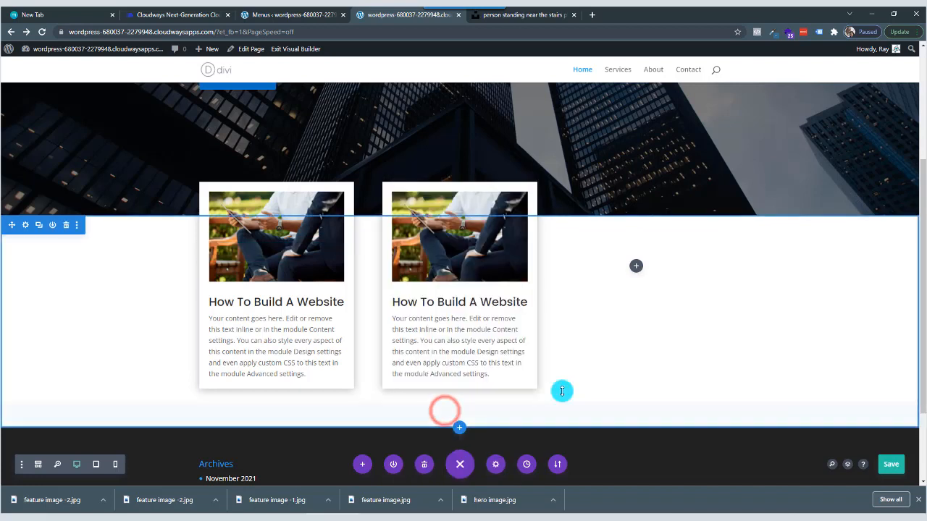
right_click(639, 270)
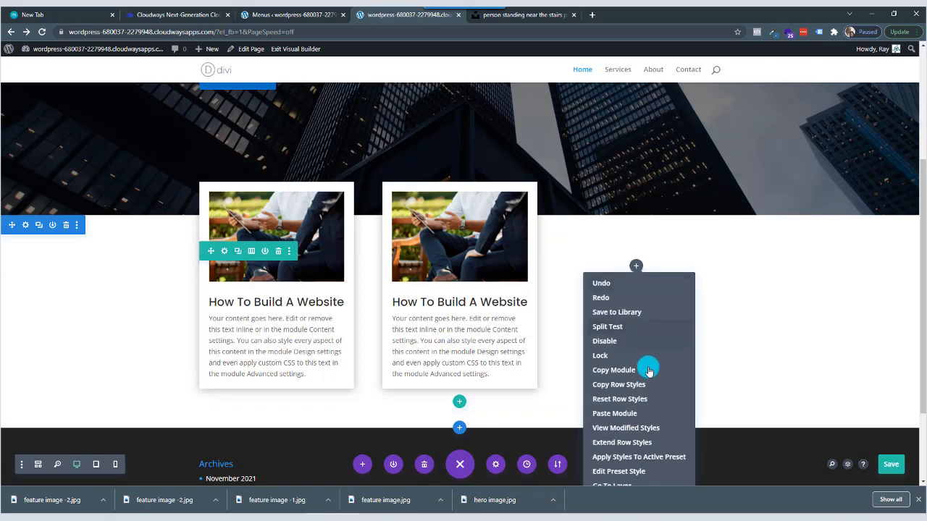
left_click(612, 413)
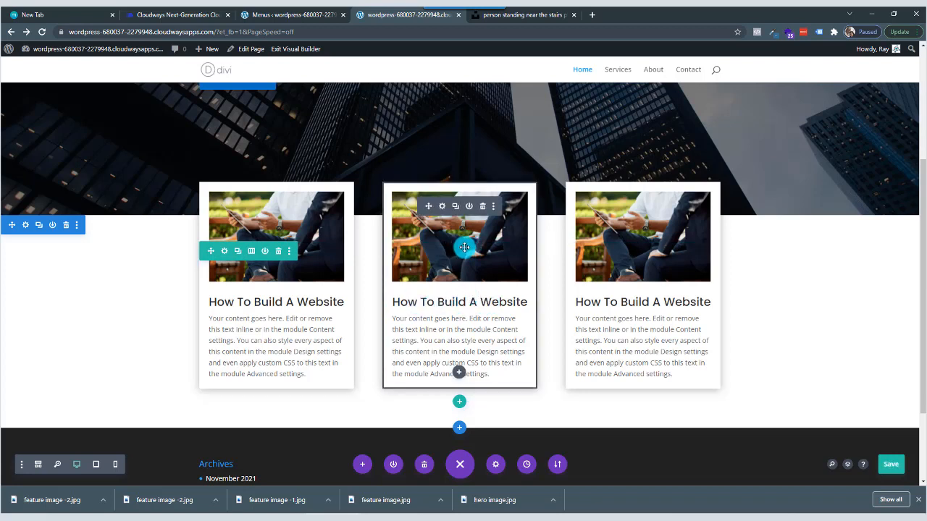
Replace the middle blurb's image with feature-image-2.jpg from the media library.
left_click(443, 207)
scroll(572, 250, "down", 3)
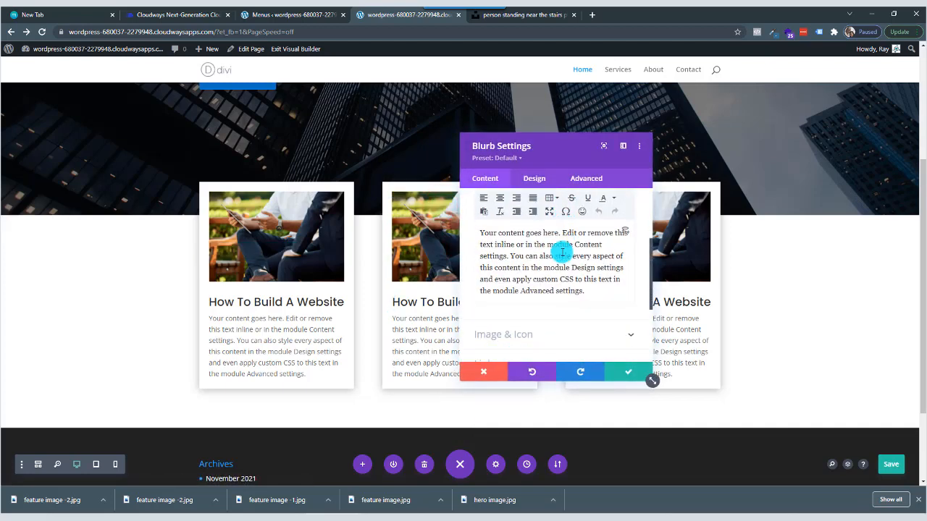
scroll(562, 251, "down", 3)
left_click(547, 226)
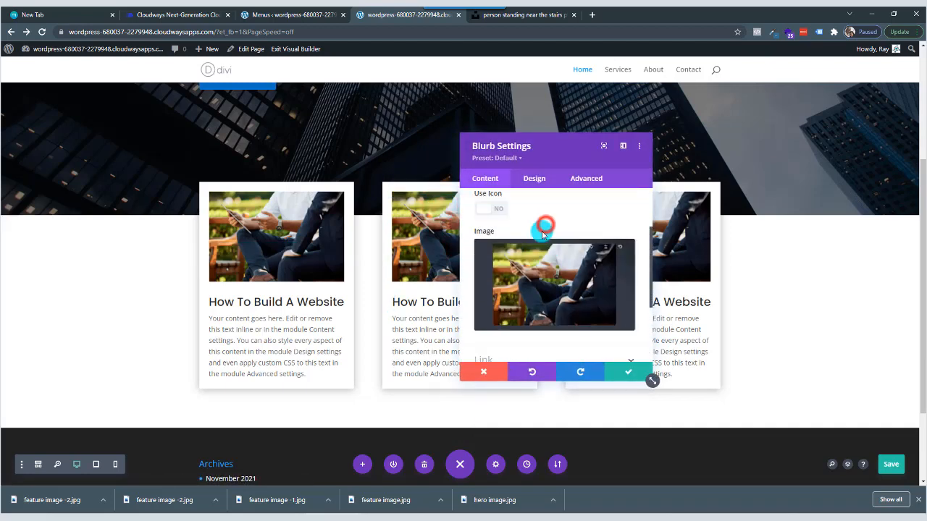
left_click(559, 313)
left_click(216, 177)
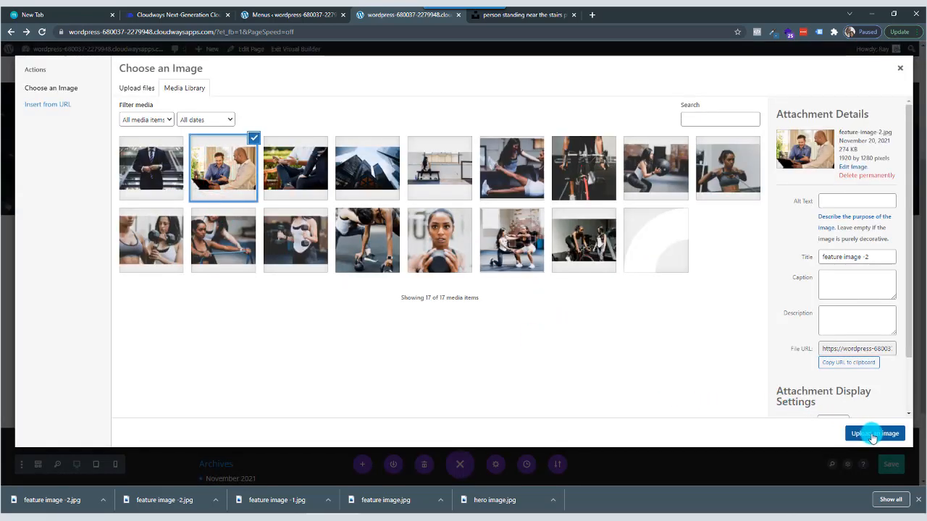
left_click(872, 435)
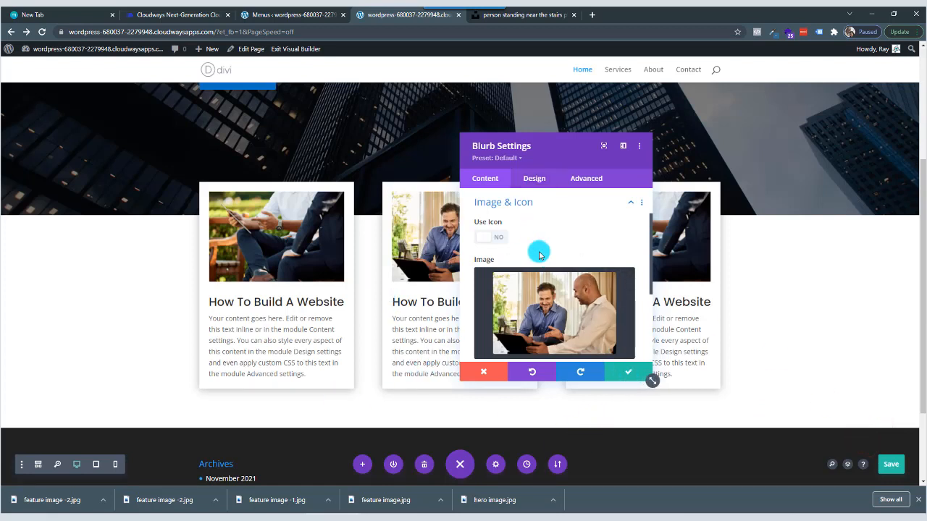
Change the middle blurb's title to "How To Get Free Traffic" and save its settings.
scroll(540, 255, "up", 1)
left_click(508, 222)
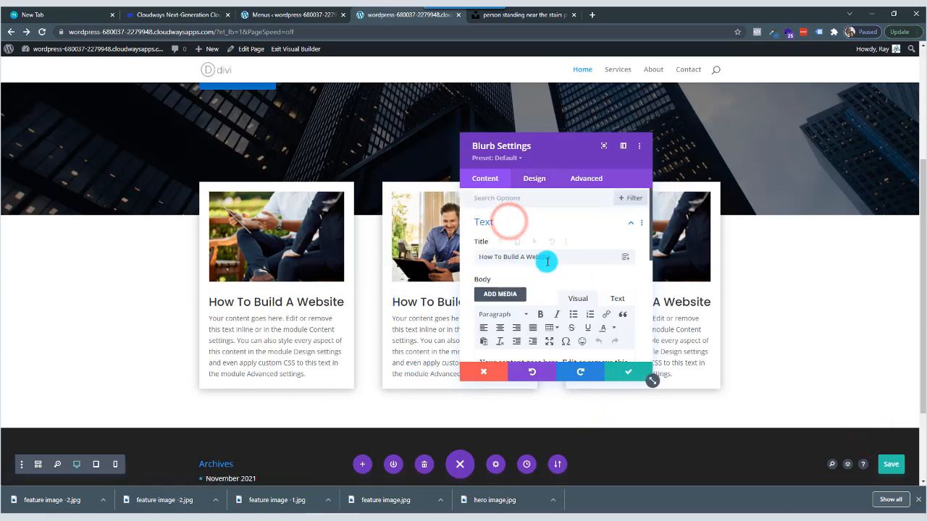
left_click_drag(557, 258, 457, 256)
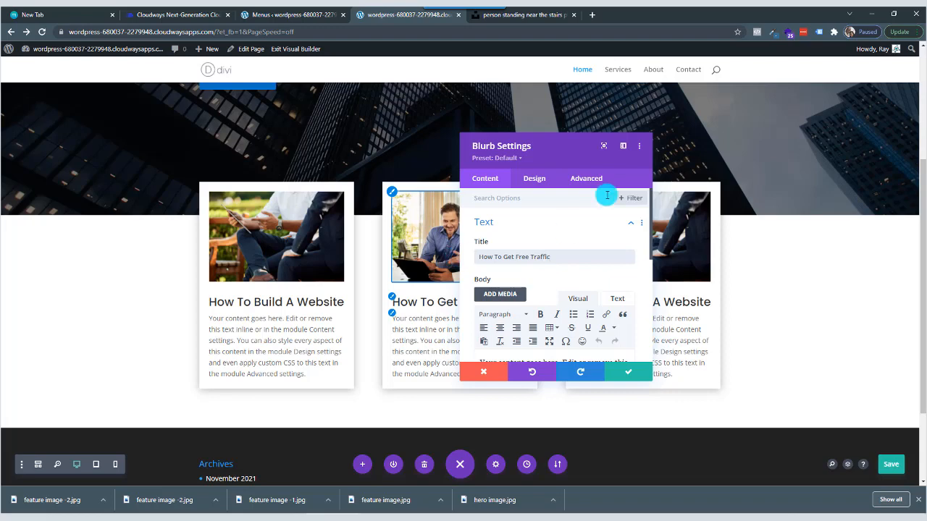
left_click_drag(573, 149, 493, 136)
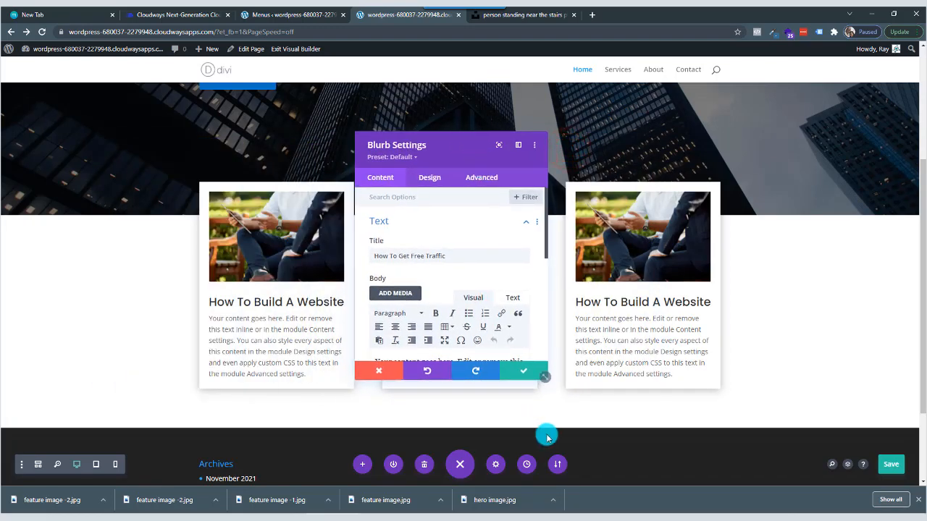
left_click(521, 372)
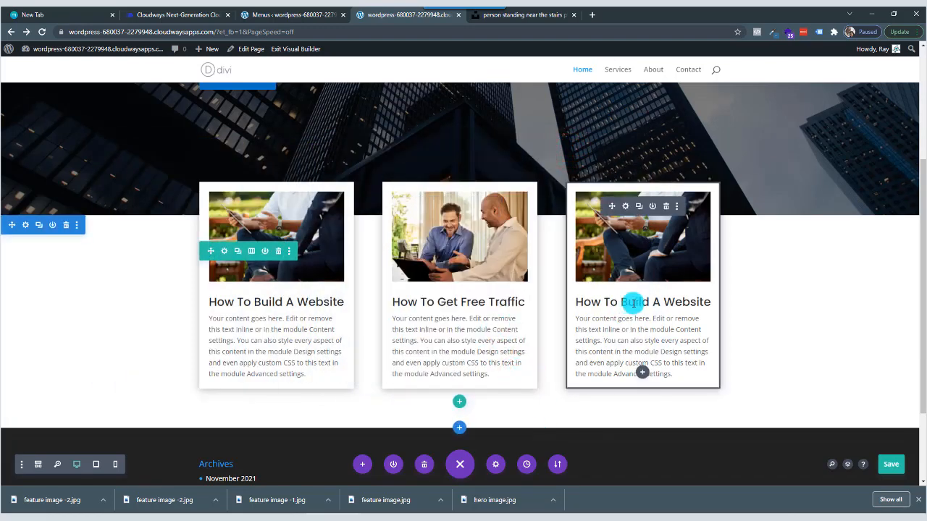
Replace the third column's blurb image with feature-image-2-1.jpg from the media library.
left_click(626, 208)
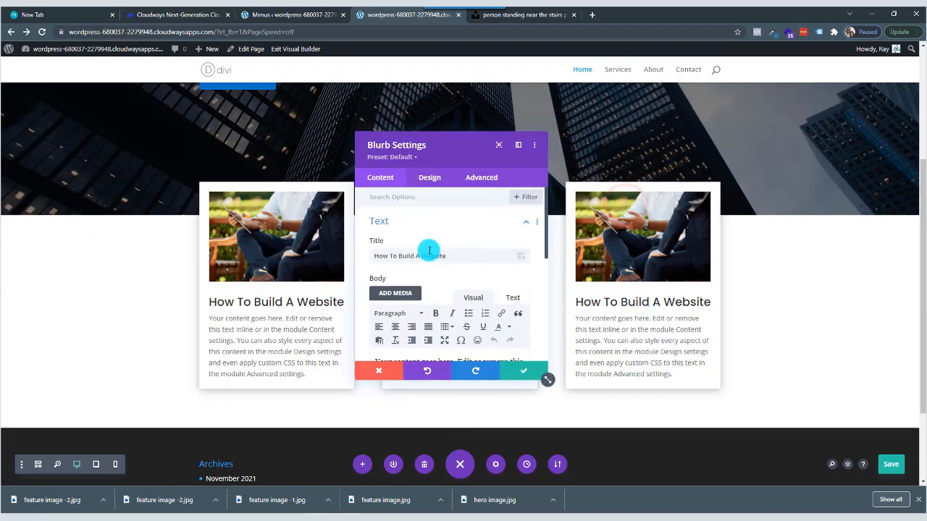
scroll(443, 261, "down", 3)
scroll(434, 283, "down", 1)
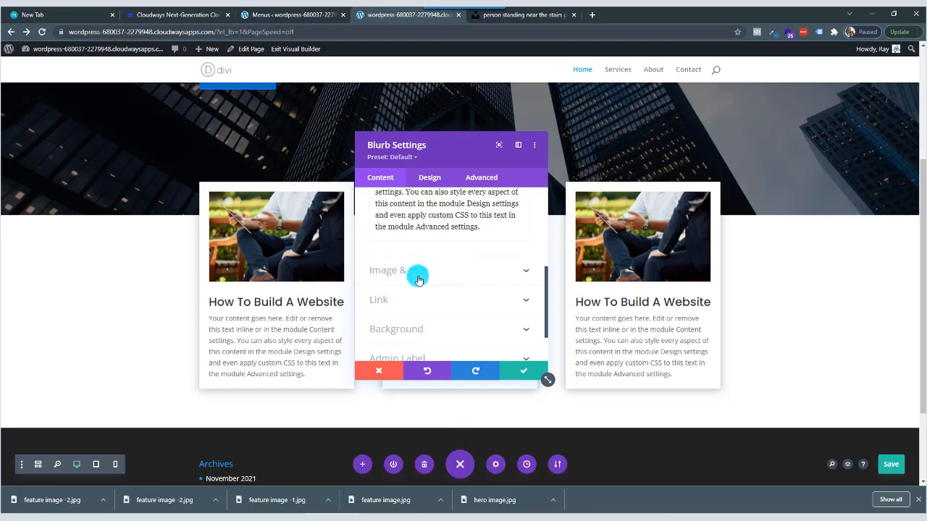
left_click(435, 275)
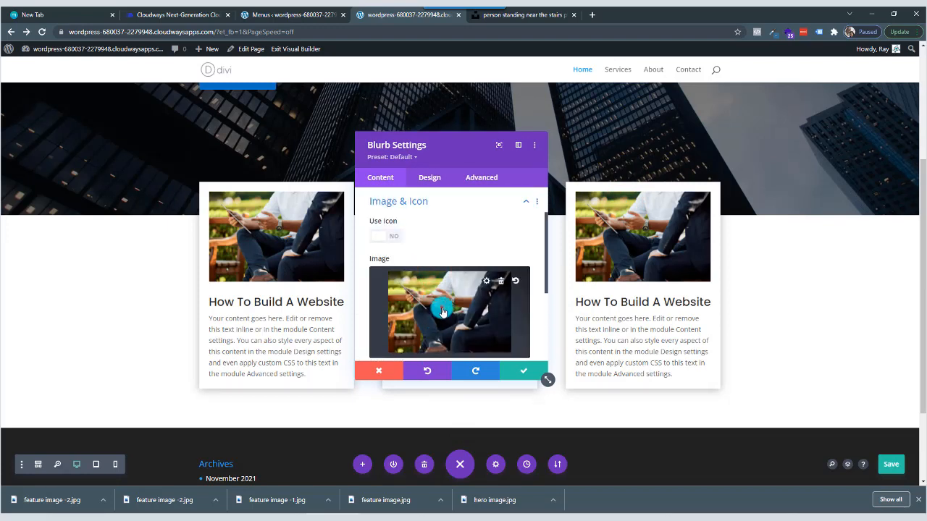
left_click(443, 311)
left_click(159, 168)
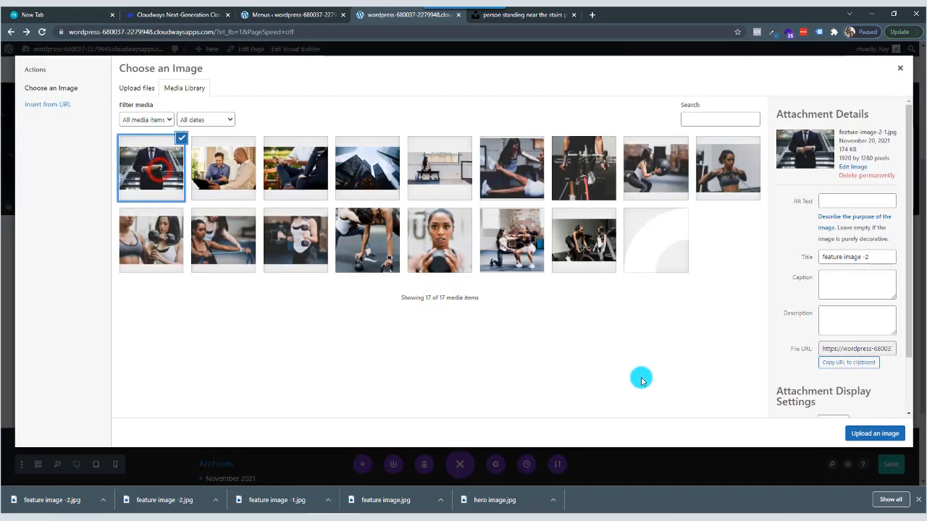
left_click(874, 433)
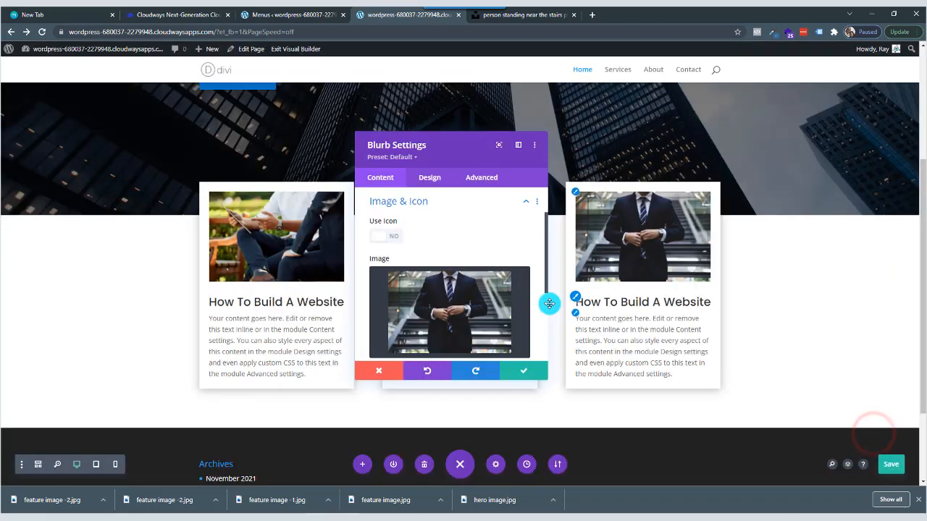
Change the third blurb's title to "How To Gain Success" and save its settings.
scroll(434, 259, "up", 2)
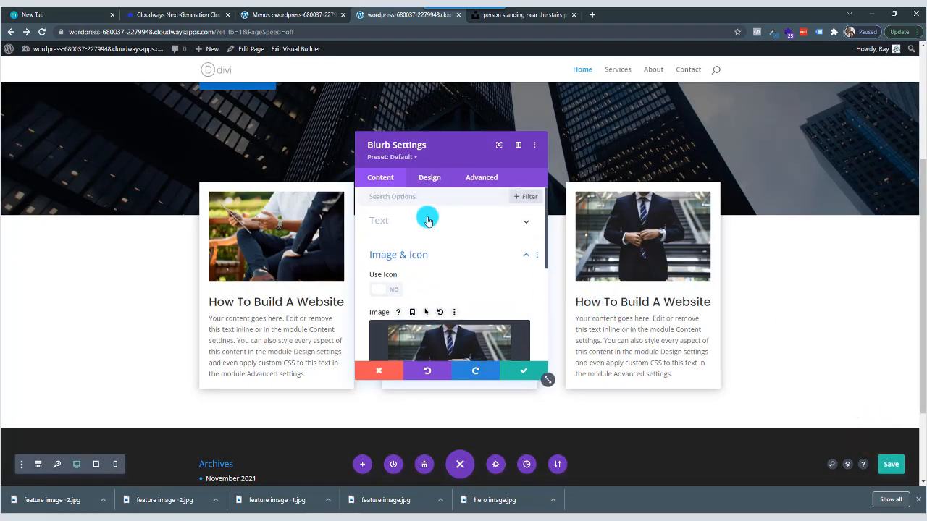
left_click(393, 219)
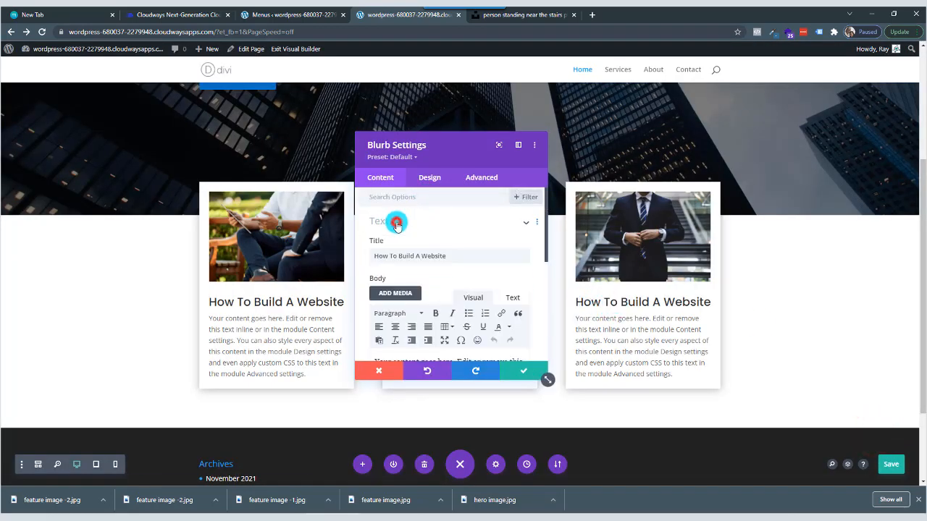
triple_click(434, 255)
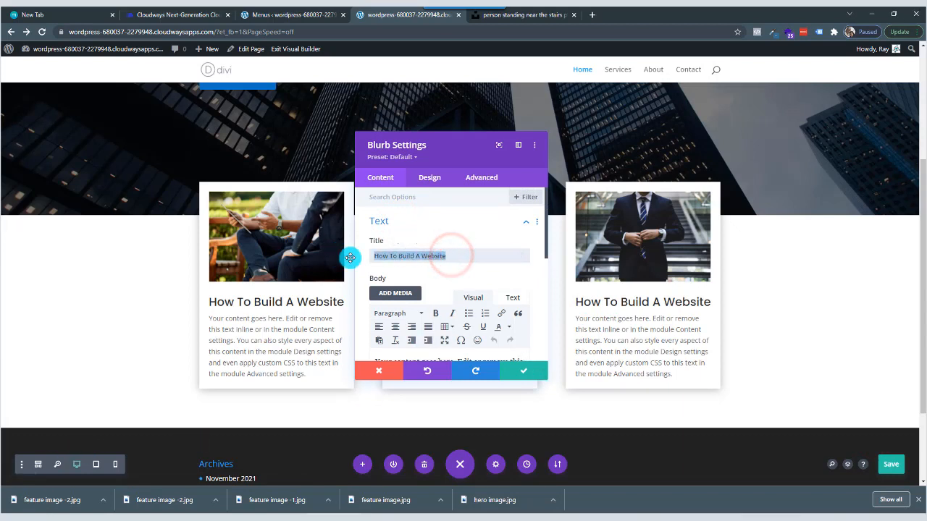
type("How To Gain Success")
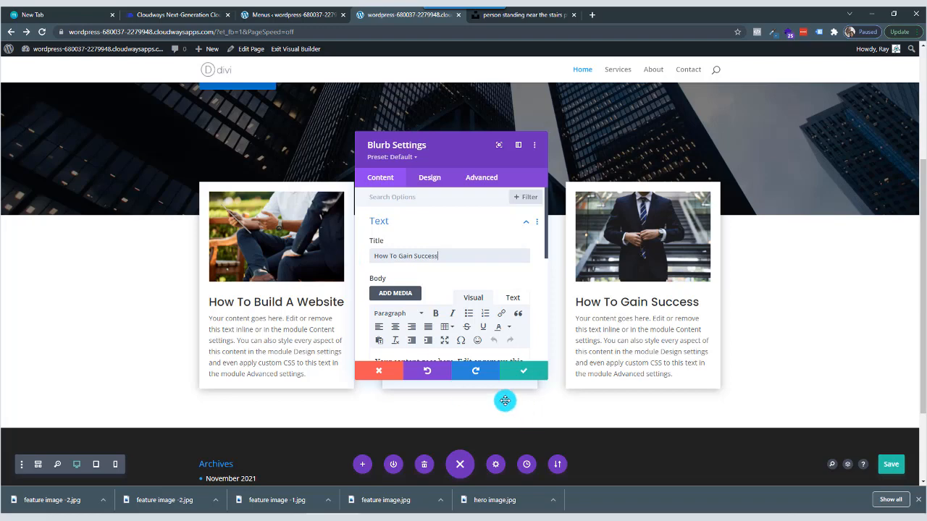
scroll(485, 285, "down", 2)
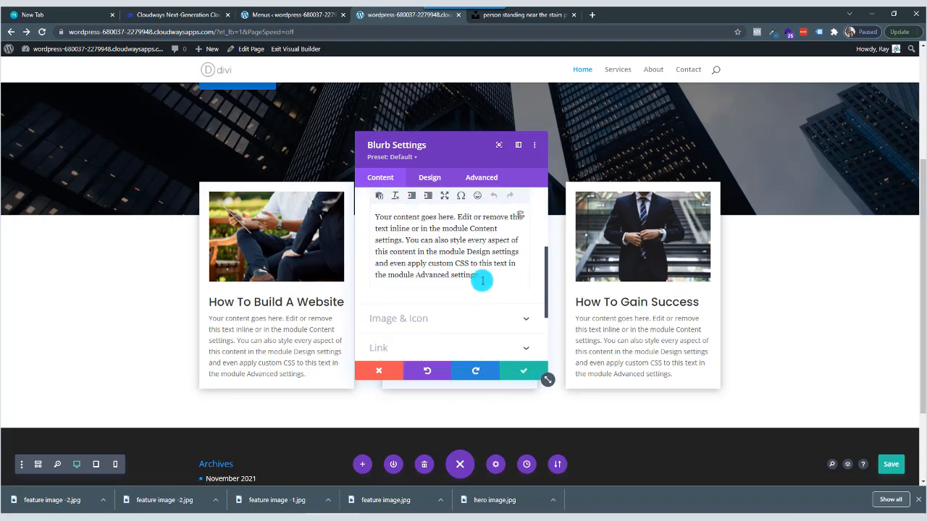
left_click_drag(476, 278, 349, 213)
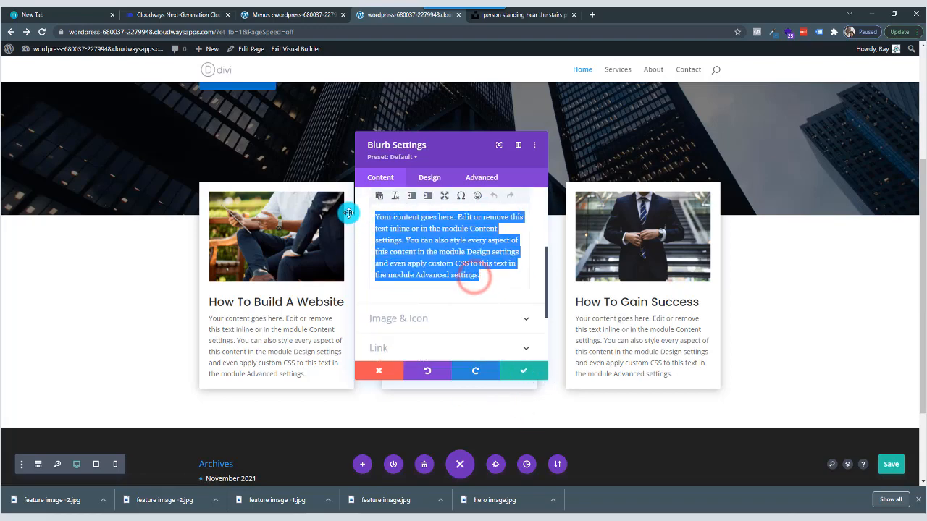
left_click(519, 375)
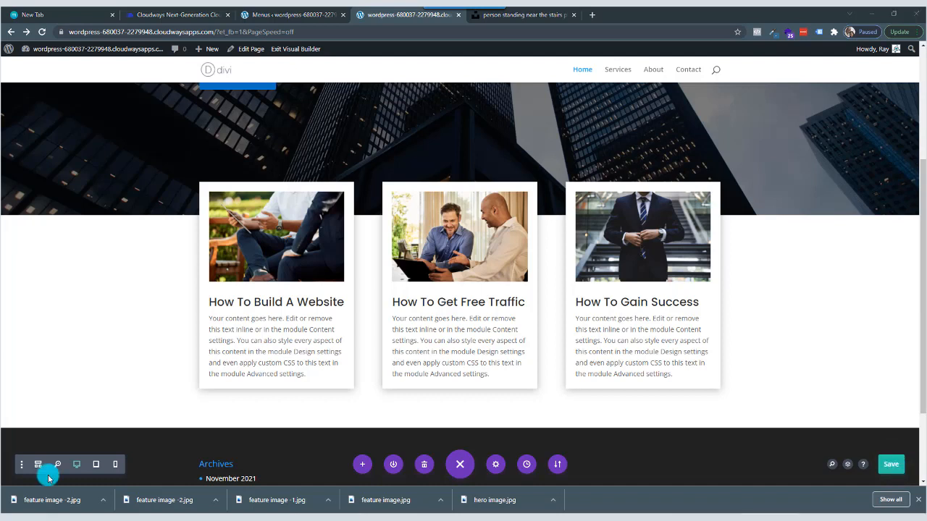
Save the Home page in the builder and open the site's base address in a new browser tab.
left_click(892, 464)
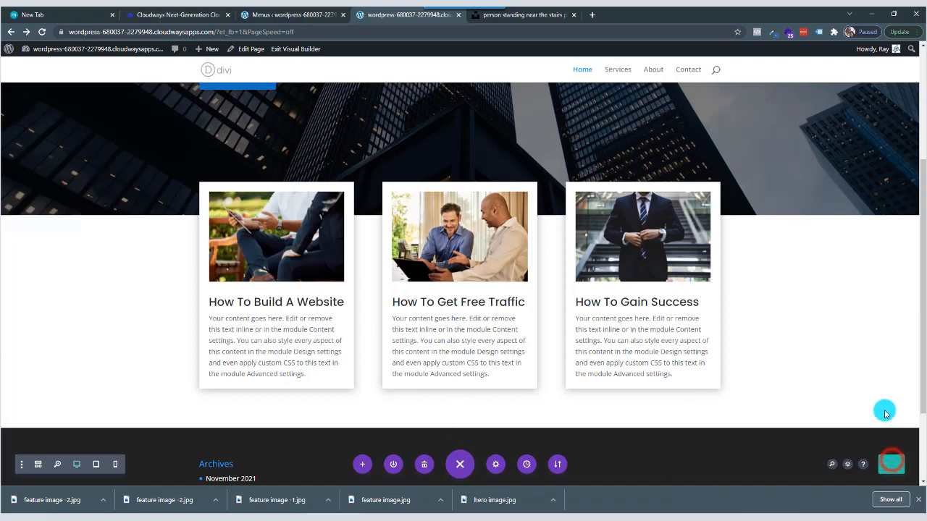
mouse_move(80, 57)
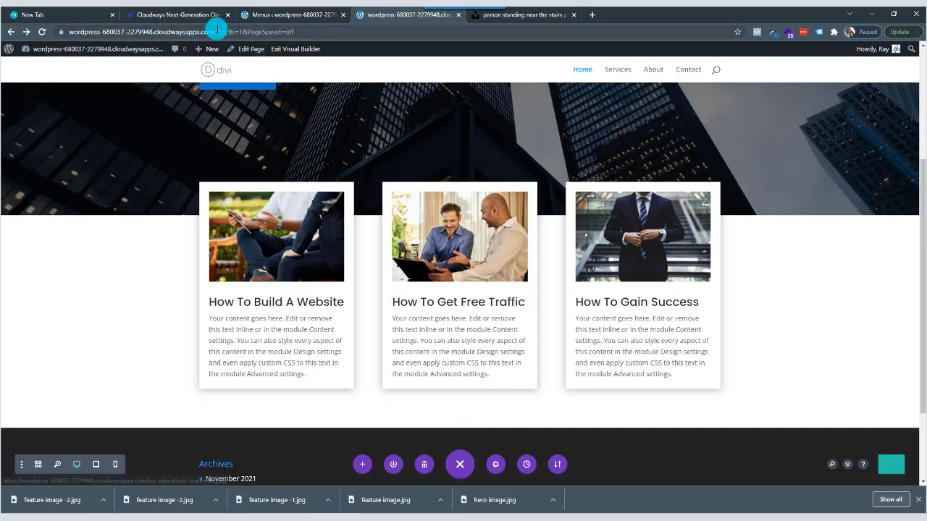
left_click_drag(215, 32, 88, 36)
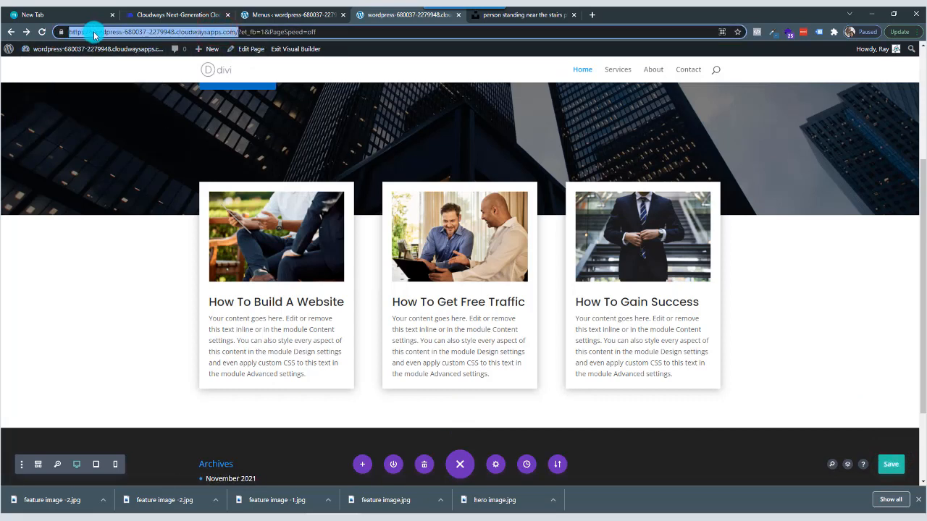
right_click(94, 34)
left_click(123, 78)
left_click(540, 14)
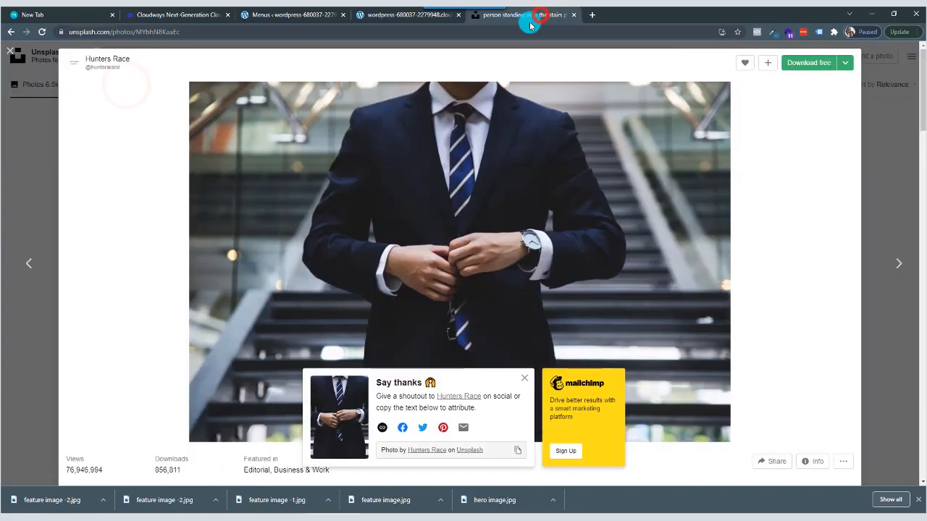
left_click(592, 15)
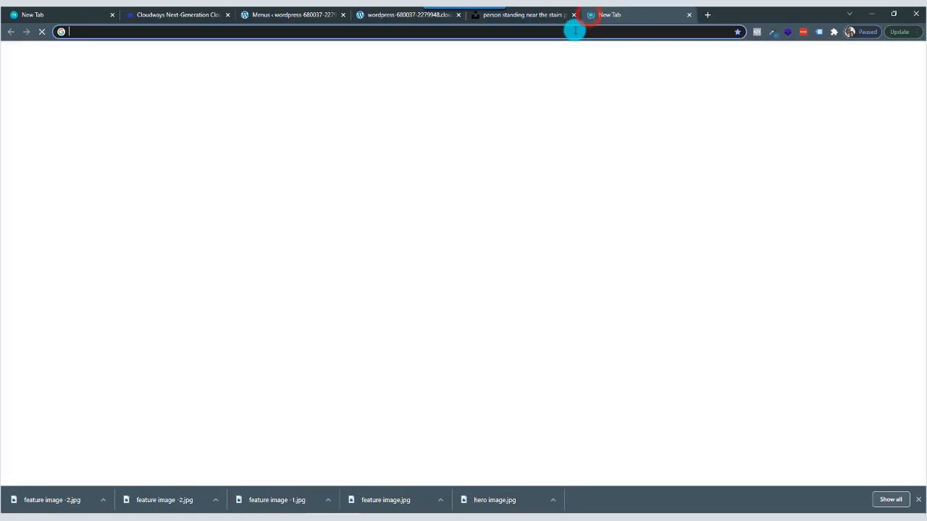
right_click(574, 31)
left_click(598, 93)
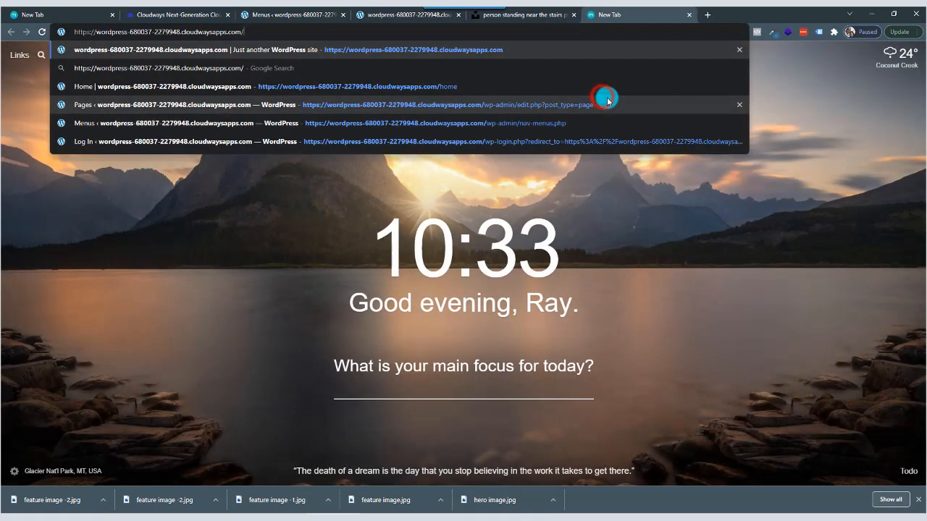
key("Return")
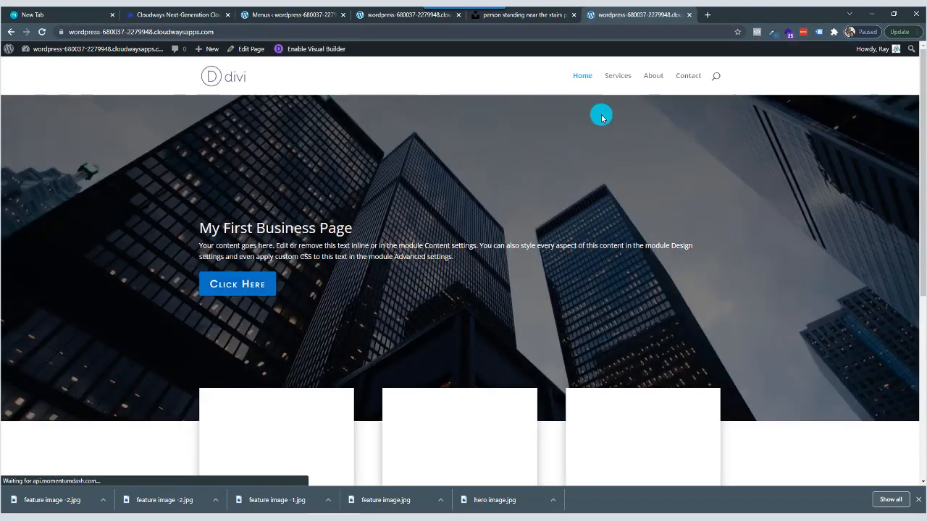
Examine the published Home page's hero section and the three overlapping blurb cards.
scroll(588, 164, "down", 3)
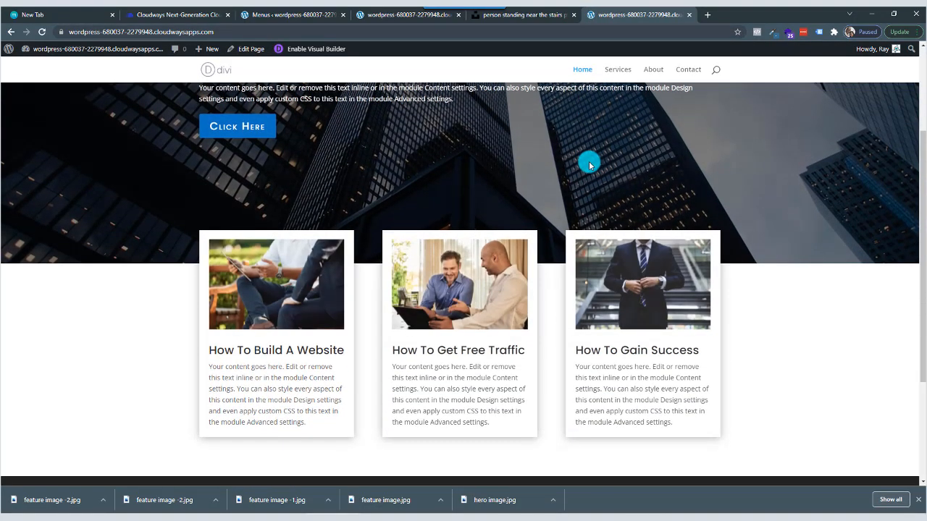
scroll(588, 164, "up", 3)
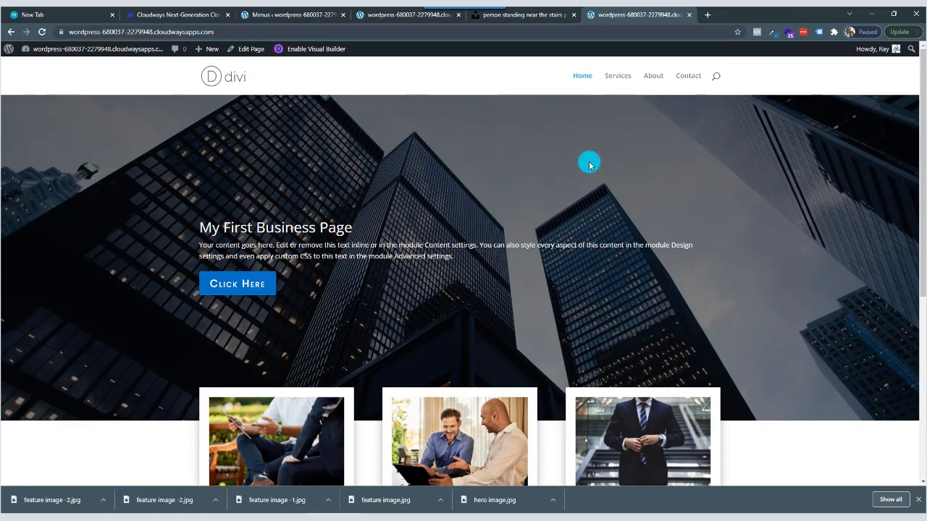
scroll(589, 165, "down", 3)
scroll(588, 167, "up", 3)
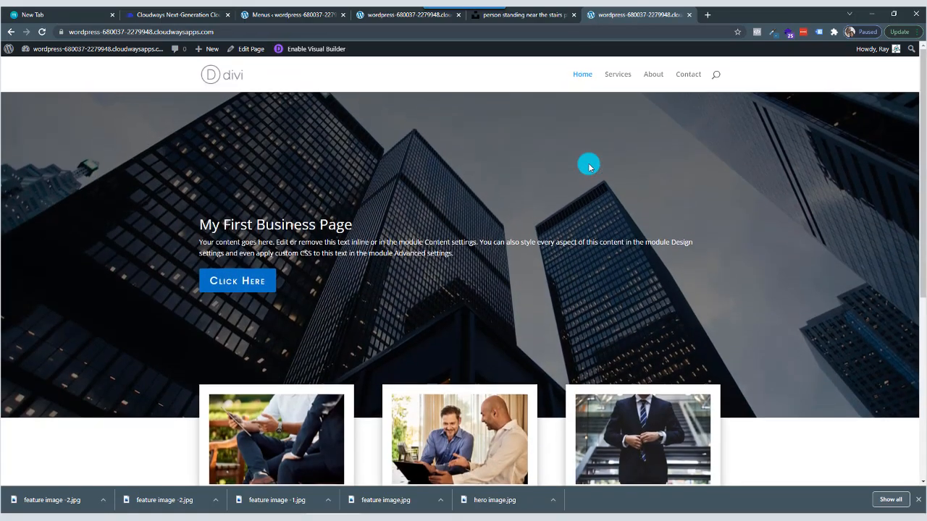
scroll(589, 166, "down", 3)
scroll(176, 179, "up", 3)
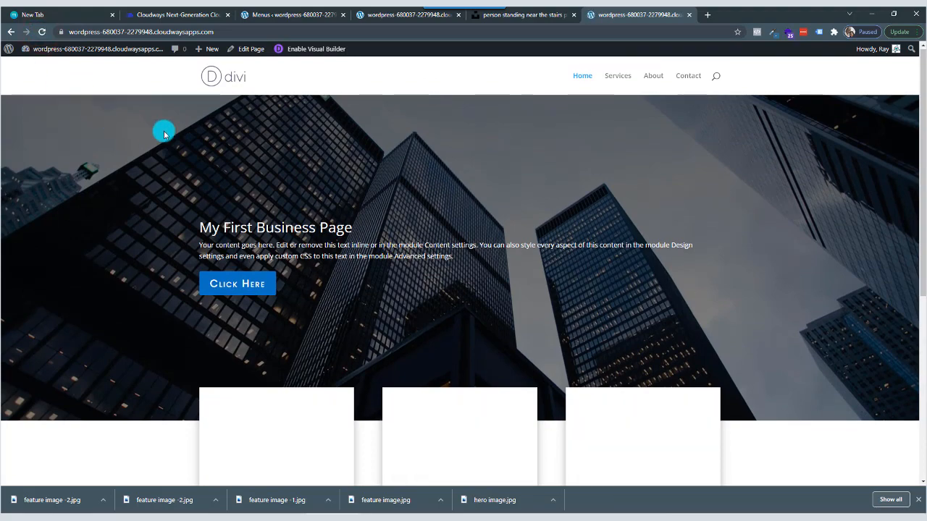
scroll(160, 134, "down", 2)
scroll(157, 137, "up", 1)
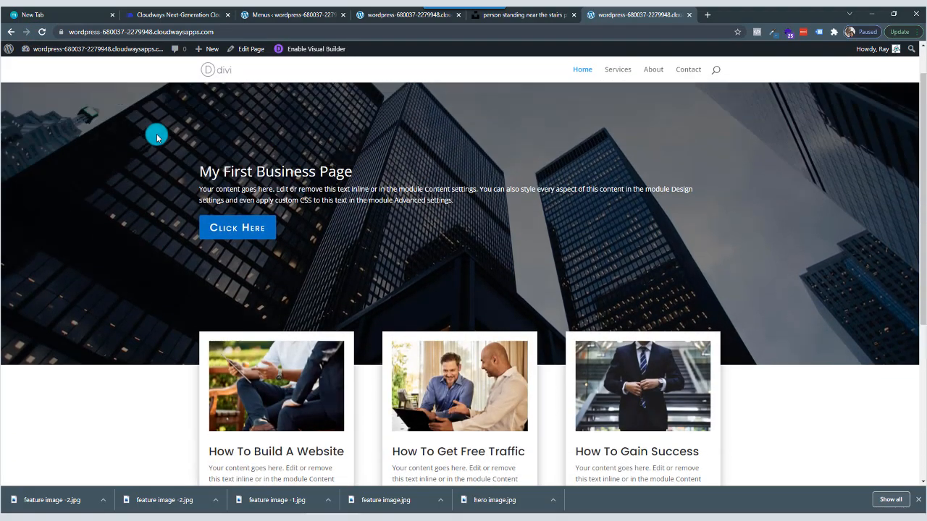
scroll(157, 137, "up", 1)
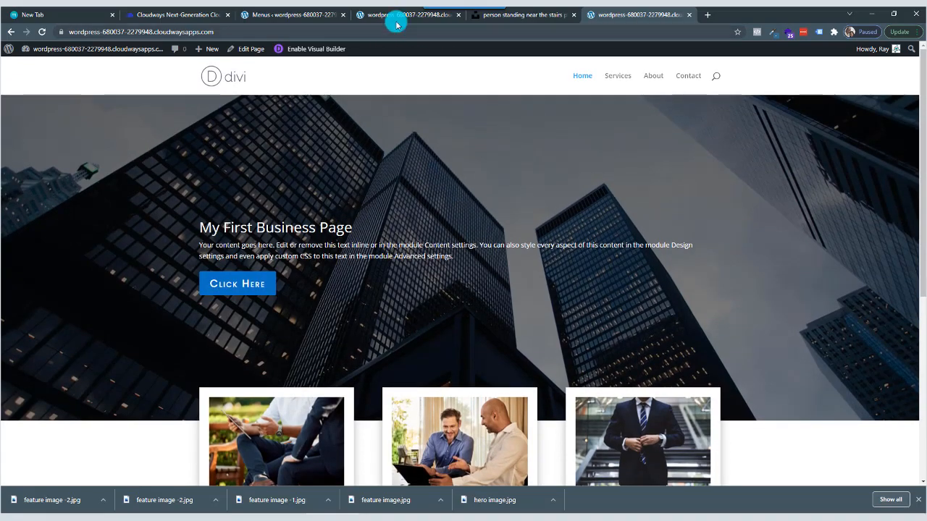
scroll(418, 268, "down", 4)
scroll(341, 151, "up", 4)
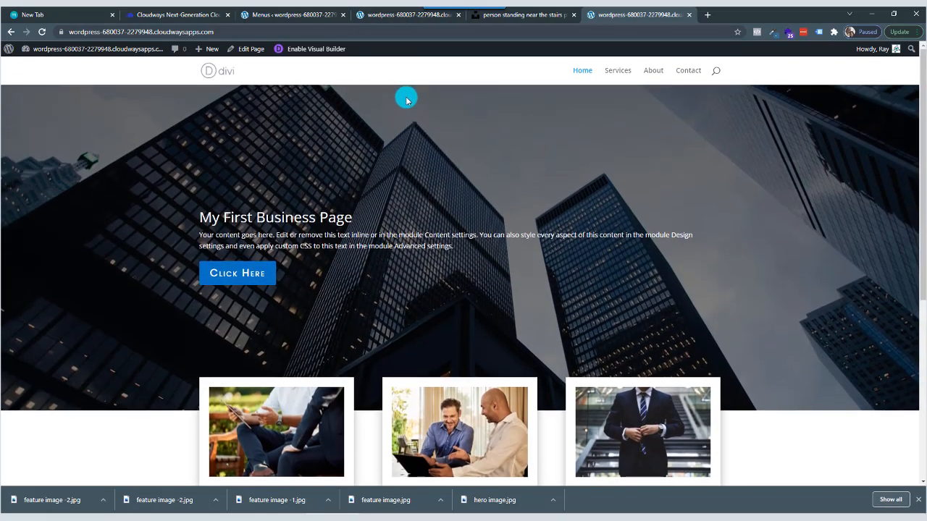
scroll(386, 209, "down", 1)
scroll(385, 226, "down", 2)
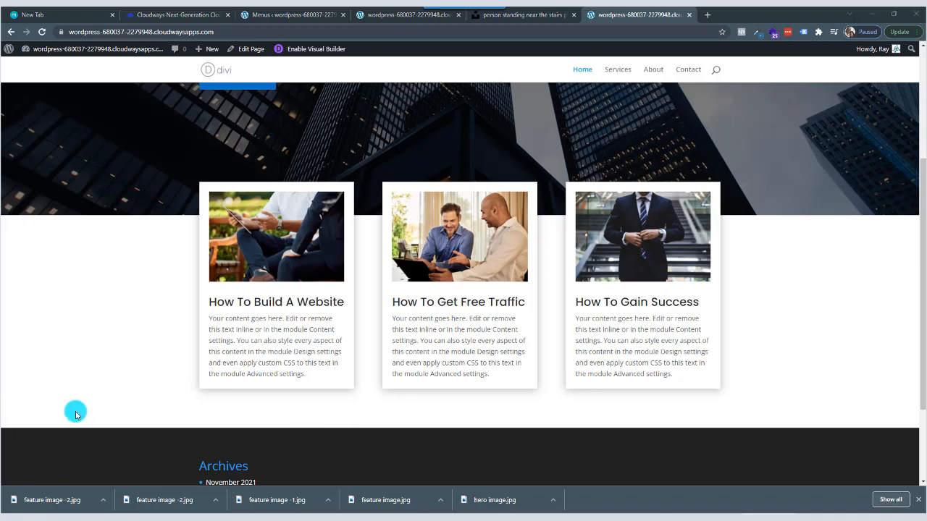
Return to the Unsplash business photo results and filter them to portrait orientation.
left_click(532, 17)
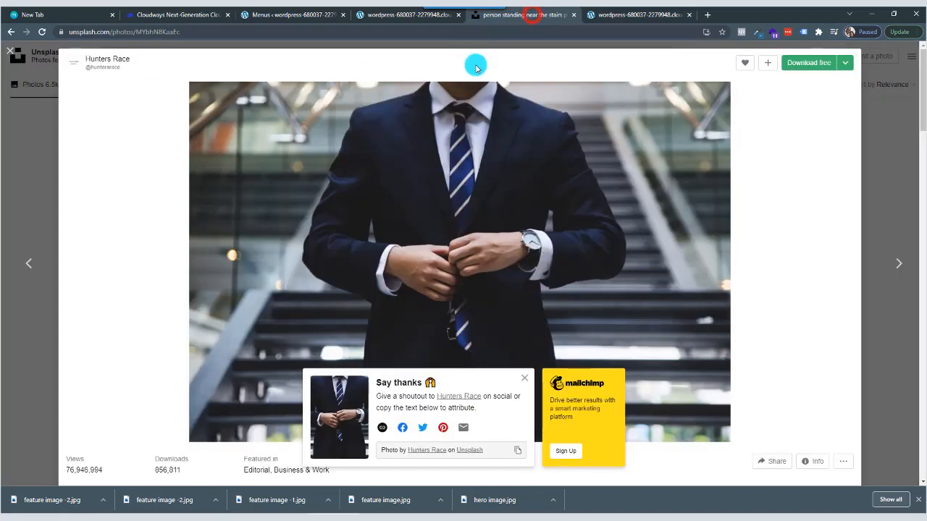
left_click(887, 155)
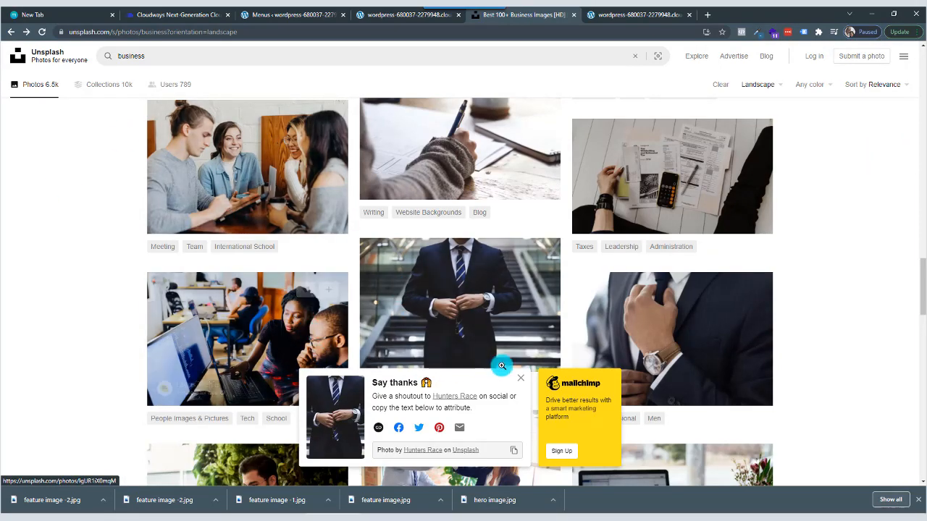
left_click(521, 377)
scroll(586, 338, "down", 6)
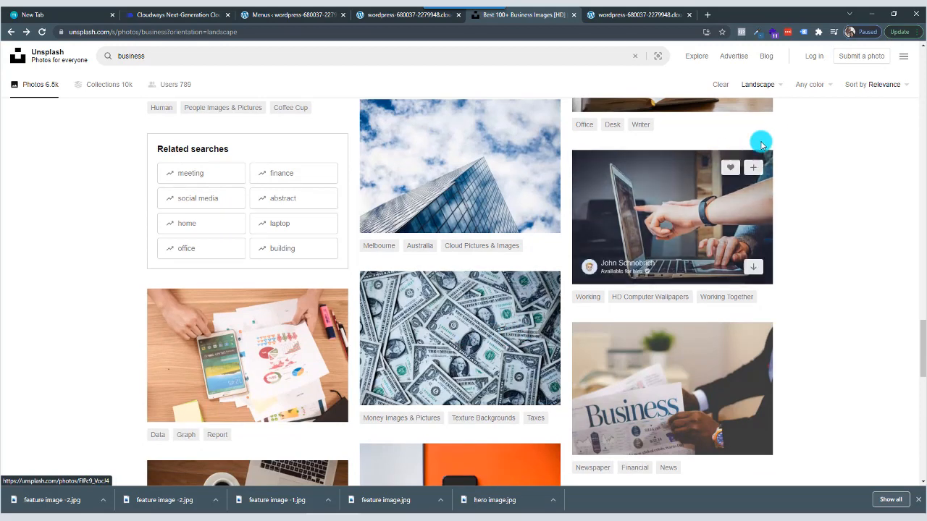
left_click(779, 83)
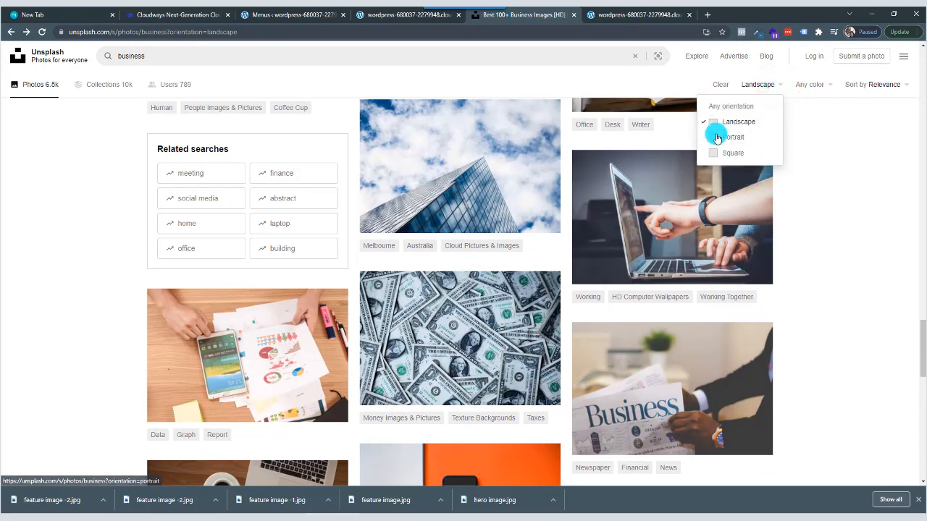
left_click(715, 137)
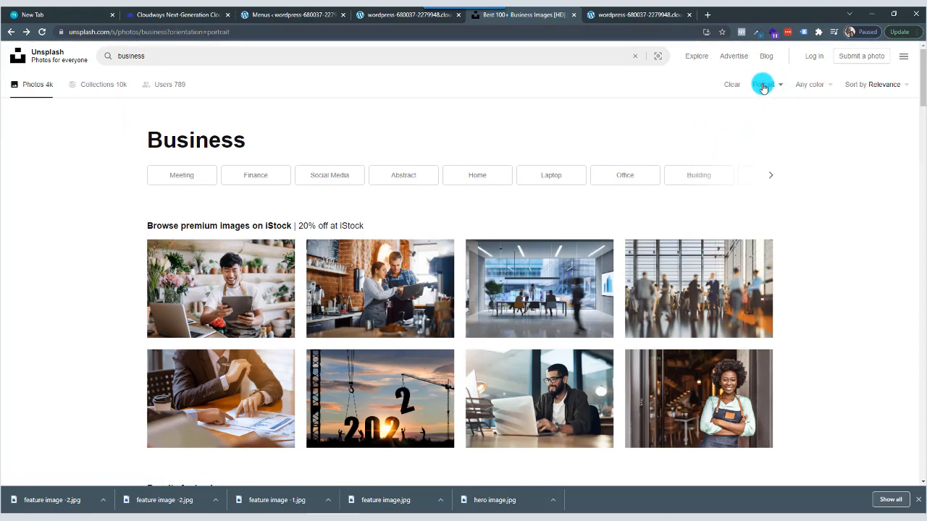
left_click(771, 85)
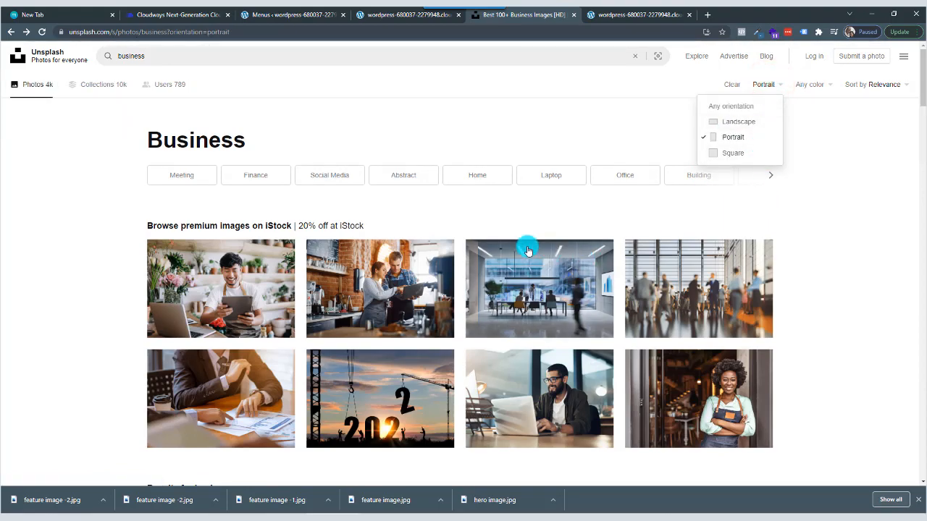
Open the portrait photo of the laughing woman in the red top from the business results.
scroll(524, 244, "down", 2)
scroll(522, 243, "down", 3)
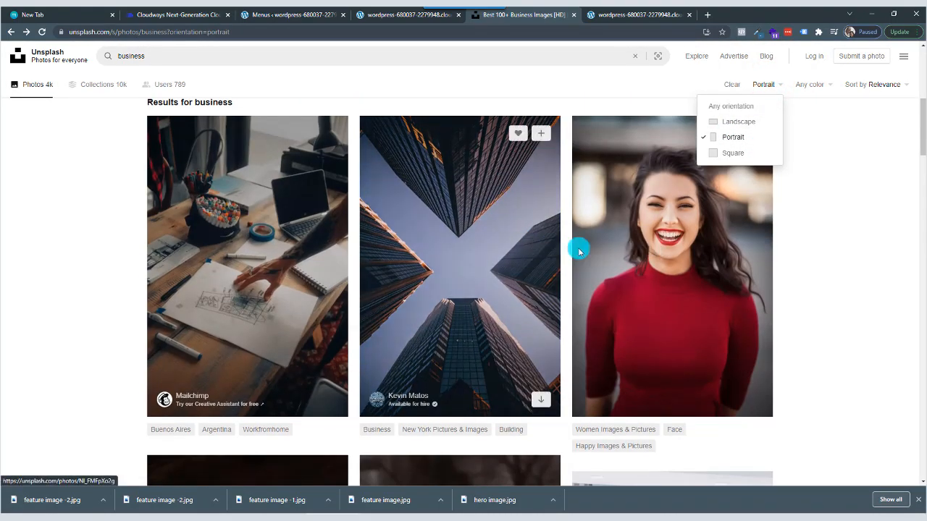
scroll(536, 277, "down", 2)
scroll(537, 278, "up", 2)
left_click(670, 273)
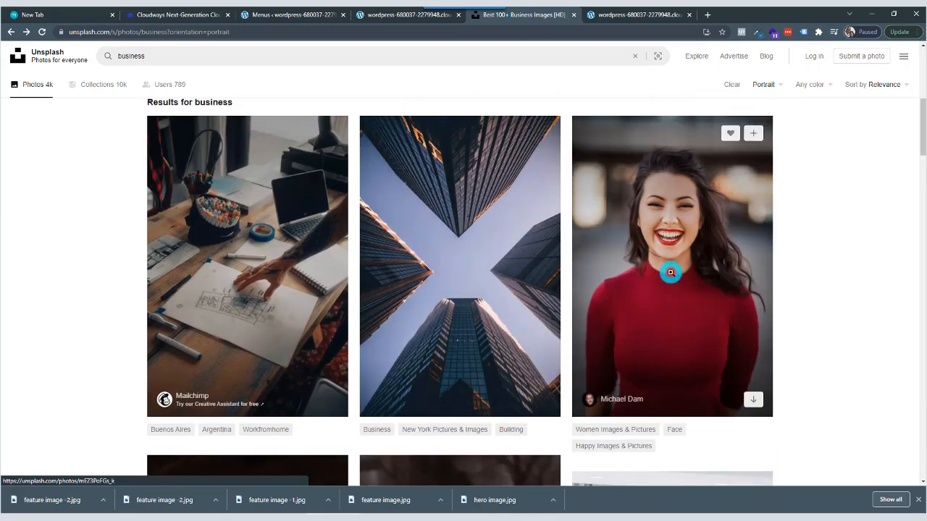
left_click(670, 273)
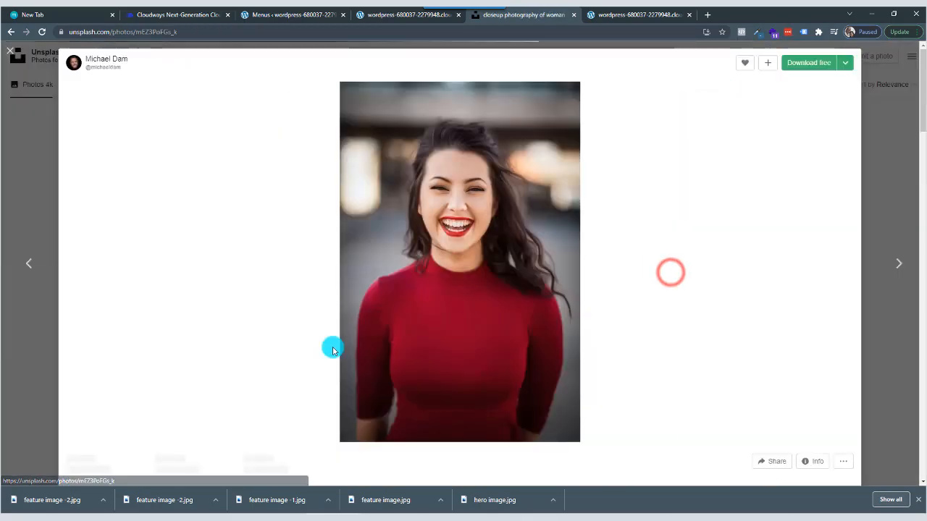
Download the laughing woman photo into the demo website folder as "laughing girl".
left_click(843, 64)
left_click(803, 106)
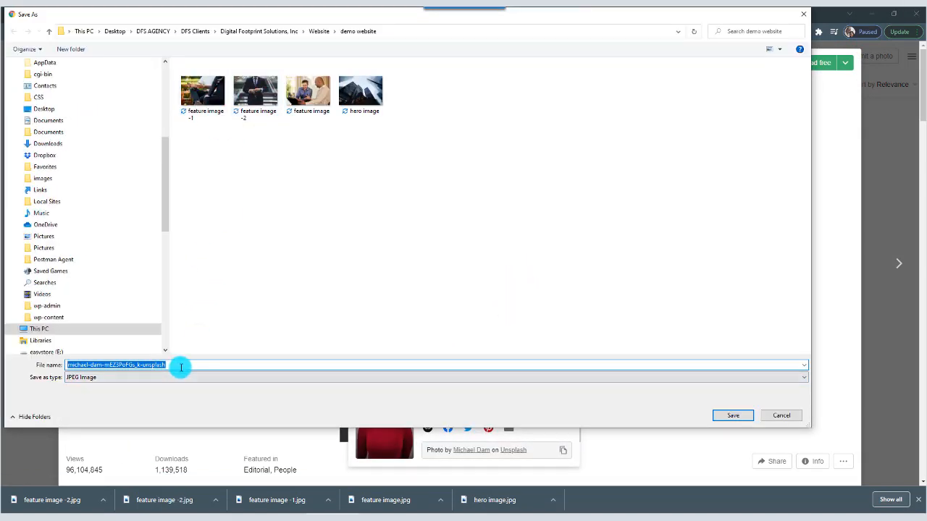
double_click(180, 367)
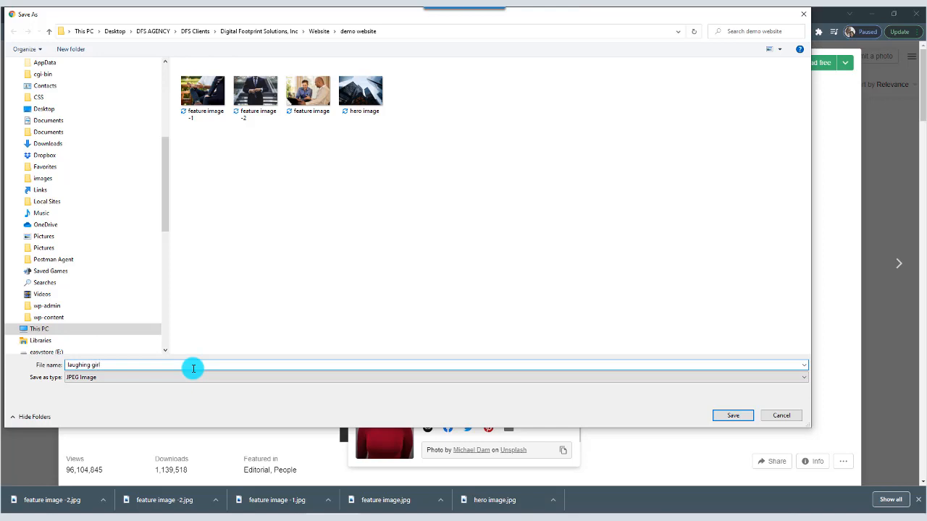
left_click(731, 415)
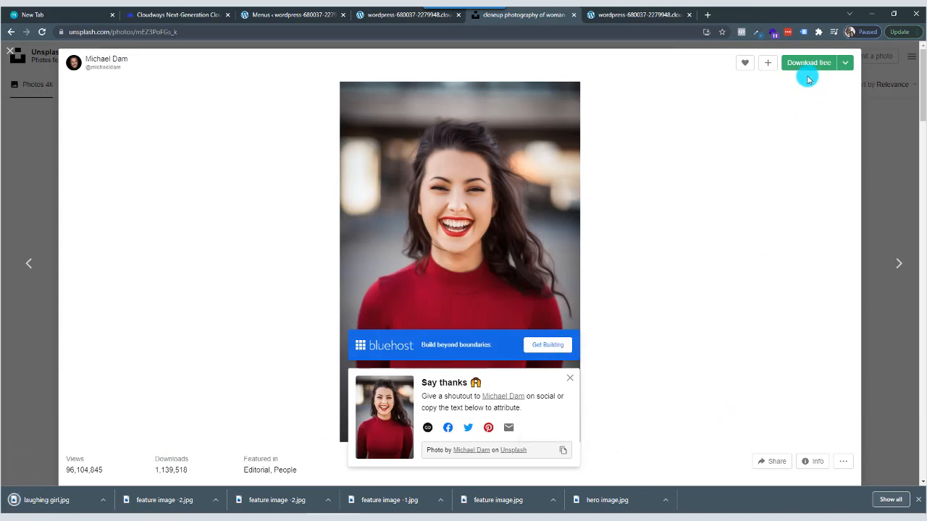
Switch back to the Divi builder and add a regular section with a two-equal-column row below the blurb cards.
left_click(393, 20)
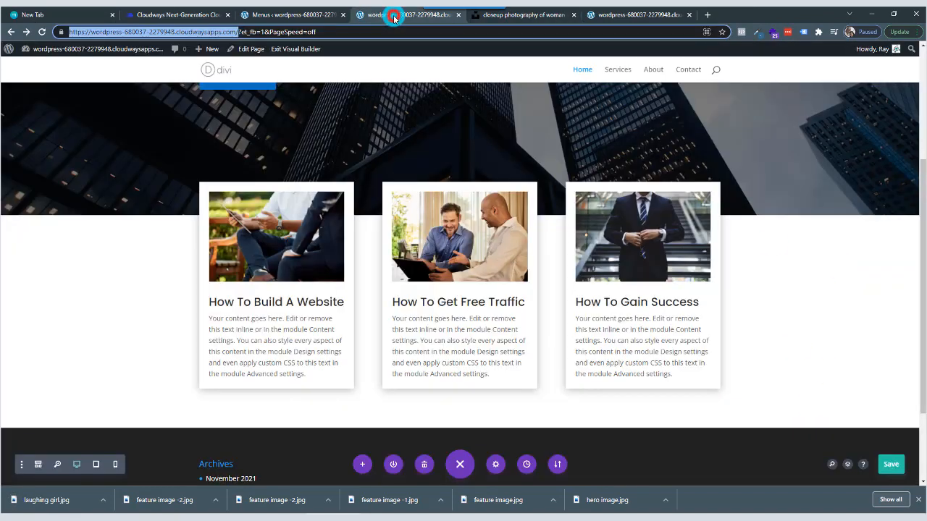
scroll(367, 355, "down", 3)
mouse_move(459, 320)
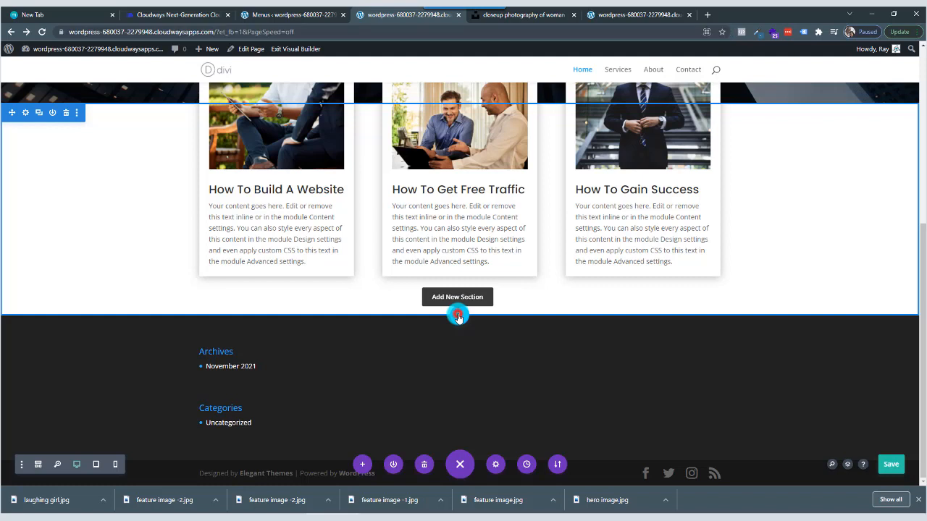
left_click(458, 316)
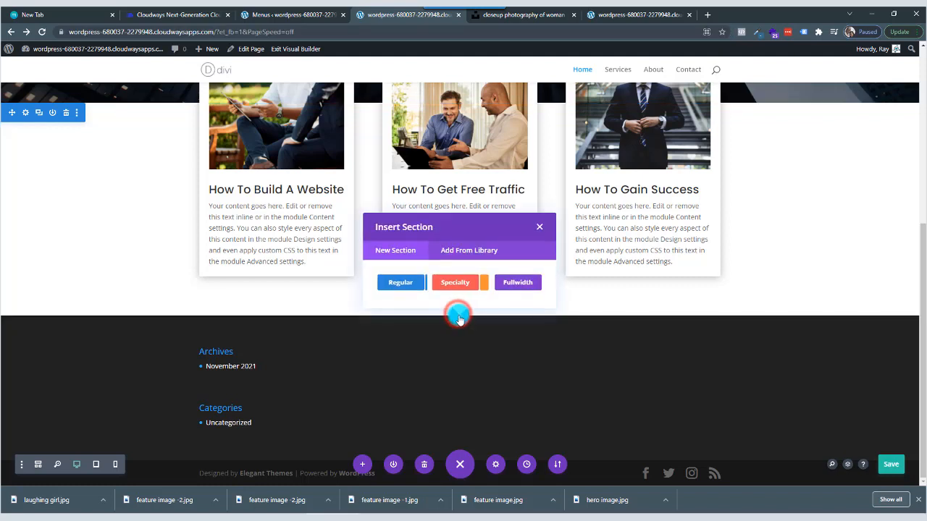
left_click(404, 283)
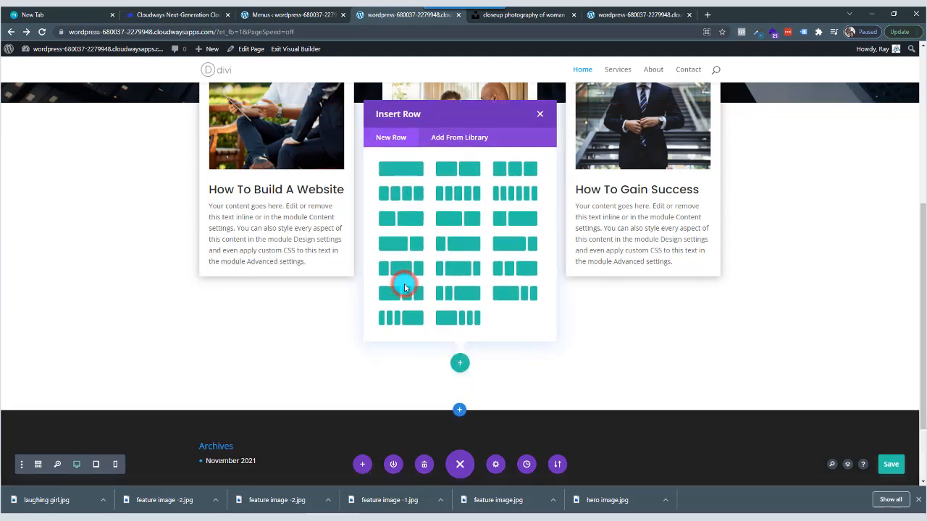
left_click(451, 171)
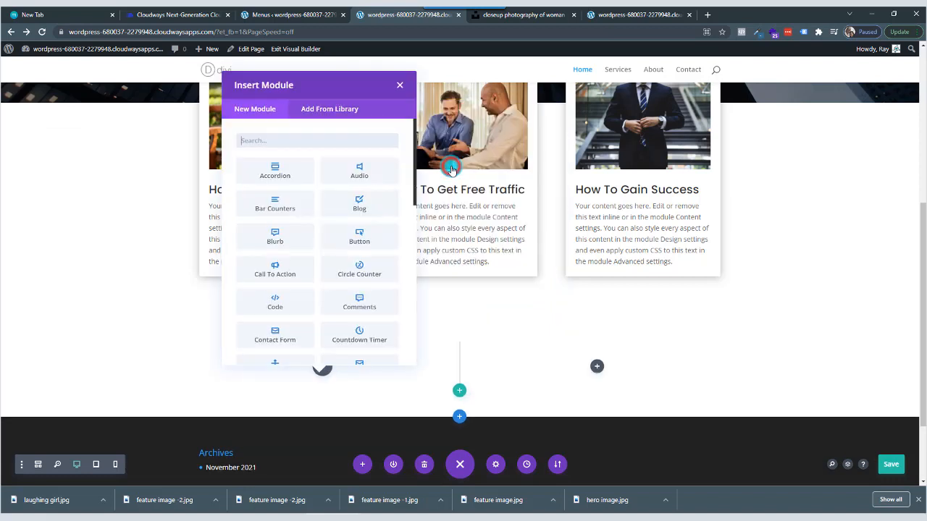
Insert a Text module in the first column of the new row.
left_click(283, 144)
type("text")
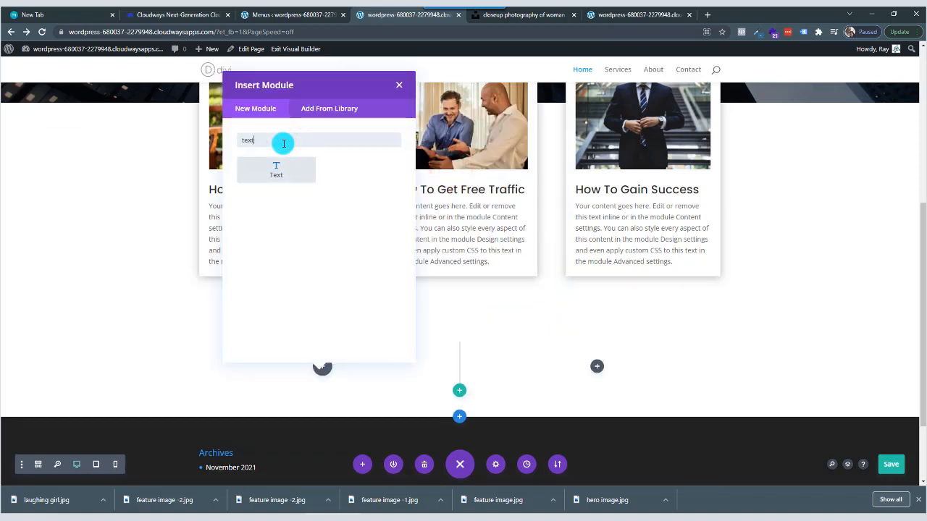
left_click(284, 171)
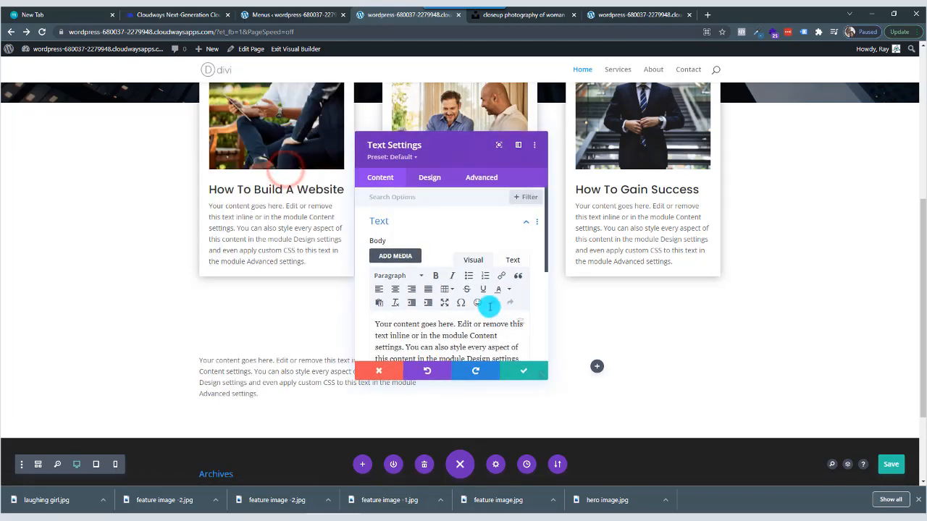
Insert an Image module with the placeholder picture in the second column of the new row.
left_click(597, 367)
left_click(559, 140)
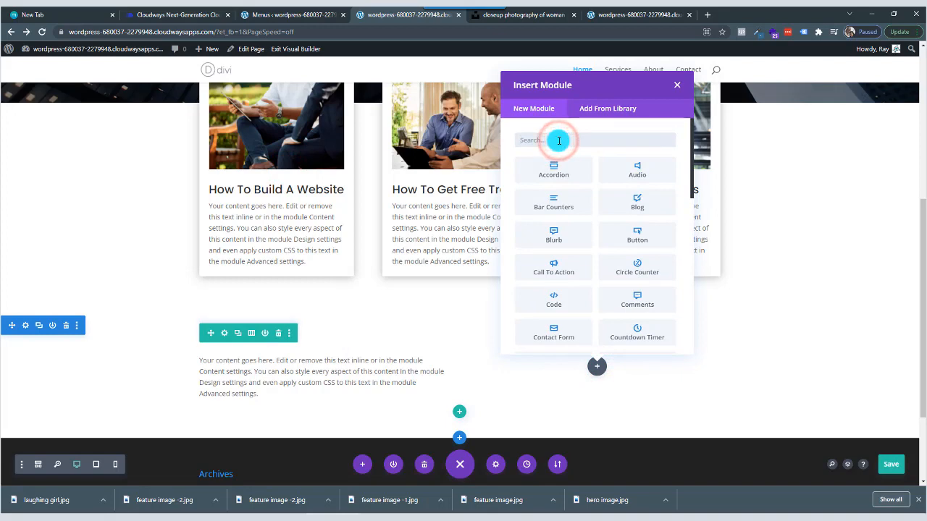
type("ima")
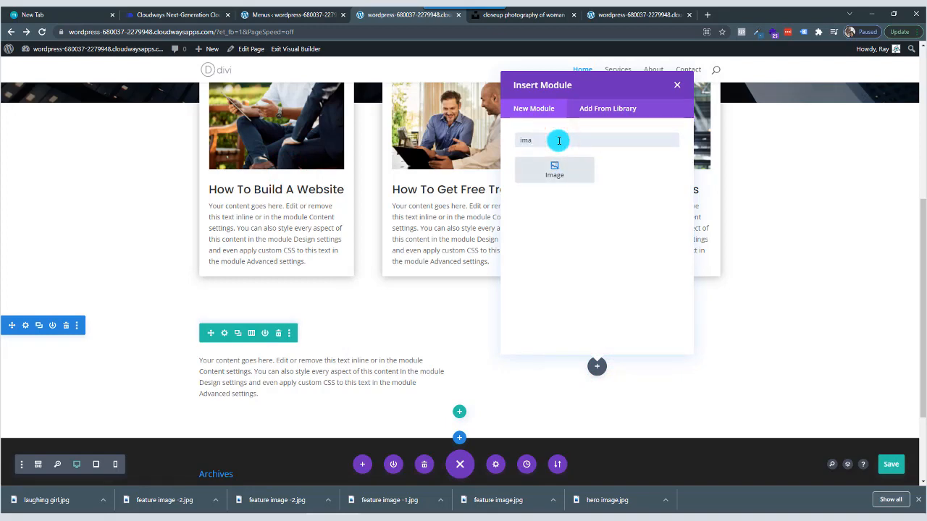
left_click(555, 180)
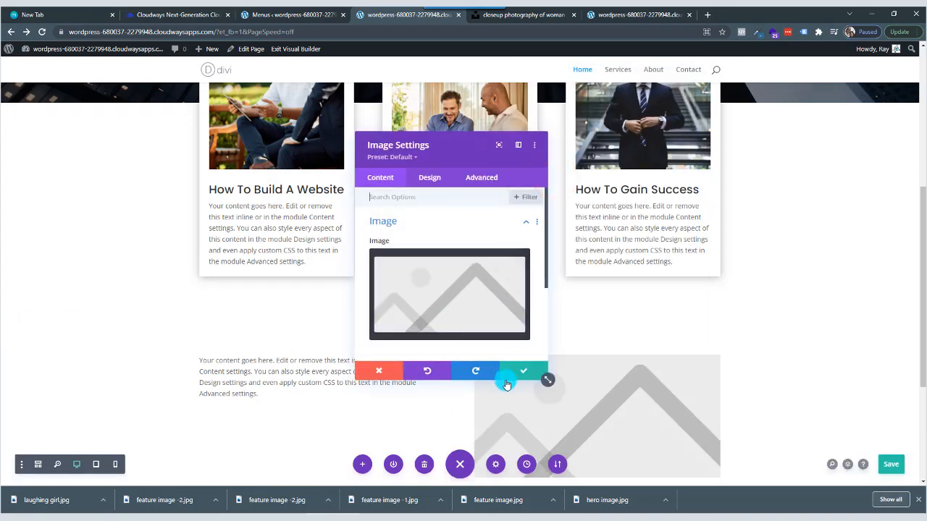
left_click(524, 367)
scroll(321, 344, "down", 1)
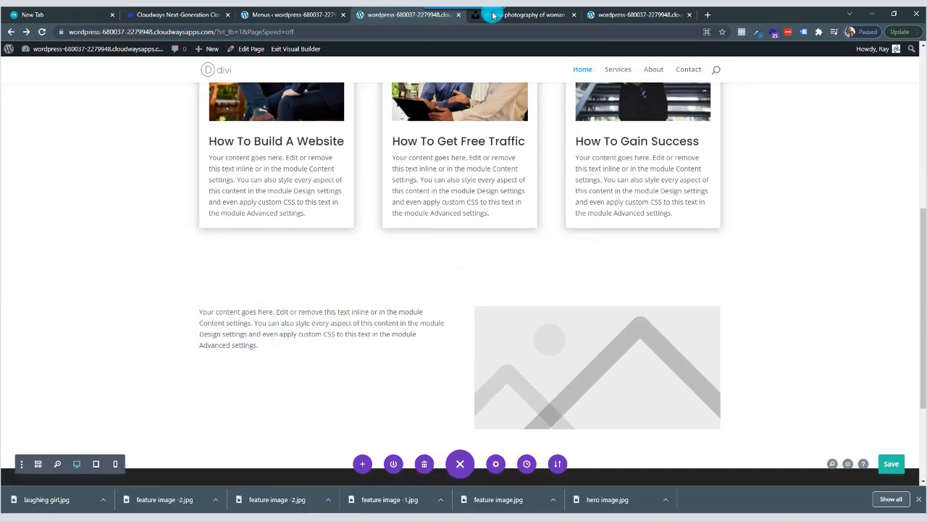
Search the web for "lorem ipsum generator" in a new tab and open the loremipsum.io site.
left_click(709, 15)
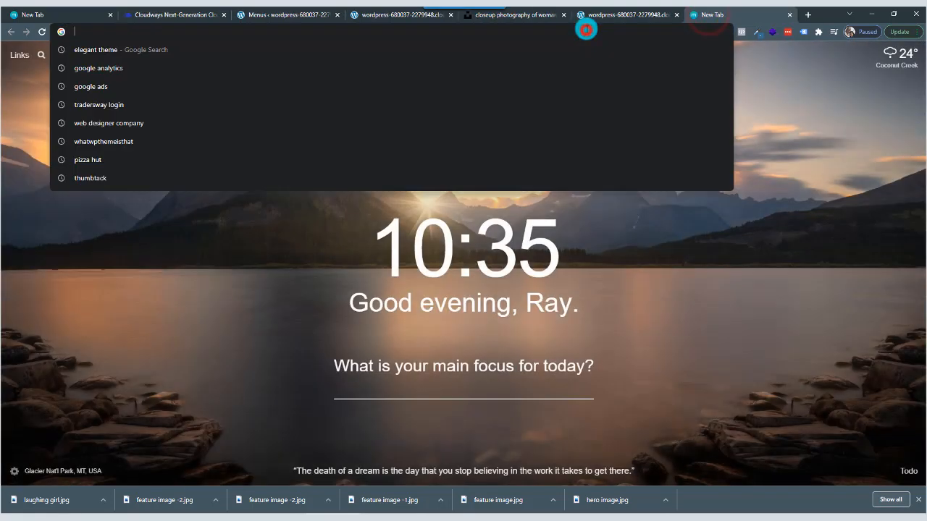
type("lorem")
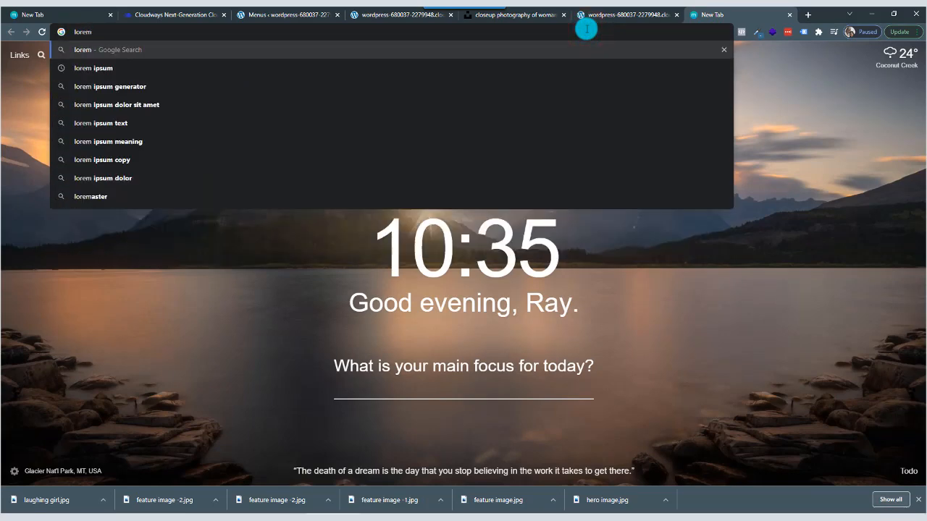
key("Down")
key("Down")
key("Return")
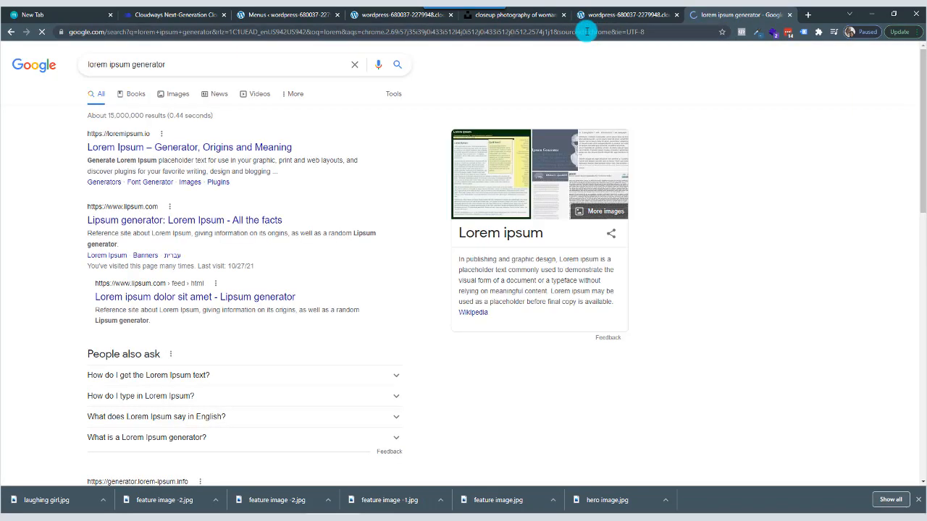
left_click(172, 150)
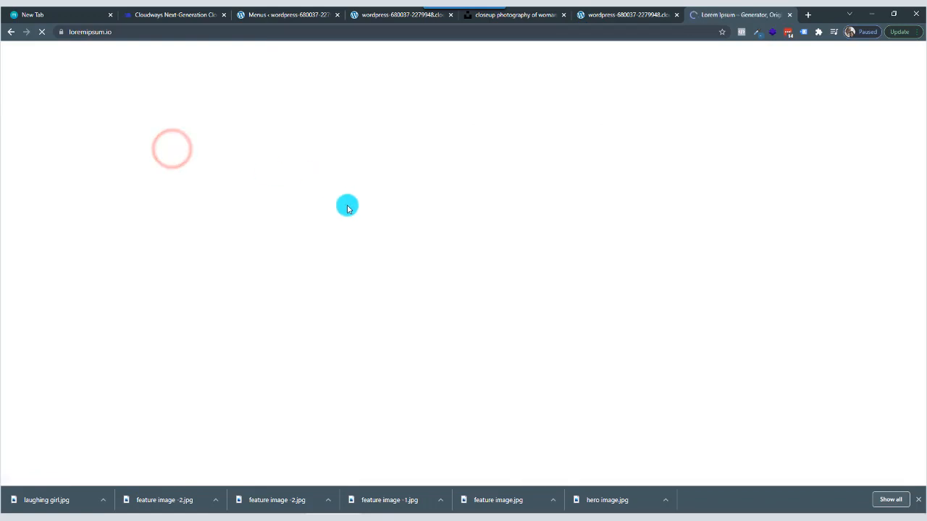
Generate 5 paragraphs of lorem ipsum and copy the first paragraph.
scroll(310, 240, "down", 4)
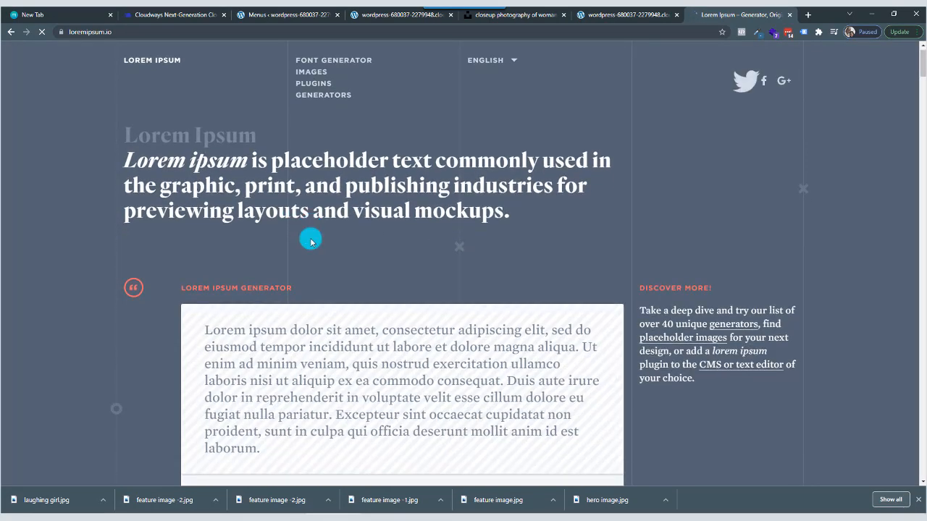
left_click(384, 282)
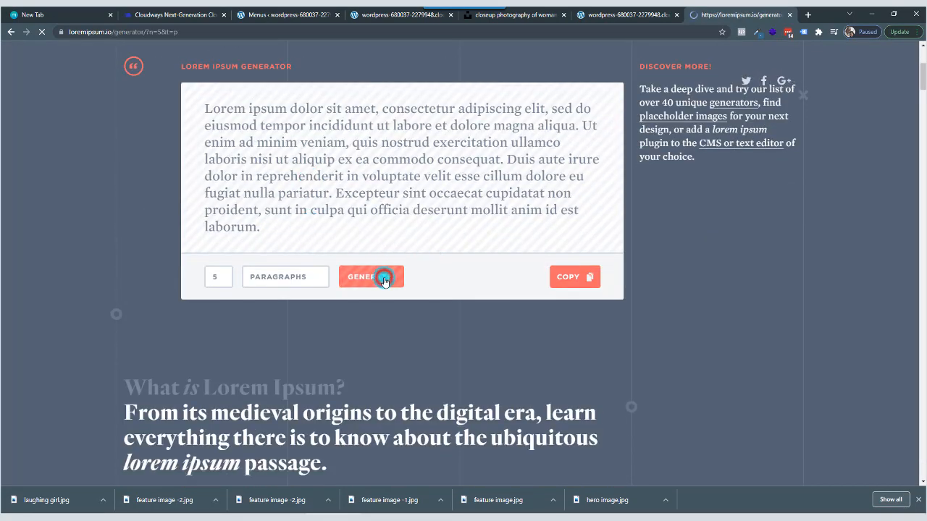
scroll(384, 283, "down", 1)
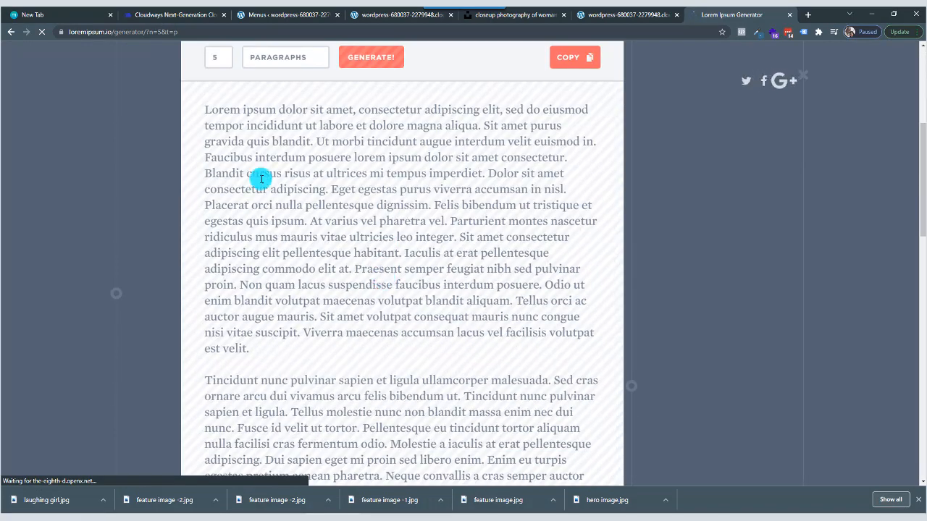
left_click_drag(206, 108, 311, 351)
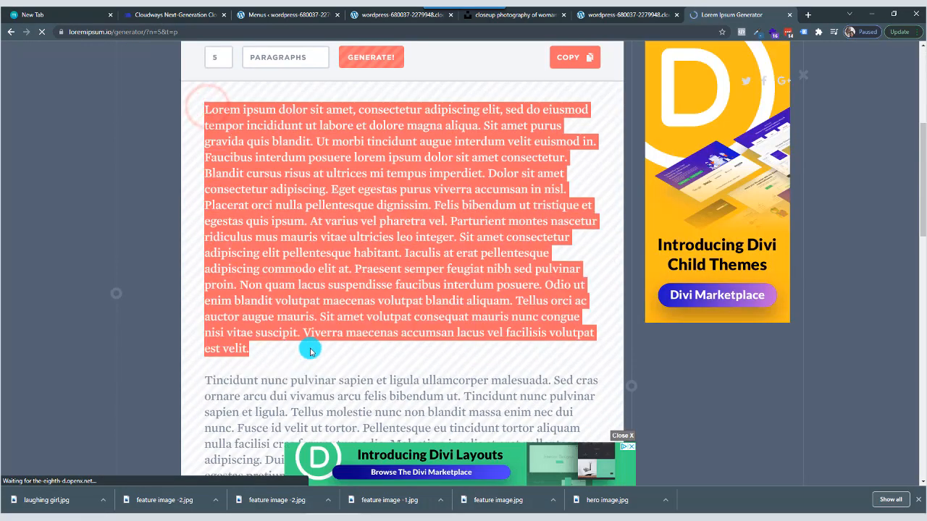
right_click(292, 255)
left_click(318, 263)
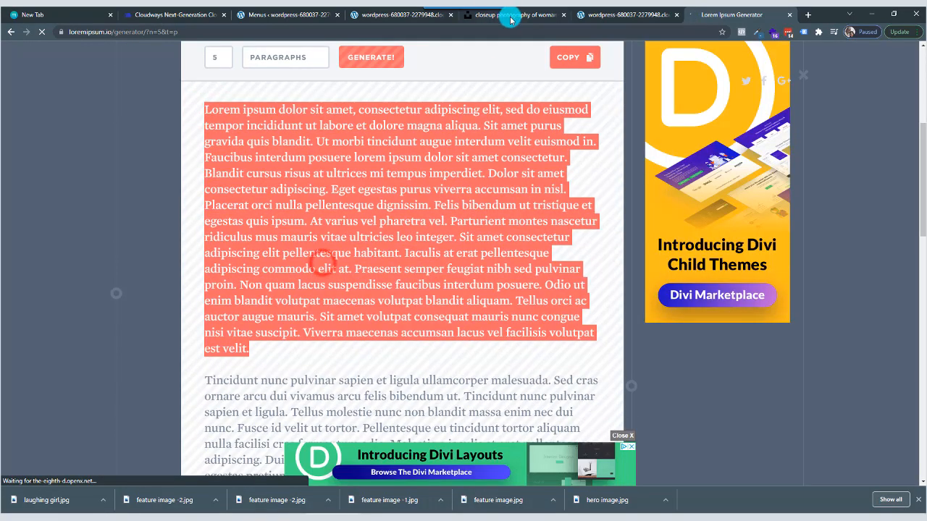
Switch back to the Divi builder and replace the Text module's default body with the copied lorem ipsum paragraph.
left_click(510, 18)
left_click(409, 15)
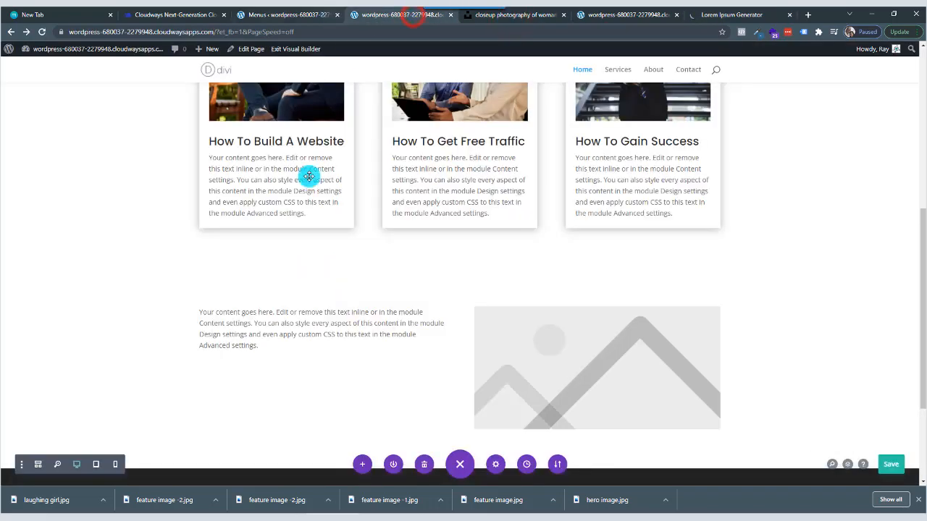
left_click(287, 354)
left_click(304, 311)
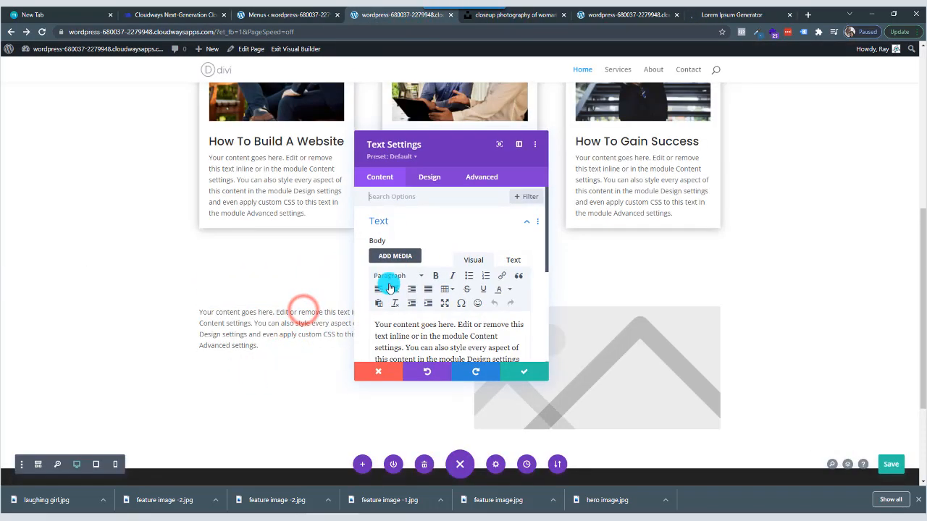
scroll(442, 322, "down", 3)
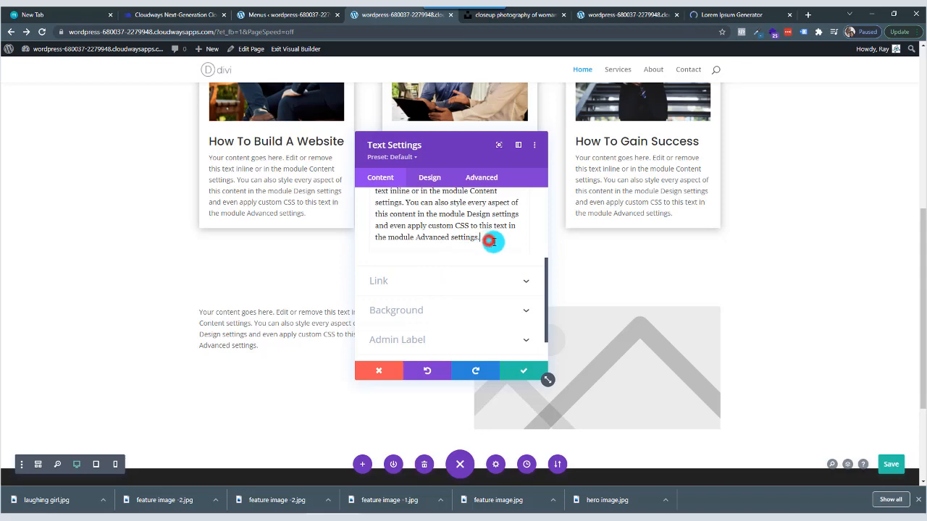
left_click_drag(495, 241, 356, 187)
scroll(378, 322, "up", 3)
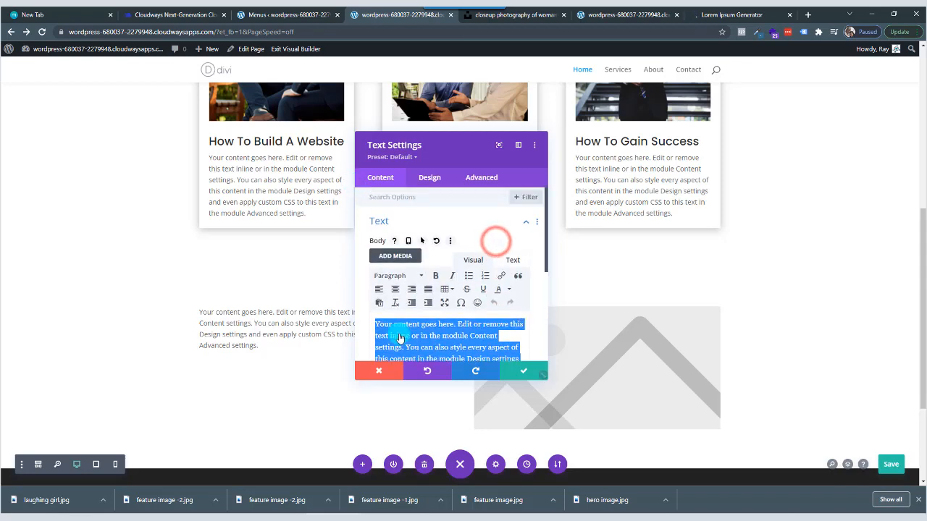
right_click(409, 349)
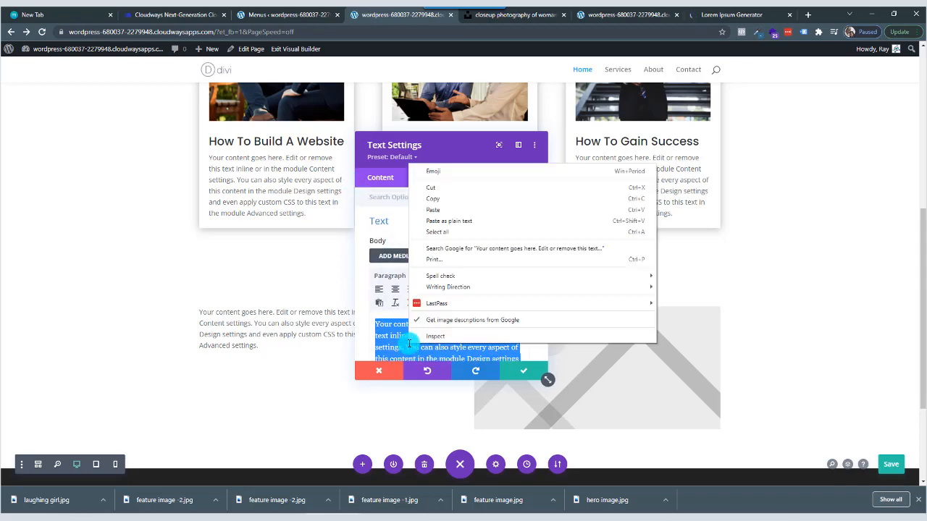
left_click(452, 210)
Split the body text into four paragraphs, with breaks before "Faucibus interdum", "Parturient montes" and "Tellus orci".
scroll(466, 318, "down", 3)
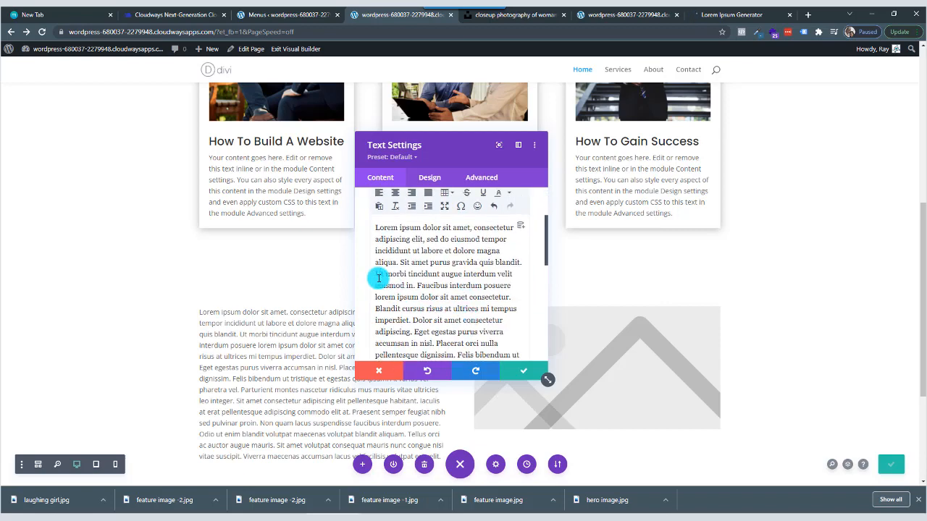
left_click(417, 284)
key("Return")
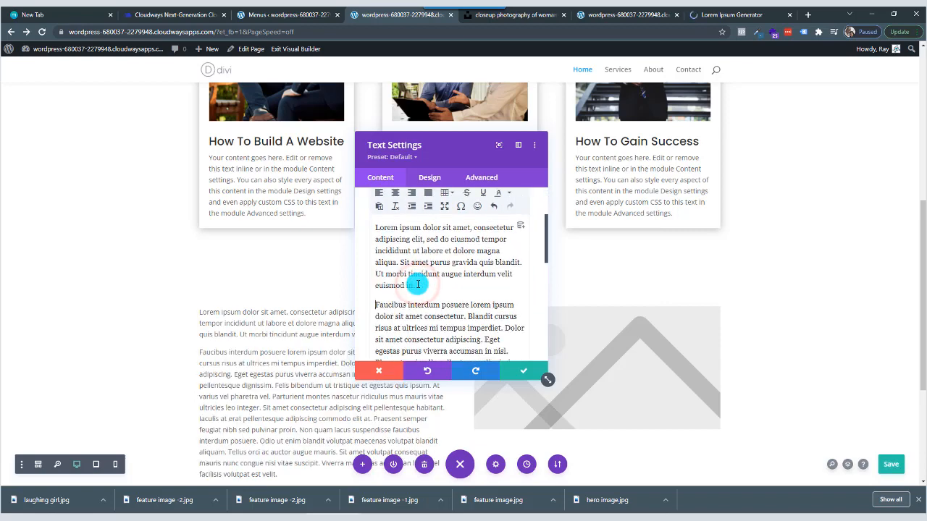
scroll(418, 284, "down", 4)
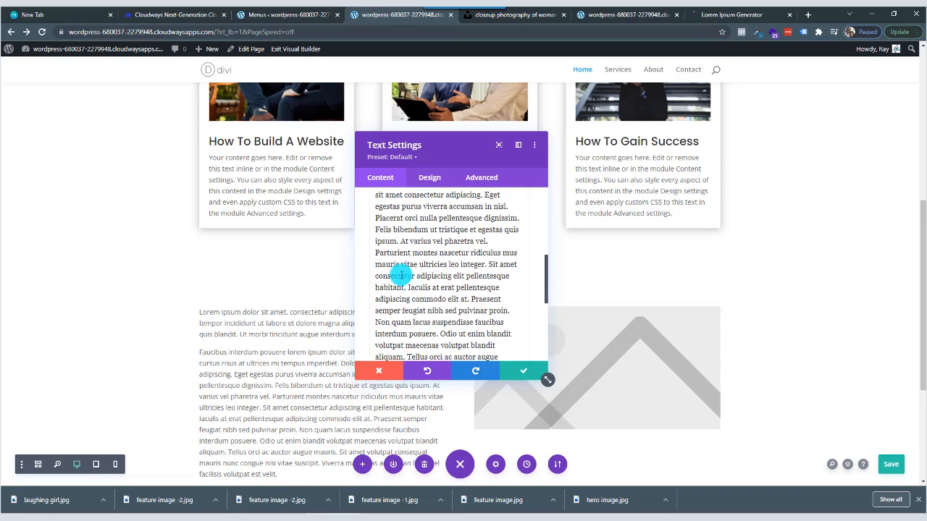
left_click(497, 241)
key("Return")
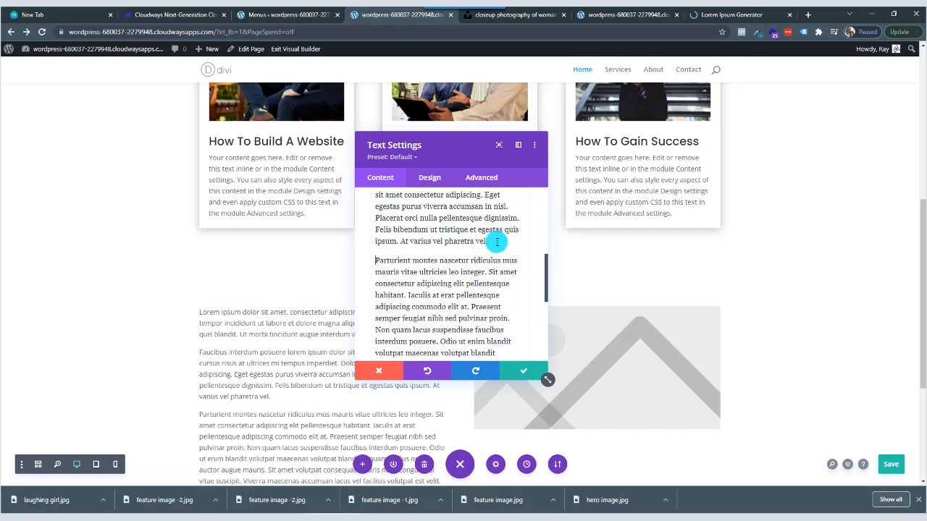
scroll(454, 273, "down", 3)
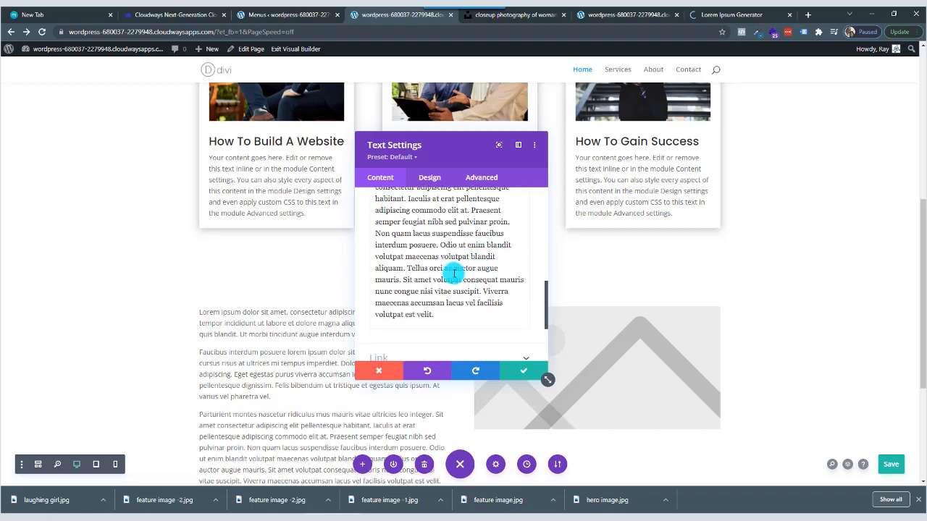
left_click(413, 270)
key("Return")
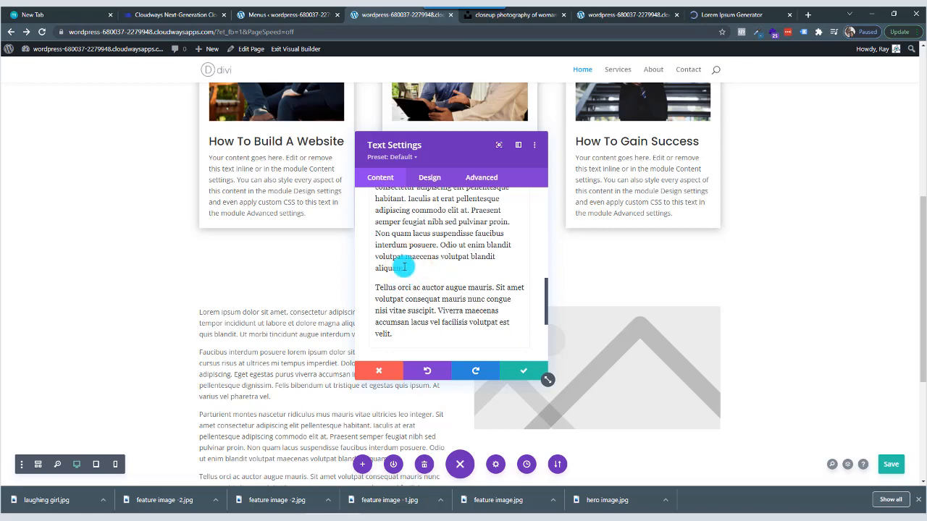
Add the title "Laughing Girl" above the body paragraphs and format it as Heading 2.
scroll(405, 270, "up", 10)
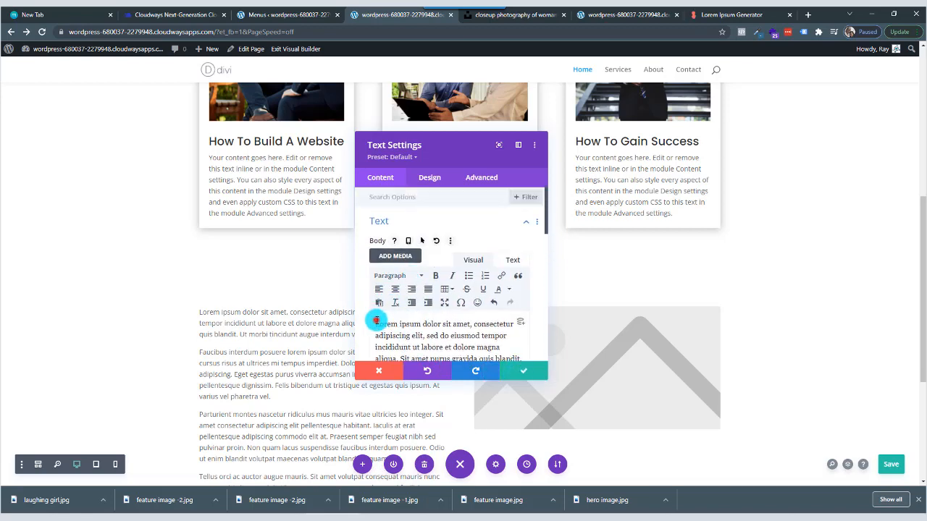
key("Return")
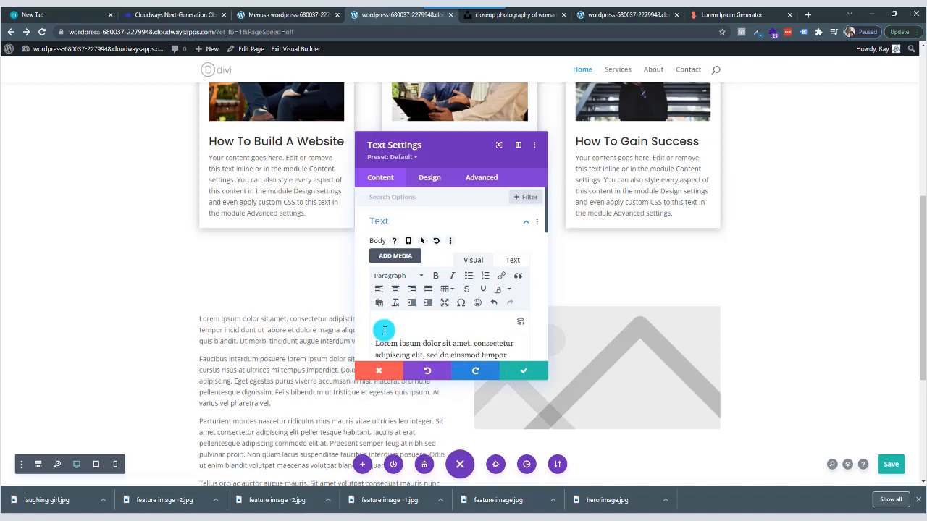
type("Laughing Girl")
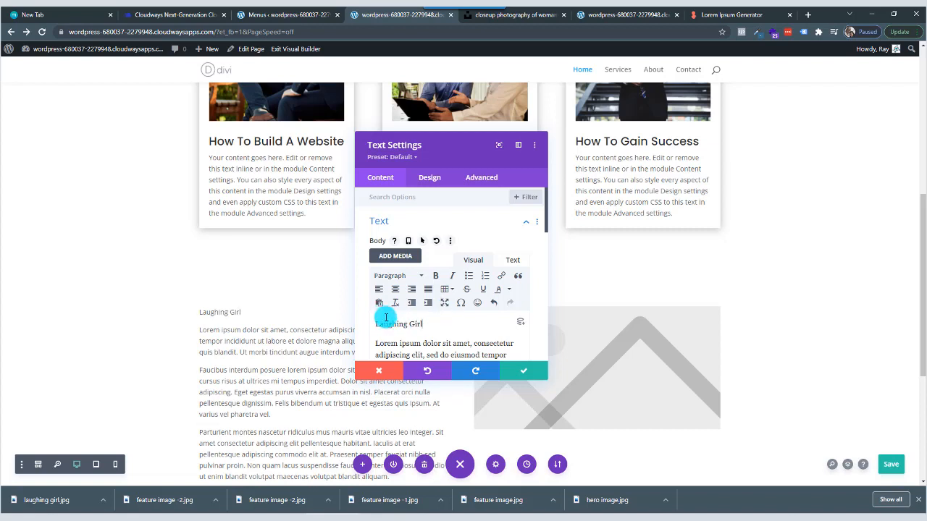
left_click(422, 276)
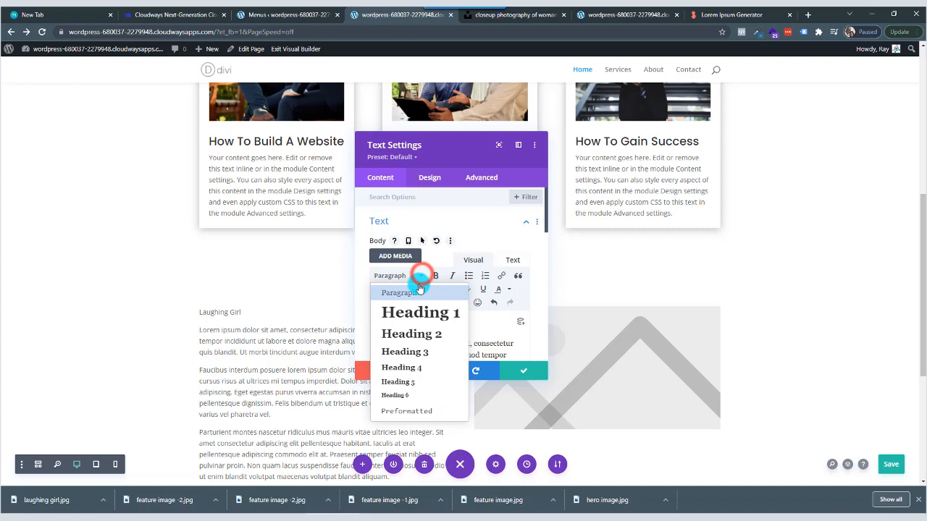
left_click(412, 332)
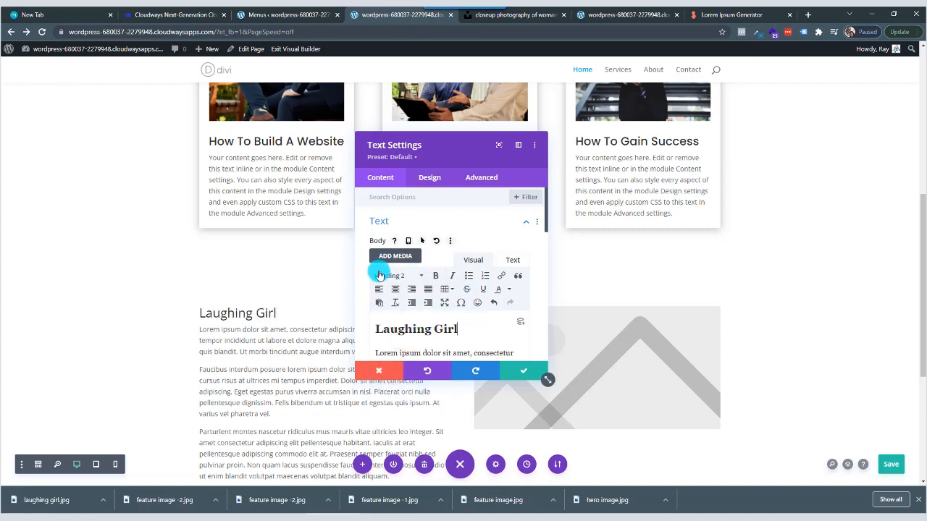
Set the Text module's Heading 2 font to Poppins.
left_click(433, 181)
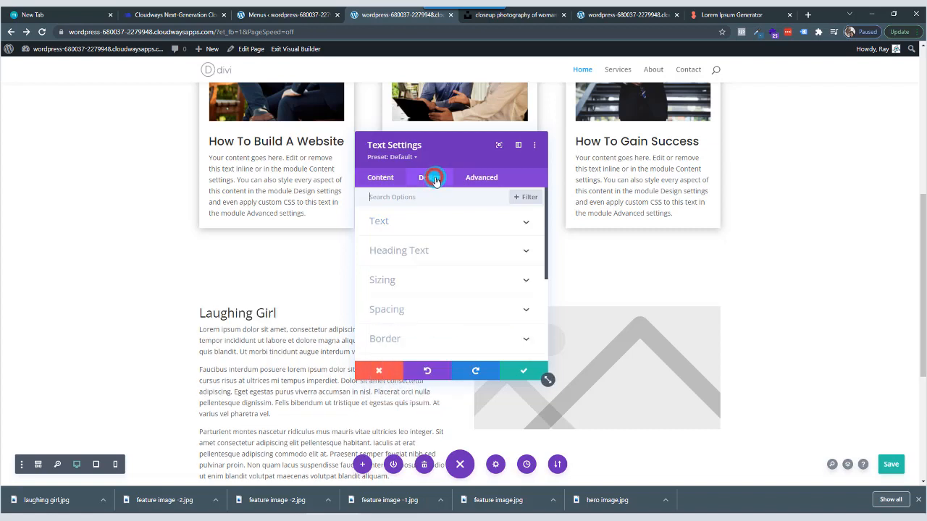
left_click(432, 251)
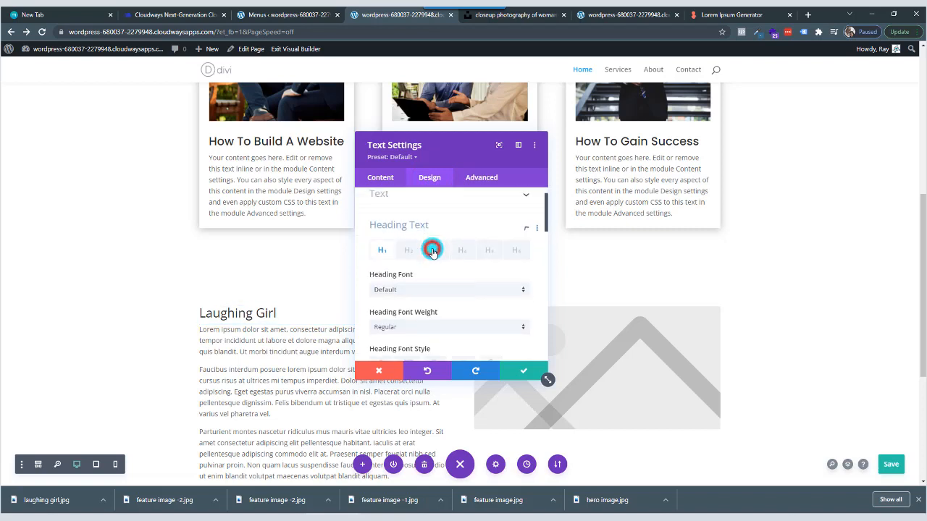
left_click(414, 227)
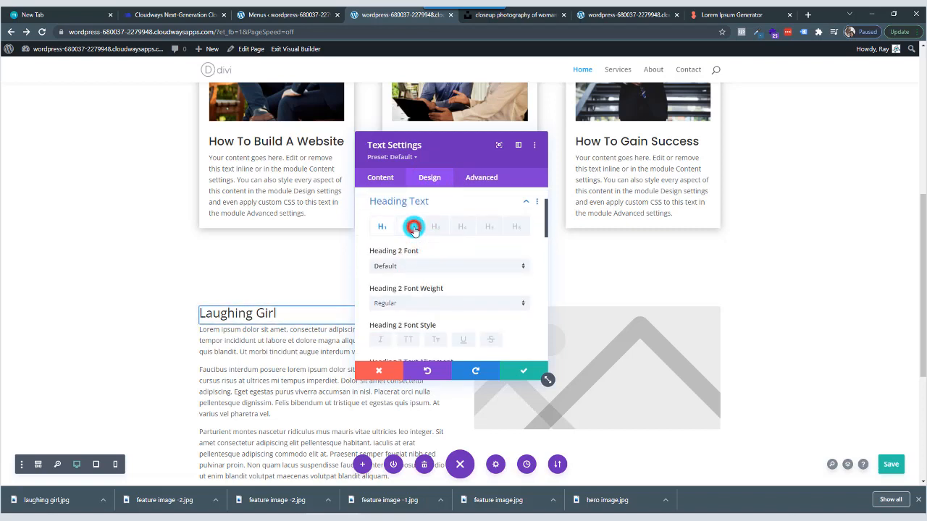
left_click(424, 267)
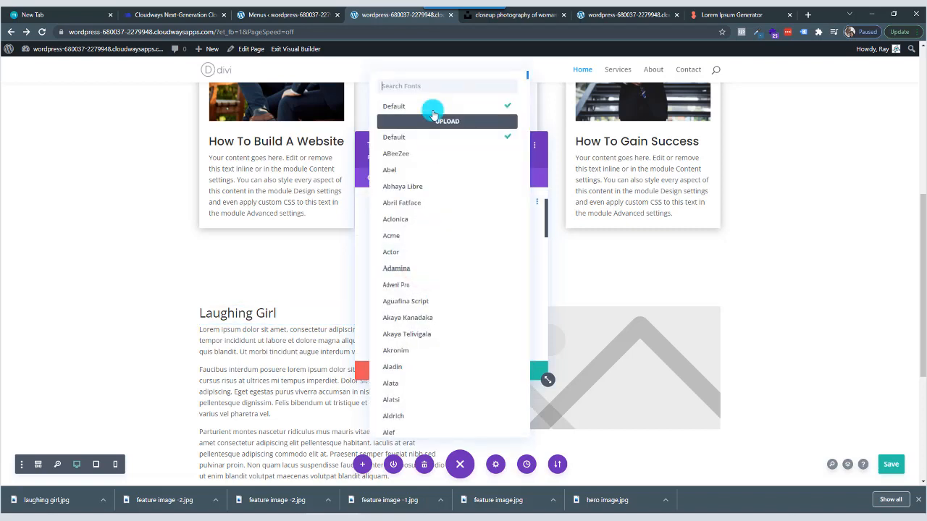
left_click(434, 86)
type("pop")
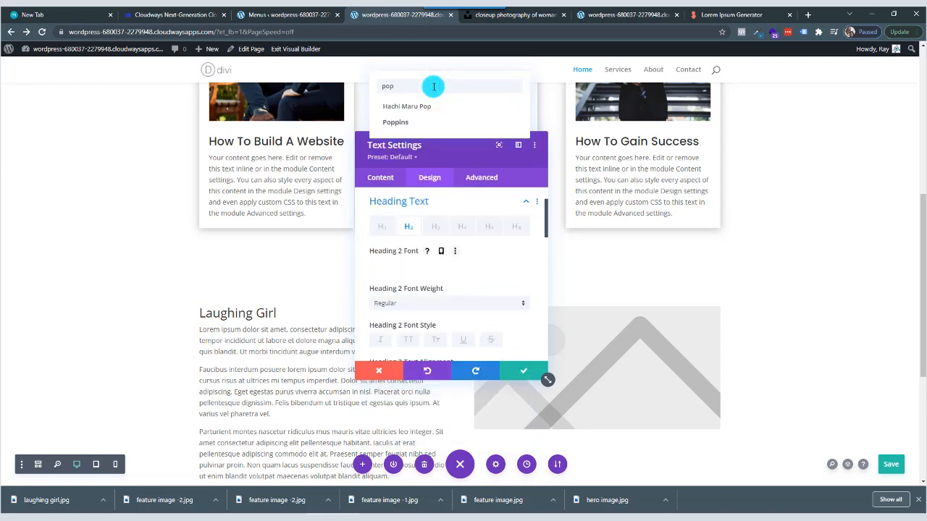
left_click(409, 126)
scroll(425, 253, "down", 3)
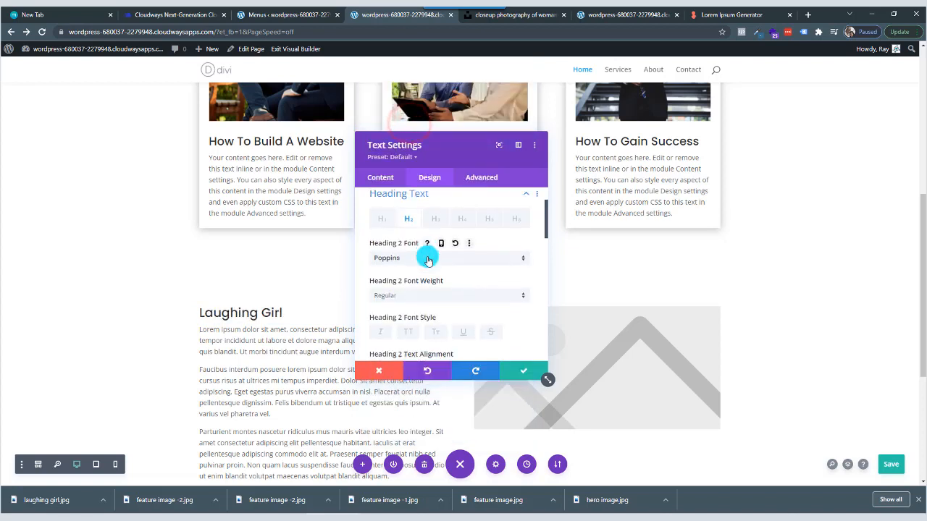
Set the Text module's Heading 2 font weight to Semi Bold and its text size to 40px.
left_click(422, 207)
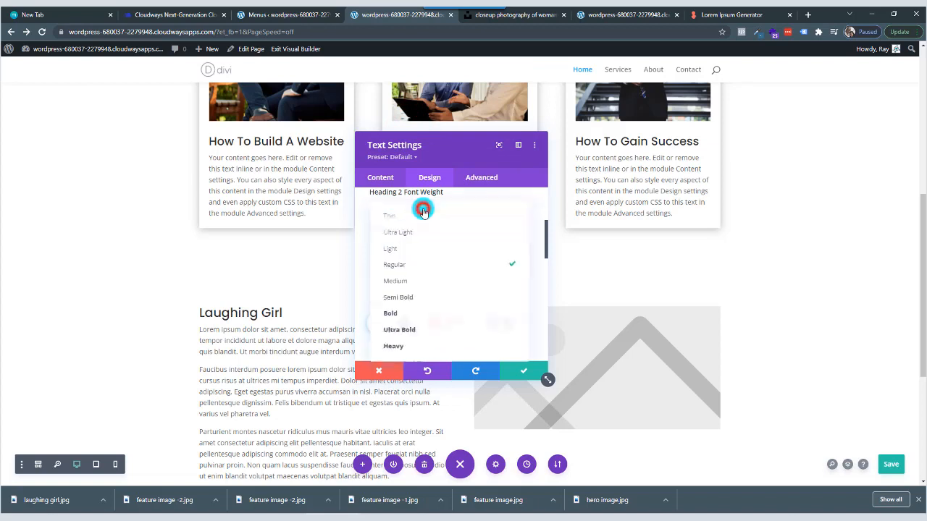
left_click(423, 304)
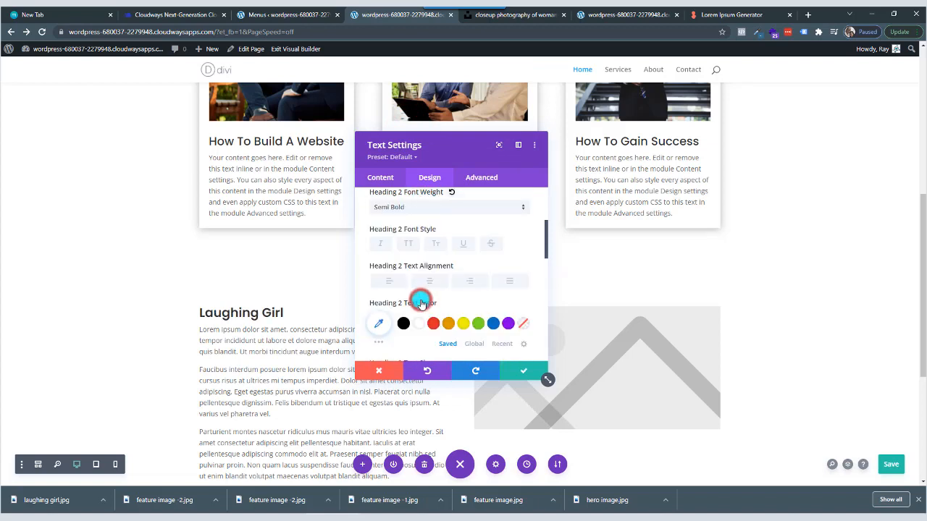
scroll(451, 305, "down", 2)
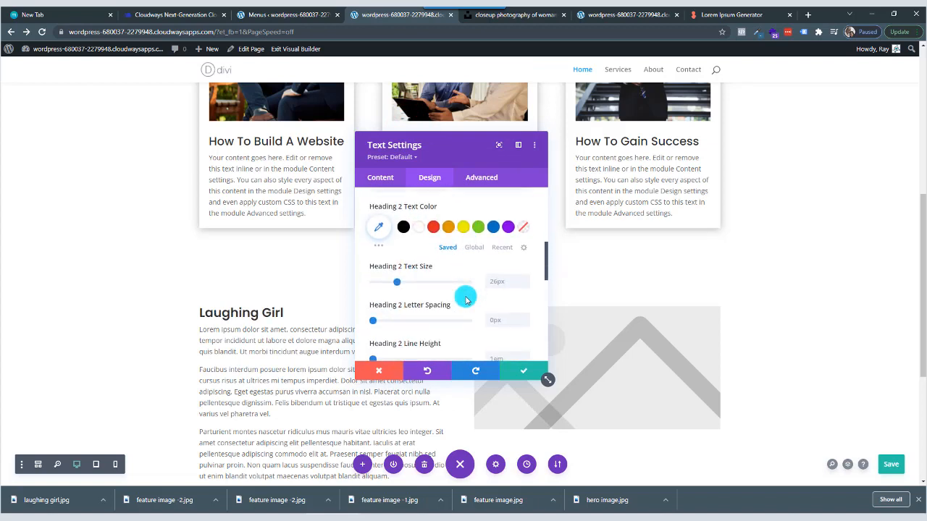
left_click(526, 280)
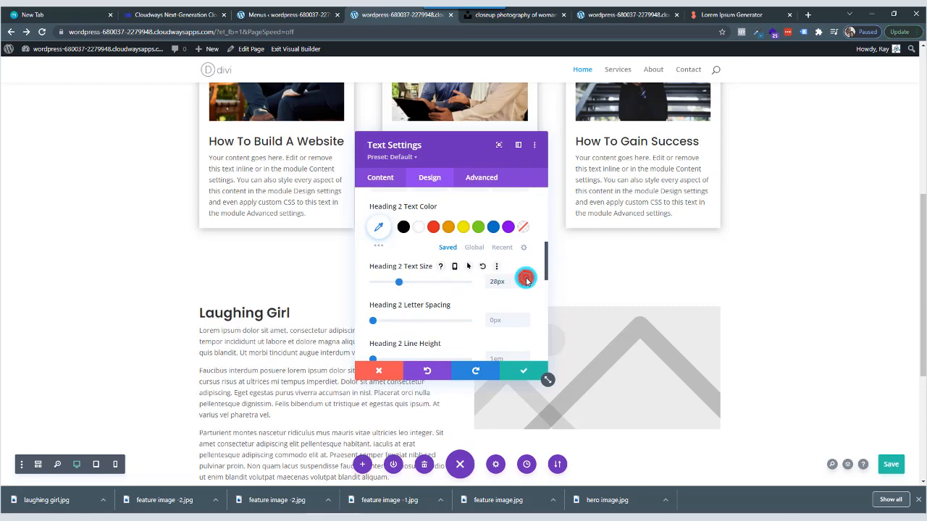
left_click(526, 279)
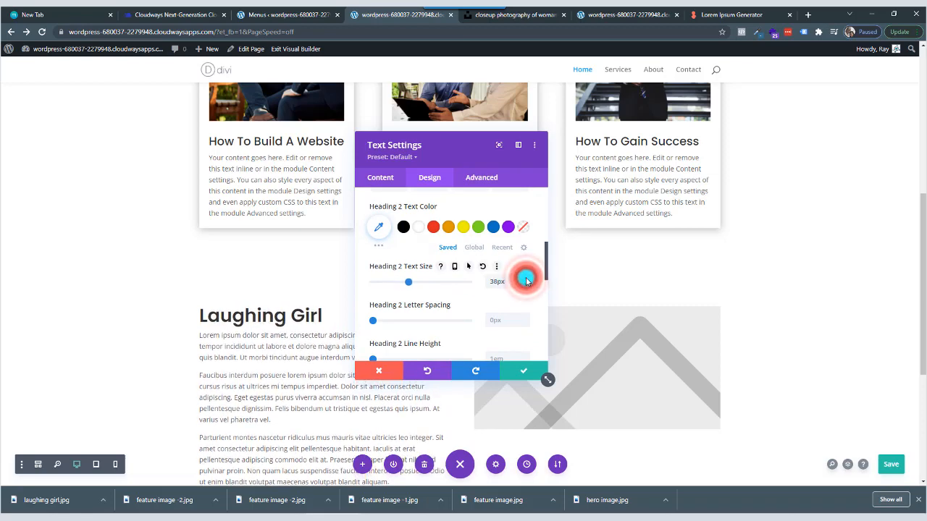
left_click(527, 280)
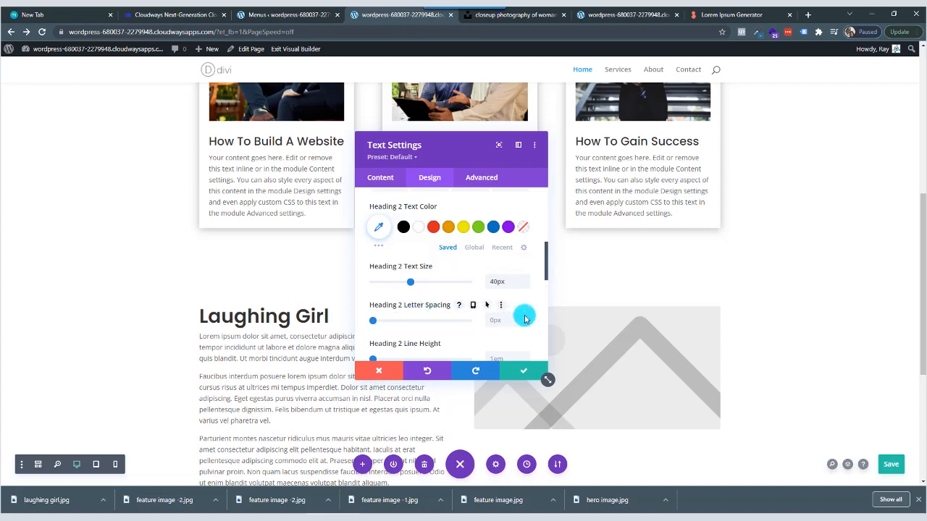
Set the Heading 2 letter spacing to 2px and its line height to 1.3em.
left_click(525, 318)
left_click(524, 319)
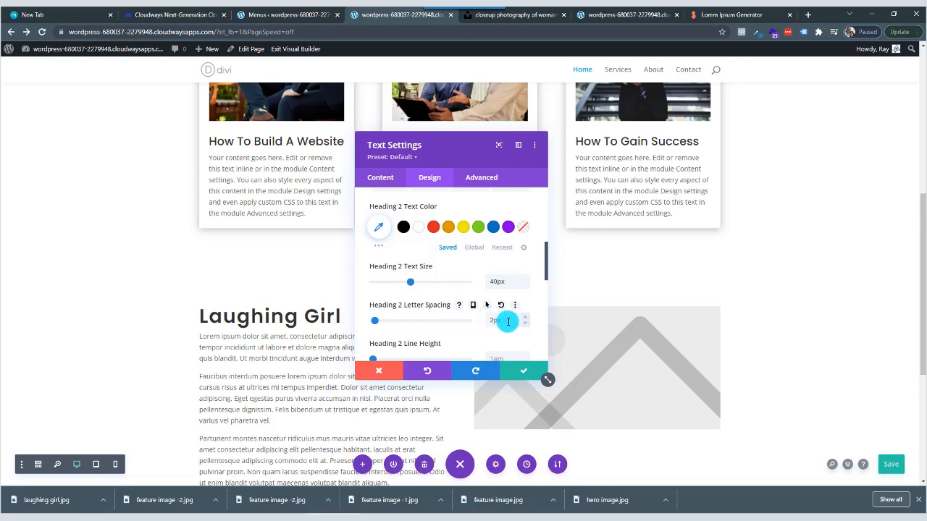
scroll(506, 321, "down", 1)
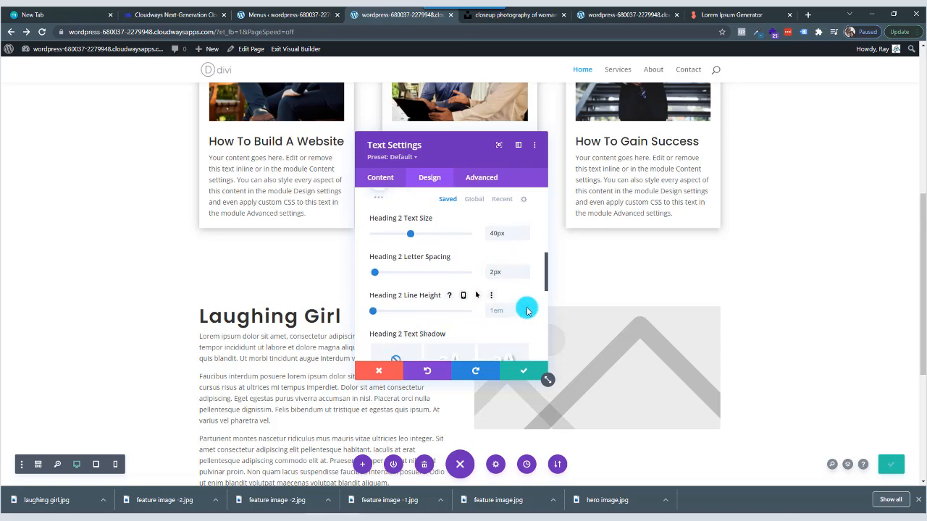
left_click(526, 308)
left_click(526, 307)
left_click(526, 307)
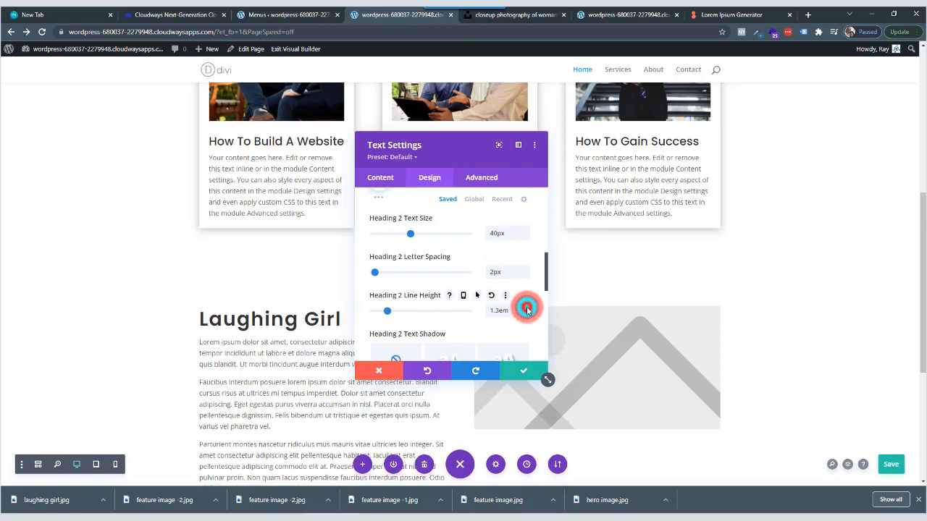
scroll(412, 278, "down", 3)
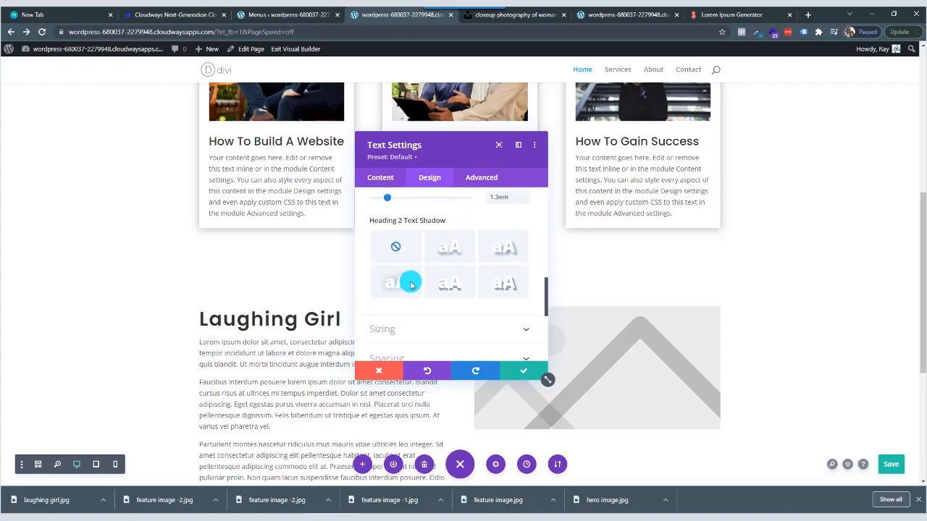
Set the Text module's body font to Poppins with a Light font weight.
scroll(423, 246, "up", 6)
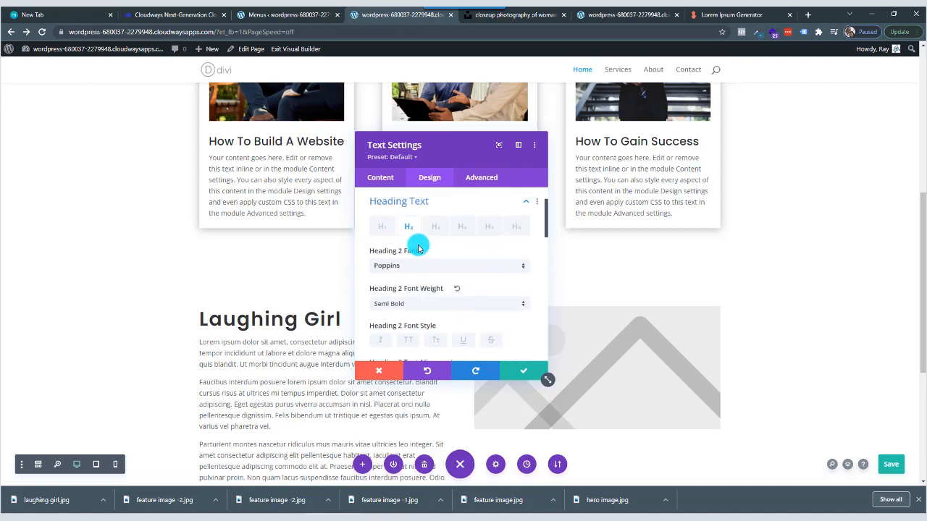
left_click(404, 228)
left_click(444, 285)
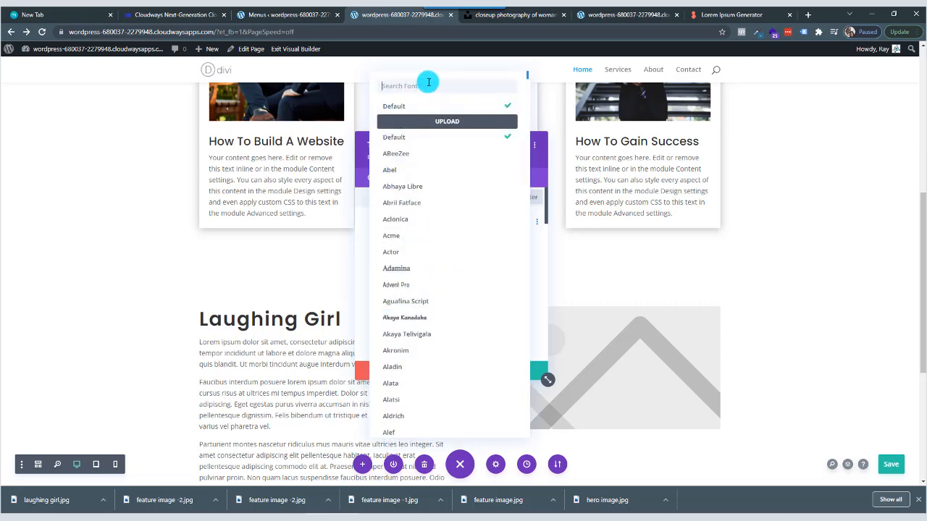
left_click(428, 82)
type("popp")
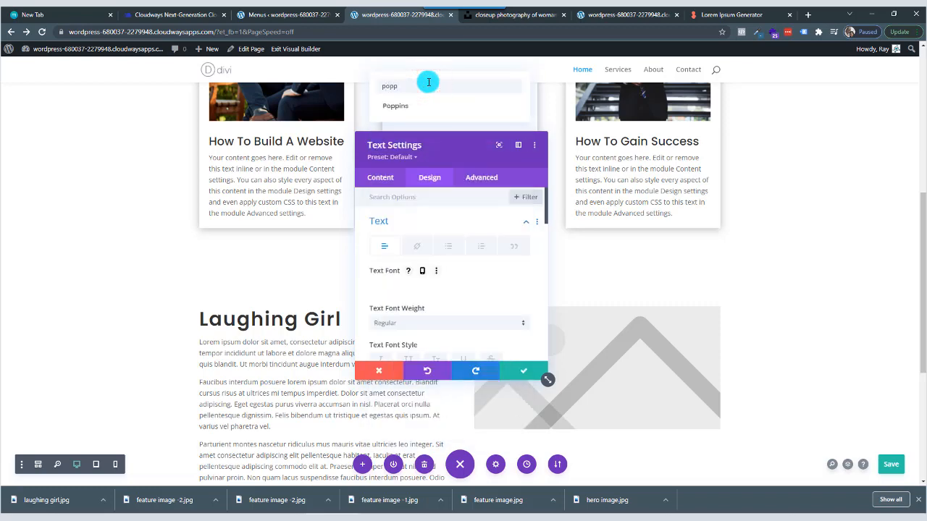
left_click(430, 101)
scroll(413, 297, "down", 1)
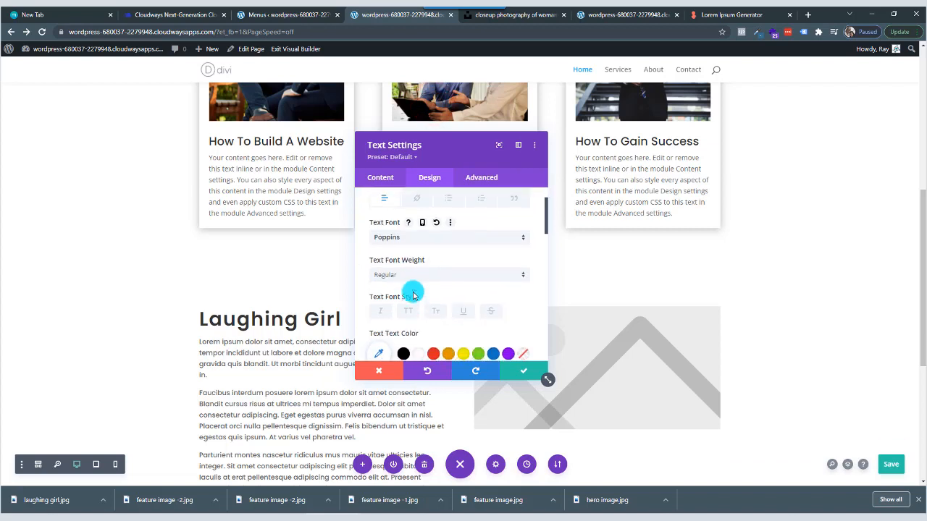
left_click(417, 282)
left_click(425, 316)
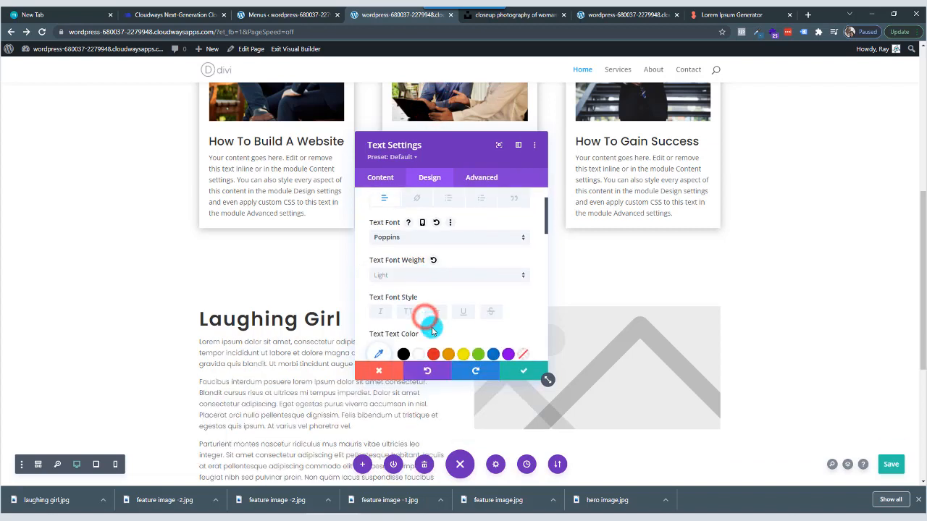
Set the body text size to 16px, letter spacing to 2px and line height to 1.8em, and save the Text module's settings.
scroll(442, 326, "down", 1)
scroll(446, 329, "down", 2)
left_click(511, 263)
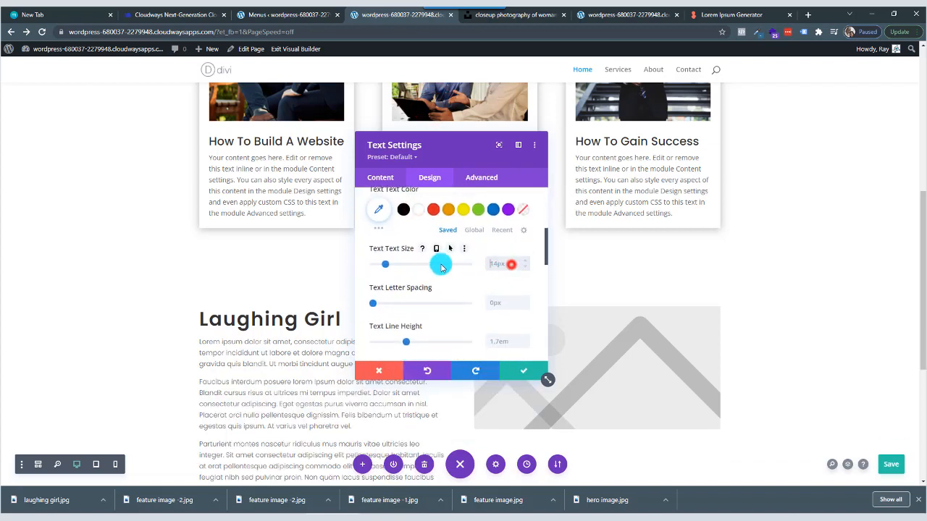
type("16")
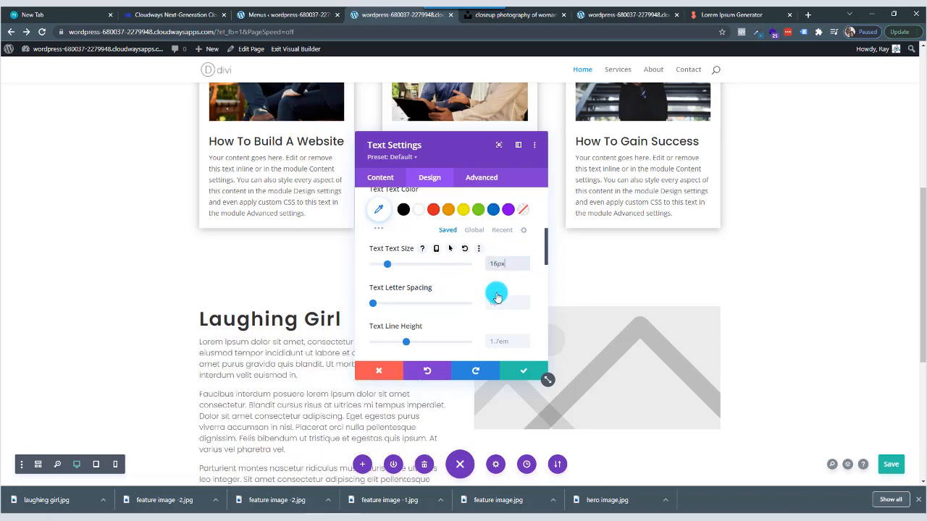
left_click(526, 299)
left_click(526, 300)
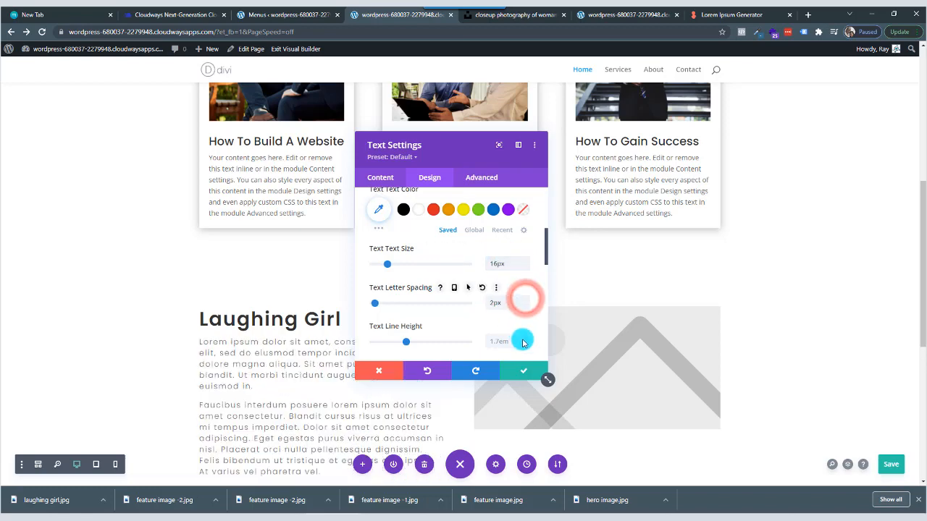
left_click(526, 339)
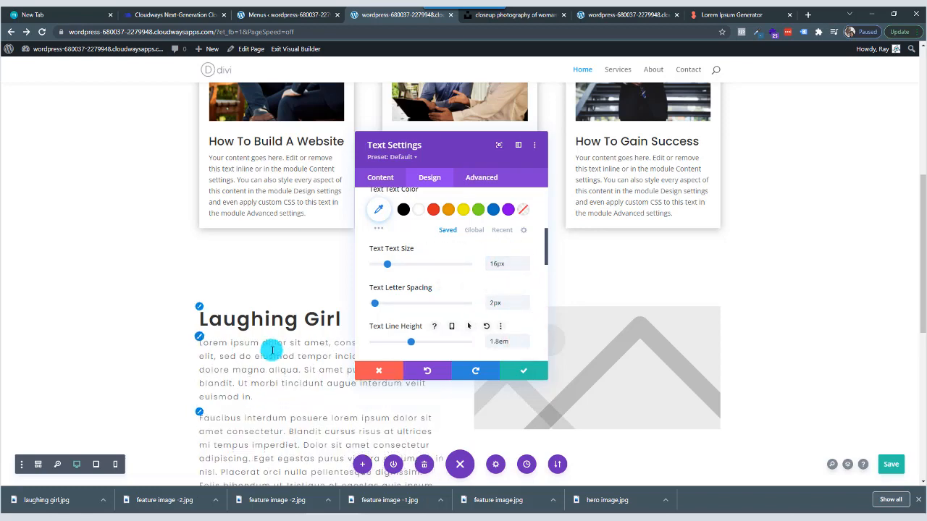
scroll(271, 349, "down", 1)
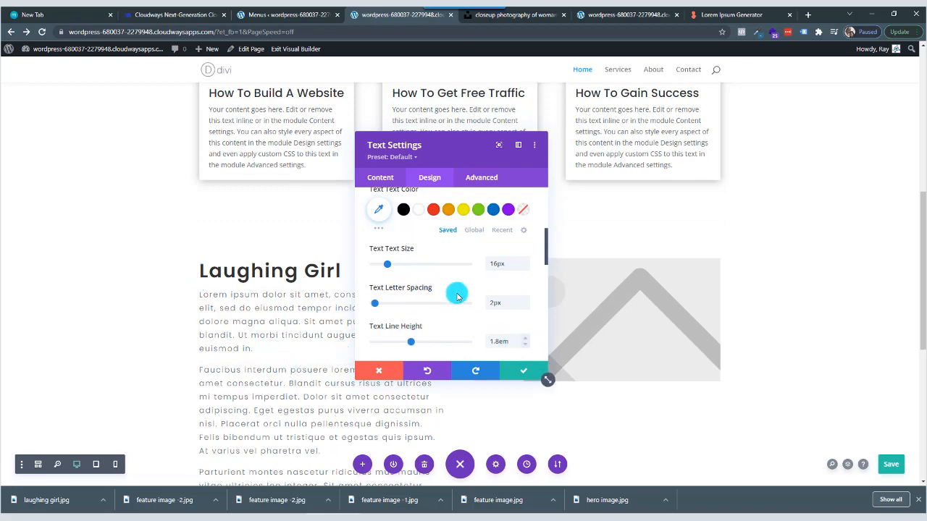
left_click_drag(449, 145, 583, 123)
scroll(301, 288, "down", 3)
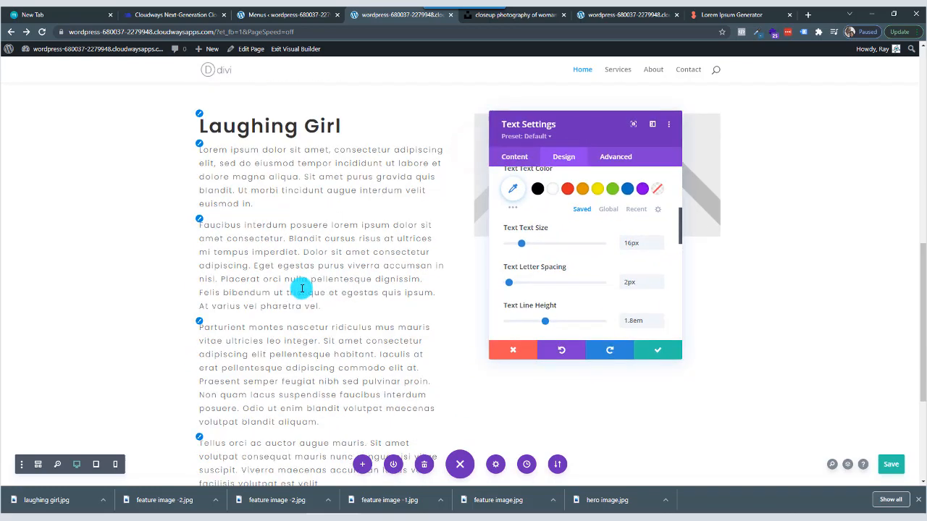
scroll(301, 289, "down", 1)
scroll(304, 285, "up", 2)
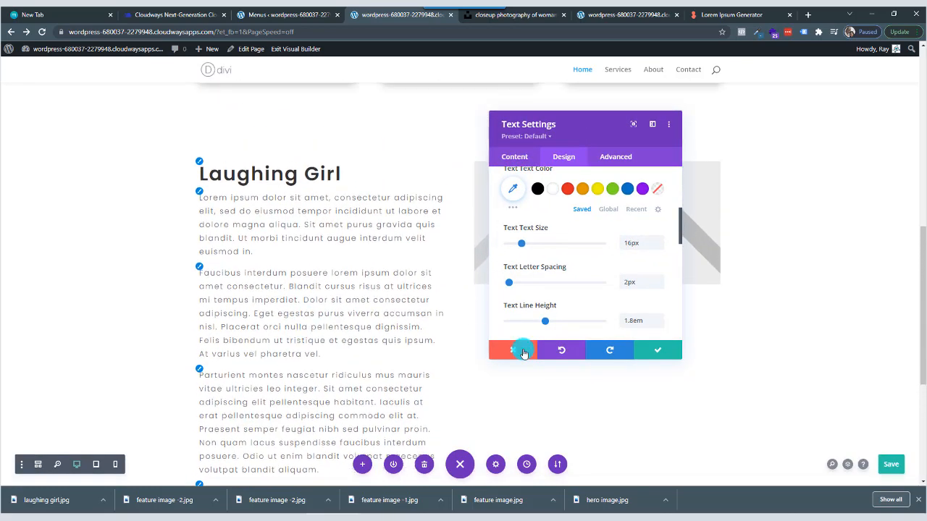
left_click(651, 350)
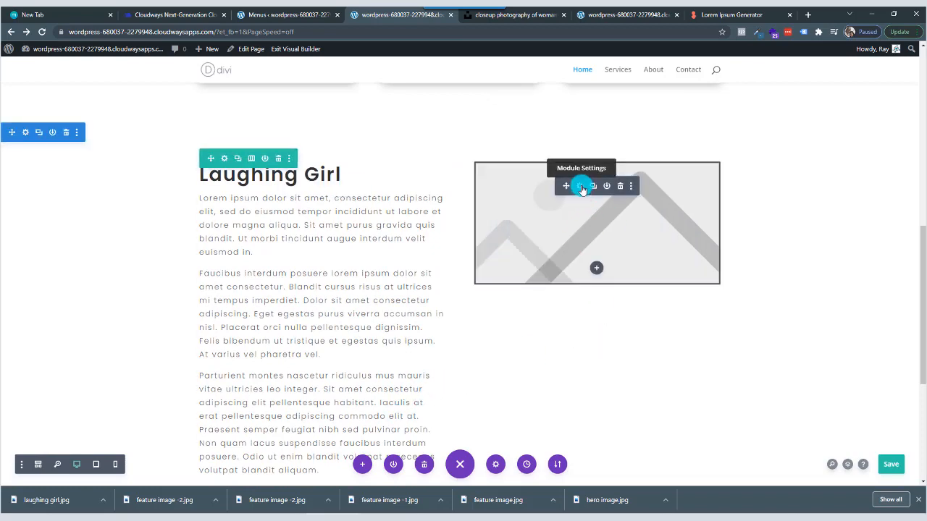
Upload the "laughing girl" picture, use it in place of the Image module's placeholder beside the text, and save the module.
left_click(581, 187)
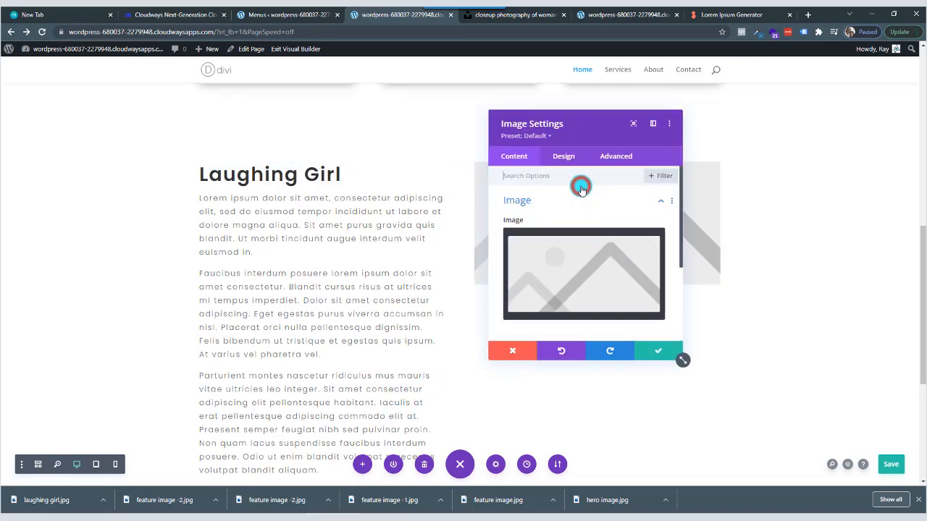
left_click(574, 277)
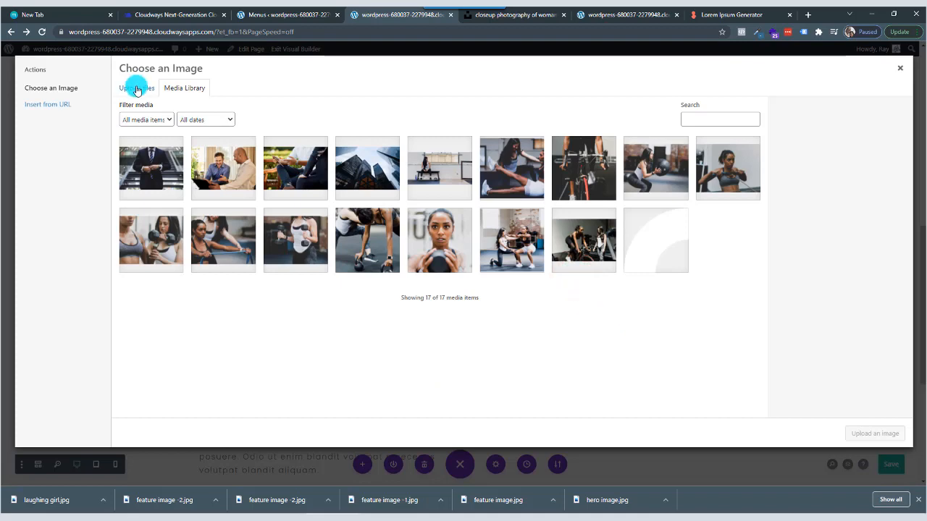
left_click(137, 89)
left_click(498, 251)
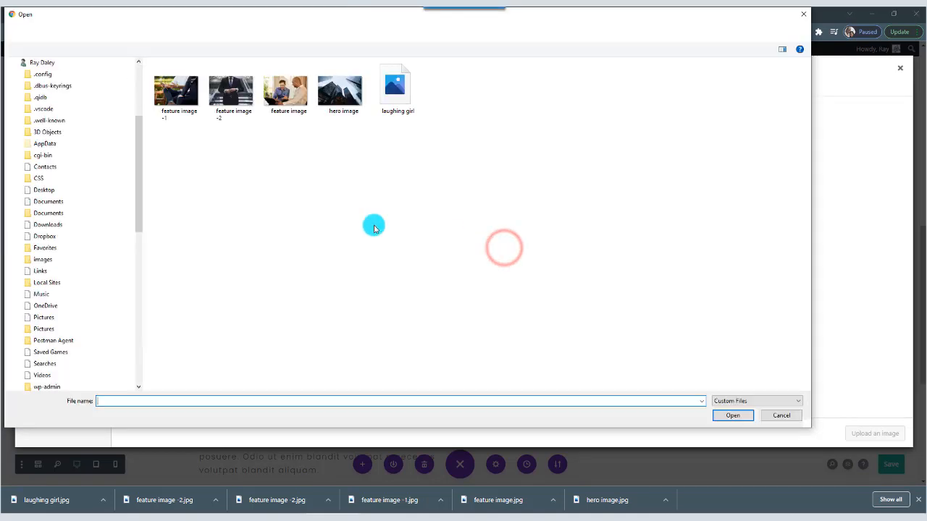
left_click(395, 88)
left_click(734, 416)
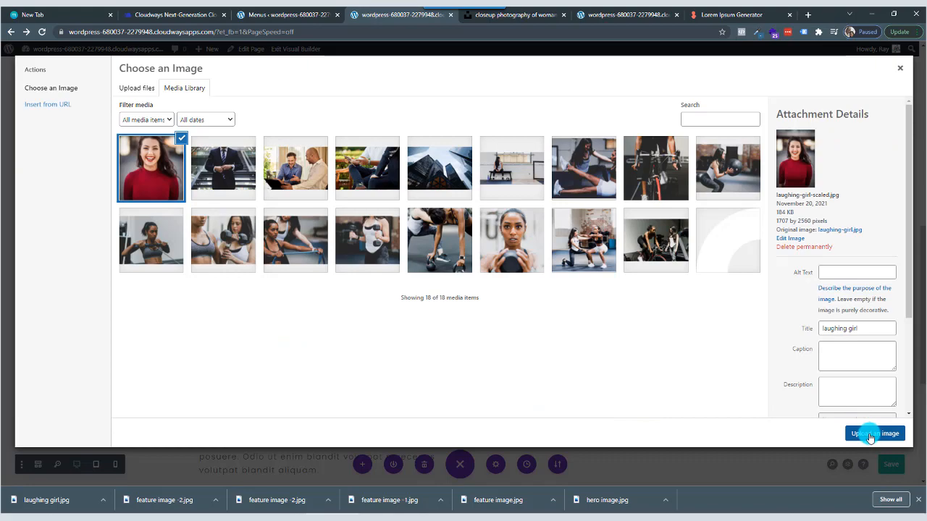
left_click(870, 433)
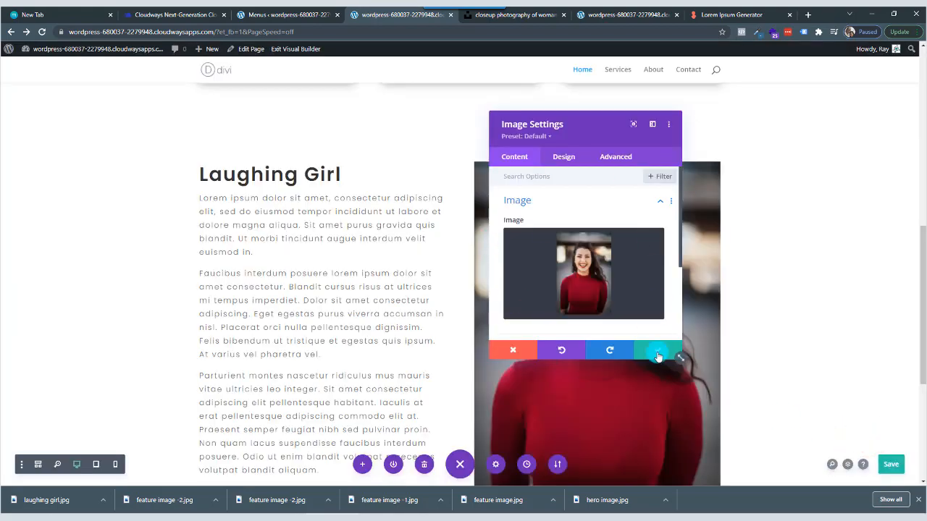
left_click(651, 352)
Save the Home page with the completed text and image section.
scroll(726, 293, "down", 5)
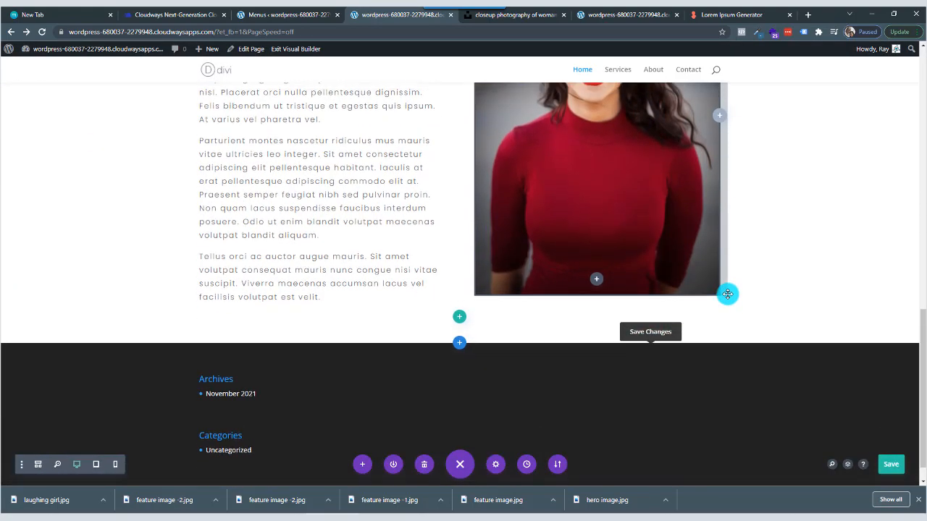
scroll(728, 294, "up", 8)
scroll(727, 293, "down", 5)
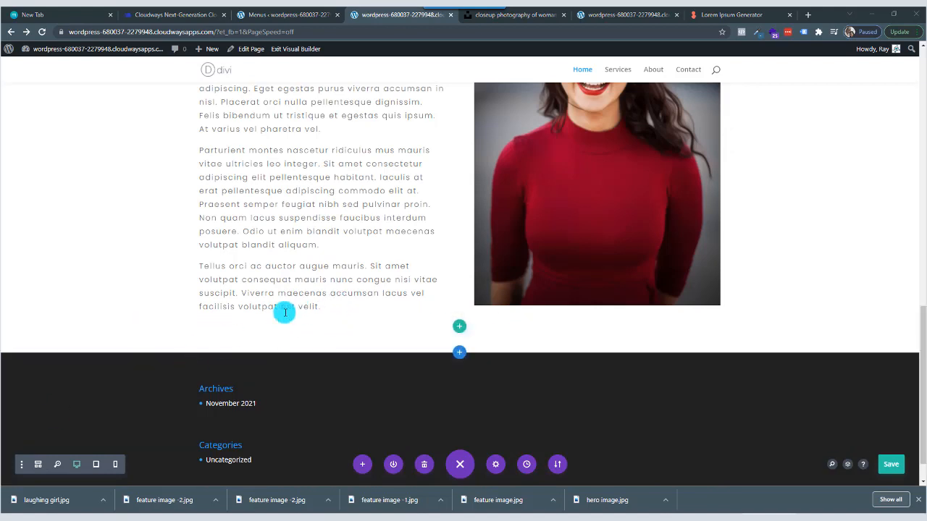
key("ctrl+s")
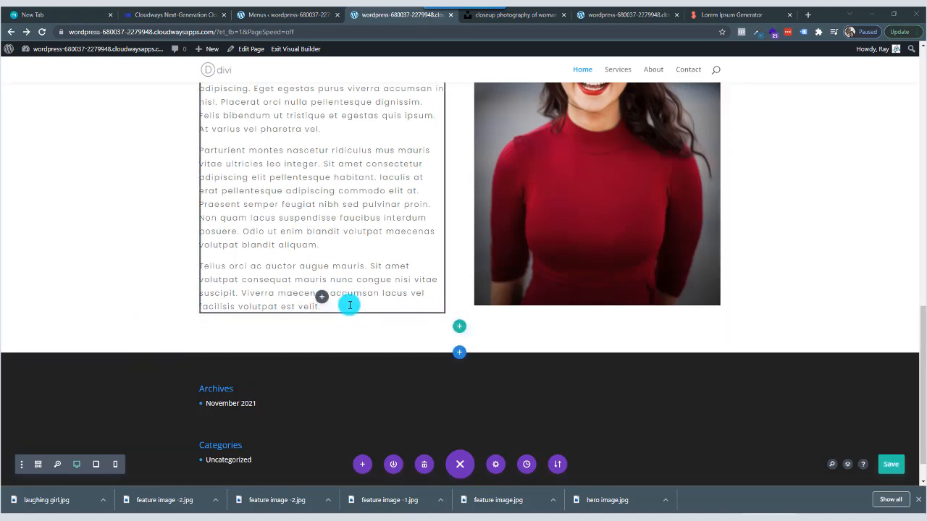
Add a Button module below the Laughing Girl text in the text column of the two-column section.
scroll(362, 253, "up", 15)
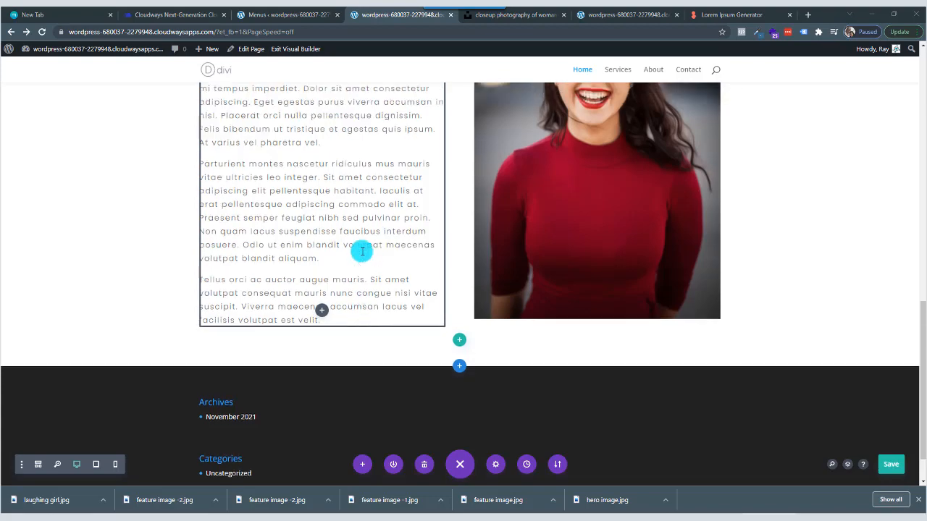
scroll(361, 253, "up", 1)
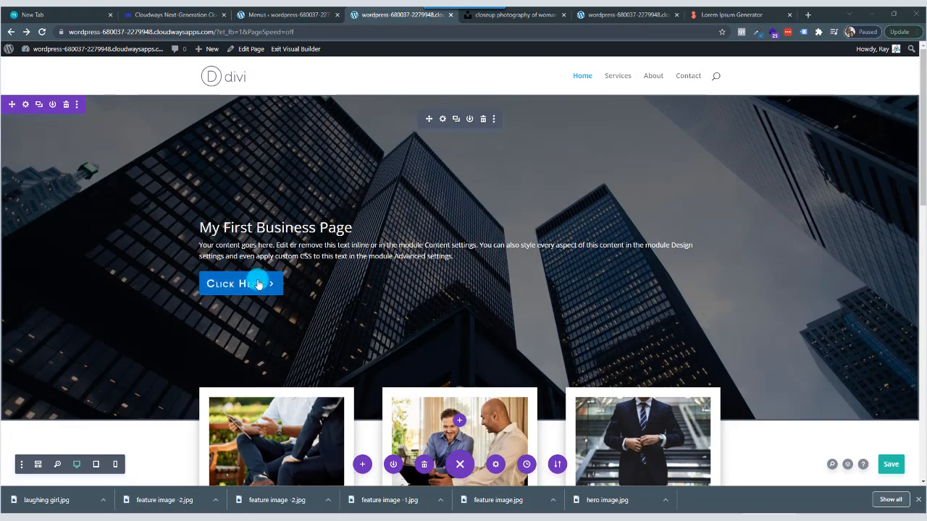
scroll(417, 291, "down", 13)
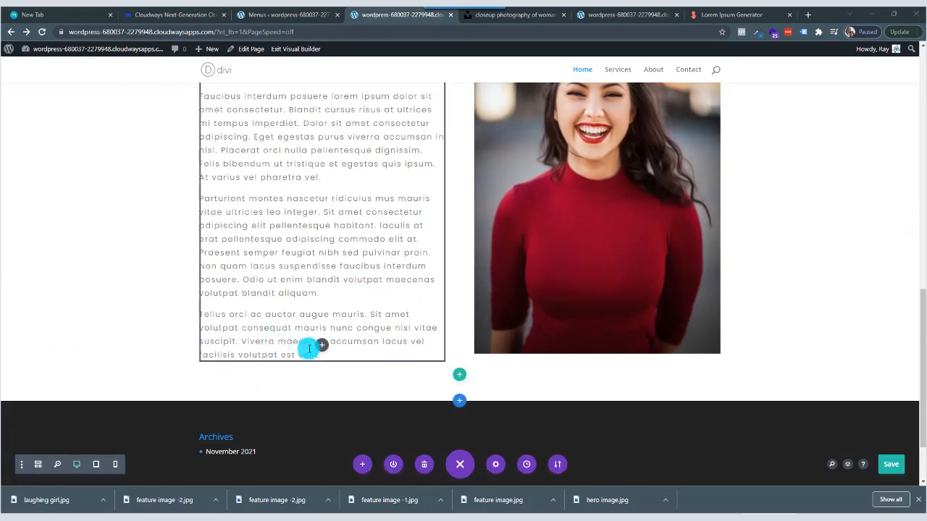
left_click(323, 345)
left_click(311, 139)
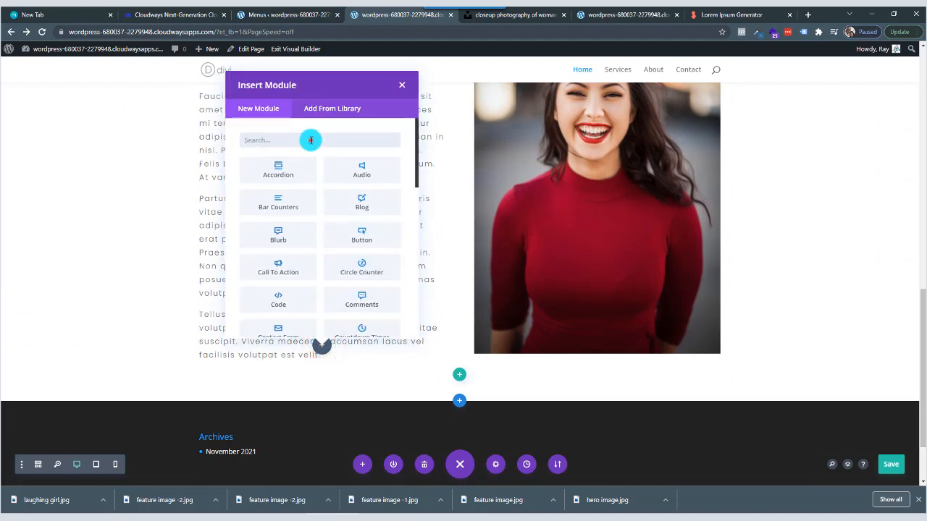
type("butto")
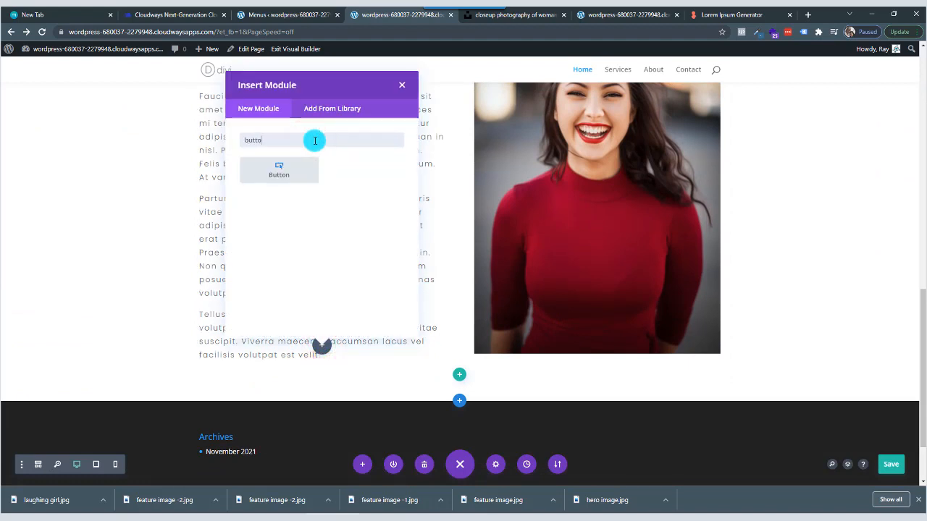
left_click(292, 174)
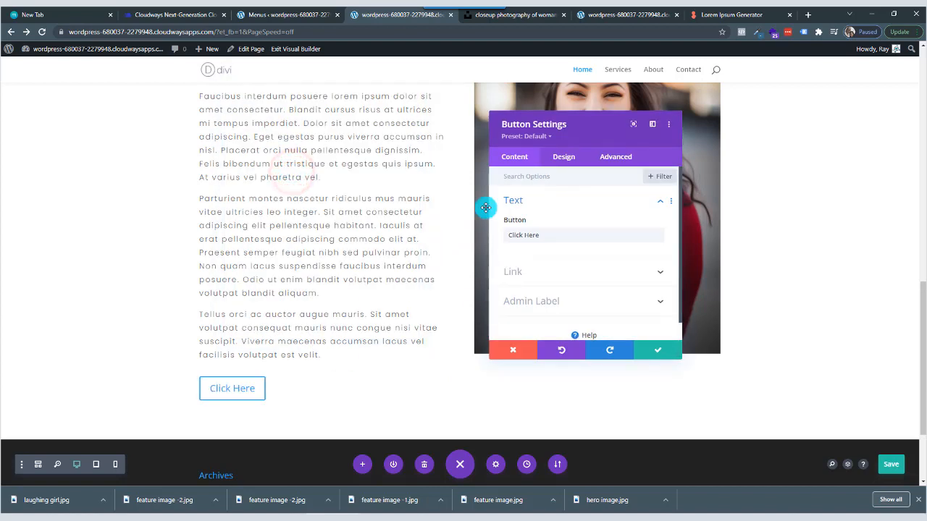
Change the new button's text to "Get In Touch".
left_click(568, 158)
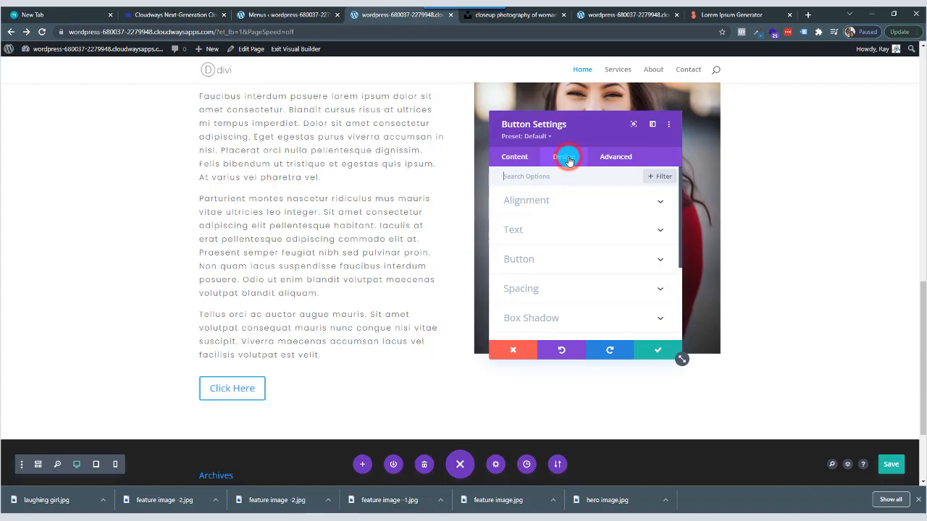
left_click(511, 157)
left_click_drag(555, 235, 498, 235)
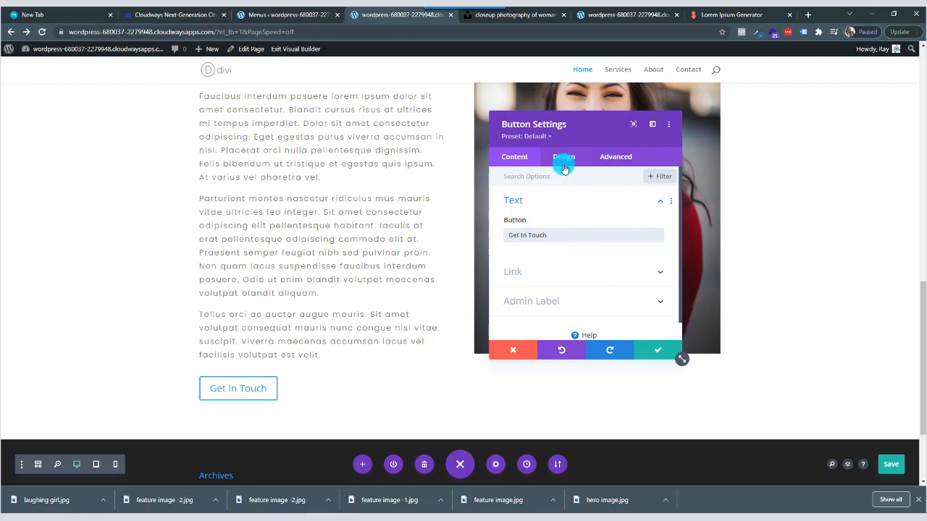
Enable custom styles for the Get In Touch button and set its background color to blue #0c71c3.
left_click(565, 158)
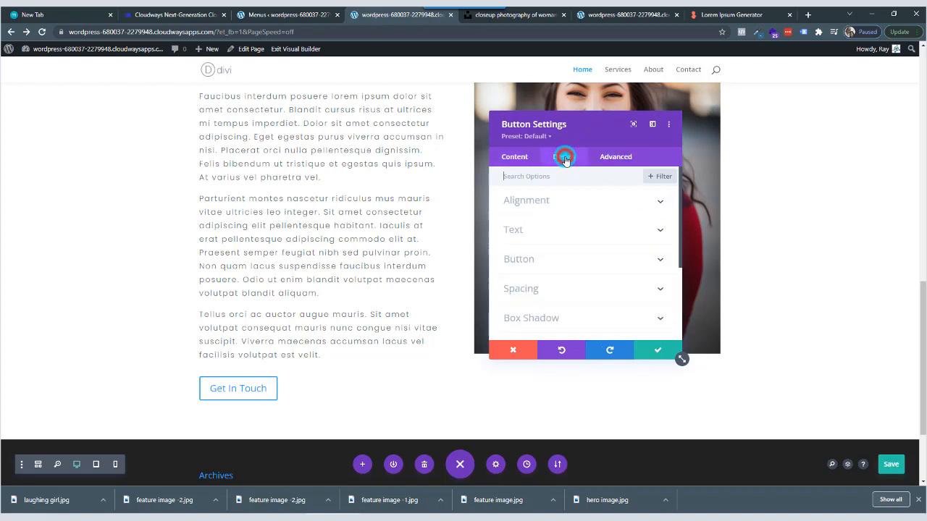
left_click(546, 262)
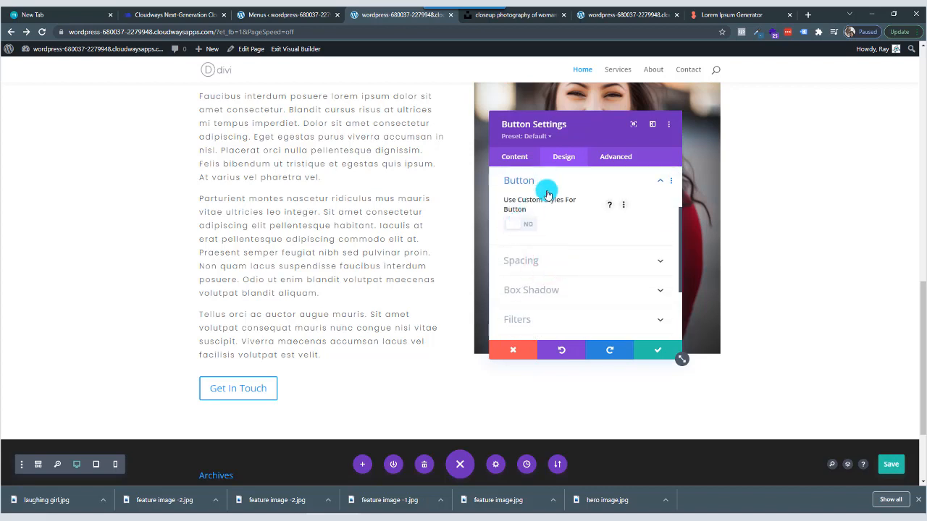
left_click(515, 225)
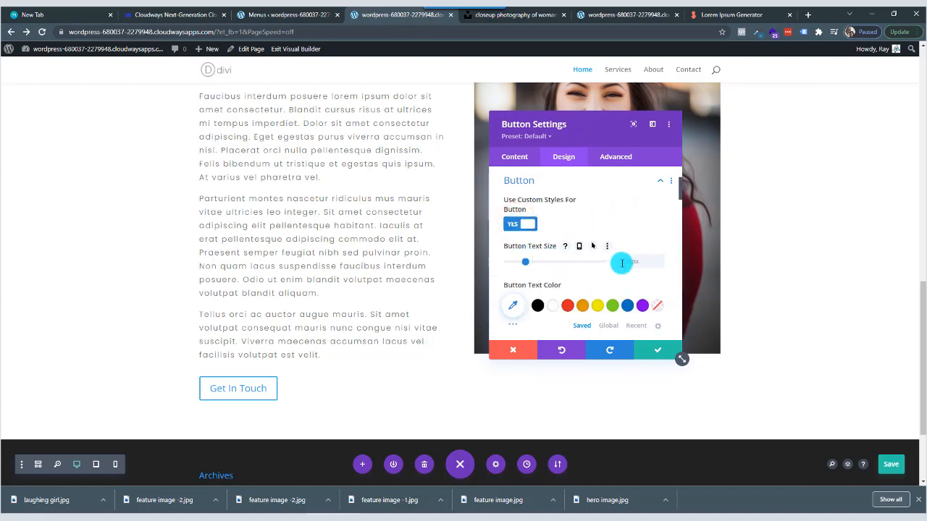
scroll(638, 261, "down", 3)
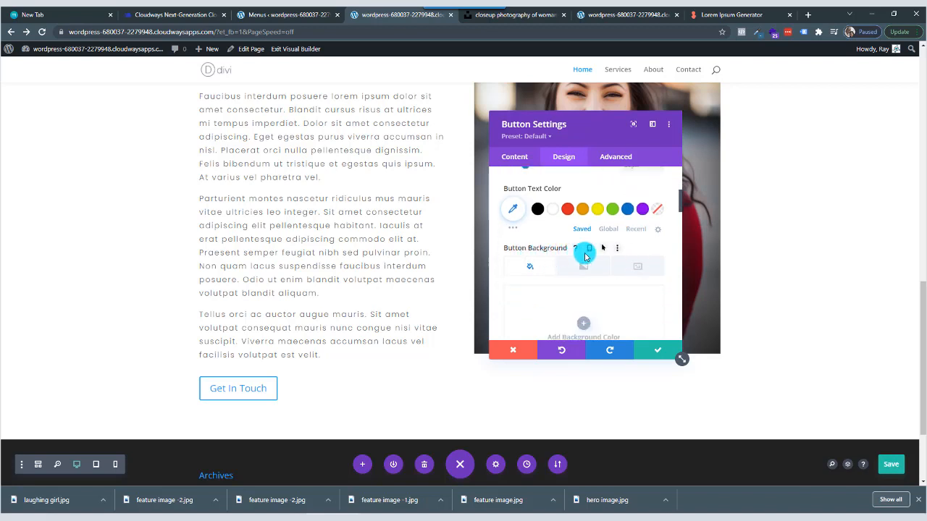
scroll(585, 256, "down", 2)
left_click(584, 274)
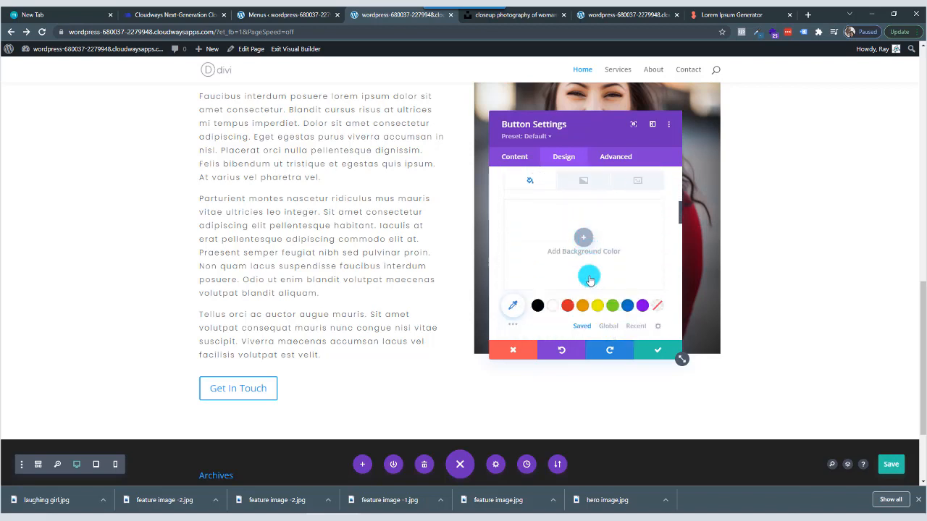
left_click(630, 295)
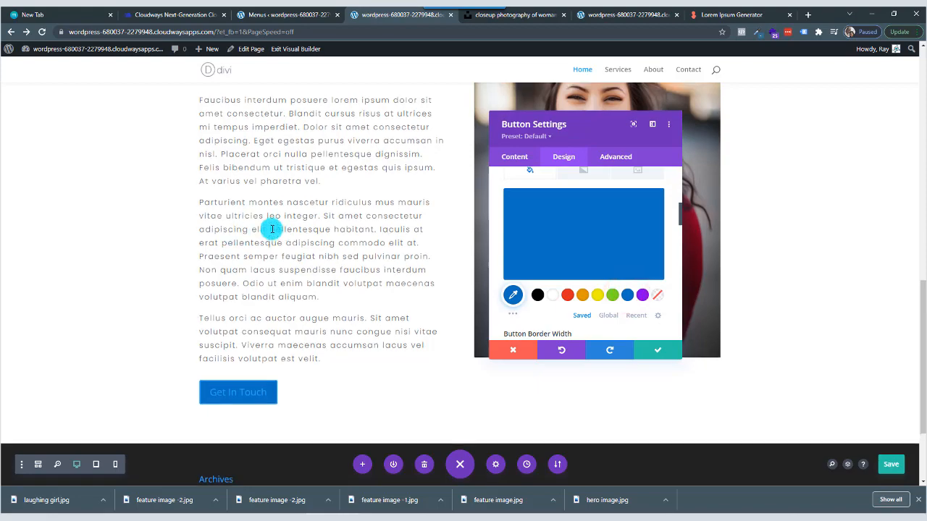
Compare the button with the hero section's button and set its text color to white #ffffff.
scroll(272, 229, "up", 10)
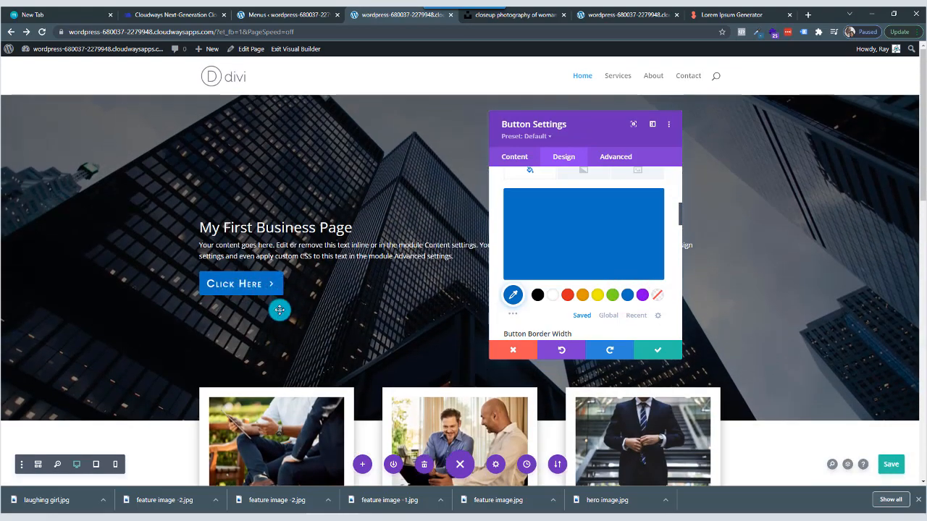
scroll(279, 310, "down", 12)
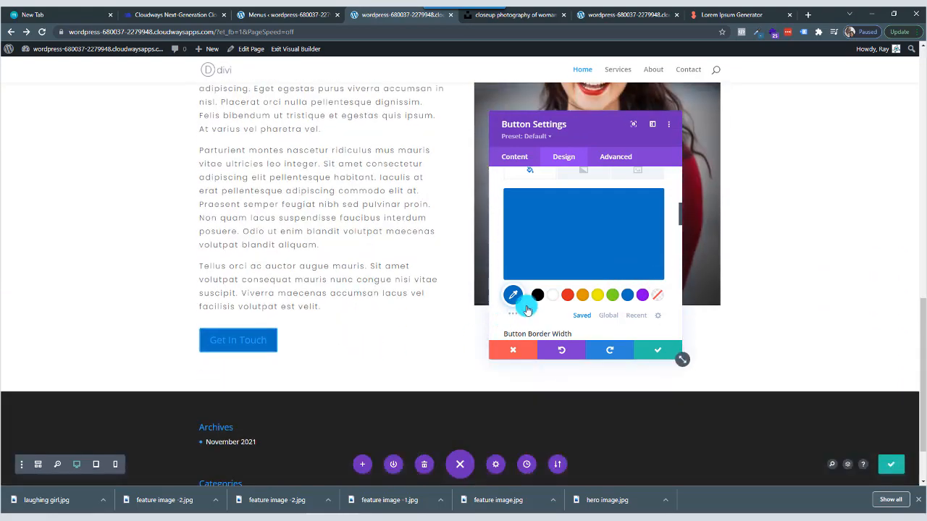
scroll(563, 269, "down", 1)
scroll(563, 269, "up", 3)
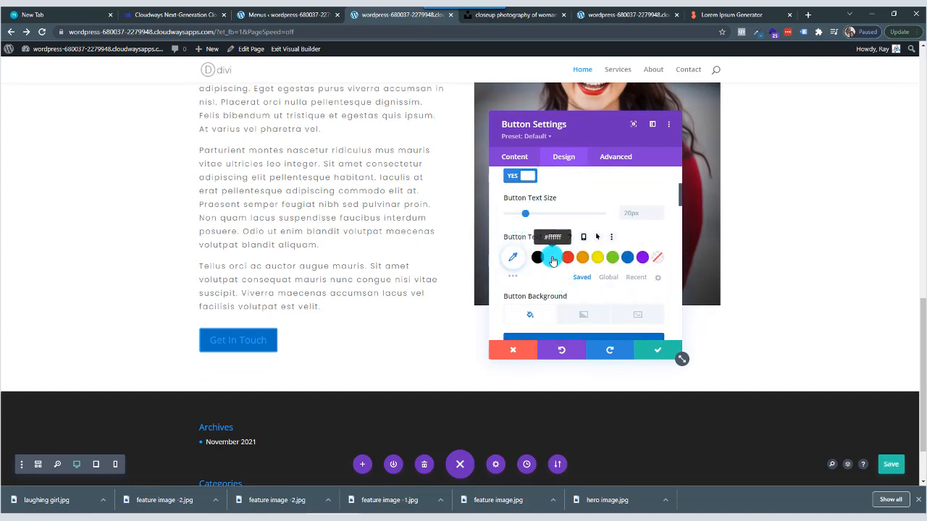
left_click(553, 258)
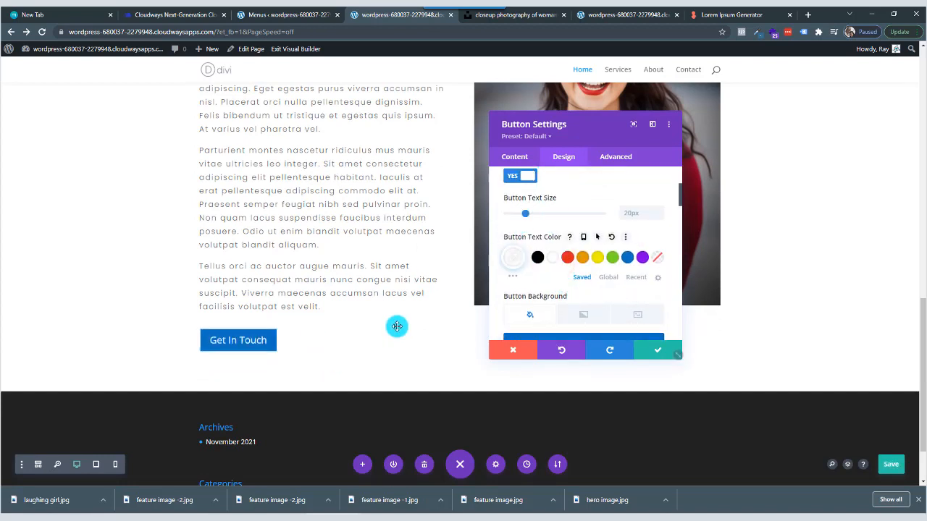
Reduce the Get In Touch button's border width and compare its border radius with the hero section's button.
scroll(614, 284, "down", 3)
scroll(613, 287, "down", 1)
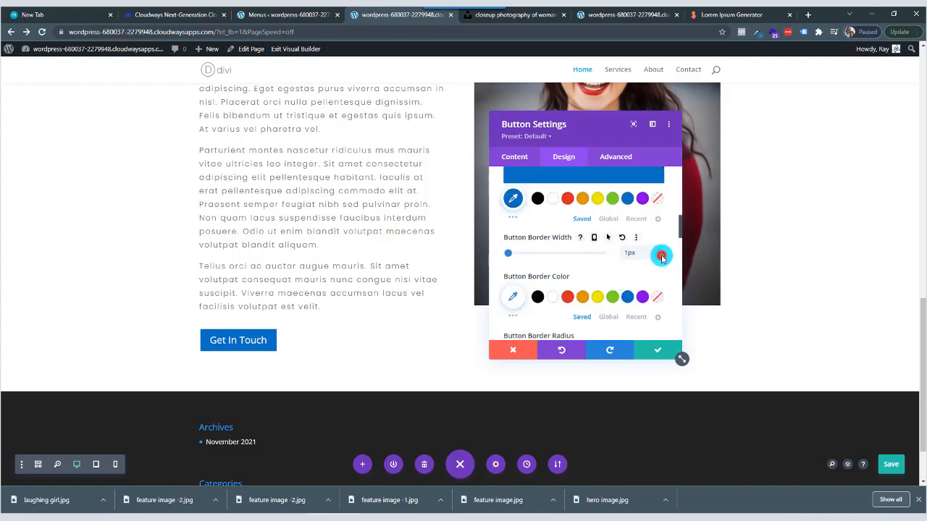
scroll(594, 273, "down", 2)
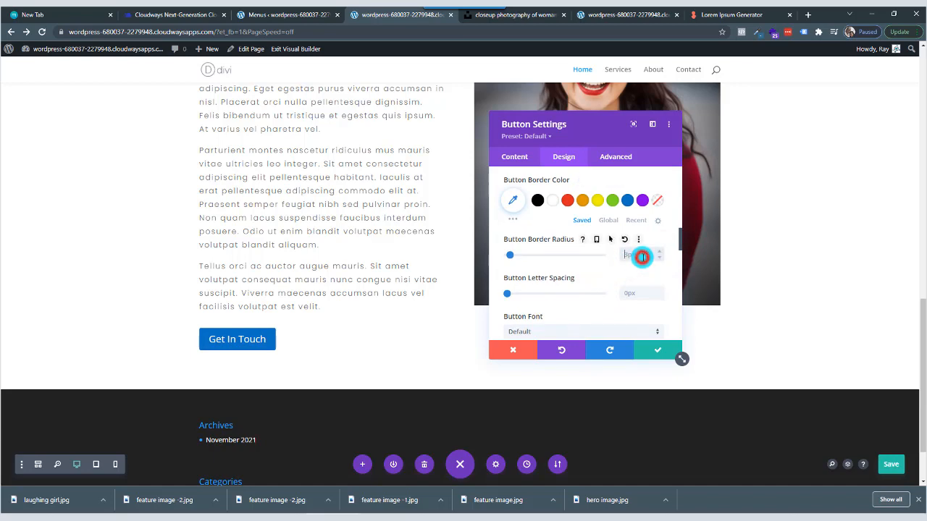
left_click(642, 256)
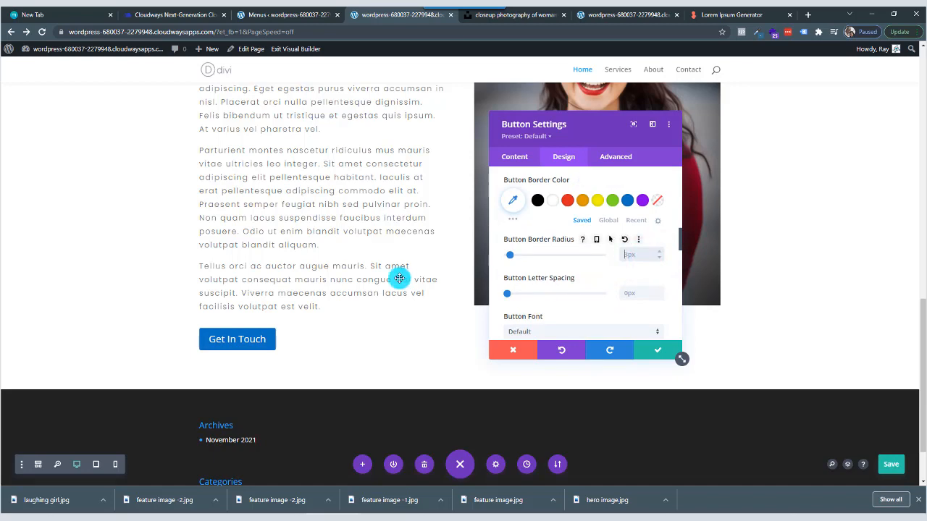
scroll(290, 242, "up", 10)
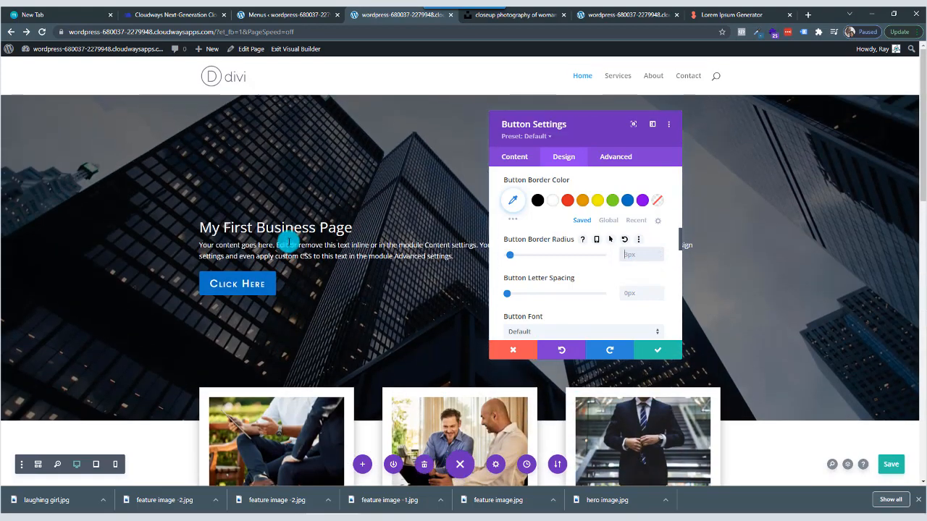
scroll(288, 241, "down", 10)
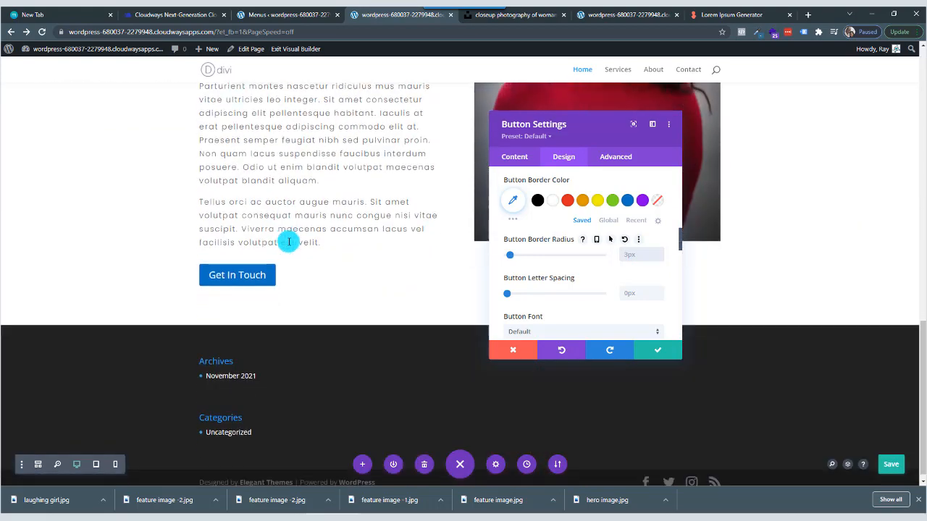
Set the Get In Touch button's font to Poppins with a Medium font weight.
scroll(558, 289, "down", 1)
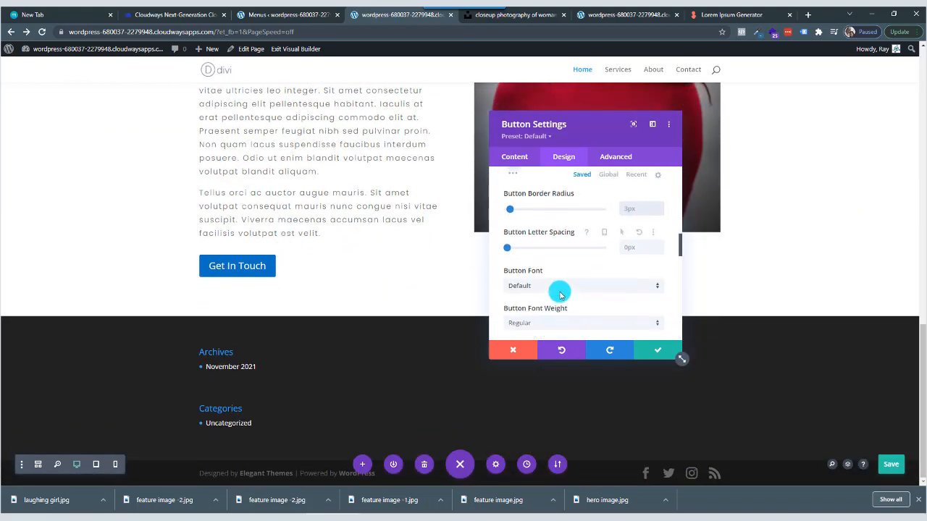
left_click(556, 283)
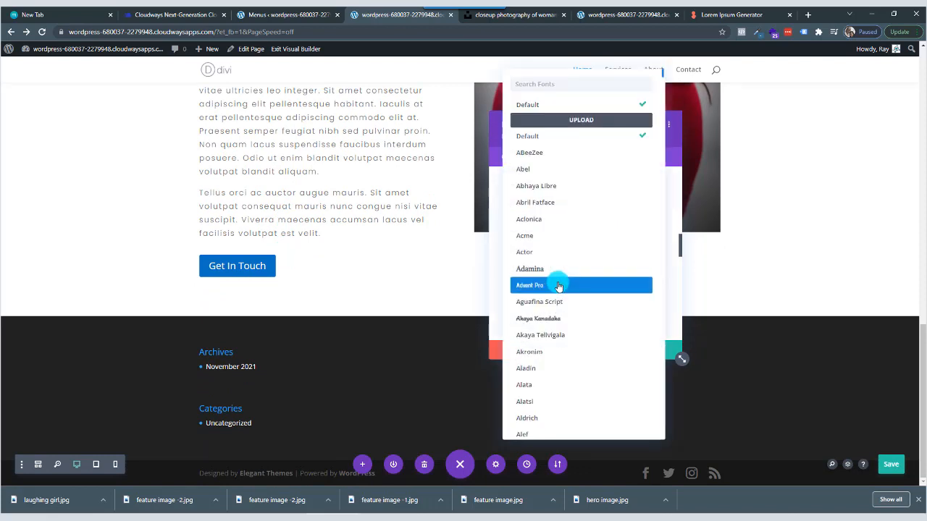
left_click(556, 84)
type("pop")
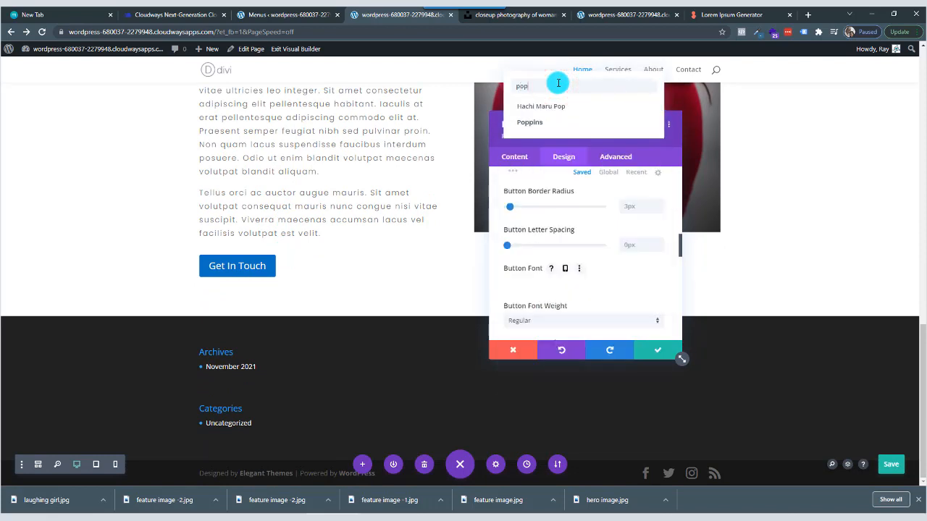
left_click(555, 124)
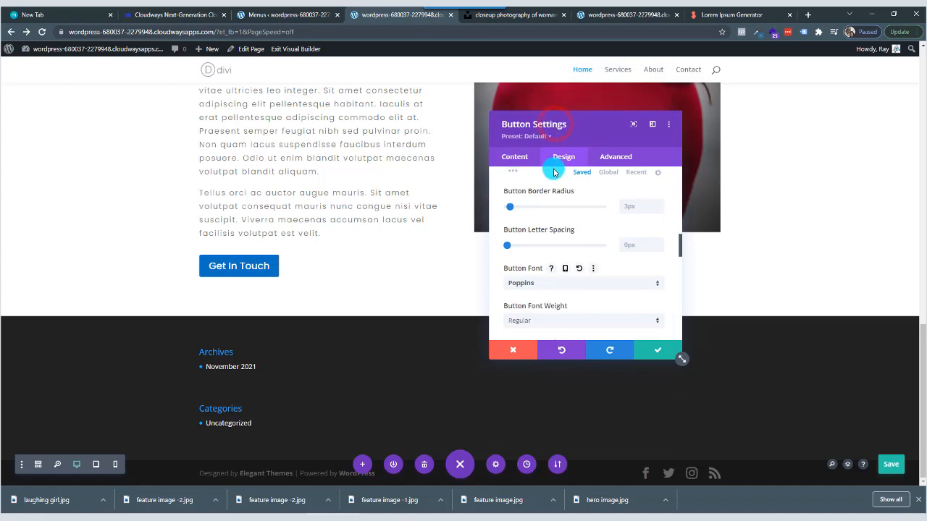
left_click(585, 321)
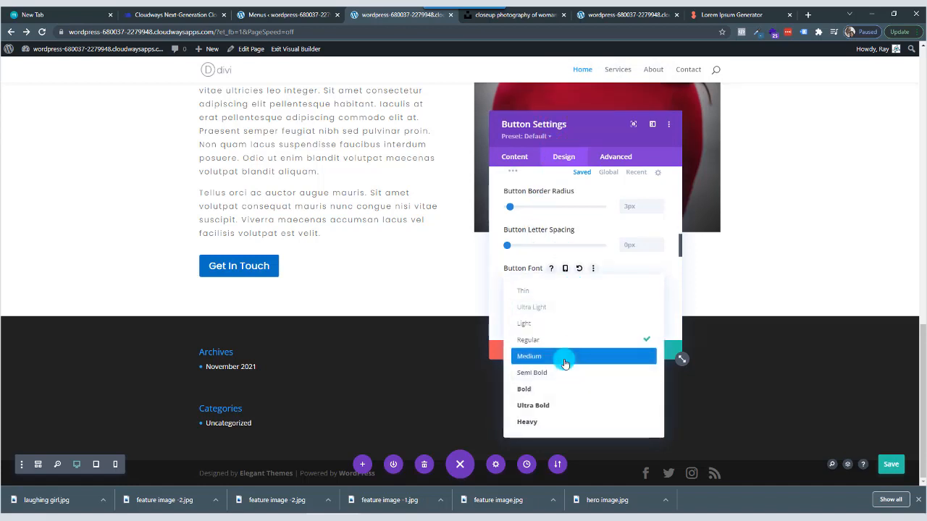
left_click(564, 359)
Try the uppercase font style on the Get In Touch button and undo it.
scroll(584, 305, "down", 2)
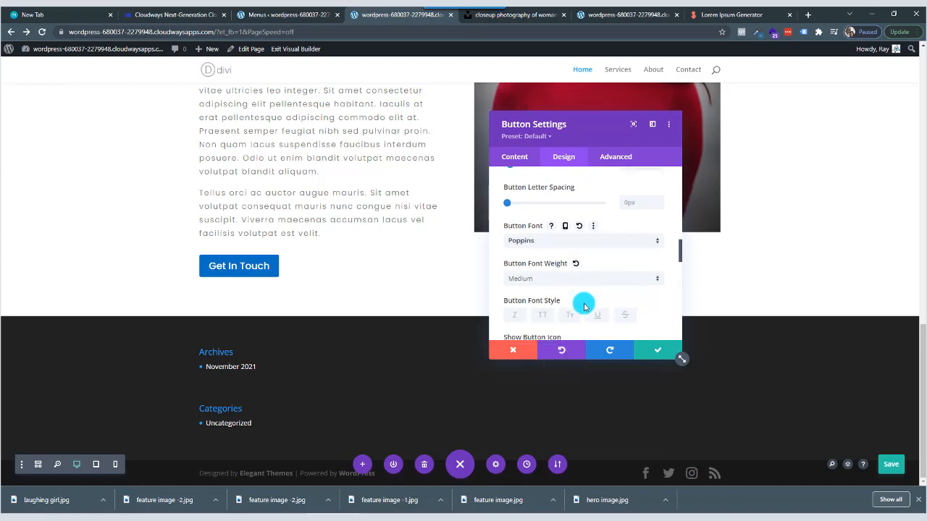
scroll(577, 297, "down", 1)
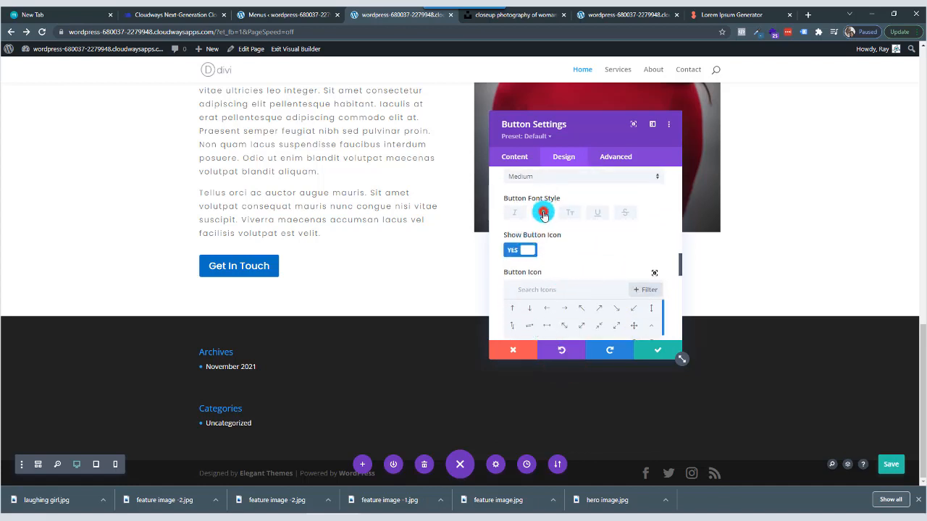
left_click(543, 213)
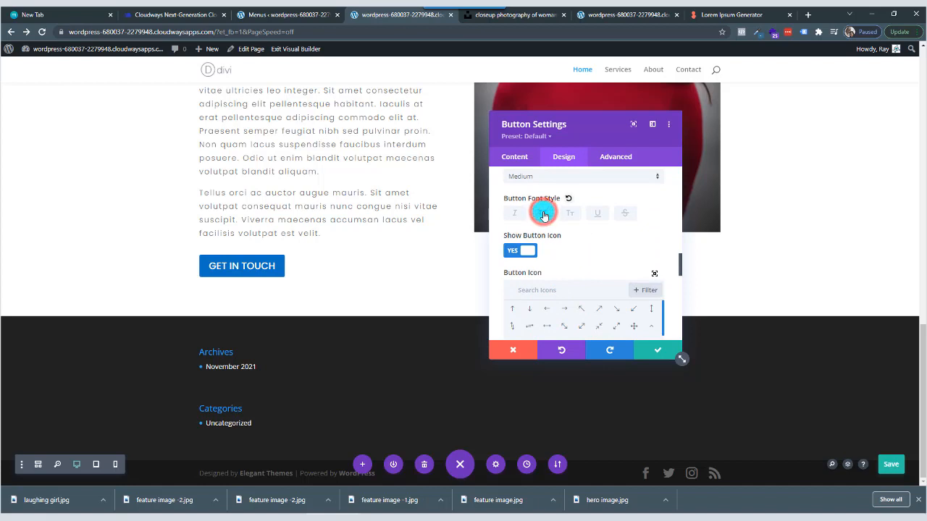
left_click(562, 351)
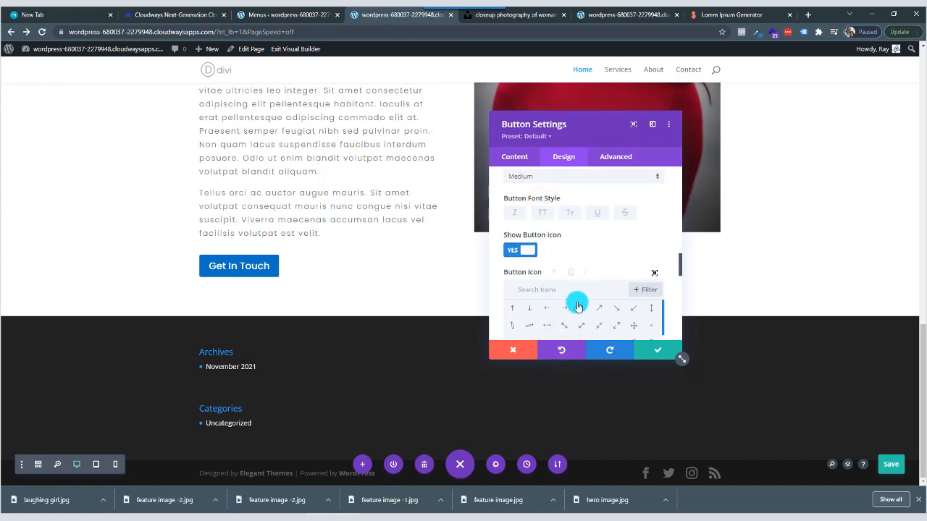
Save the button's settings and the Home page, and reload the live Home page to check the new section.
left_click(649, 354)
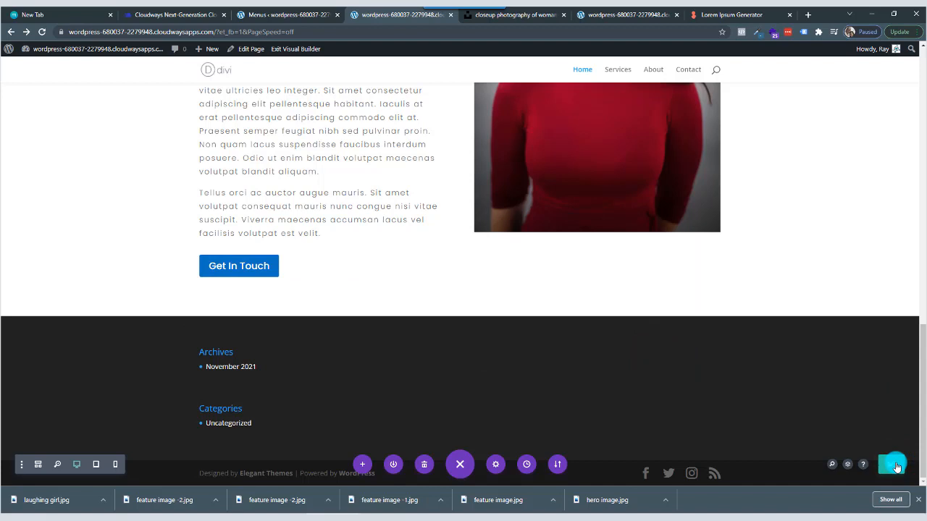
left_click(625, 16)
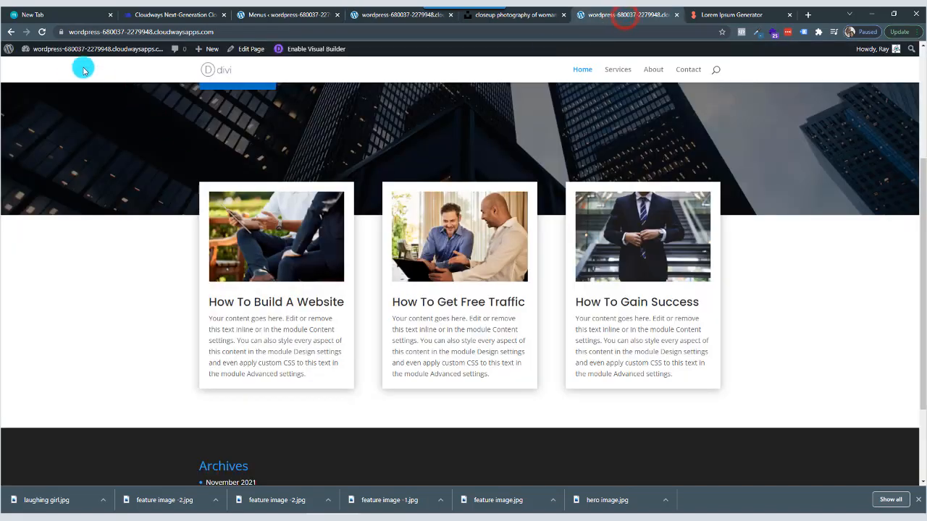
left_click(45, 32)
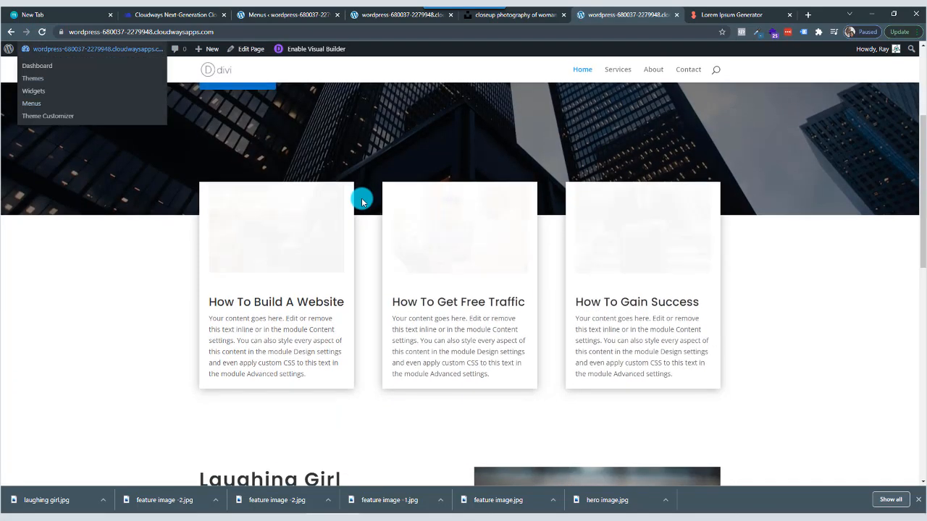
Insert a regular section with a single-column row below the Laughing Girl section on the Home page.
scroll(353, 207, "down", 7)
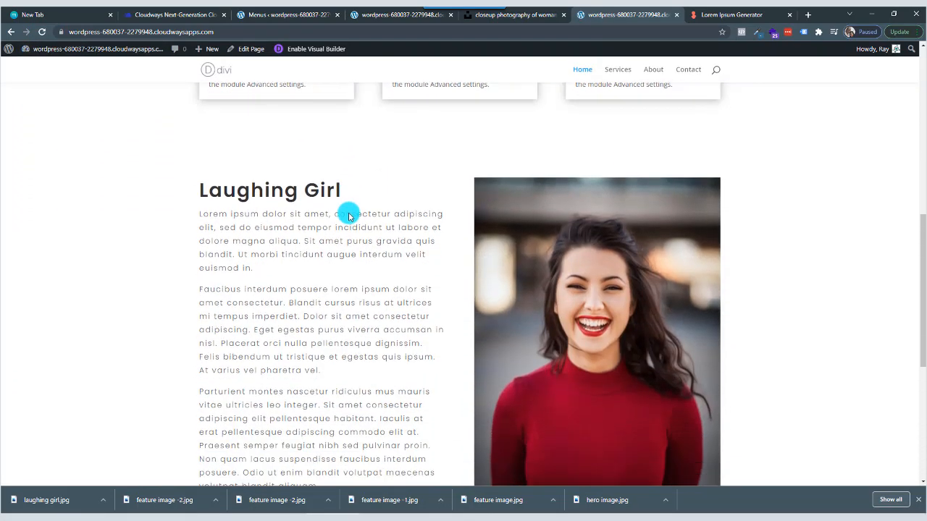
scroll(349, 213, "down", 4)
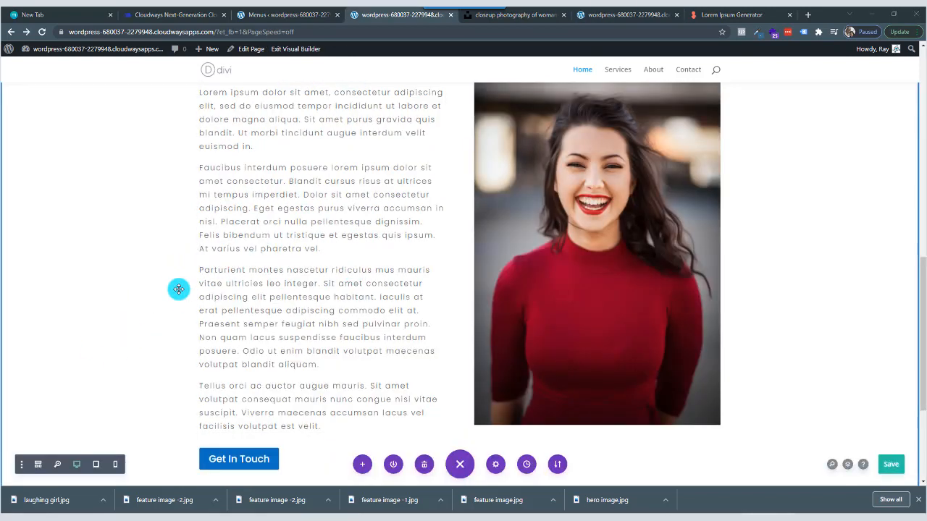
scroll(181, 288, "down", 3)
scroll(178, 288, "up", 1)
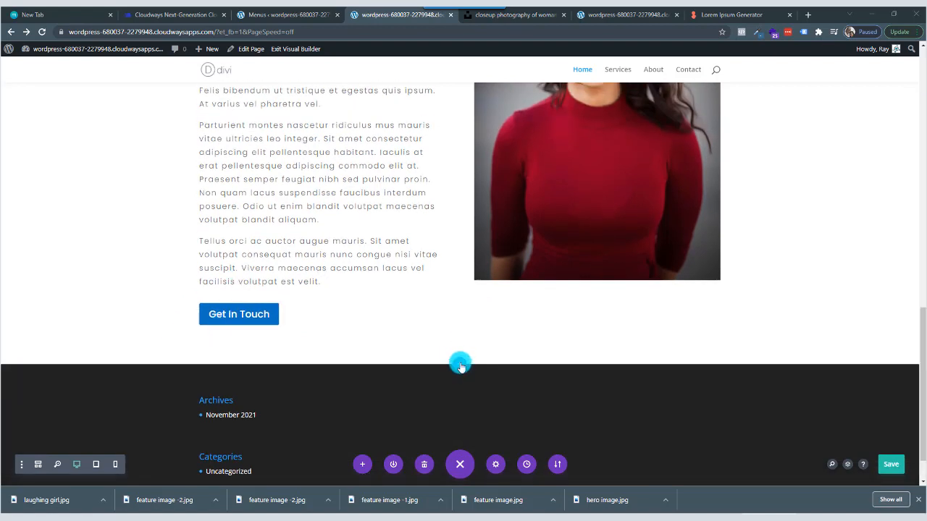
left_click(460, 365)
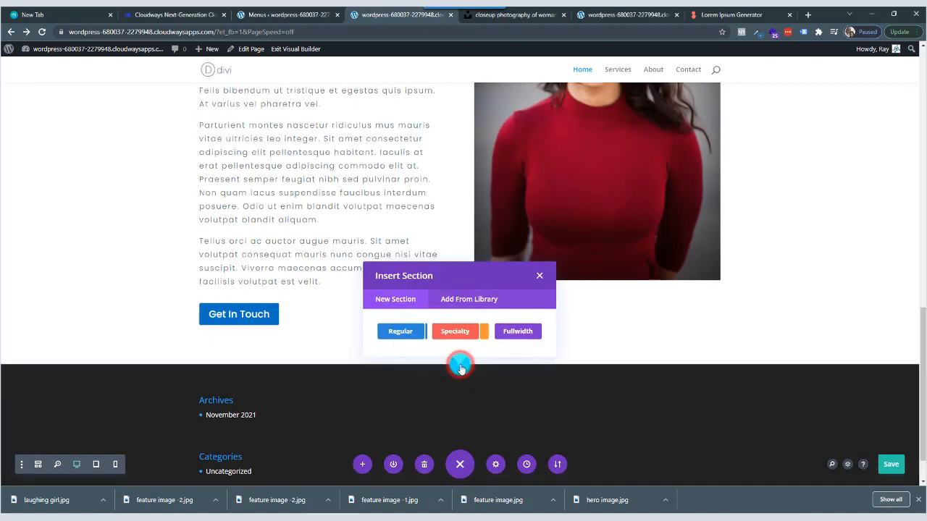
left_click(408, 333)
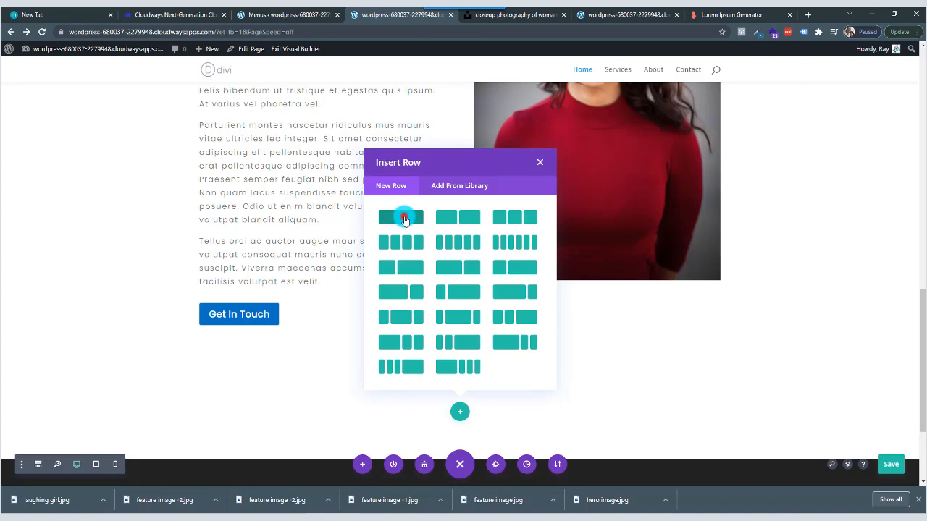
left_click(403, 218)
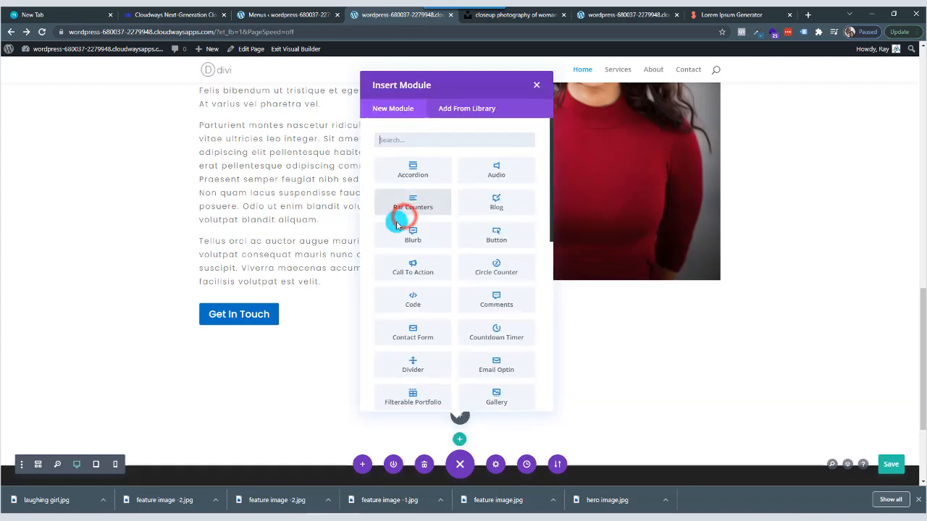
Add a Testimonial module to the new single-column row and save it with its default settings.
left_click(426, 144)
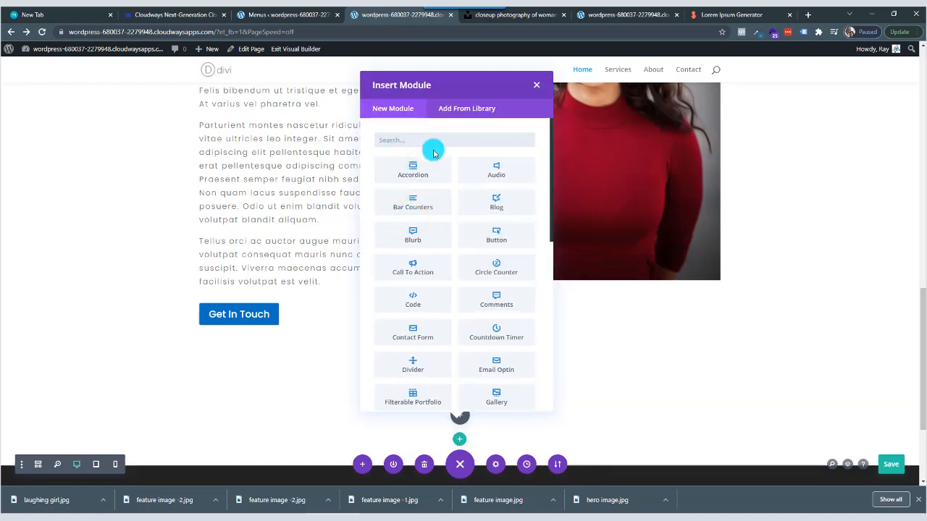
type("text")
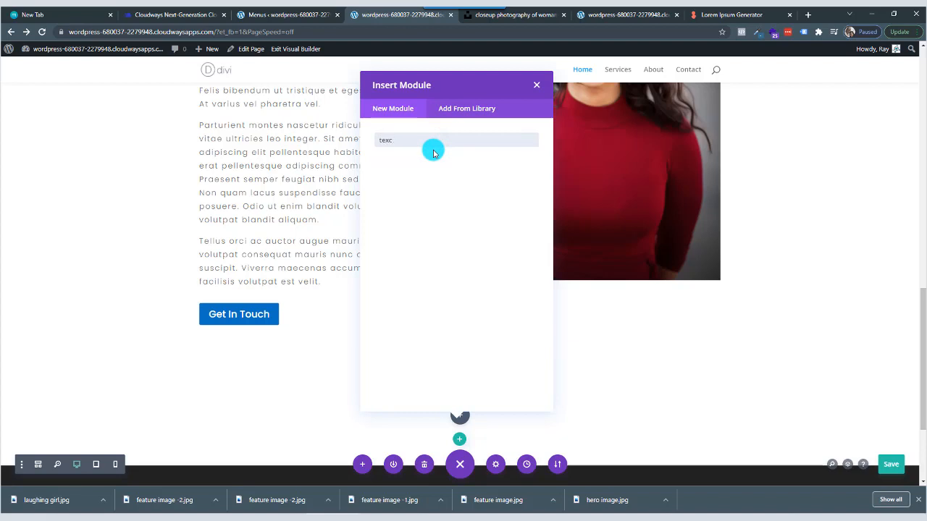
key("BackSpace")
key("BackSpace")
key("BackSpace")
key("BackSpace")
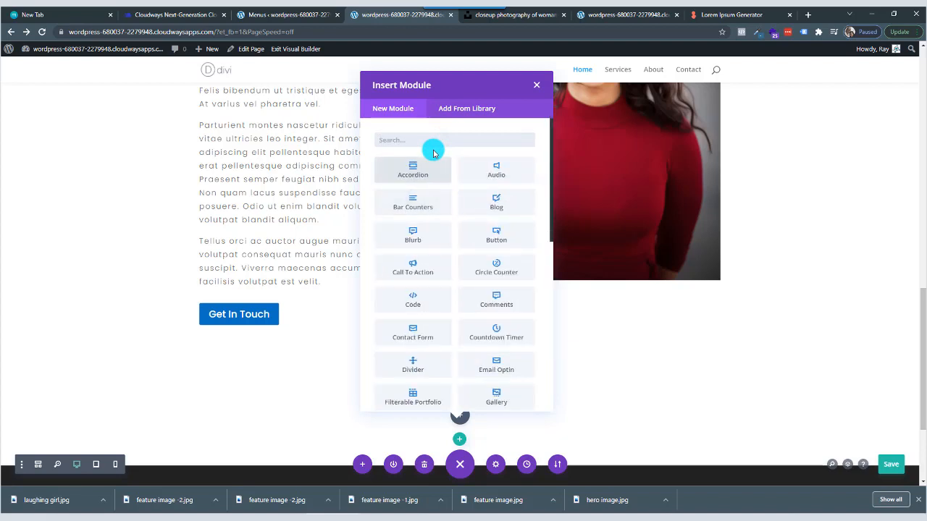
type("te")
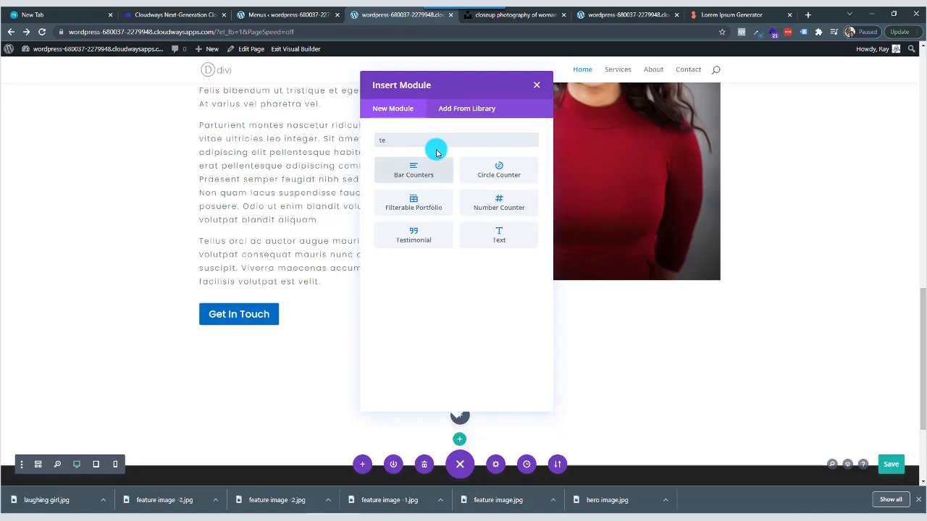
left_click(423, 232)
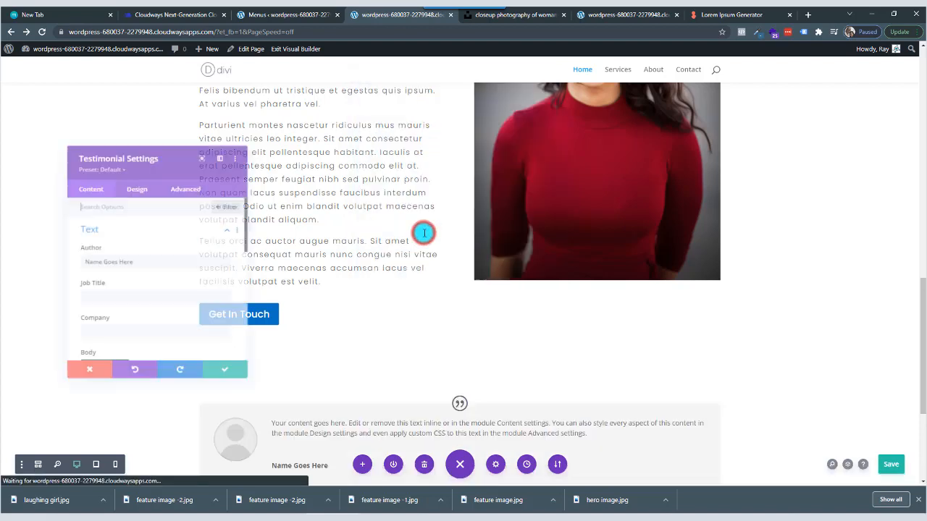
left_click(224, 377)
Replace the testimonial's placeholder author with the author's full name and move the settings window clear of the author details.
scroll(368, 356, "down", 2)
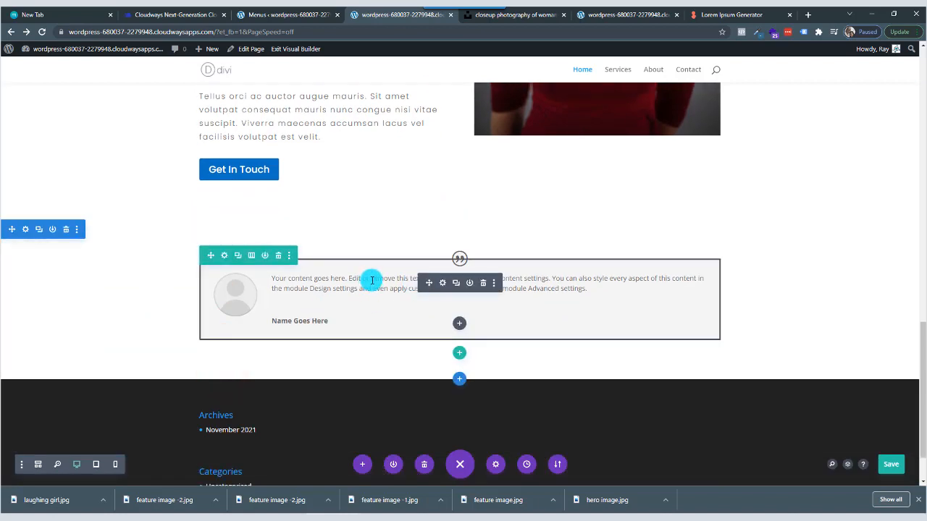
left_click(442, 283)
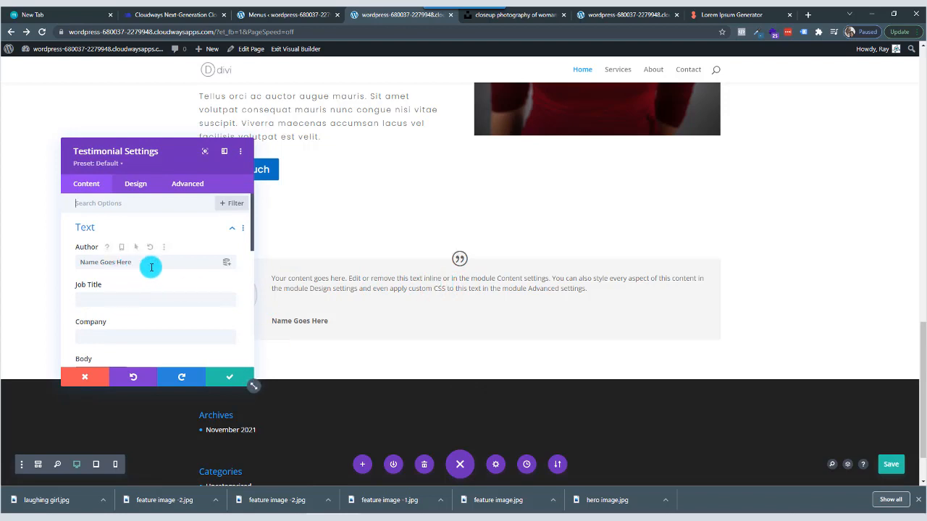
left_click_drag(149, 266, 45, 269)
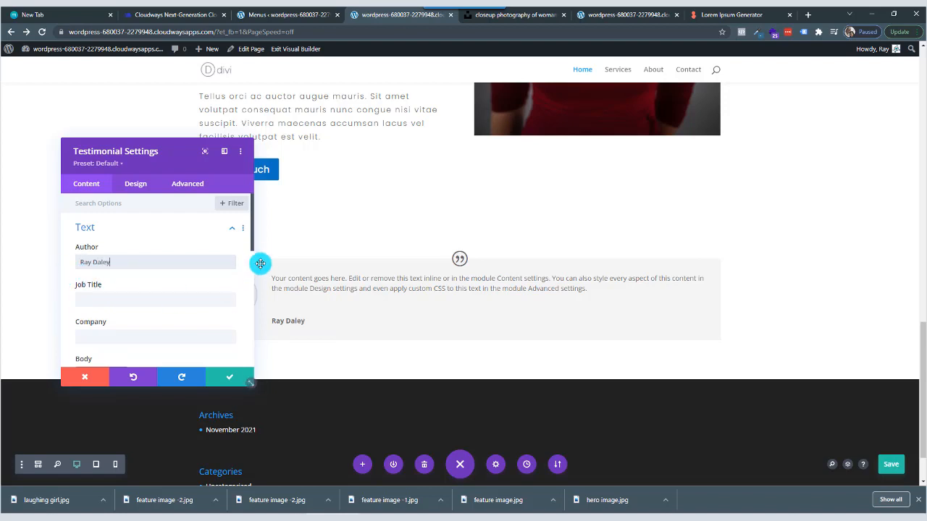
left_click_drag(179, 151, 517, 151)
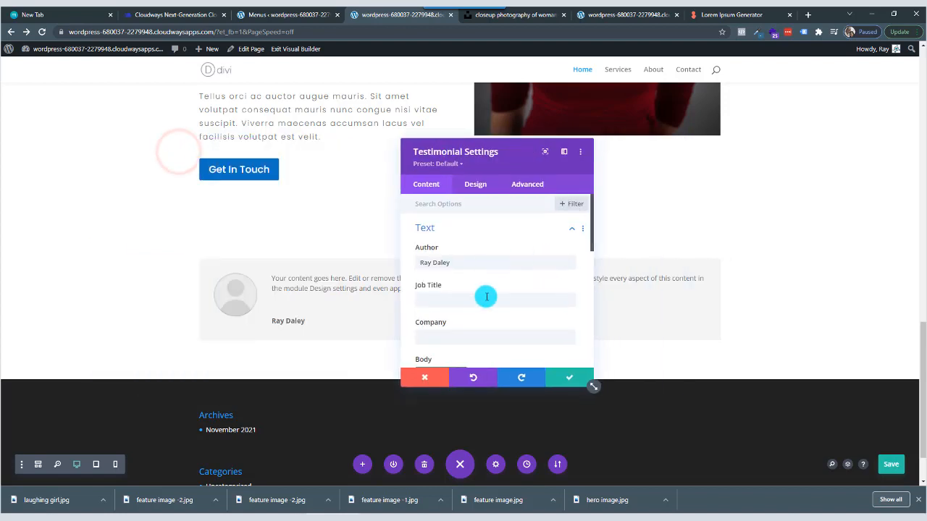
Set the testimonial's image to personal-trainer-05.jpg from the Media Library and save the module's settings.
scroll(487, 310, "down", 3)
scroll(486, 309, "up", 3)
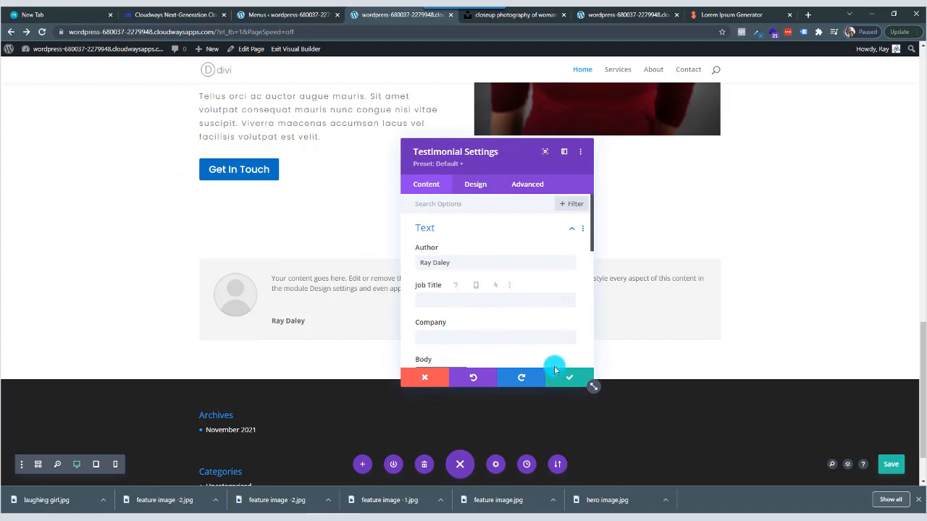
scroll(484, 290, "down", 2)
scroll(484, 289, "up", 2)
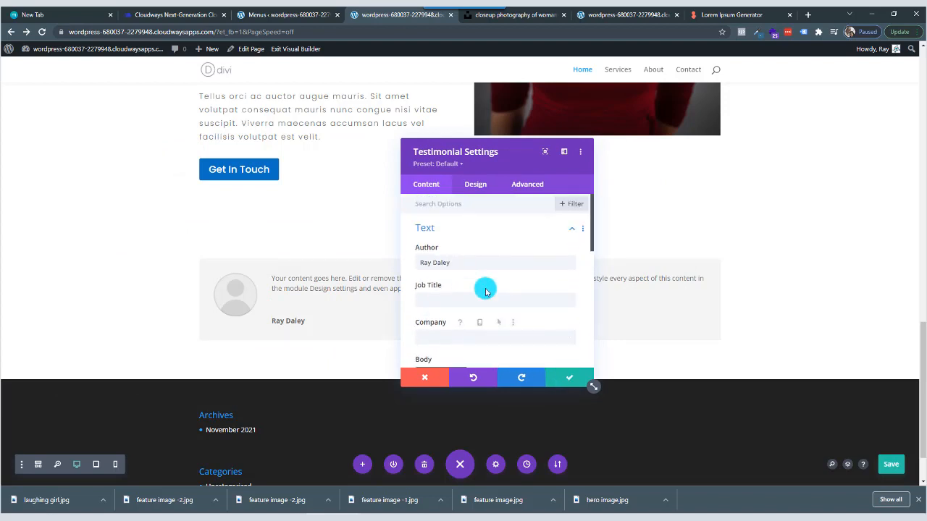
scroll(485, 290, "down", 4)
scroll(484, 289, "down", 5)
scroll(484, 290, "up", 3)
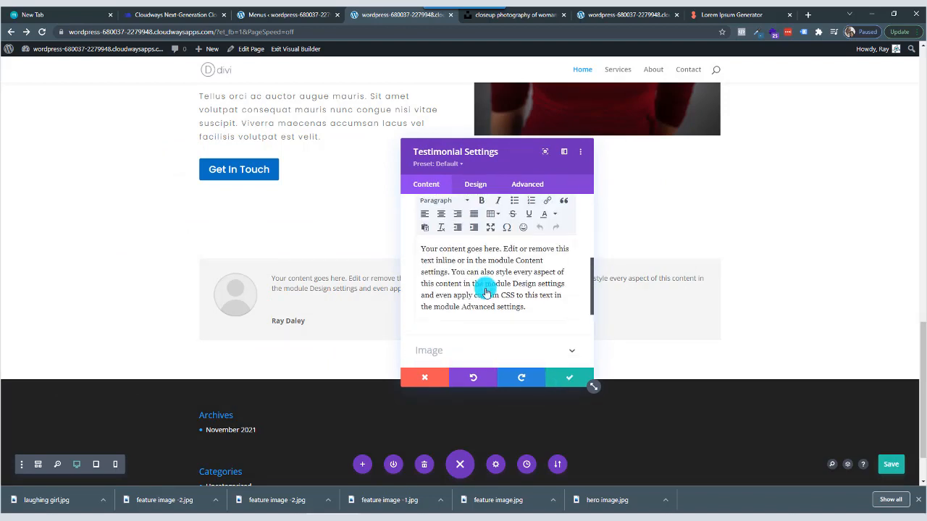
scroll(485, 279, "down", 2)
left_click(485, 269)
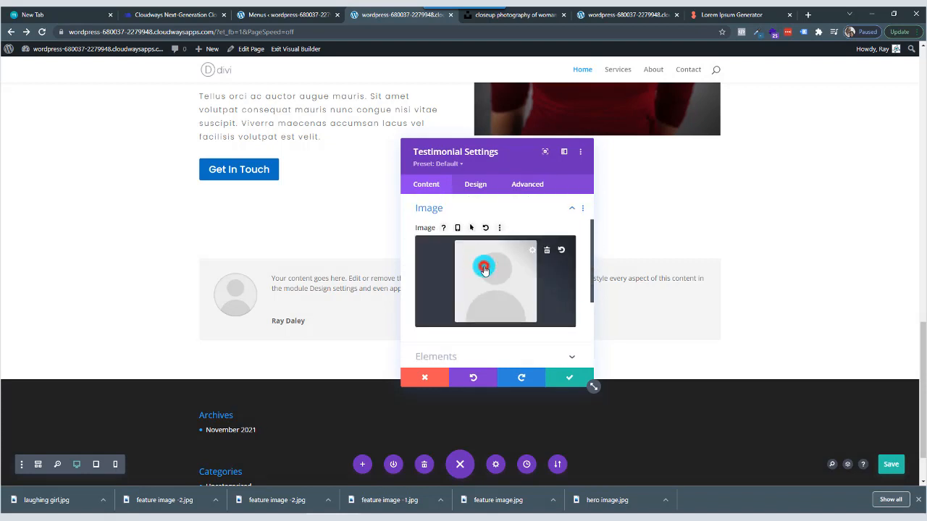
left_click(483, 267)
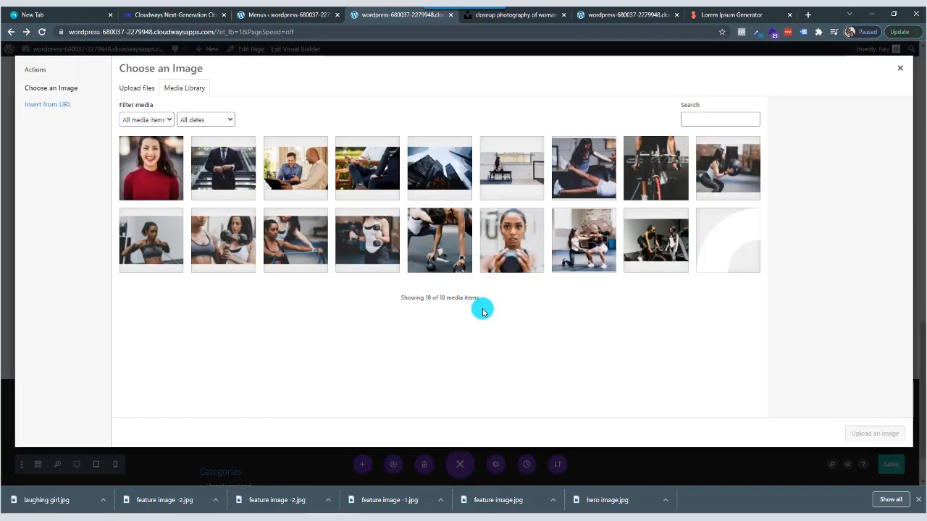
left_click(514, 242)
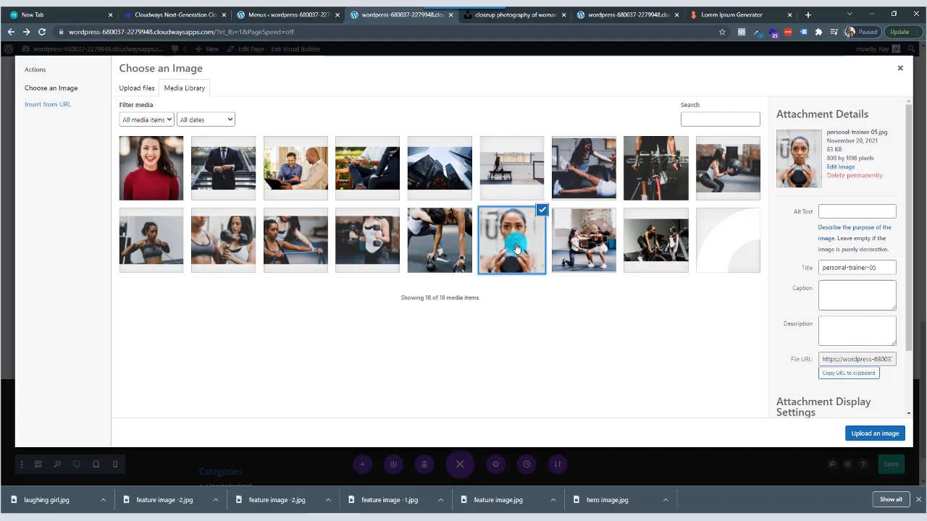
left_click(873, 433)
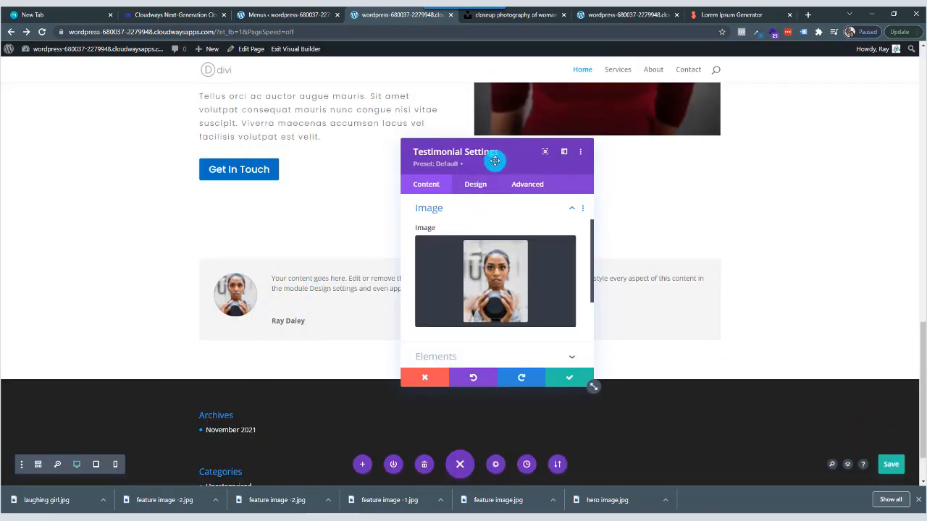
left_click_drag(518, 153, 550, 163)
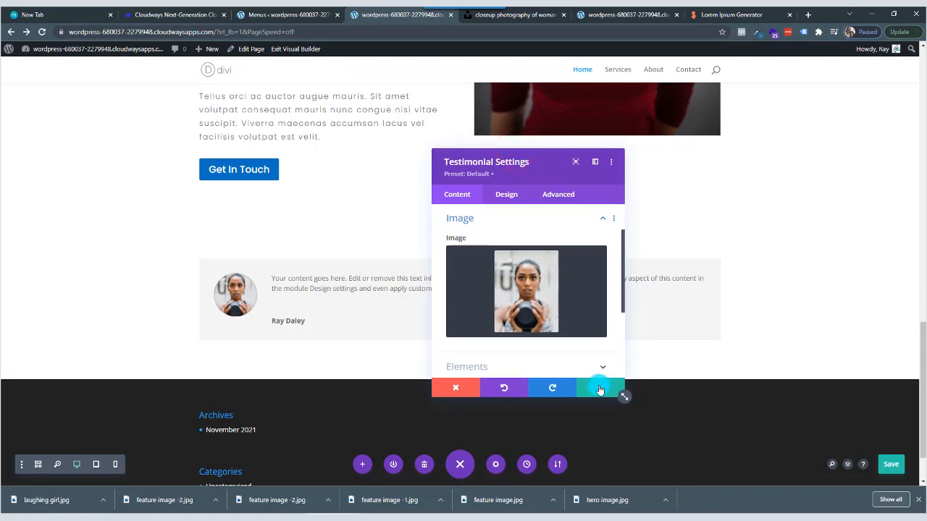
left_click(597, 391)
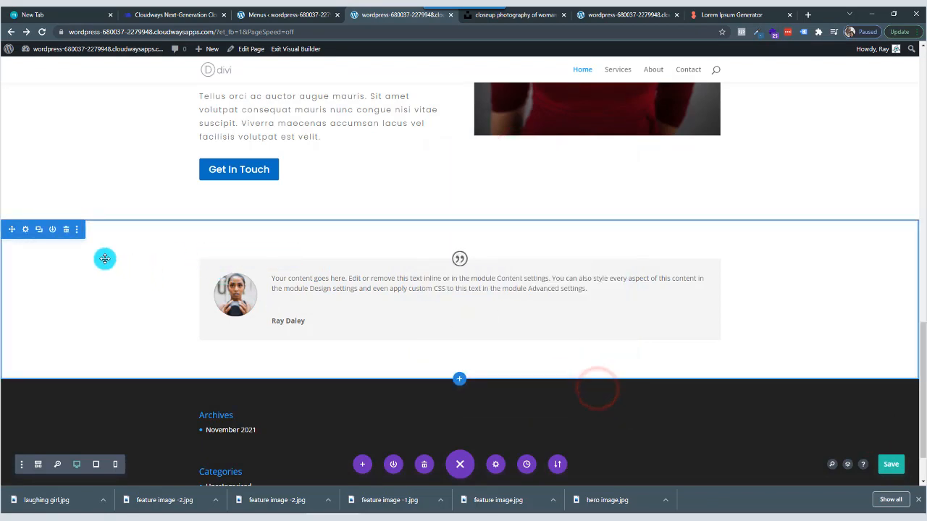
Set the testimonial section's background color to dark grey #222 and save the section's settings.
left_click(25, 231)
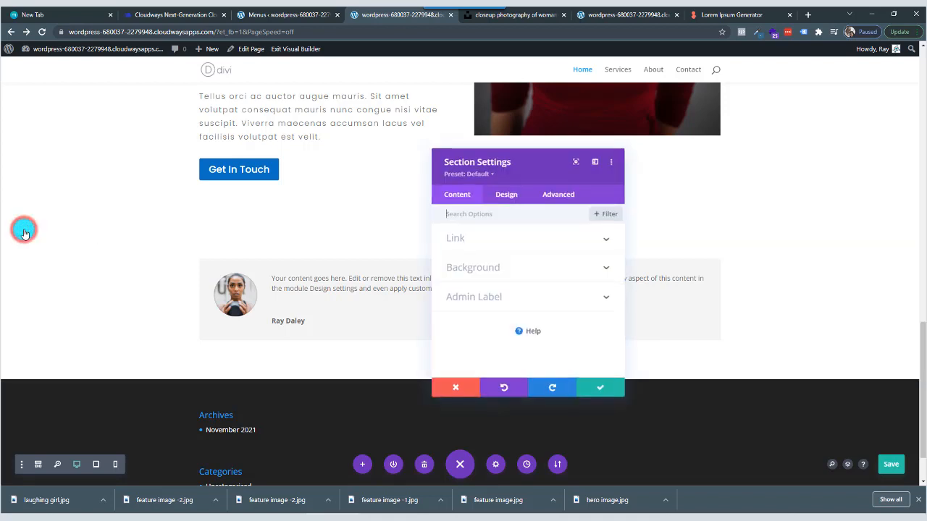
left_click(528, 273)
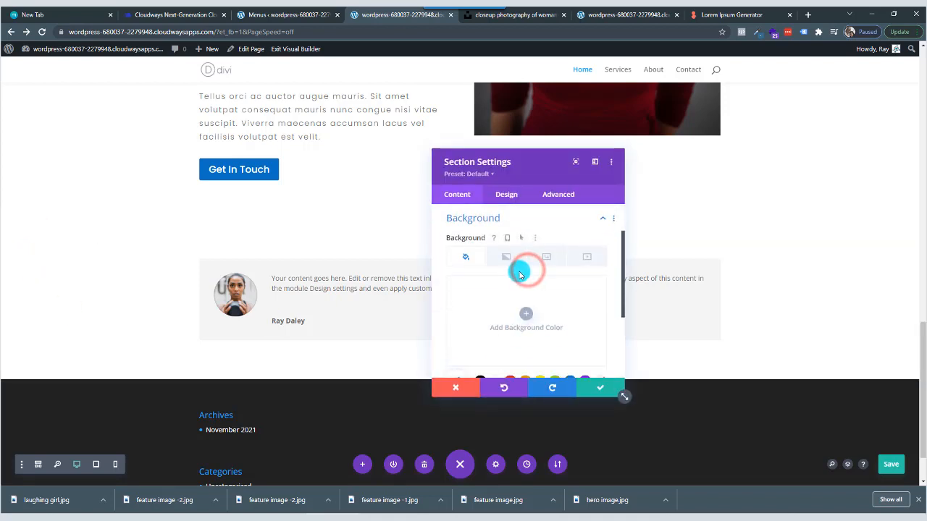
left_click(525, 317)
scroll(527, 326, "down", 1)
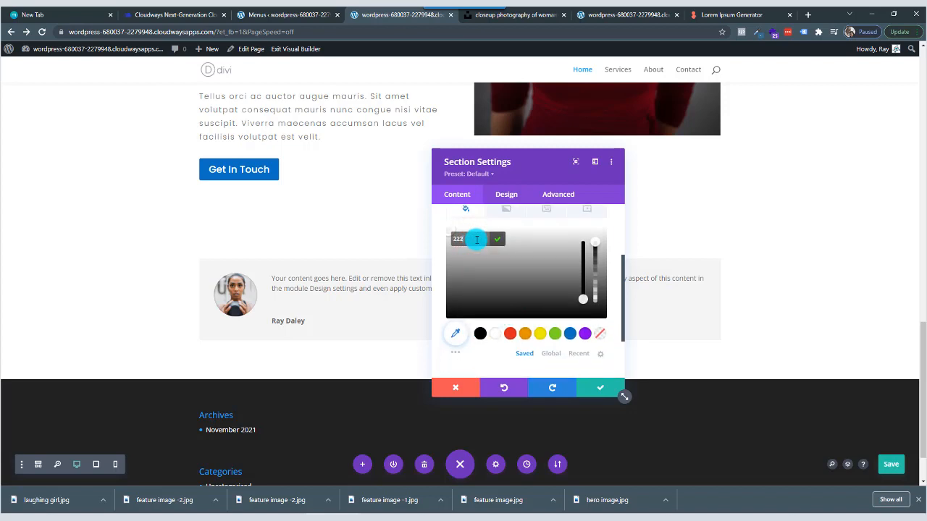
left_click(499, 243)
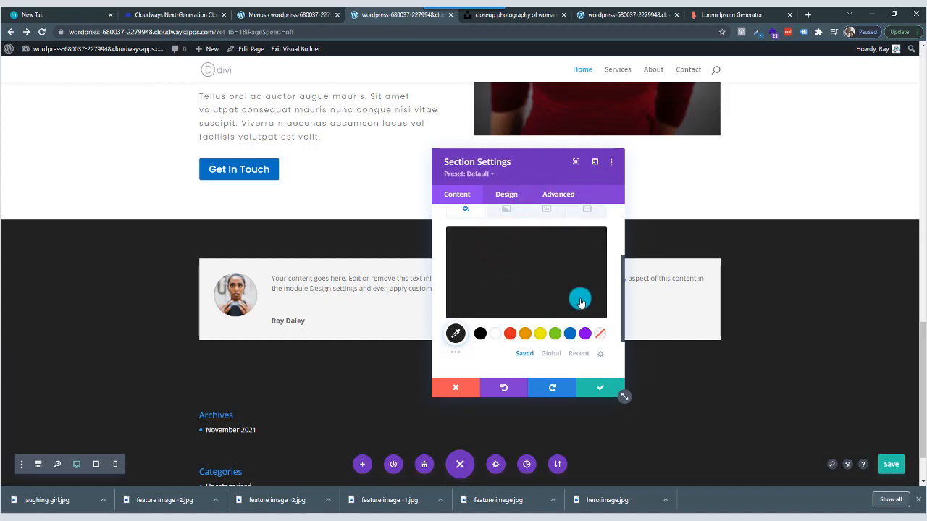
left_click(593, 389)
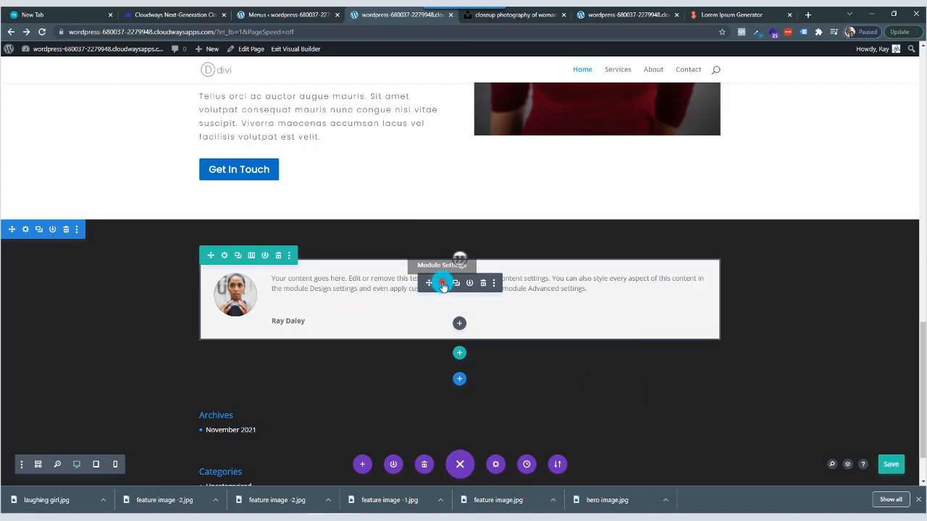
Remove the light grey background color from the Testimonial module.
left_click(443, 284)
scroll(489, 323, "down", 10)
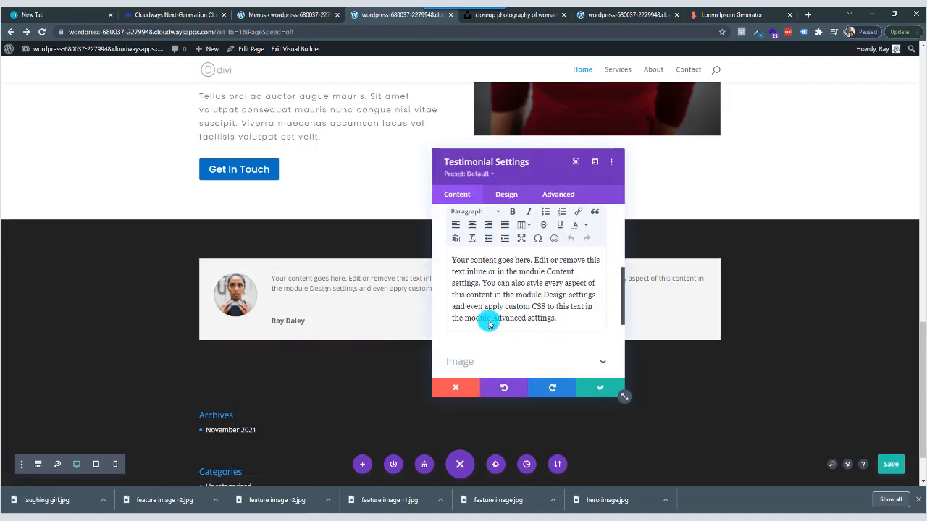
left_click(494, 313)
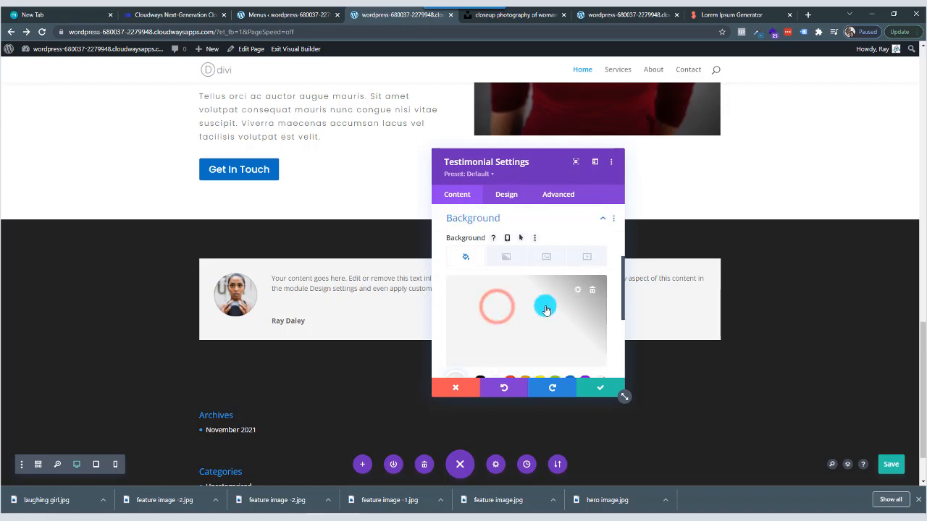
left_click(592, 290)
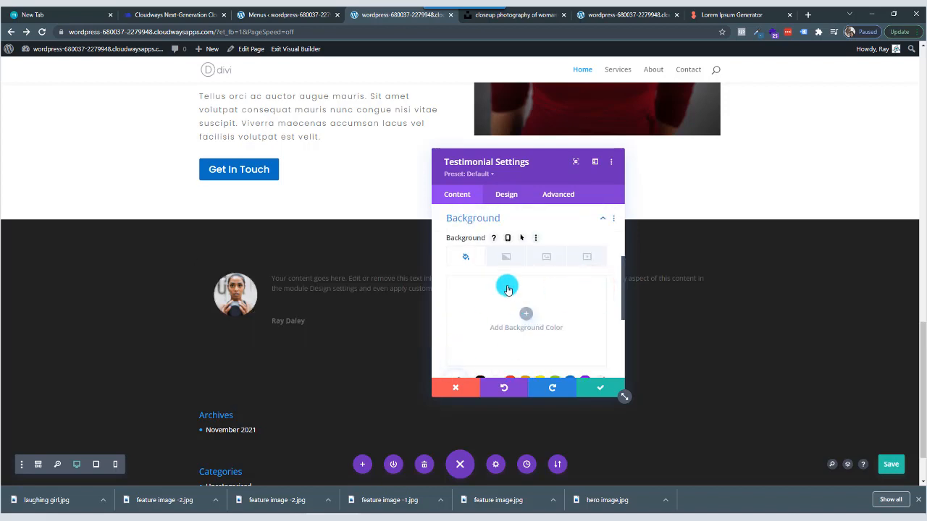
Set the Testimonial module's body text color to white #ffffff.
left_click(510, 197)
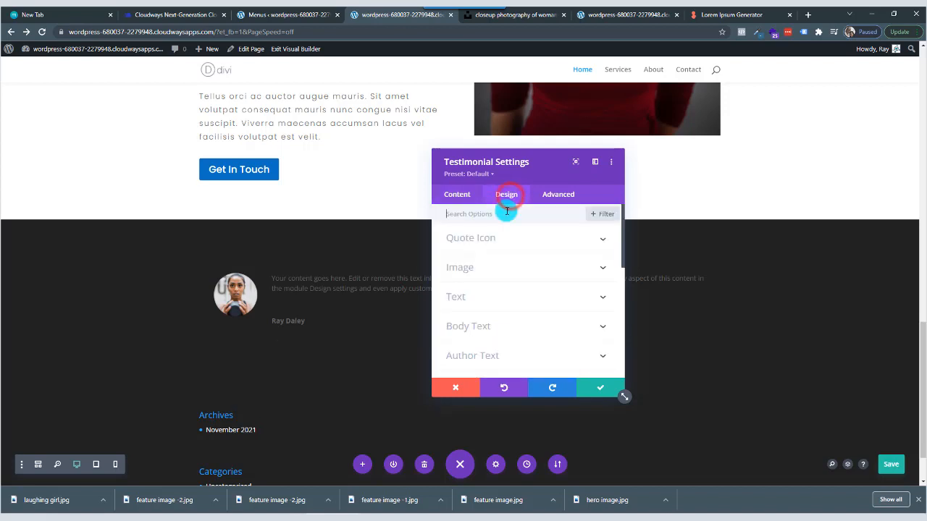
left_click(501, 327)
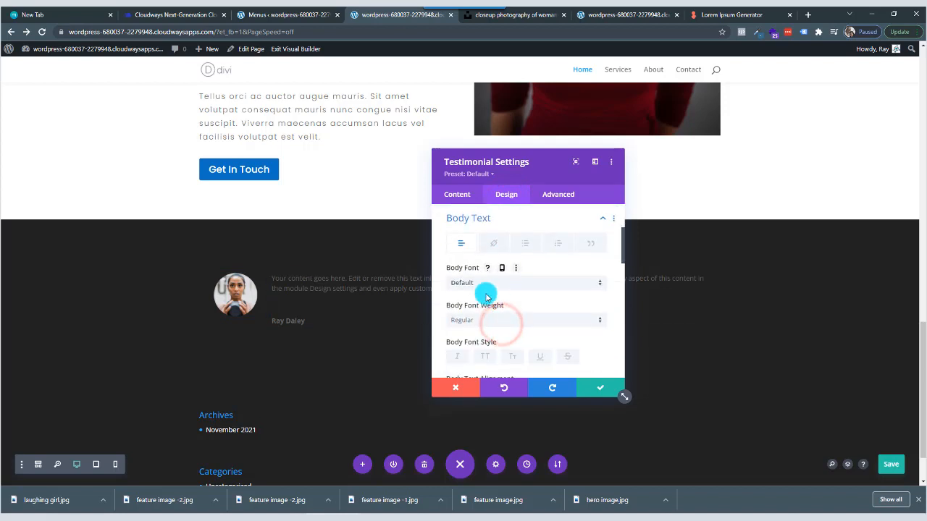
scroll(499, 307, "down", 2)
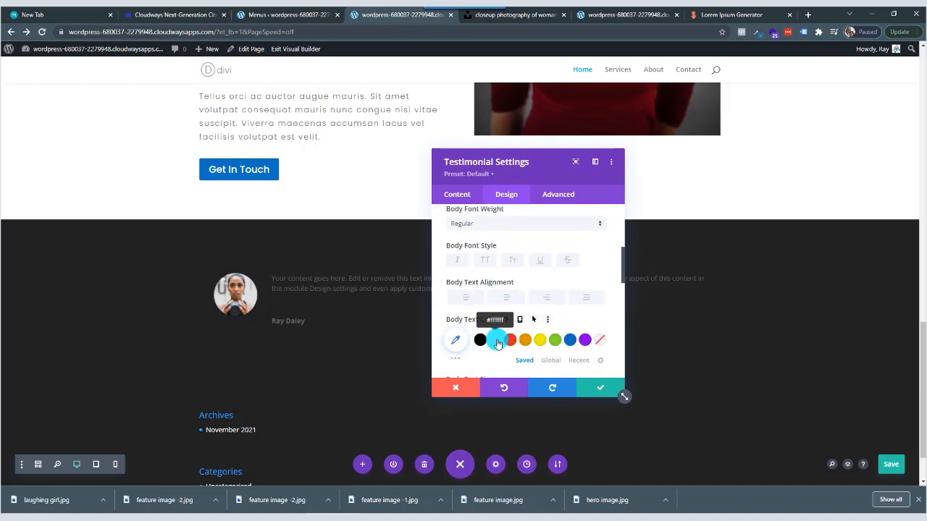
left_click(497, 341)
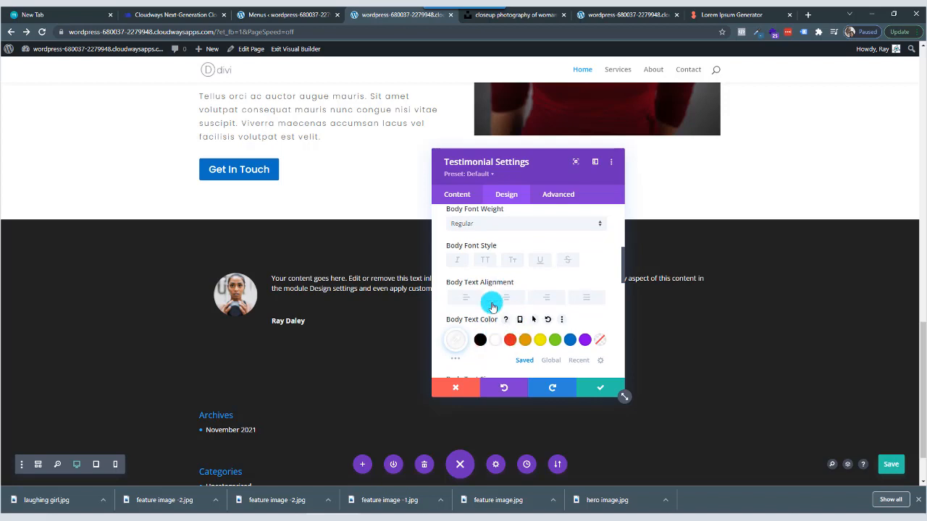
Set the testimonial's body font to Poppins with a Light font weight.
scroll(497, 297, "up", 1)
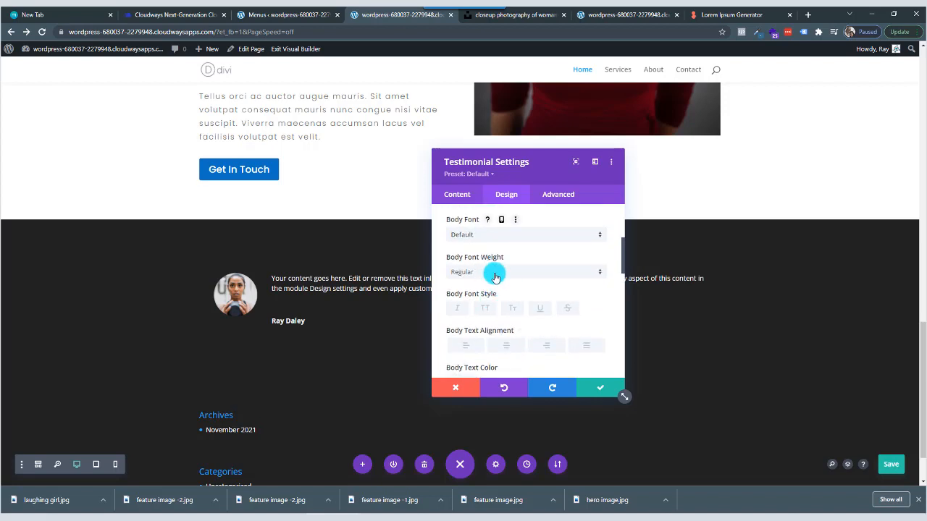
left_click(503, 236)
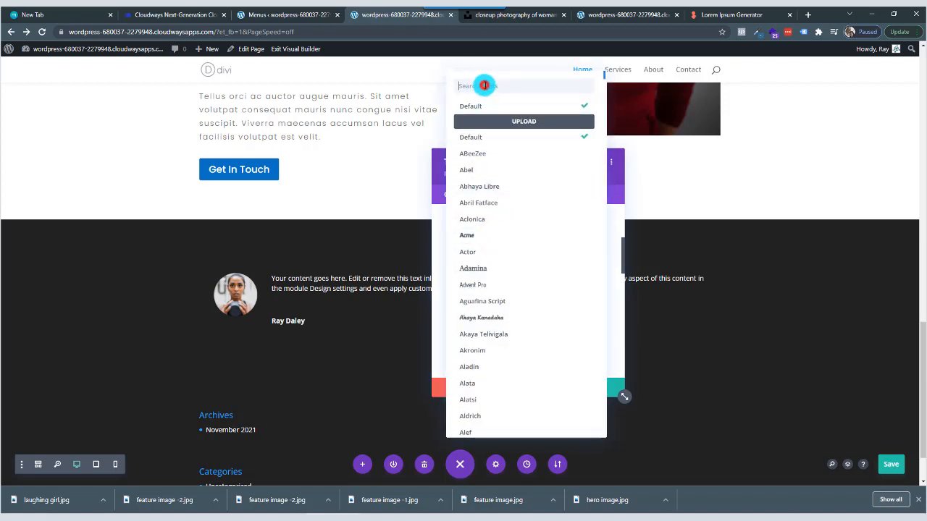
left_click(484, 85)
type("popp")
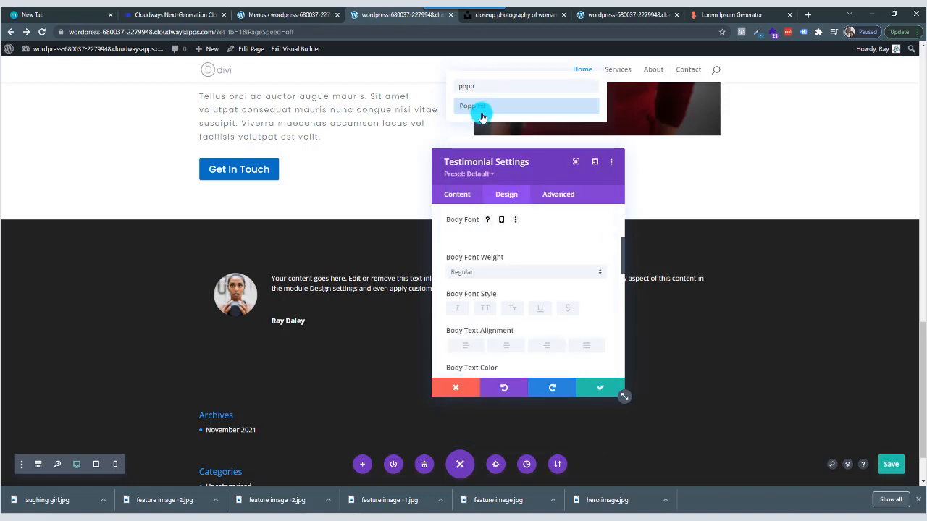
left_click(488, 106)
left_click(515, 270)
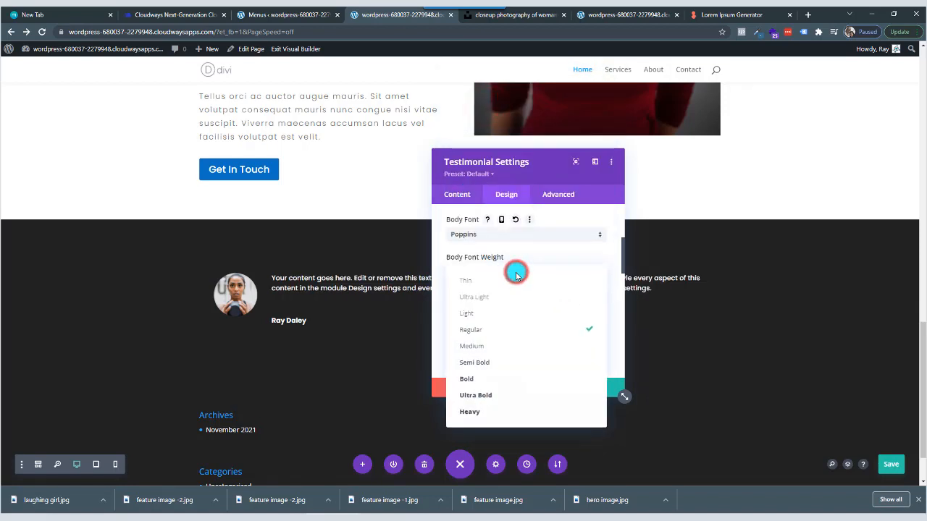
left_click(495, 314)
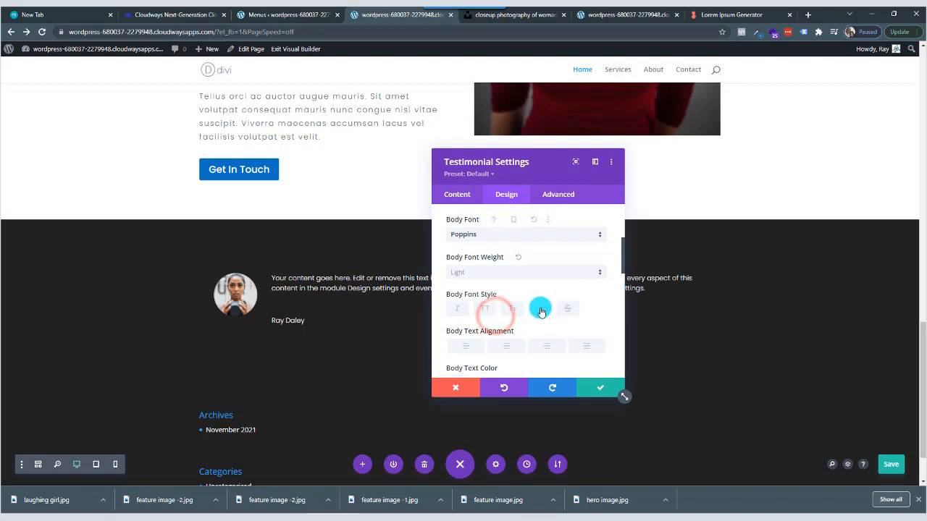
Set the testimonial's body text size to 25px and save the module's settings.
scroll(542, 310, "down", 1)
scroll(578, 316, "down", 1)
left_click(581, 300)
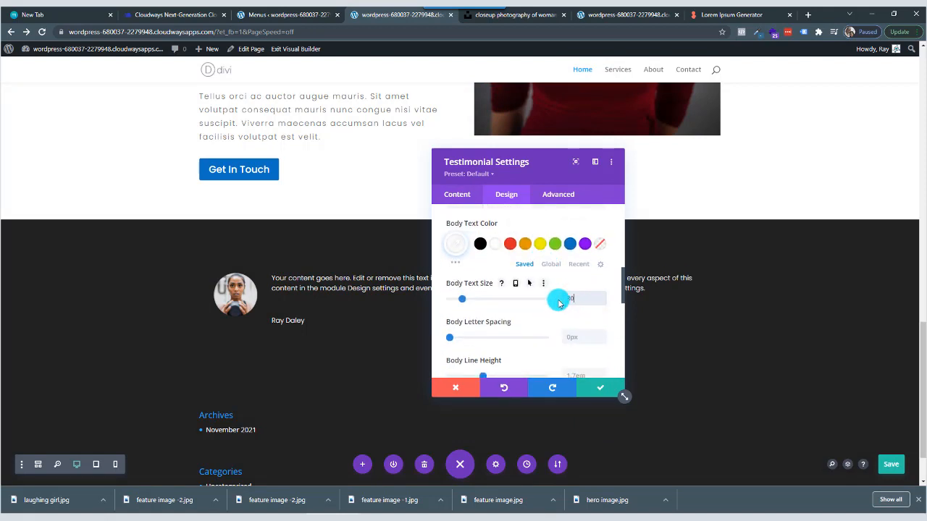
left_click_drag(581, 299, 563, 298)
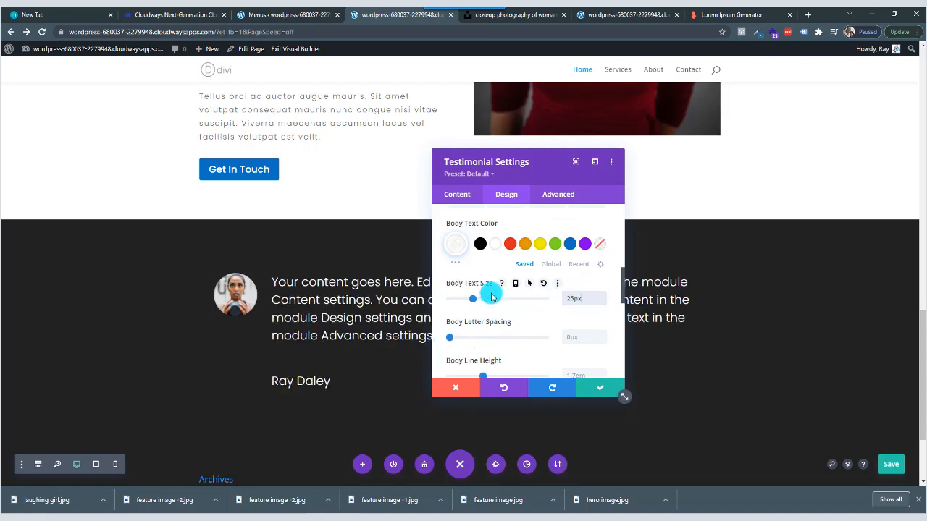
left_click_drag(536, 159, 523, 137)
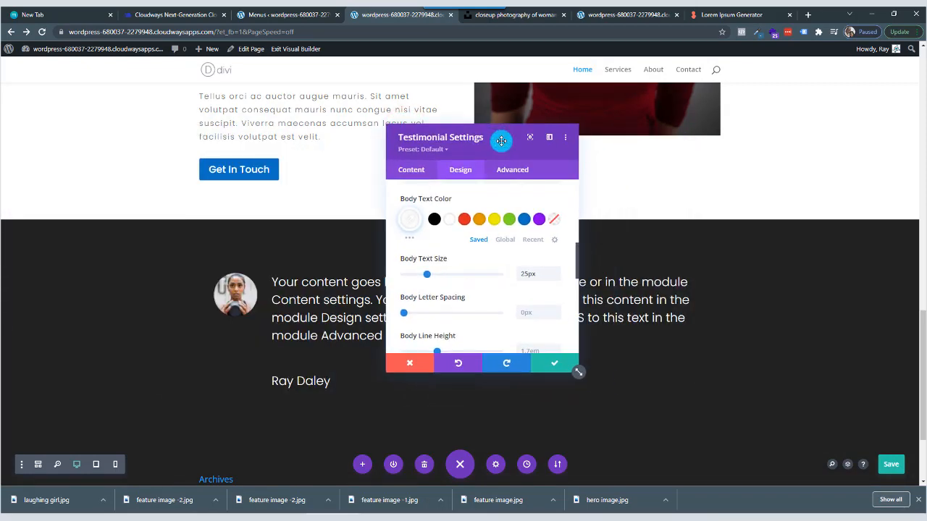
left_click(544, 365)
Insert a regular section with a single-column row below the testimonial section, leaving the row without a module.
scroll(171, 309, "down", 1)
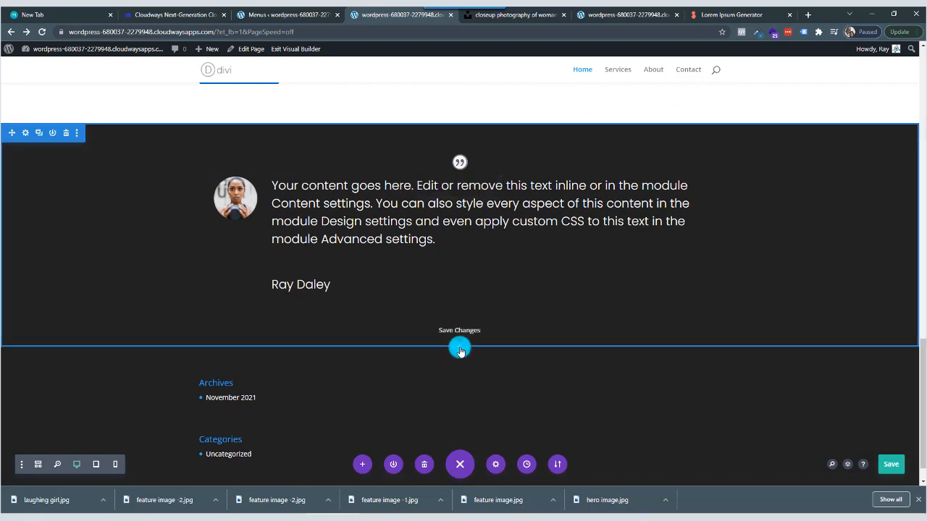
left_click(459, 349)
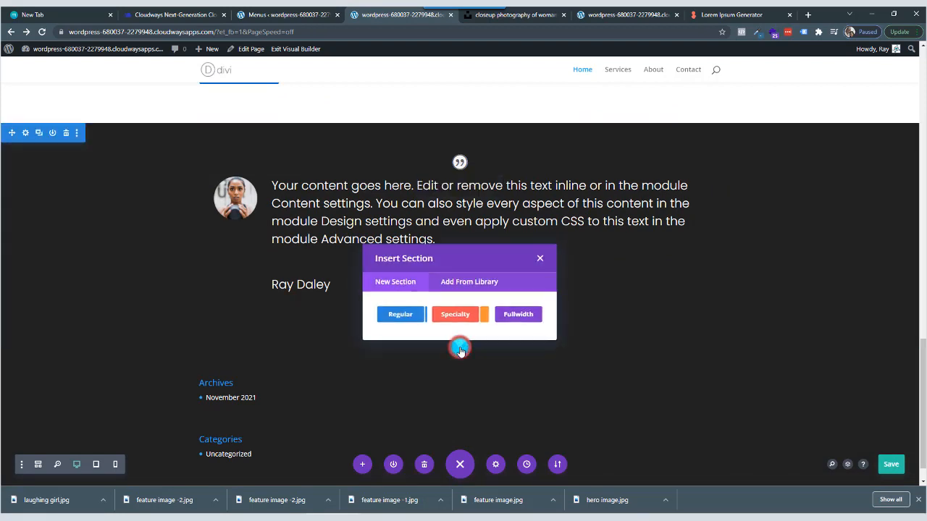
left_click(402, 314)
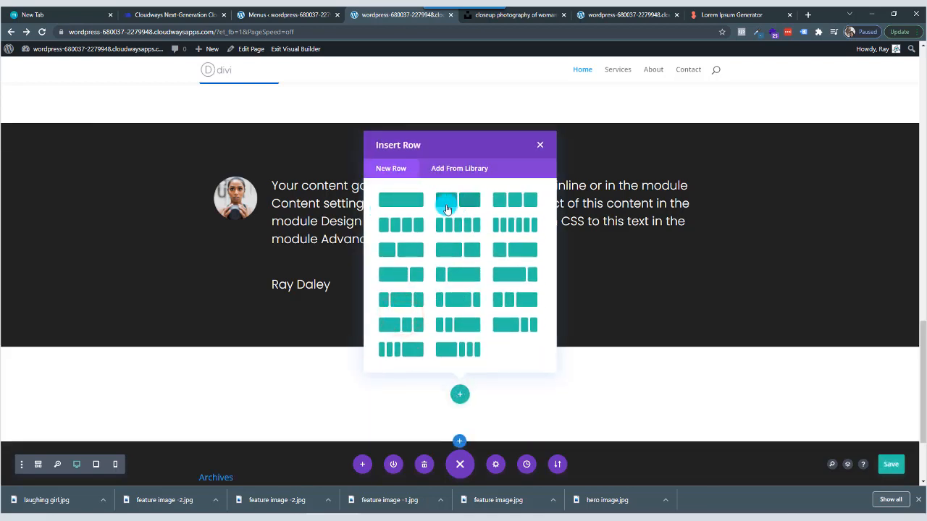
left_click(404, 202)
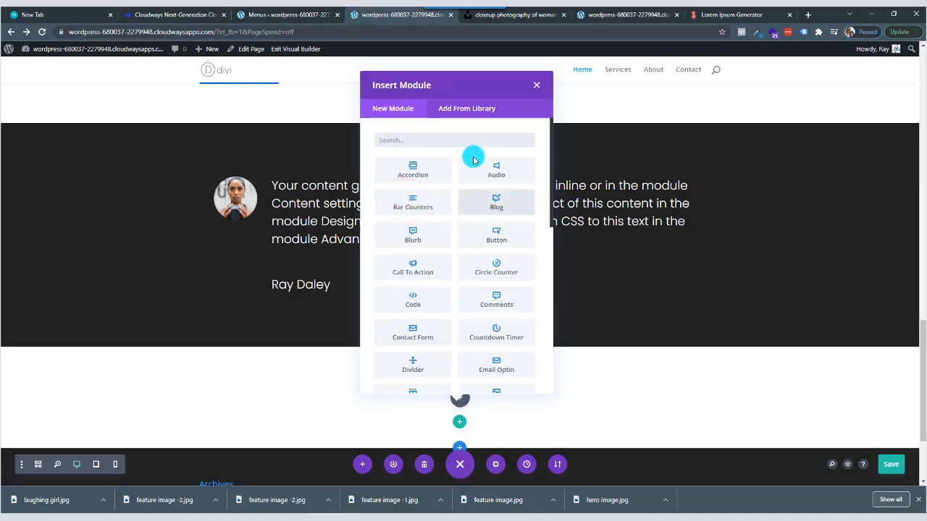
left_click(534, 89)
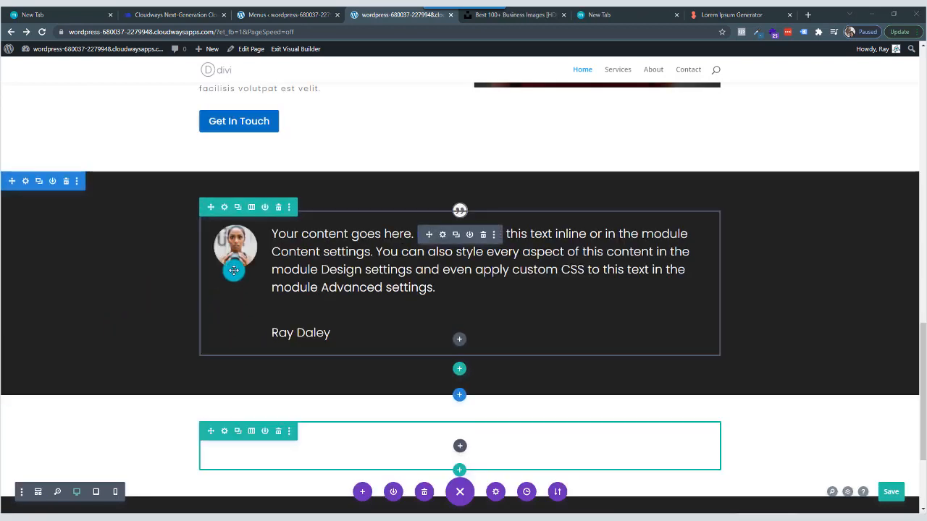
Open the site's public home address in the blank browser tab and examine the testimonial section on the live page.
left_click(217, 31)
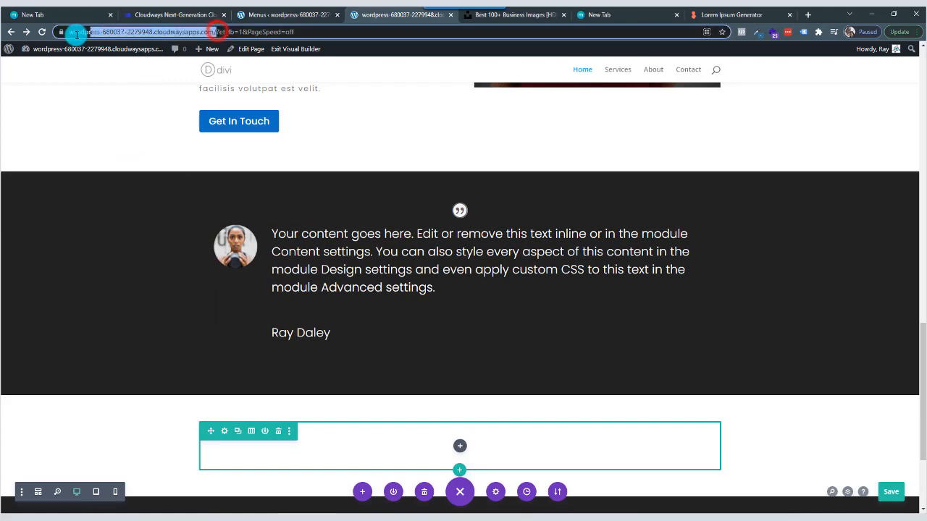
right_click(105, 31)
left_click(129, 80)
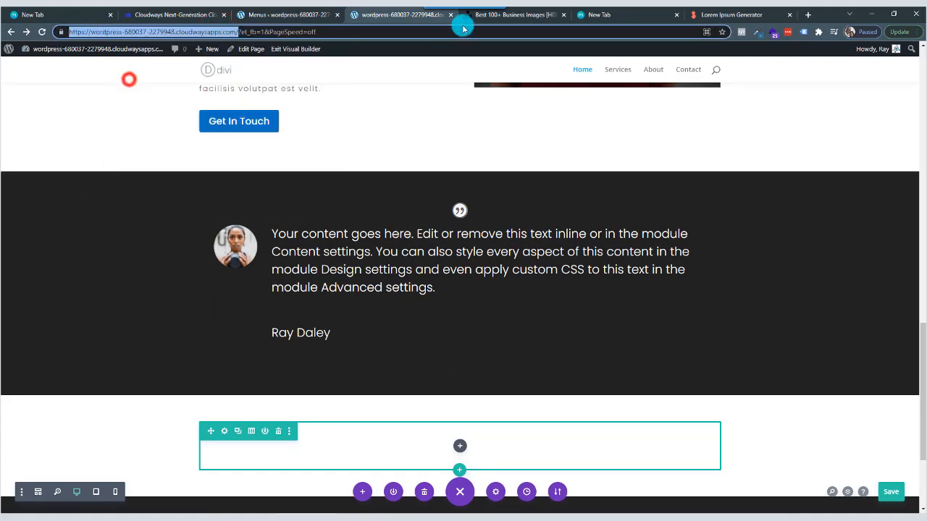
left_click(618, 16)
left_click(531, 30)
right_click(531, 30)
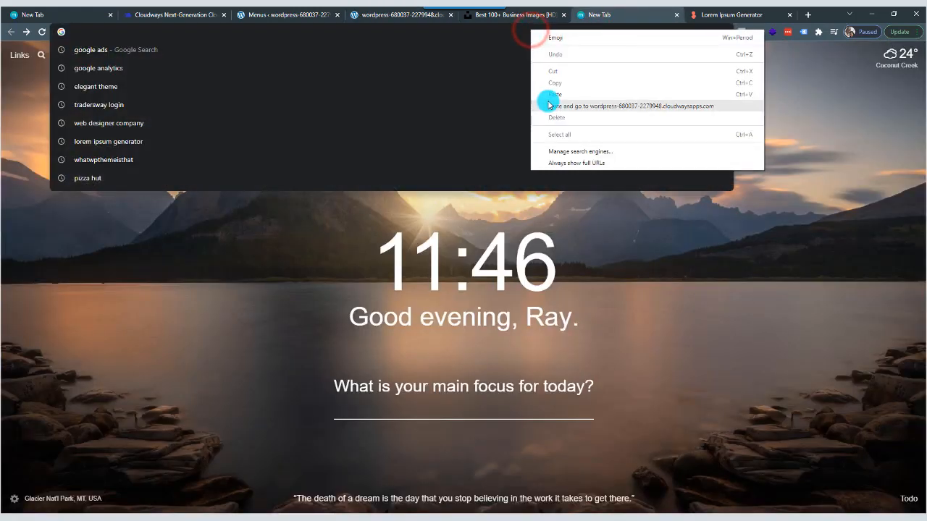
left_click(548, 97)
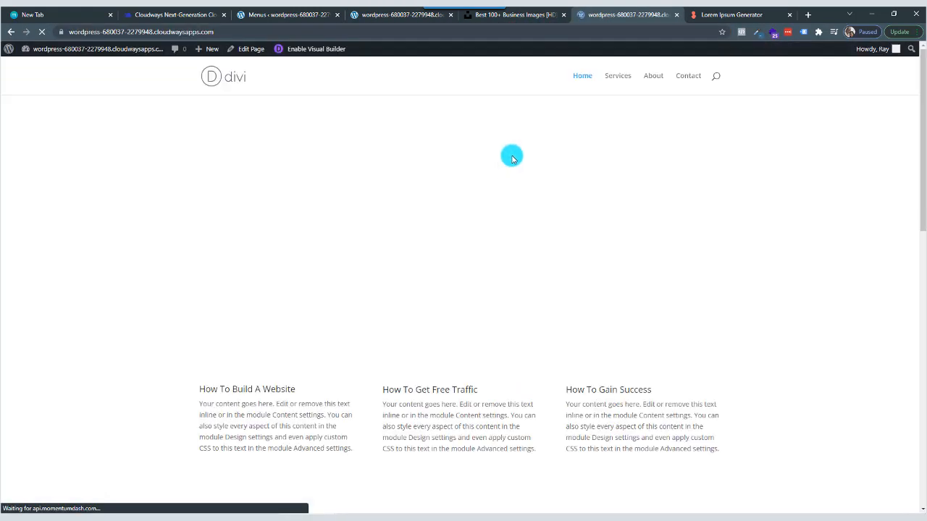
scroll(509, 171, "down", 7)
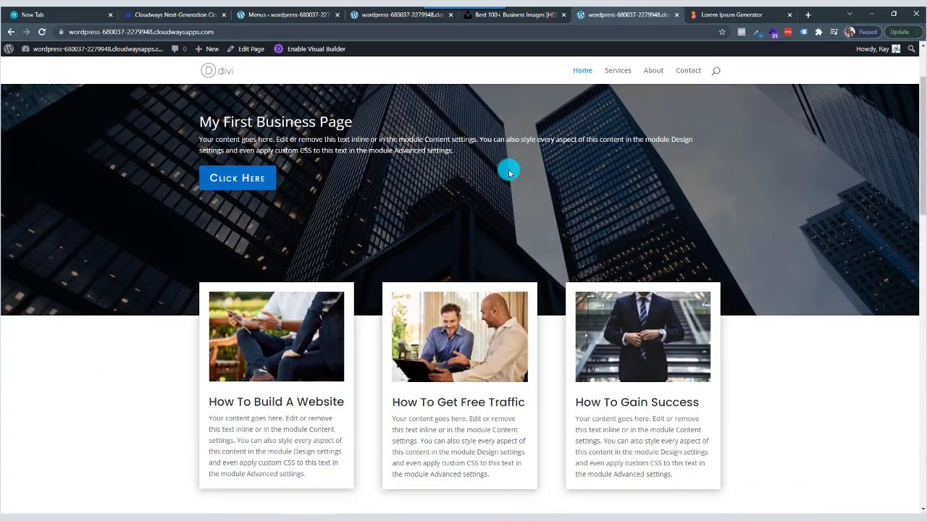
scroll(509, 174, "down", 7)
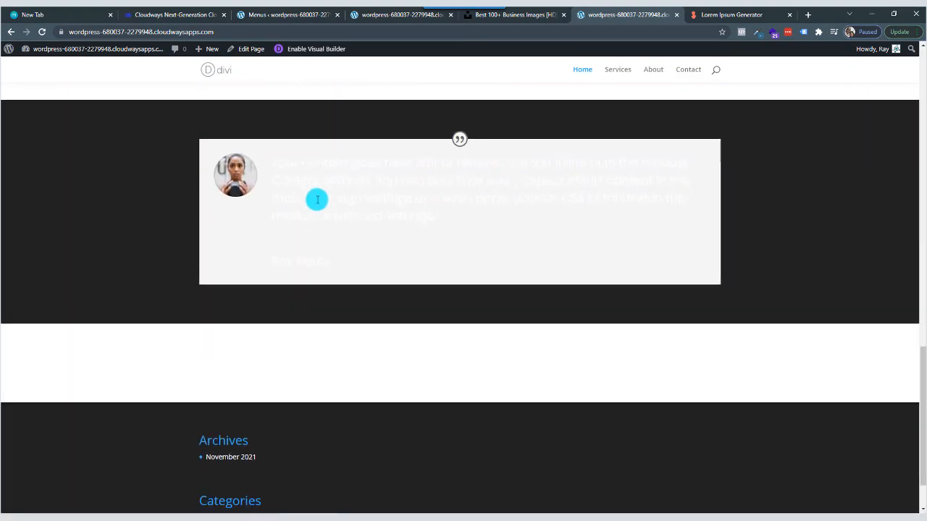
left_click_drag(272, 162, 546, 258)
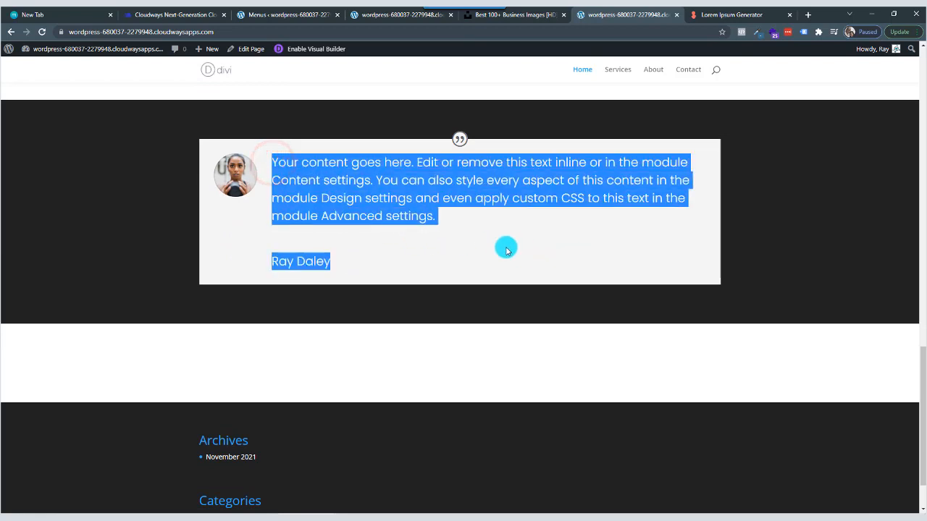
left_click(367, 205)
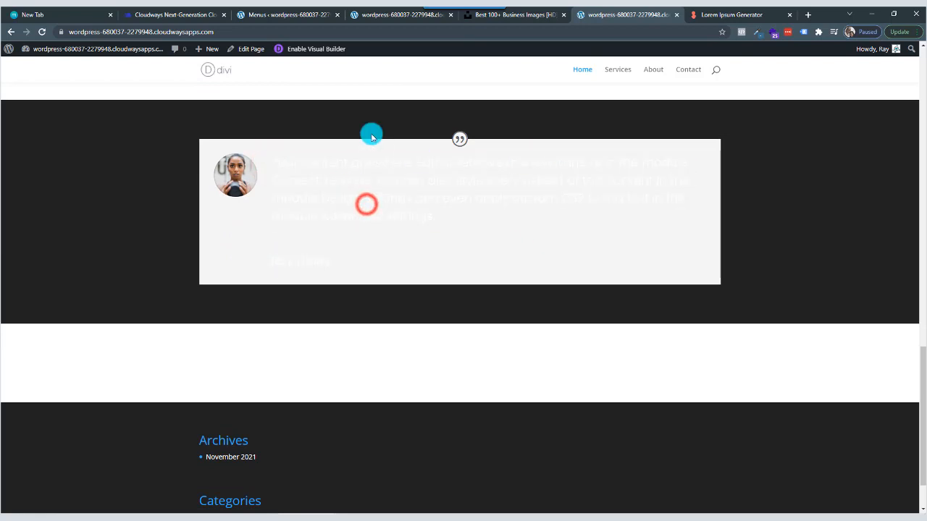
Return to the Visual Builder page, set the Testimonial module's background color to Transparent and save the module's settings.
left_click(302, 14)
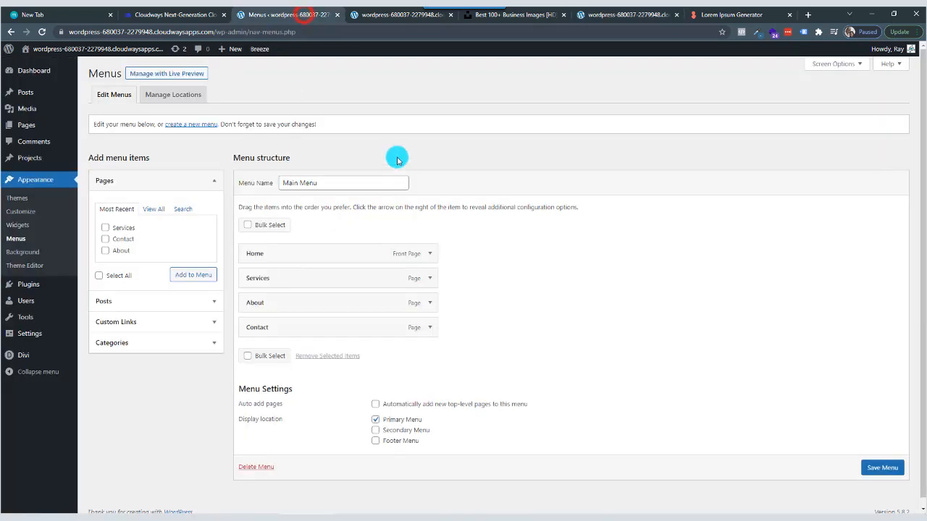
left_click(397, 15)
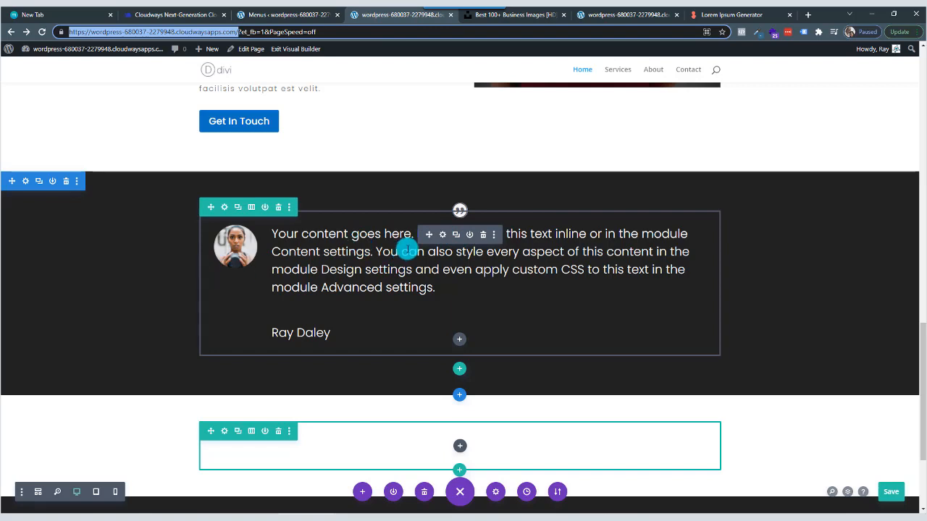
left_click(441, 236)
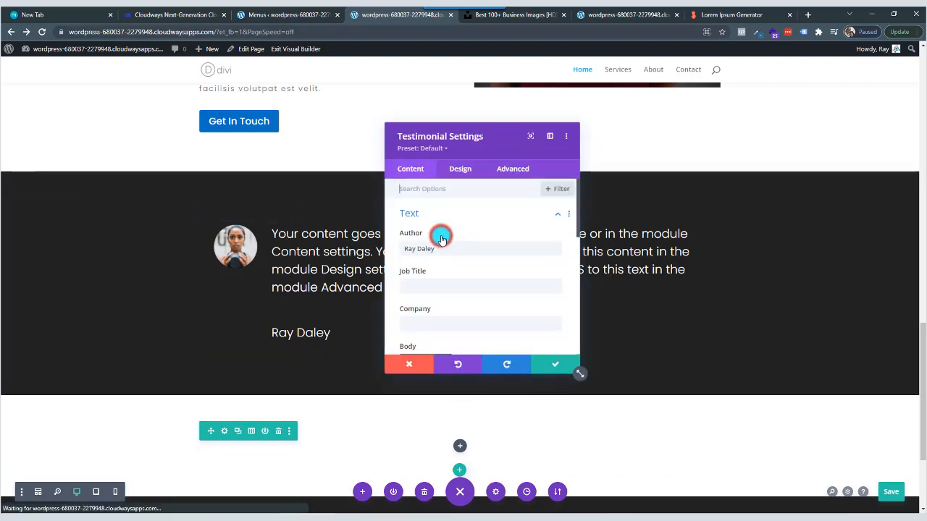
left_click(413, 171)
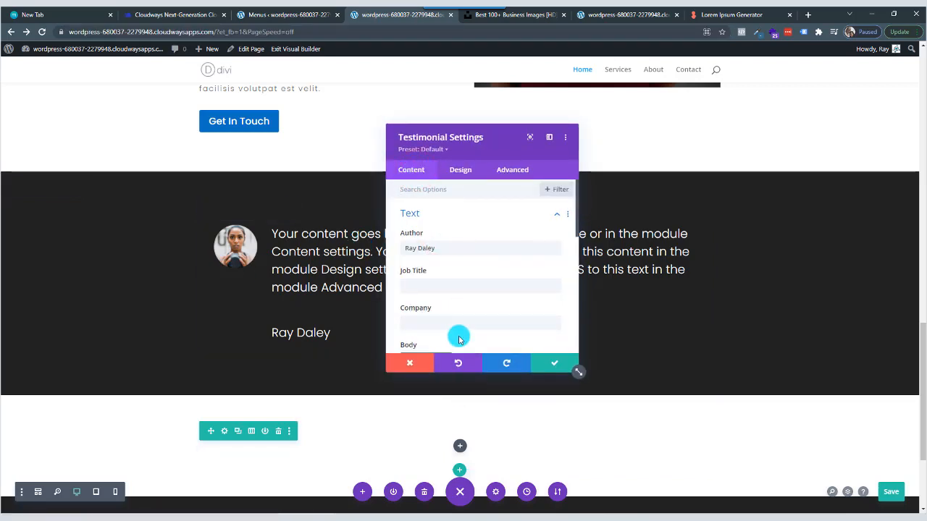
scroll(453, 253, "down", 8)
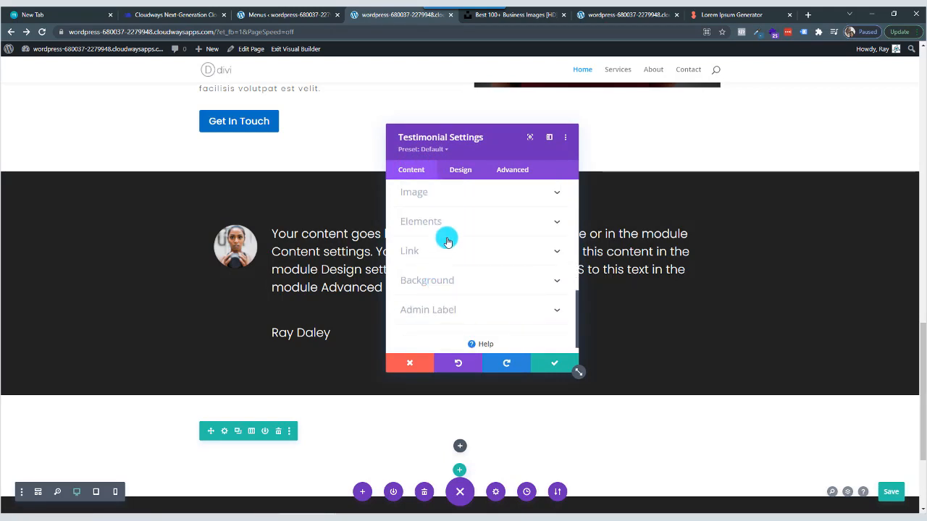
left_click(449, 279)
left_click(449, 275)
scroll(450, 279, "down", 1)
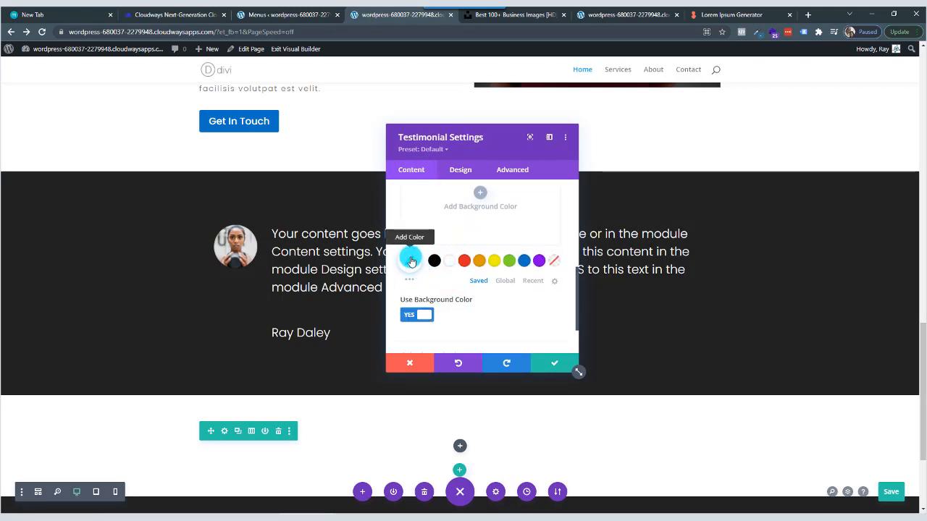
left_click(554, 261)
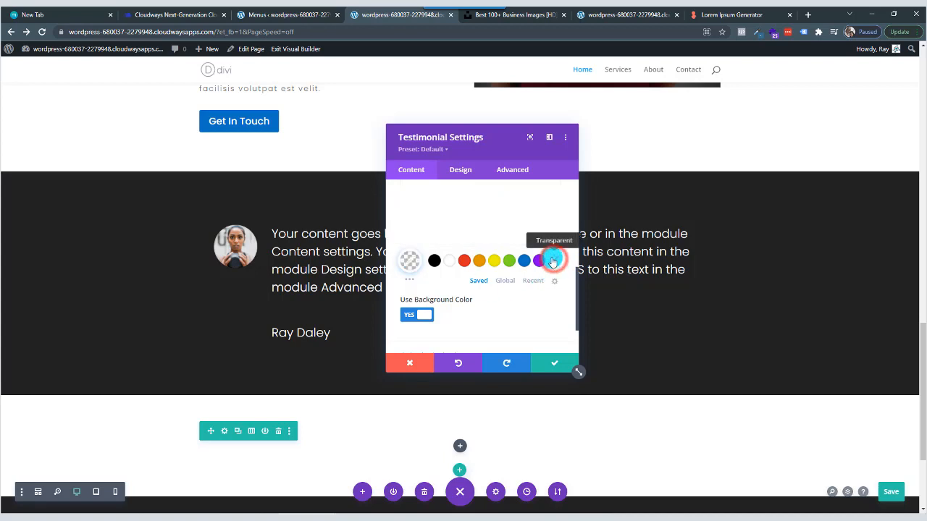
left_click(555, 364)
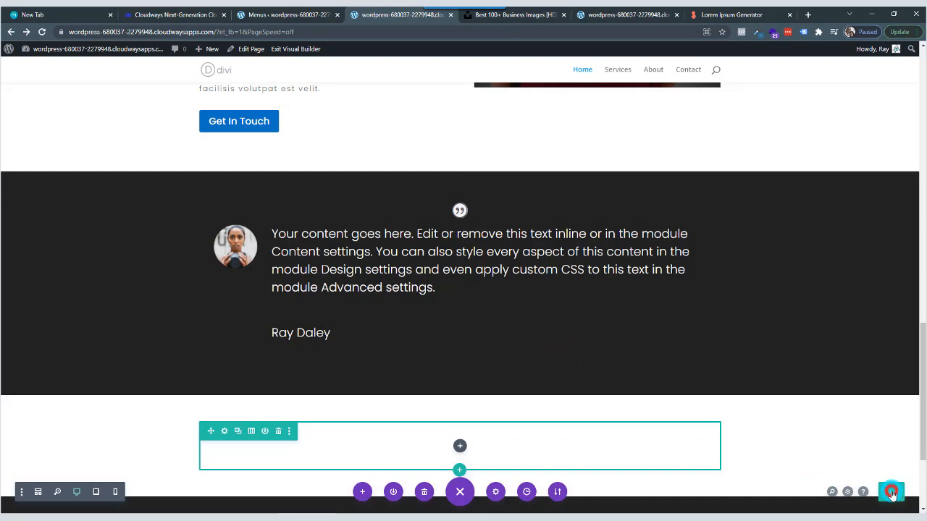
Save the Home page and switch to its live version to check the testimonial section.
left_click(891, 492)
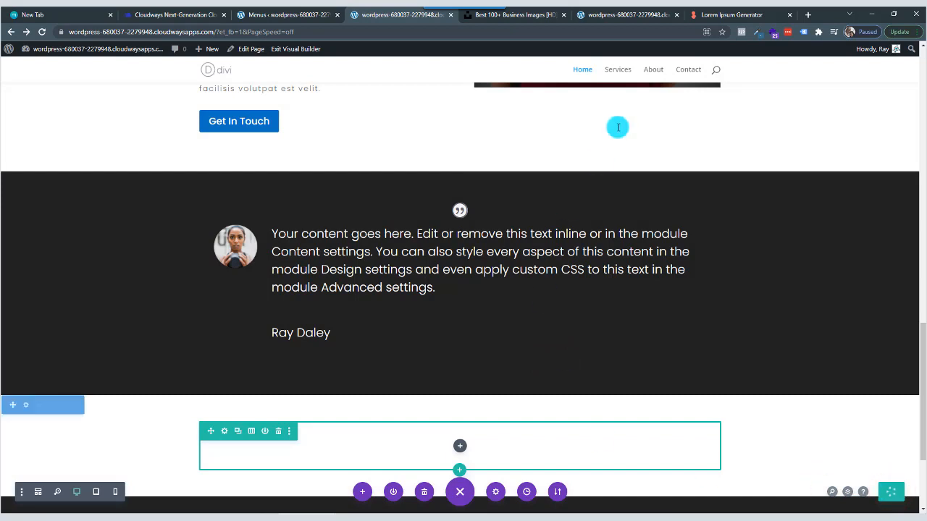
left_click(632, 16)
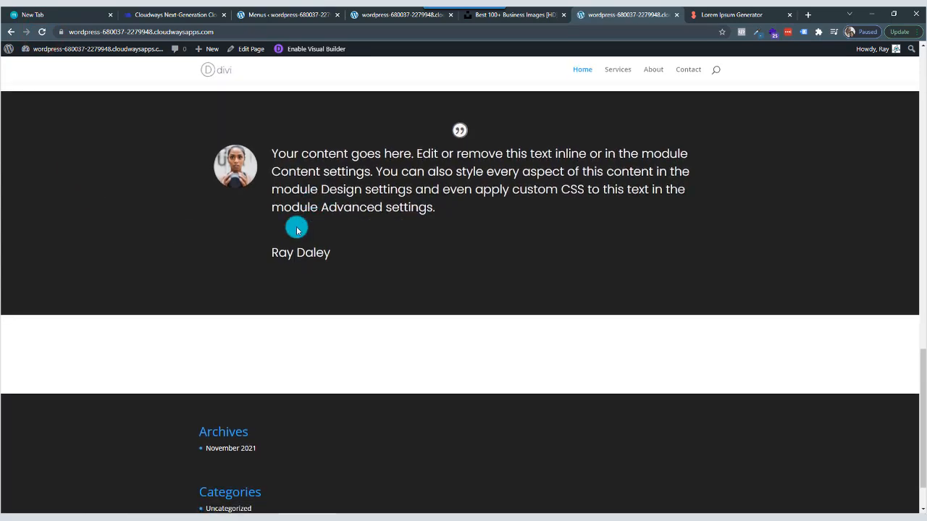
left_click_drag(331, 255, 234, 130)
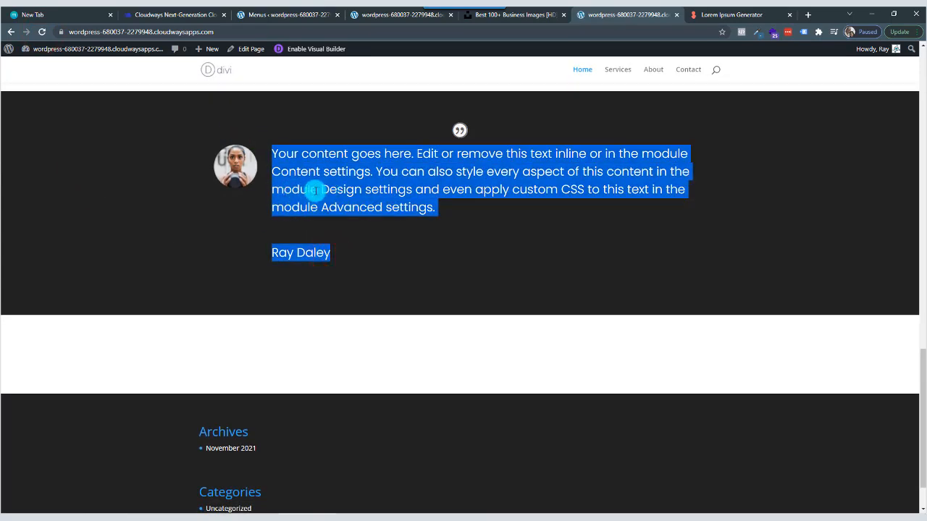
scroll(310, 199, "up", 2)
Change the empty row below the testimonial section to a two-column layout with a two-thirds column followed by a one-third column.
scroll(321, 181, "down", 2)
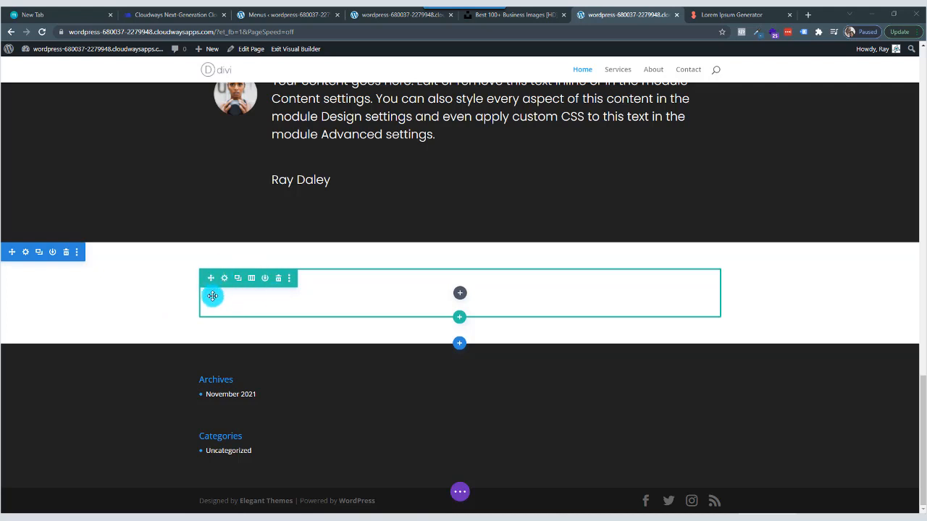
left_click(251, 278)
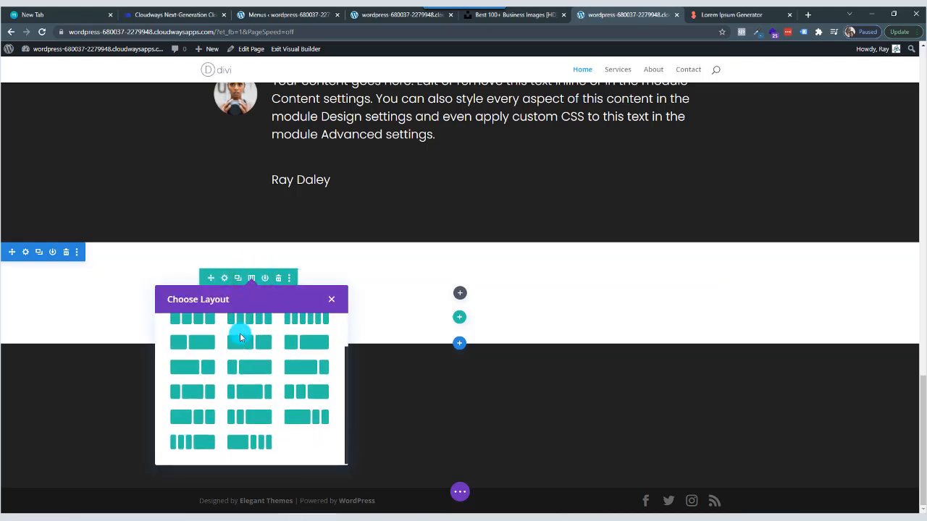
scroll(252, 360, "down", 2)
left_click(191, 367)
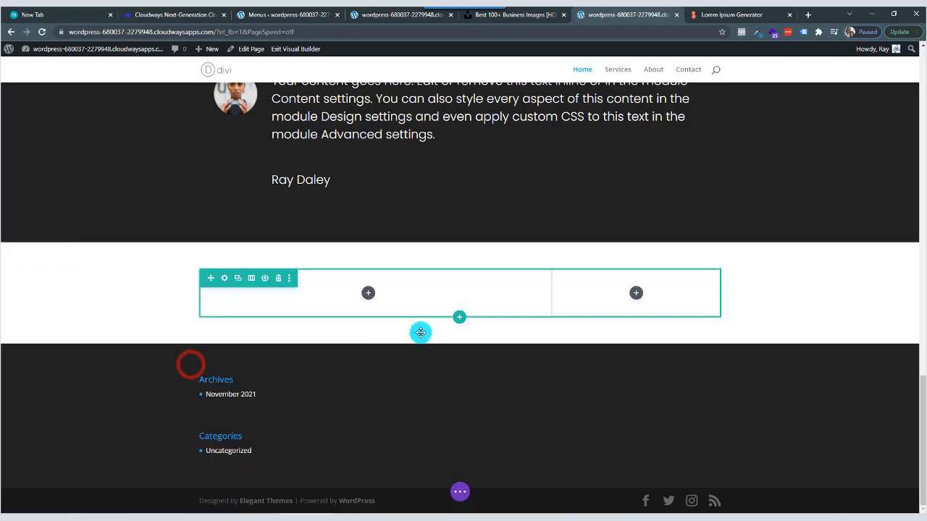
Find the Image module and insert it into the row's wider column.
left_click(368, 294)
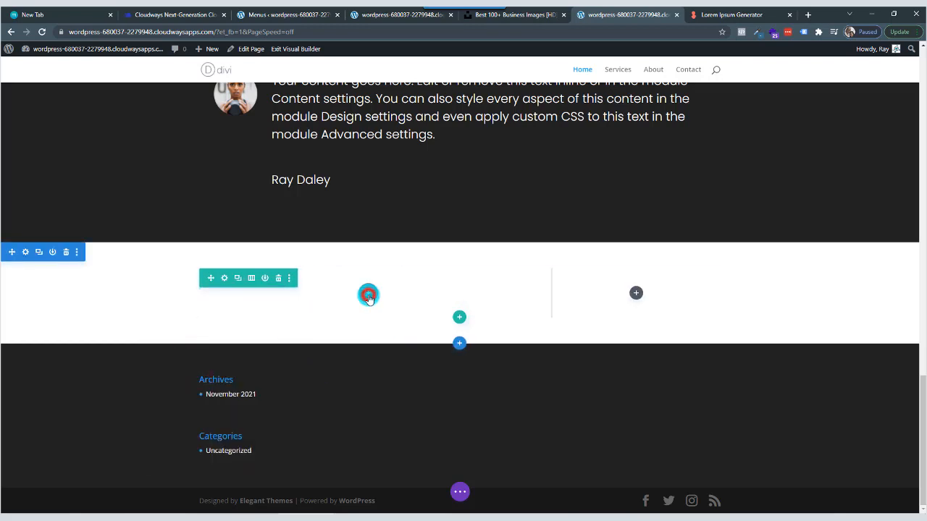
type("iamge")
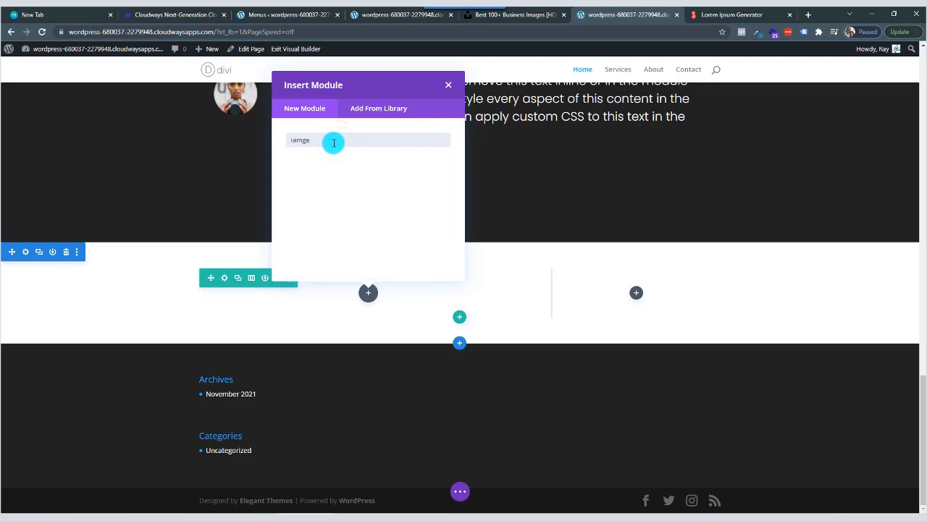
double_click(287, 142)
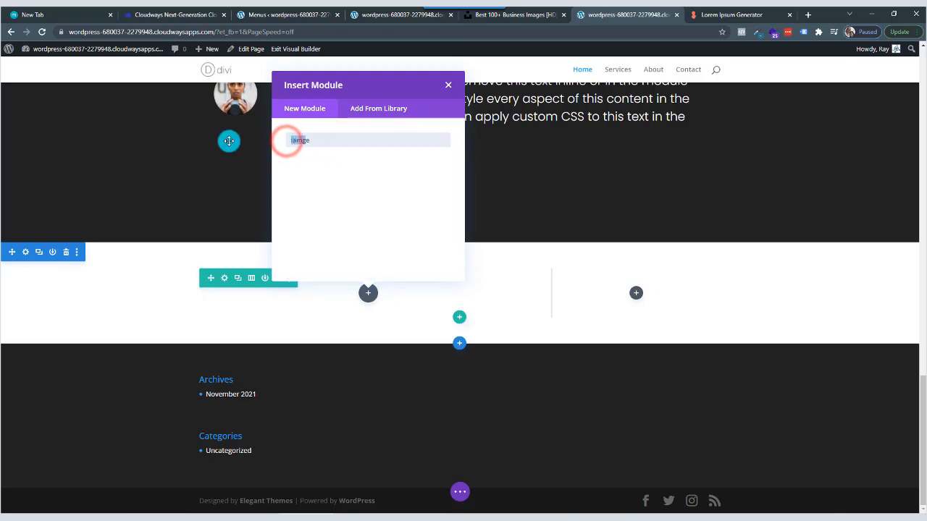
key("BackSpace")
type("image")
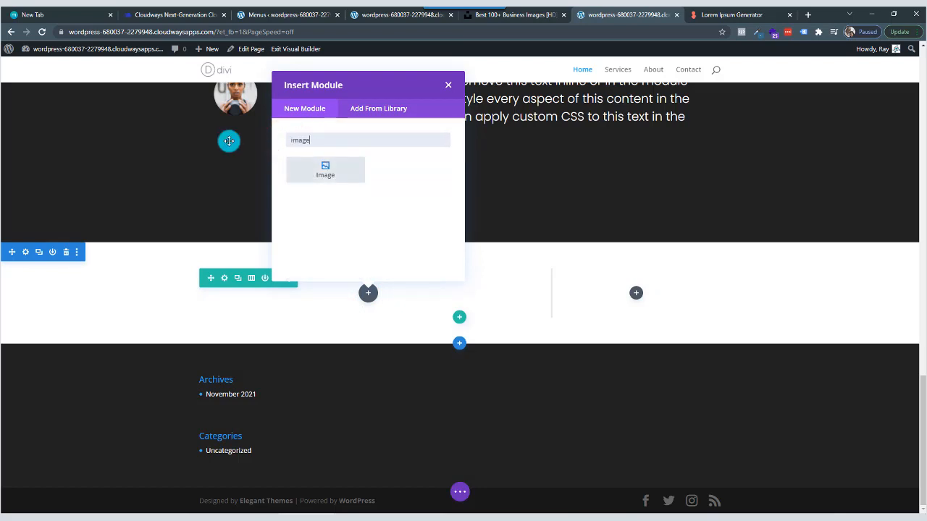
left_click(297, 168)
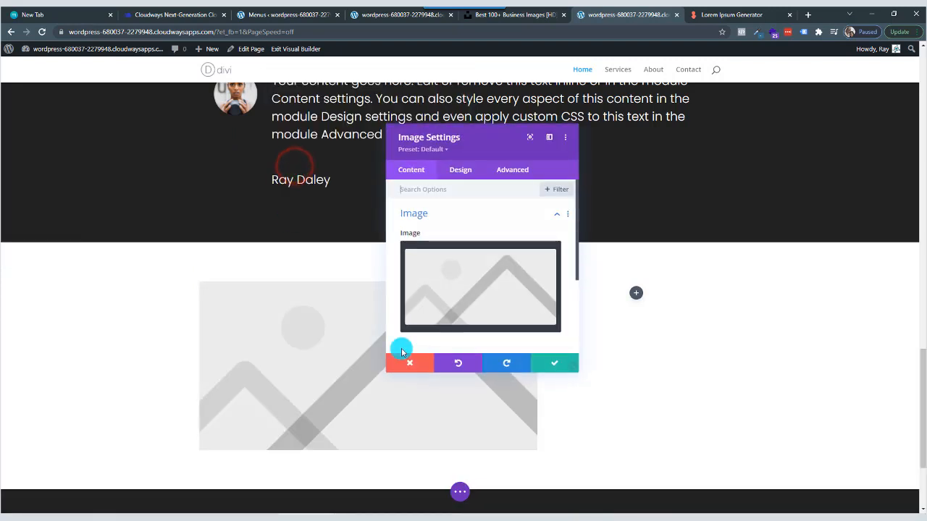
Switch to the Unsplash business photo results and filter them to Square orientation.
left_click(514, 14)
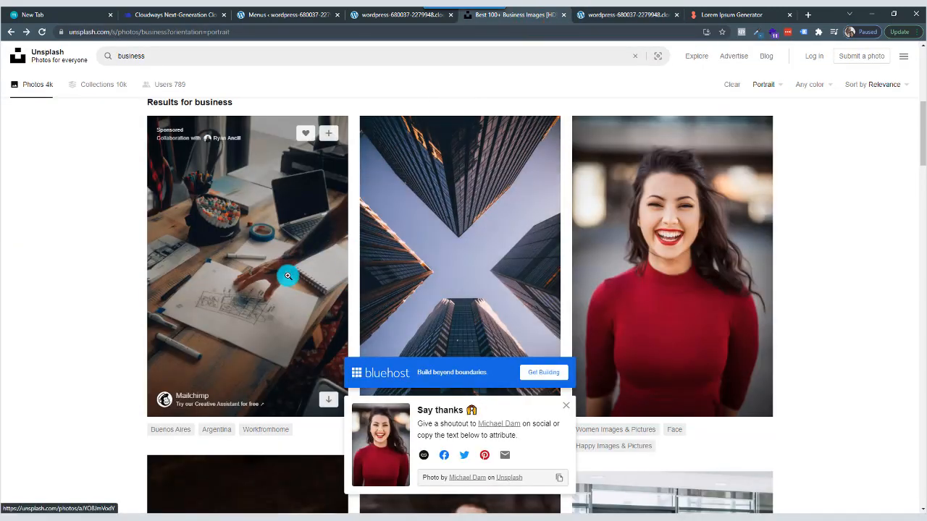
scroll(295, 278, "down", 3)
scroll(296, 275, "up", 6)
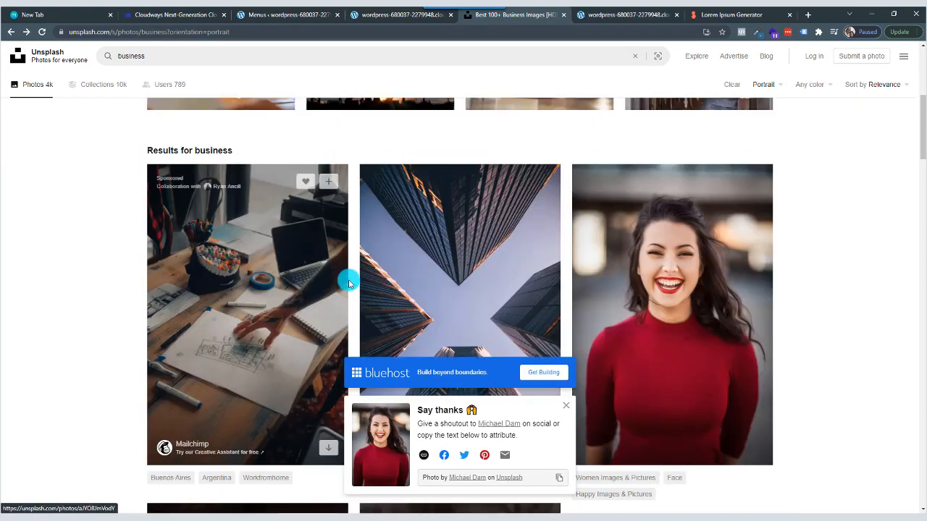
left_click(772, 84)
left_click(715, 125)
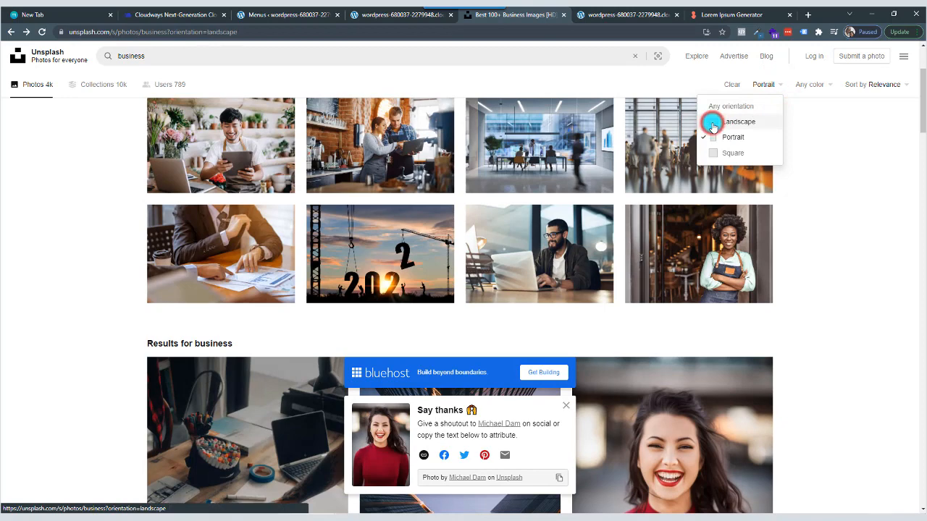
left_click(757, 87)
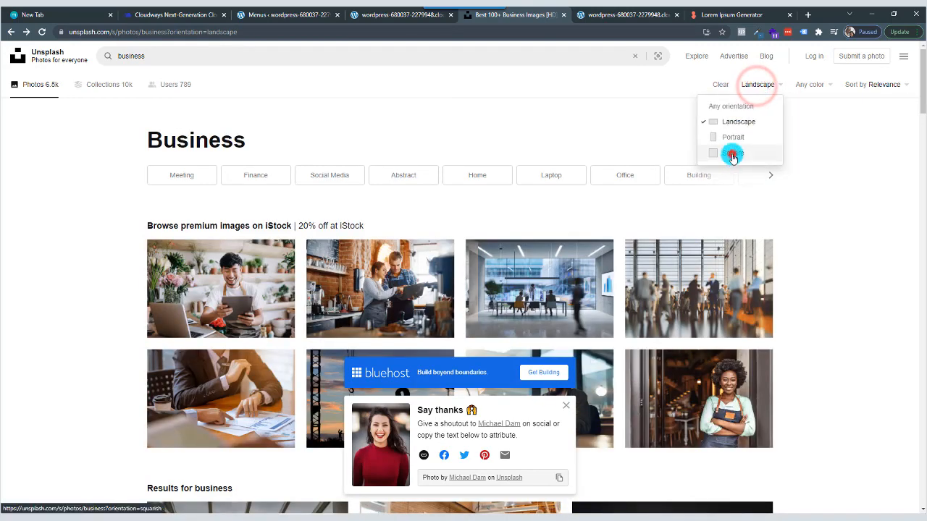
left_click(731, 153)
scroll(325, 277, "down", 3)
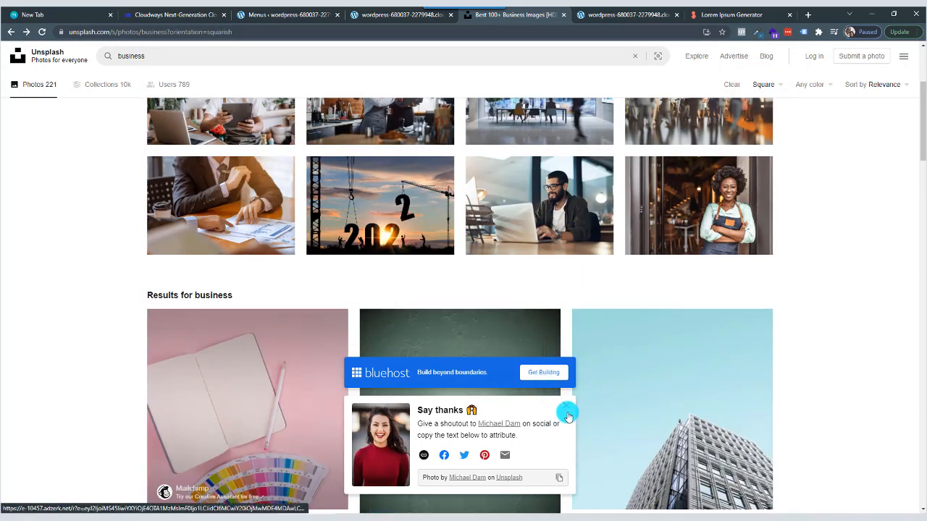
Dismiss the attribution popup, open the photo of a black smartphone on a silver stand beside a notebook and download it in a selected size.
left_click(566, 406)
scroll(380, 285, "down", 2)
scroll(381, 285, "down", 4)
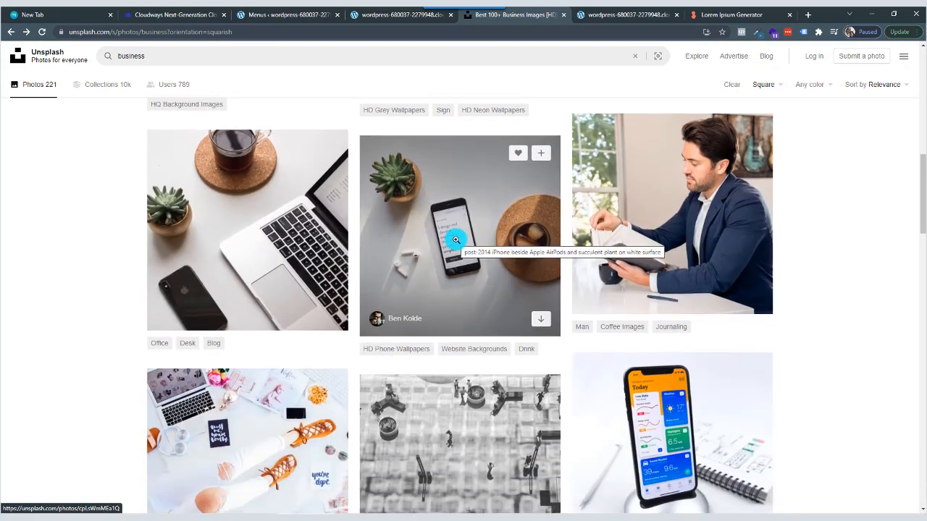
scroll(492, 265, "down", 3)
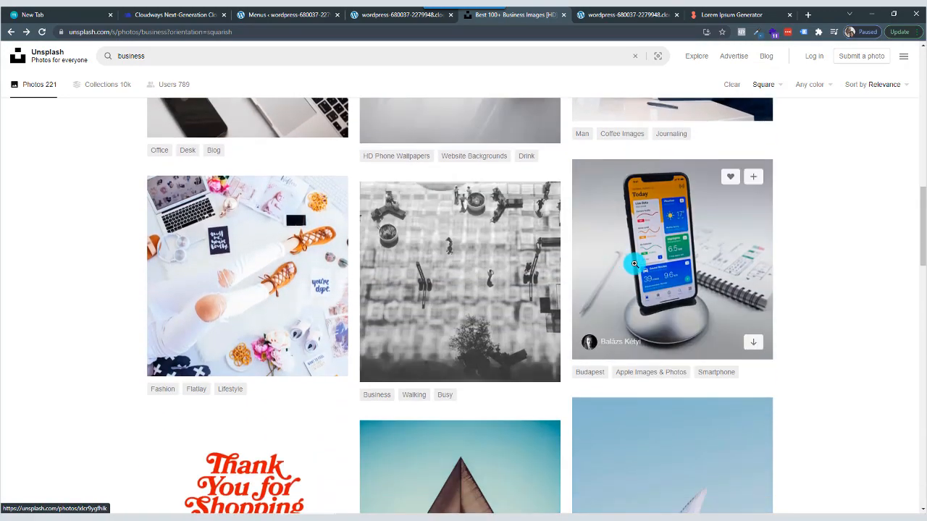
left_click(633, 263)
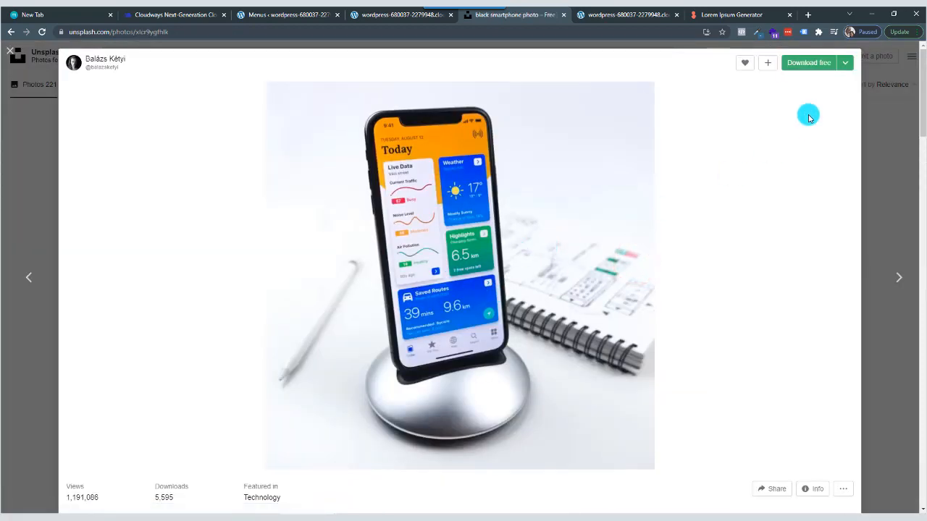
left_click(845, 63)
left_click(826, 102)
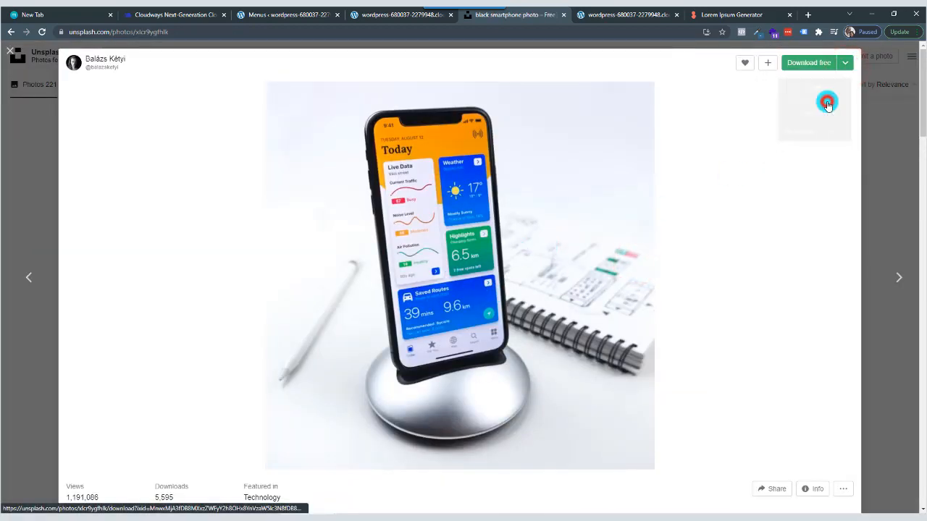
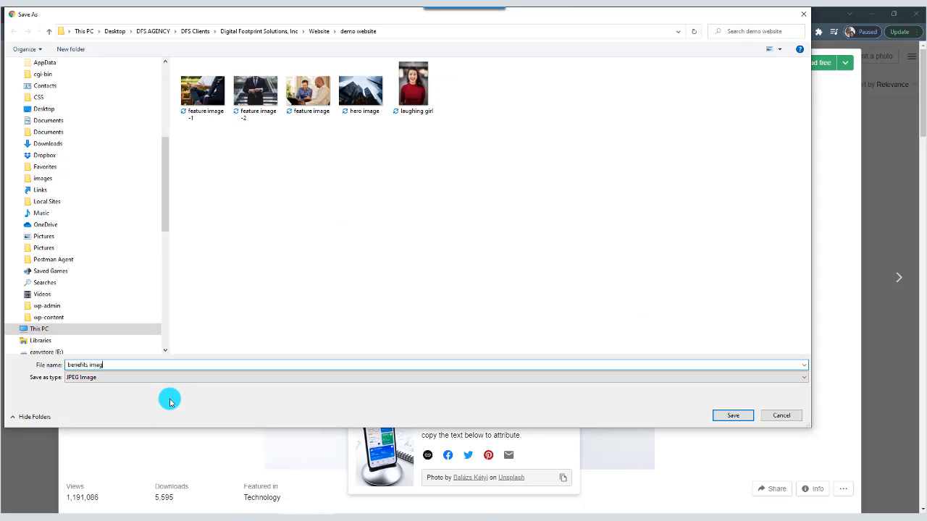
Save the smartphone photo as "benefits image" in the demo website folder and return to the Home page in the visual builder.
left_click(730, 412)
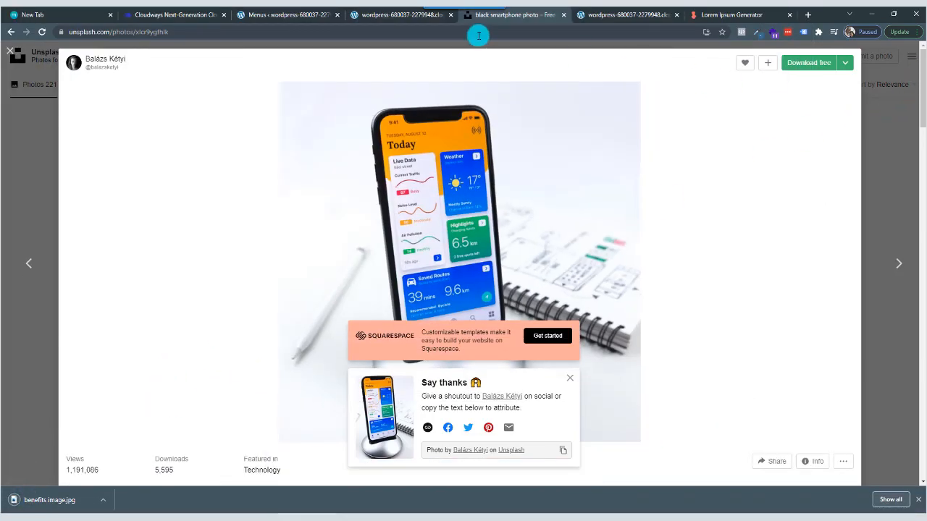
left_click(373, 14)
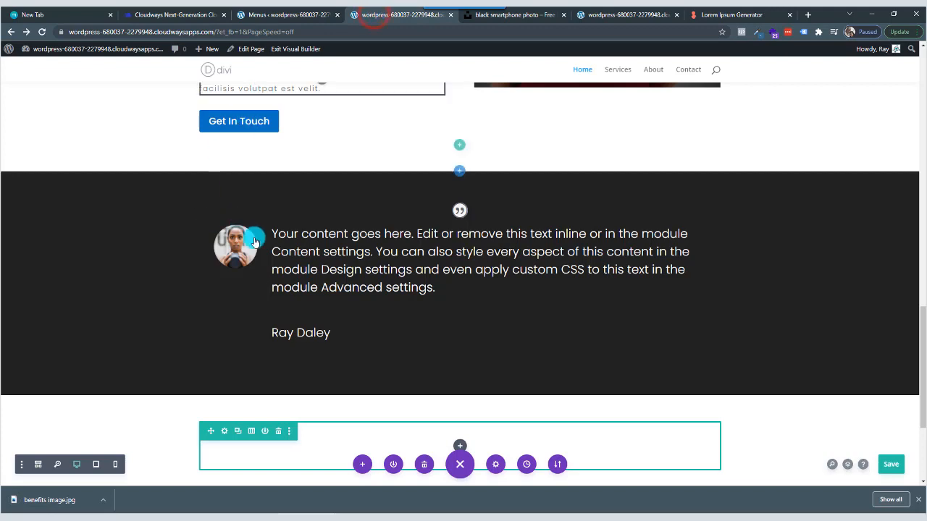
scroll(419, 346, "down", 2)
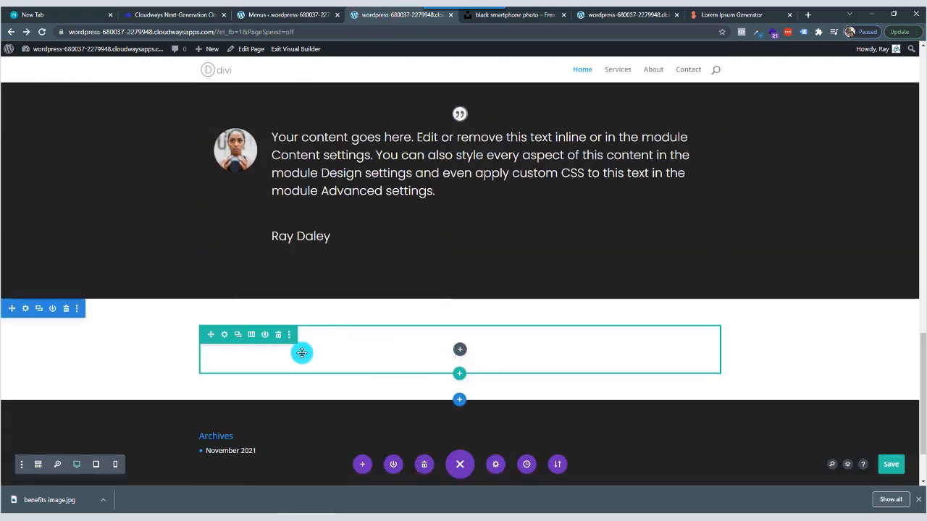
Close the Menus admin tab and move the builder tab with the open image settings ahead of the Unsplash tab.
left_click(293, 14)
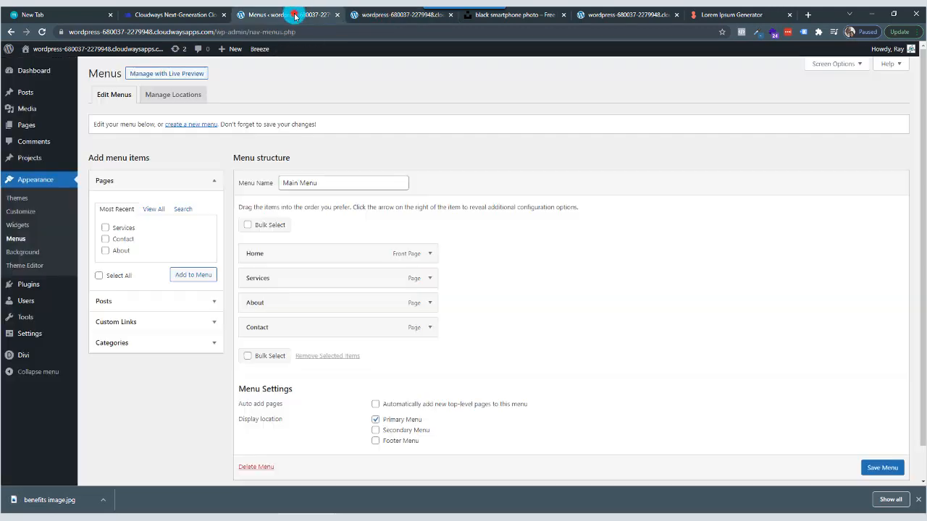
left_click(379, 15)
left_click(296, 16)
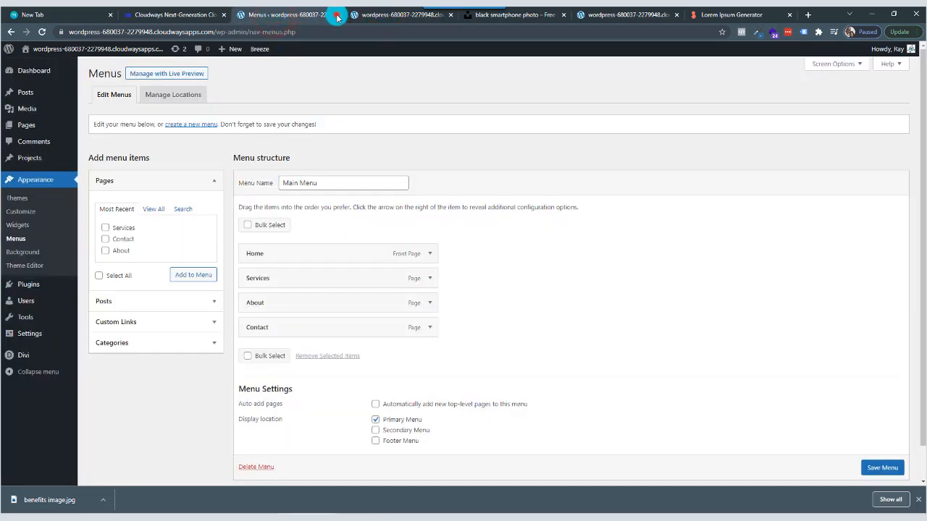
left_click(337, 15)
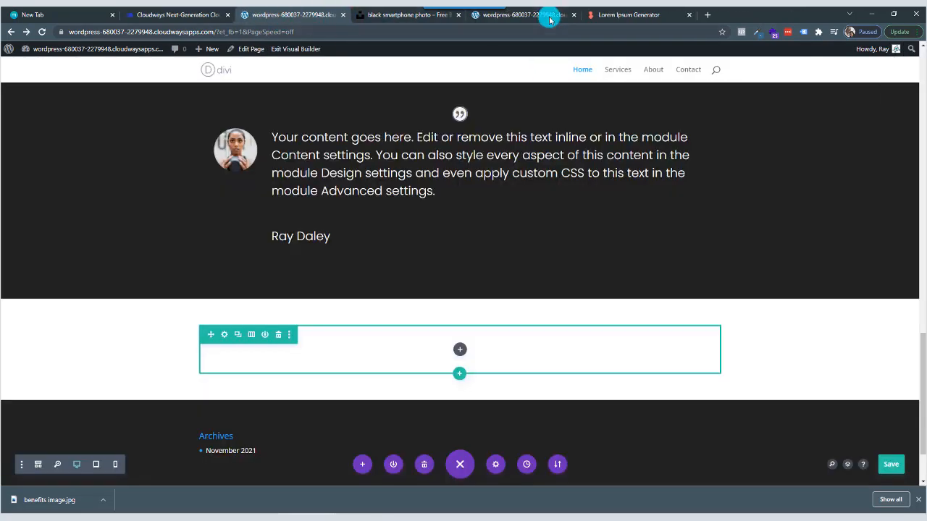
left_click(548, 17)
left_click_drag(548, 18, 427, 16)
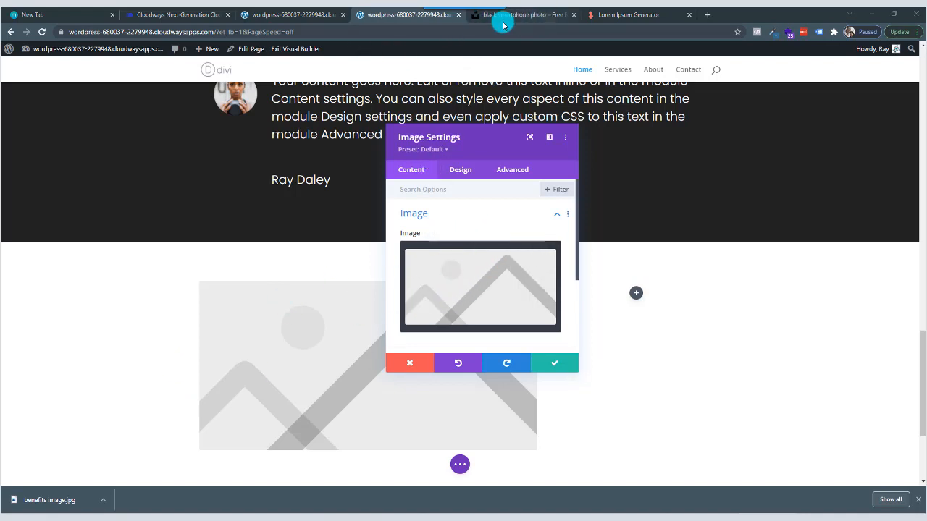
Upload the "benefits image" file from the demo website folder, use it as the Image module's picture and save the module.
left_click(476, 281)
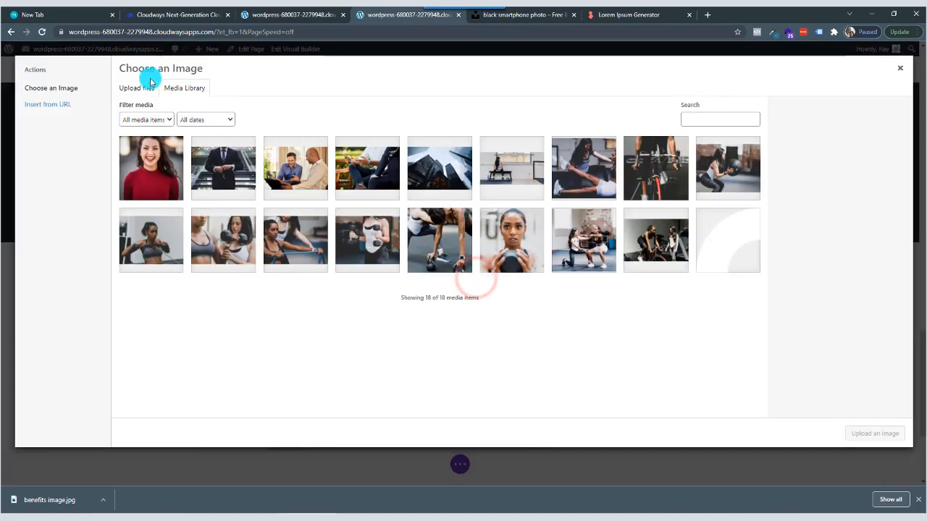
left_click(136, 87)
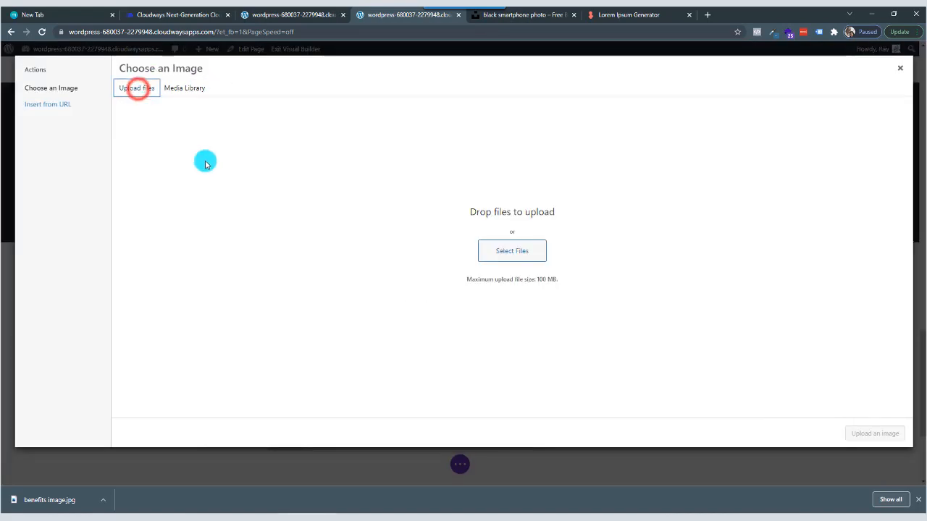
left_click(518, 256)
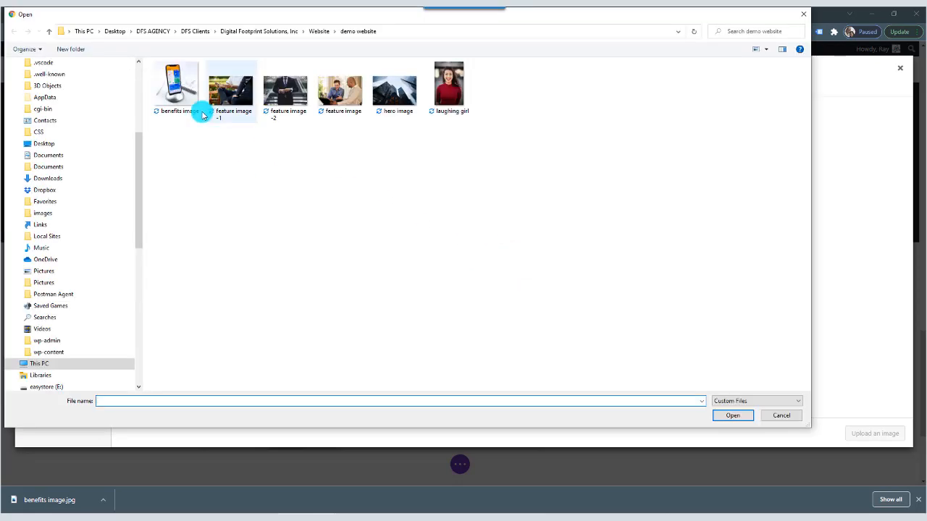
left_click(187, 92)
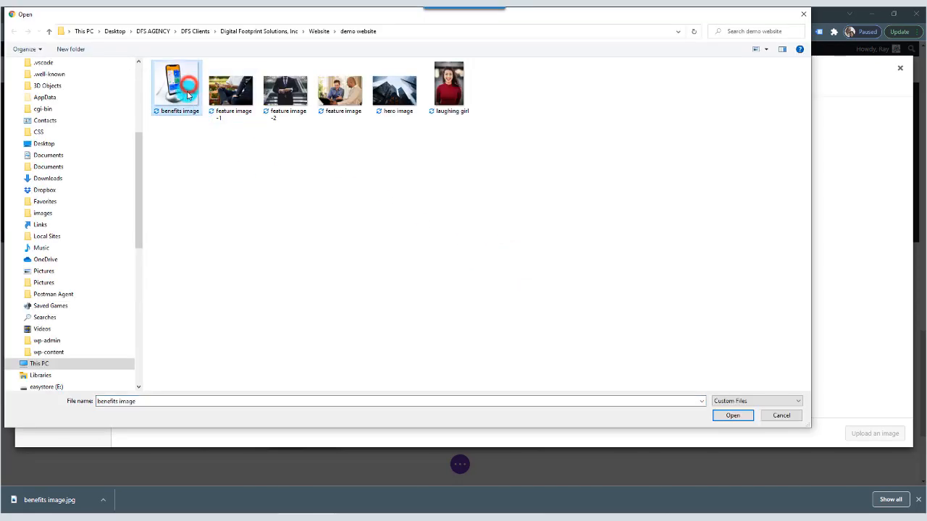
left_click(735, 415)
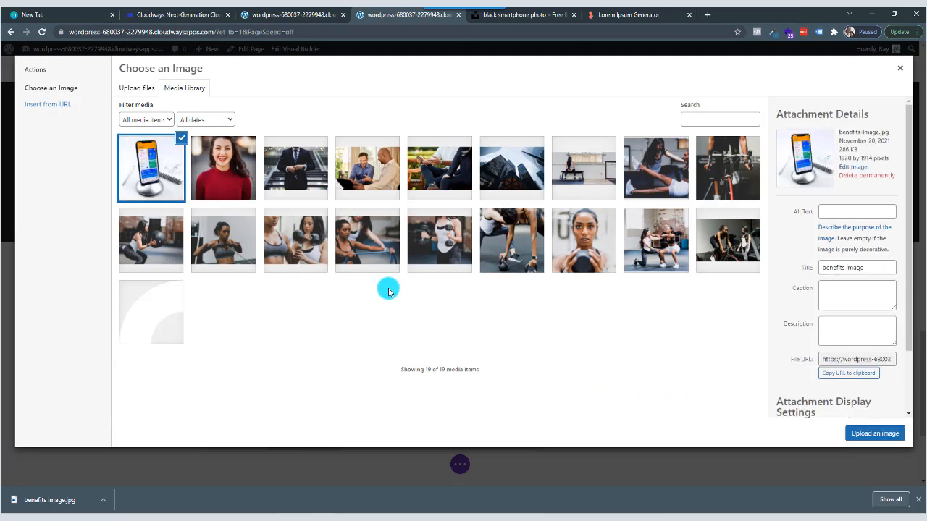
left_click(876, 434)
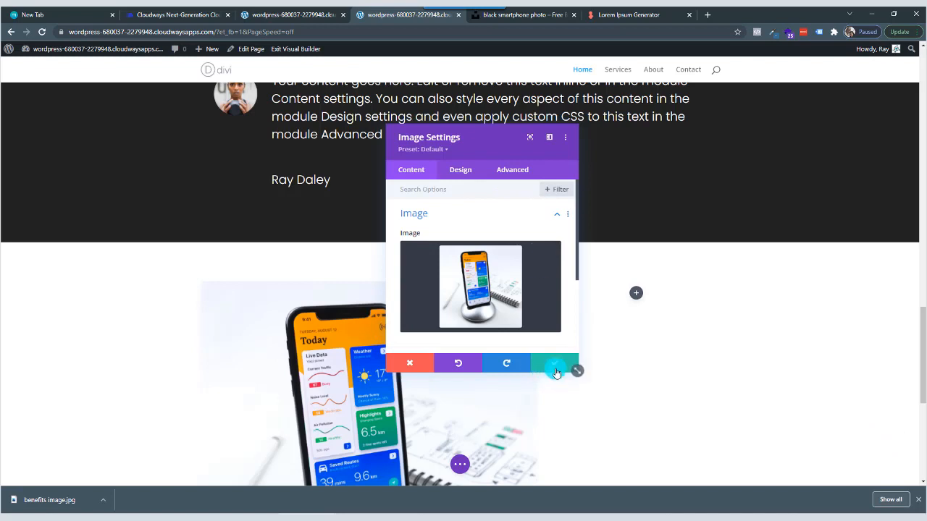
left_click(555, 372)
Find the Blurb module and insert it into the narrower column beside the smartphone image.
left_click(637, 296)
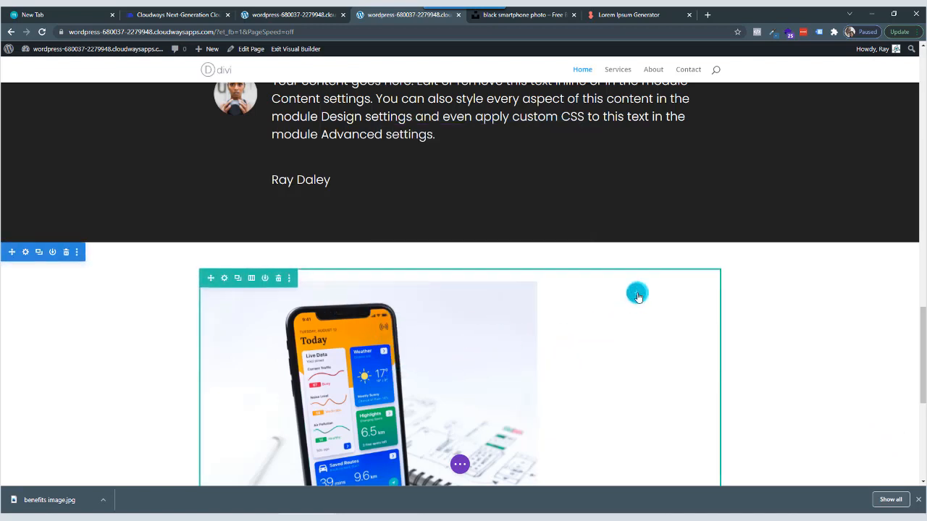
left_click(636, 293)
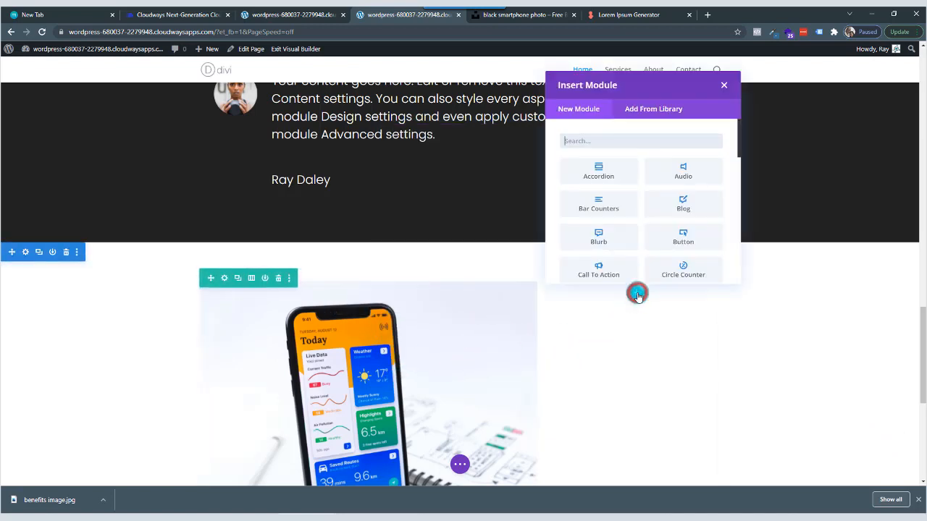
left_click(614, 140)
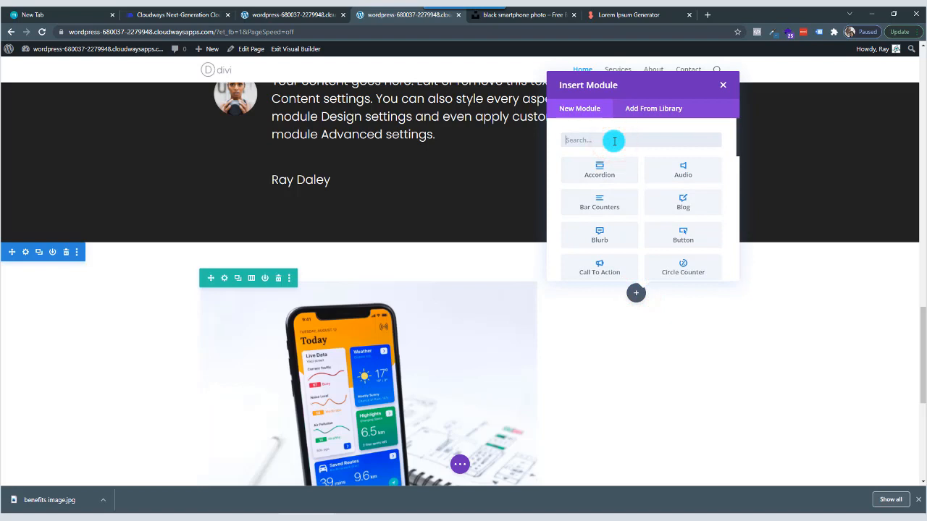
type("bl")
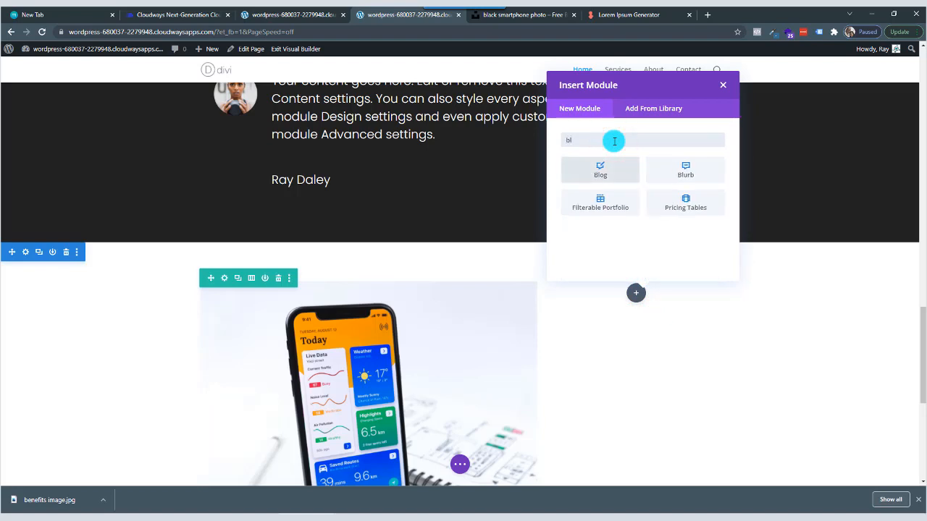
left_click(692, 172)
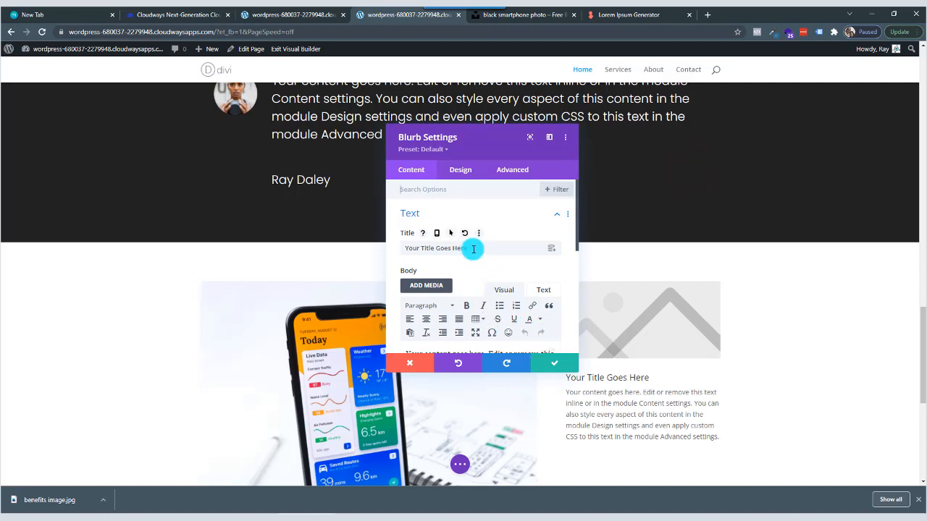
Make the blurb use an icon instead of an image, search the icons for "check" and pick the double check mark.
scroll(460, 272, "down", 5)
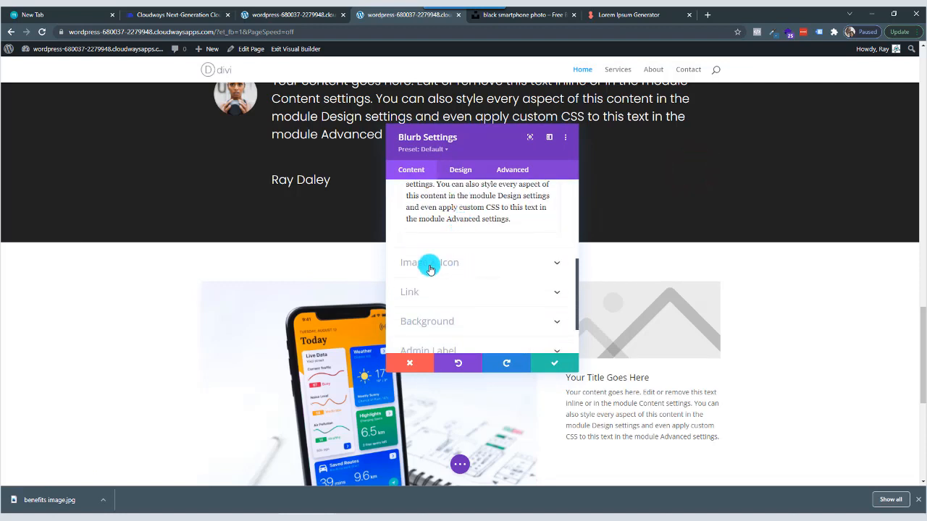
left_click(452, 266)
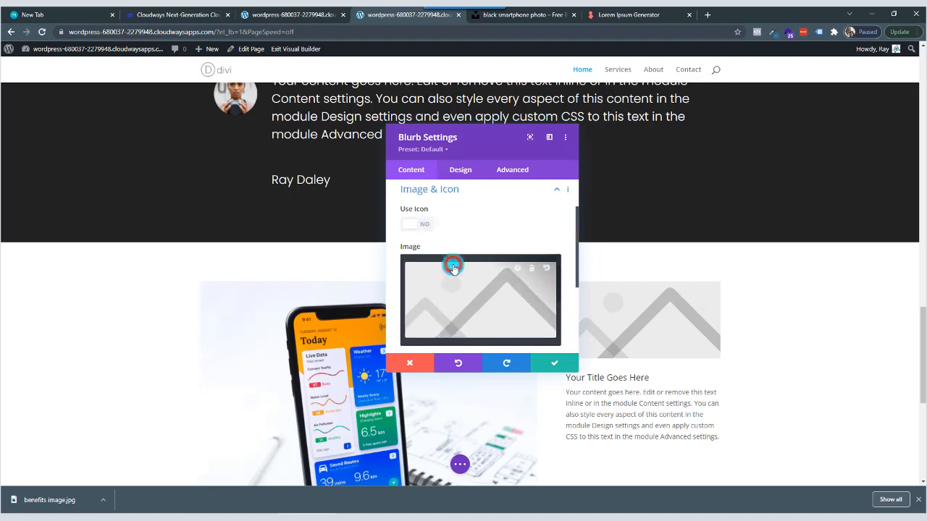
left_click(410, 230)
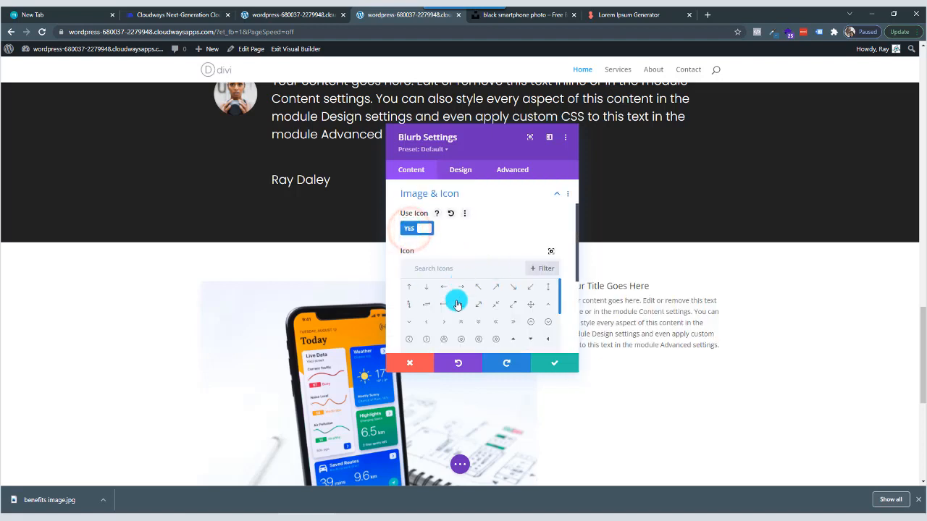
scroll(453, 326, "down", 2)
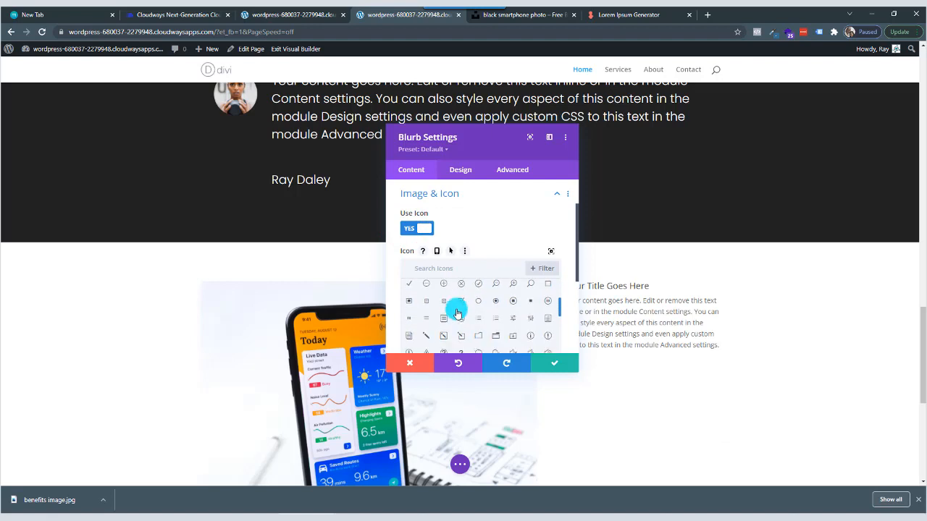
left_click(477, 269)
type("che")
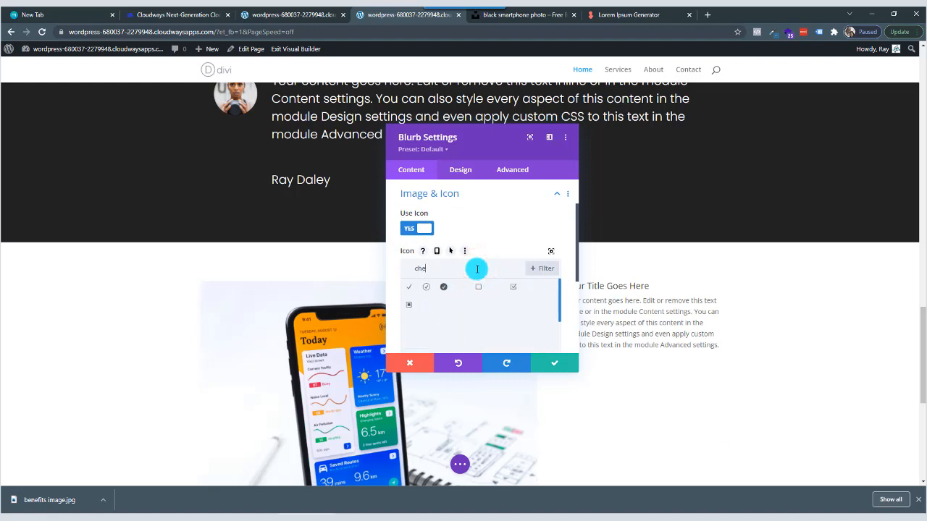
type("ck")
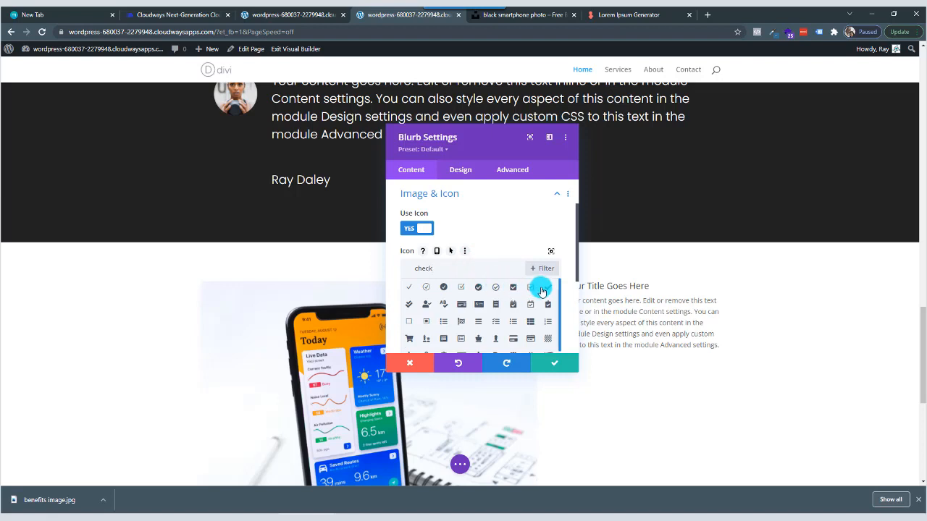
left_click(410, 305)
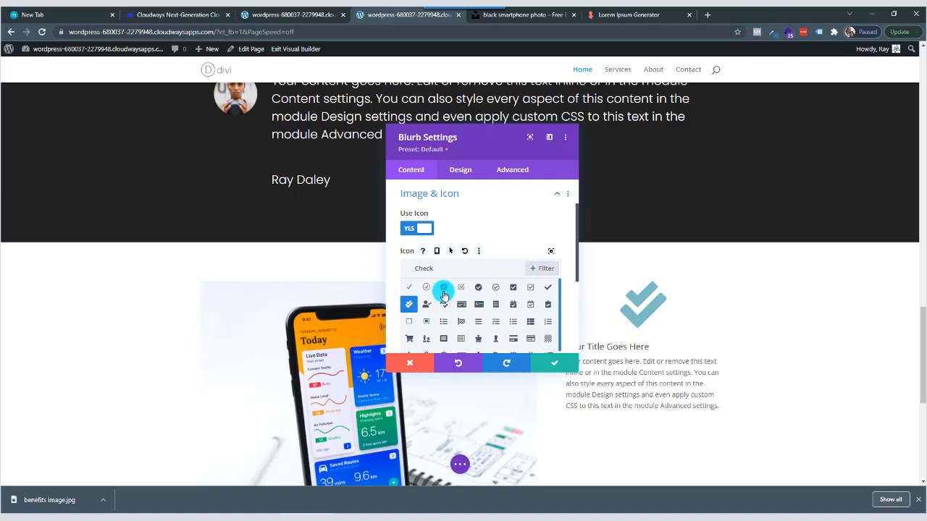
Set the blurb's Image/Icon Placement to Left and move the settings window off the blurb preview.
scroll(443, 297, "down", 3)
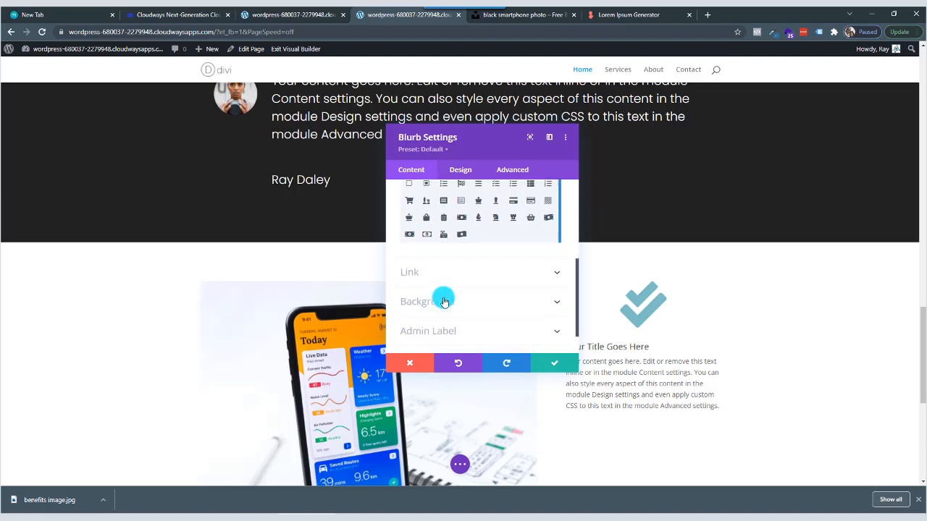
left_click(462, 171)
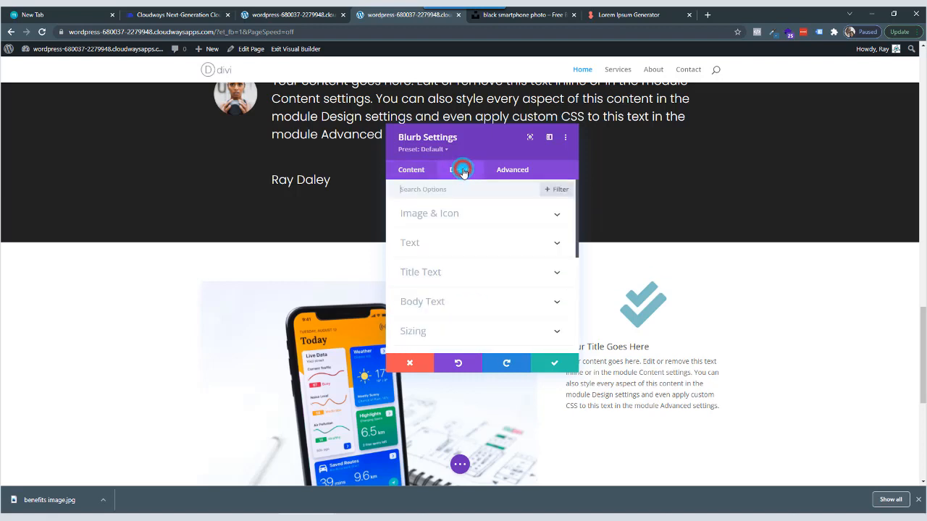
left_click(456, 219)
scroll(449, 261, "down", 3)
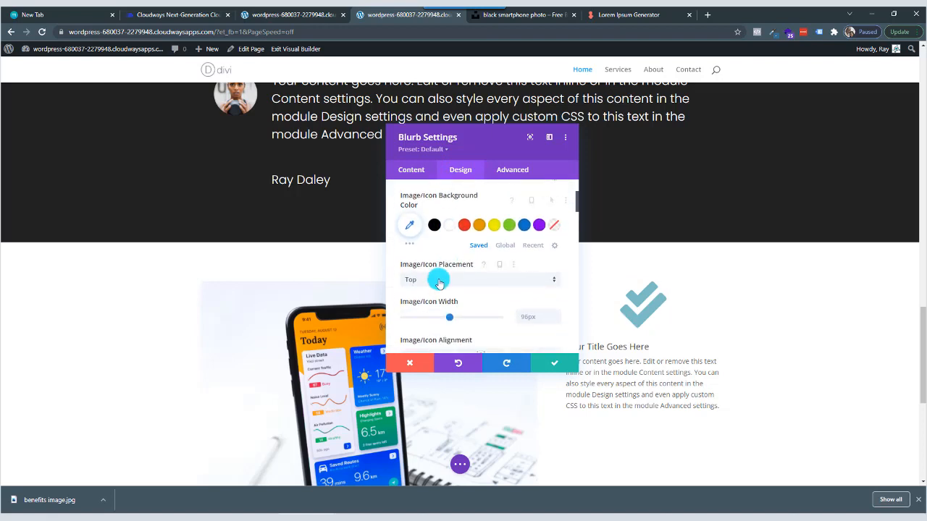
left_click(435, 281)
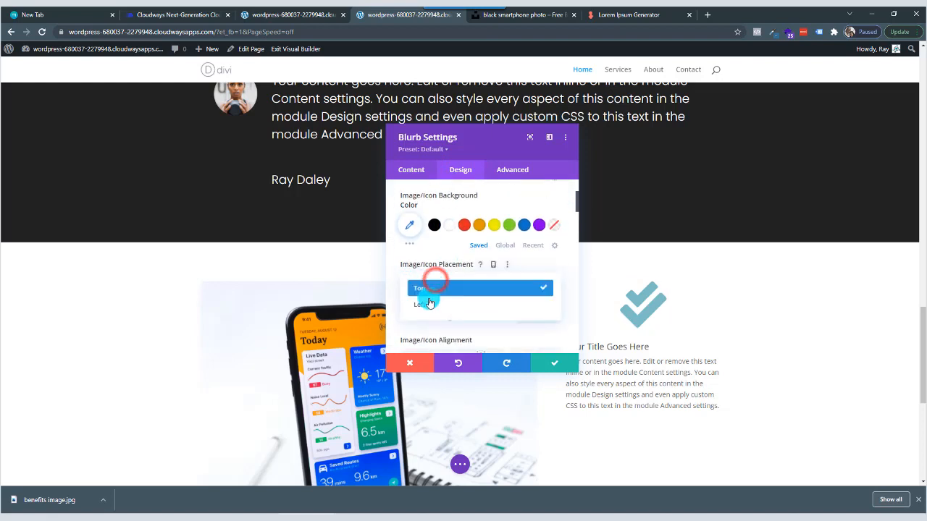
left_click(434, 307)
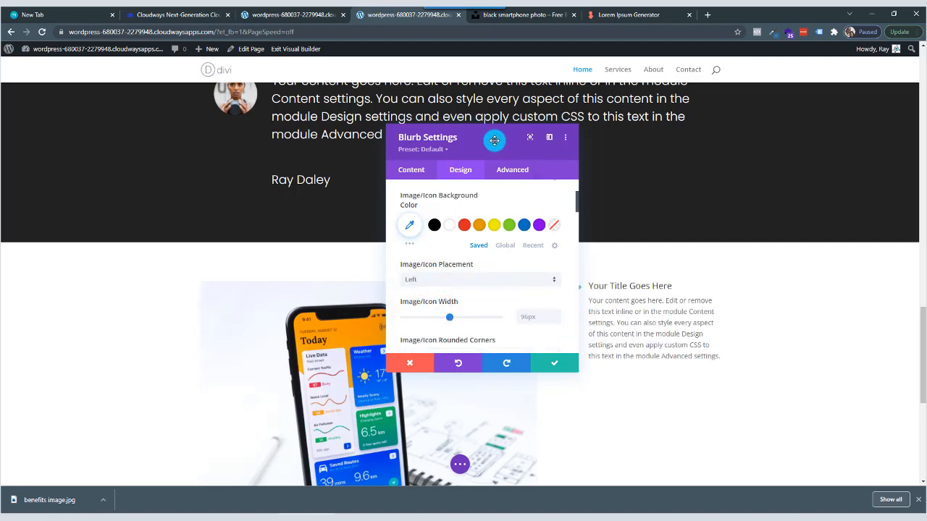
left_click_drag(496, 142, 230, 154)
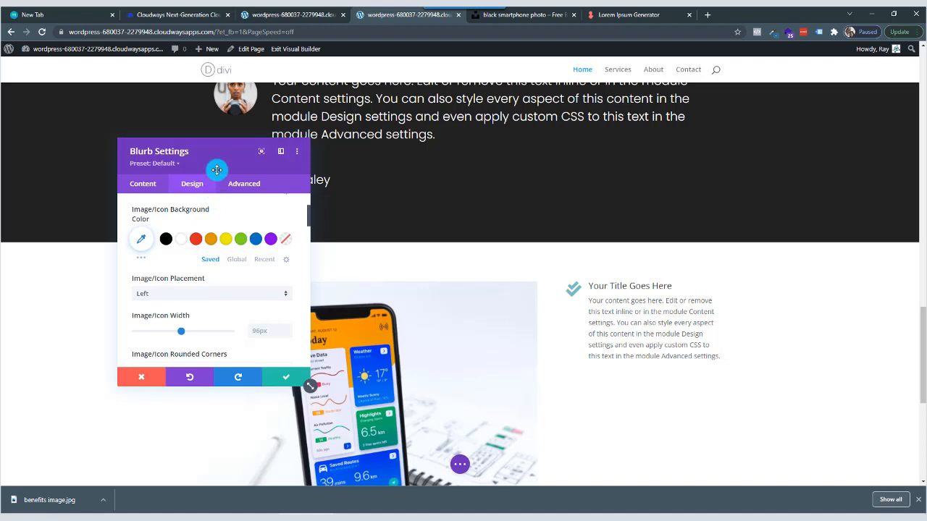
scroll(207, 279, "down", 2)
scroll(207, 281, "up", 4)
scroll(202, 272, "up", 1)
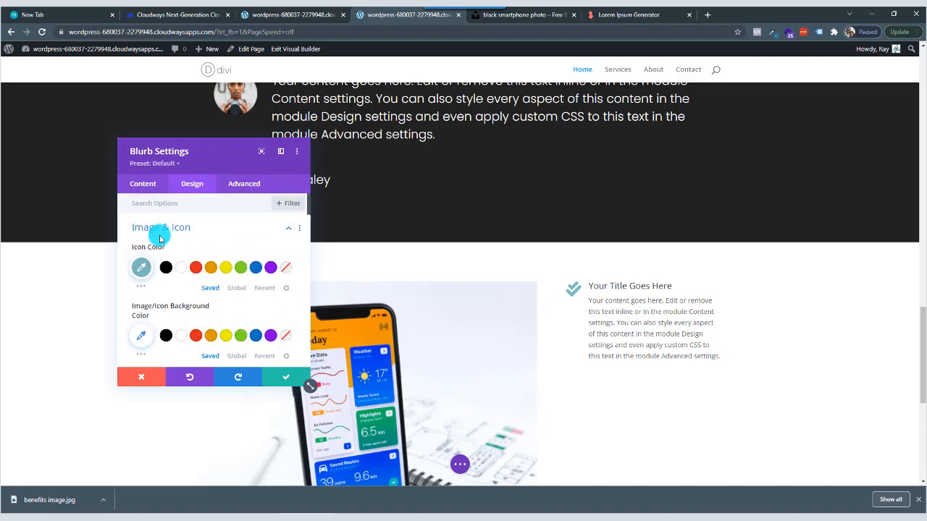
Delete the placeholder body text of the blurb.
left_click(143, 187)
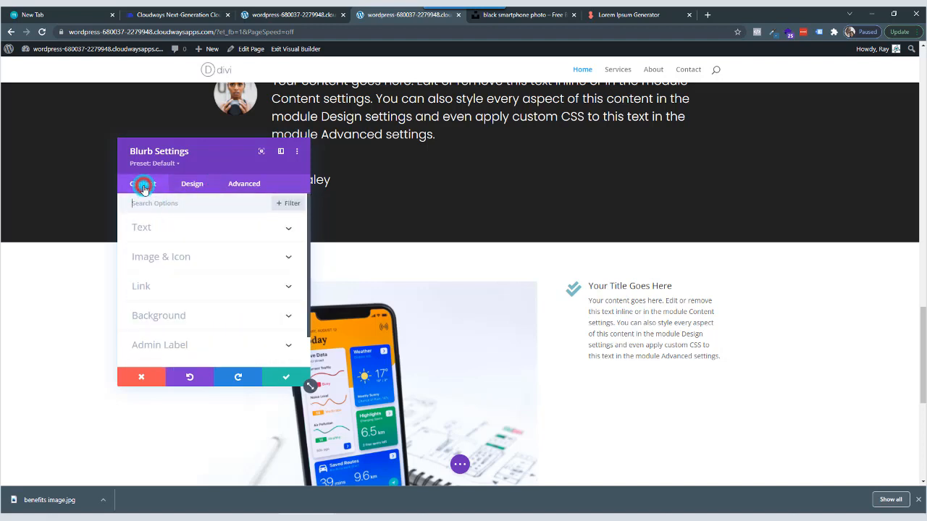
left_click(173, 230)
scroll(199, 288, "down", 2)
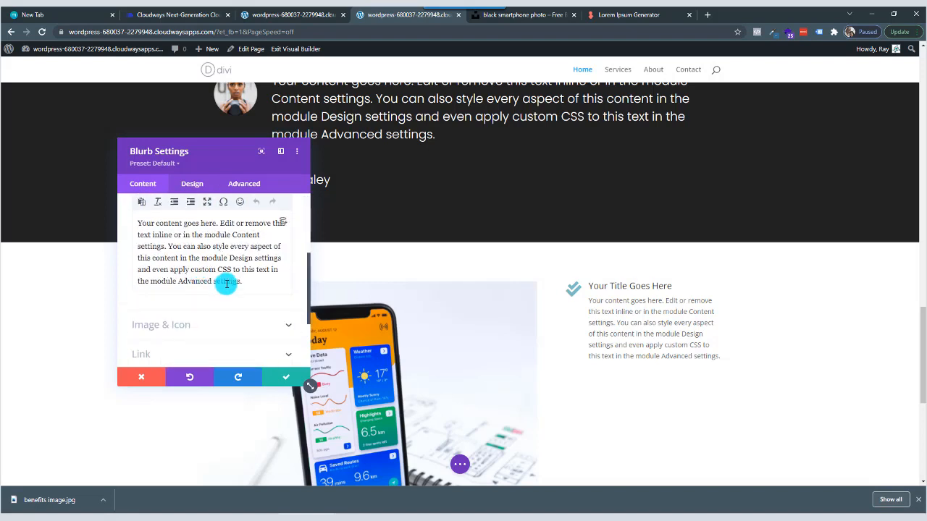
left_click_drag(248, 283, 98, 218)
key("BackSpace")
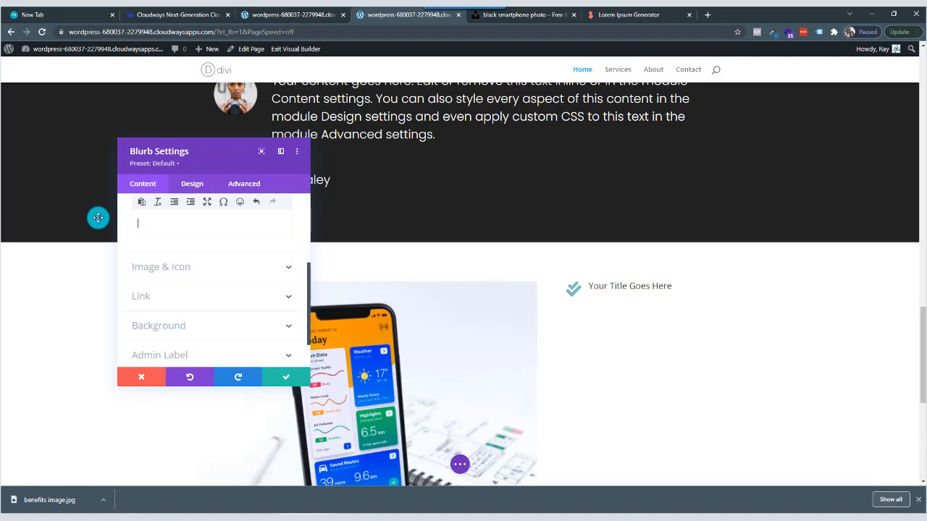
Select the blurb's placeholder title and copy "Generate Lorem Ipsum" from the heading on the Lorem Ipsum Generator page.
scroll(172, 267, "up", 3)
left_click_drag(214, 263, 108, 263)
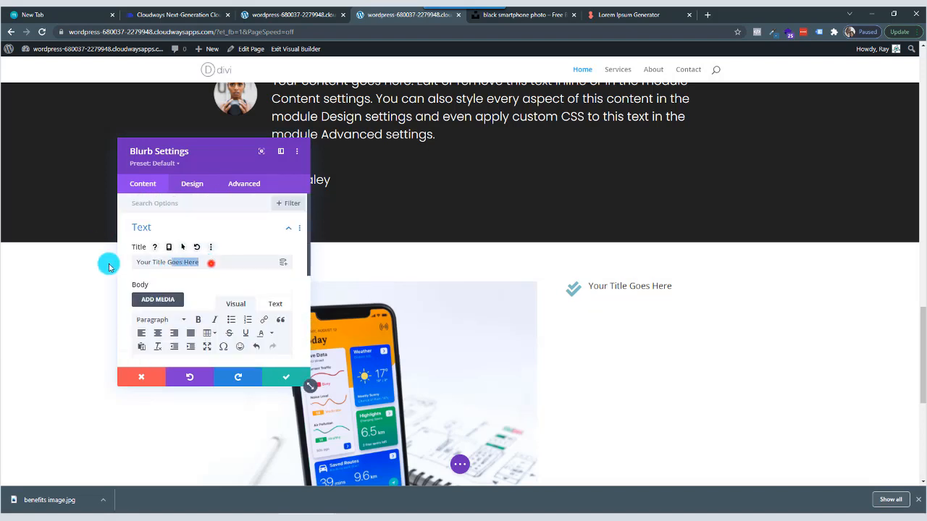
left_click(644, 14)
left_click(399, 174)
scroll(383, 234, "up", 2)
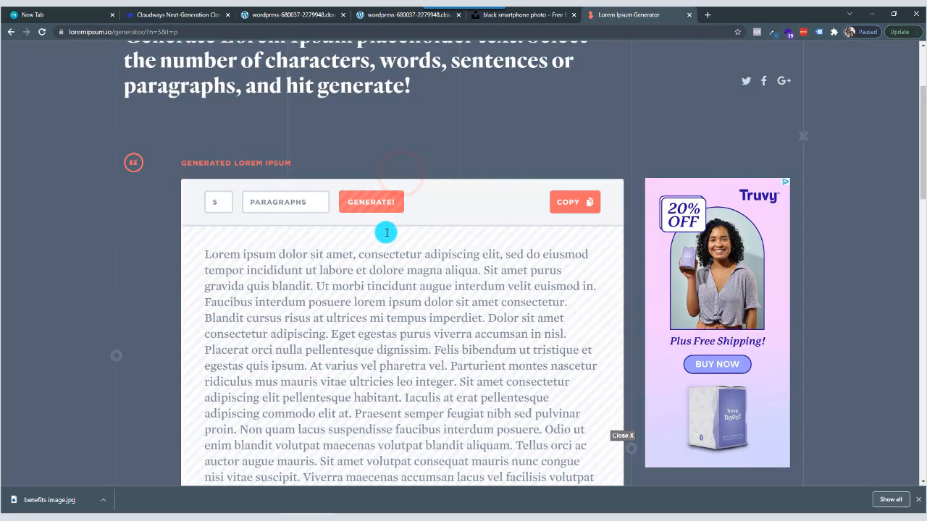
scroll(386, 239, "up", 1)
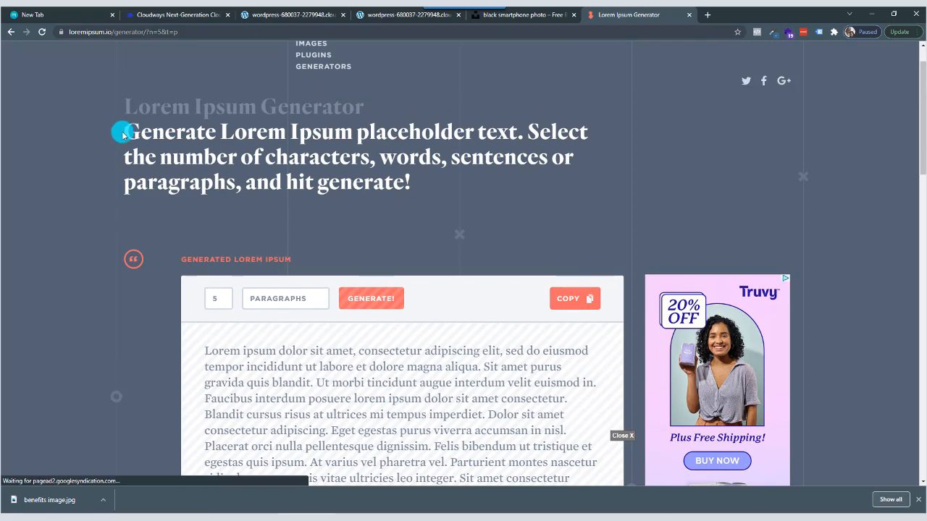
left_click_drag(123, 135, 355, 131)
right_click(341, 134)
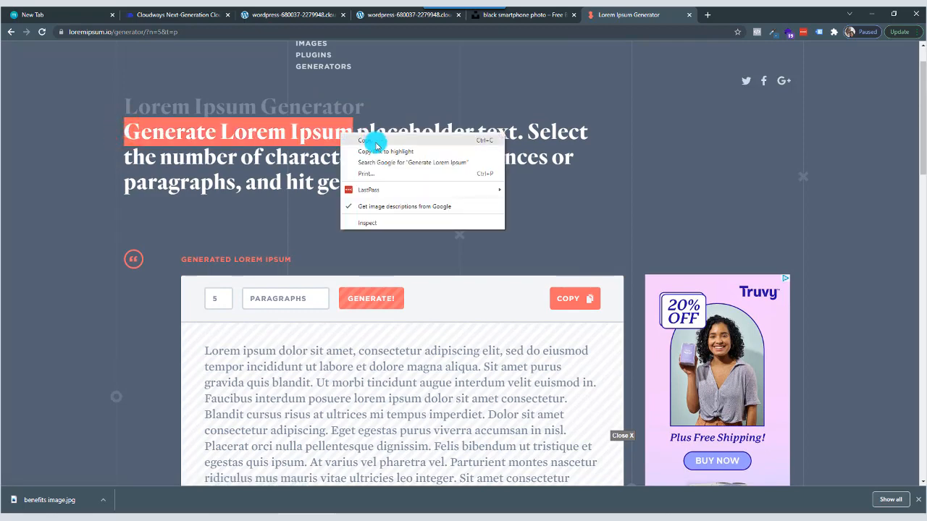
left_click(378, 144)
Return to the Divi page being edited and replace the blurb's placeholder title with the copied "Generate Lorem Ipsum".
left_click(325, 14)
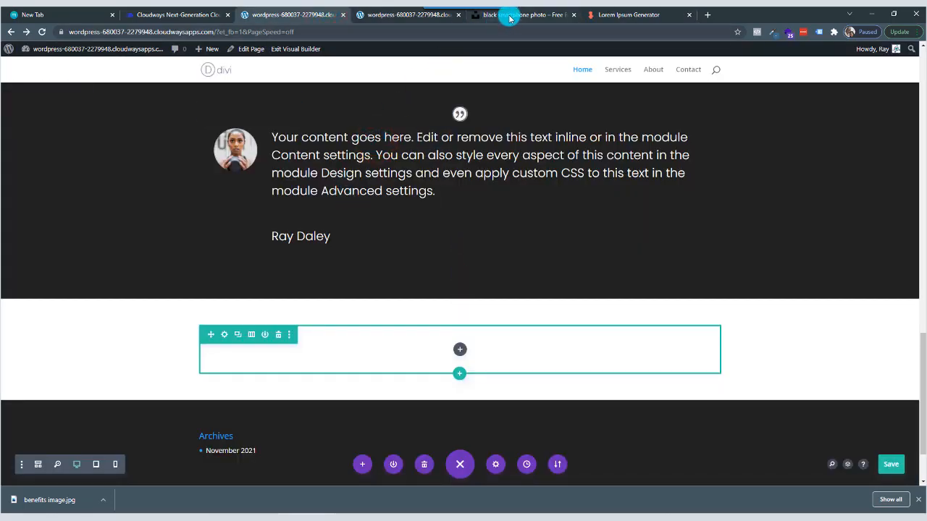
left_click(414, 20)
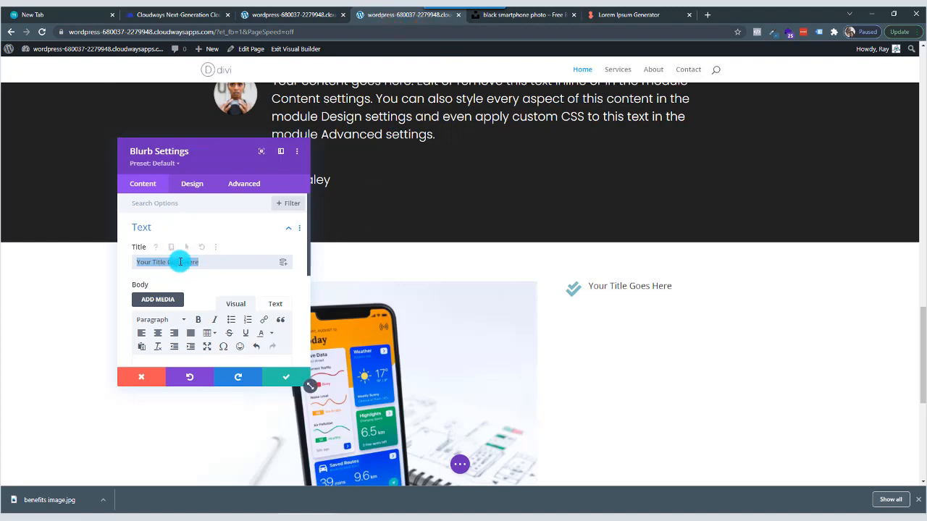
right_click(180, 262)
left_click(211, 300)
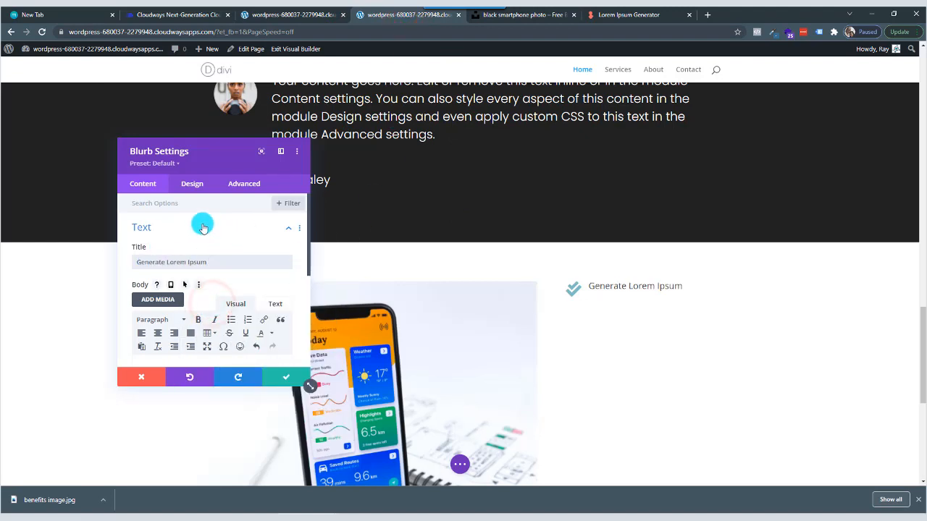
Set the blurb's title font to Poppins with a Bold weight.
left_click(193, 184)
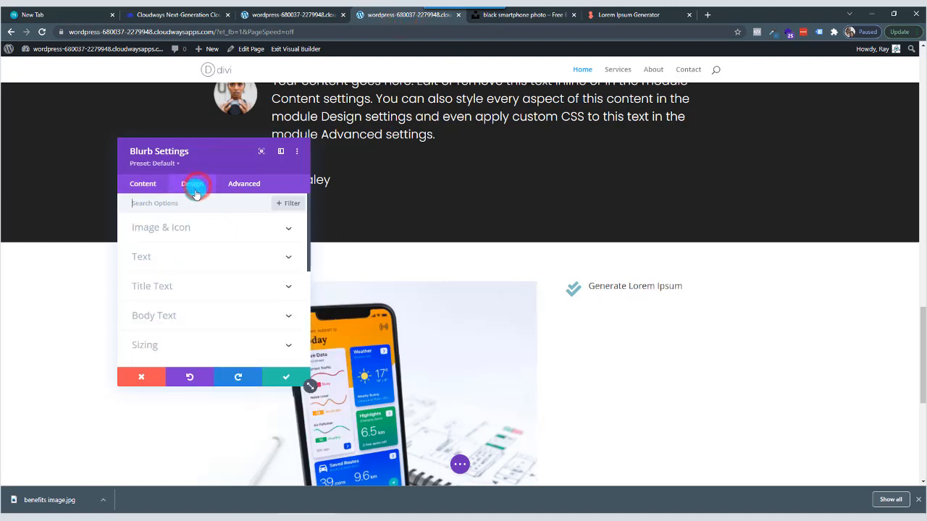
left_click(184, 296)
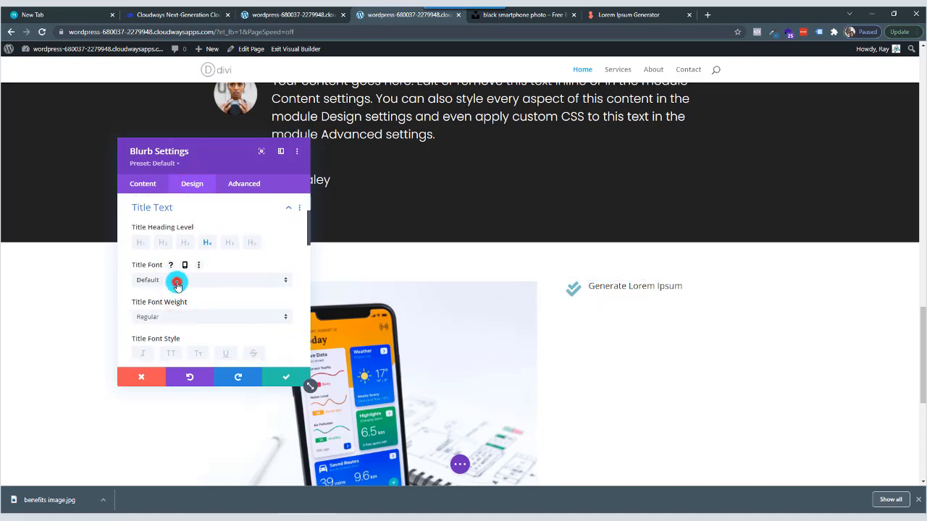
left_click(176, 282)
type("popp")
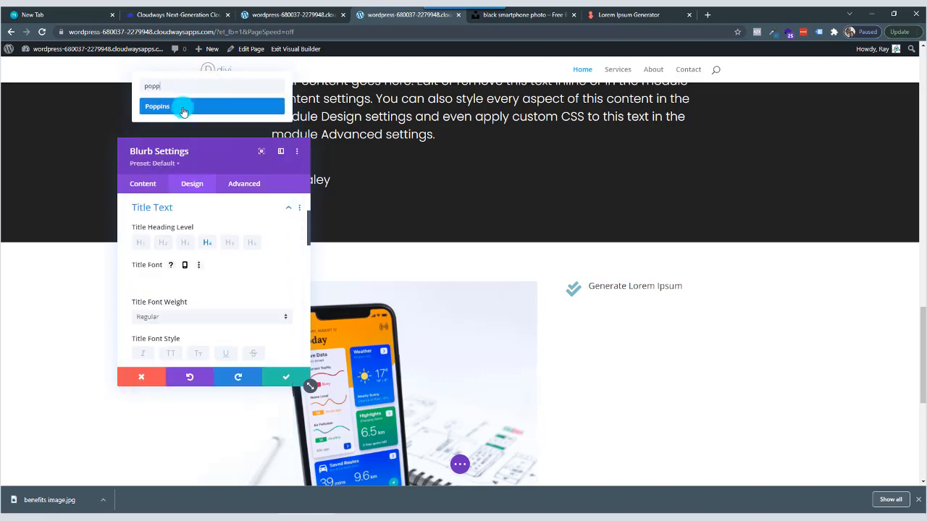
left_click(181, 107)
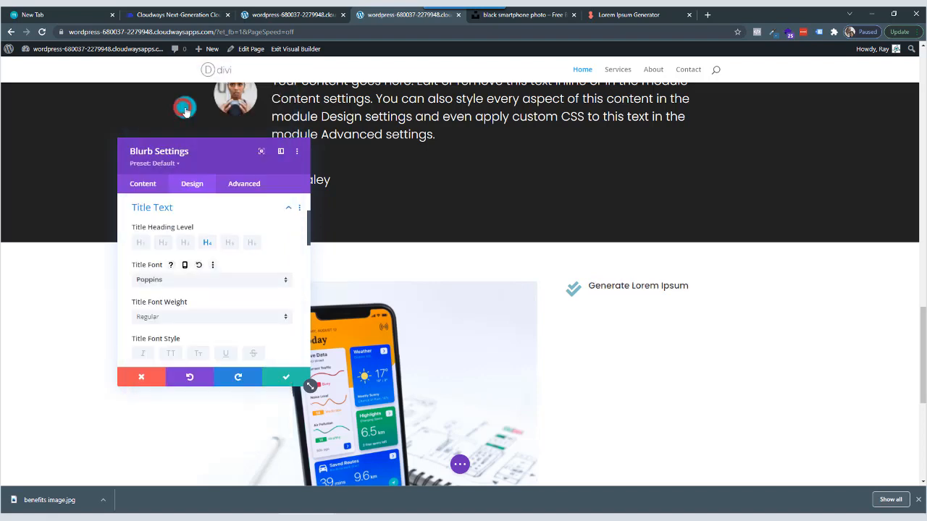
left_click(188, 318)
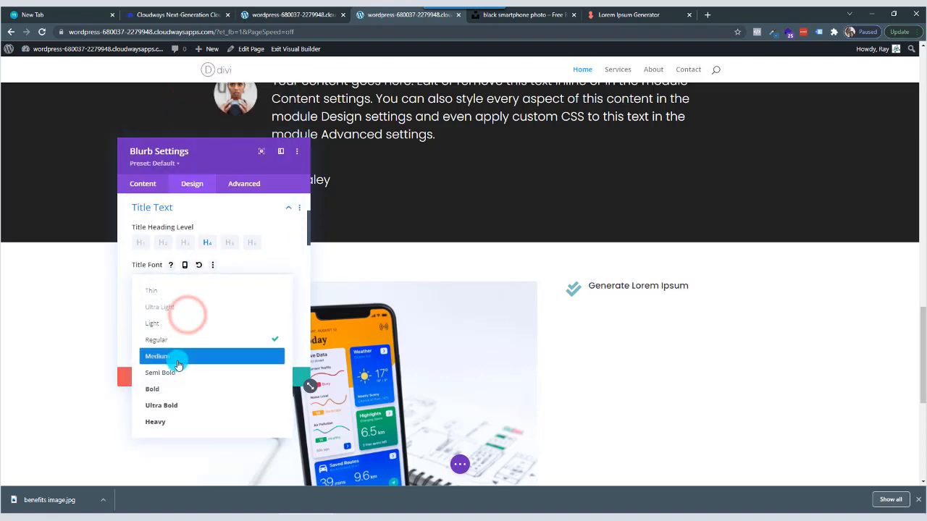
left_click(174, 388)
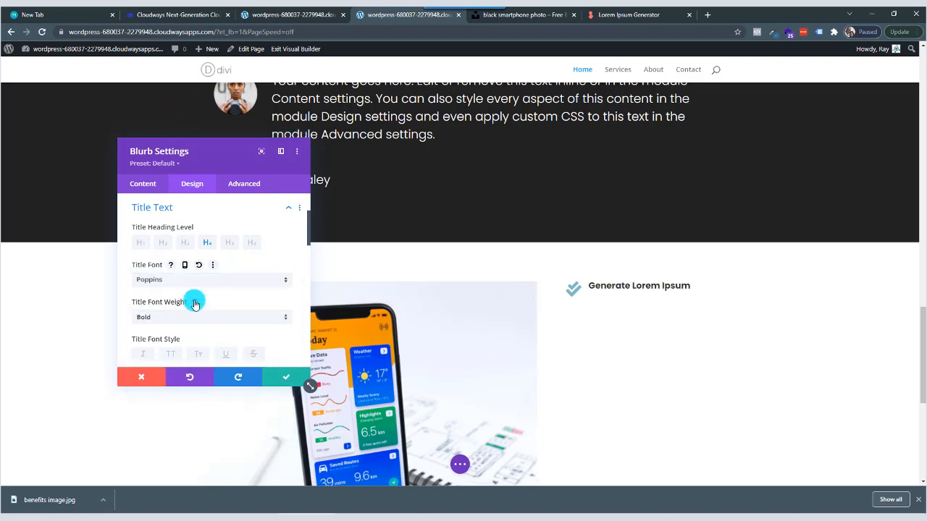
Copy the opening sentence "Lorem ipsum dolor sit amet… dolore magna aliqua" from the generated text on the Lorem Ipsum Generator page.
scroll(191, 299, "down", 3)
scroll(192, 307, "down", 5)
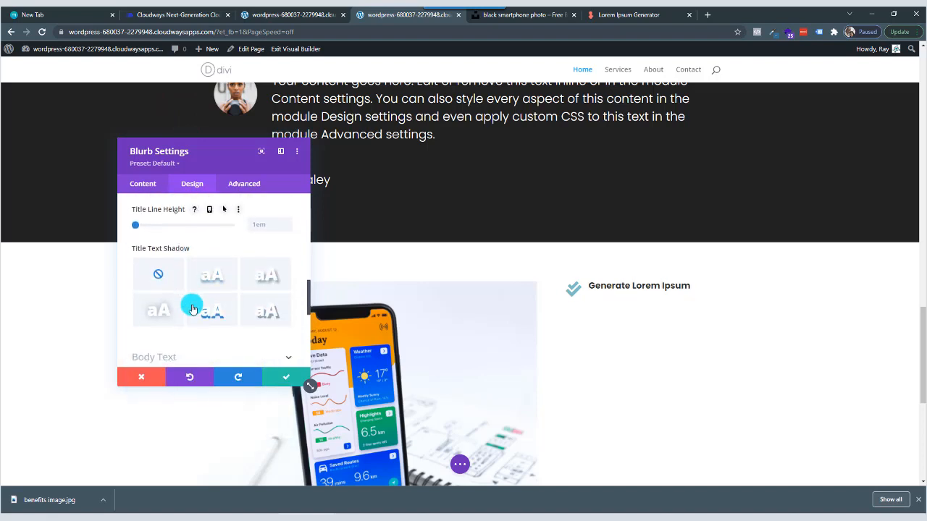
scroll(193, 308, "down", 1)
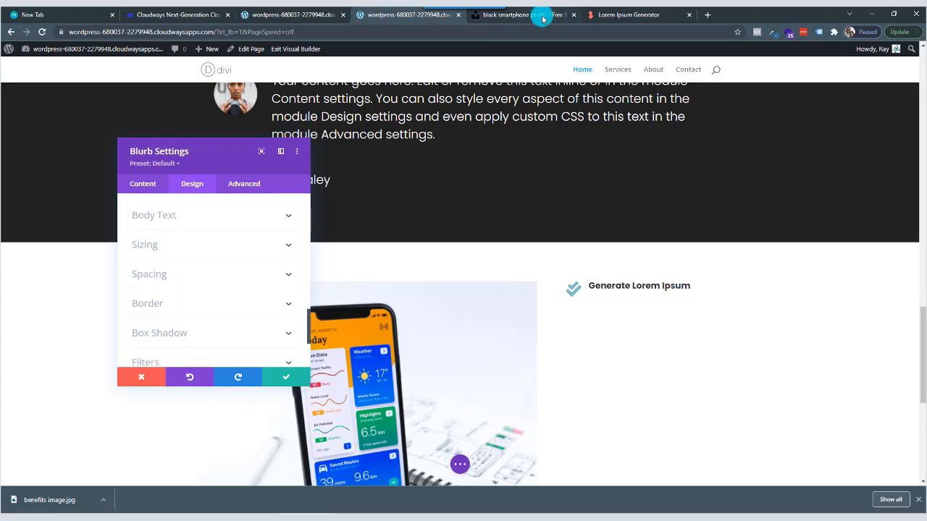
left_click(620, 15)
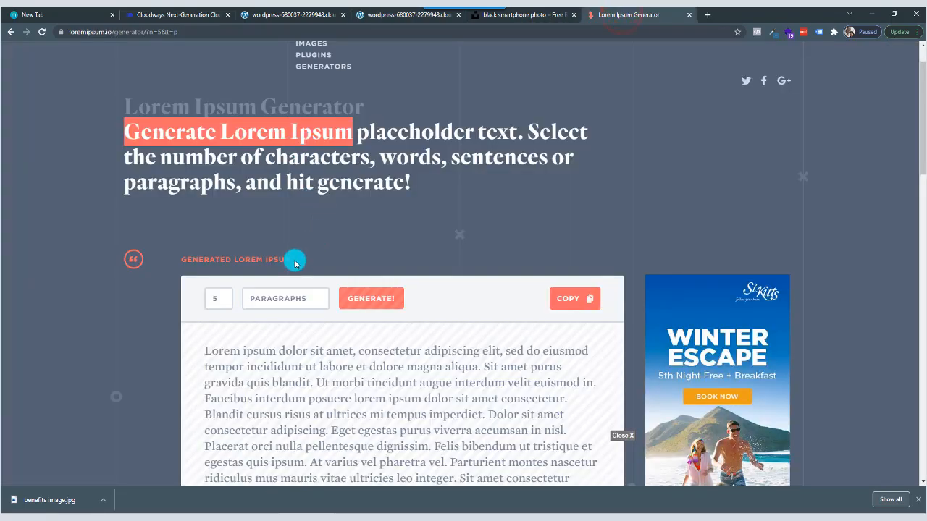
scroll(243, 302, "down", 2)
left_click_drag(205, 256, 460, 263)
right_click(456, 265)
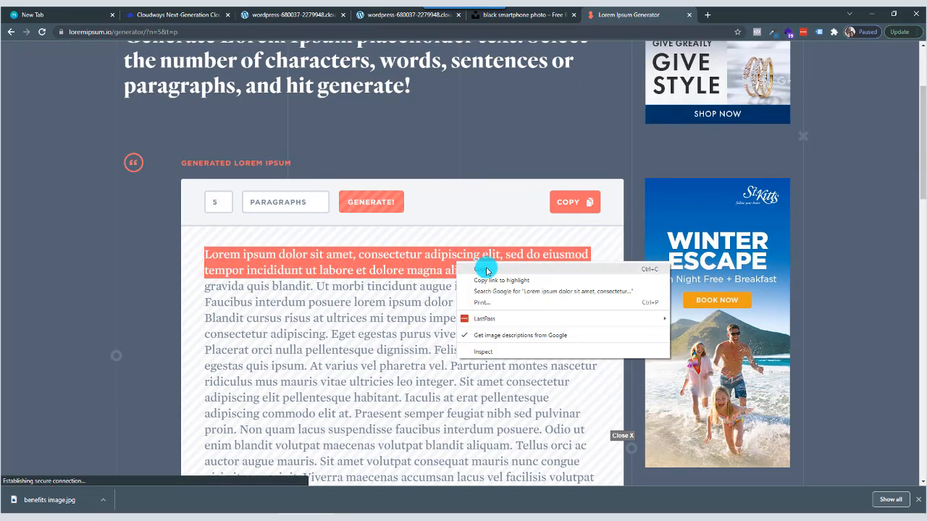
left_click(481, 269)
Paste the copied sentence into the blurb's body and trim it to "Lorem ipsum dolor sit amet, consectetur adipiscing elit,".
left_click(401, 16)
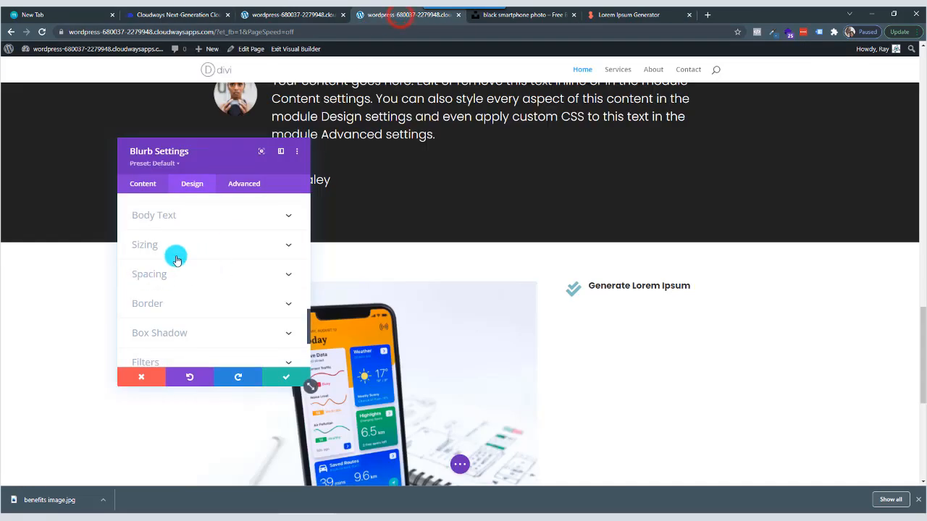
left_click(181, 215)
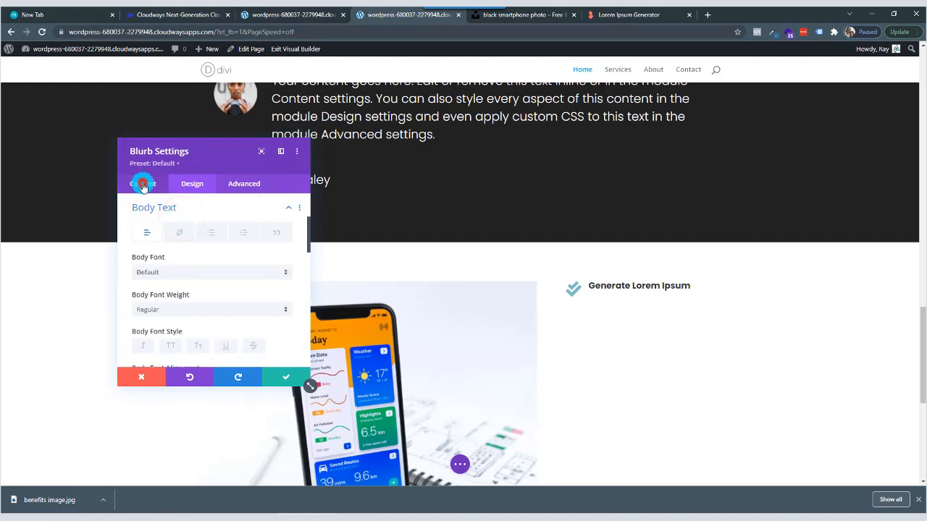
left_click(141, 183)
left_click(180, 229)
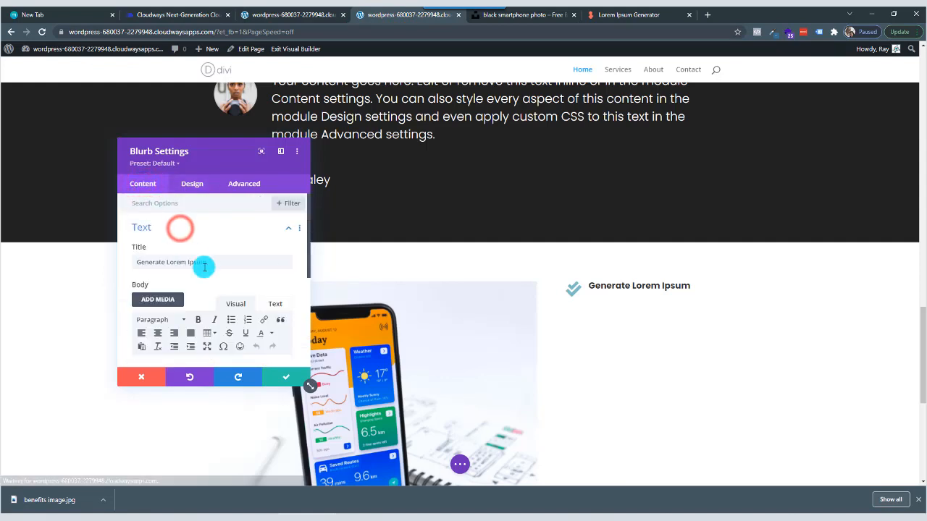
scroll(202, 265, "down", 3)
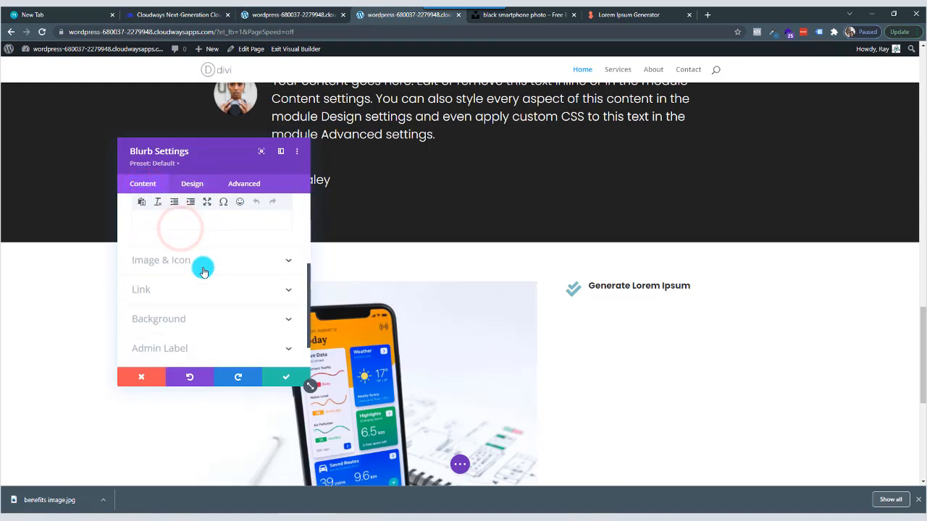
right_click(168, 223)
left_click(203, 296)
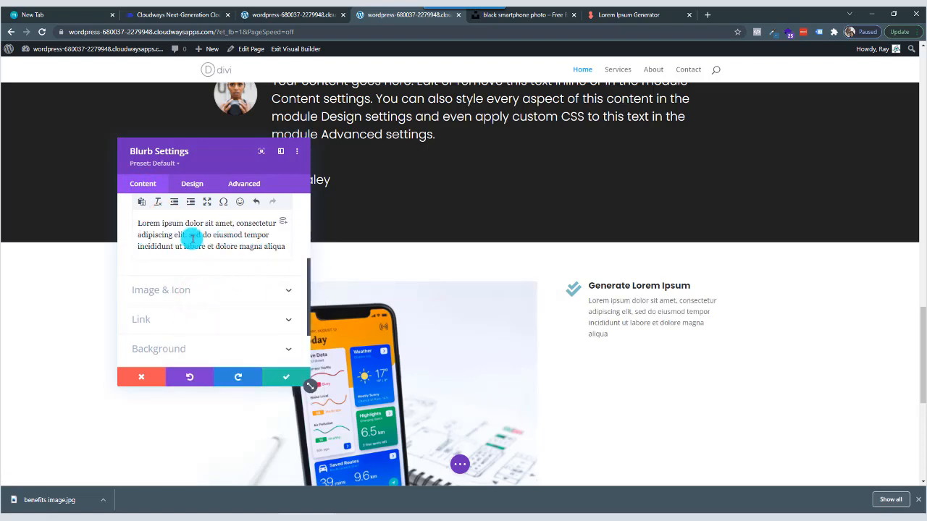
left_click_drag(188, 235, 284, 259)
key("BackSpace")
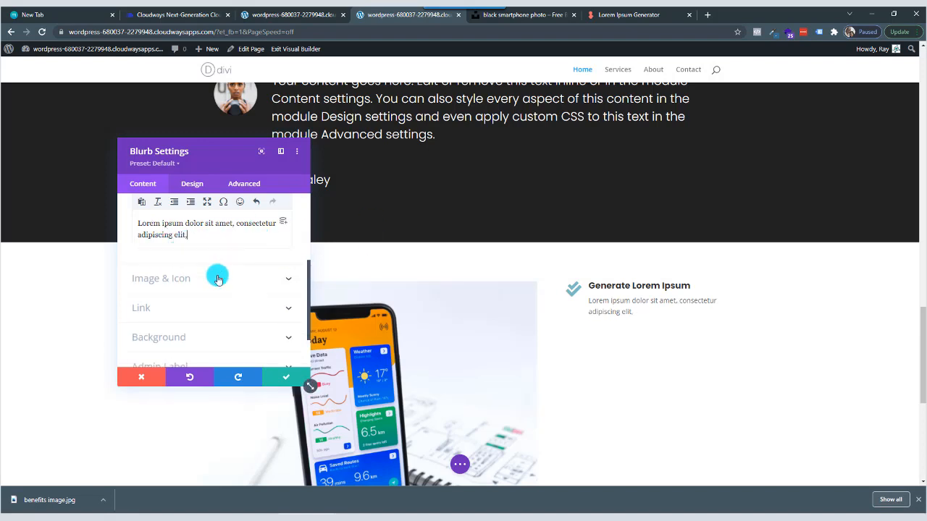
Style the blurb's body text with the Poppins font, Light weight and a 16px text size.
left_click(191, 186)
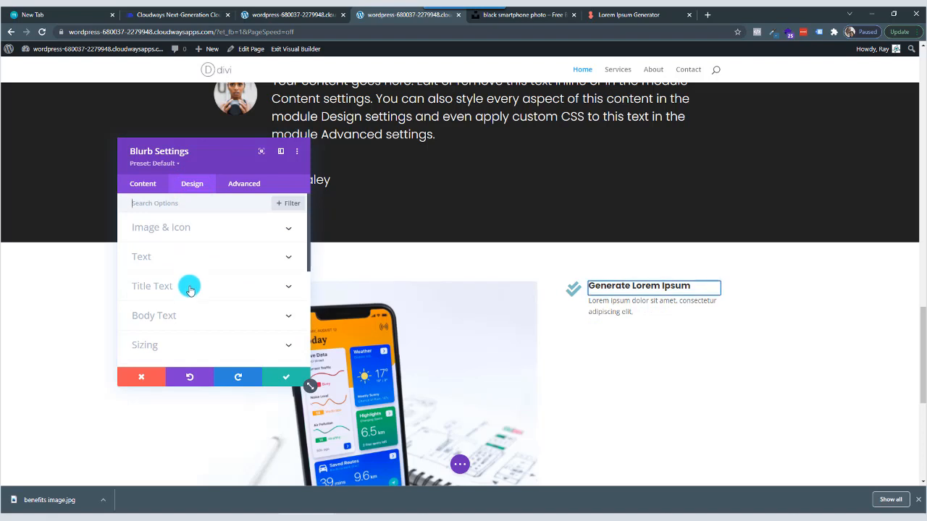
left_click(186, 316)
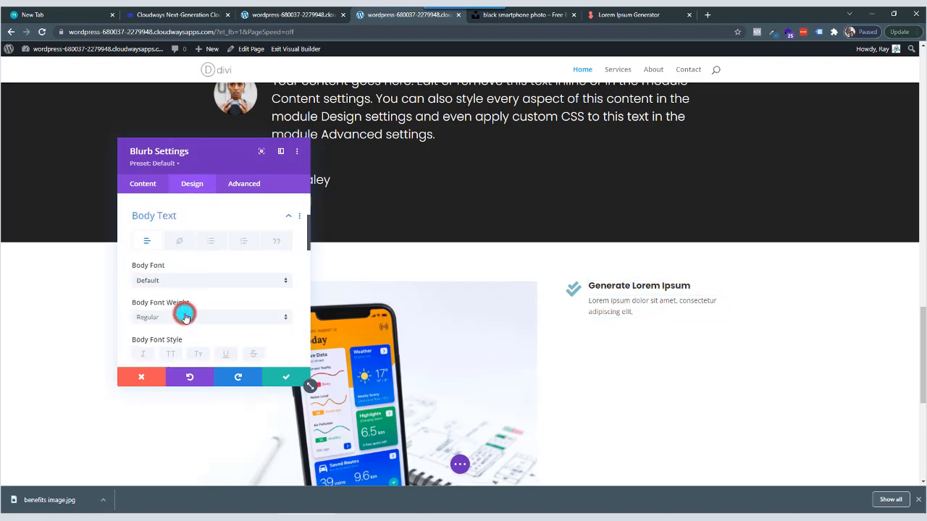
left_click(195, 268)
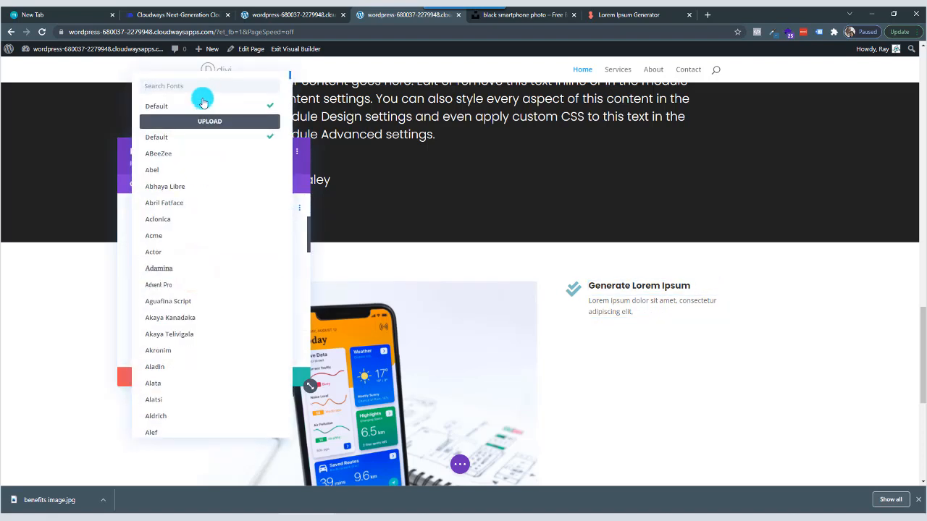
type("pop")
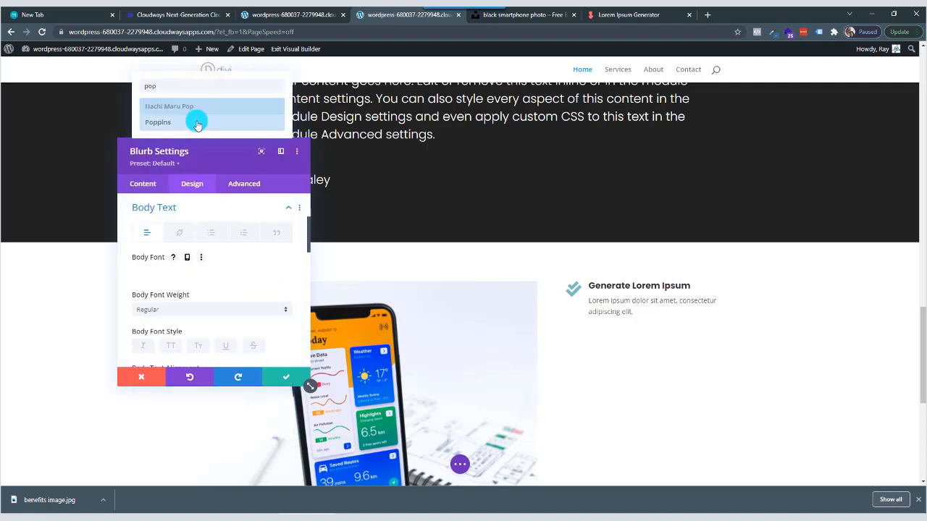
left_click(196, 125)
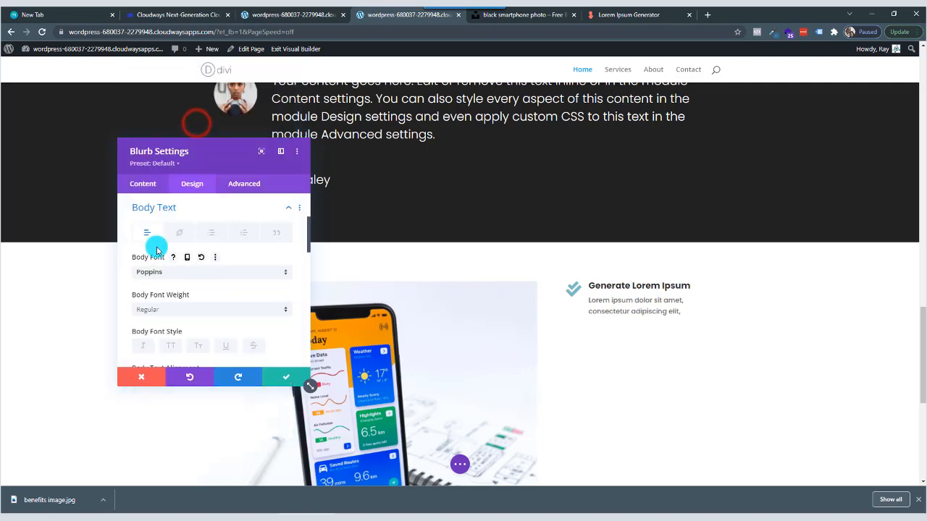
left_click(184, 312)
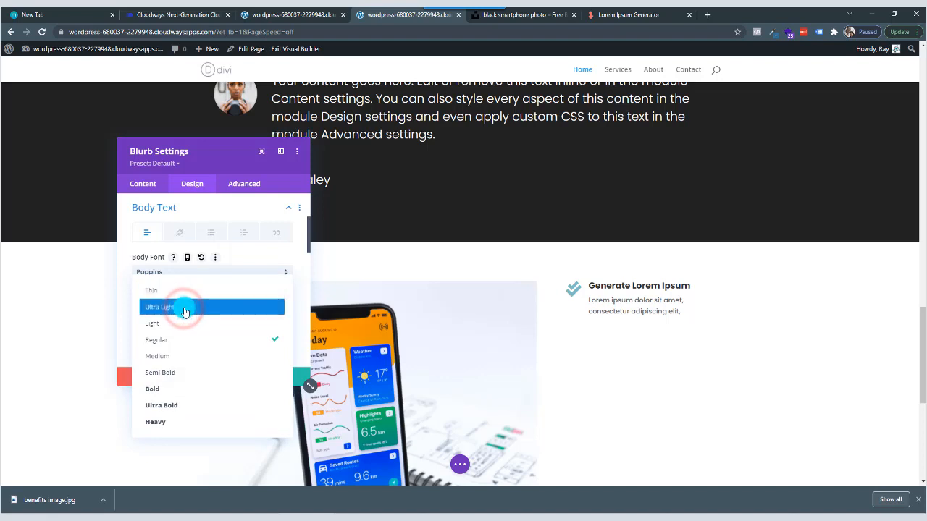
left_click(186, 326)
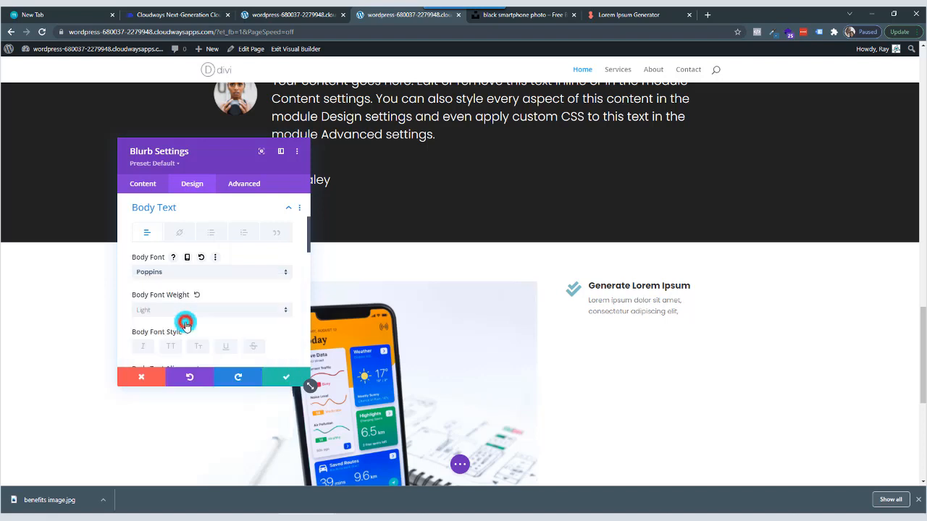
scroll(235, 307, "down", 3)
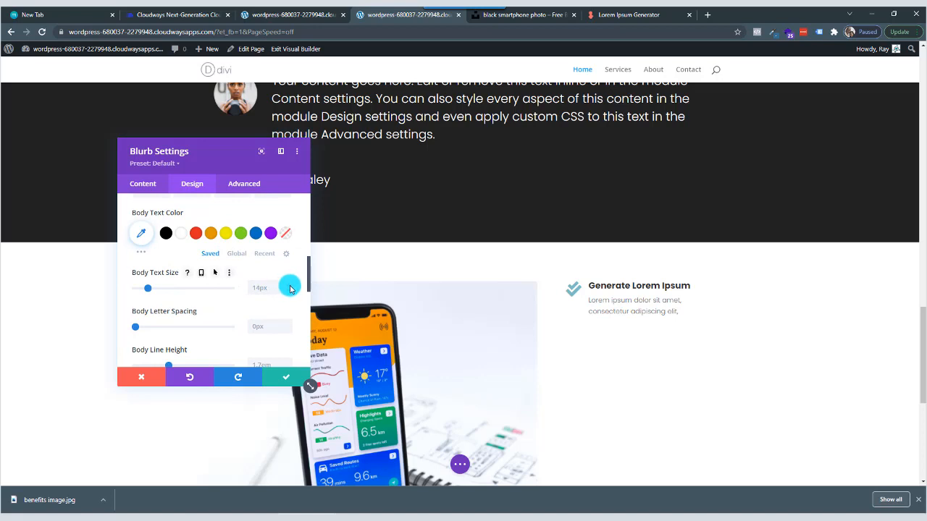
left_click(289, 286)
left_click(289, 286)
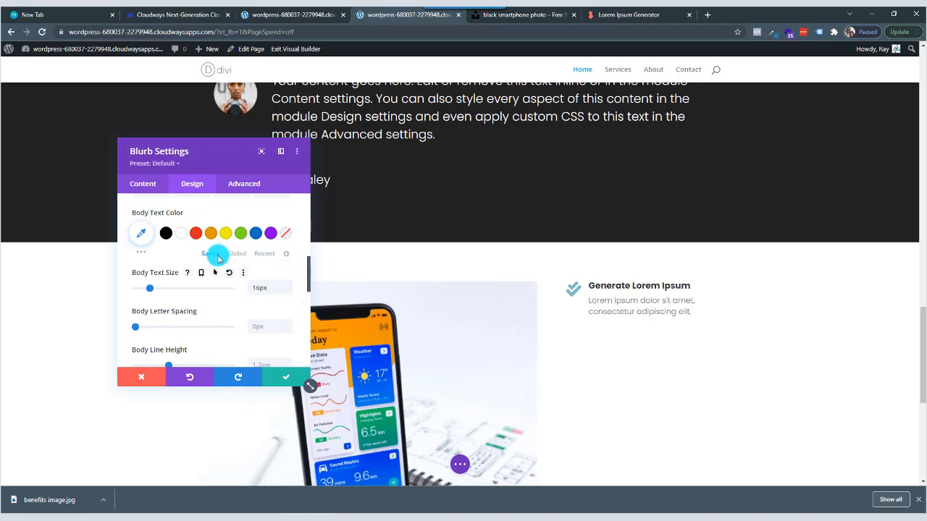
Set the blurb's title text size to 20px.
scroll(219, 262, "up", 4)
scroll(219, 262, "up", 1)
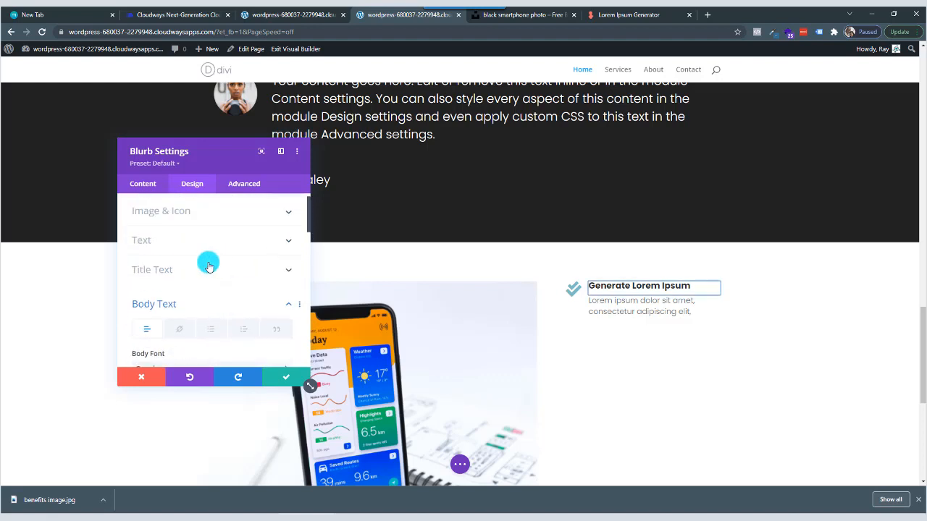
left_click(197, 267)
scroll(265, 301, "down", 5)
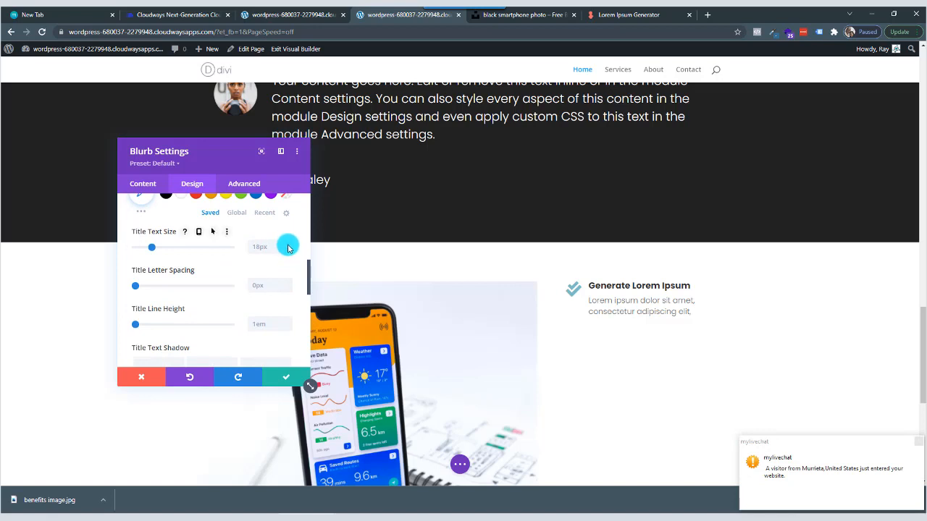
left_click(288, 246)
left_click(288, 246)
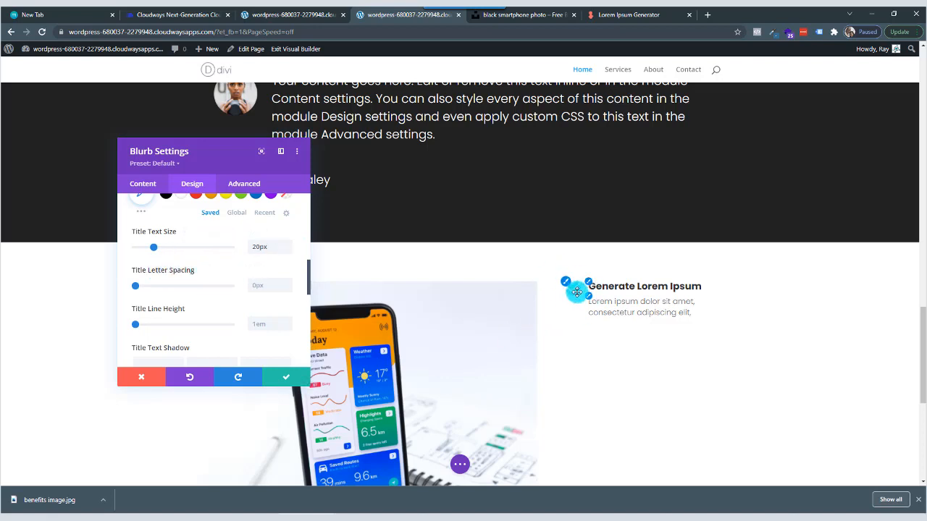
Change the blurb's check-mark icon color to blue and save the blurb settings.
scroll(166, 274, "up", 5)
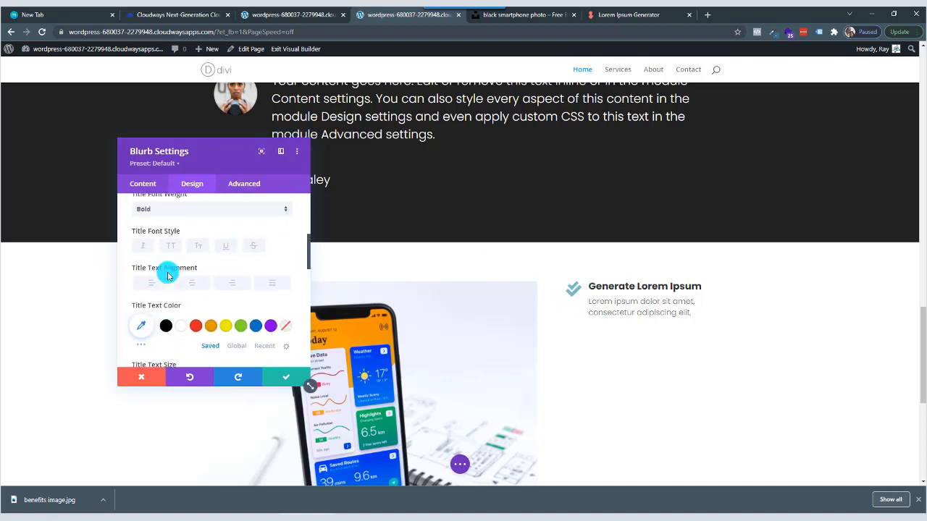
scroll(167, 276, "up", 1)
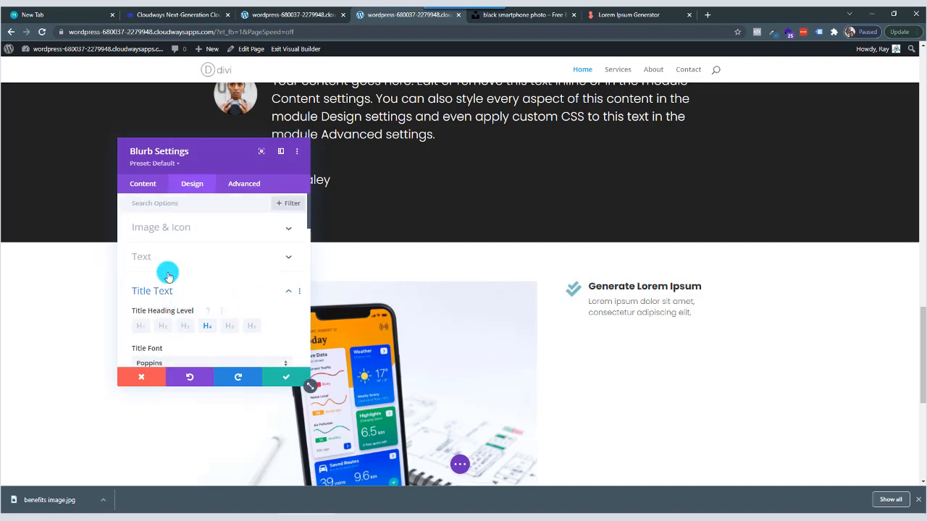
left_click(194, 230)
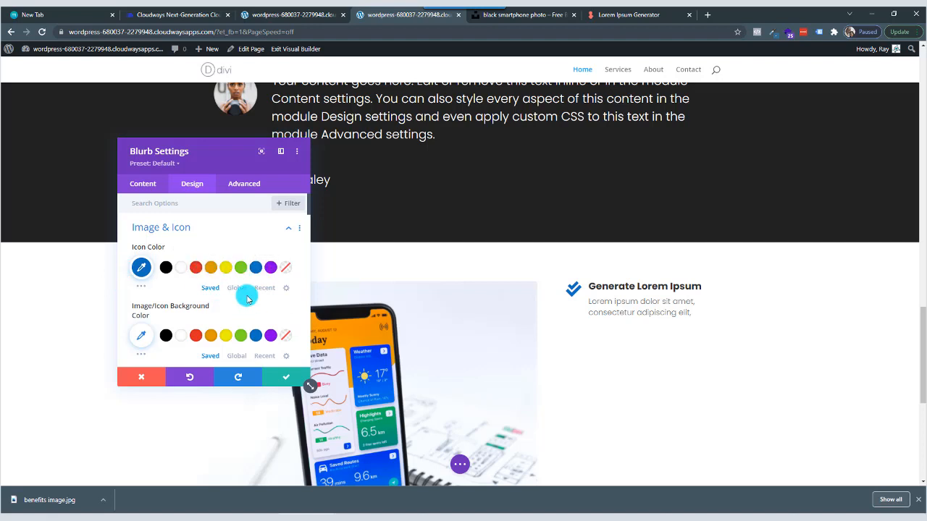
left_click(285, 380)
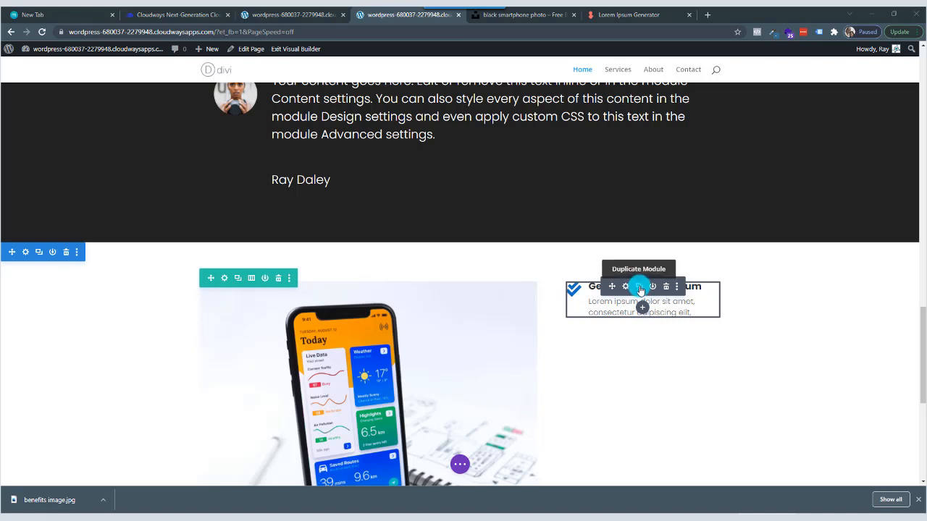
Duplicate the check-mark blurb until six copies are stacked beside the smartphone image.
left_click(639, 287)
left_click(639, 287)
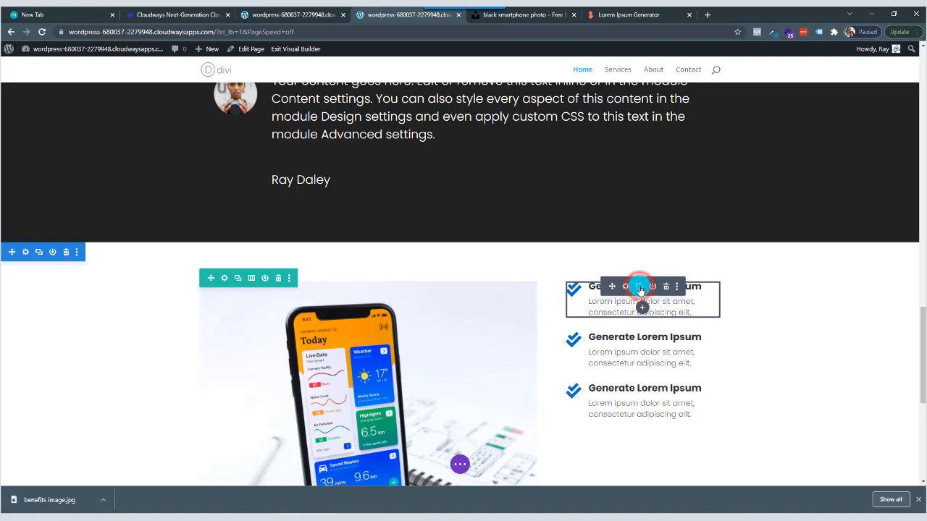
left_click(639, 288)
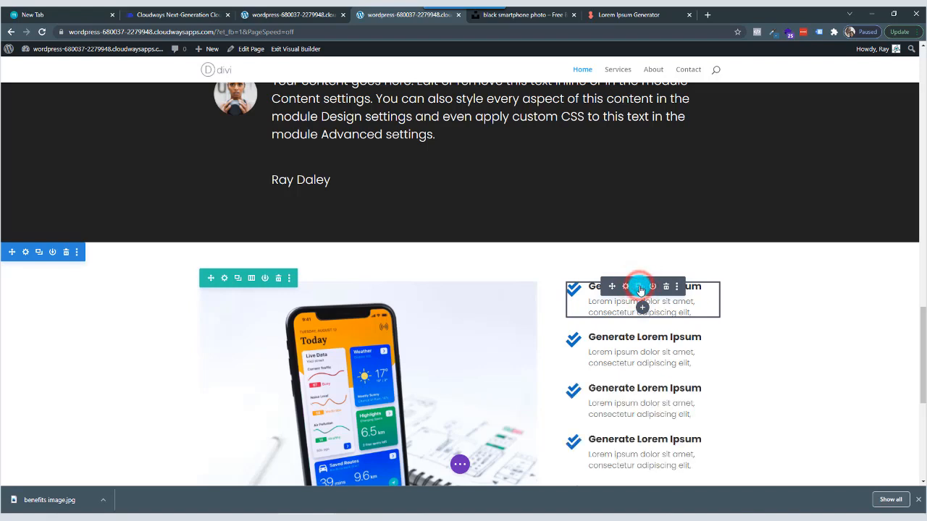
left_click(640, 287)
scroll(664, 355, "down", 2)
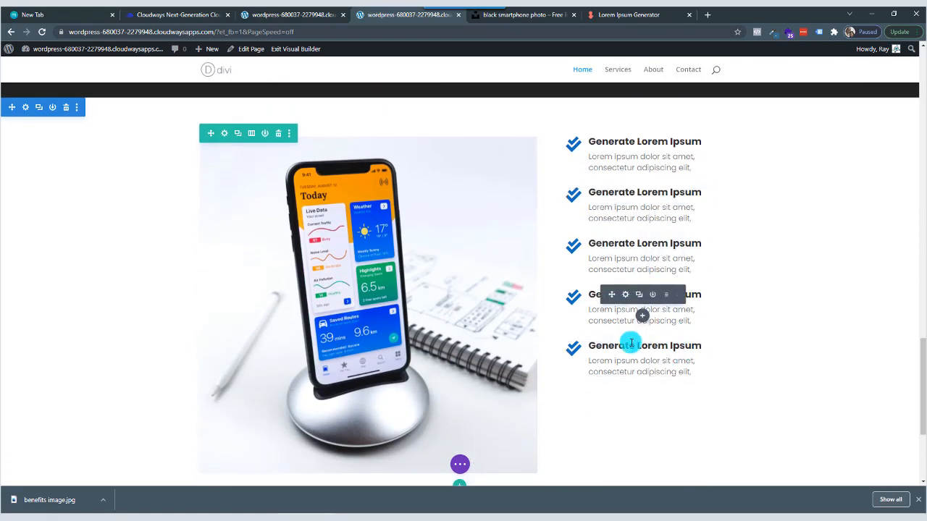
left_click(639, 347)
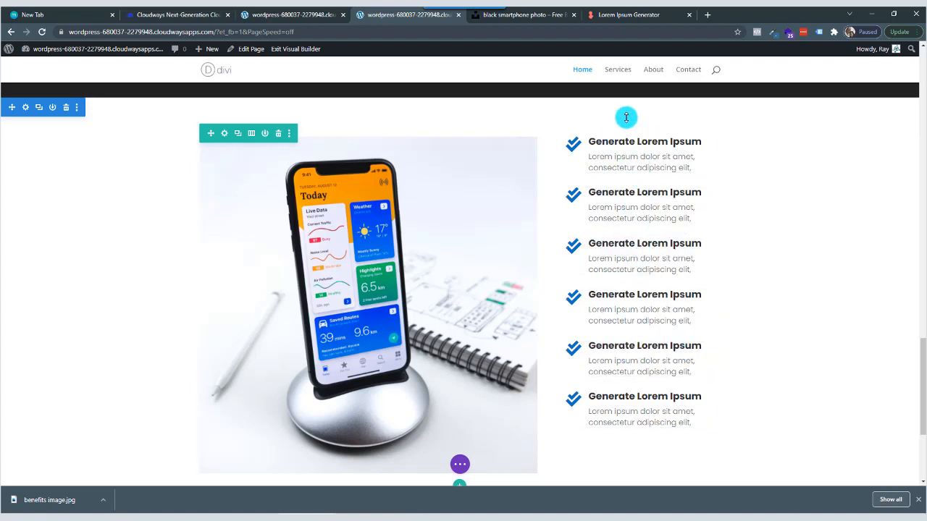
Insert a Text module in the blurb column and move it above the first check-mark blurb.
left_click(644, 165)
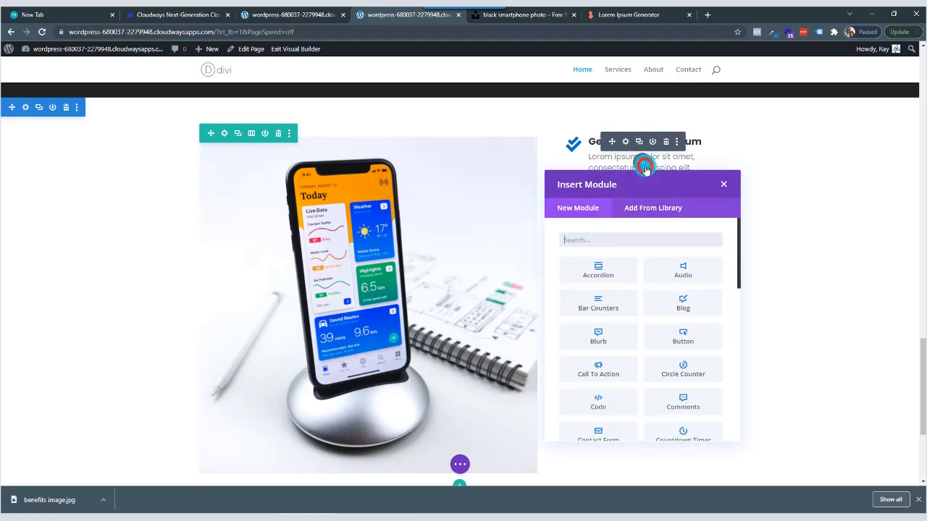
left_click(608, 237)
type("tes")
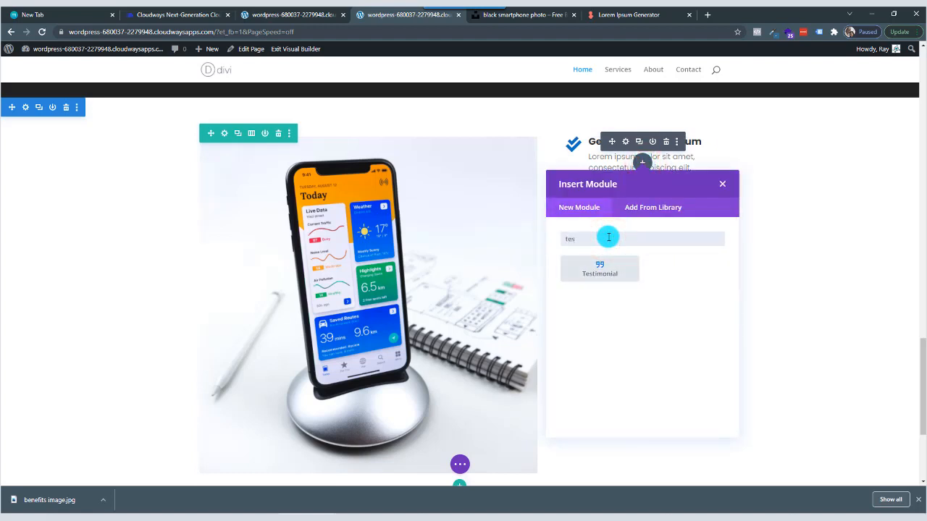
type("xt")
key("Return")
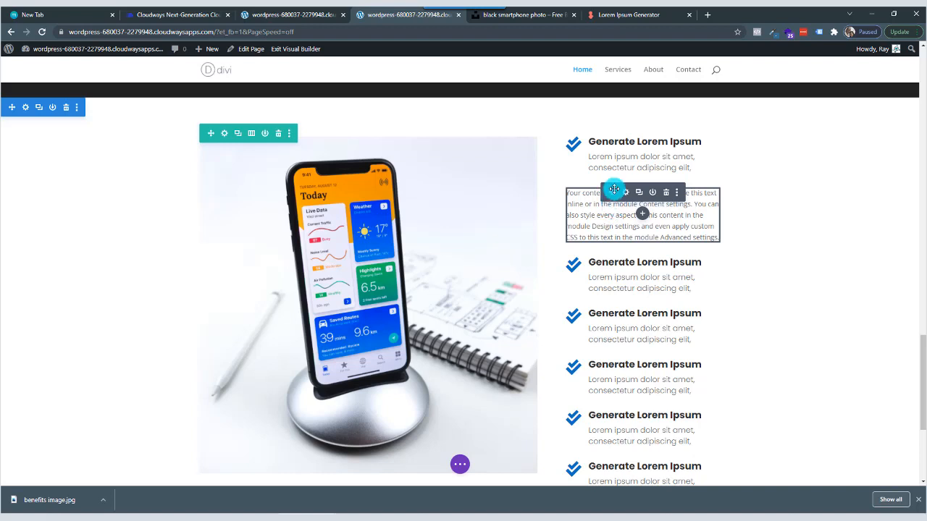
left_click_drag(613, 192, 610, 136)
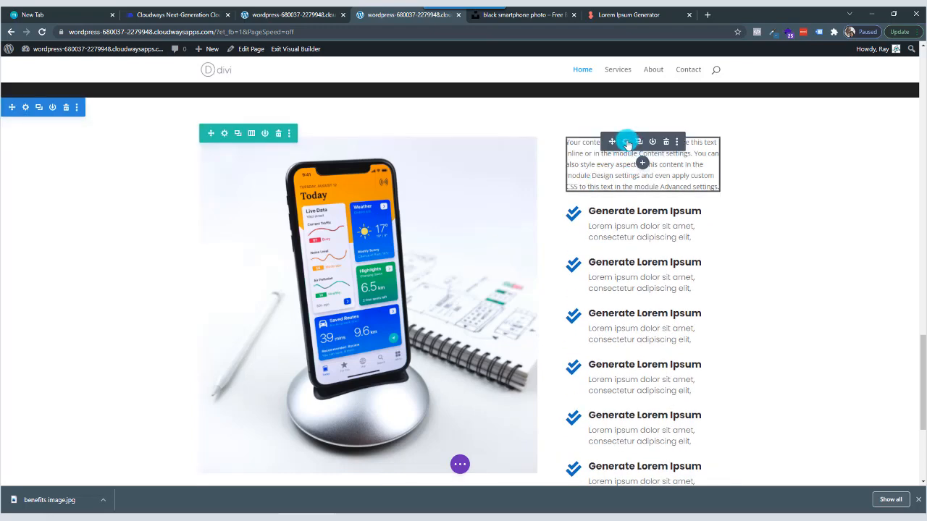
Open the new text module's settings, and copy "Generate Lorem Ipsum" from the heading of the Lorem Ipsum Generator page.
left_click(627, 143)
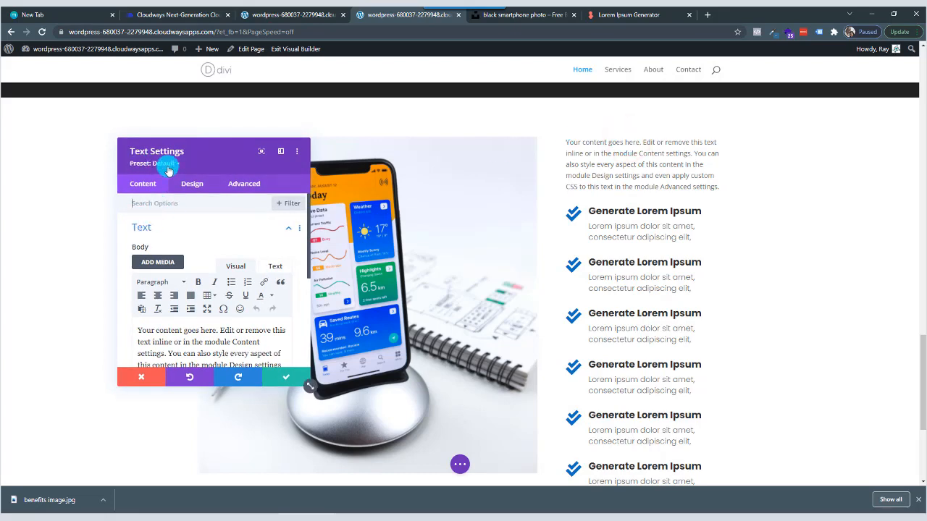
scroll(232, 319, "down", 1)
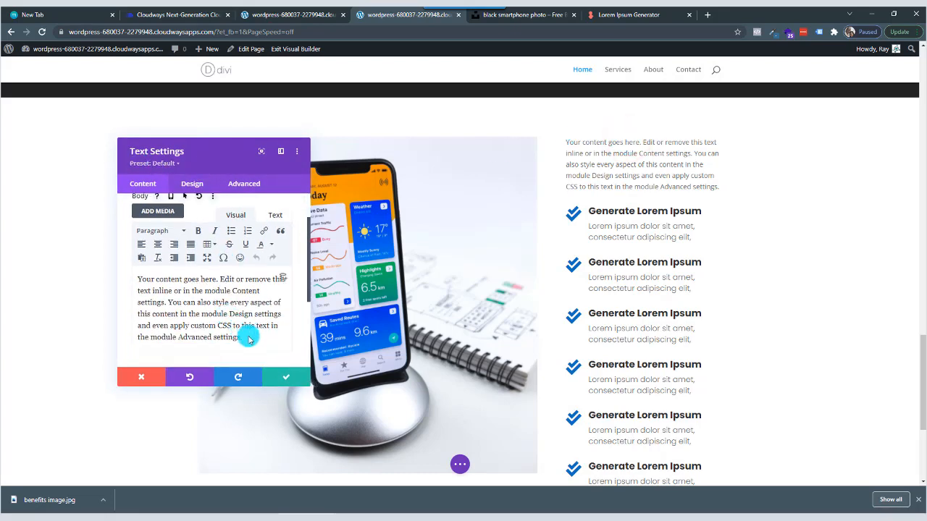
scroll(248, 339, "down", 1)
left_click(616, 15)
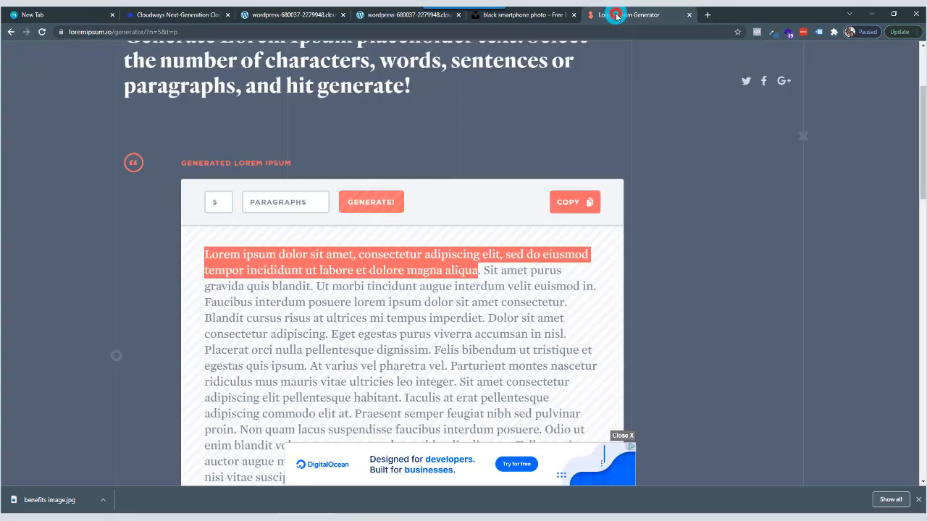
scroll(312, 116, "up", 2)
left_click(167, 145)
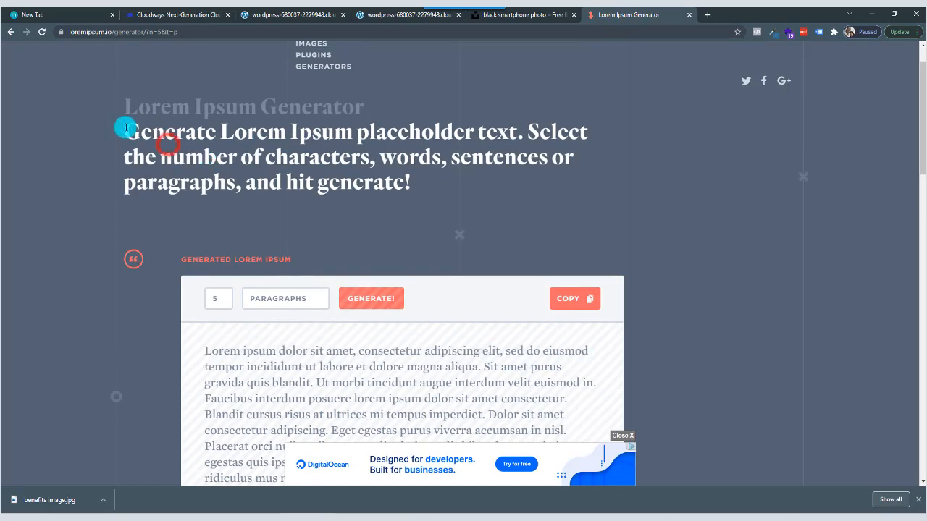
left_click_drag(125, 129, 354, 135)
right_click(334, 134)
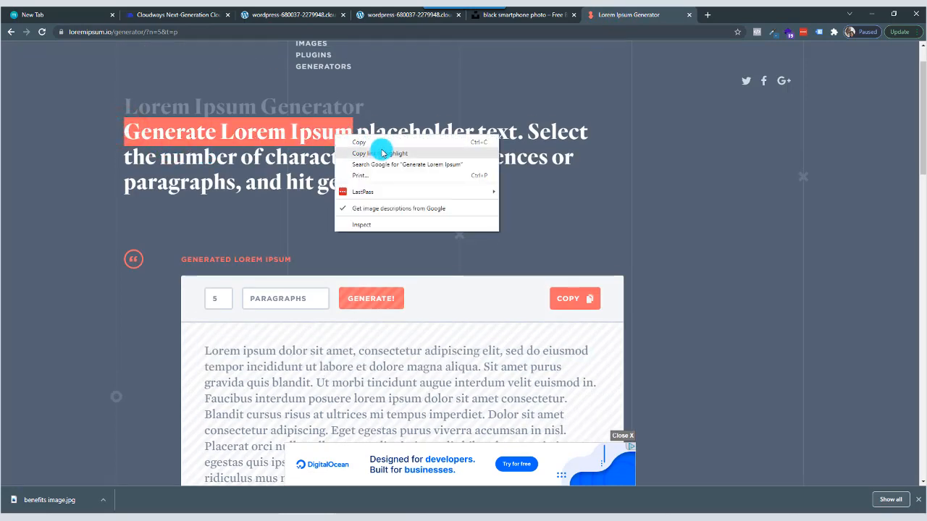
left_click(373, 140)
Back in the Divi page, replace the text module's placeholder body with the copied "Generate Lorem Ipsum" and format it as Heading 2.
left_click(391, 15)
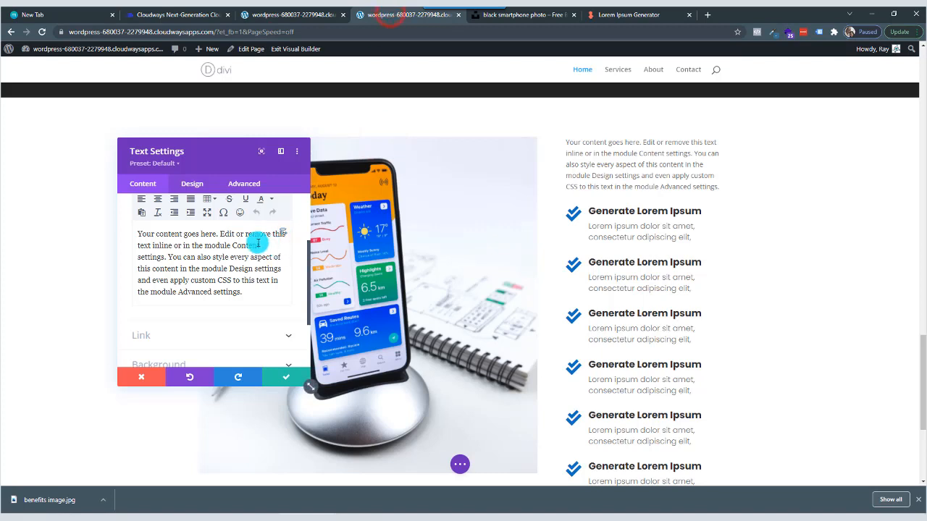
left_click_drag(140, 235, 256, 292)
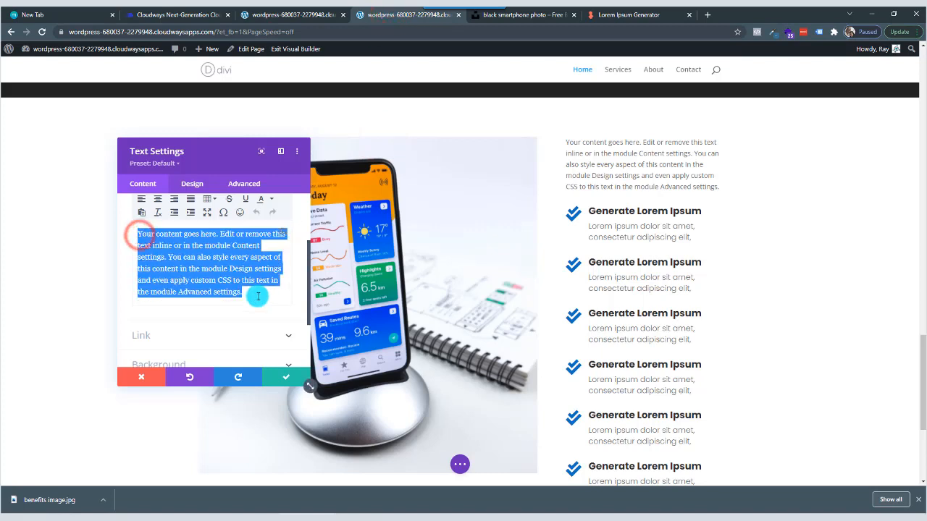
right_click(210, 260)
left_click(234, 305)
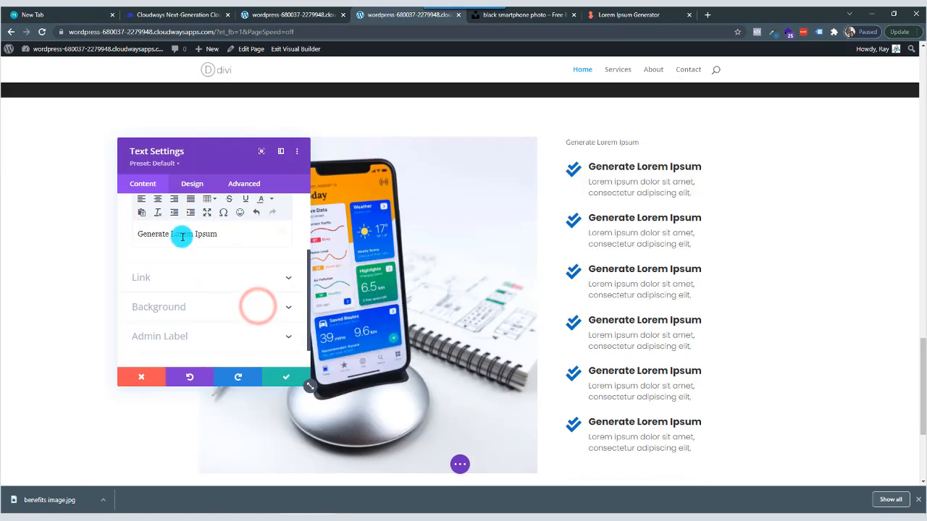
scroll(173, 251, "up", 2)
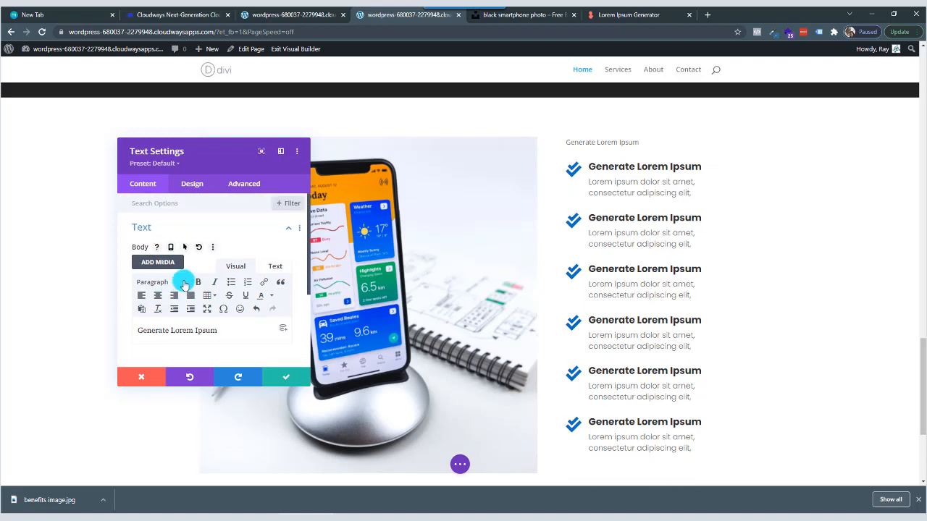
left_click(183, 282)
left_click(175, 340)
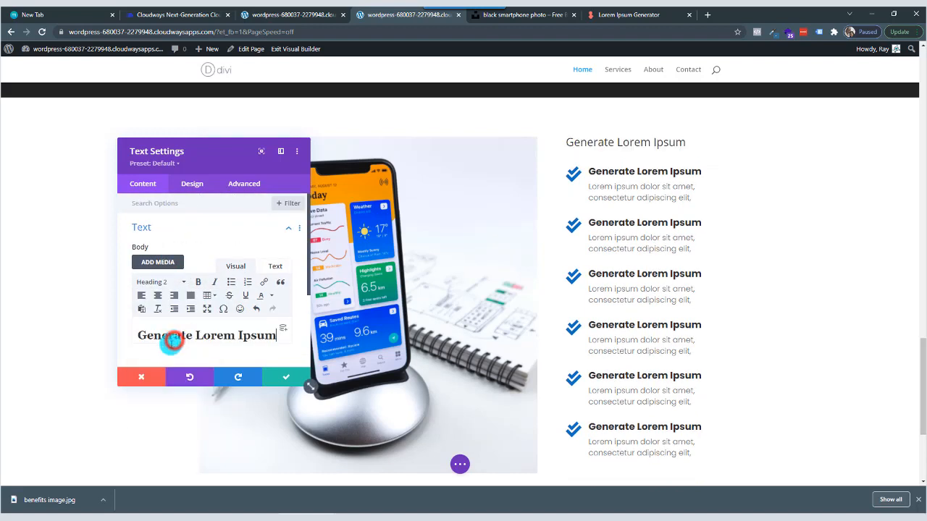
Set the text module's H1 heading style to the Poppins font with Bold weight.
left_click(192, 188)
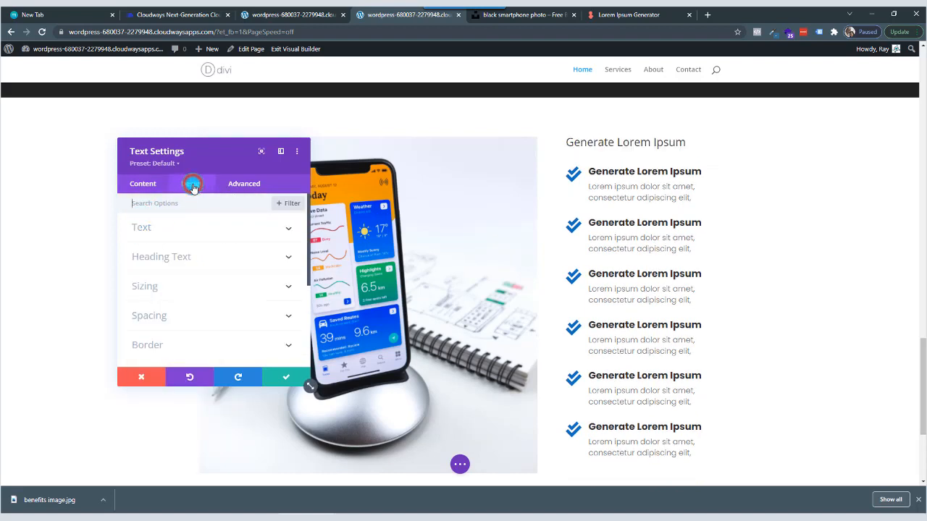
left_click(194, 261)
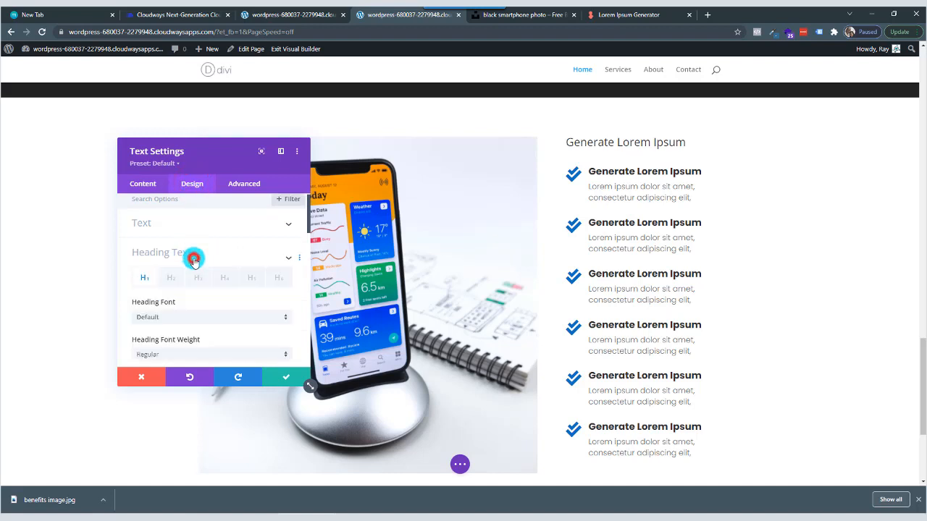
left_click(188, 274)
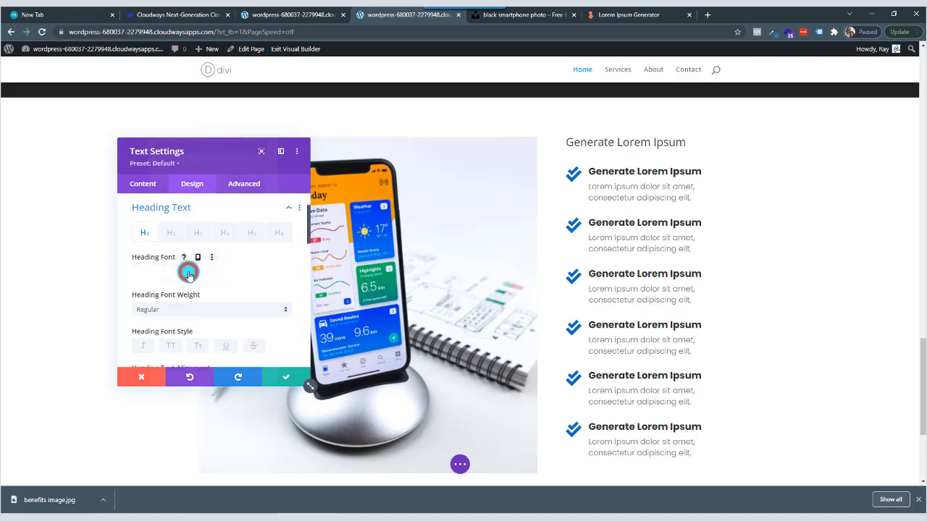
left_click(210, 86)
type("pop")
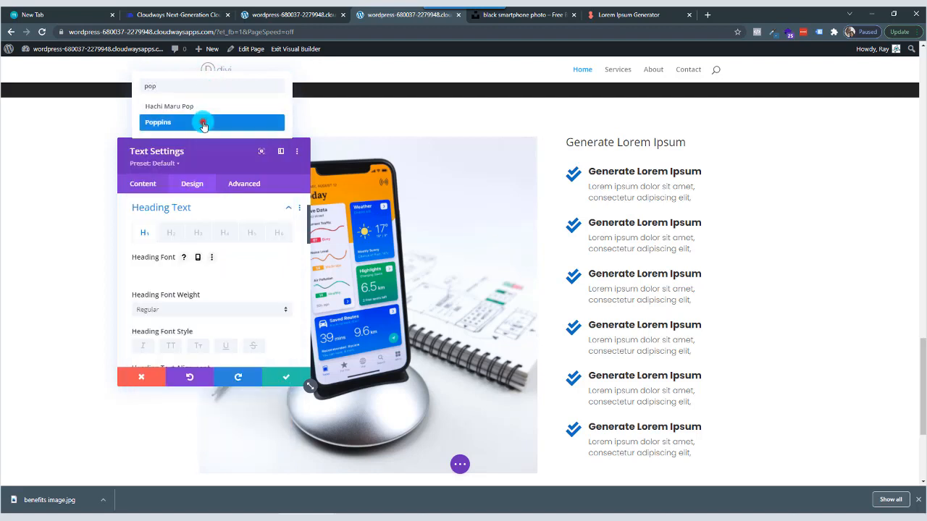
left_click(203, 121)
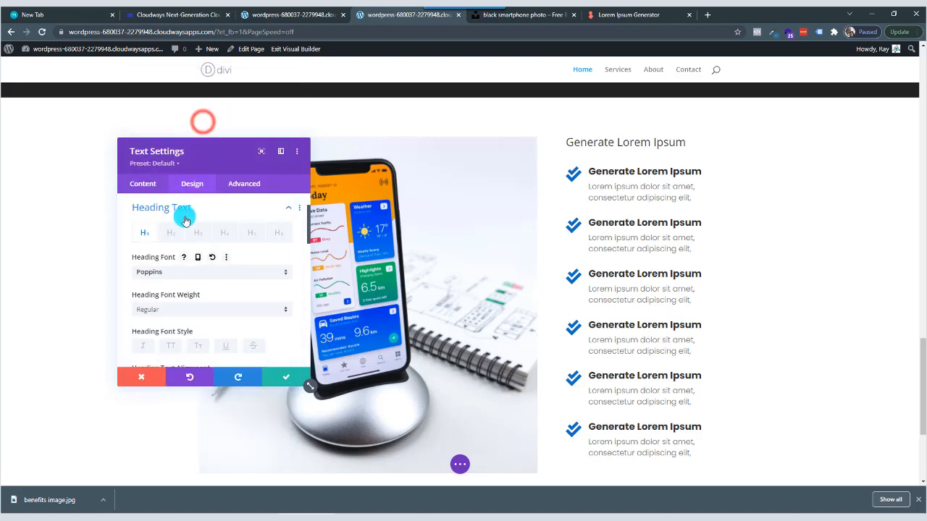
scroll(208, 265, "down", 1)
scroll(208, 266, "down", 1)
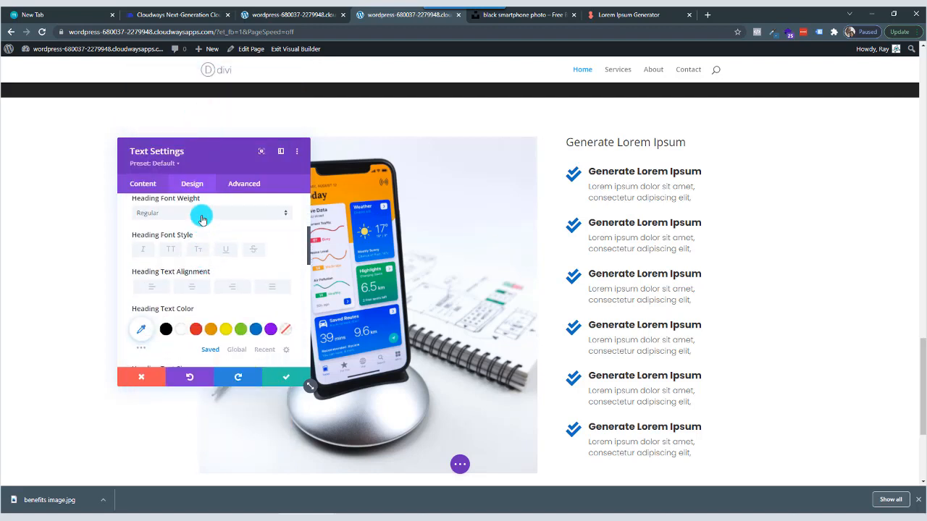
left_click(202, 216)
left_click(184, 321)
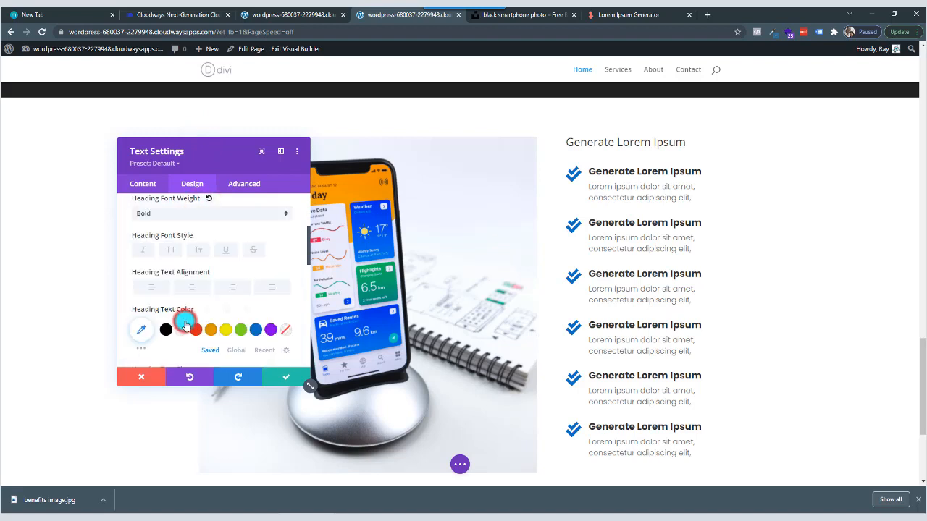
Style the text module's H2 heading with the Poppins font, Bold weight and centre alignment.
scroll(181, 286, "up", 3)
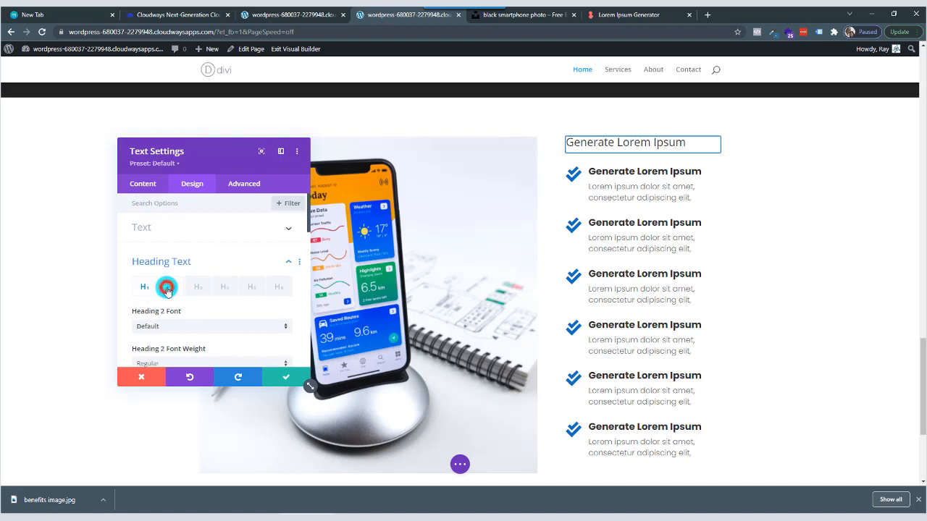
left_click(180, 326)
left_click(184, 87)
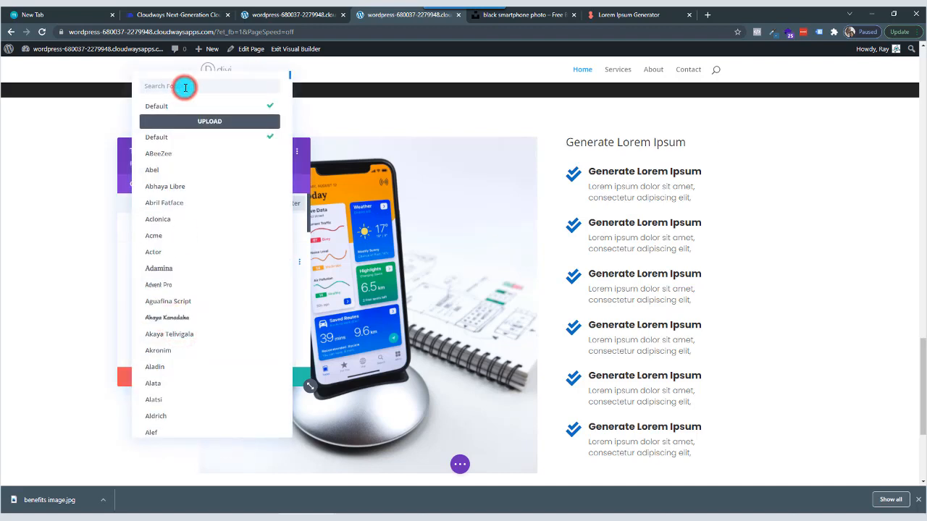
type("poppins")
left_click(168, 108)
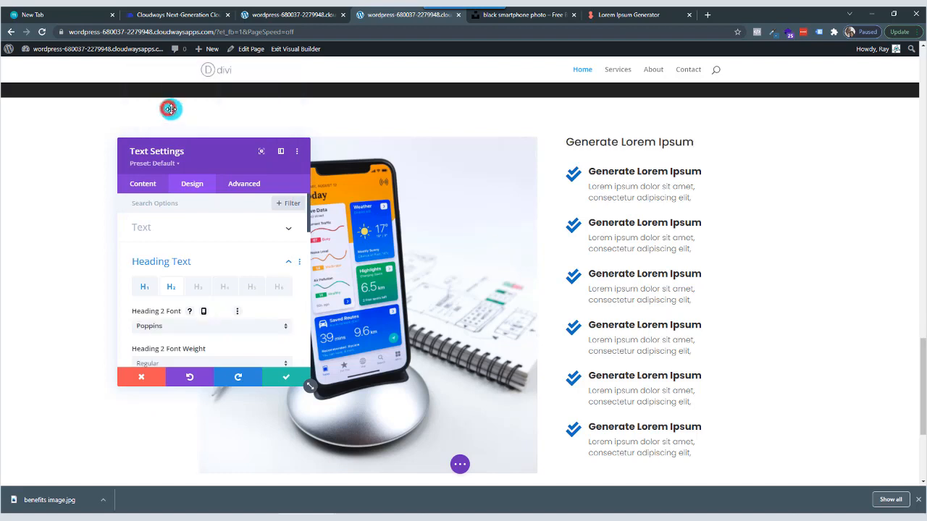
scroll(169, 268, "down", 2)
left_click(183, 270)
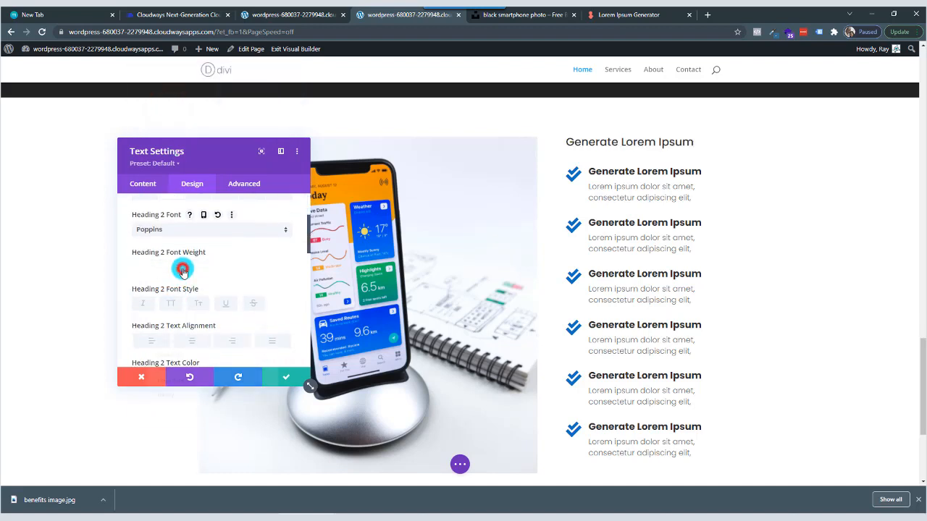
left_click(183, 369)
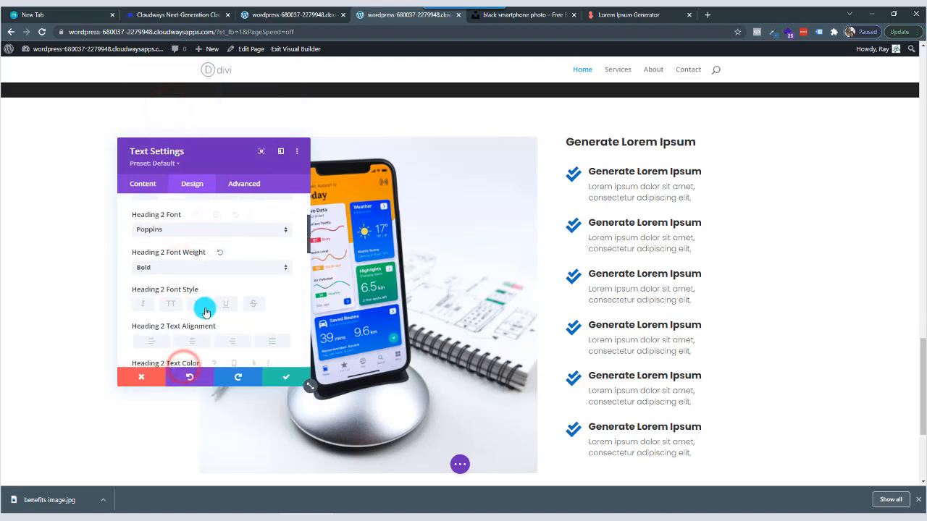
left_click(192, 342)
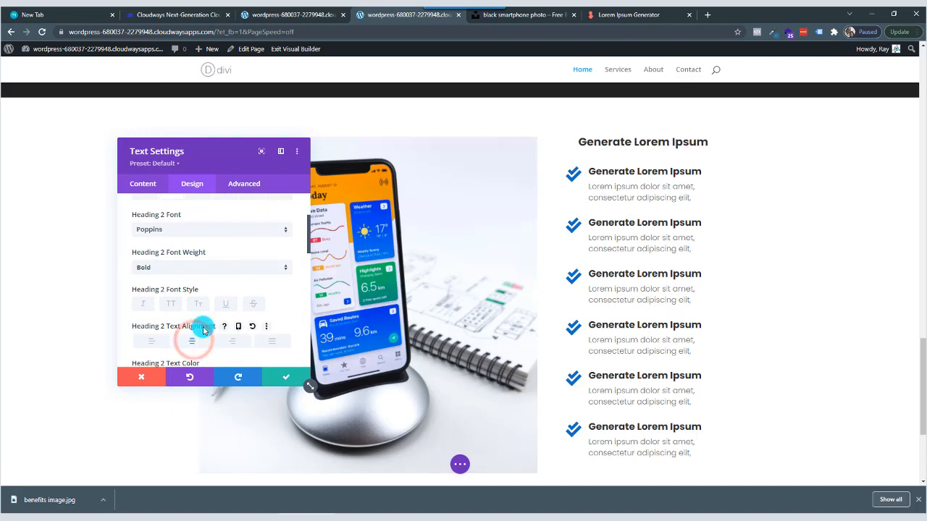
Set the Heading 2 text size of the benefits heading to 30px.
left_click(220, 271)
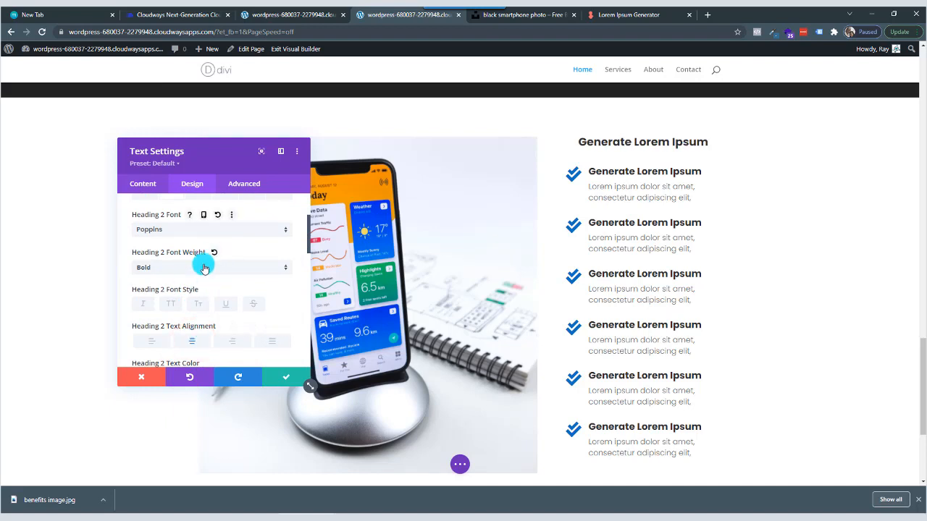
scroll(184, 275, "down", 4)
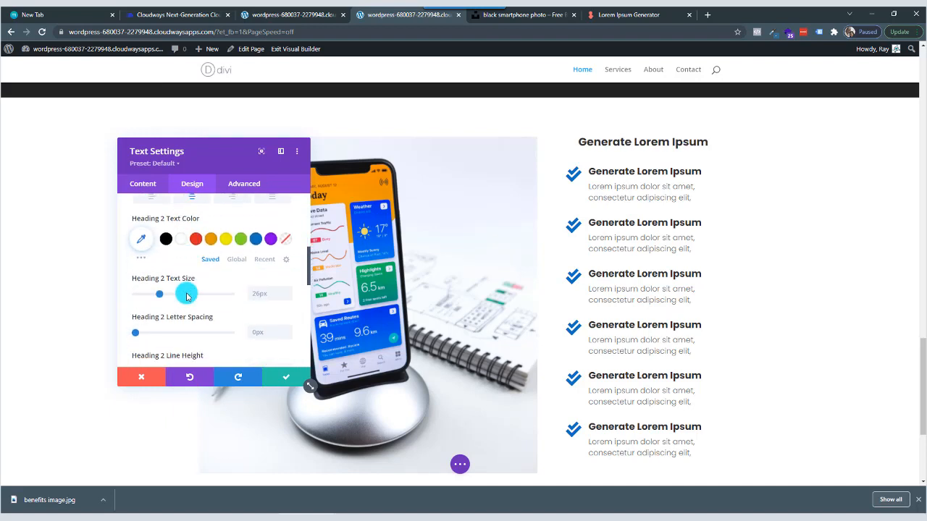
scroll(213, 298, "down", 1)
key("Up")
key("Up")
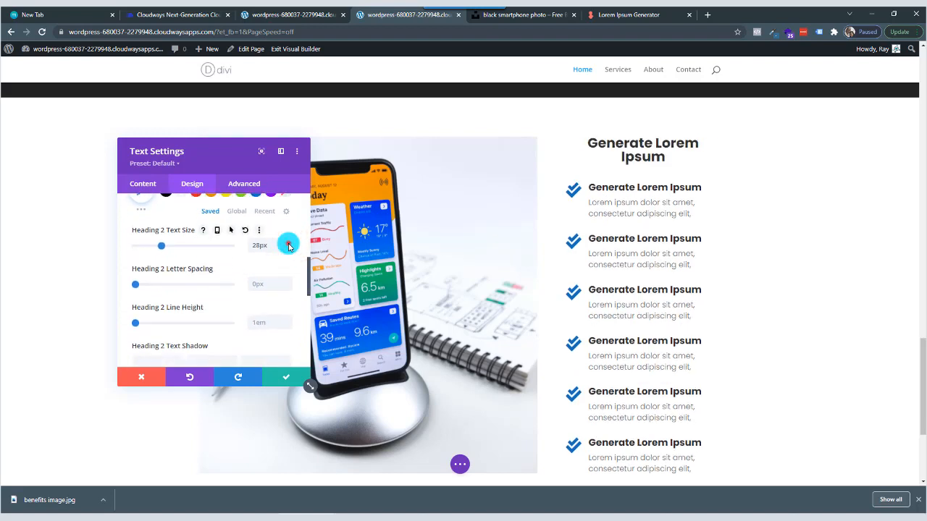
key("Up")
key("Up")
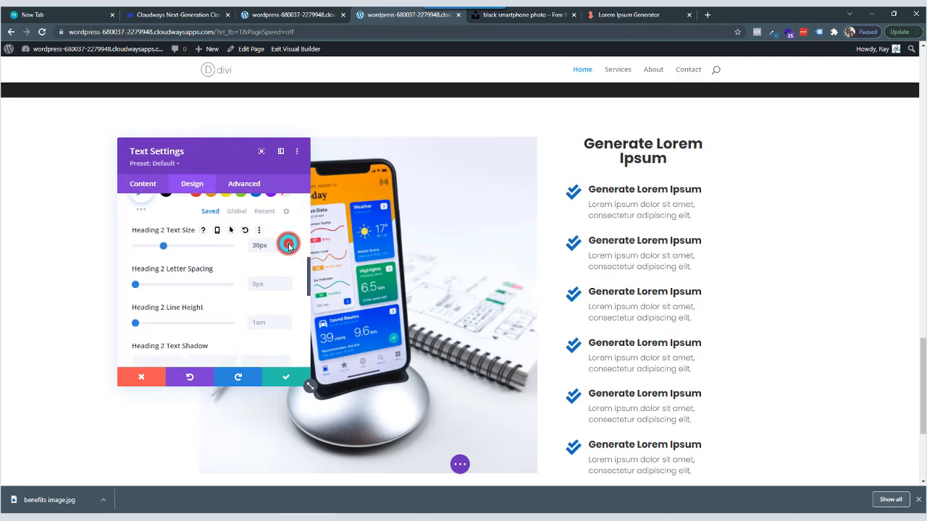
Set the benefits heading's Heading 2 line height to 1.2em and letter spacing to 2px, and save the text module.
left_click(286, 321)
left_click(287, 321)
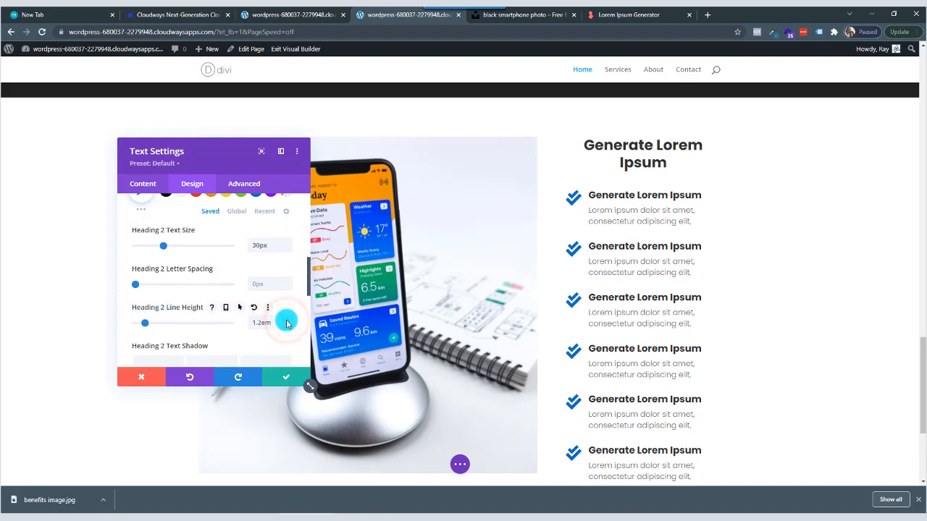
left_click(287, 281)
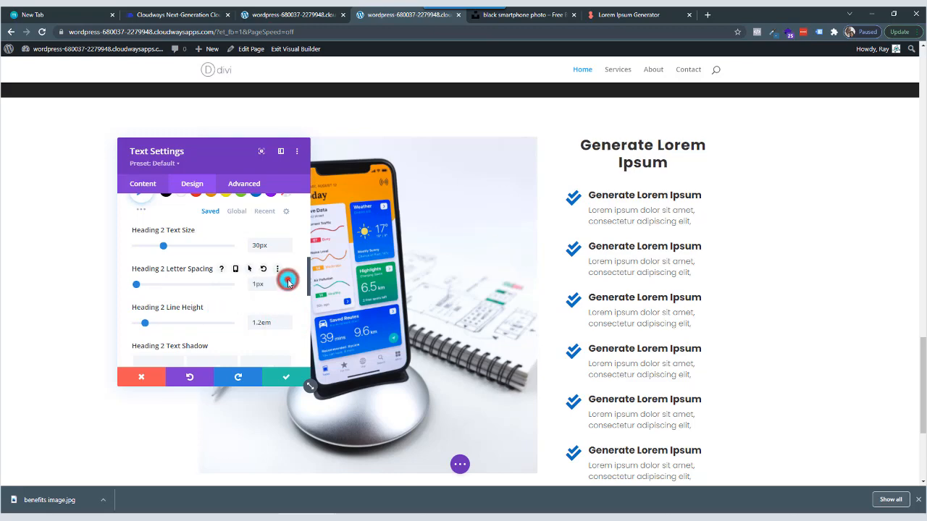
left_click(287, 281)
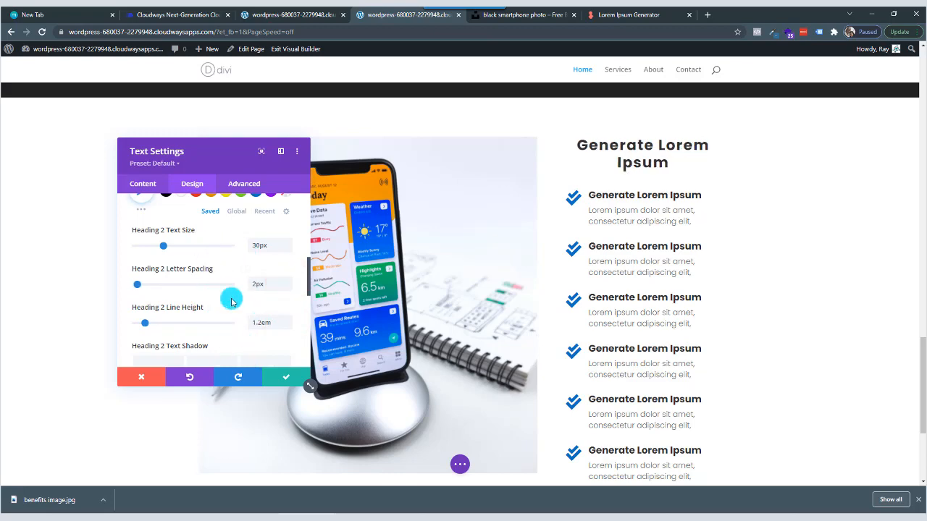
left_click(288, 377)
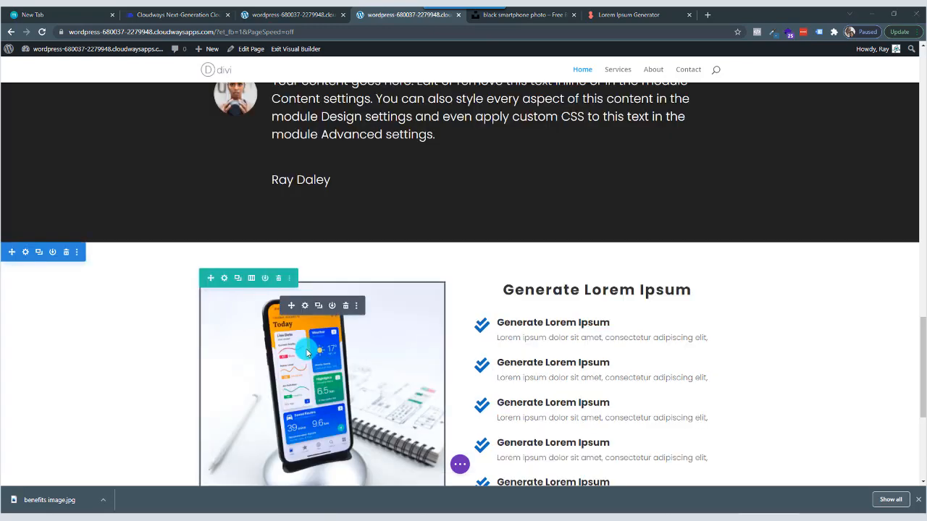
Insert a regular section with a single-column row between the dark testimonial section and the benefits section, and add a Text module to it.
left_click(458, 241)
left_click(407, 320)
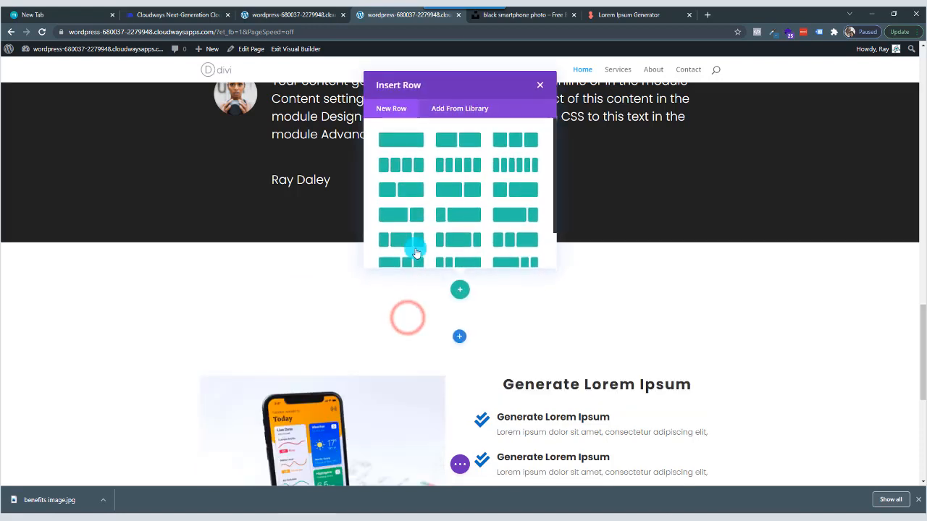
left_click(408, 142)
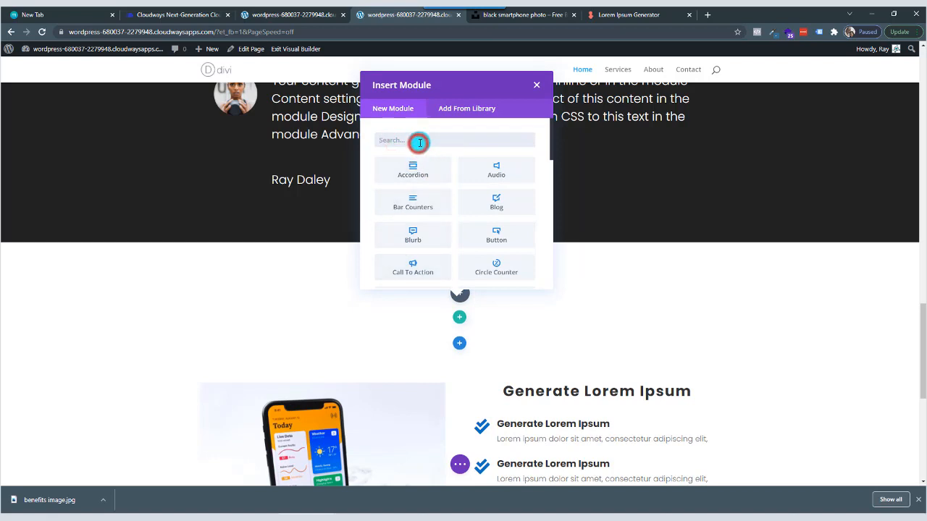
left_click(419, 142)
type("text")
left_click(422, 173)
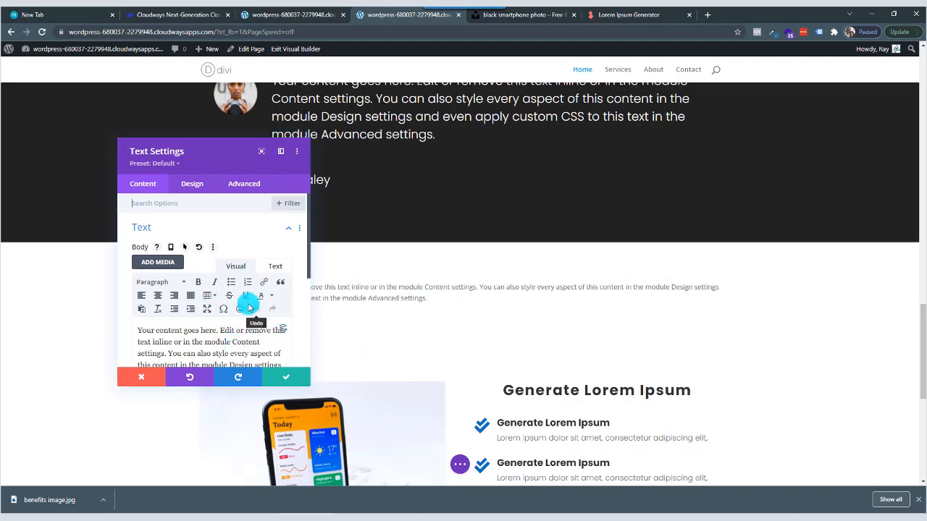
Start a blank line above the new text module's placeholder body, and copy "Generate Lorem Ipsum placeholder text" from the Lorem Ipsum Generator page's heading.
left_click_drag(232, 153, 255, 160)
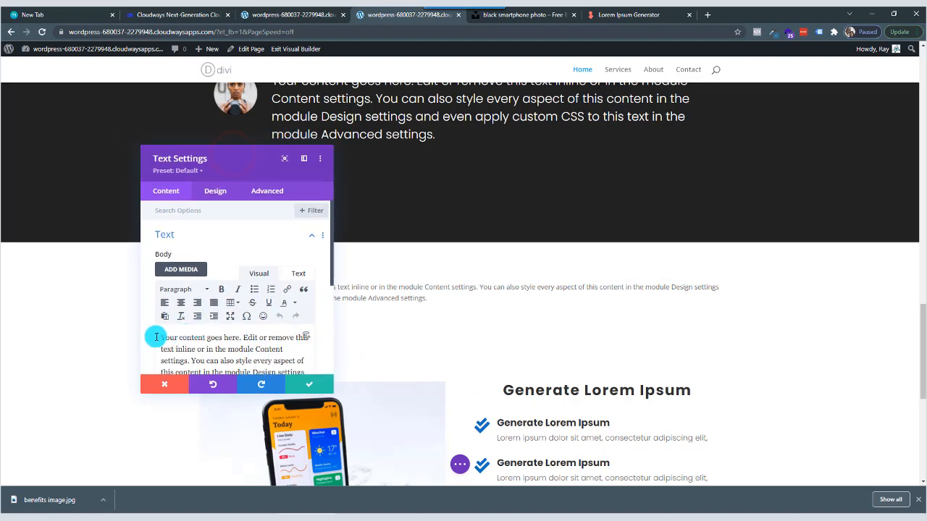
key("Return")
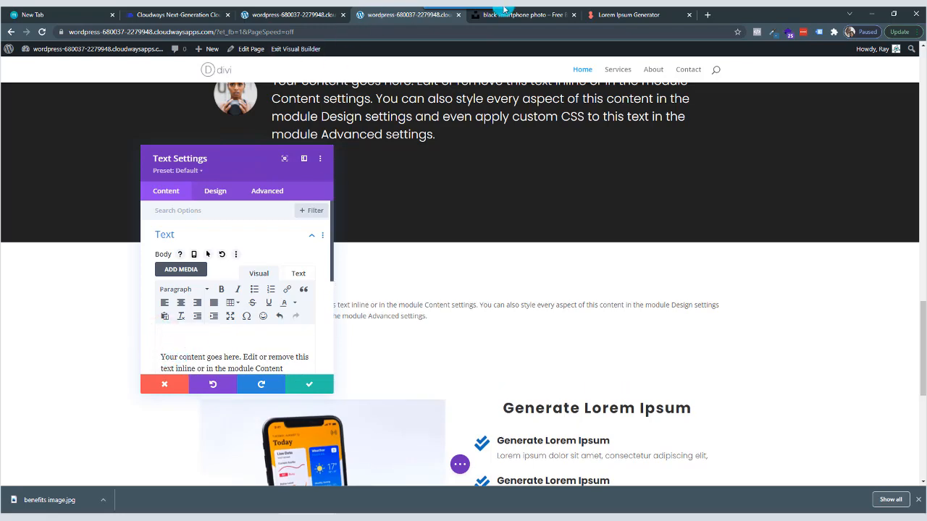
left_click(621, 14)
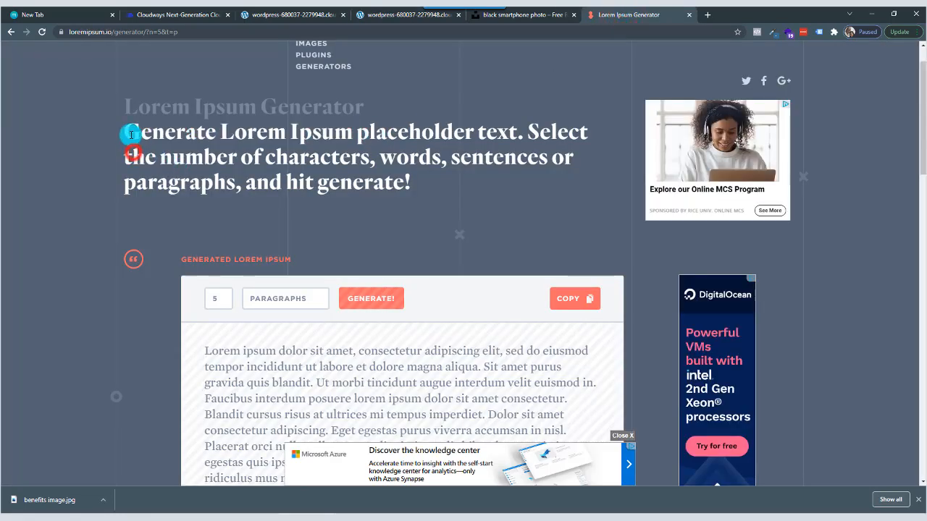
left_click_drag(127, 132, 514, 142)
key("ctrl+c")
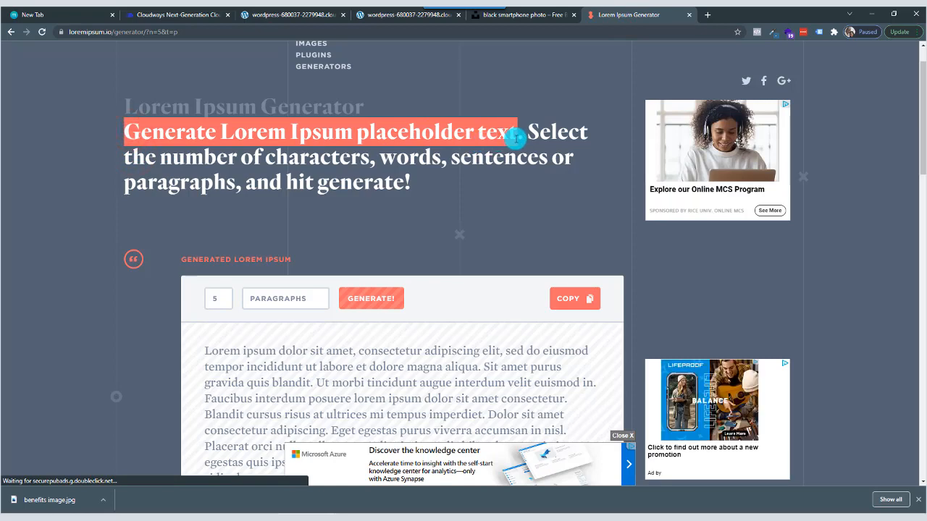
right_click(515, 137)
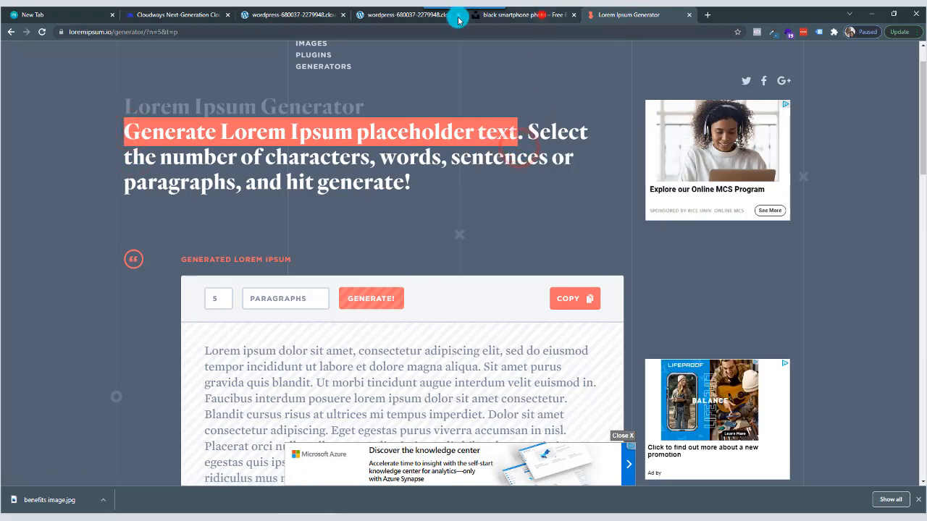
Back in the Divi page, paste "Generate Lorem Ipsum placeholder text" above the placeholder paragraph and format it as Heading 2.
left_click(540, 14)
left_click(407, 14)
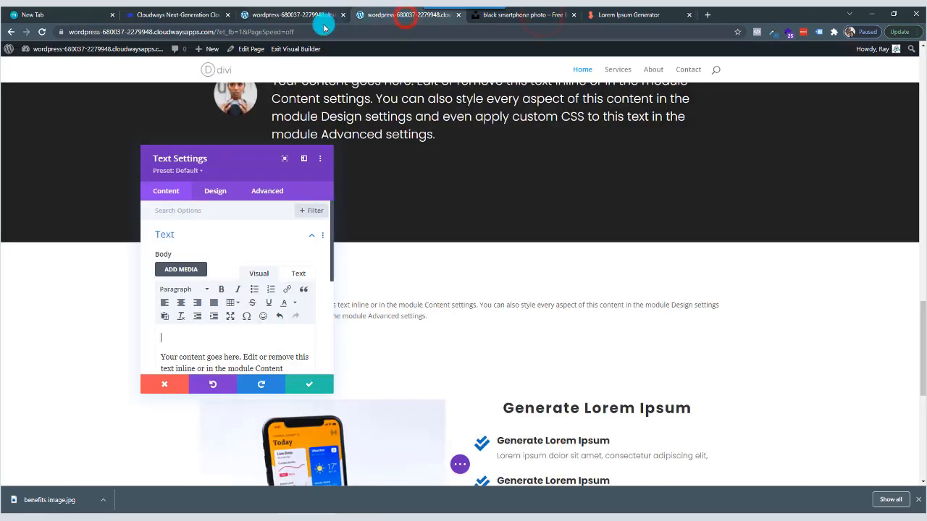
right_click(162, 336)
left_click(215, 227)
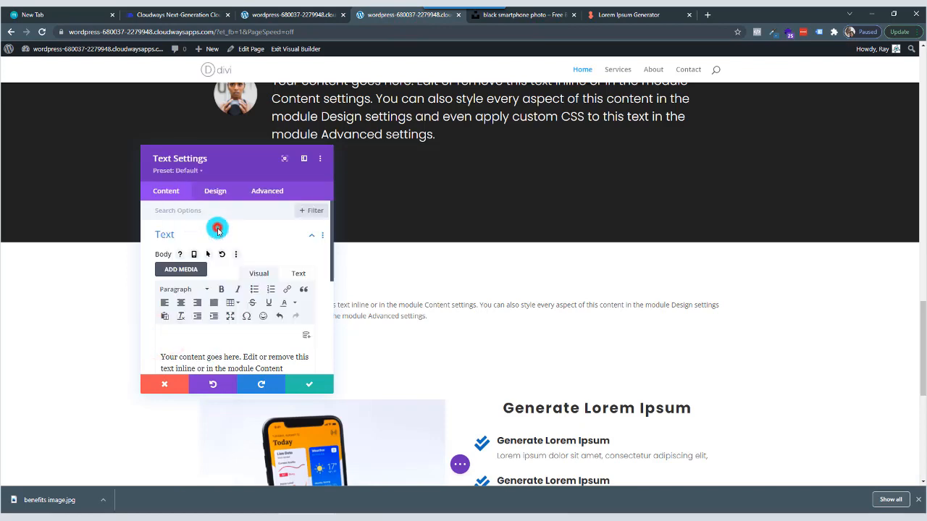
left_click_drag(254, 153, 605, 217)
left_click(557, 342)
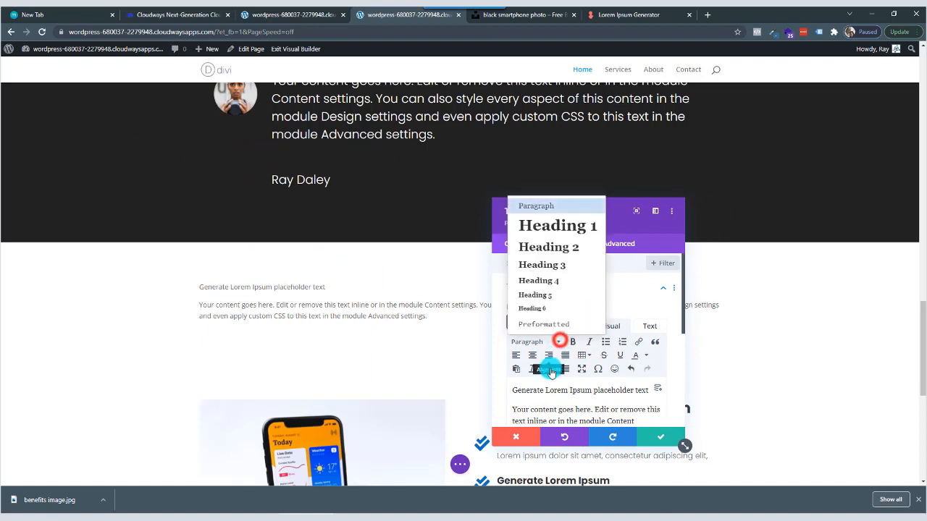
left_click(556, 248)
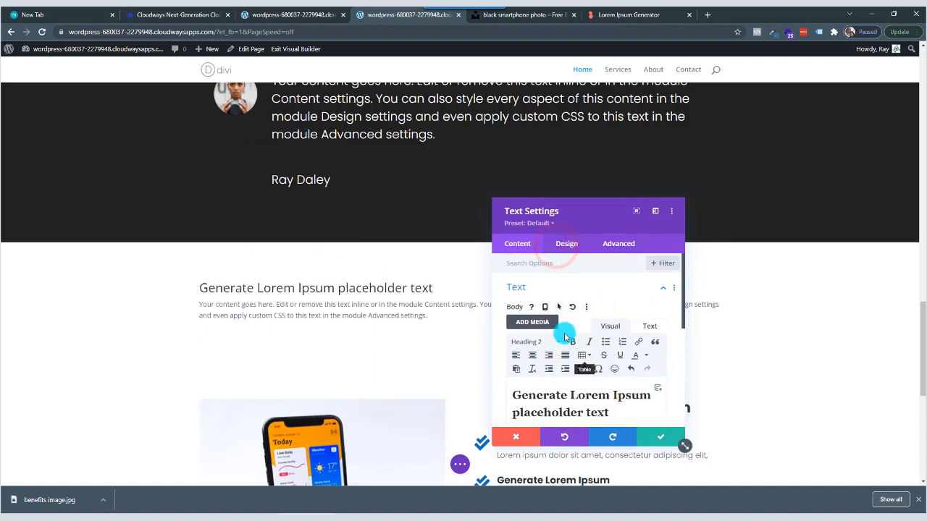
Format the placeholder paragraph below the new heading as Heading 3.
scroll(572, 369, "down", 3)
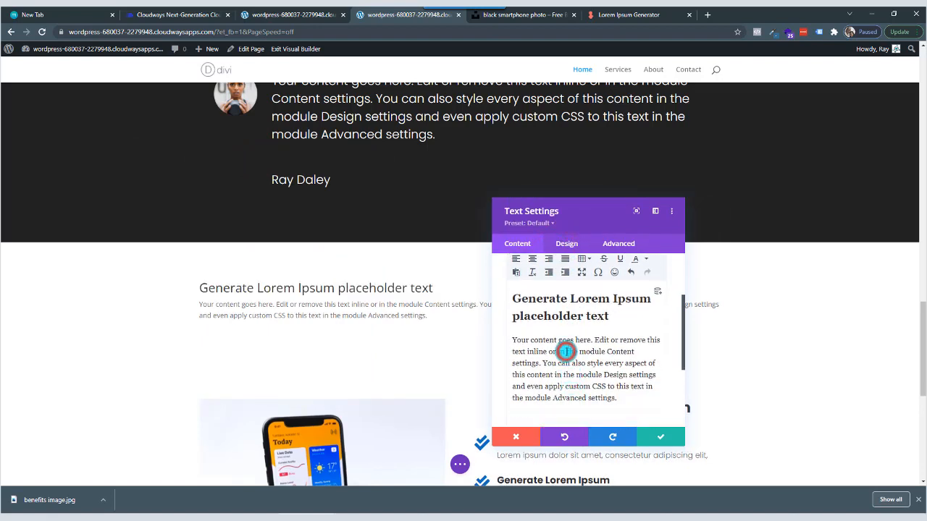
left_click(566, 351)
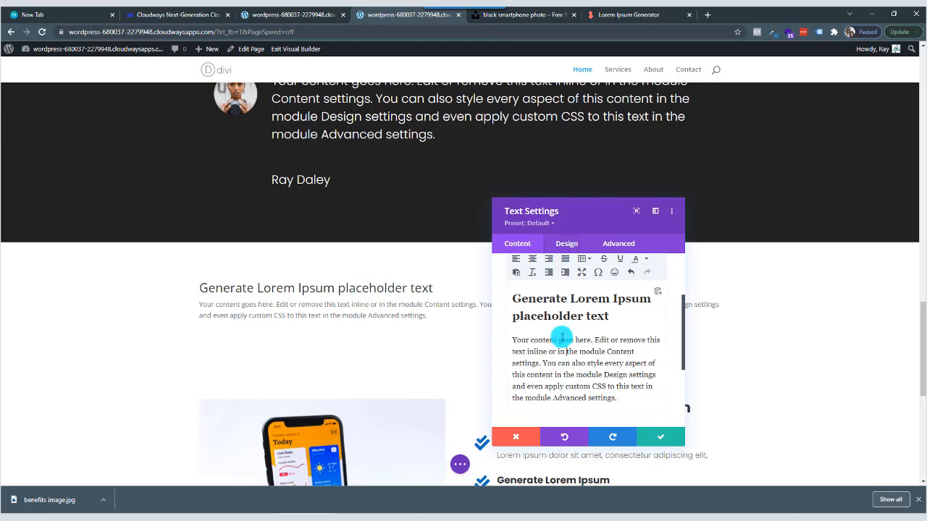
scroll(557, 333, "up", 2)
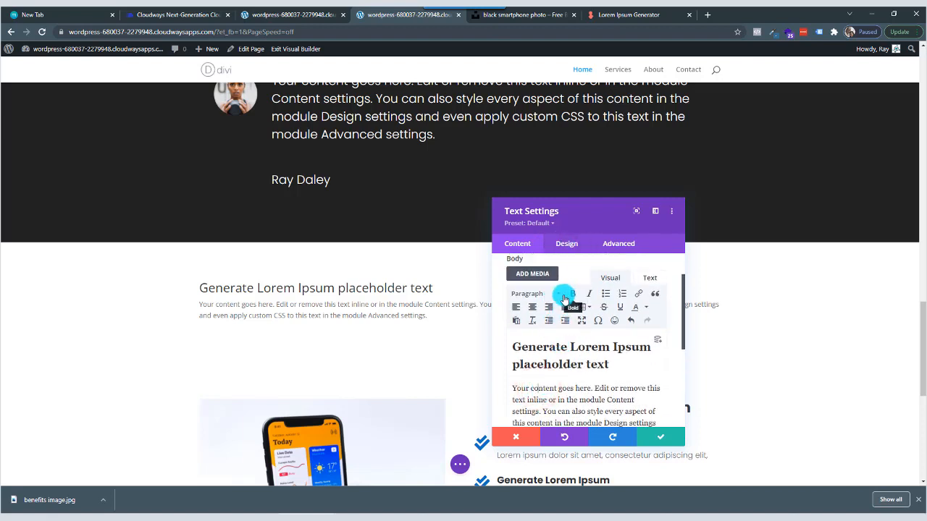
left_click(559, 294)
left_click(549, 368)
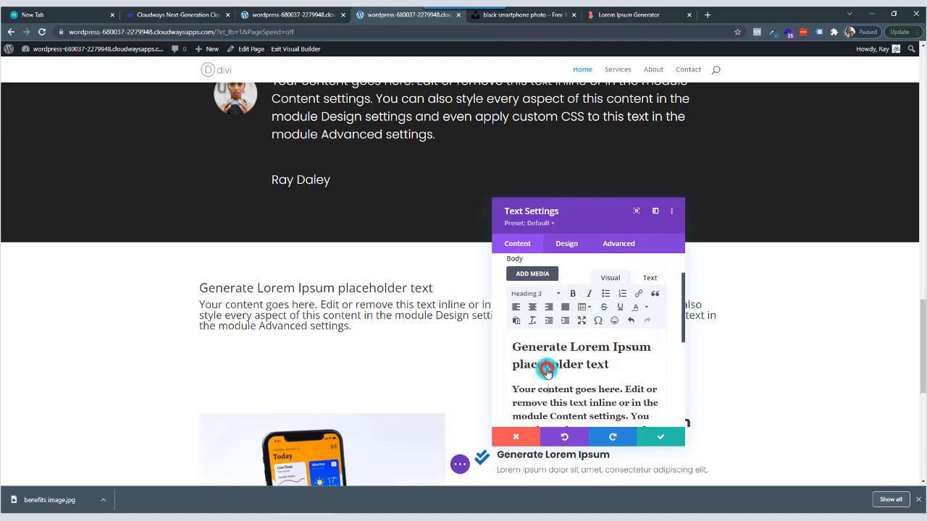
Set the new text module's H1 heading font to Poppins in its design settings.
left_click(569, 247)
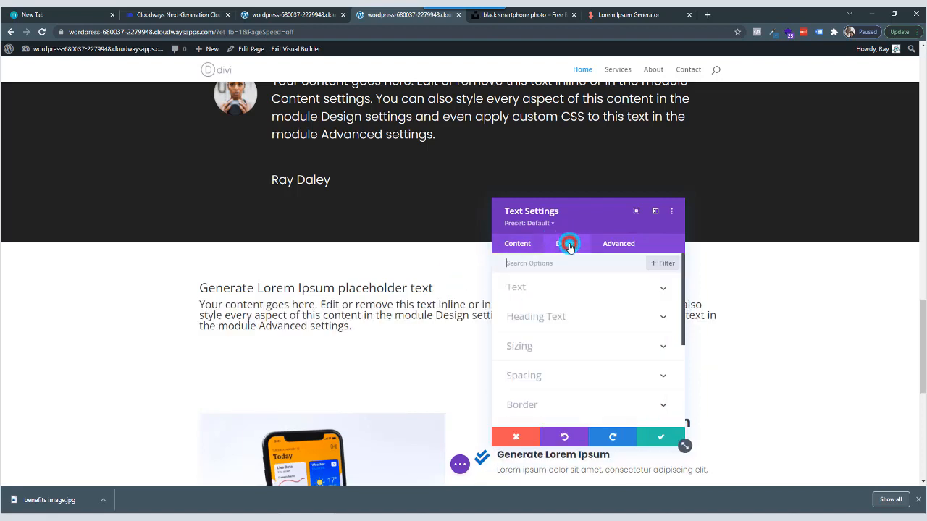
left_click(556, 320)
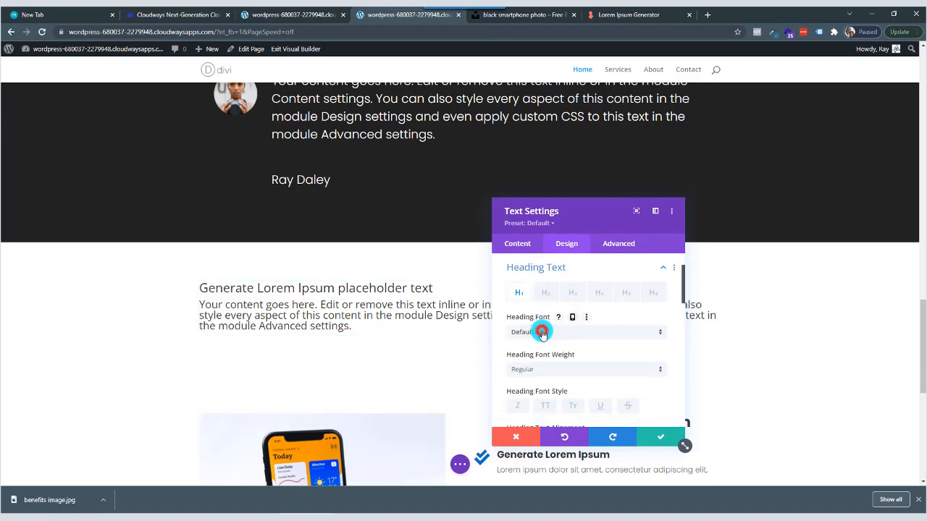
left_click(542, 332)
type("p")
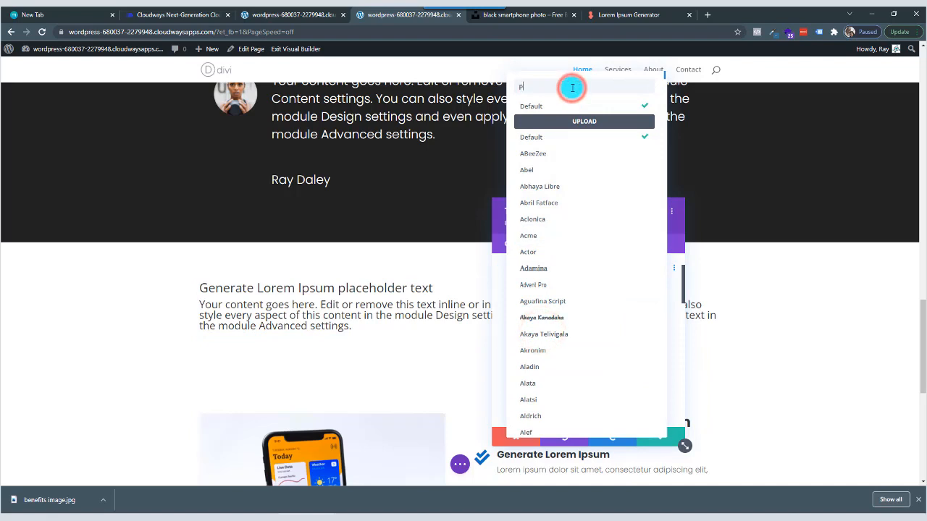
type("opp")
left_click(558, 105)
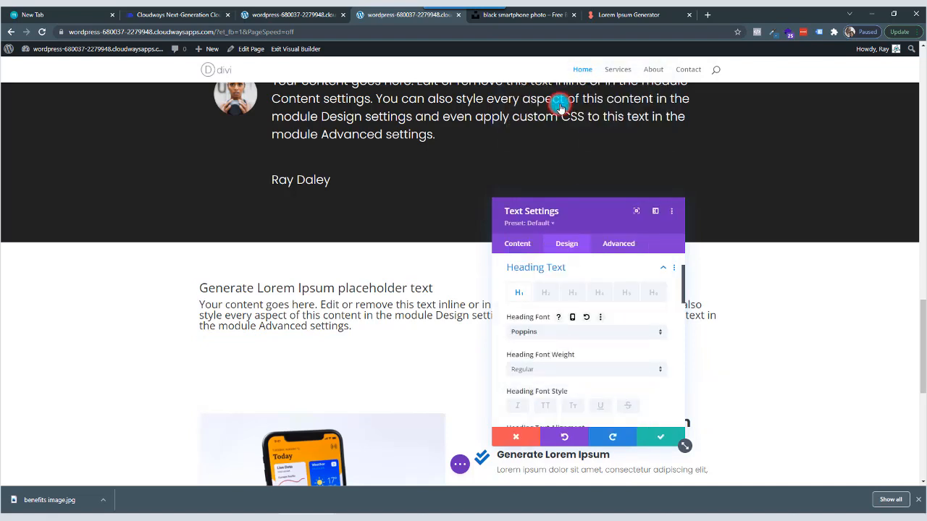
Style the new text module's H2 heading with the Poppins font and Bold weight.
left_click(554, 292)
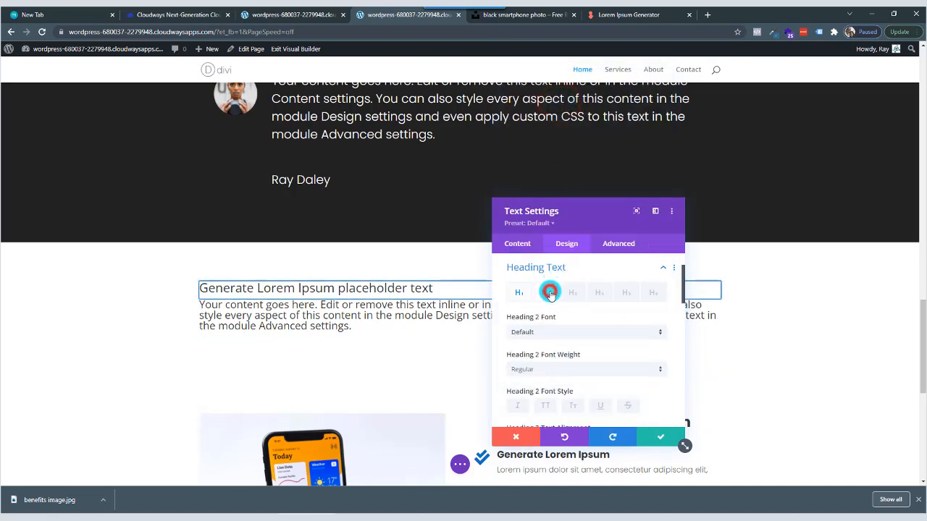
left_click(543, 331)
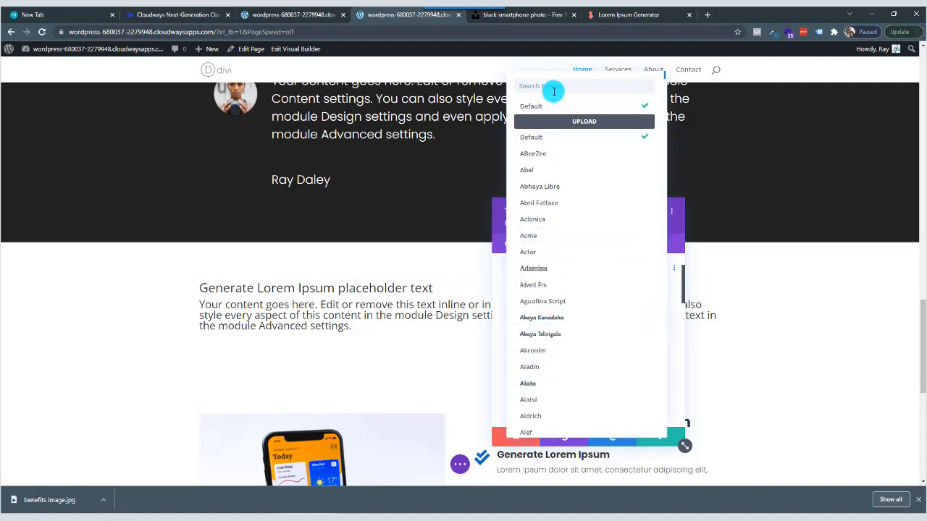
left_click(553, 88)
type("p[op")
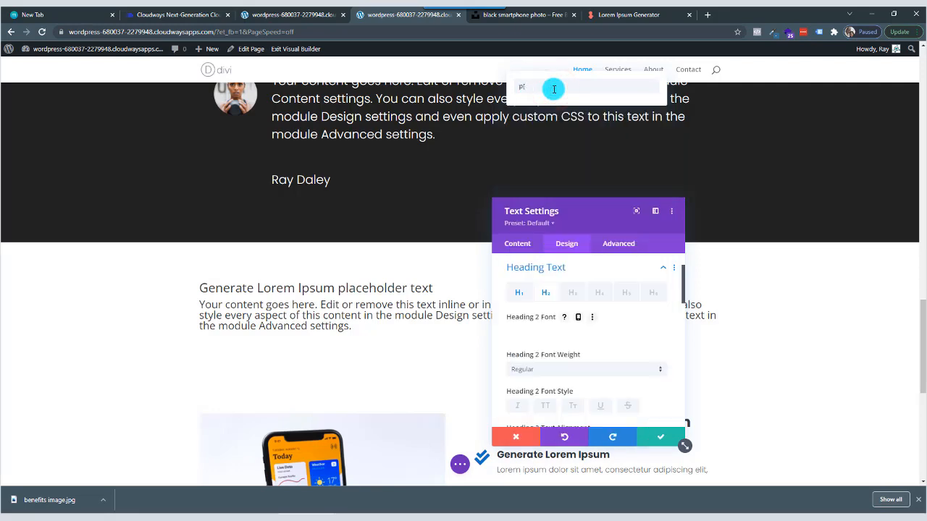
key("BackSpace")
key("BackSpace")
type("pp[p")
key("BackSpace")
key("BackSpace")
key("BackSpace")
key("BackSpace")
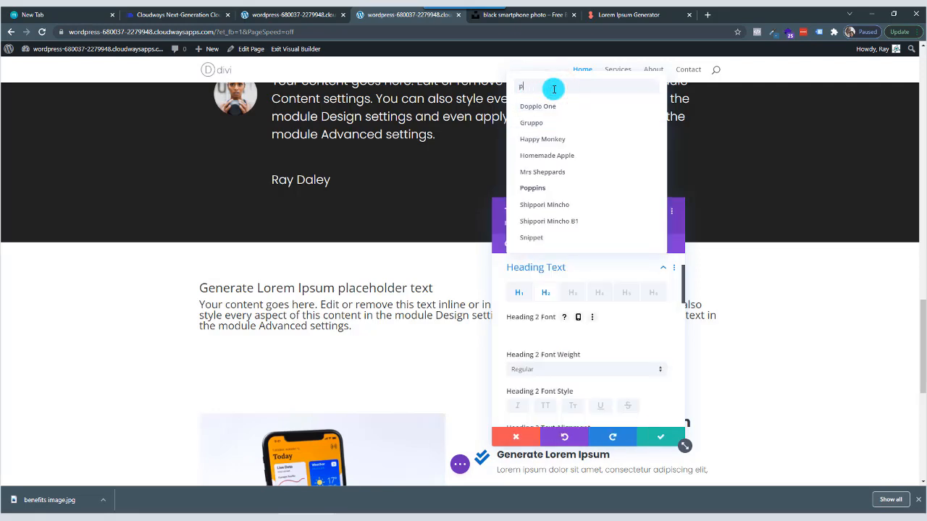
type("popp")
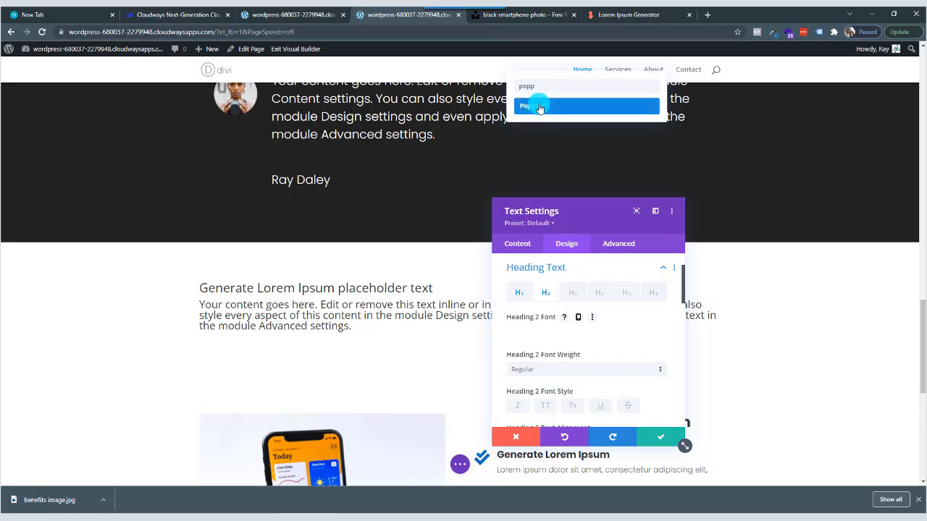
left_click(539, 105)
left_click(578, 370)
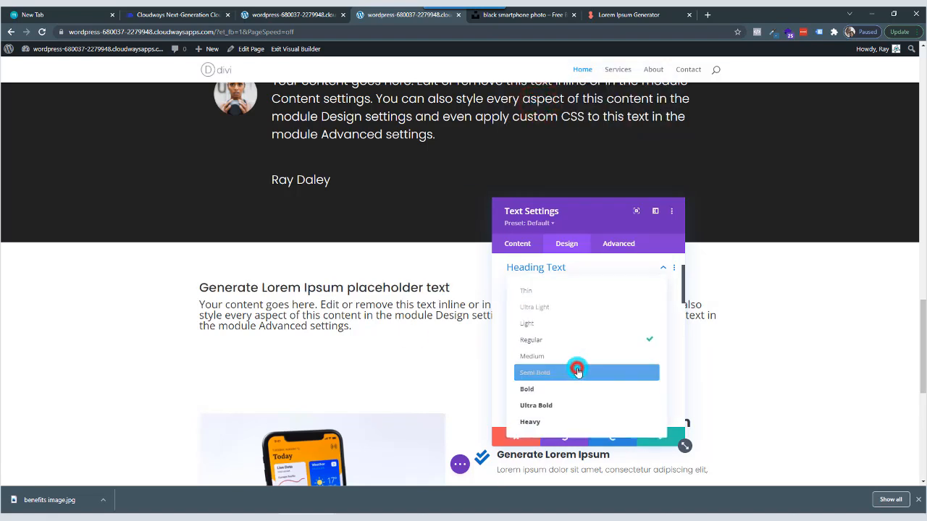
left_click(567, 392)
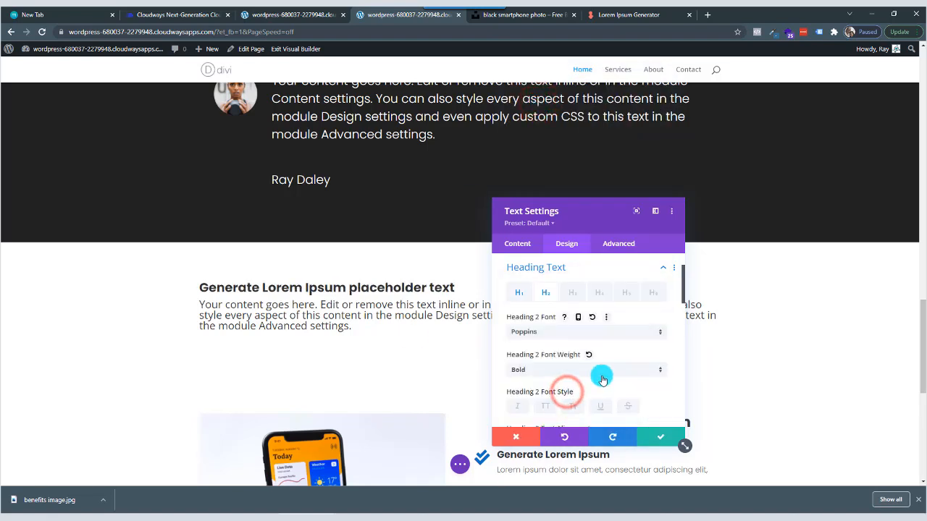
Set the H2 heading's text size to 45px, letter spacing to 1px and line height to 1.3em.
scroll(598, 374, "down", 2)
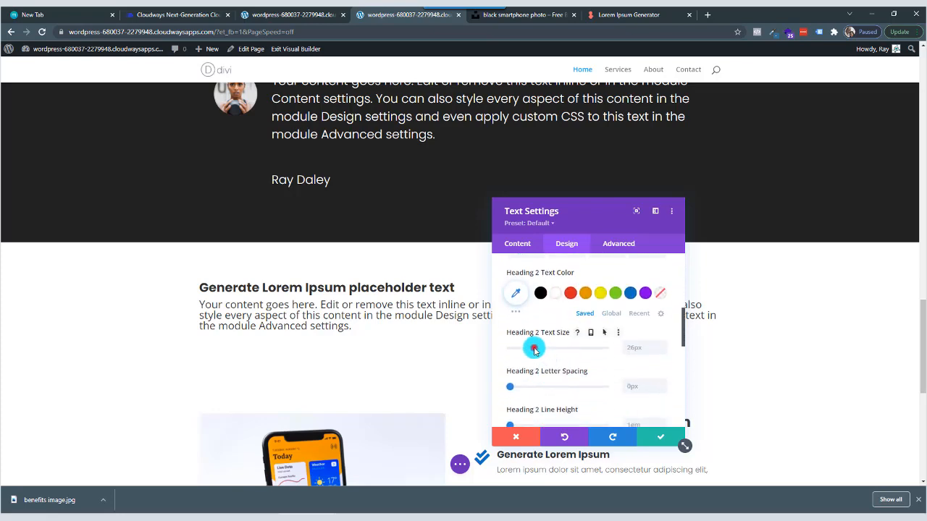
mouse_move(534, 350)
left_mouse_down()
mouse_move(566, 350)
mouse_move(552, 351)
left_mouse_up()
scroll(559, 357, "down", 2)
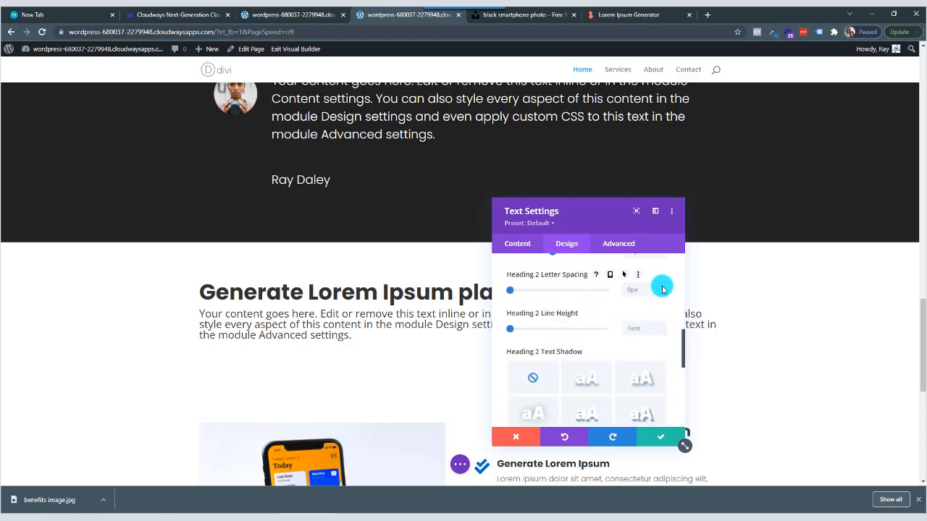
left_click(661, 288)
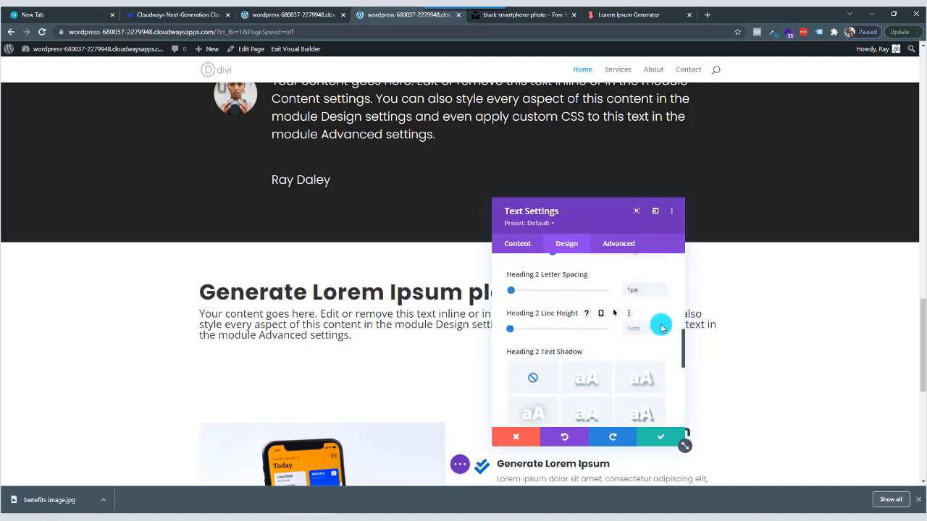
left_click(661, 326)
left_click(661, 326)
left_click(661, 327)
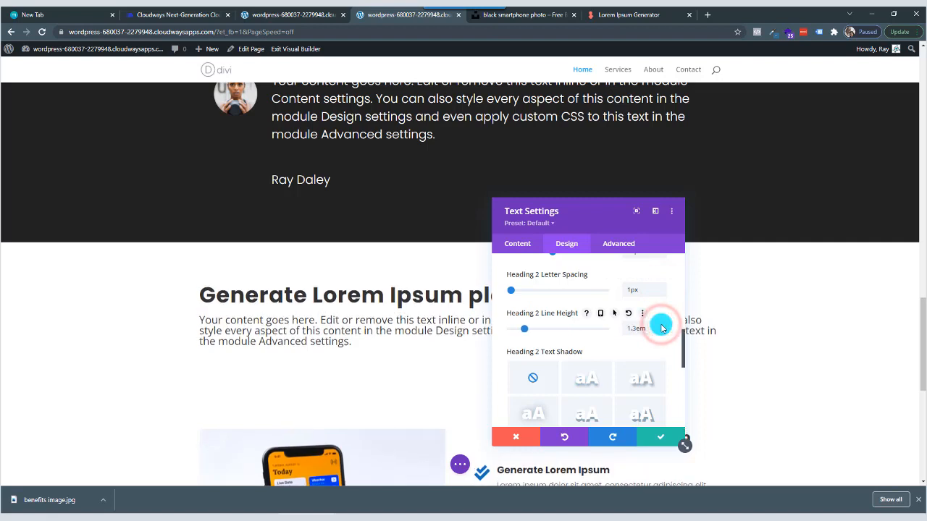
Center-align the H2 heading of the intro text module.
scroll(583, 379, "down", 2)
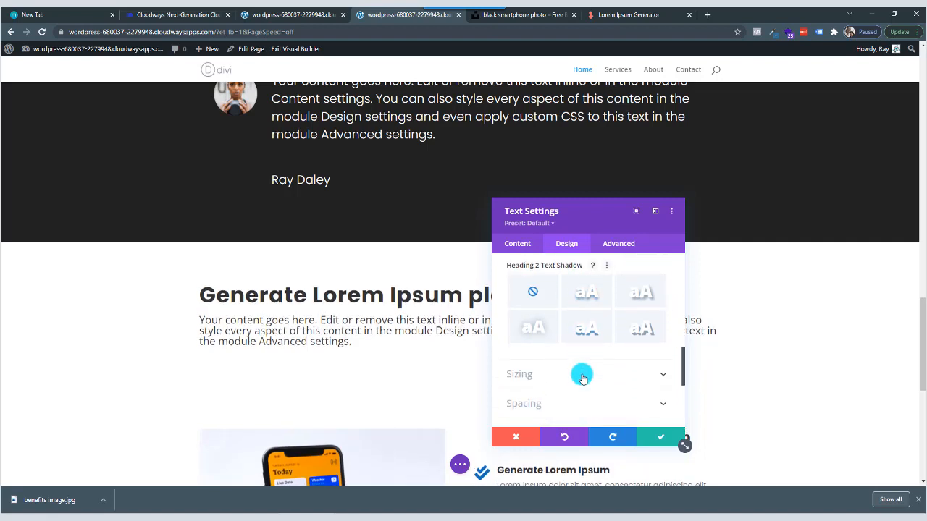
scroll(583, 379, "up", 5)
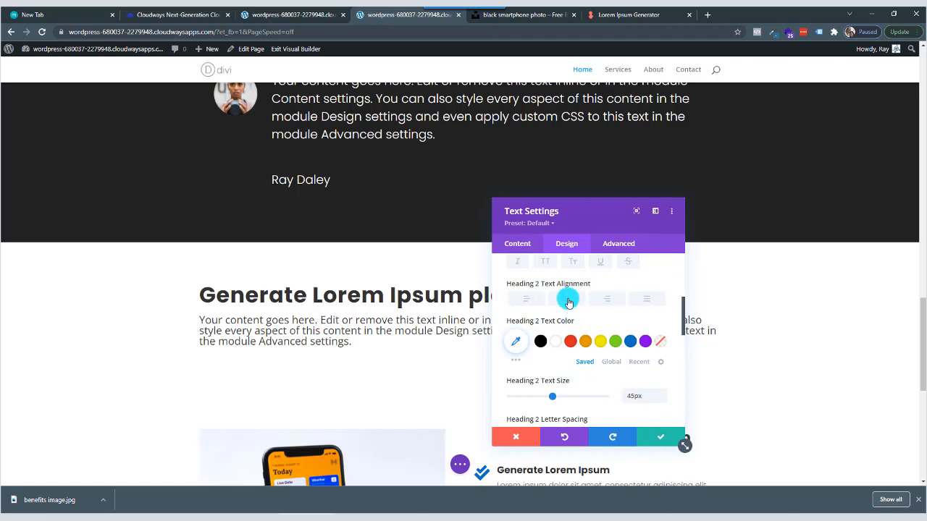
left_click(569, 301)
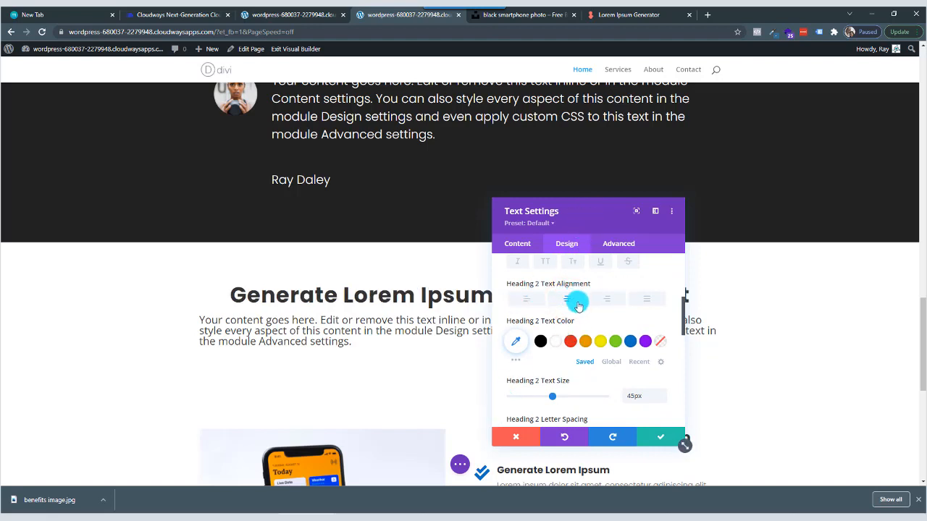
Style the intro module's H3 heading with the Poppins font and Light weight.
scroll(576, 301, "up", 4)
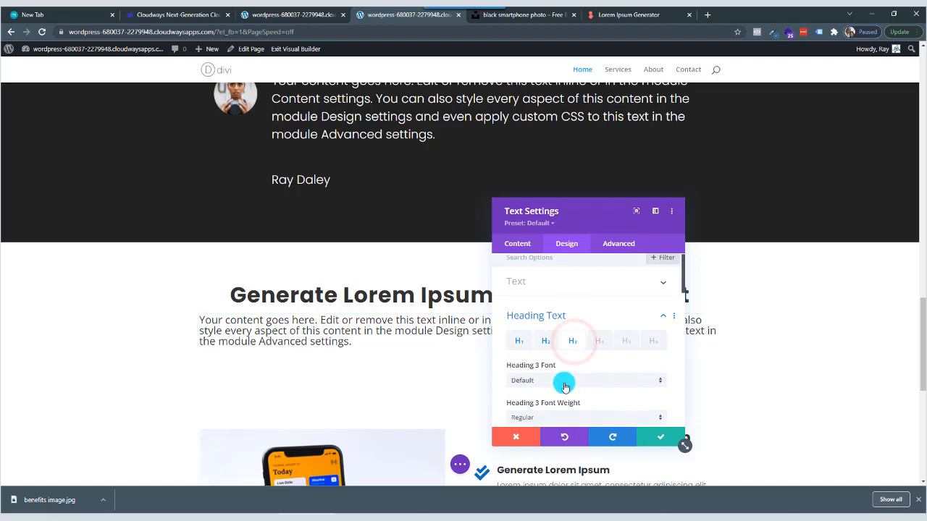
left_click(564, 385)
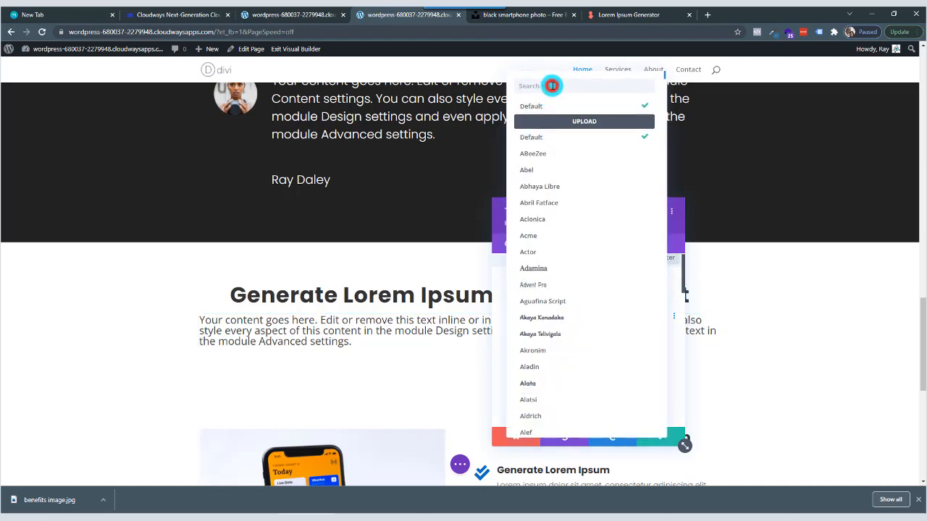
left_click(552, 86)
type("pop")
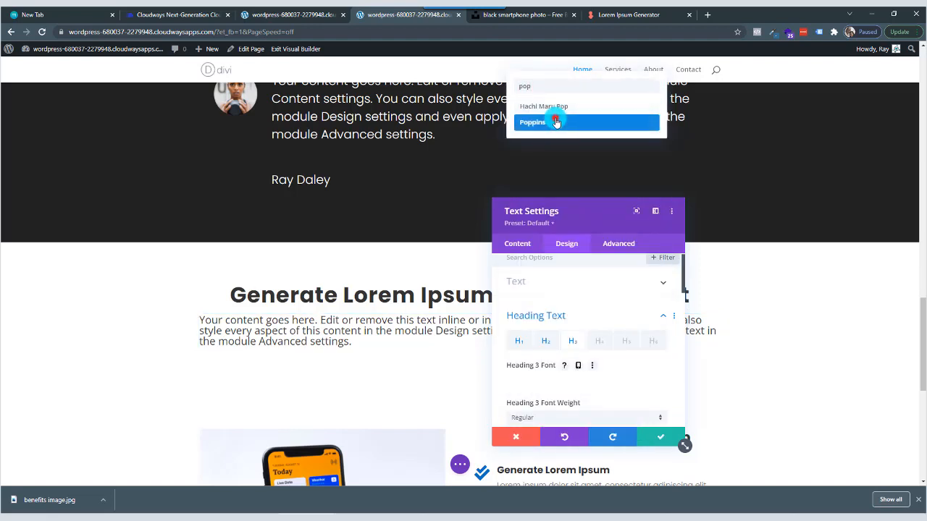
left_click(540, 121)
left_click_drag(588, 211, 788, 176)
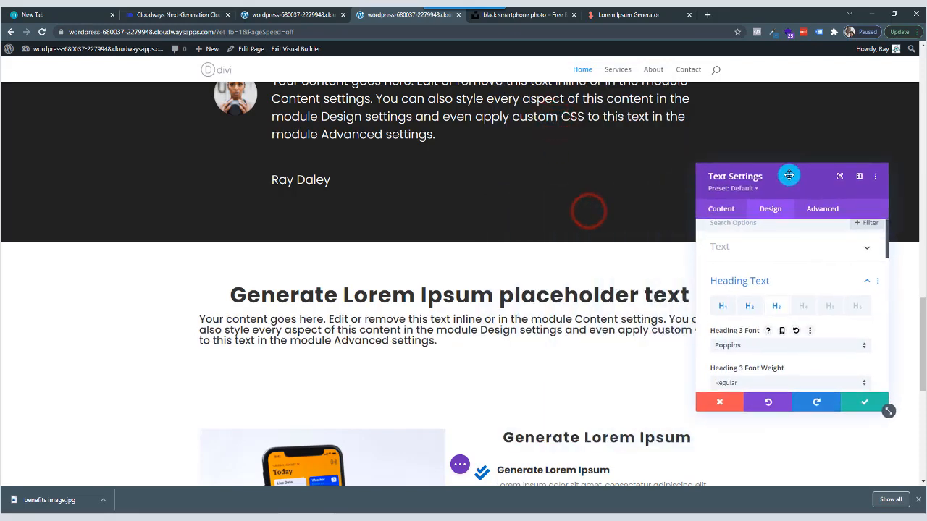
scroll(763, 336, "down", 1)
left_click(761, 335)
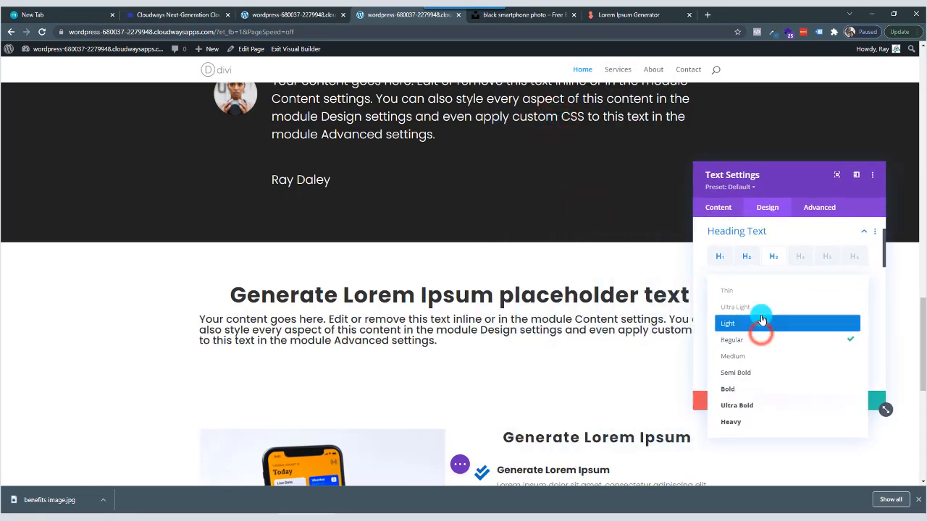
left_click(755, 327)
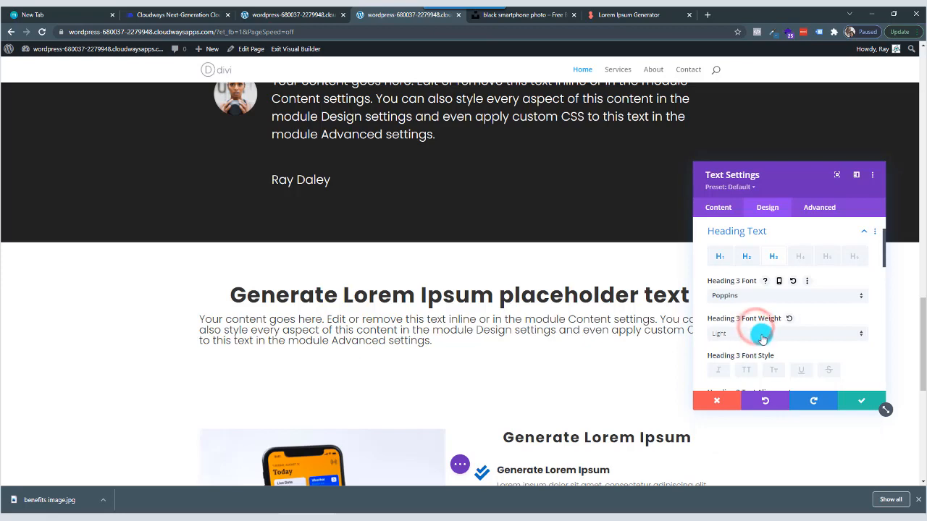
Set the H3 heading's text size to 26px and its line height to 1.4em.
scroll(761, 330, "down", 4)
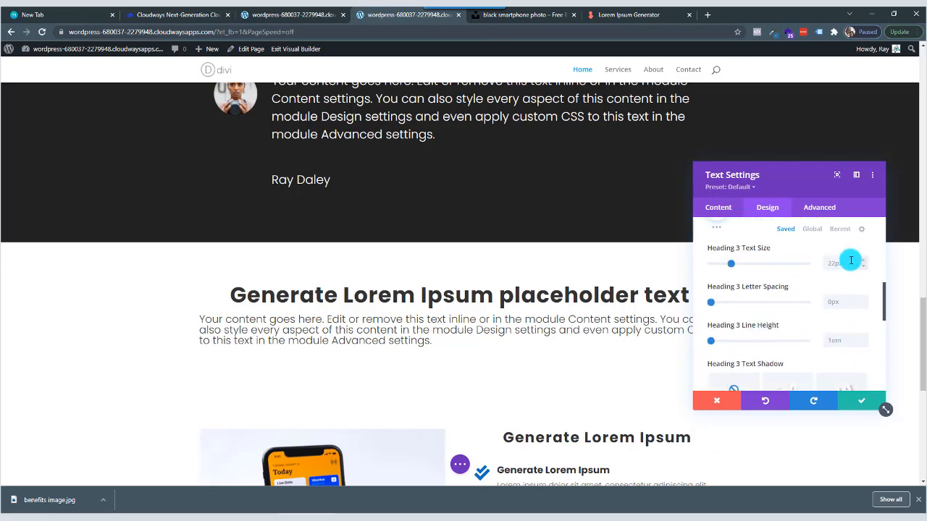
left_click_drag(732, 266, 735, 266)
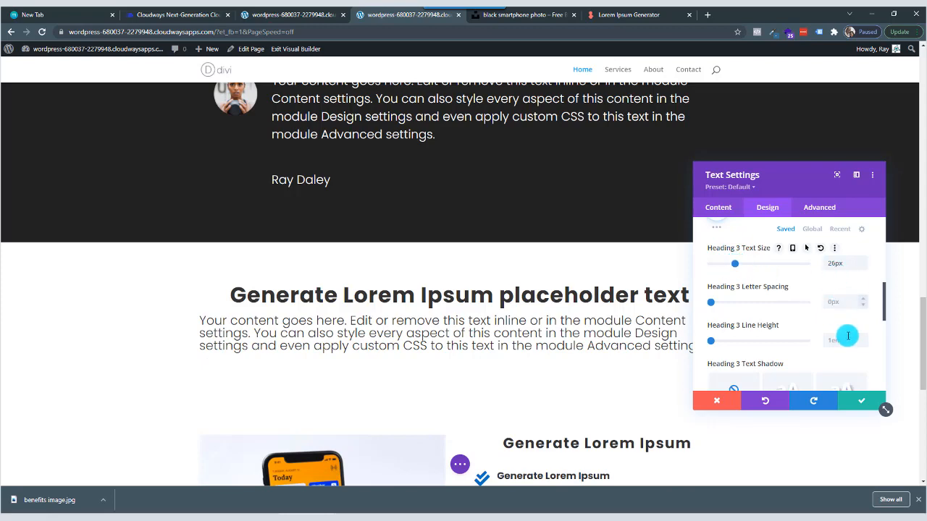
left_click(863, 338)
left_click(863, 339)
left_click(864, 338)
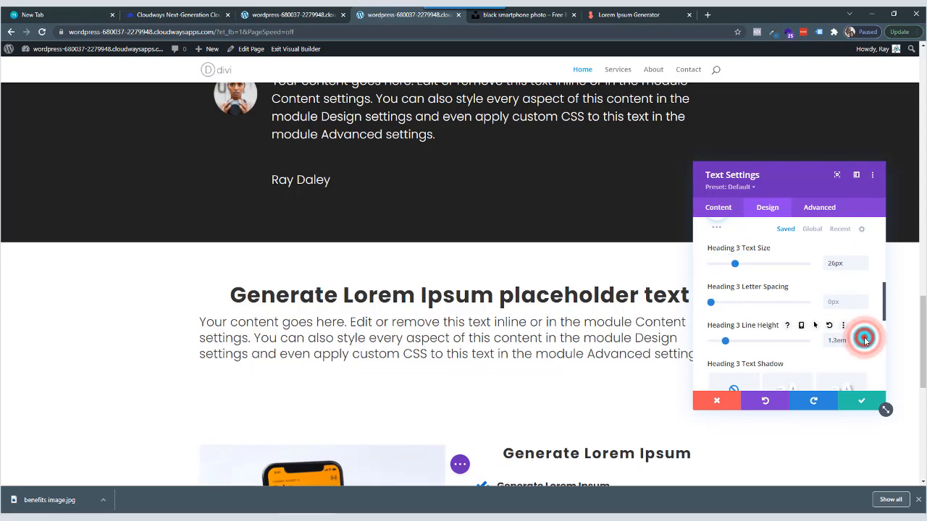
left_click(864, 338)
Set the H3 heading's letter spacing to 1px.
left_click_drag(793, 179, 751, 180)
scroll(782, 325, "down", 3)
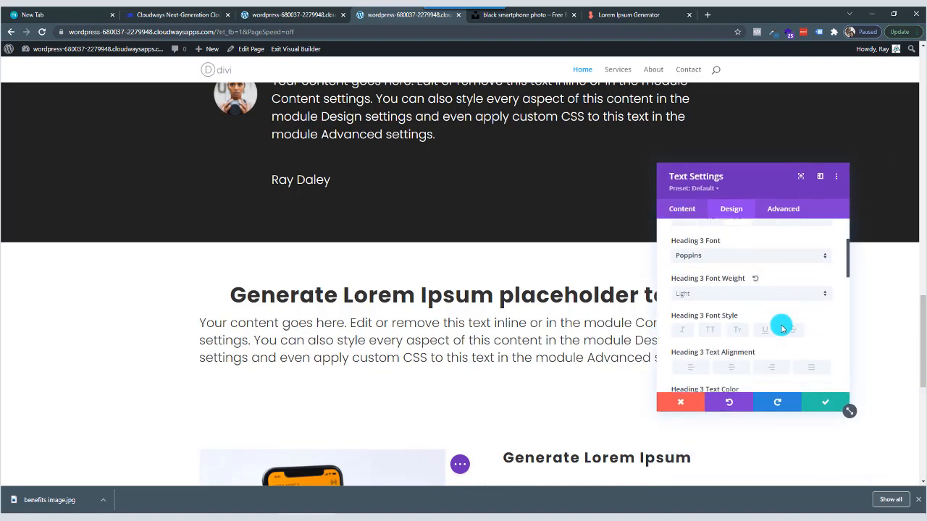
scroll(822, 299, "down", 6)
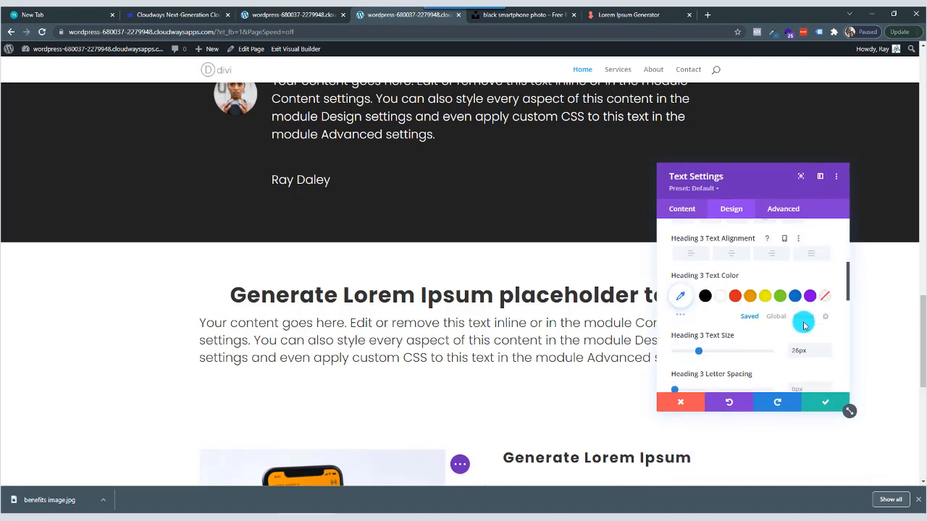
left_click(827, 307)
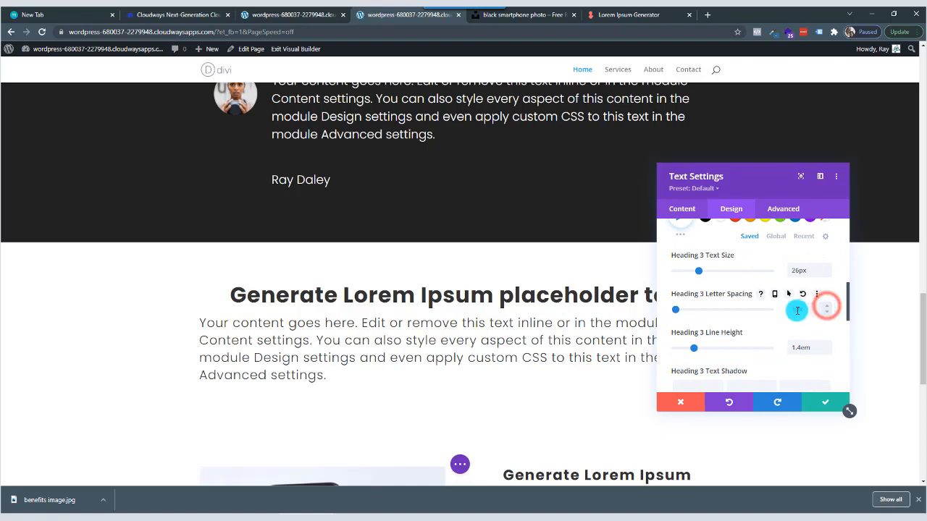
Center-align the H3 heading and reduce its text size to 24px.
scroll(722, 310, "up", 1)
scroll(722, 313, "up", 5)
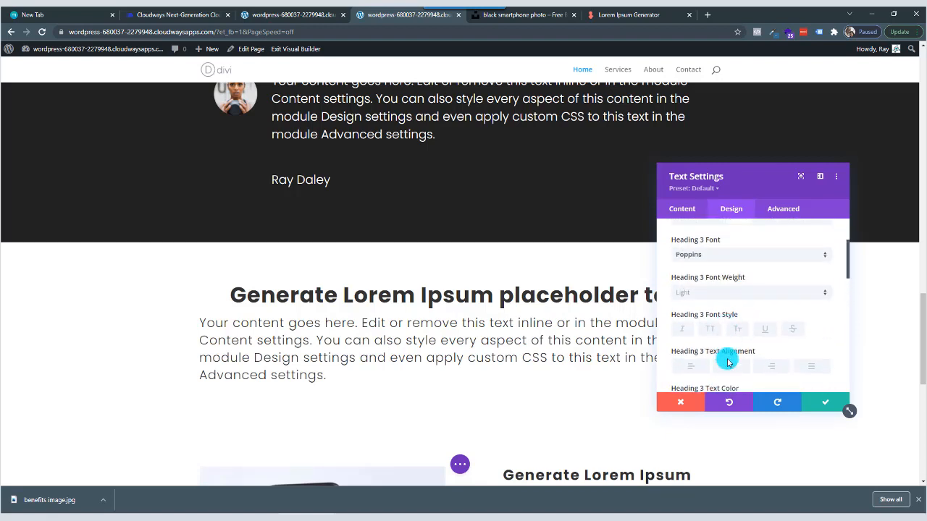
left_click(733, 369)
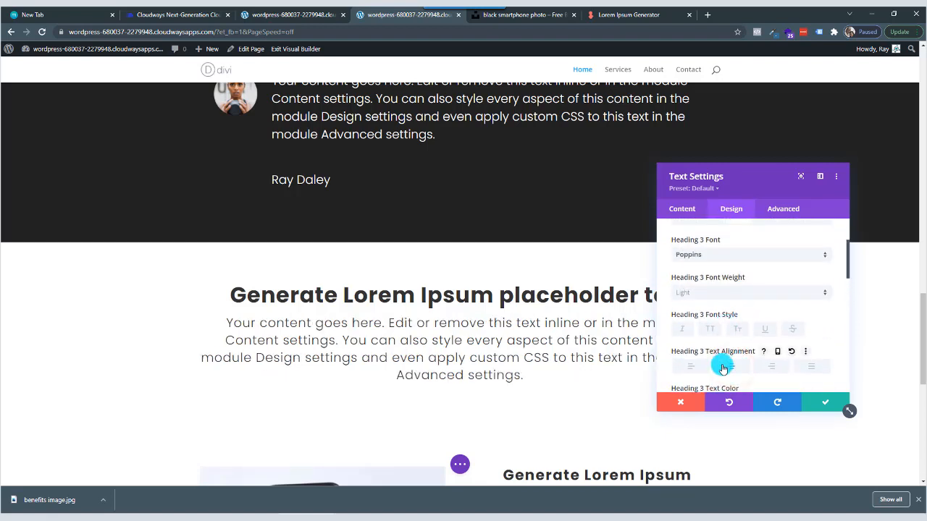
scroll(724, 358, "down", 4)
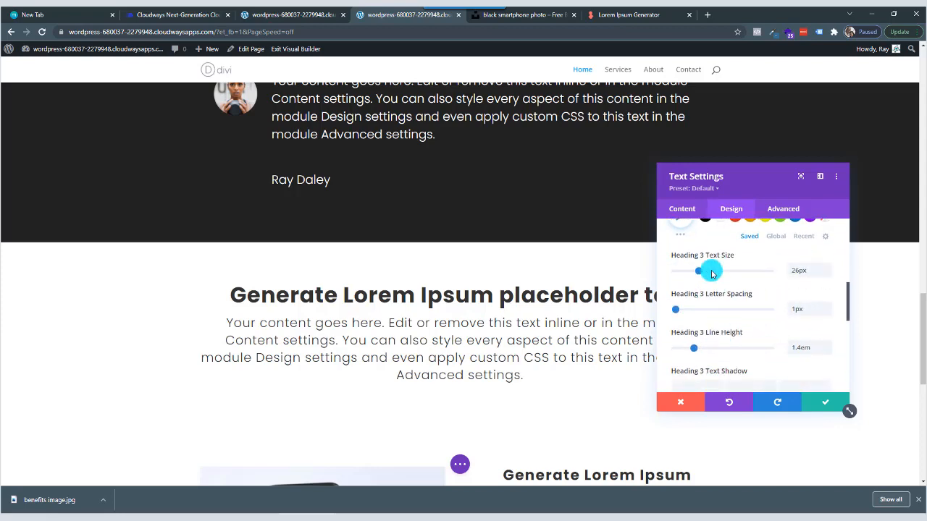
left_click_drag(700, 270, 697, 272)
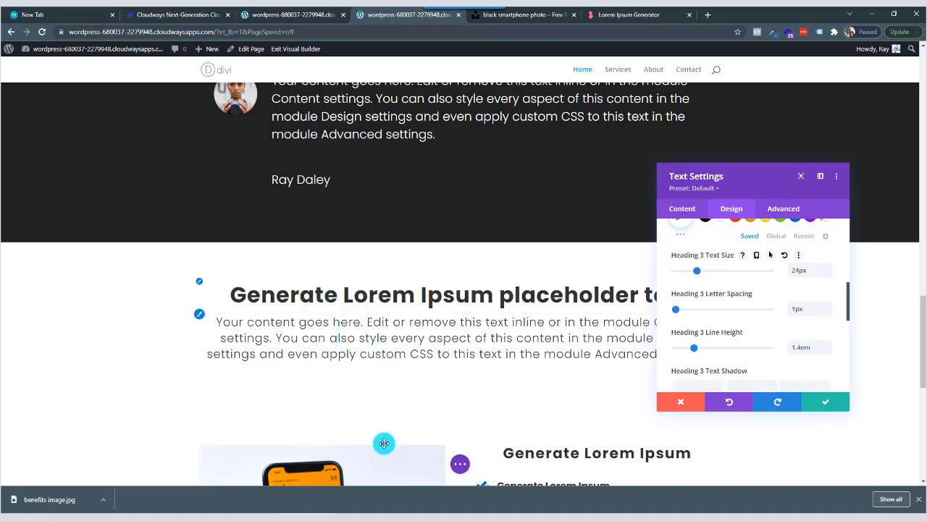
Set the intro text module's top margin to 0px and bottom margin to -100px, and save the module settings.
scroll(748, 316, "down", 3)
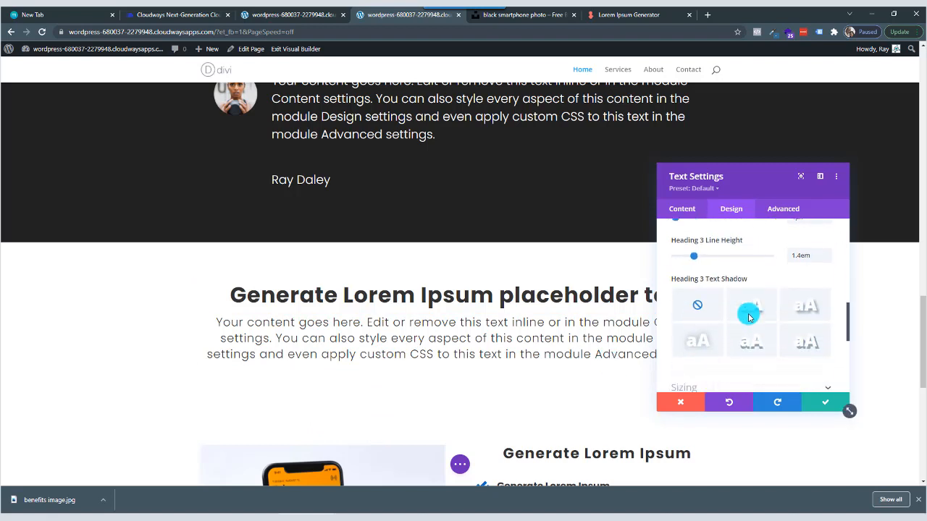
scroll(749, 317, "down", 1)
left_click(732, 323)
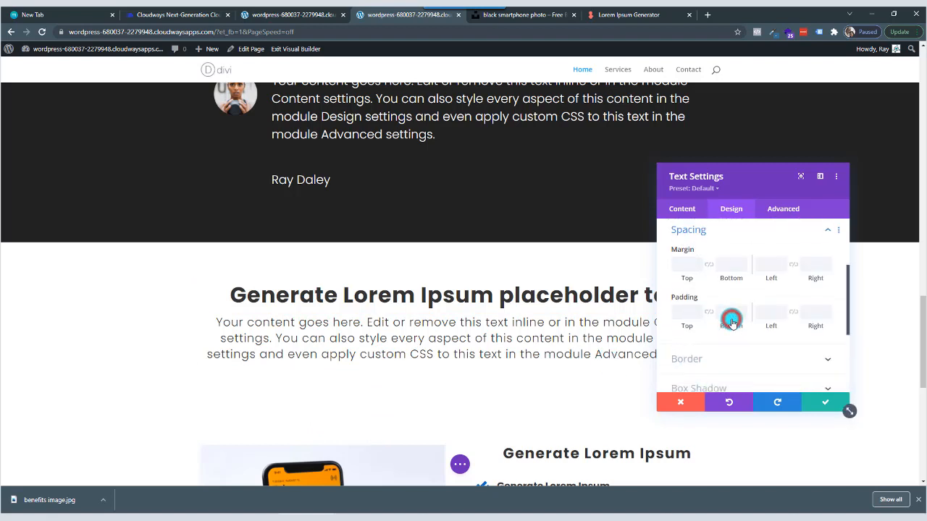
left_click(711, 272)
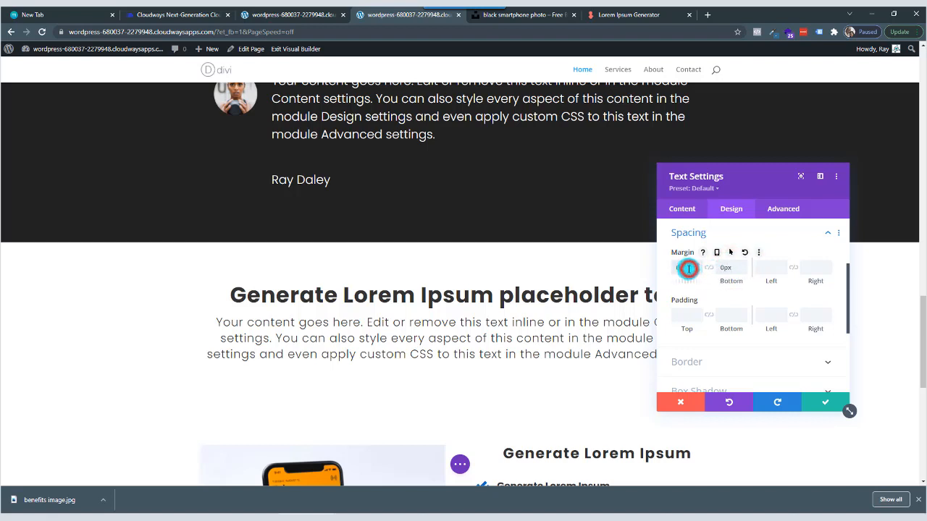
left_click(688, 269)
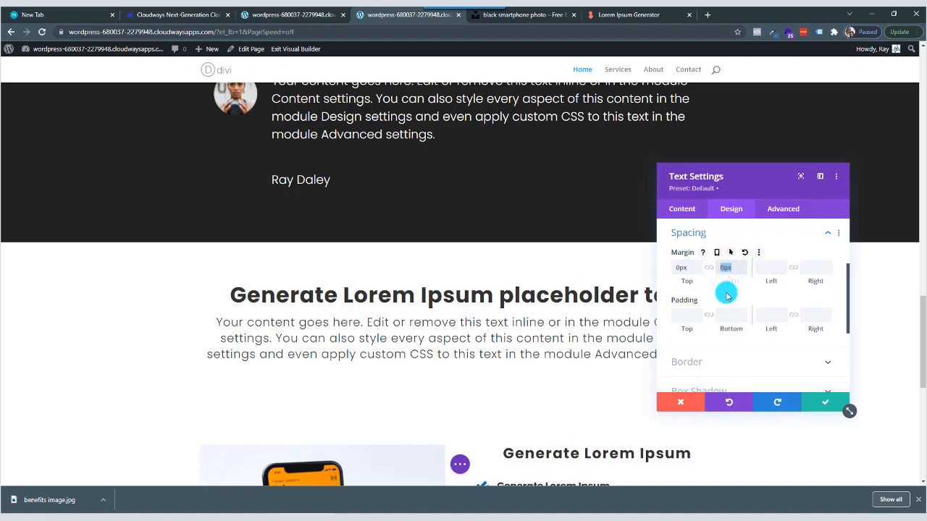
left_click_drag(734, 268, 719, 268)
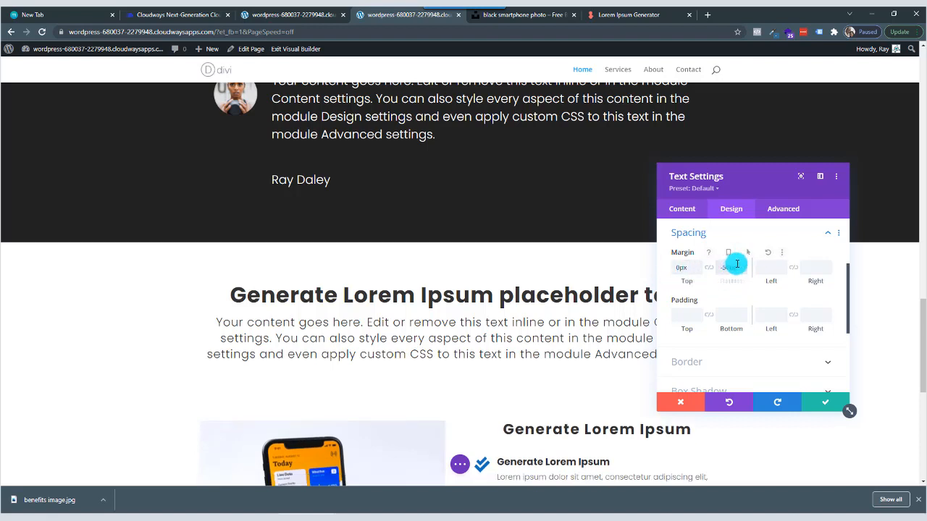
left_click_drag(739, 267, 717, 267)
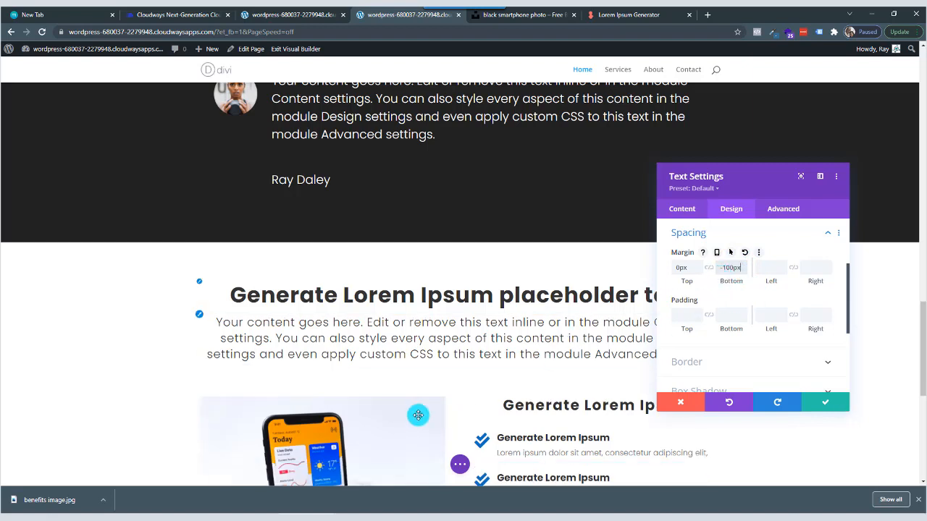
left_click(825, 404)
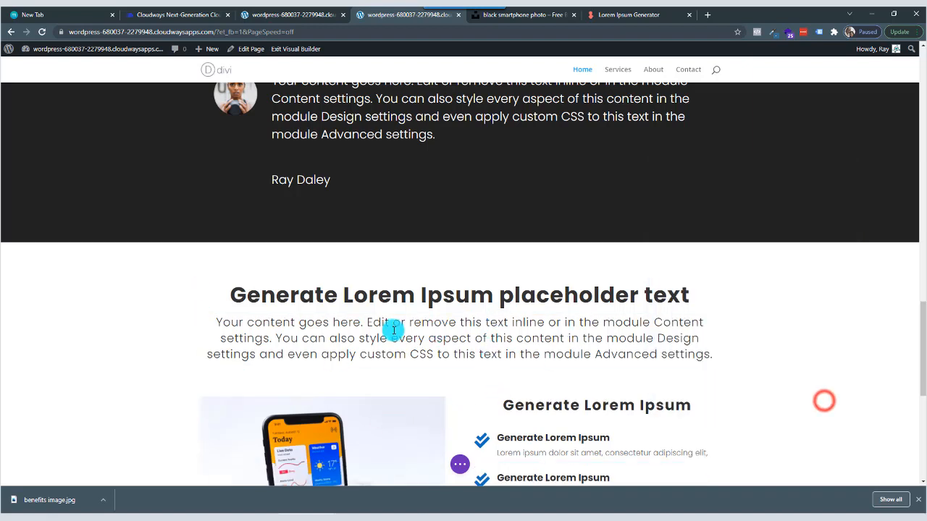
Review the spacing and layout of the intro text and the benefits section below it, down to the footer.
scroll(534, 355, "down", 3)
scroll(534, 356, "up", 2)
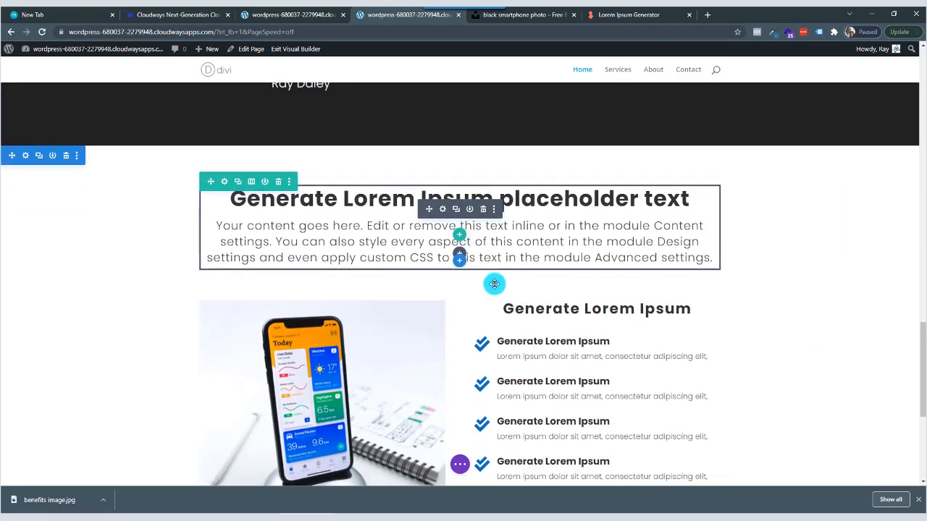
scroll(476, 290, "down", 2)
scroll(477, 290, "up", 3)
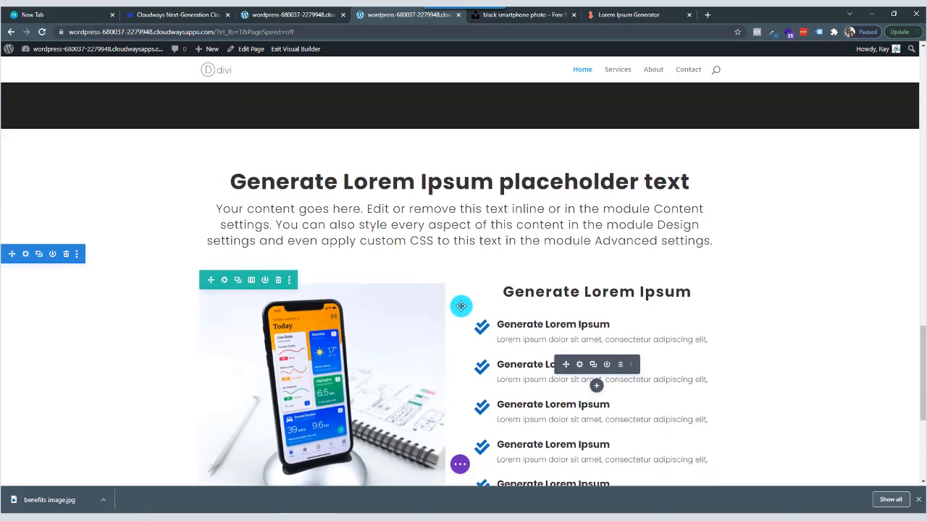
scroll(459, 239, "down", 4)
scroll(445, 280, "down", 2)
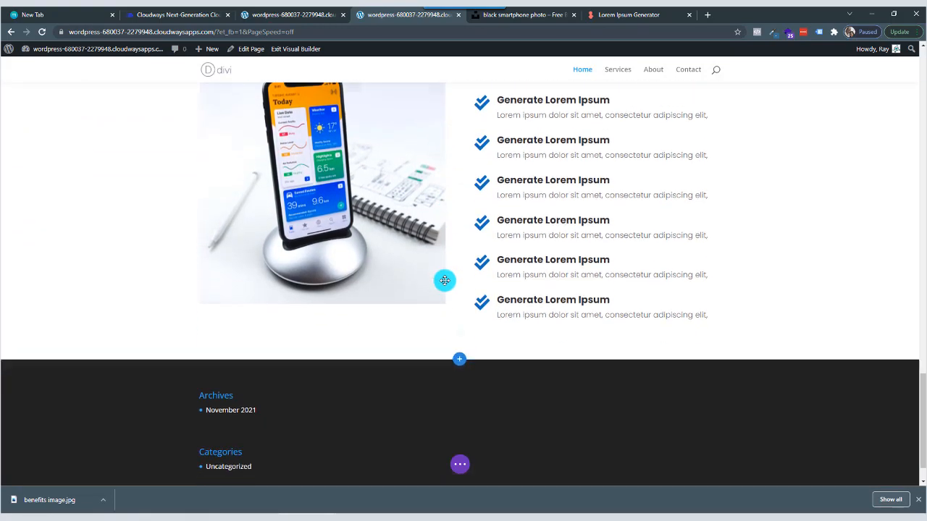
scroll(457, 227, "up", 4)
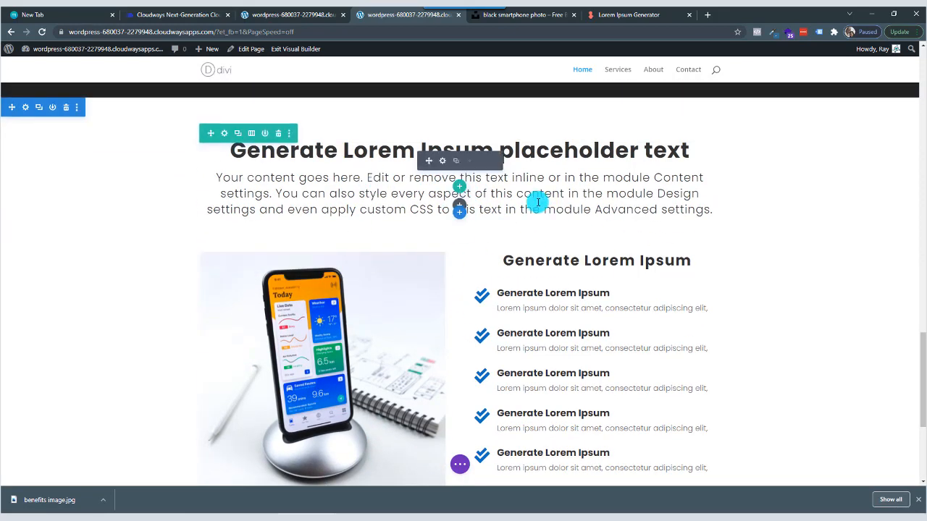
scroll(487, 322, "down", 2)
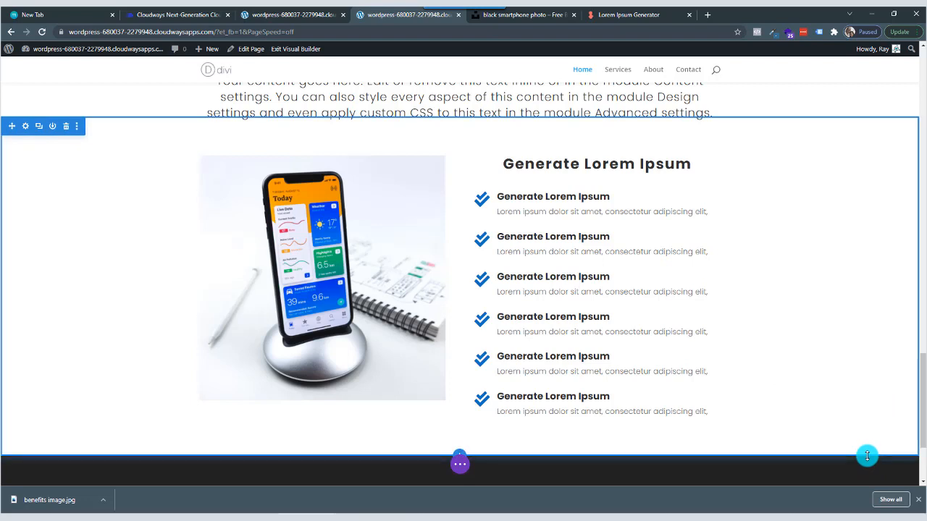
Add a regular section with a two-column row below the benefits section.
key("t")
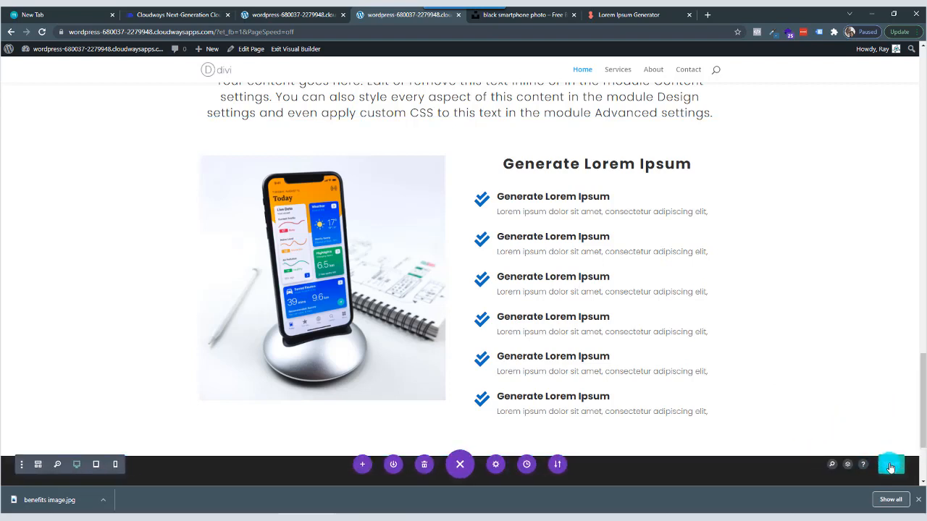
scroll(891, 467, "down", 2)
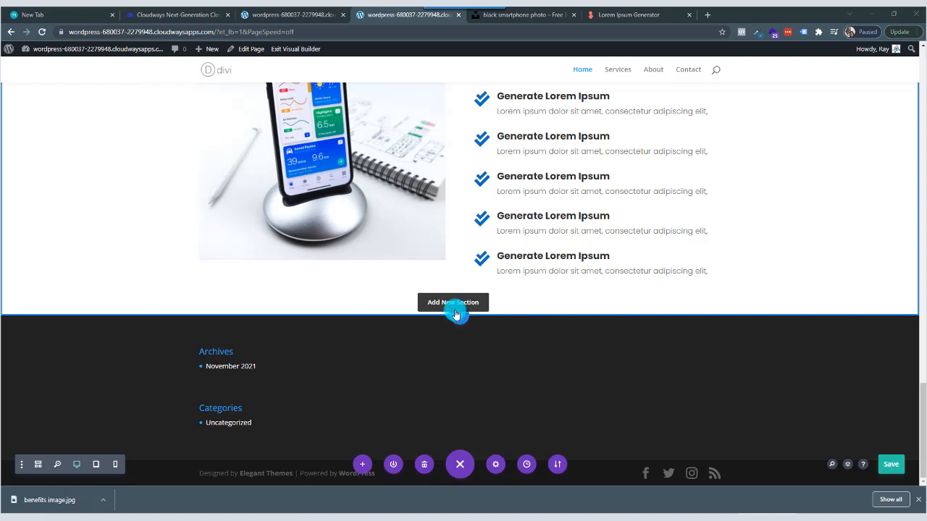
left_click(459, 319)
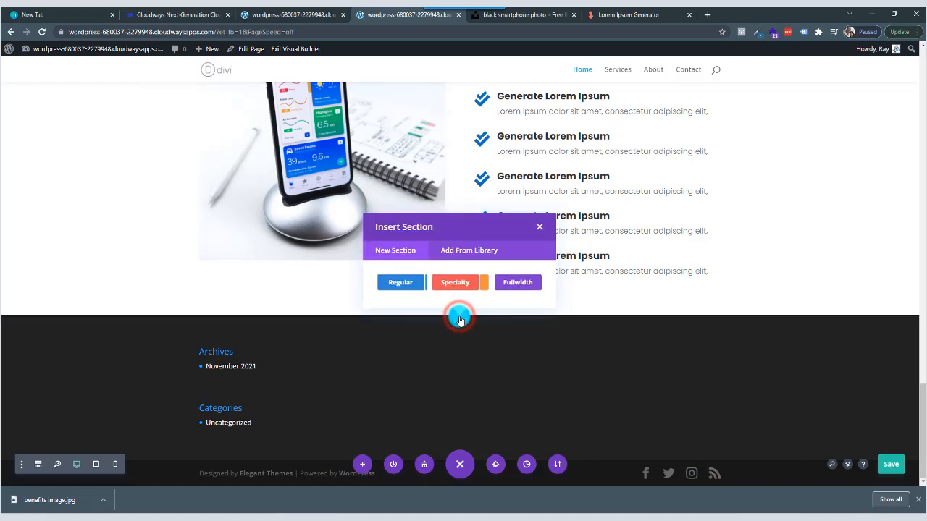
left_click(404, 283)
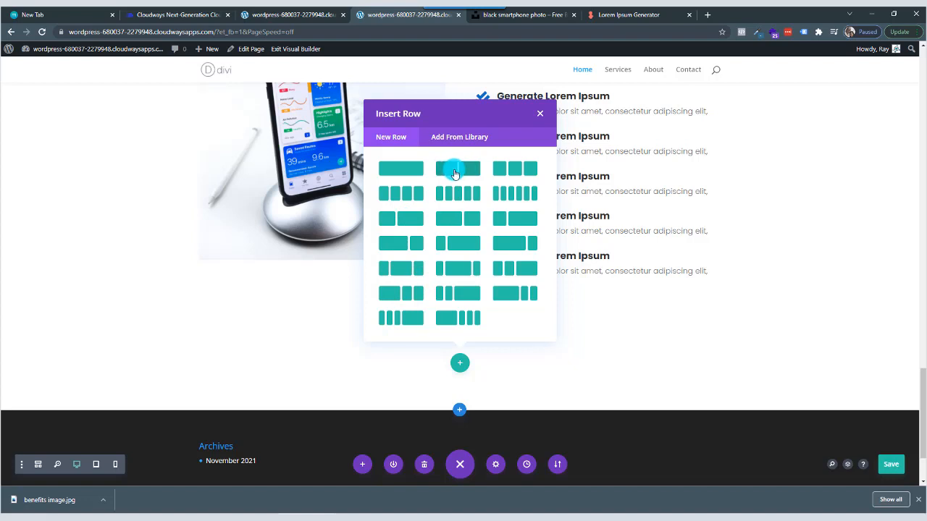
left_click(449, 171)
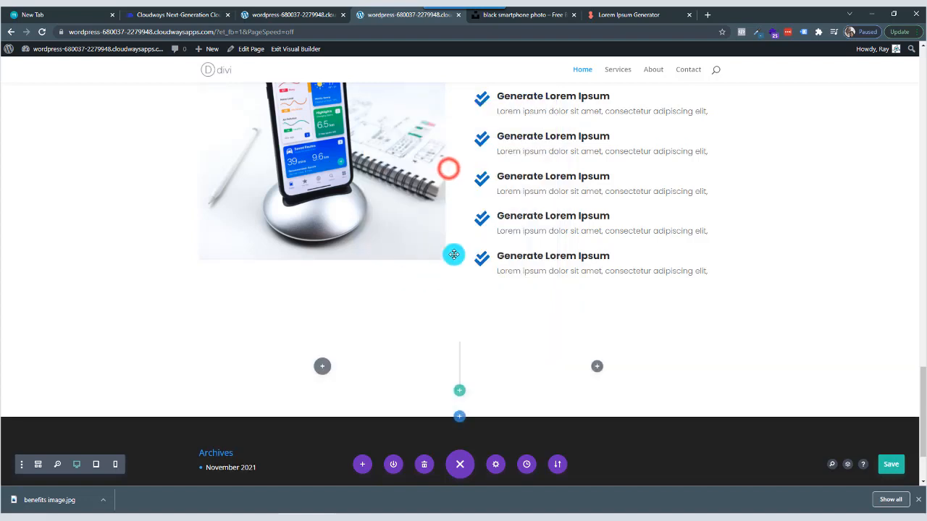
left_click(321, 142)
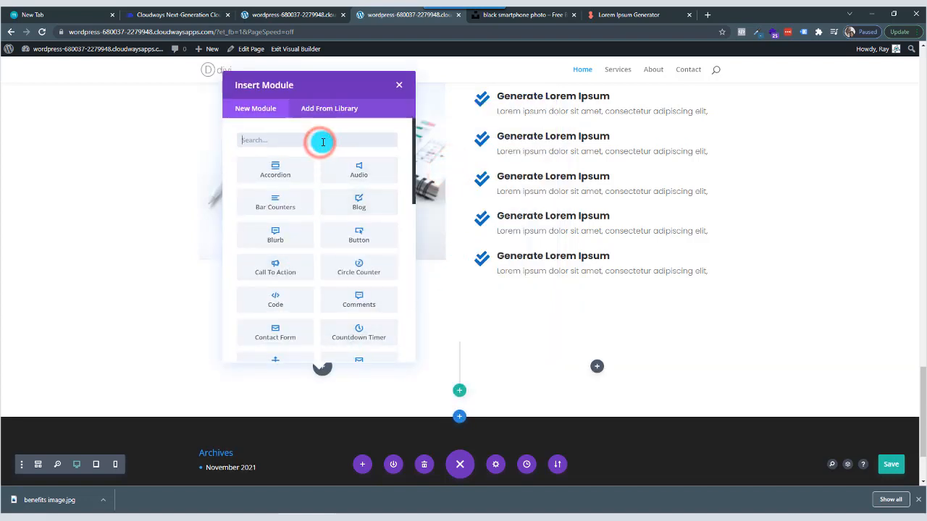
type("text")
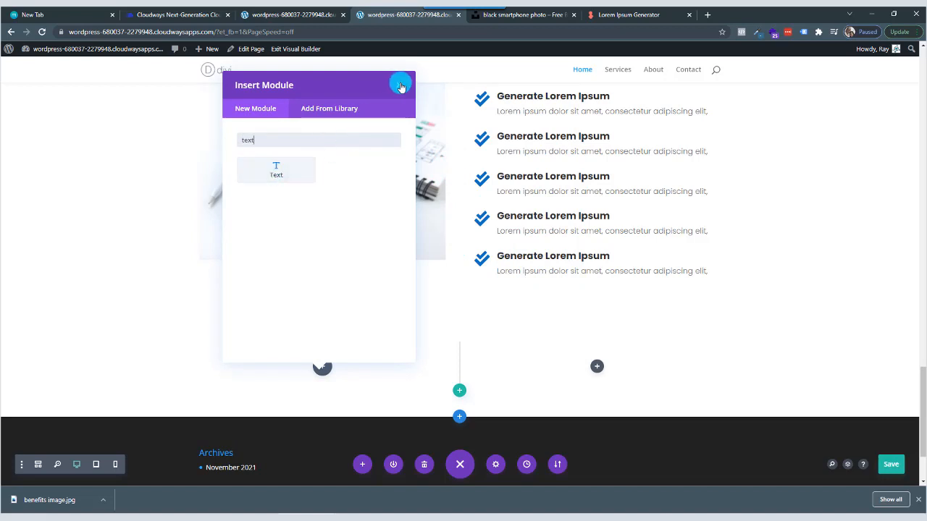
left_click(400, 86)
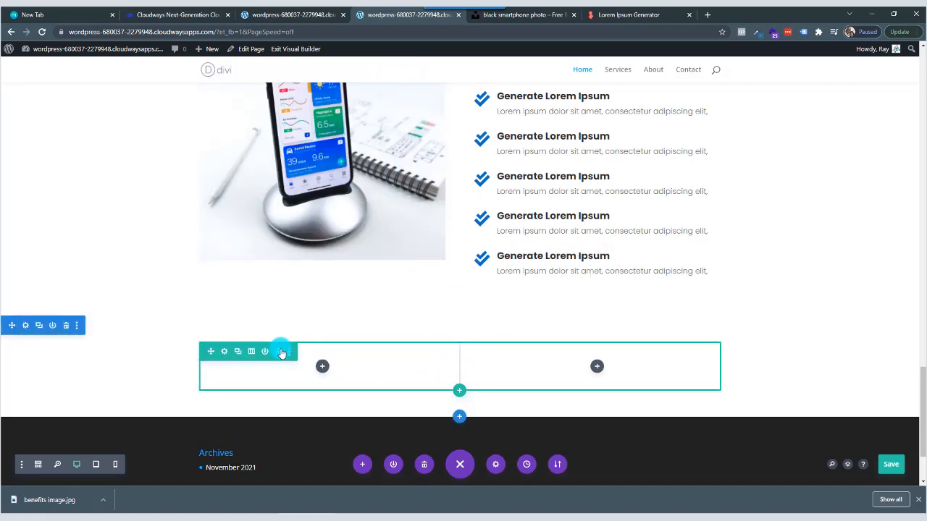
Change the new row's layout to a single column and insert a Text module in it.
left_click(251, 352)
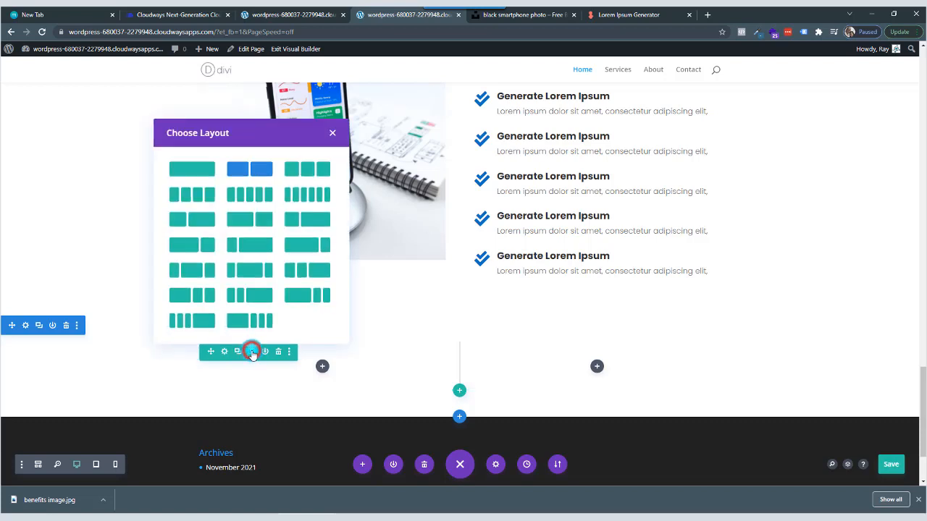
left_click(204, 169)
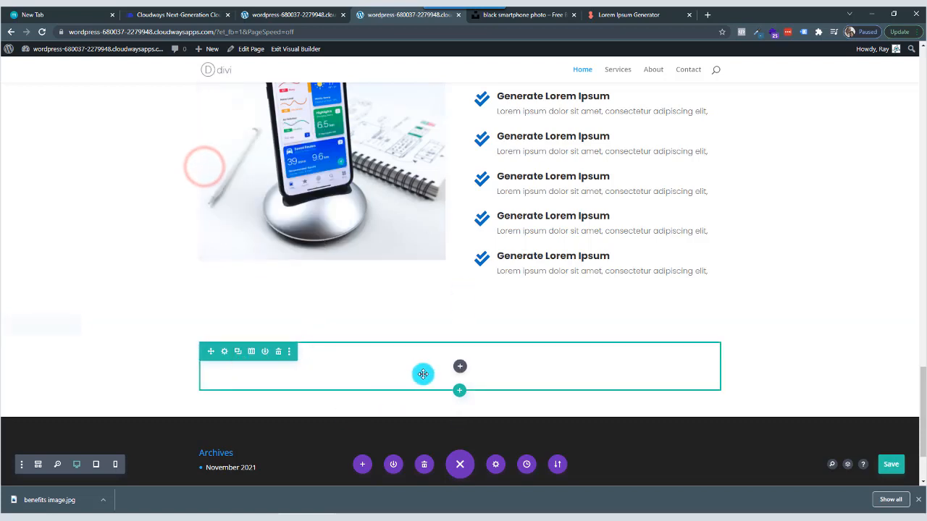
left_click(460, 367)
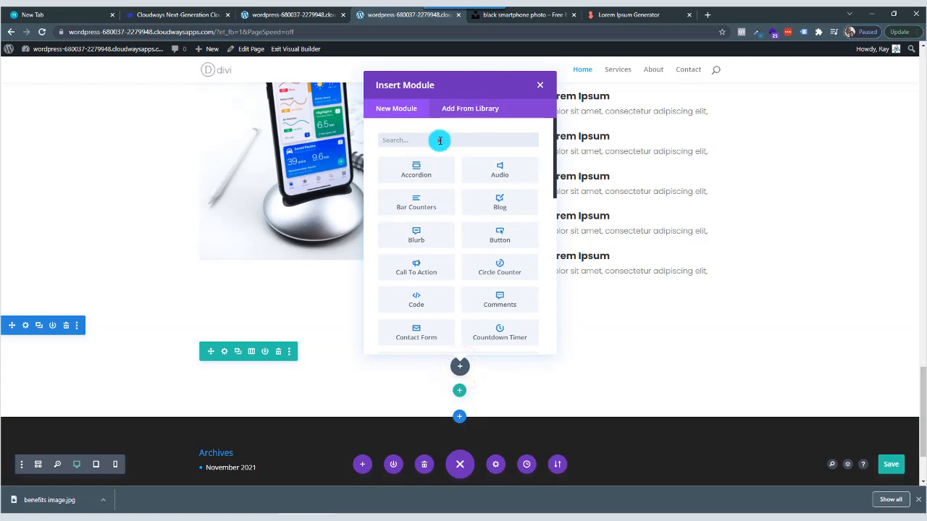
left_click(447, 137)
type("text")
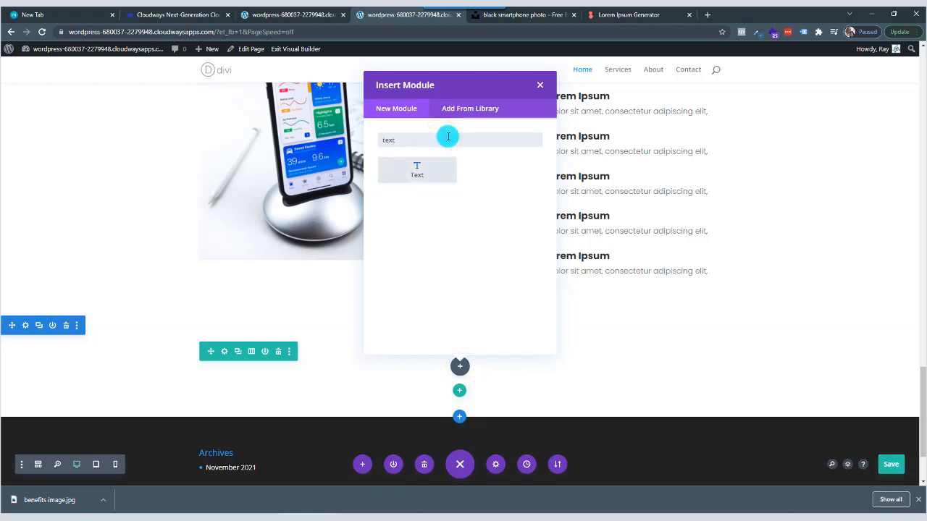
left_click(416, 169)
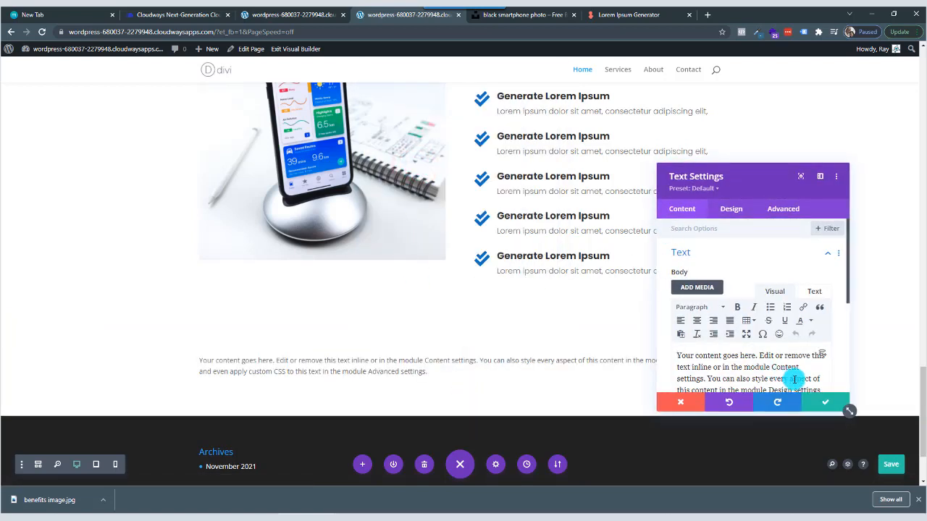
Replace the module's placeholder body text with "About us" and format it as Heading 2.
scroll(796, 372, "down", 3)
left_click_drag(784, 317, 633, 236)
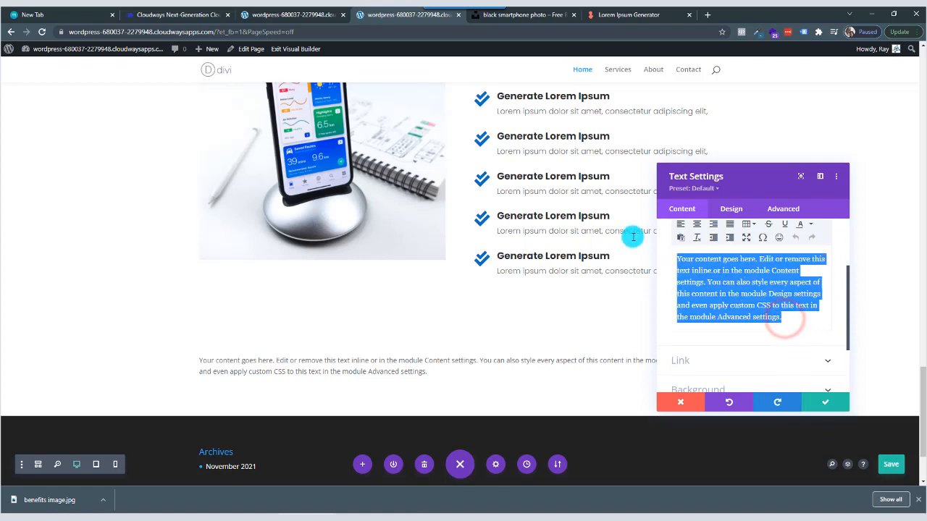
type("About us")
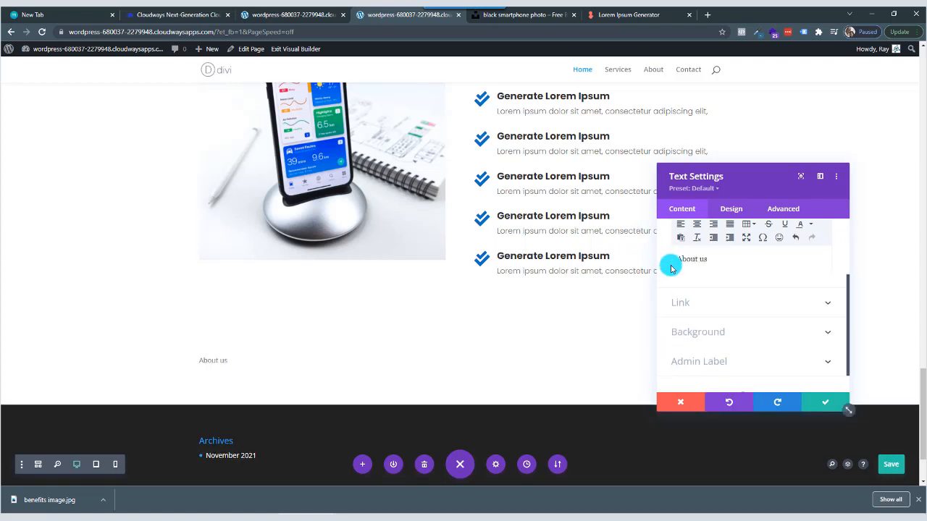
scroll(714, 275, "up", 1)
left_click(722, 260)
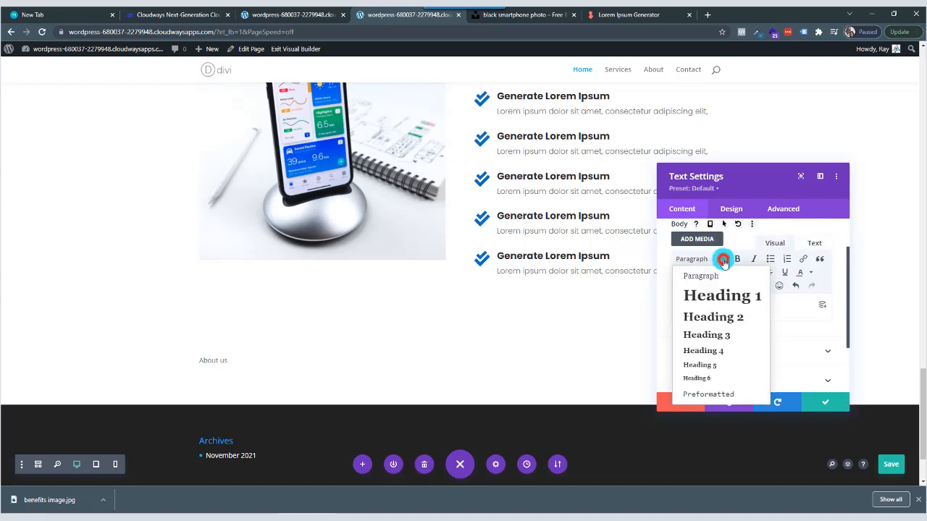
left_click(710, 317)
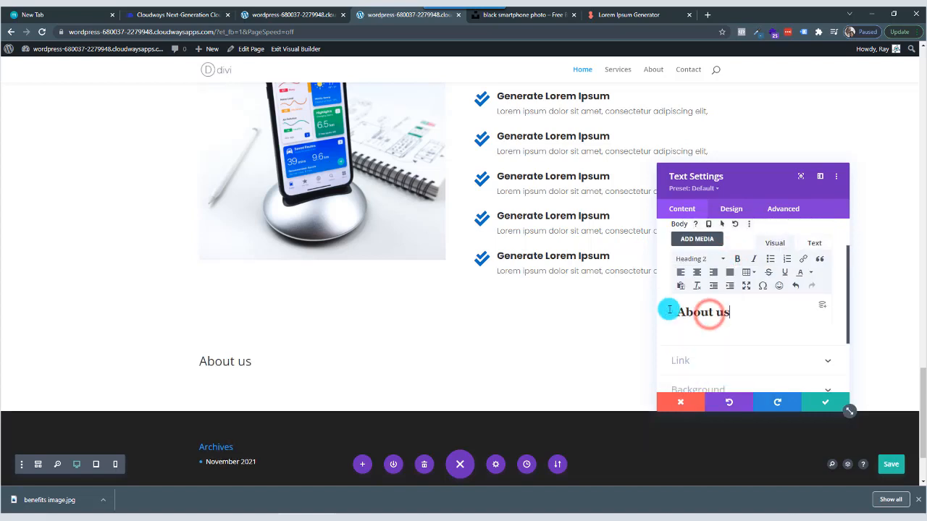
Set the Heading 2 font of the "About us" text to Poppins.
left_click(730, 210)
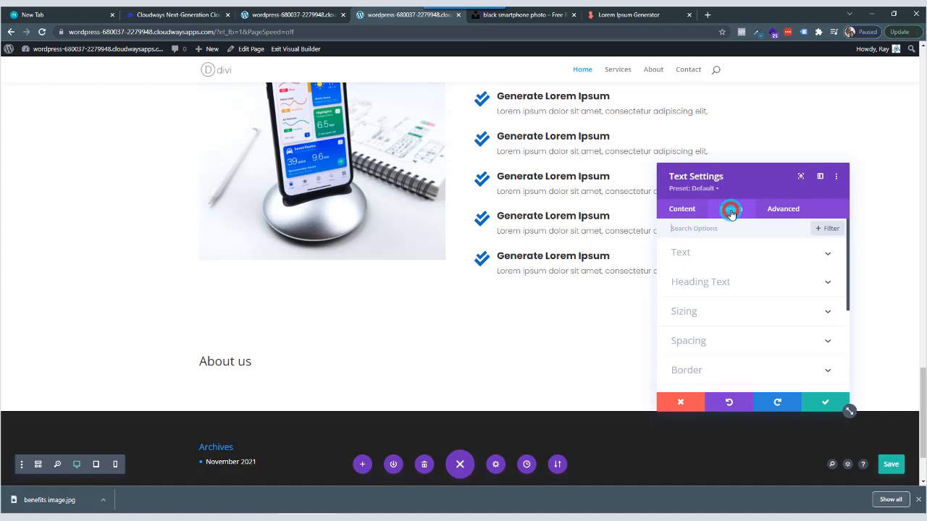
left_click(735, 284)
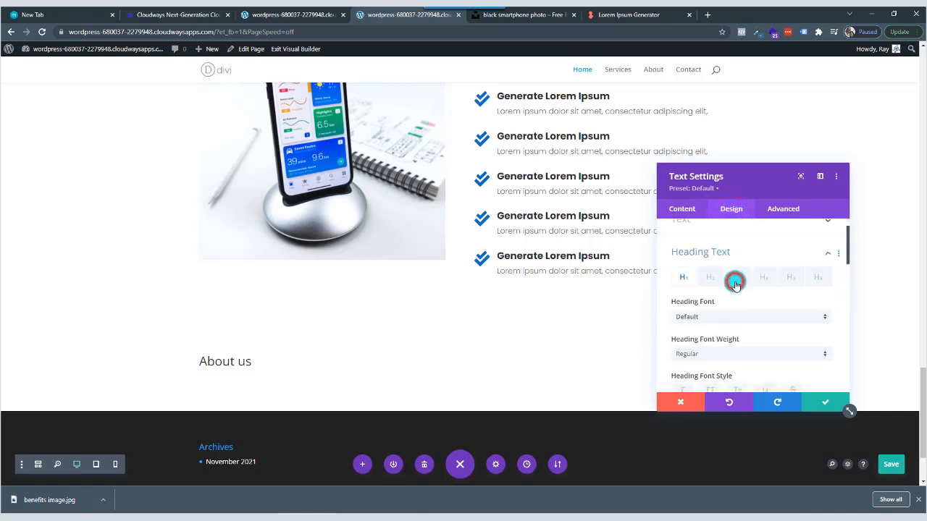
left_click(710, 260)
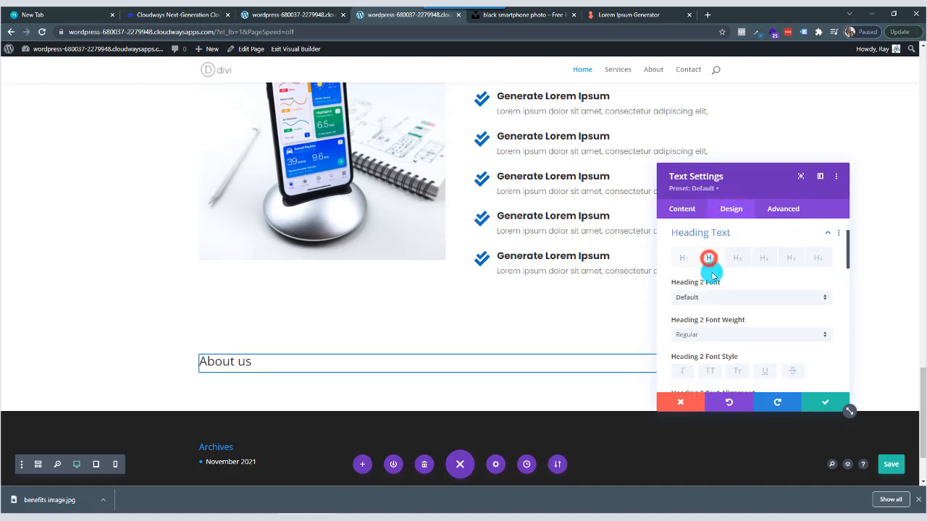
left_click(718, 297)
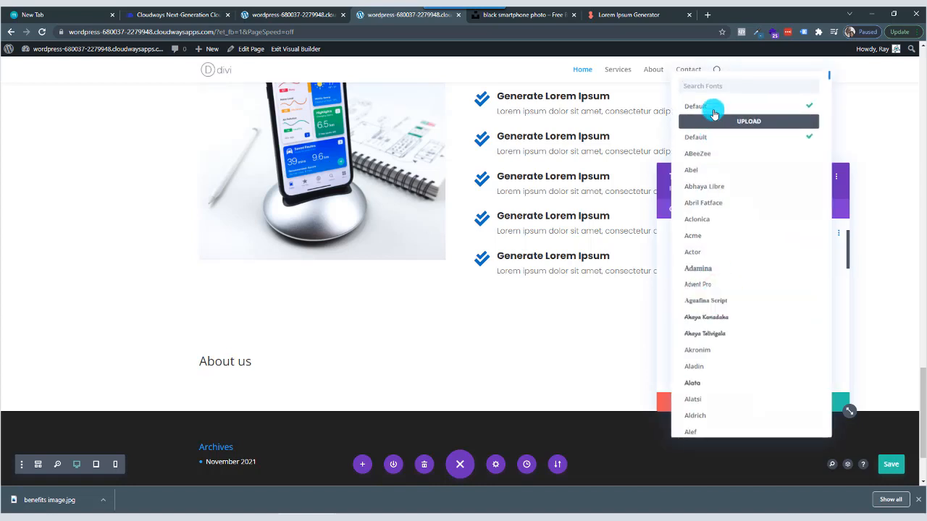
left_click(720, 85)
type("popp")
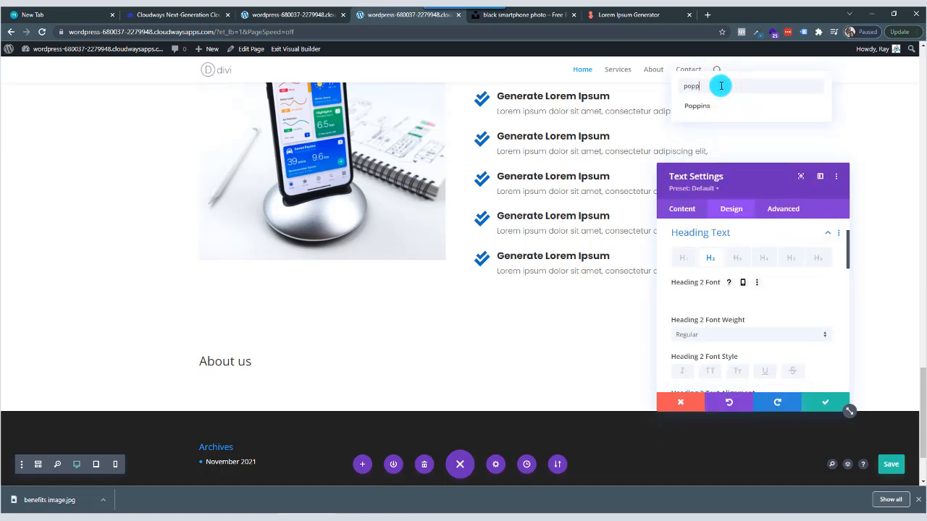
left_click(701, 106)
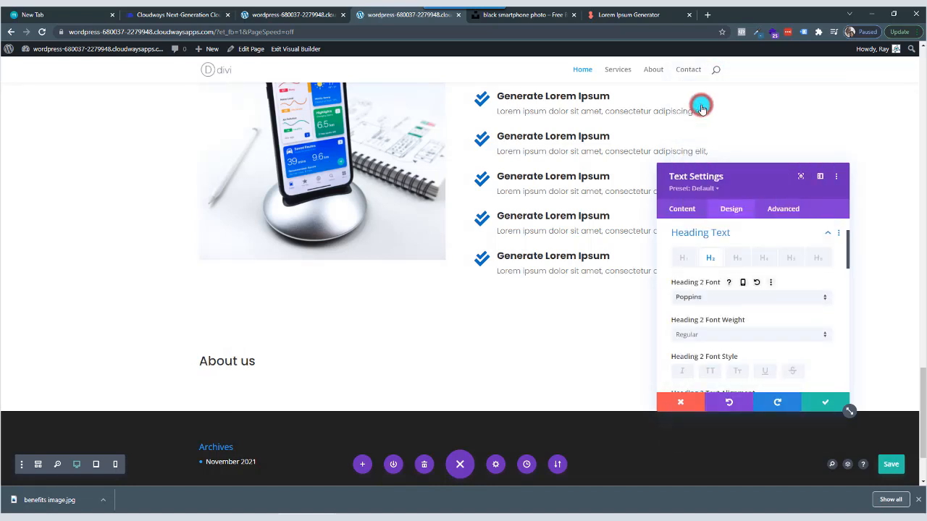
Set the "About us" heading's font weight to Bold and center-align it.
left_click(729, 339)
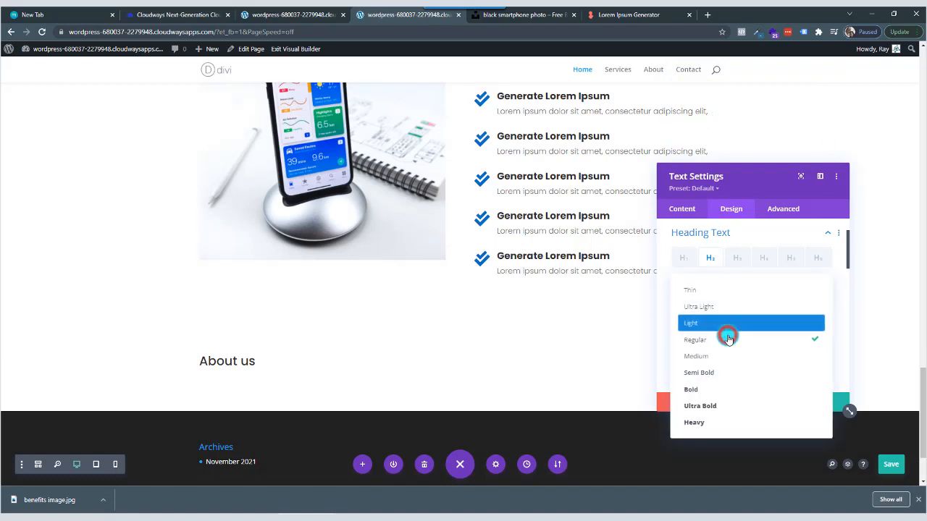
left_click(720, 383)
scroll(728, 326, "down", 3)
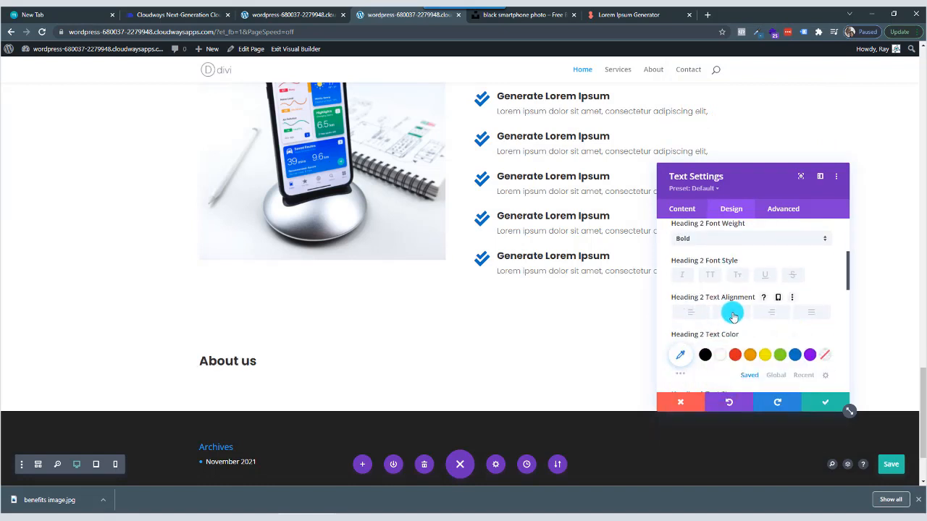
left_click(733, 315)
Set the "About us" heading's text size to 40px and letter spacing to 2px, matching the intro section's heading above.
scroll(727, 315, "down", 4)
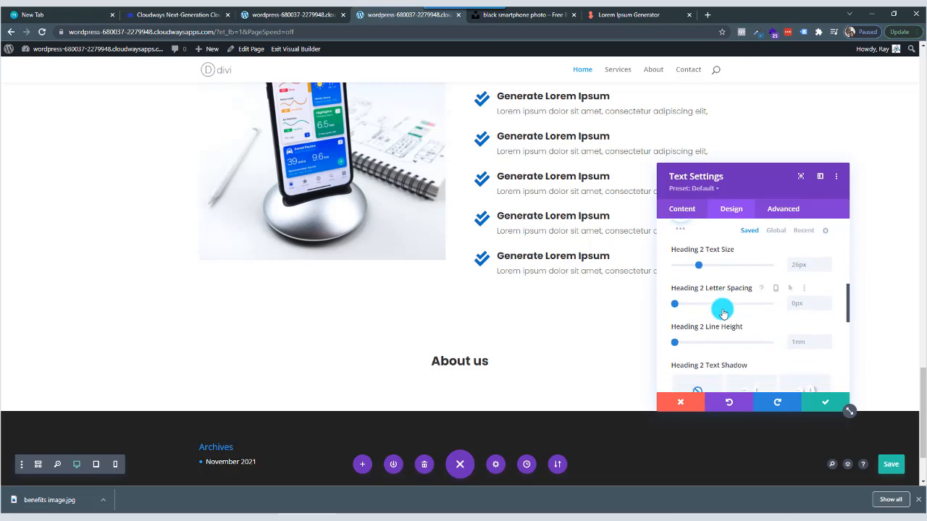
left_click_drag(700, 266, 712, 267)
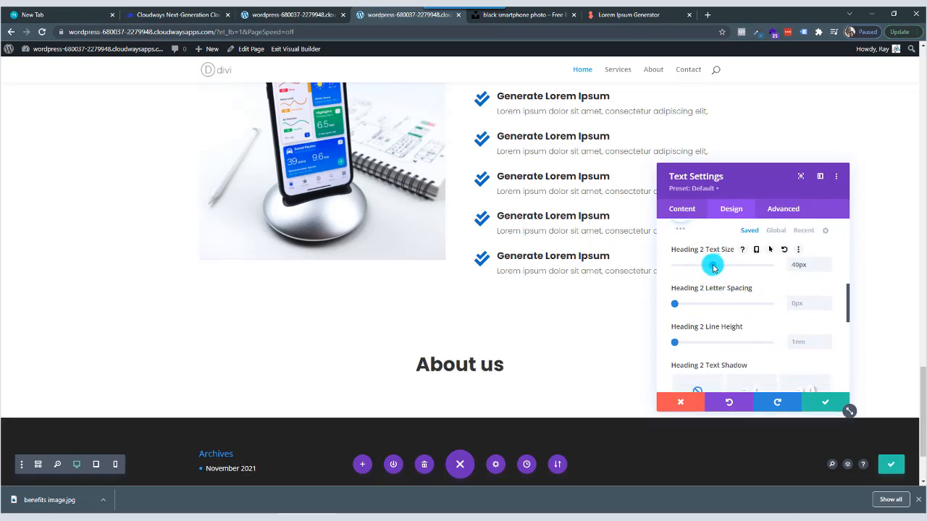
scroll(536, 267, "up", 5)
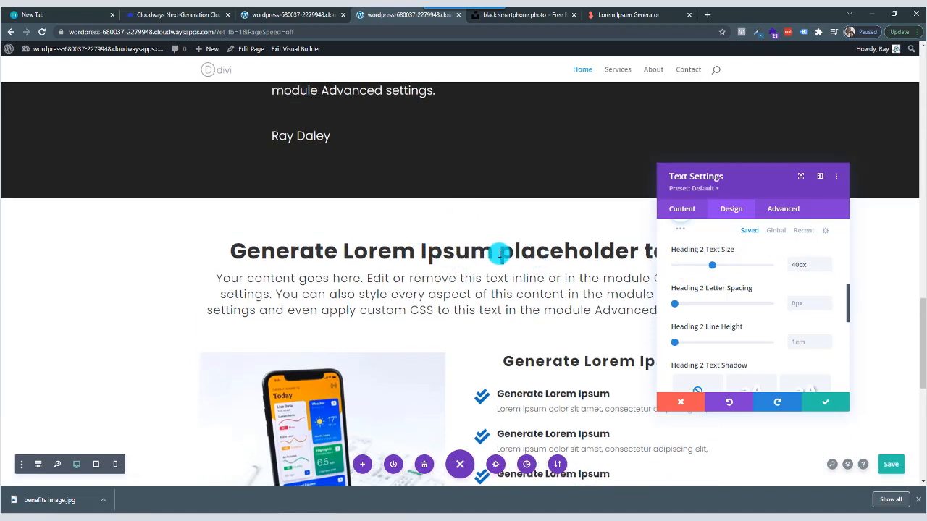
scroll(726, 309, "down", 2)
scroll(741, 288, "up", 1)
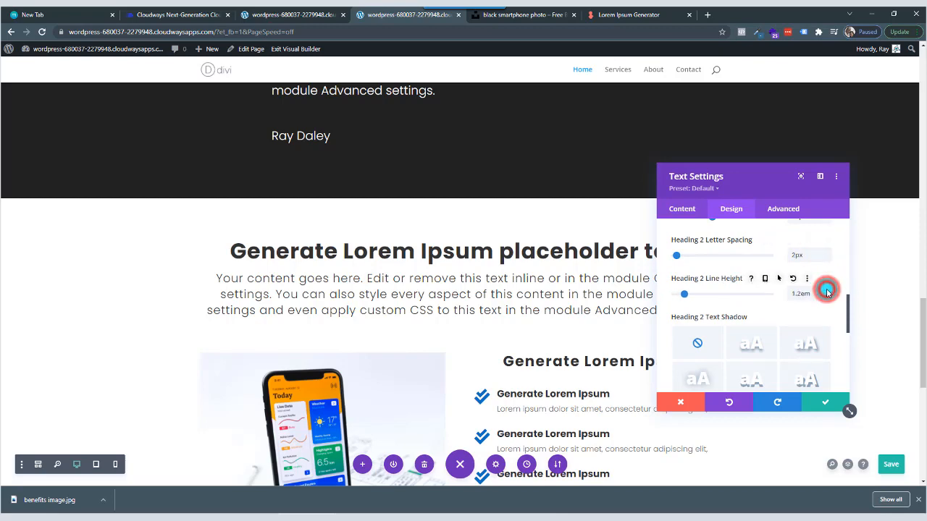
Set the "About us" heading's line height to 1.3em and save the module settings.
left_click(827, 292)
scroll(565, 305, "down", 6)
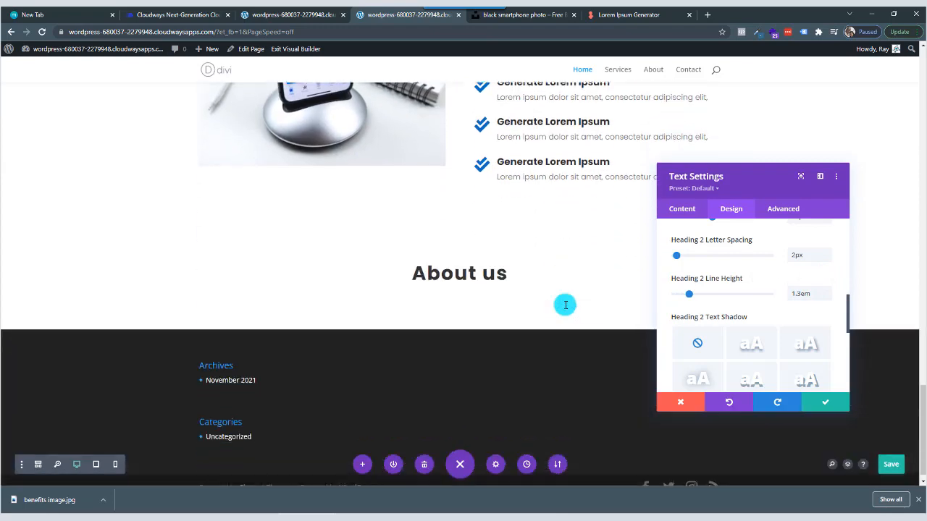
left_click(827, 402)
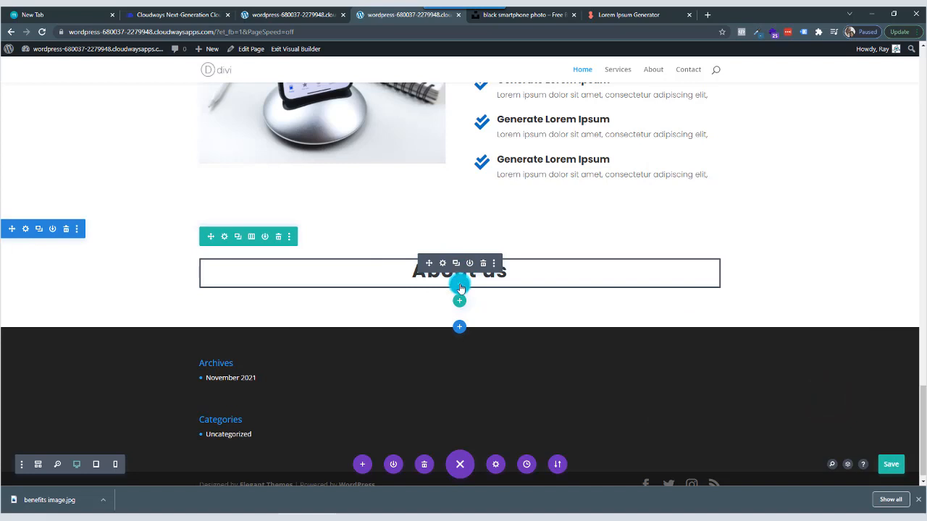
Insert a Text module with the default placeholder paragraph directly below the "About us" heading.
left_click(460, 286)
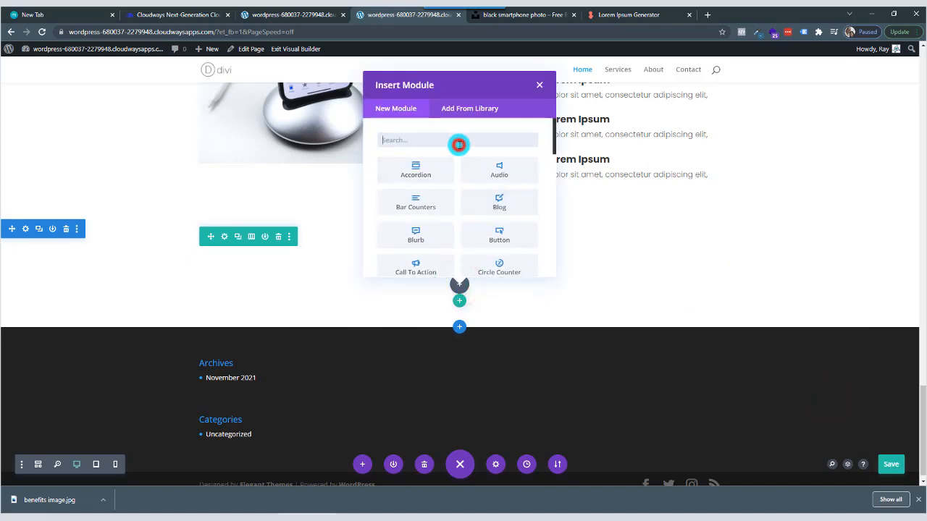
left_click(458, 145)
type("text")
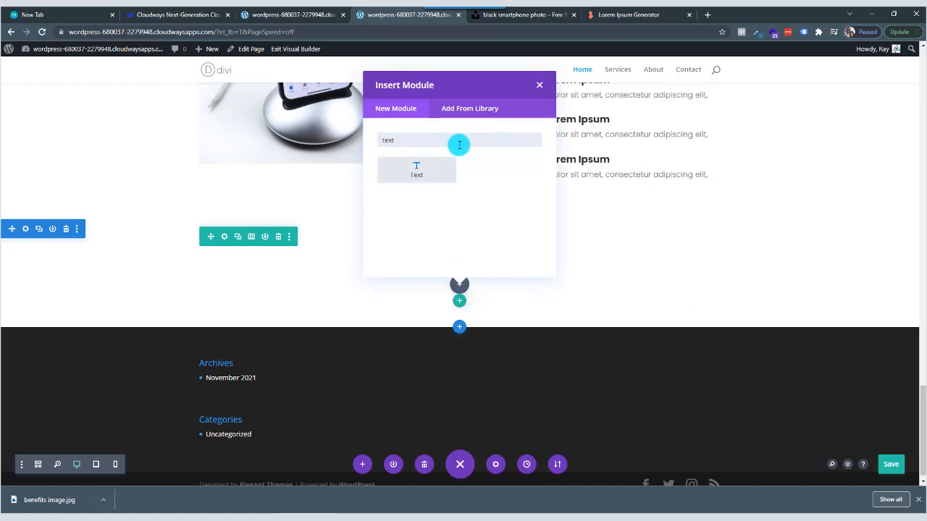
left_click(439, 171)
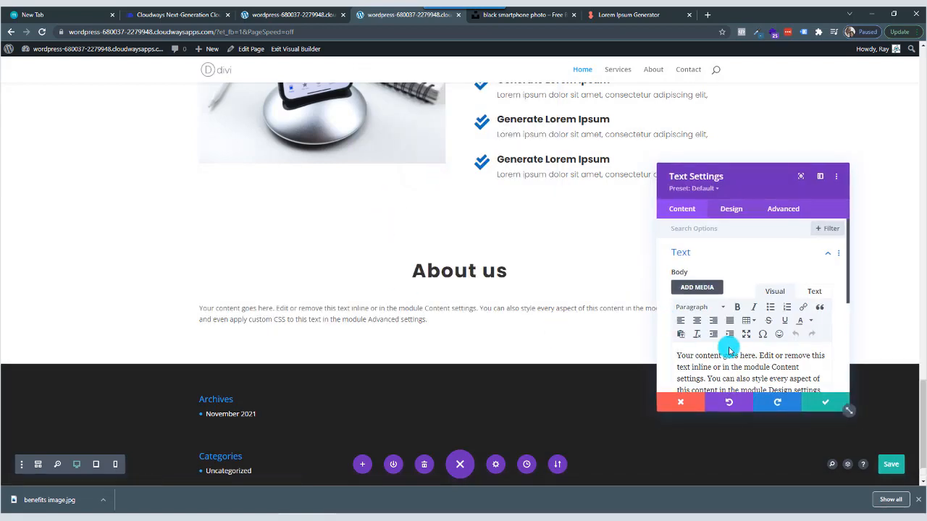
scroll(742, 348, "down", 3)
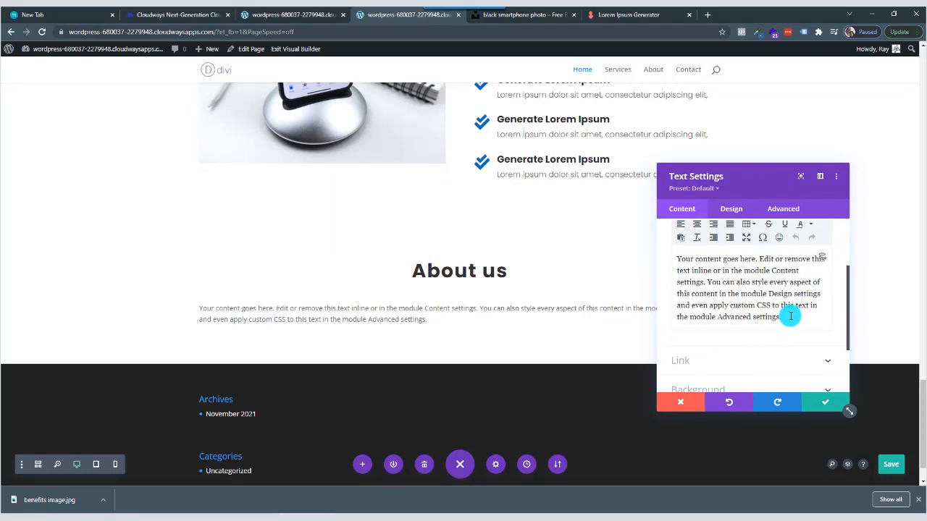
Insert a two-equal-column row below the "About us" paragraph and add a Text module with the default placeholder text in its first column.
left_click(819, 403)
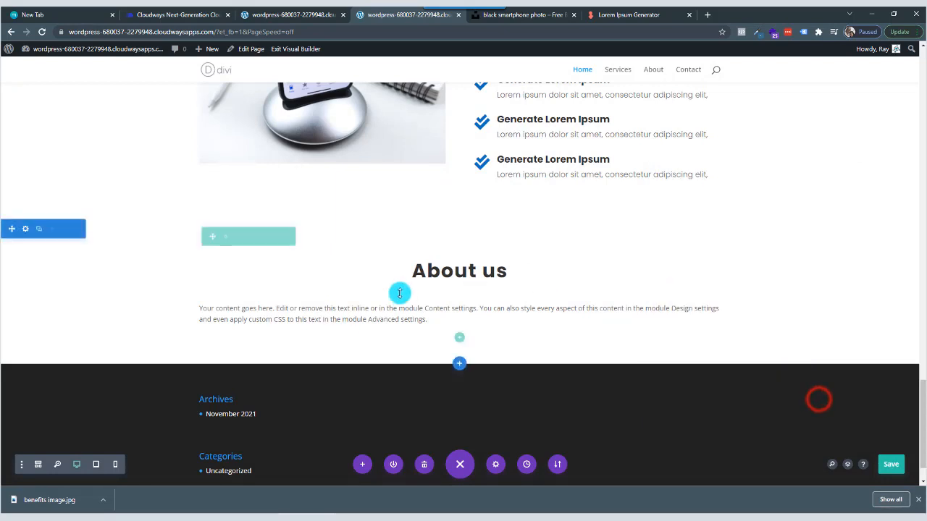
left_click(459, 338)
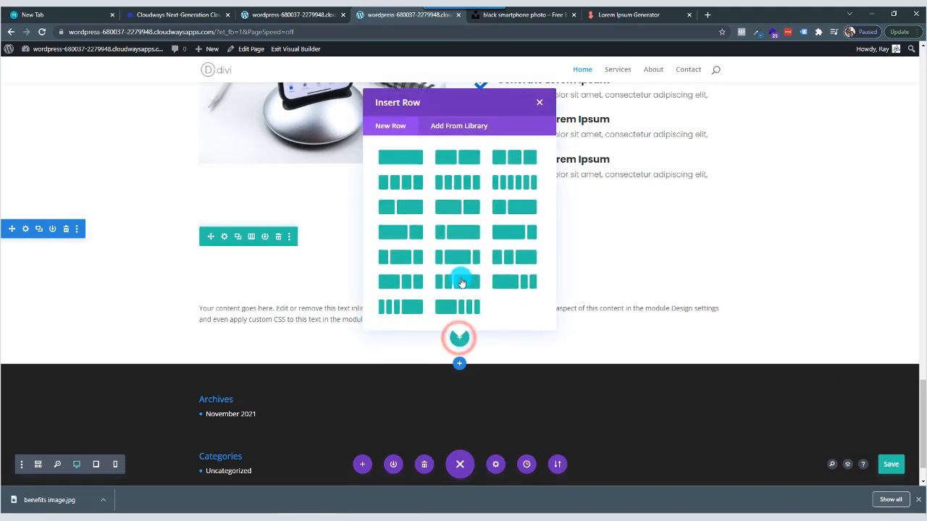
left_click(449, 161)
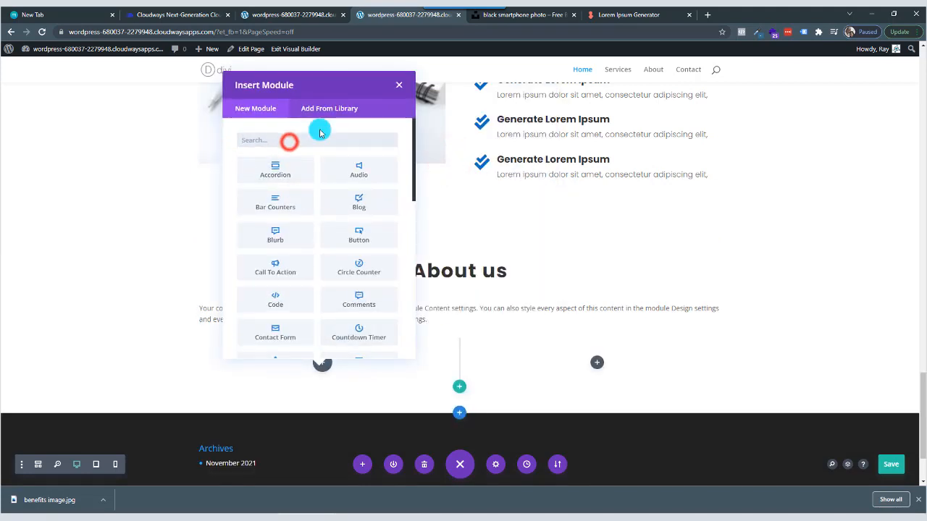
type("text")
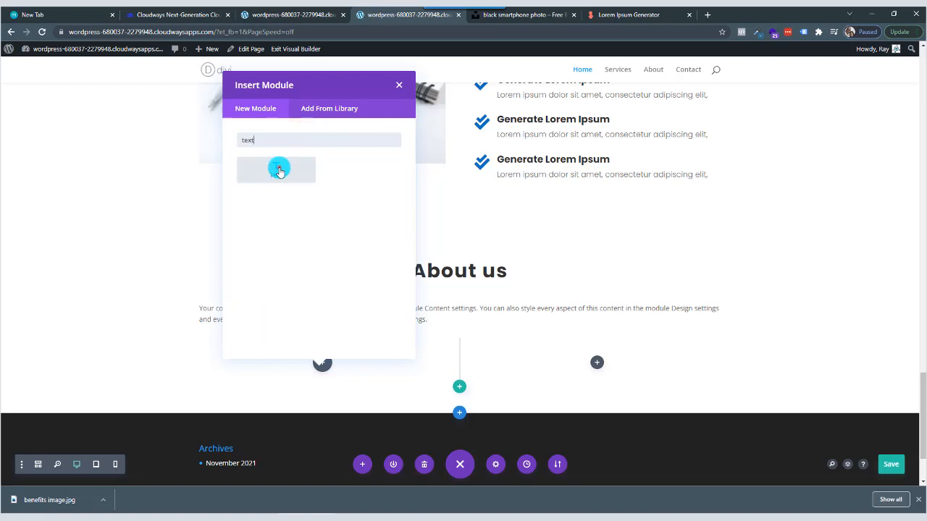
left_click(279, 171)
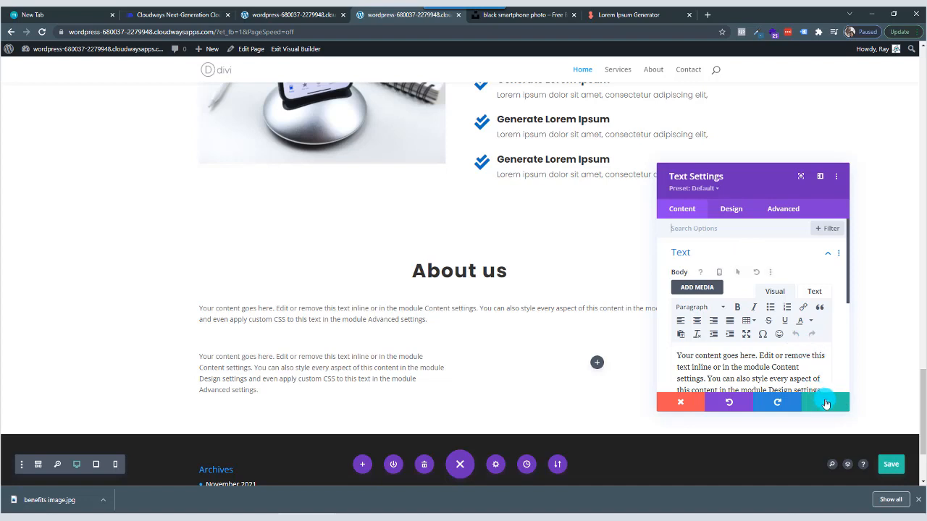
left_click(825, 402)
Insert an Image module in the empty second column of the new row.
left_click(597, 361)
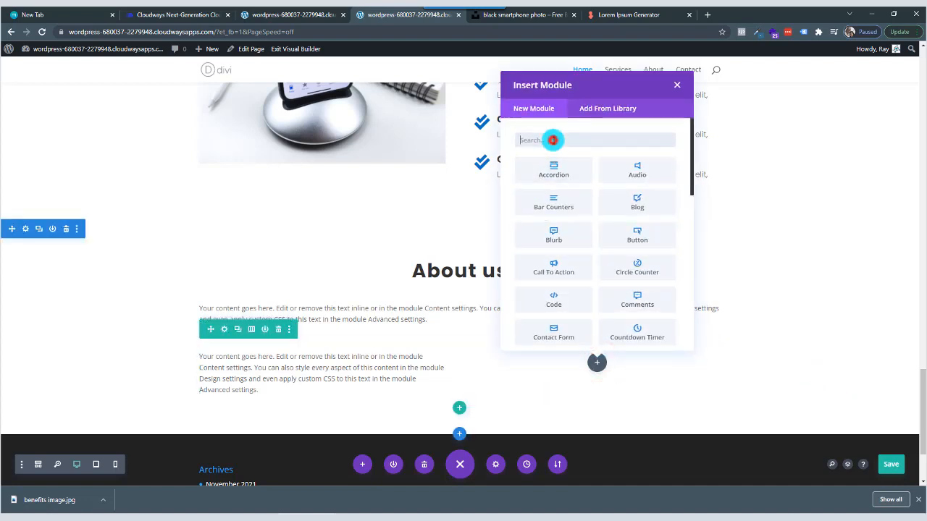
left_click(554, 142)
type("image")
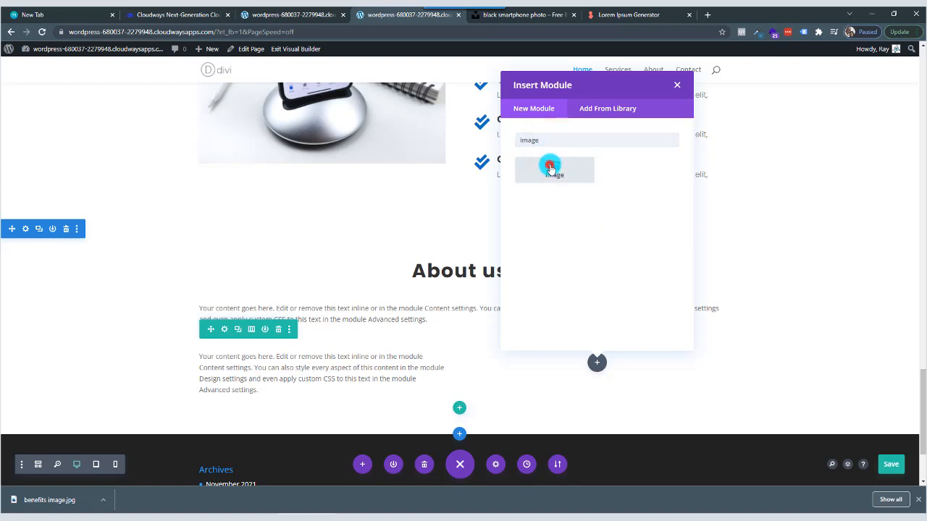
left_click(550, 168)
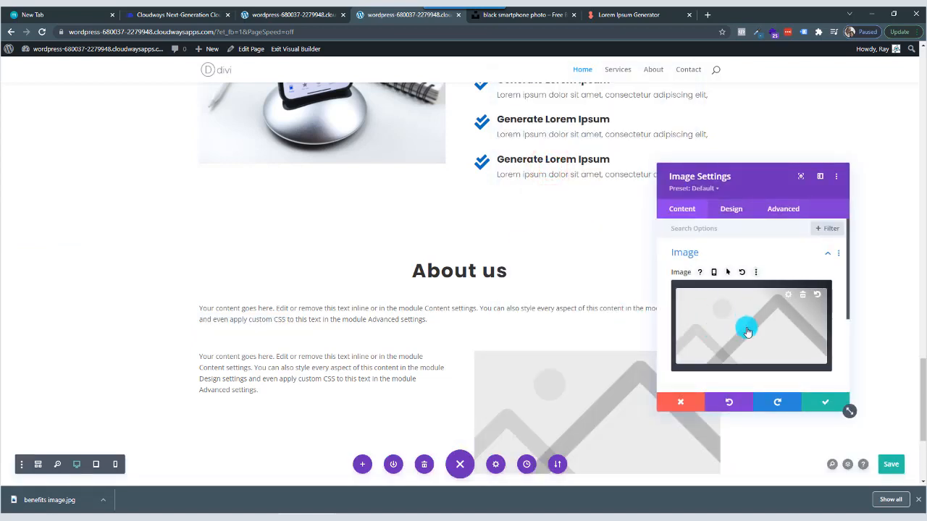
Switch to Unsplash and look through the square-format "business" photos for an image suited to the About us section.
left_click(536, 16)
left_click(865, 197)
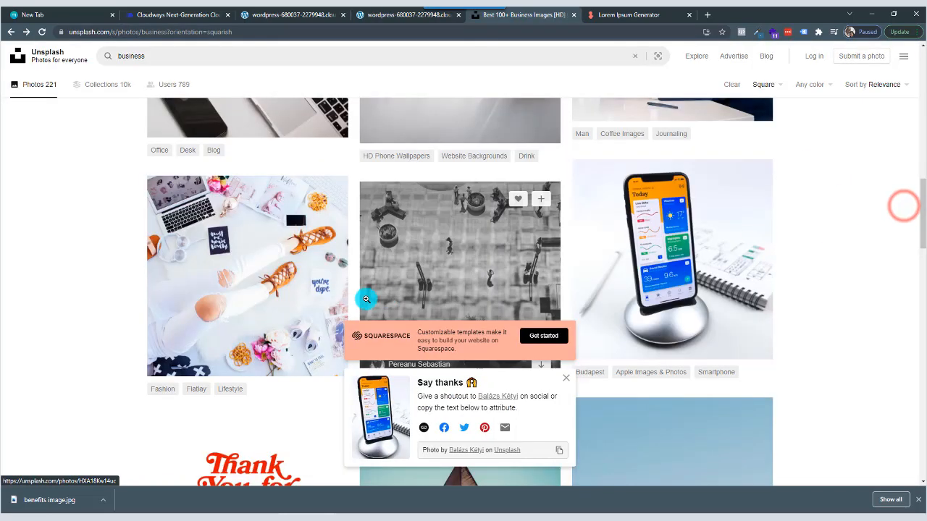
scroll(370, 304, "down", 3)
scroll(369, 304, "down", 2)
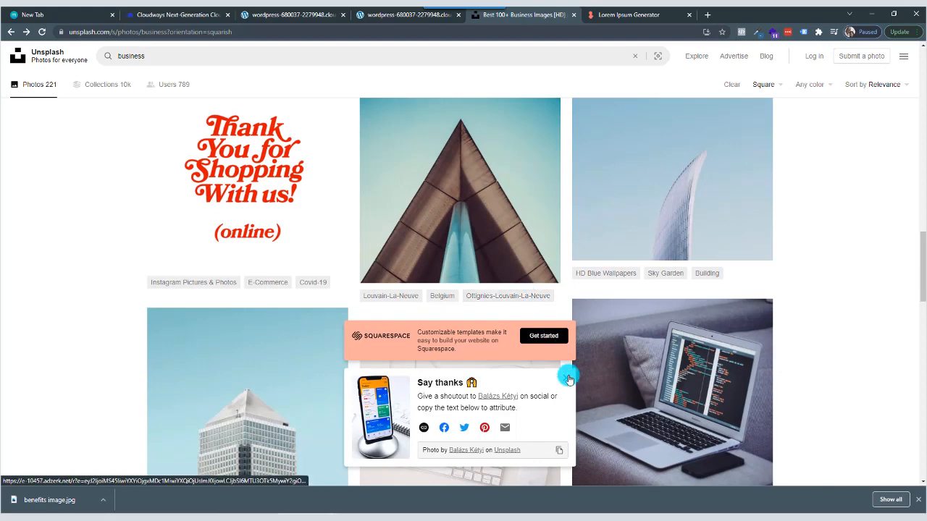
left_click(566, 377)
scroll(585, 357, "up", 15)
left_click(164, 56)
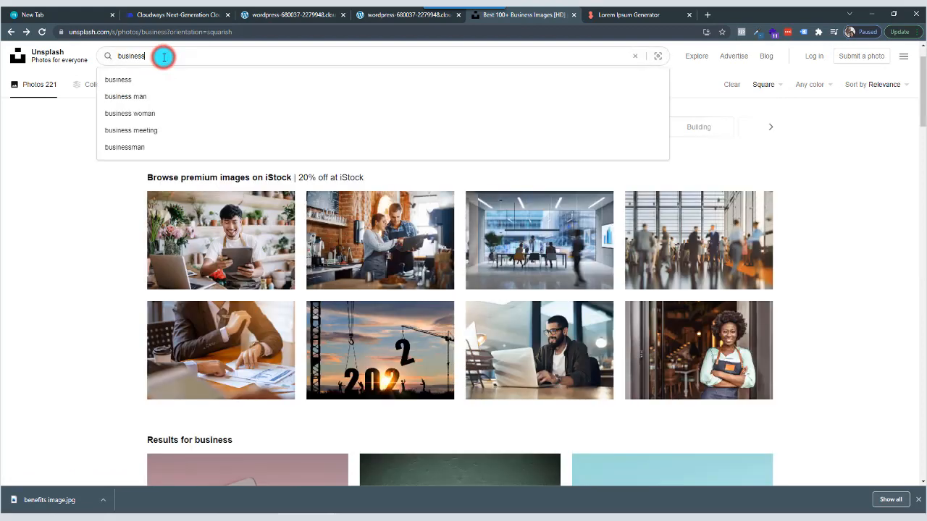
key("Return")
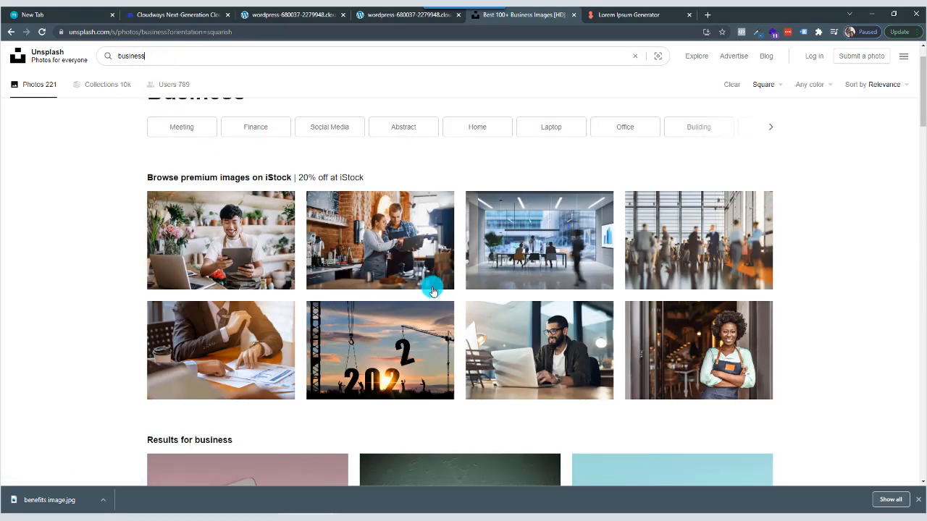
scroll(433, 290, "down", 6)
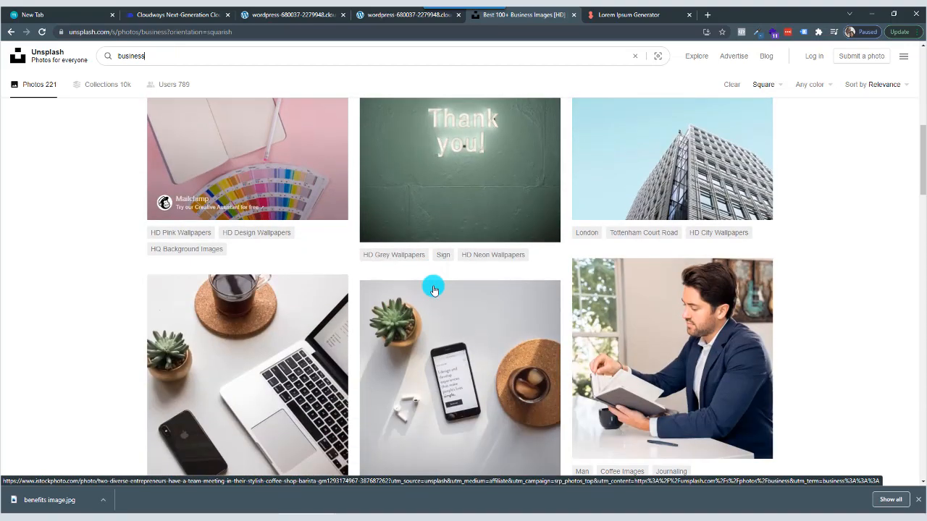
scroll(433, 291, "down", 10)
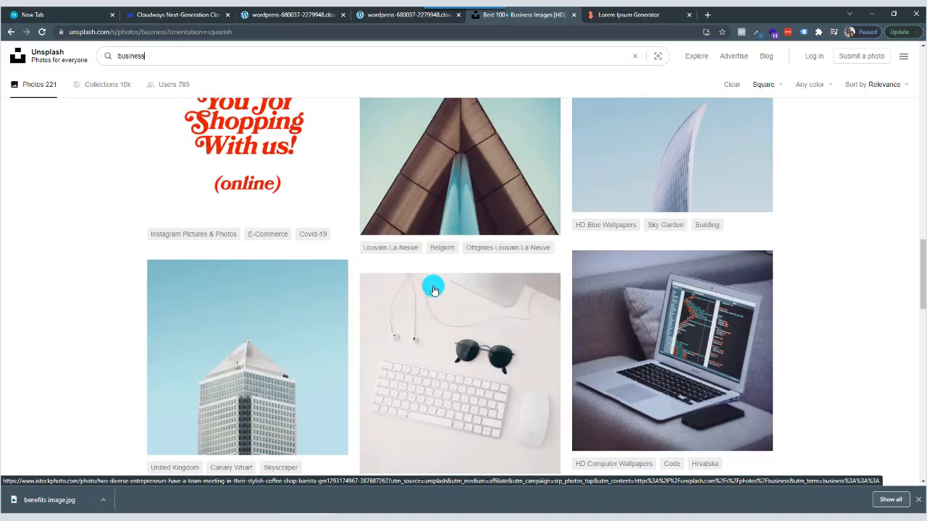
scroll(433, 290, "down", 7)
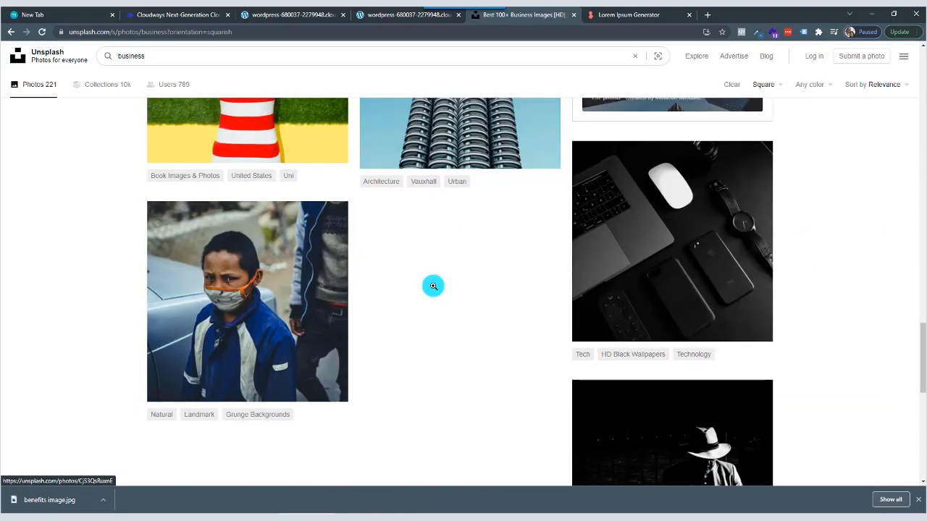
scroll(433, 286, "up", 15)
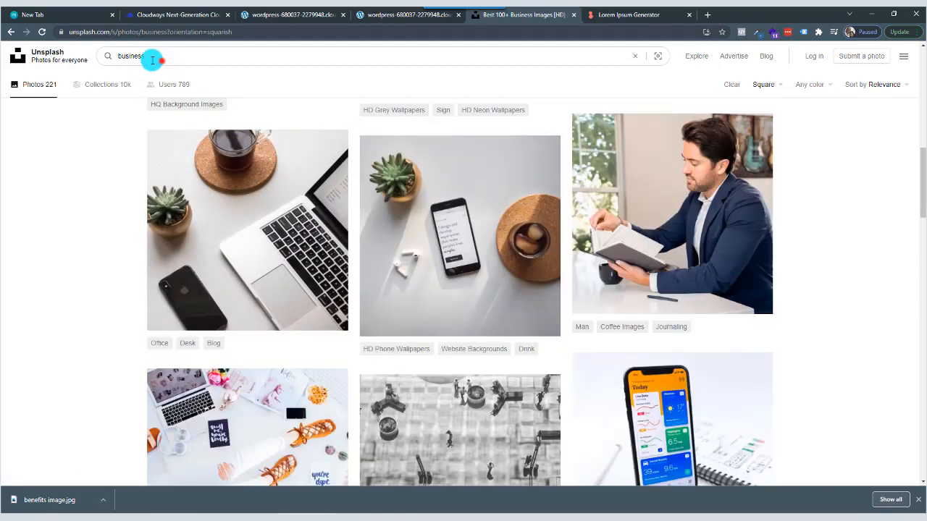
Search Unsplash for "office" and open the photo of the man in a black shirt standing at a desk.
double_click(153, 59)
type("off")
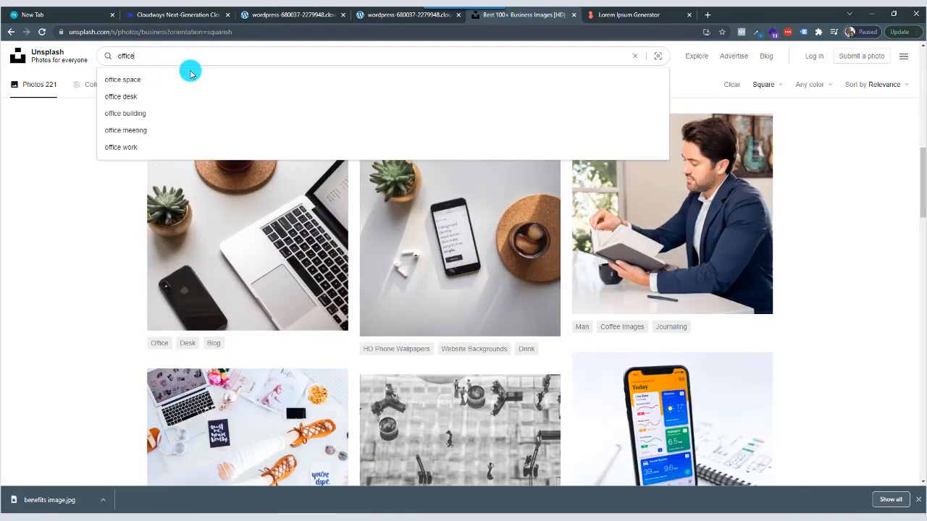
type("ice")
key("Return")
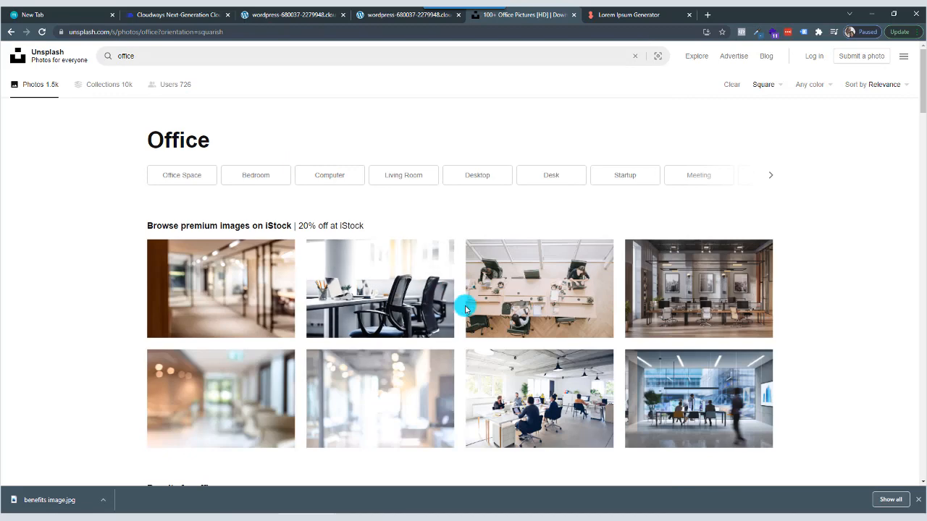
scroll(466, 309, "down", 5)
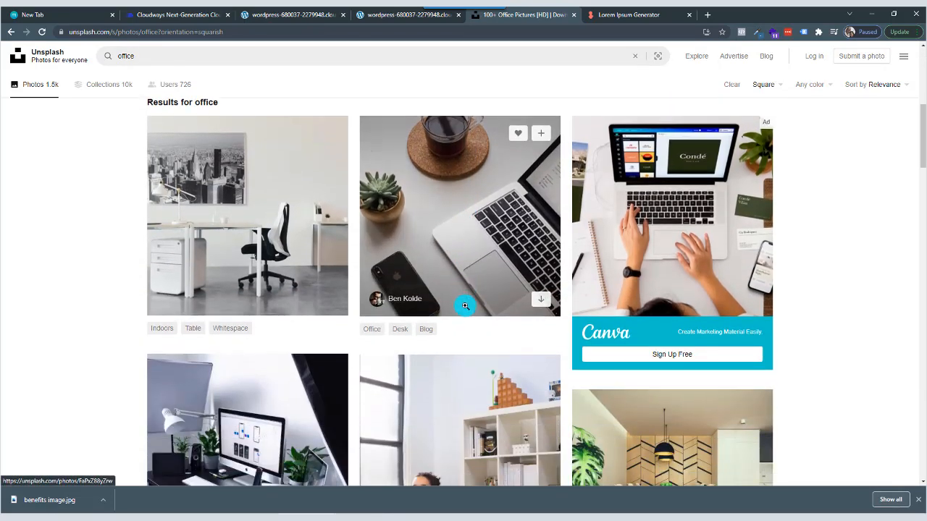
scroll(465, 306, "down", 3)
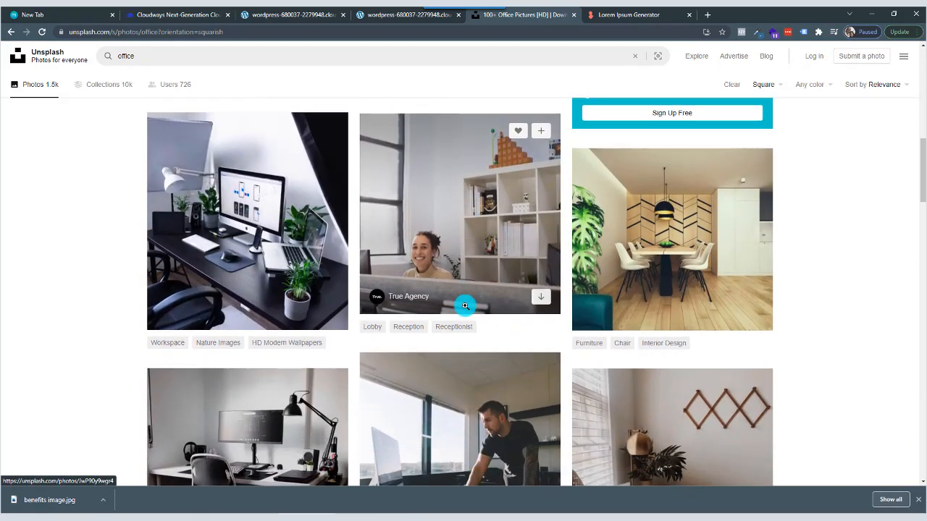
scroll(465, 306, "down", 3)
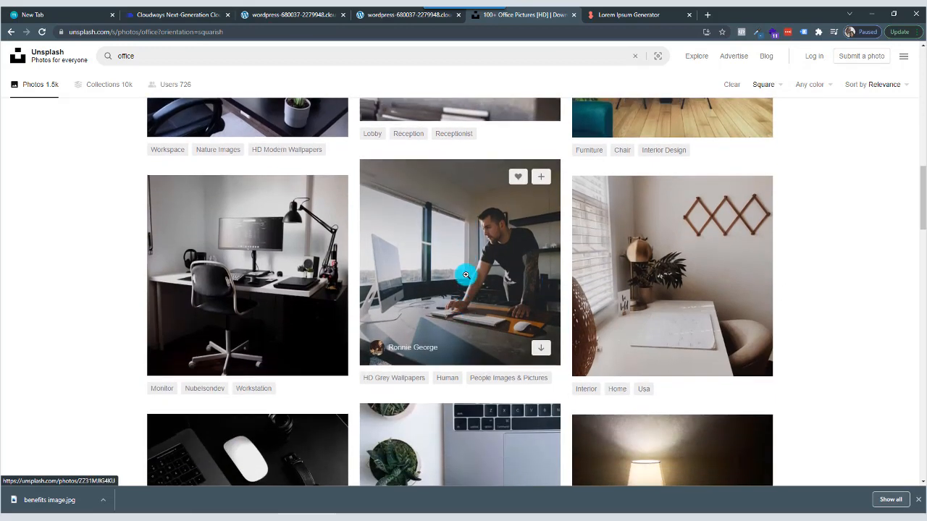
left_click(465, 275)
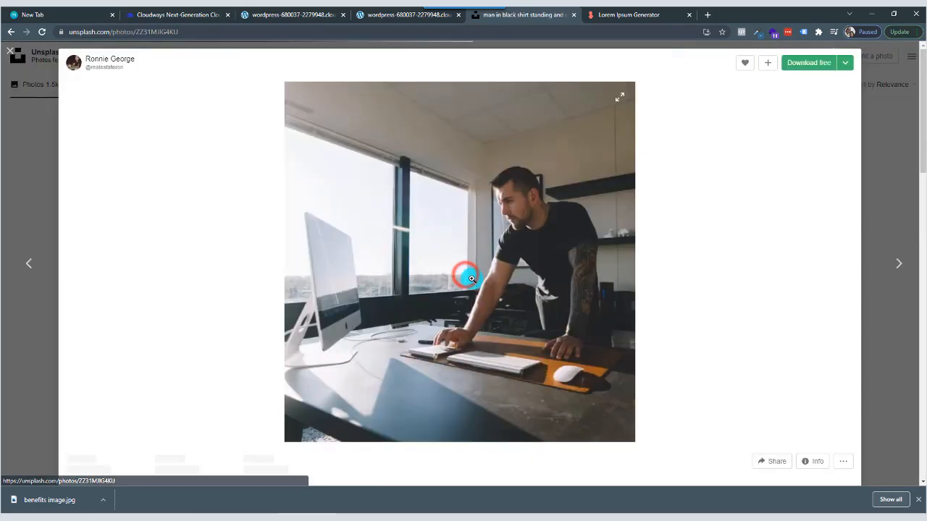
Download the opened office photo as a JPEG named "this guy" in the demo website folder.
left_click(846, 63)
left_click(805, 102)
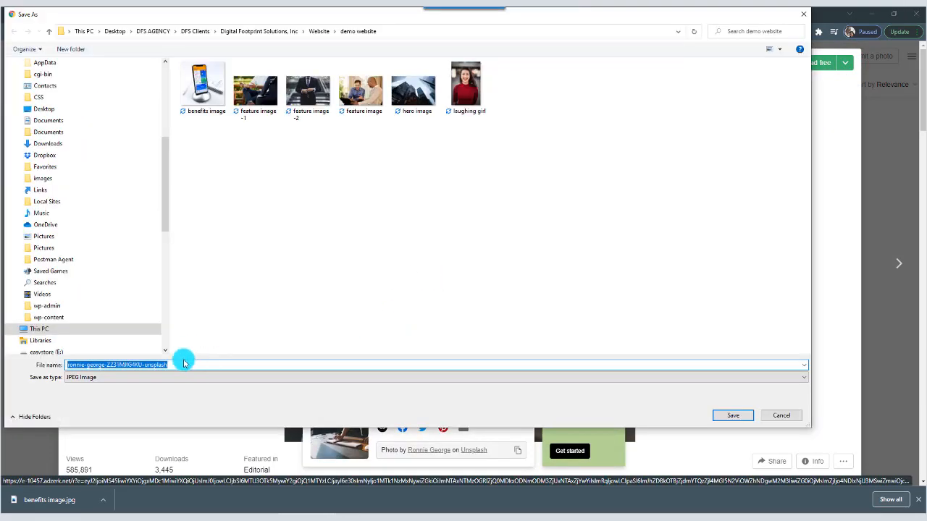
type("this guy")
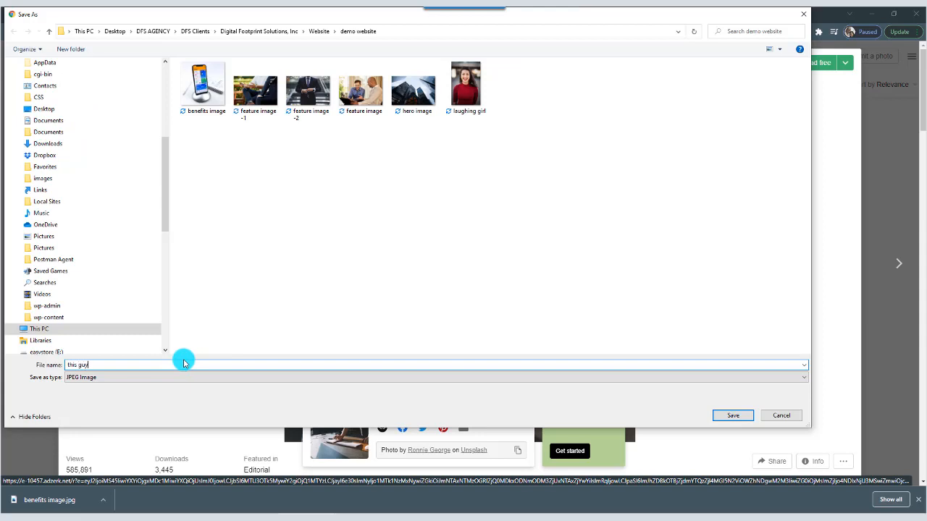
left_click(731, 417)
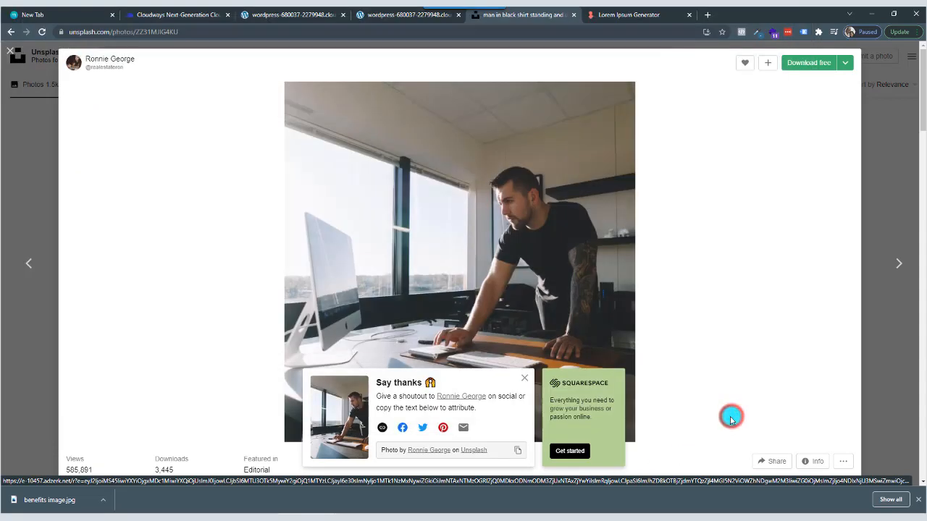
Back in the Divi page, upload "this guy" from the demo website folder as the Image module's picture and save the module.
left_click(393, 15)
left_click(744, 335)
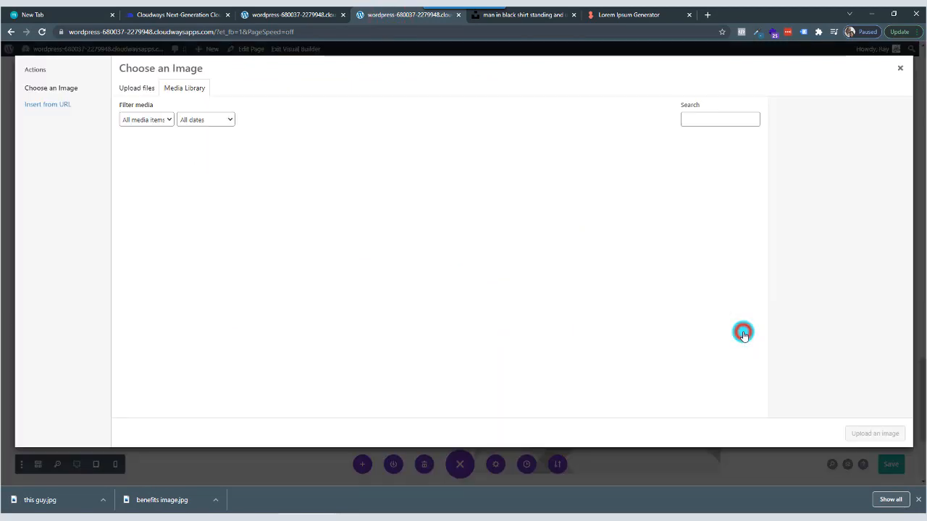
left_click(137, 88)
left_click(515, 248)
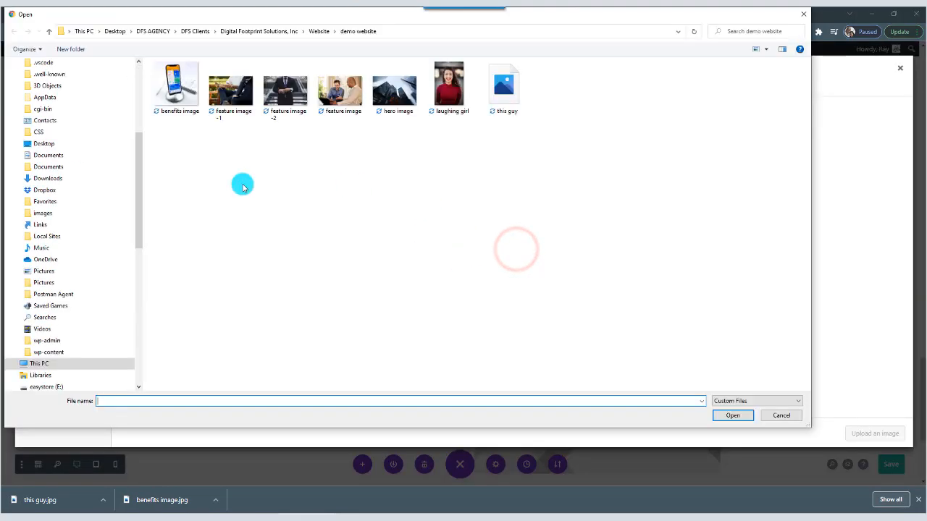
left_click(511, 93)
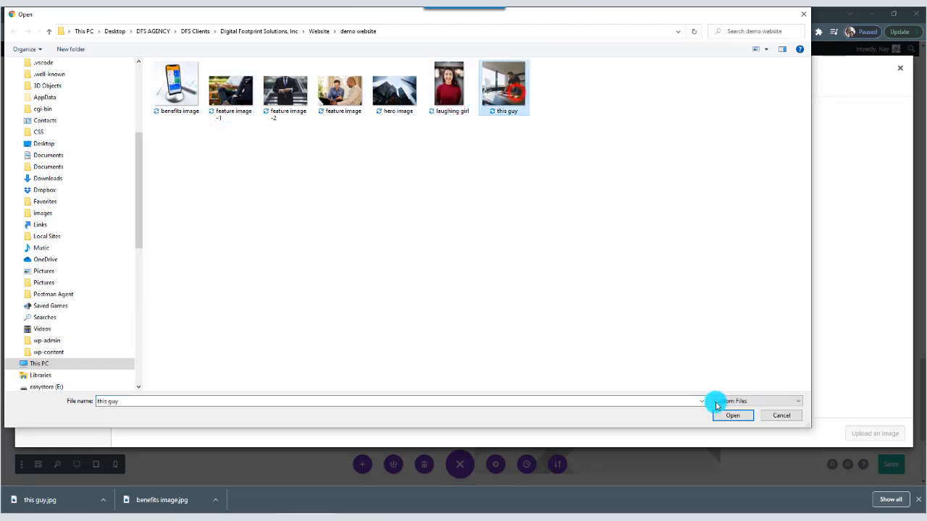
left_click(730, 413)
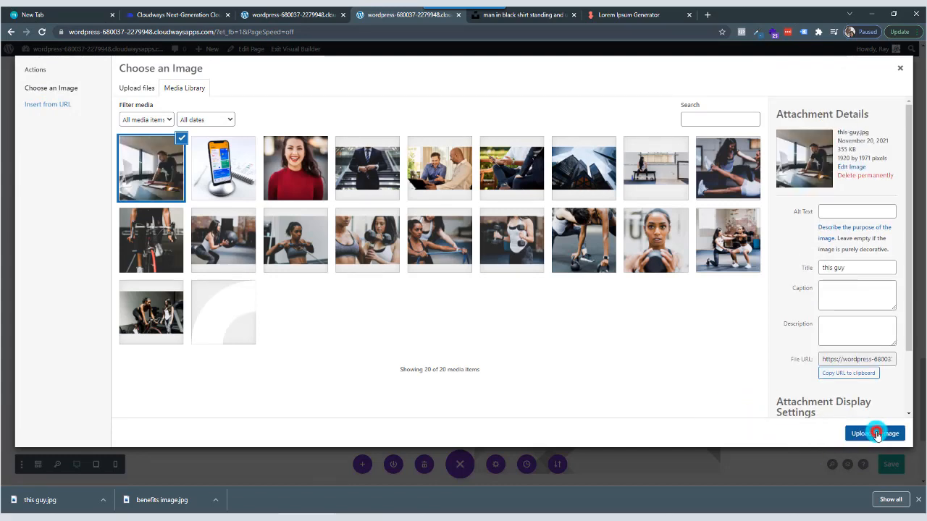
left_click(876, 434)
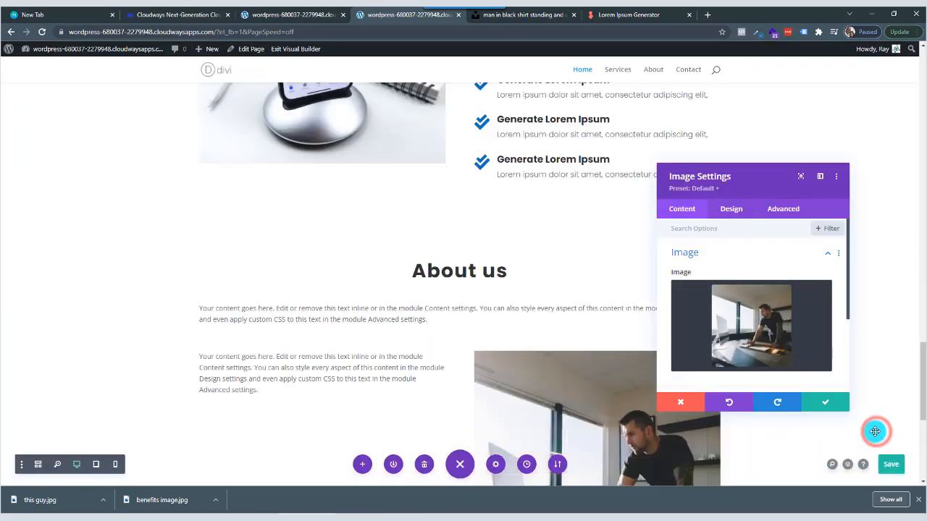
left_click(826, 403)
Replace the placeholder text beside the office photo with "Our CEO" and format it as Heading 2.
scroll(329, 312, "down", 1)
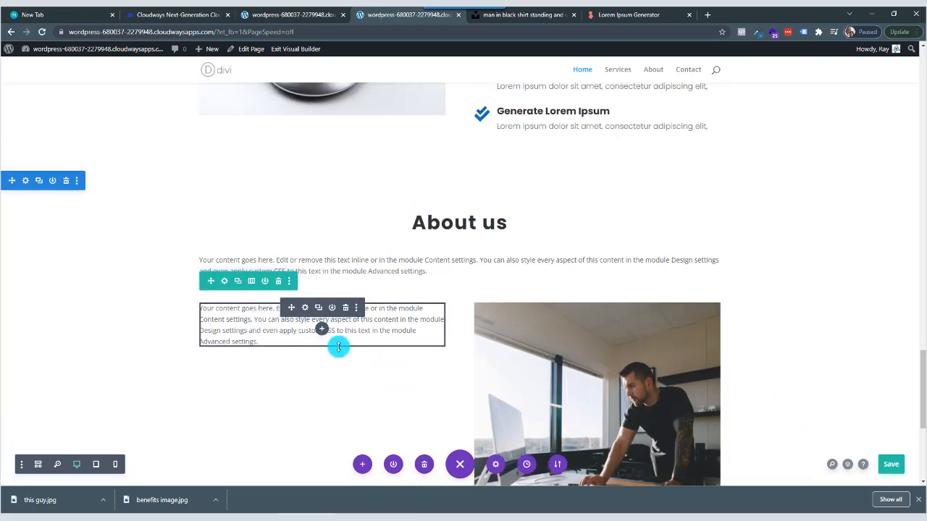
left_click(306, 311)
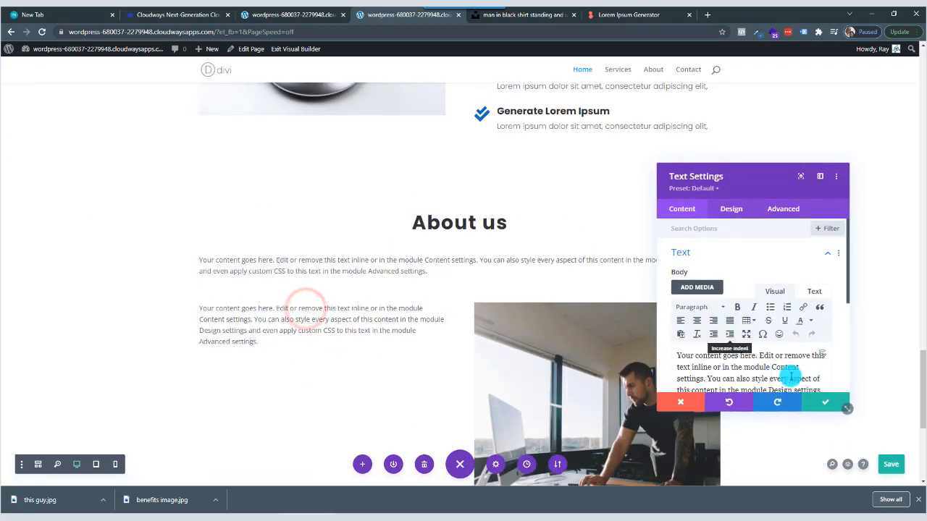
scroll(799, 367, "down", 1)
left_click_drag(794, 366, 678, 308)
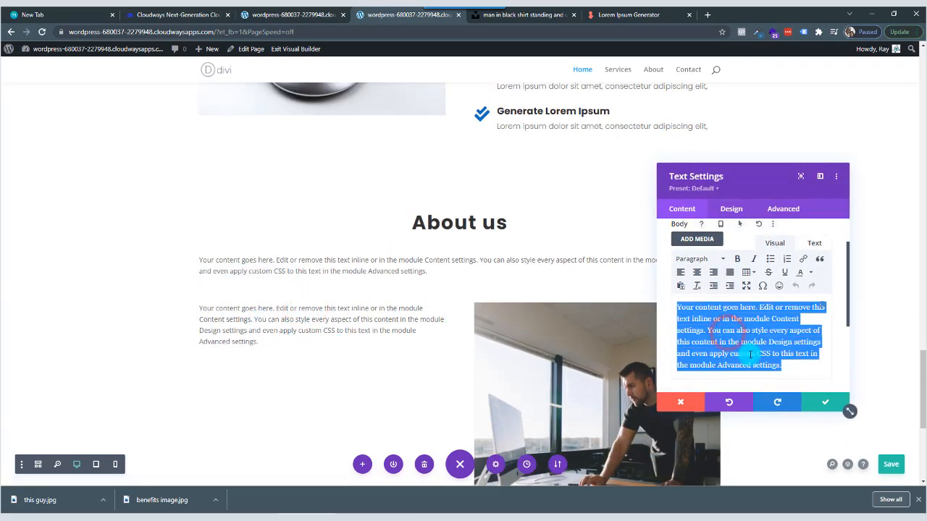
type("Our CEO")
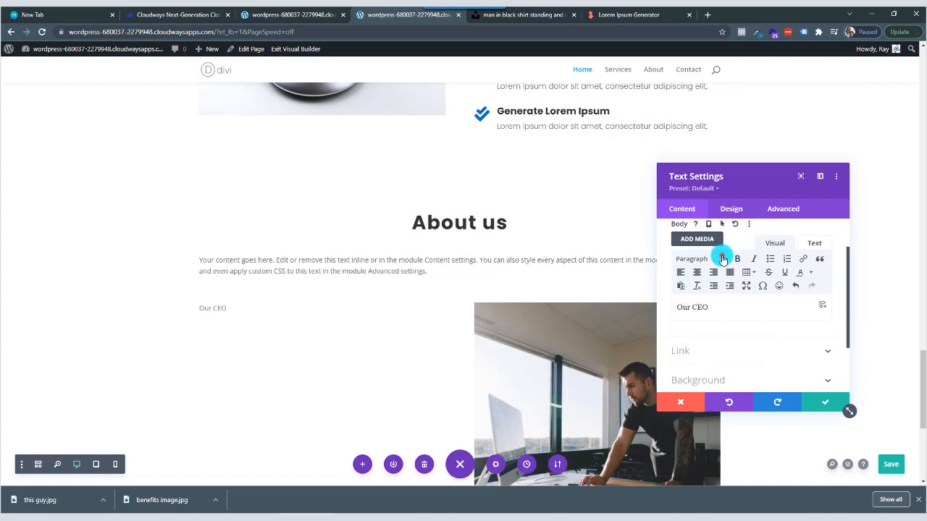
left_click(722, 259)
left_click(721, 318)
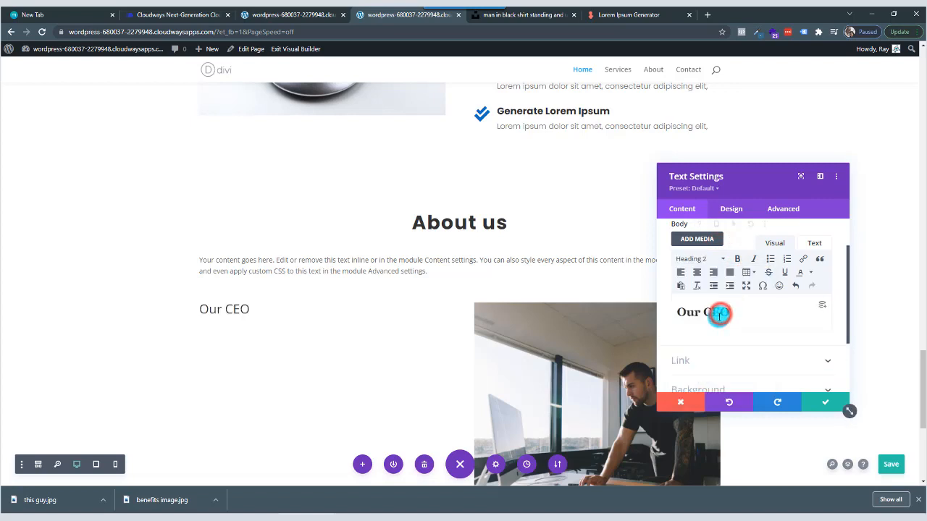
Set the "Our CEO" Heading 2 font to Poppins with Medium weight and save the Text module.
left_click(732, 208)
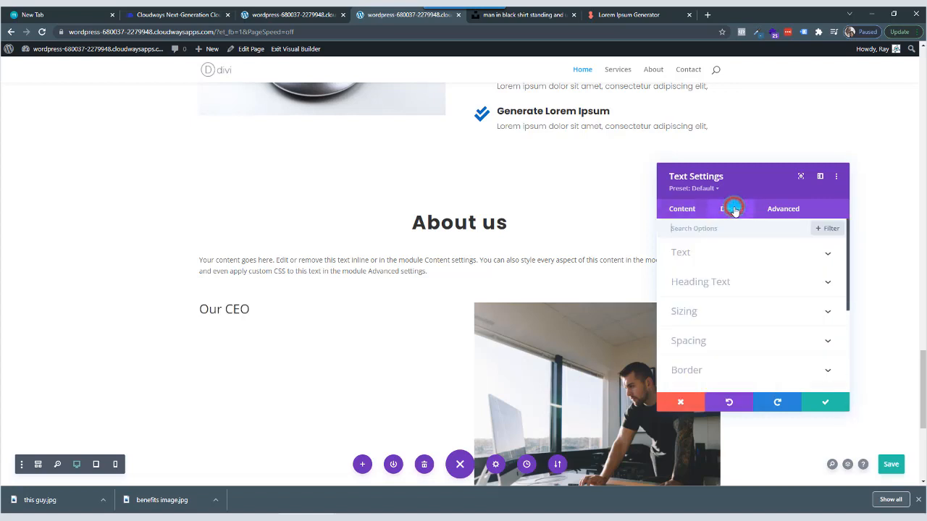
left_click(747, 284)
left_click(712, 258)
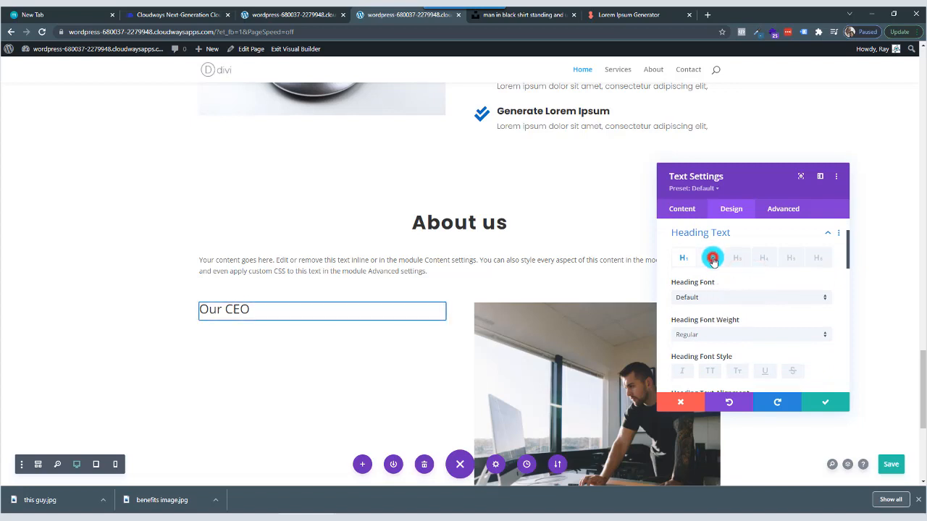
left_click(717, 297)
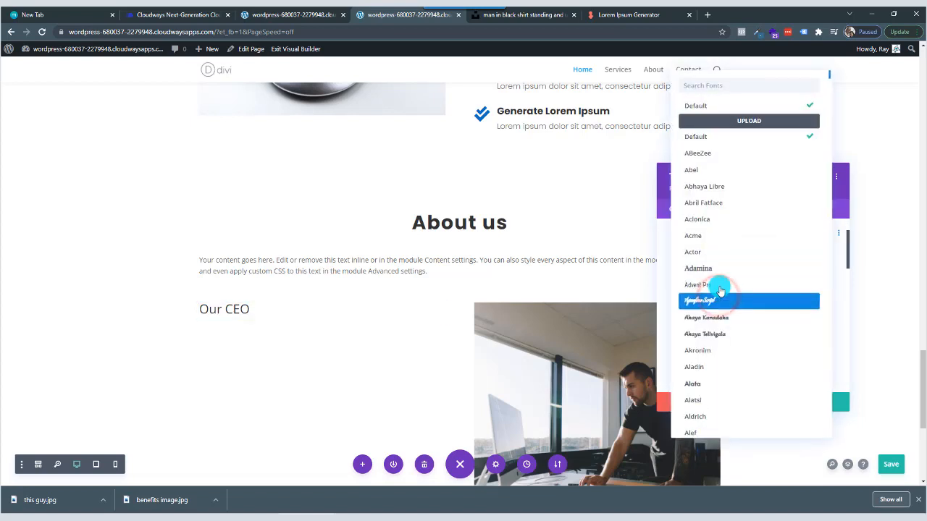
left_click(729, 94)
type("pop")
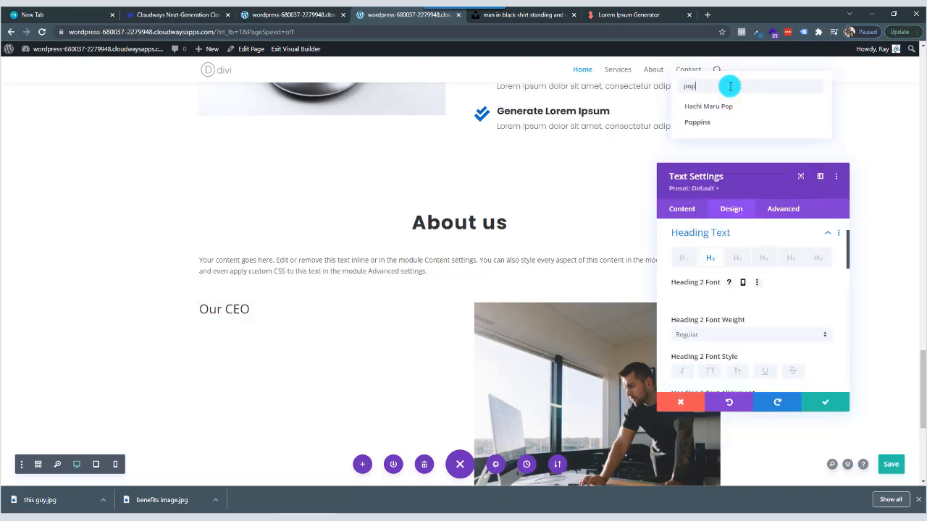
left_click(709, 122)
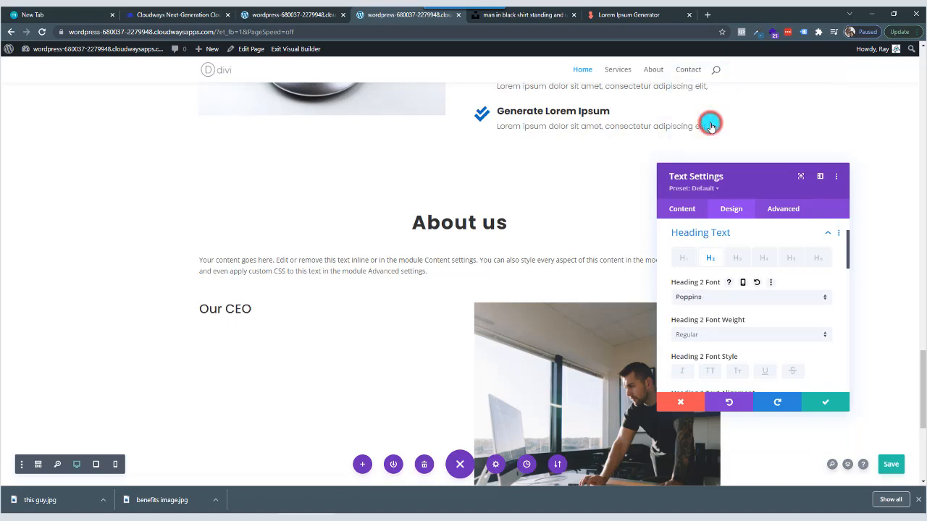
left_click(728, 333)
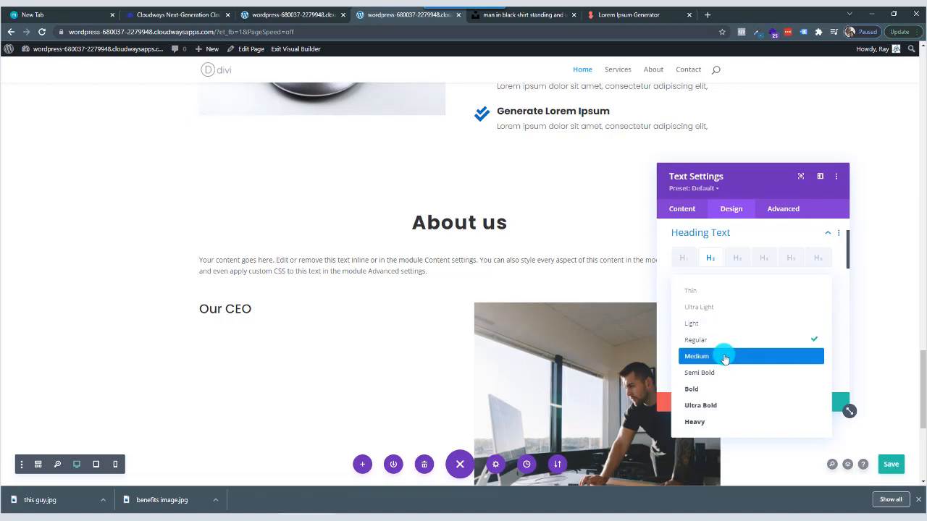
left_click(724, 357)
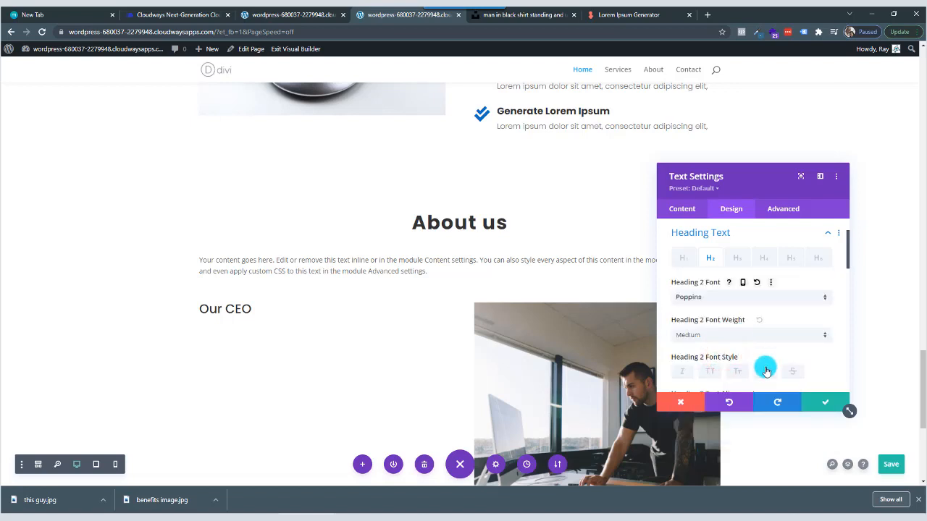
left_click(826, 402)
Add a new Text module directly below the "Our CEO" heading in the same column.
scroll(823, 397, "down", 2)
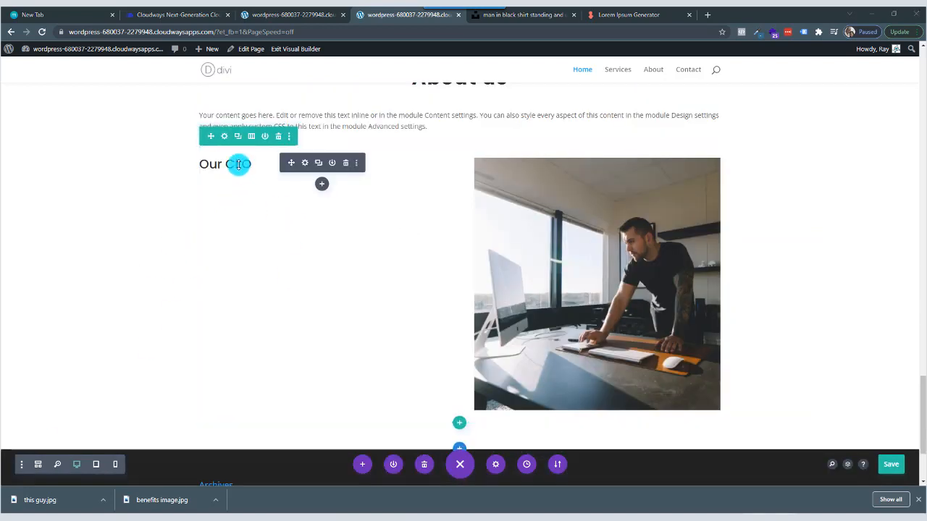
left_click(322, 186)
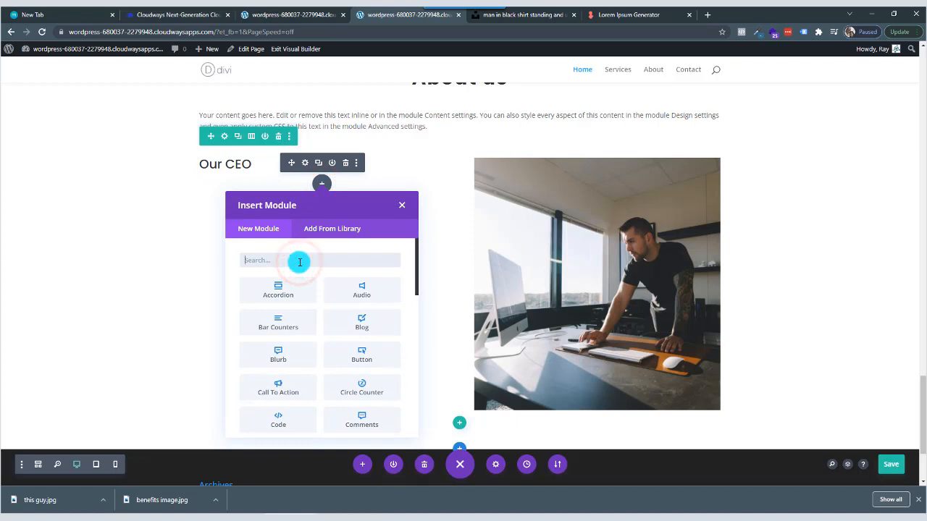
type("text")
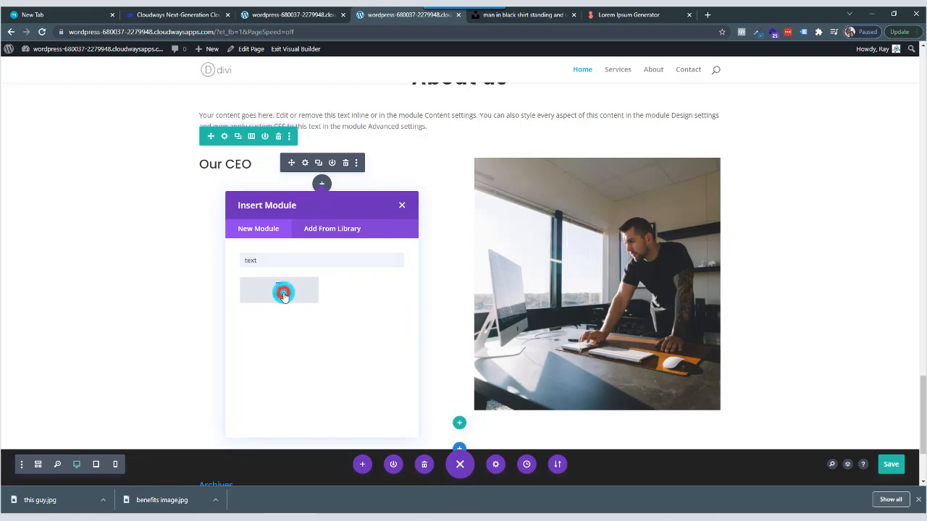
left_click(283, 296)
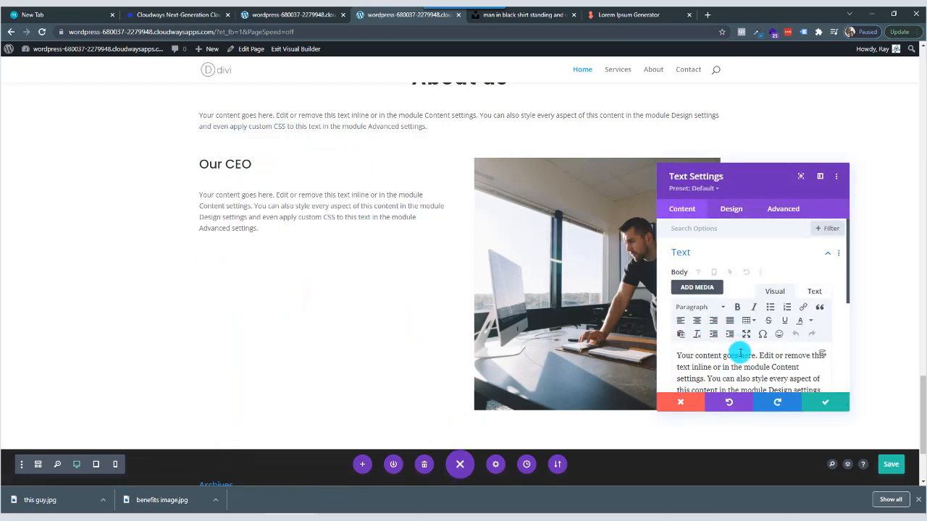
Copy the new module's placeholder paragraph, paste it twice below the original to make three paragraphs, and save the module.
scroll(779, 325, "down", 2)
left_click_drag(783, 319, 713, 269)
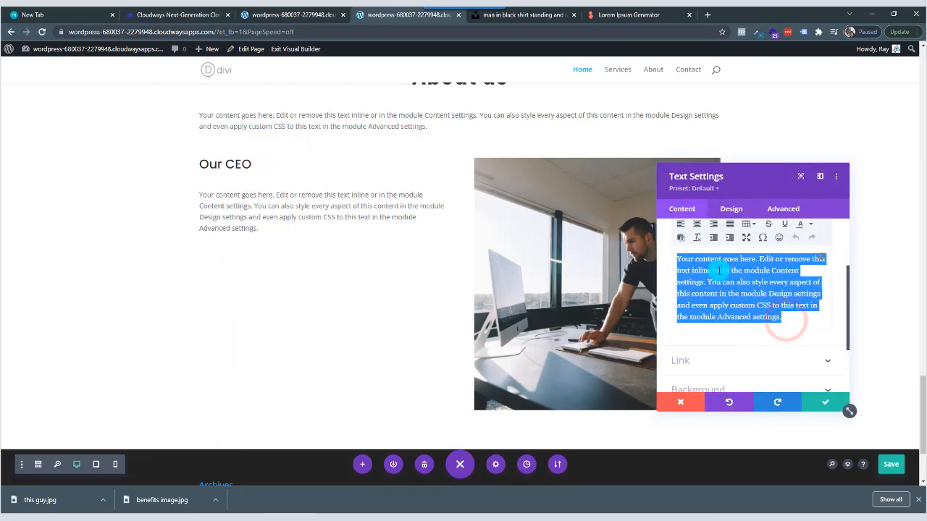
right_click(680, 270)
left_click(730, 305)
left_click(789, 316)
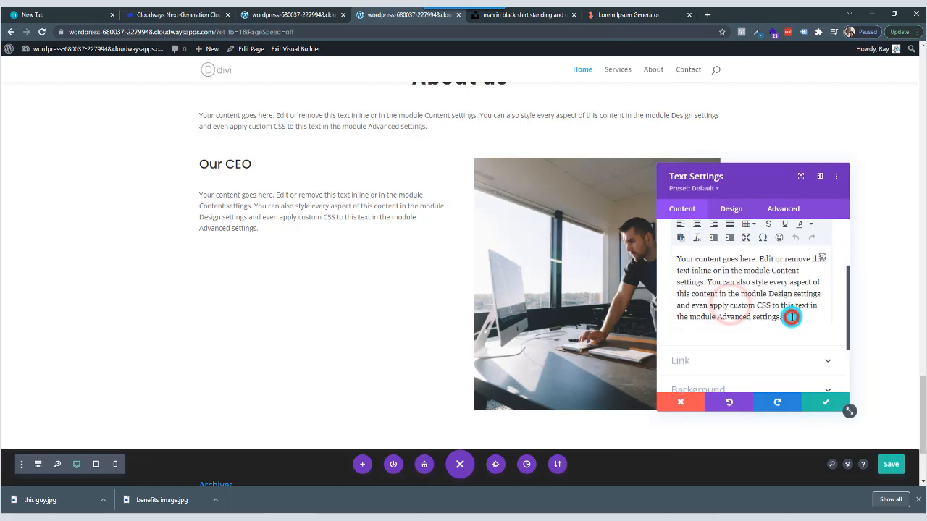
key("Return")
key("ctrl+v")
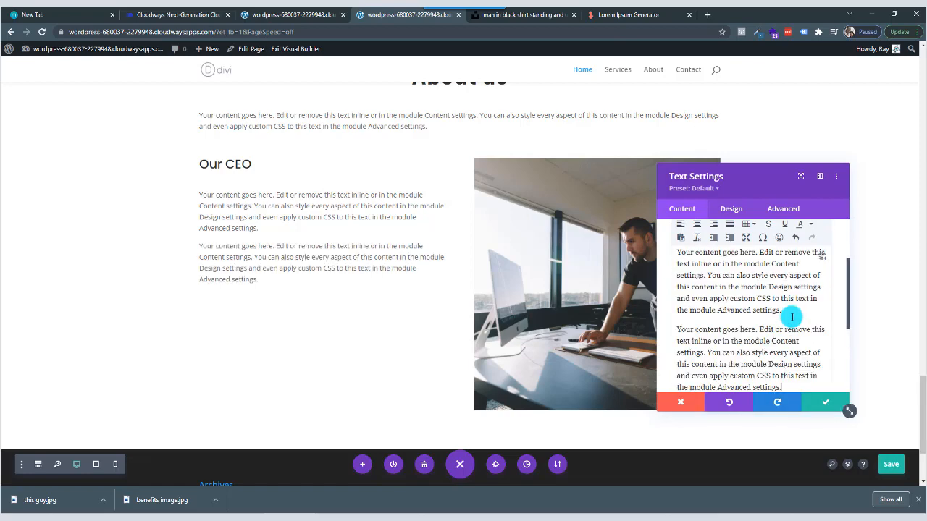
scroll(793, 334, "down", 2)
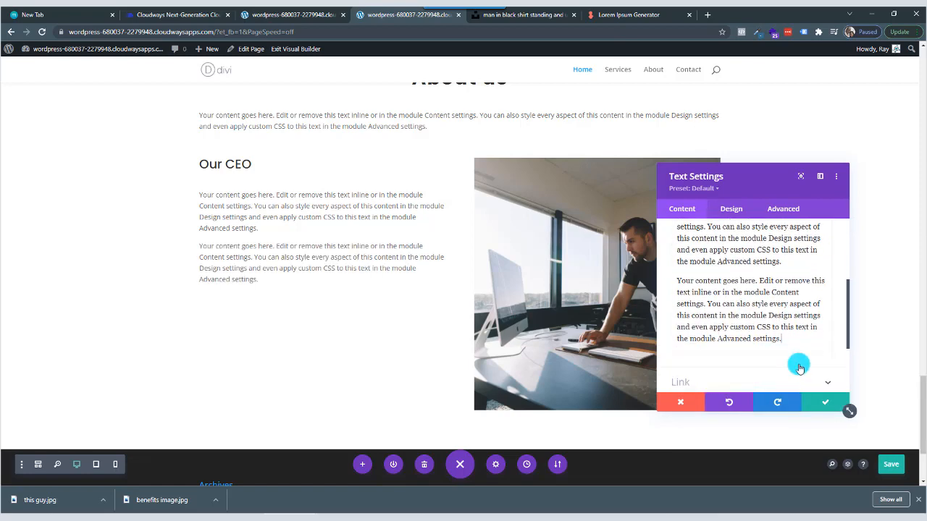
left_click(792, 303)
key("Return")
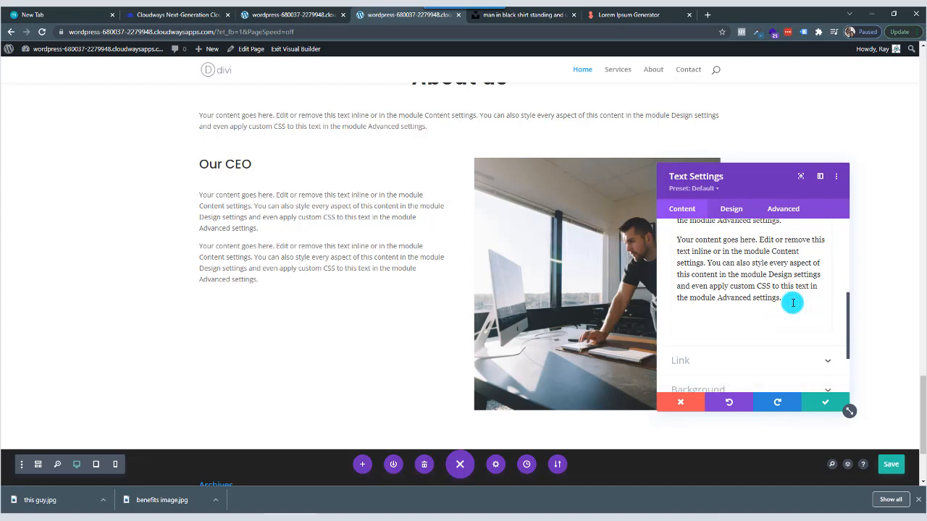
key("ctrl+v")
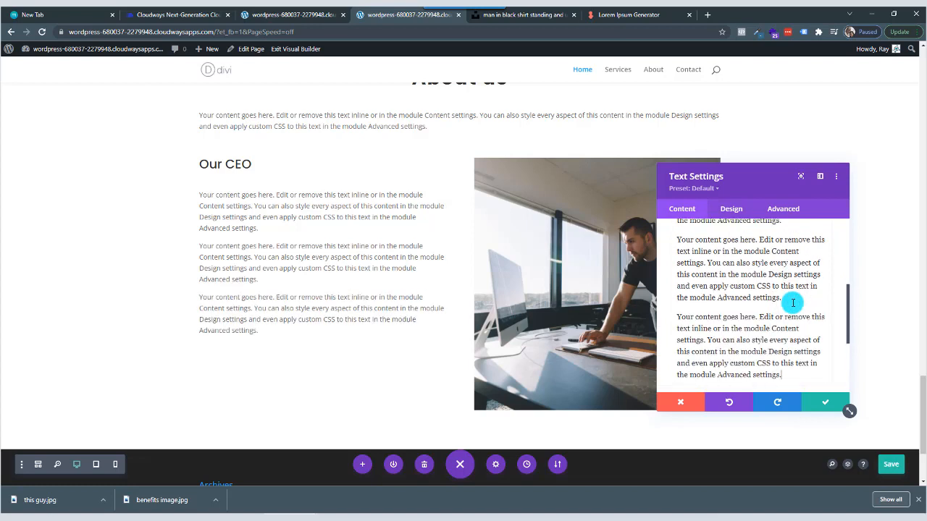
left_click(824, 403)
Check the layout of the "About us" section and save the Home page.
scroll(380, 238, "up", 2)
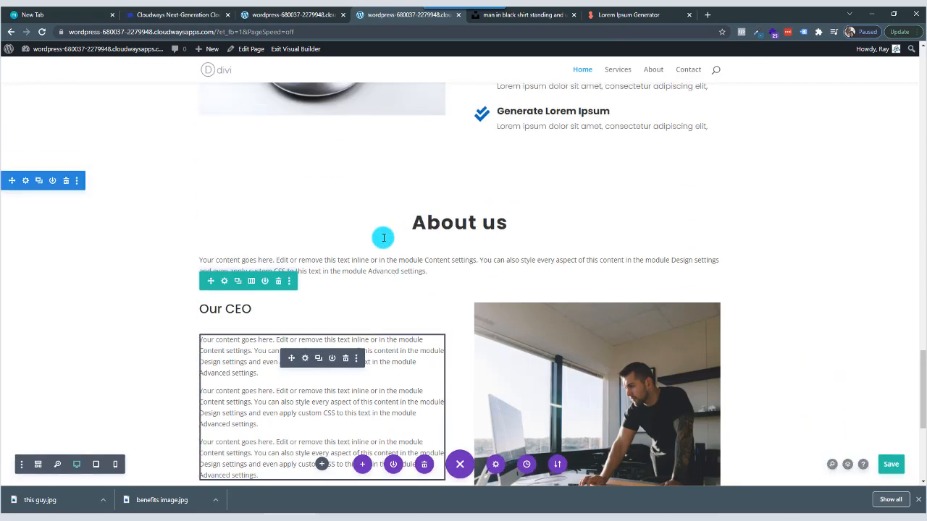
scroll(386, 262, "down", 3)
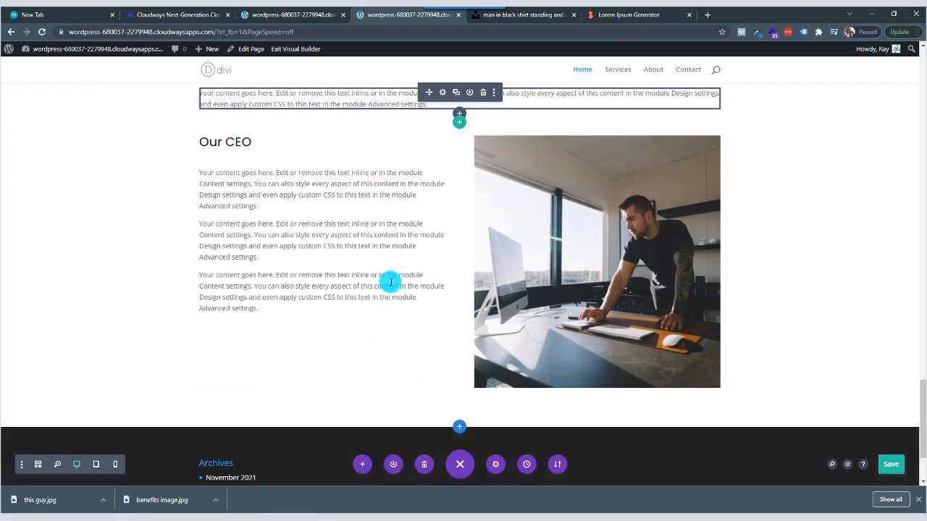
scroll(391, 281, "up", 2)
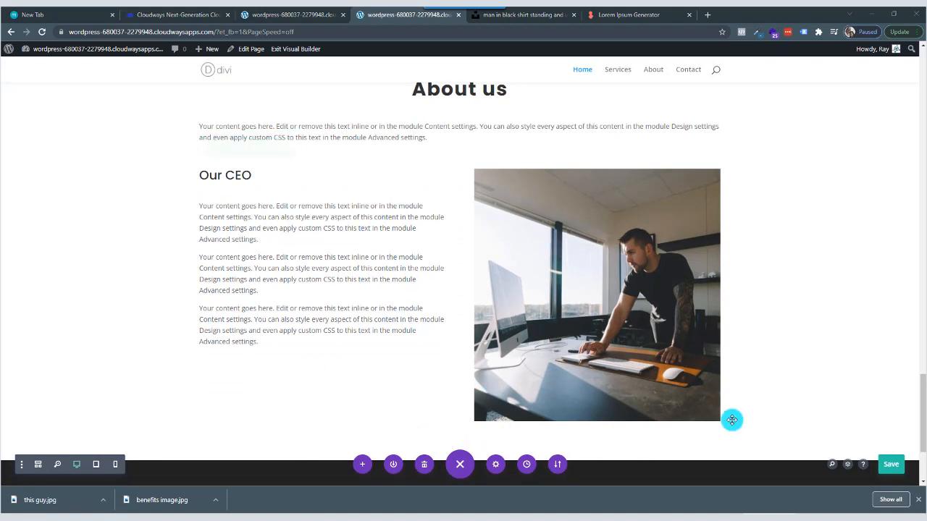
left_click(895, 465)
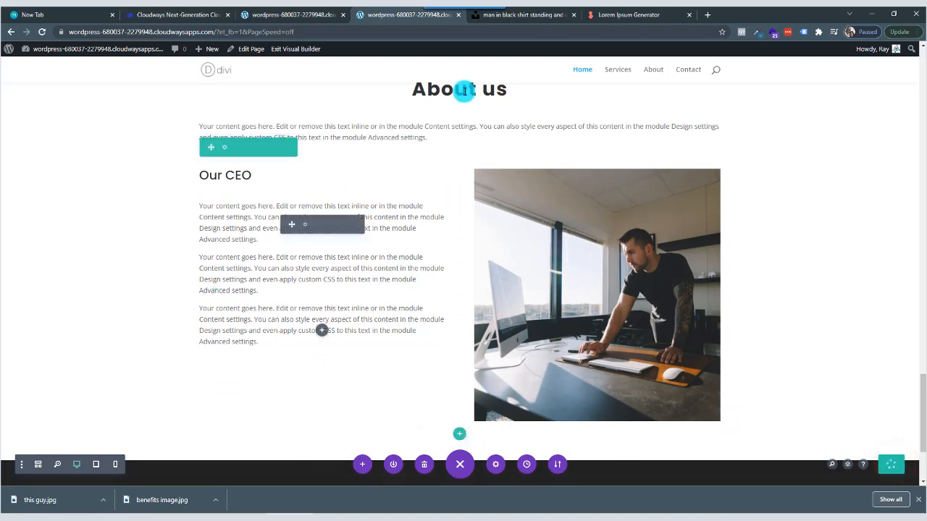
Copy the site's base address without the visual builder parameters and open it in a new browser tab.
left_click(216, 32)
left_click_drag(65, 31, 238, 32)
right_click(102, 32)
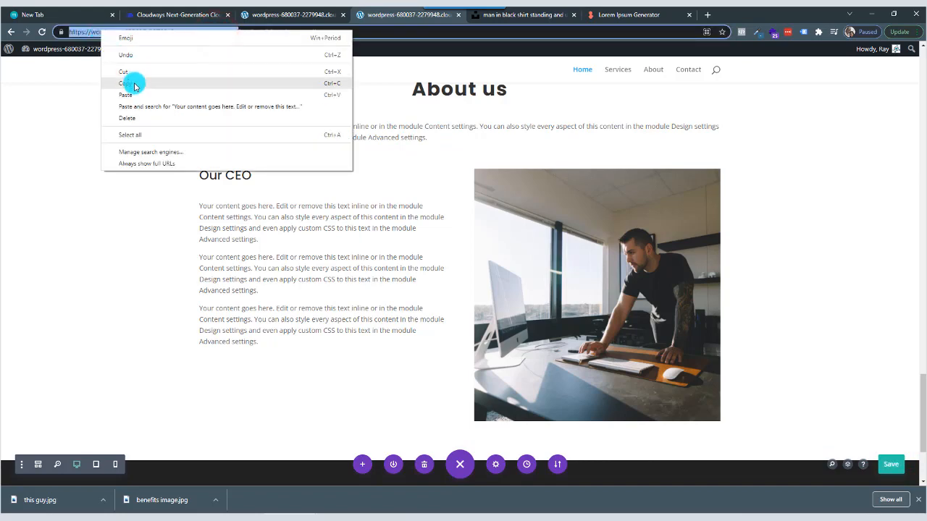
left_click(134, 83)
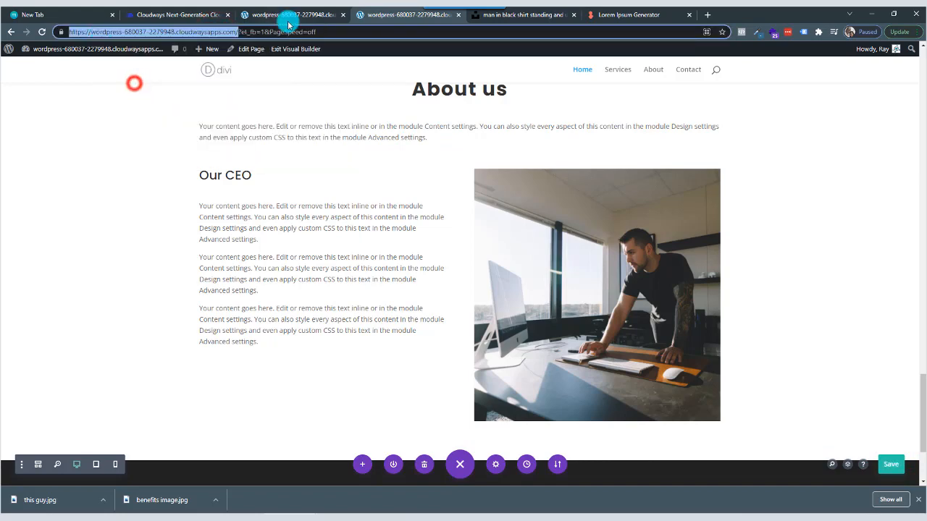
left_click(706, 14)
right_click(634, 31)
left_click(680, 97)
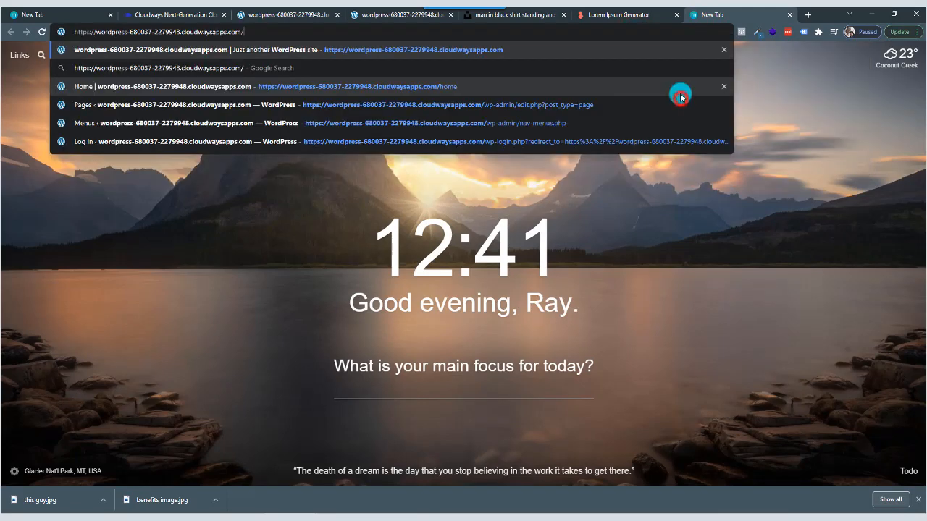
key("Return")
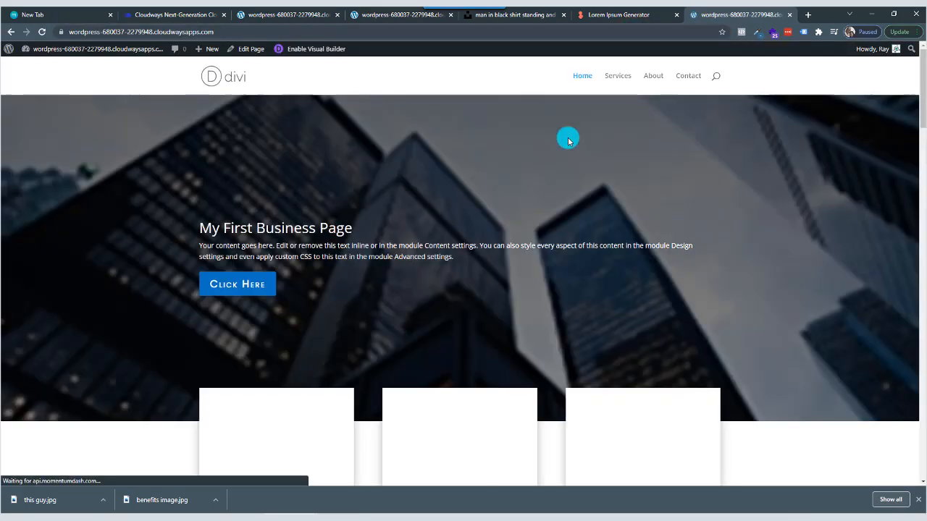
Review the live Home page from the hero banner down to the footer.
scroll(569, 142, "down", 2)
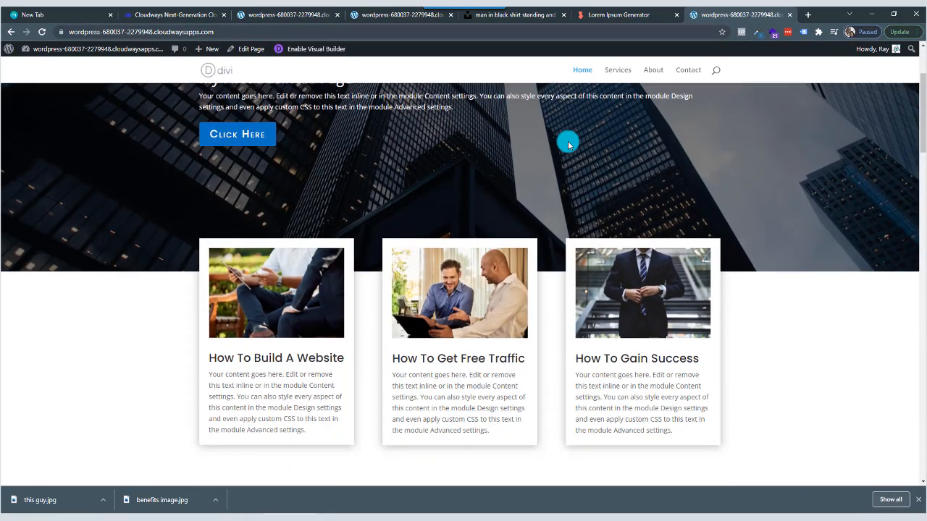
scroll(569, 143, "down", 6)
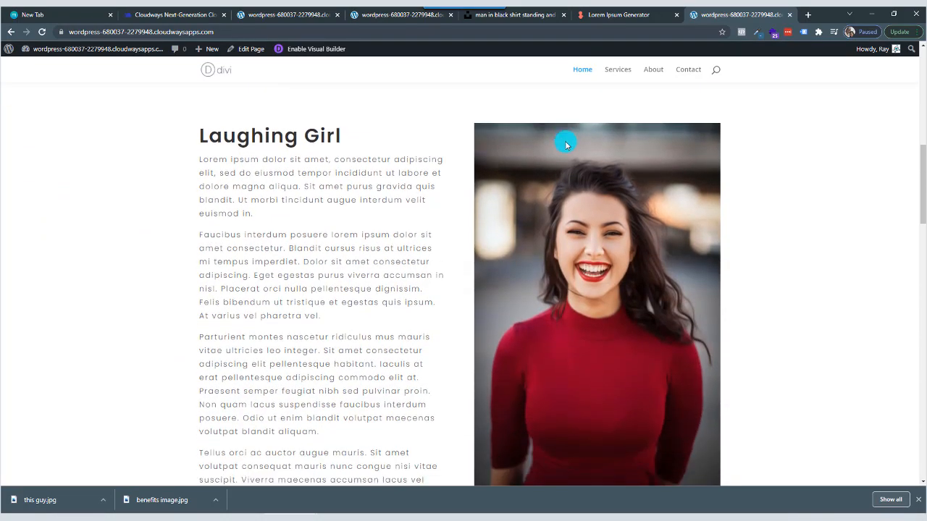
scroll(566, 145, "down", 8)
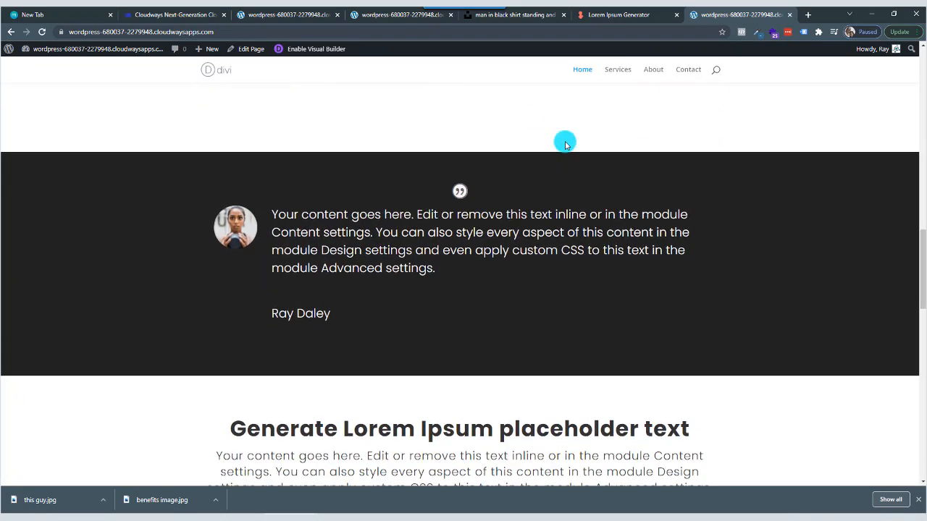
scroll(566, 143, "down", 7)
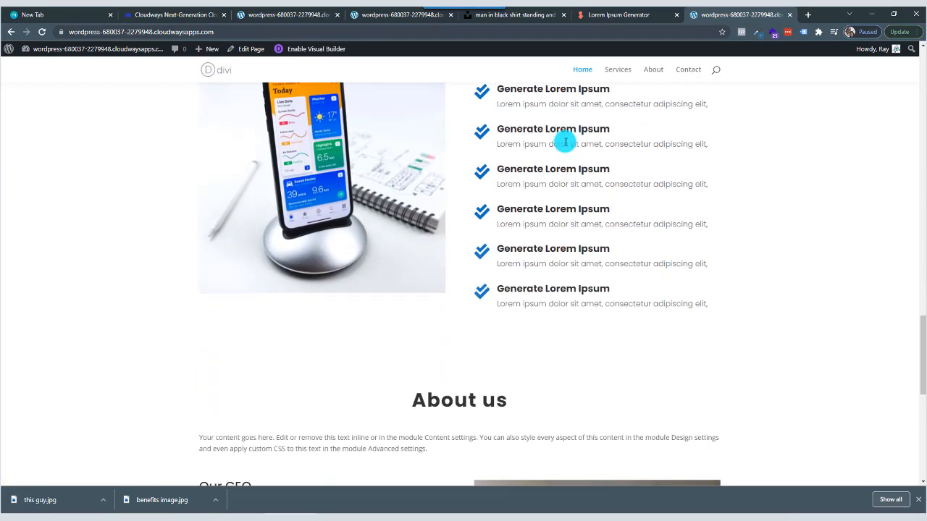
scroll(566, 143, "down", 6)
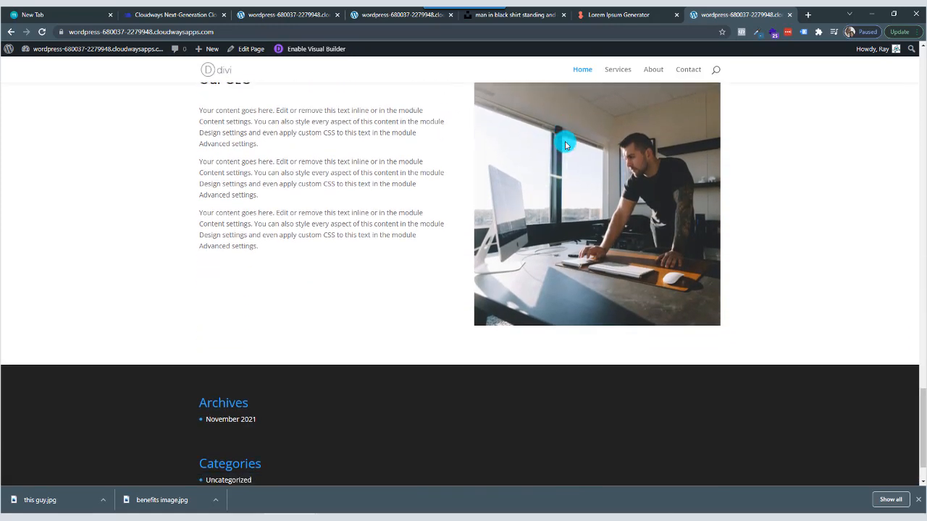
scroll(567, 144, "down", 1)
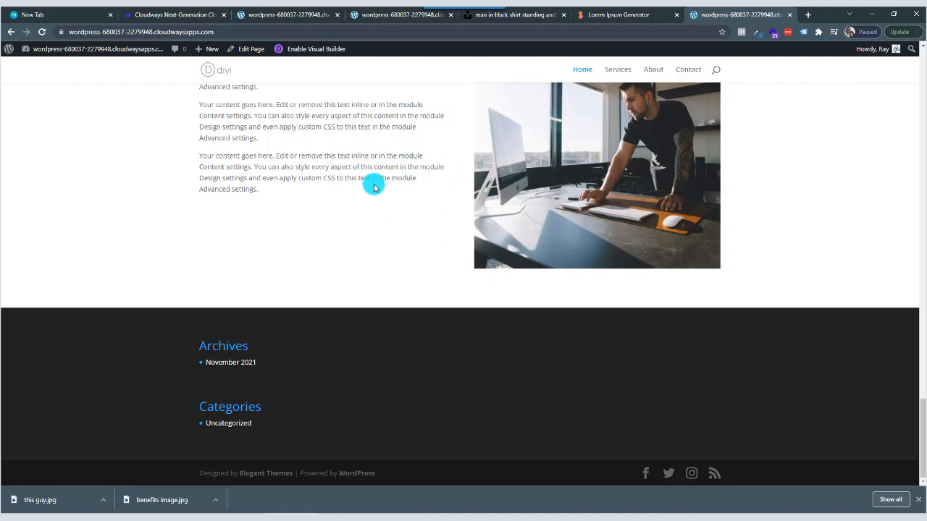
Return to the Divi builder page and start adding a new section between the "About us" section and the footer.
left_click(392, 16)
scroll(414, 215, "down", 2)
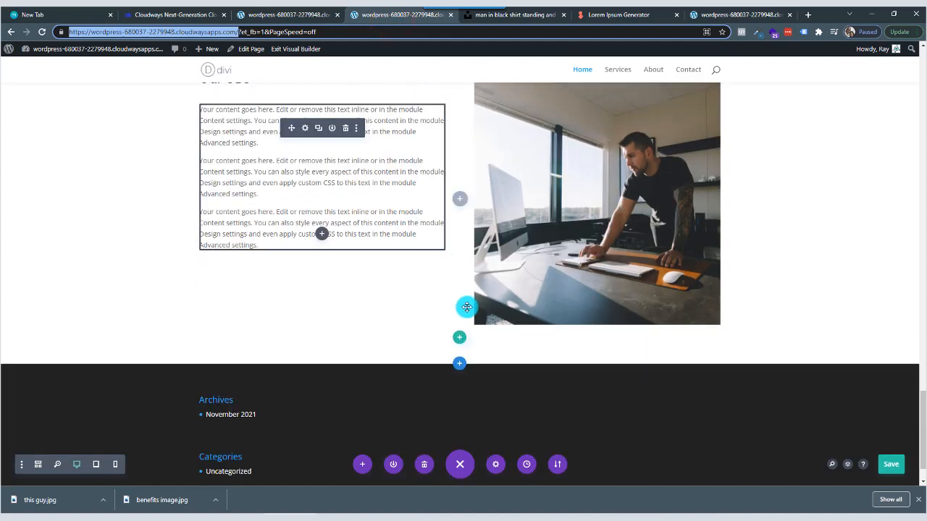
left_click(459, 366)
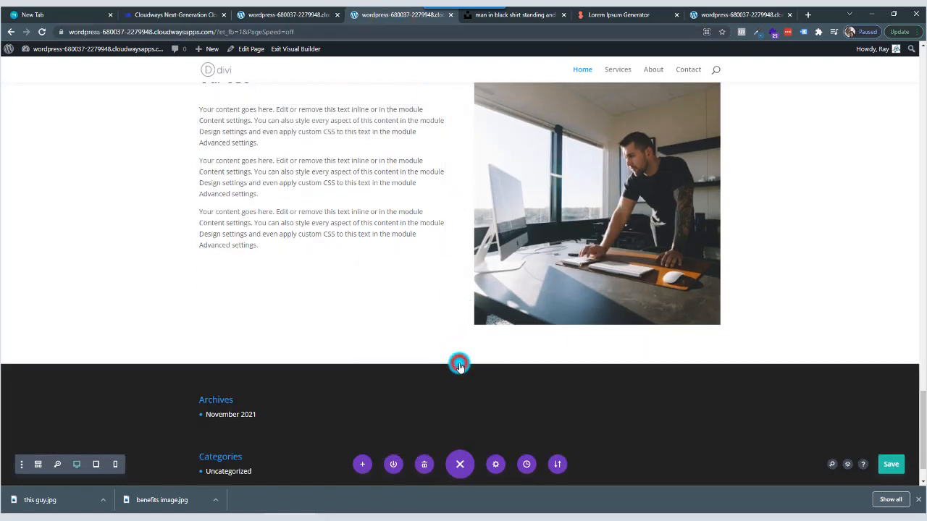
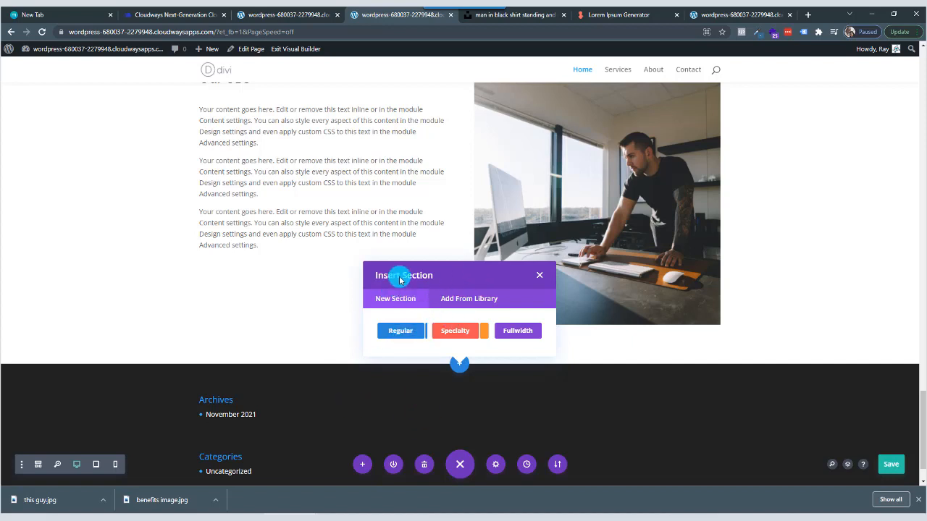
Dismiss the section insertion popup and open the library for loading a layout into the page.
left_click(311, 295)
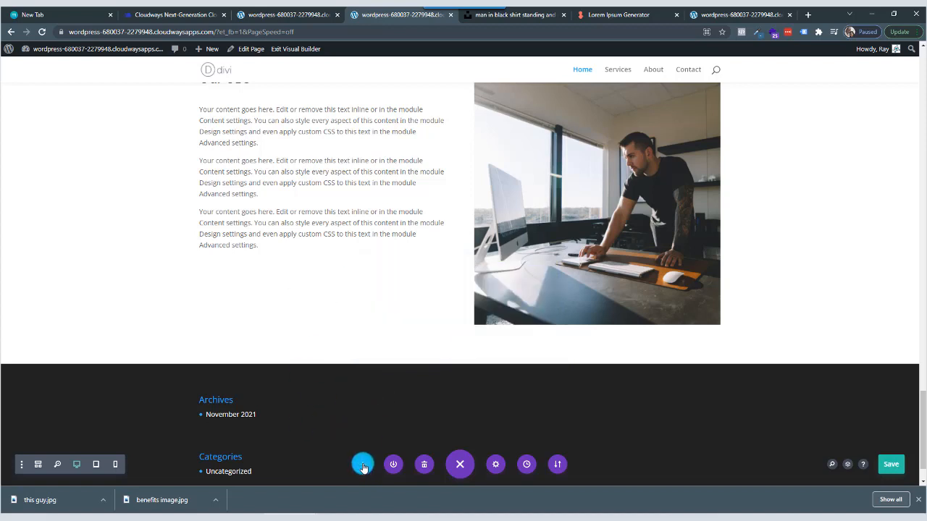
left_click(466, 465)
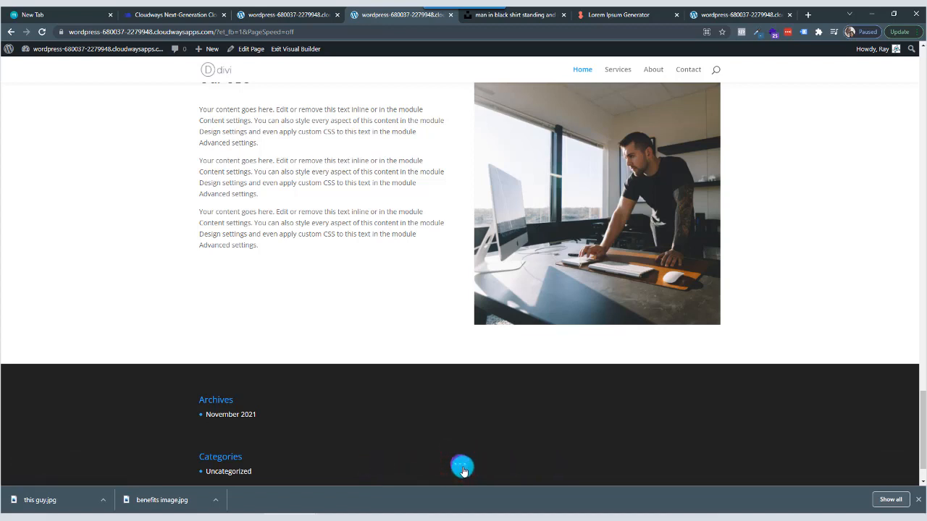
left_click(462, 468)
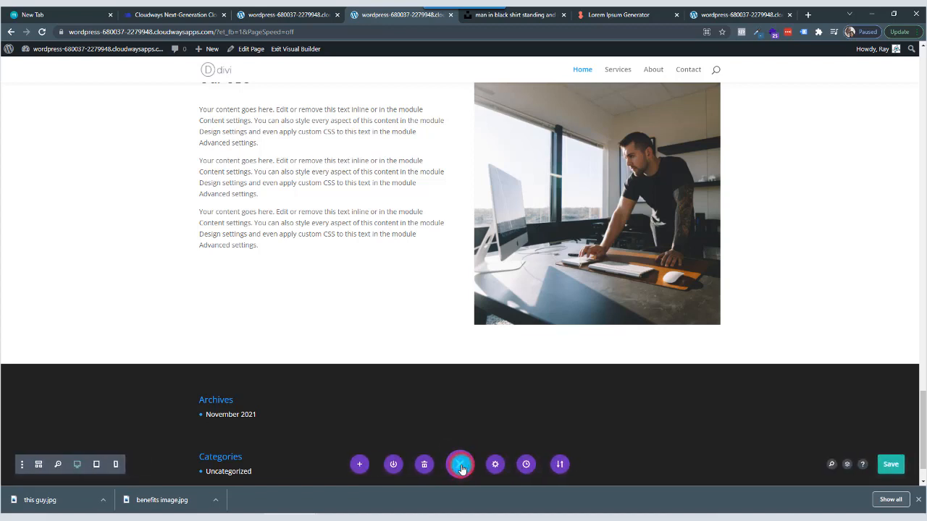
left_click(364, 465)
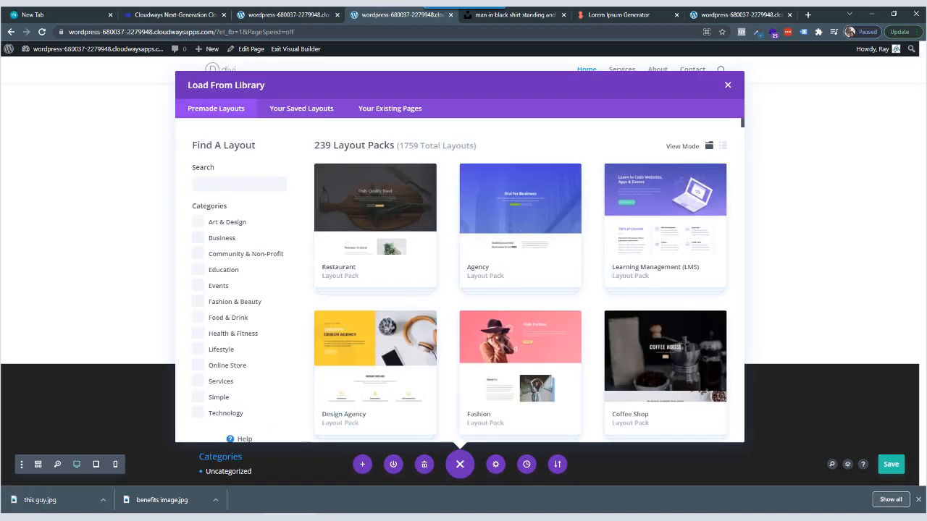
Search the premade layouts for "contact".
left_click(243, 187)
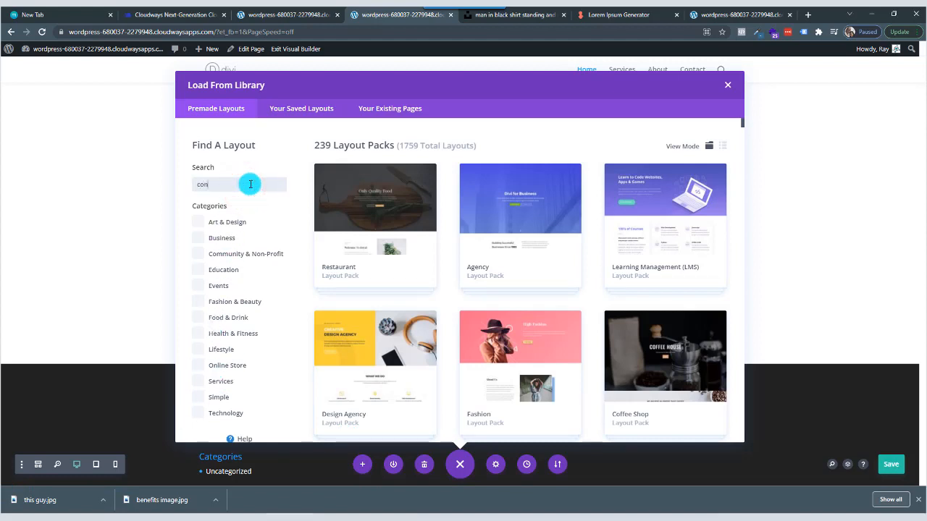
key("BackSpace")
key("BackSpace")
key("BackSpace")
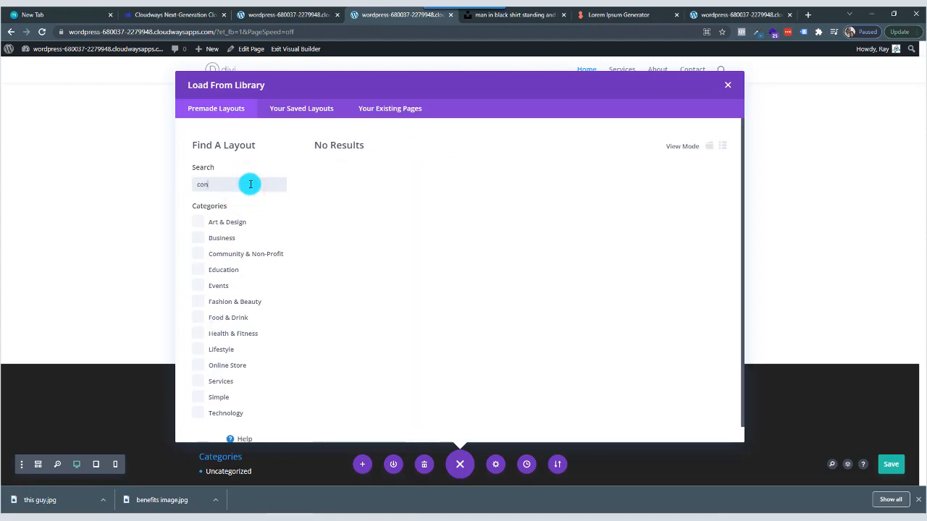
type("tact")
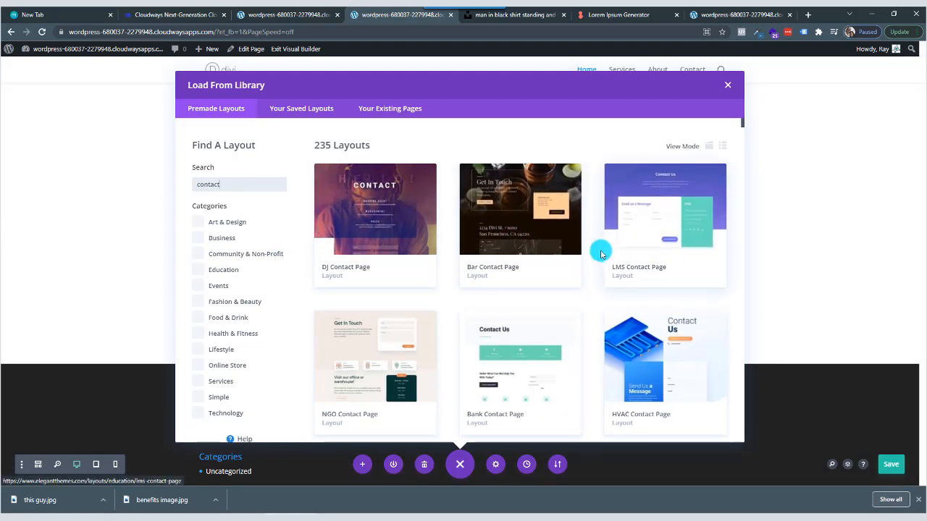
Browse the contact page layouts and open the details of the Author Contact Page layout.
scroll(503, 299, "down", 3)
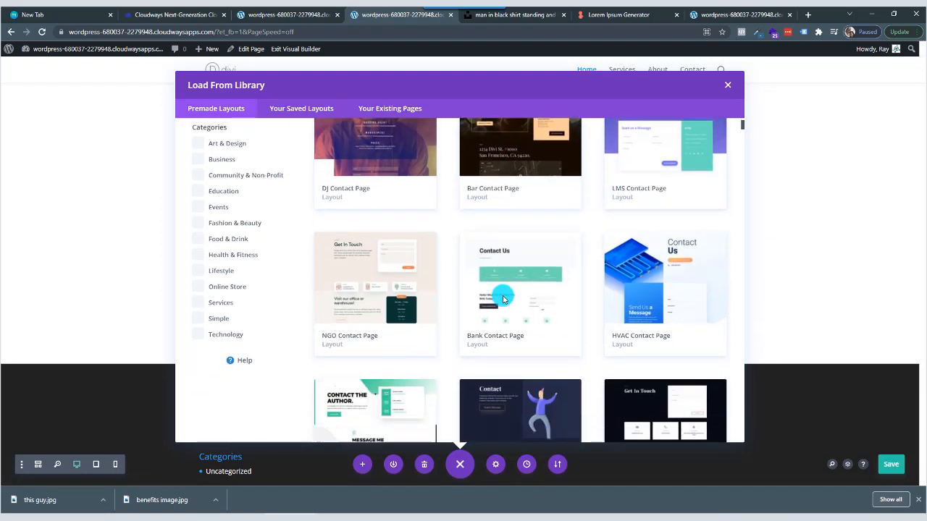
scroll(503, 299, "down", 2)
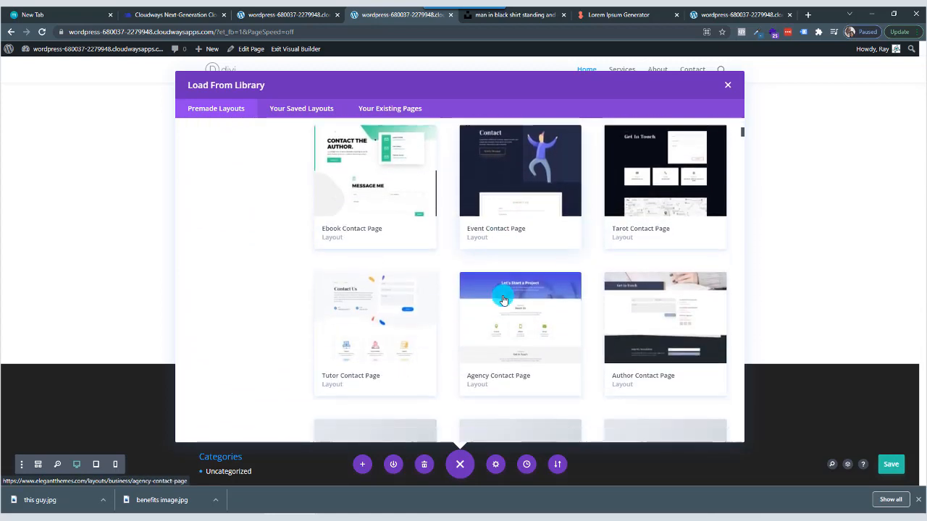
scroll(503, 299, "down", 1)
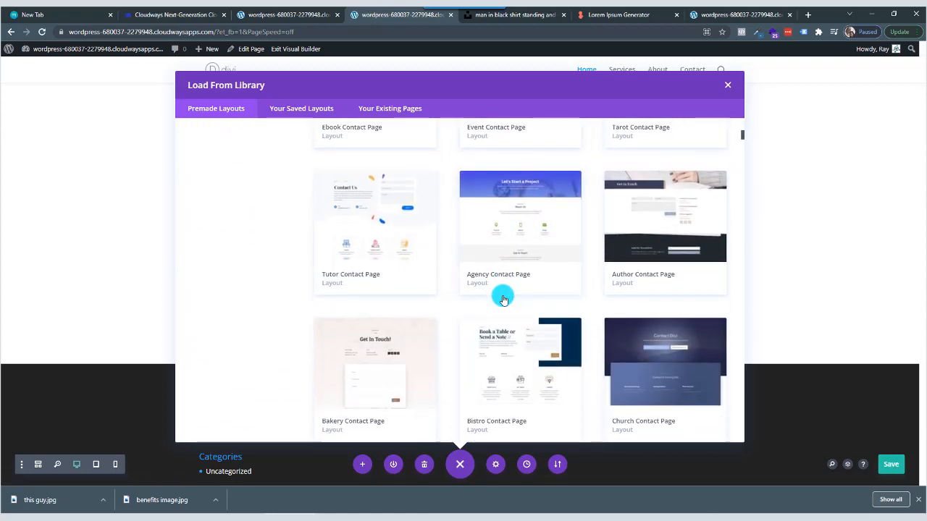
scroll(503, 299, "down", 1)
scroll(500, 295, "up", 1)
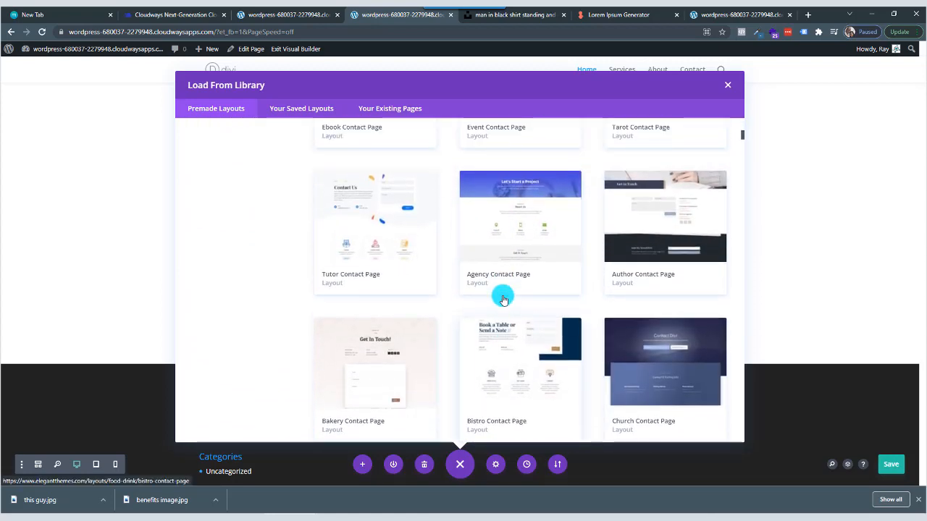
left_click(647, 225)
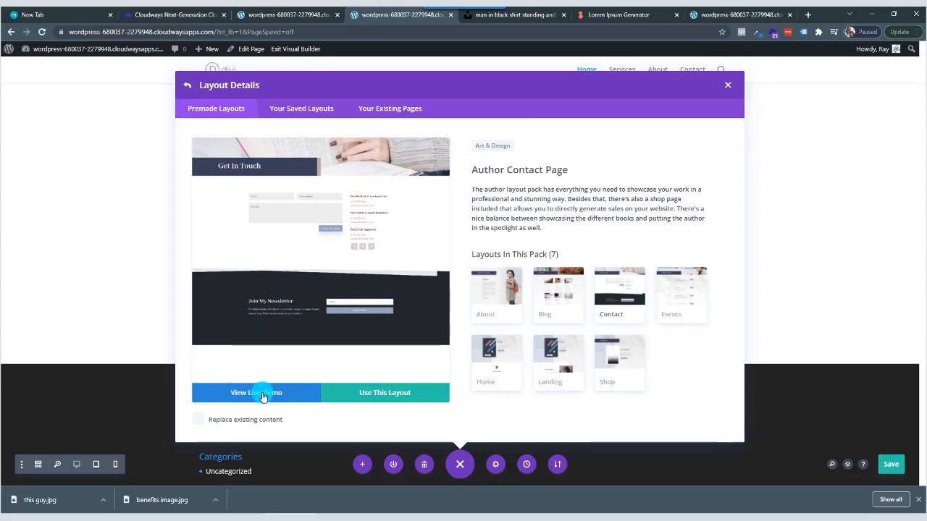
View the live demo of the Author Contact Page layout and examine its header, contact form and newsletter section.
left_click(259, 395)
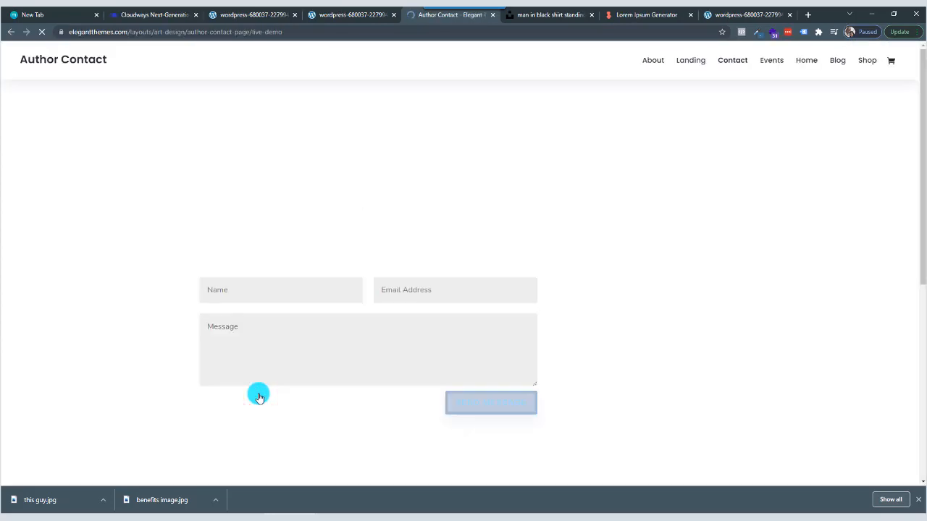
scroll(321, 329, "down", 4)
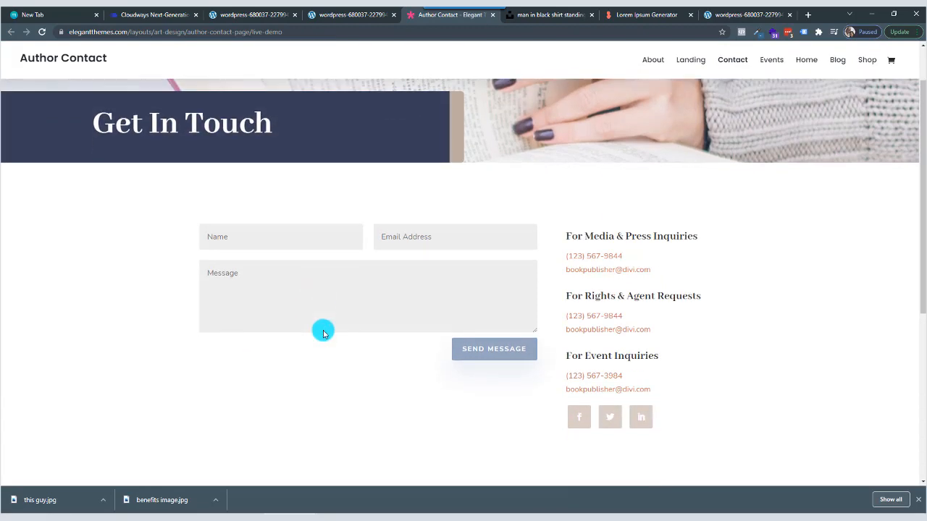
scroll(323, 332, "down", 2)
scroll(323, 331, "up", 3)
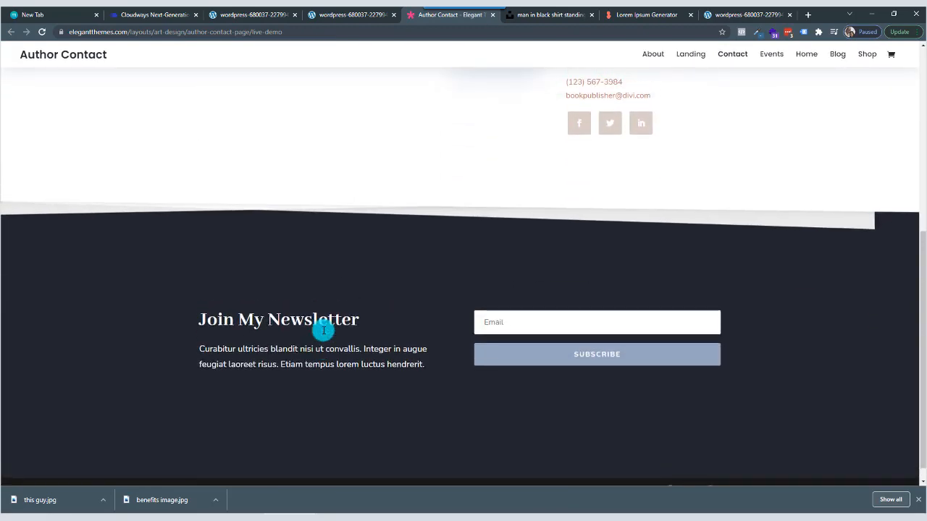
scroll(323, 331, "down", 3)
scroll(321, 331, "up", 5)
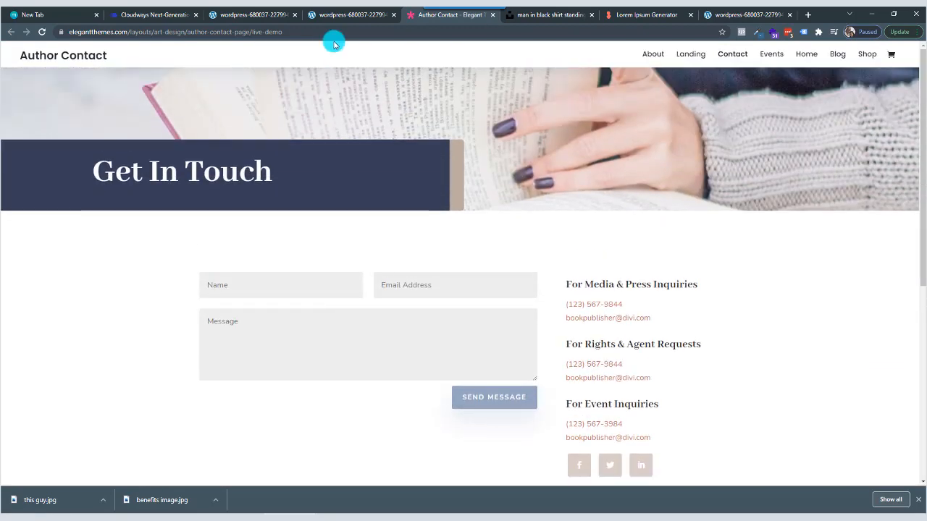
Return to the page builder and add the Author Contact Page layout to the page without replacing the existing content.
left_click(343, 16)
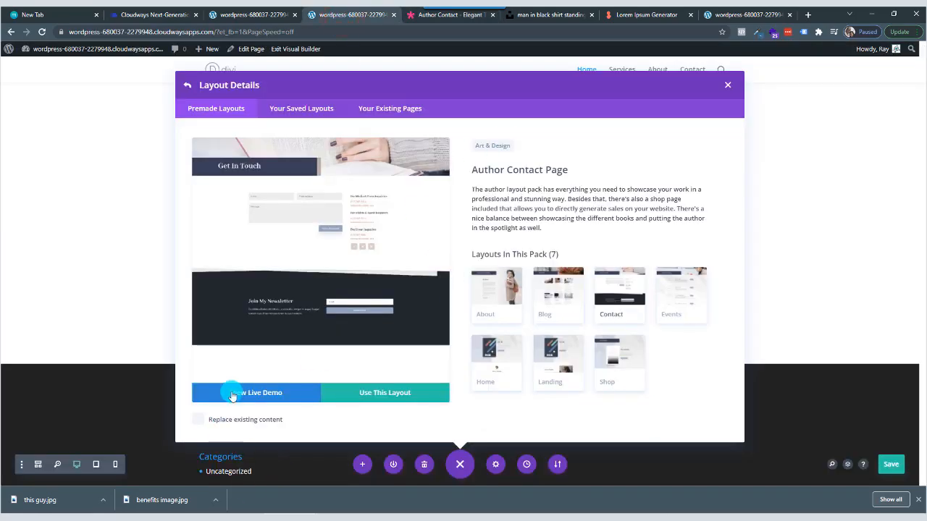
left_click(388, 395)
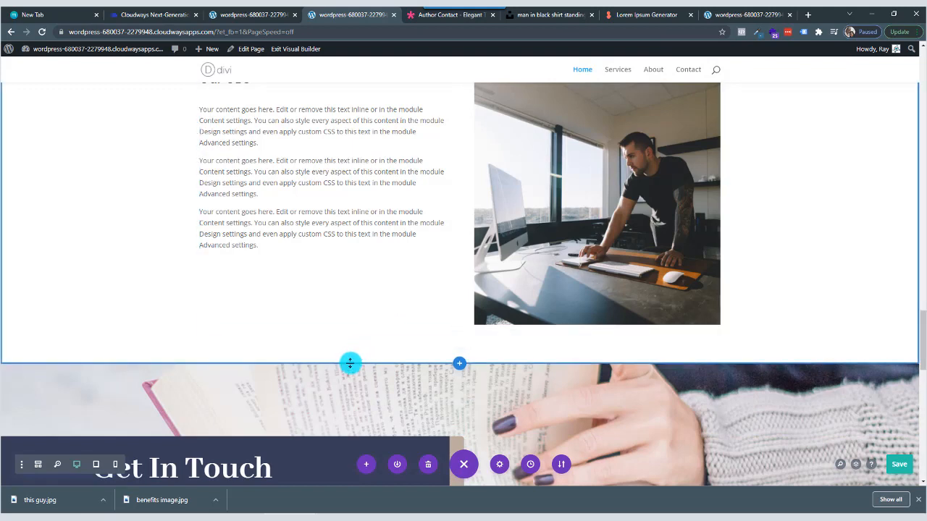
Examine the added Get In Touch header, contact form and newsletter sections beneath the Our CEO content.
scroll(333, 362, "down", 3)
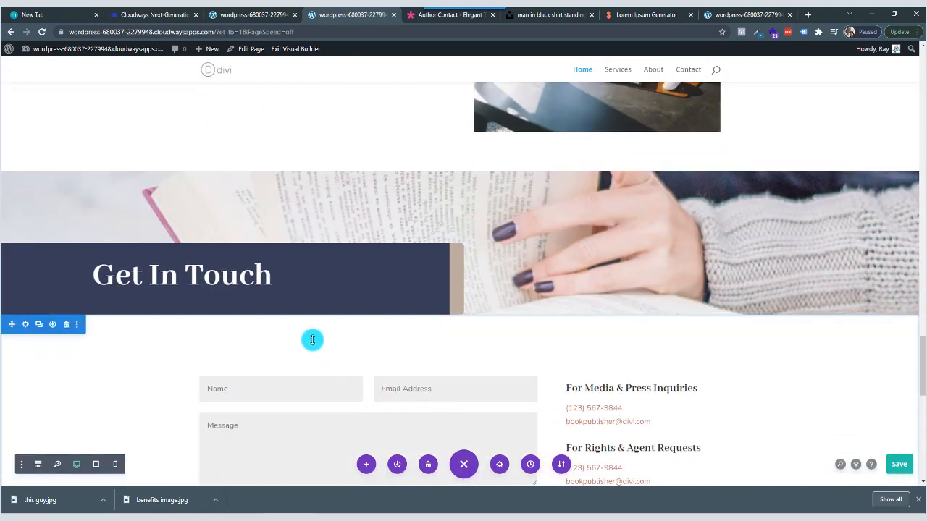
scroll(312, 338, "down", 2)
scroll(312, 338, "down", 5)
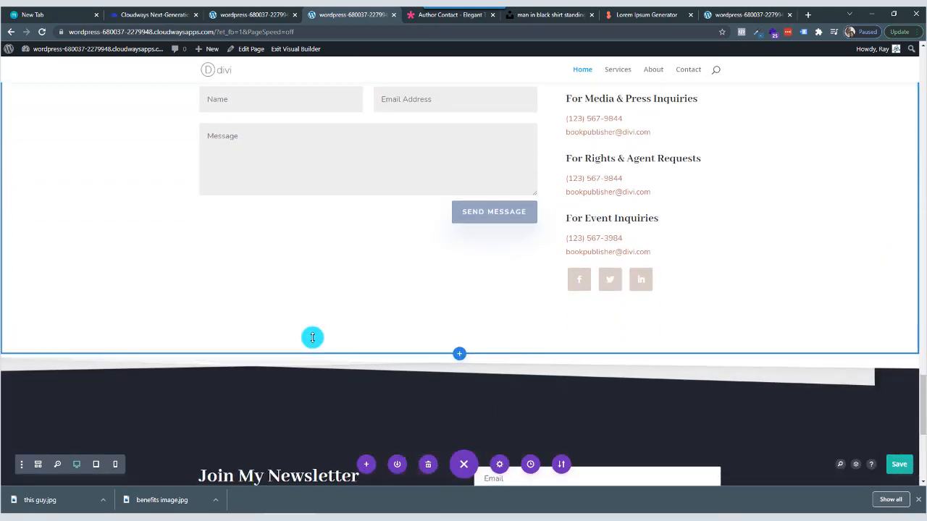
scroll(312, 338, "down", 2)
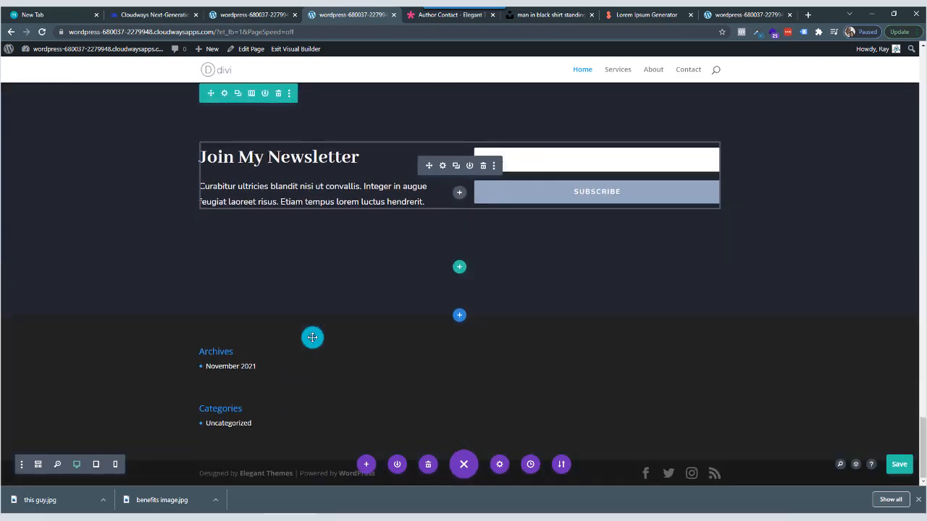
scroll(312, 337, "up", 7)
scroll(312, 340, "up", 4)
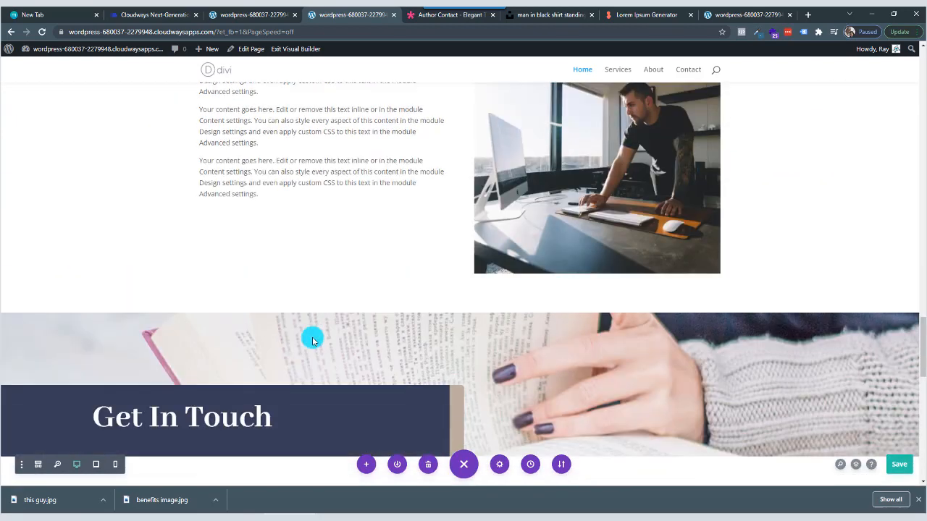
scroll(312, 341, "down", 1)
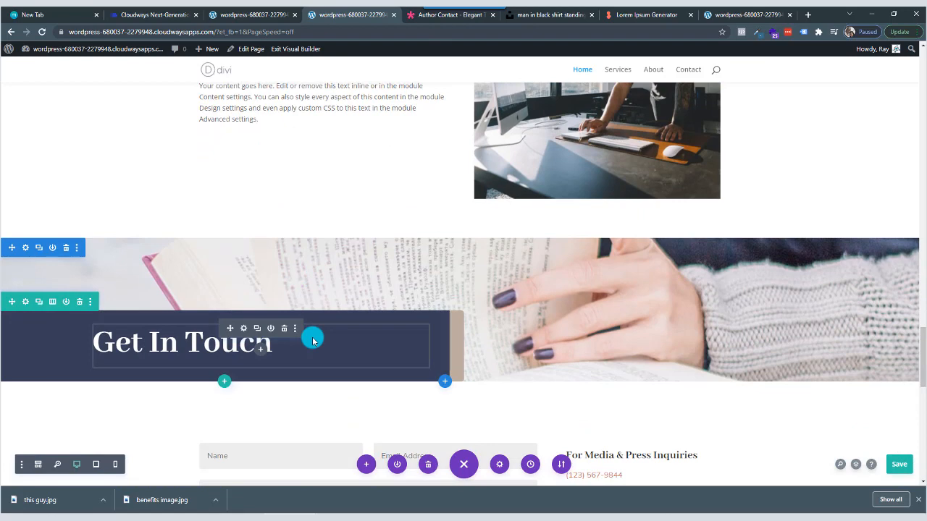
scroll(312, 338, "up", 1)
scroll(306, 295, "down", 2)
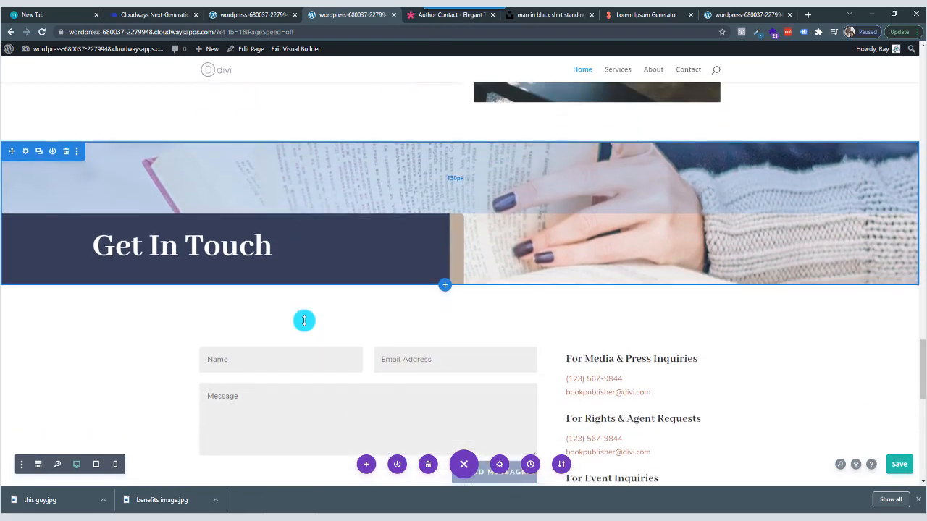
scroll(304, 320, "down", 8)
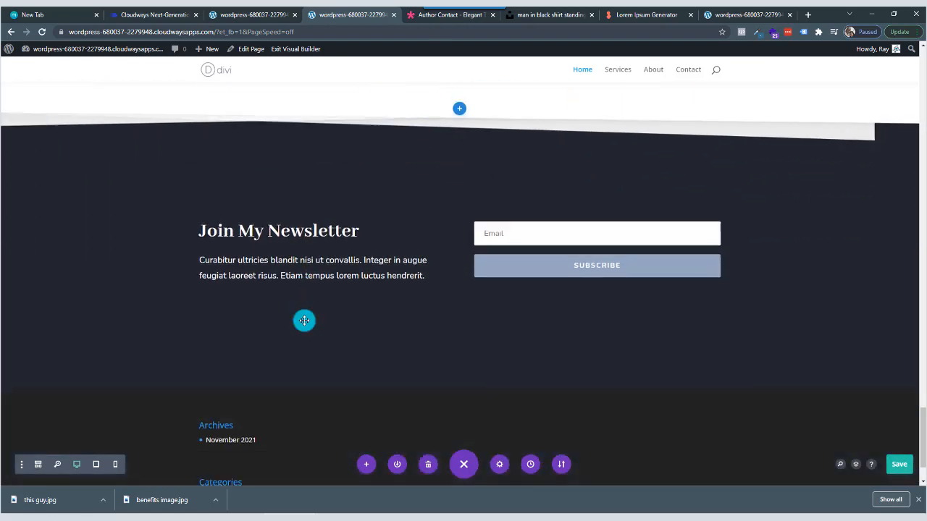
scroll(304, 321, "down", 2)
scroll(304, 321, "up", 6)
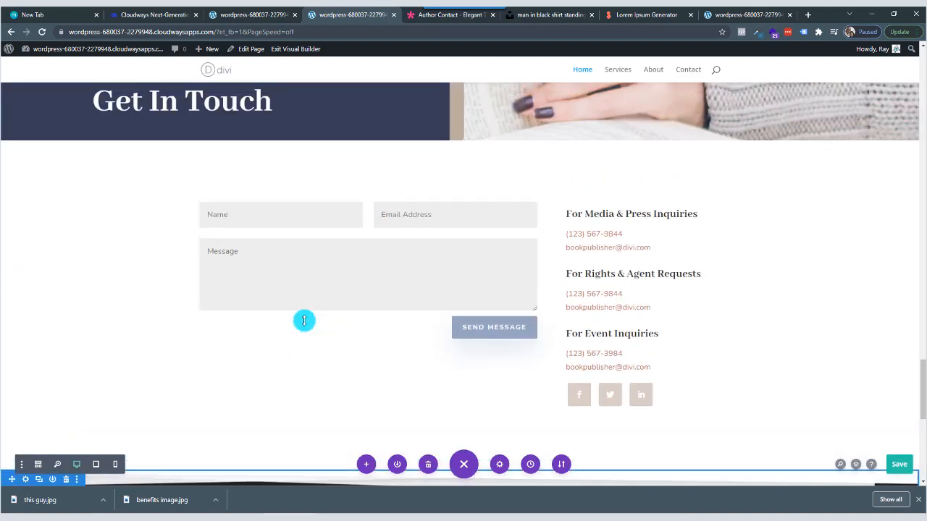
Save the page with the added contact layout.
left_click(899, 464)
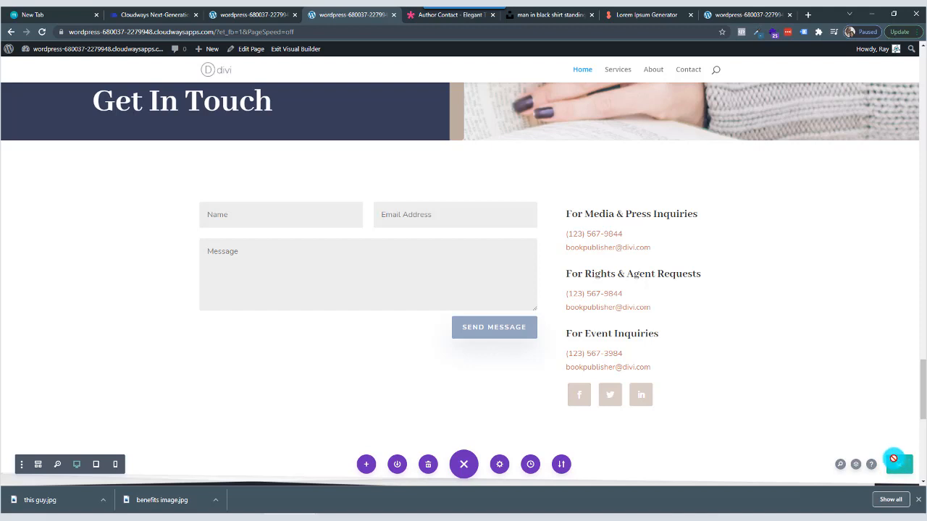
scroll(464, 290, "up", 3)
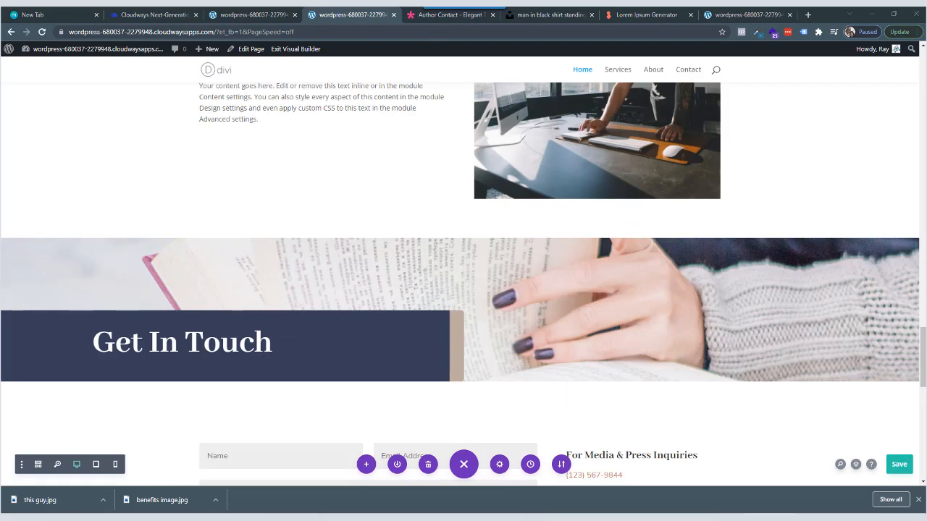
Switch to the published home page and review its sections from the hero banner down to the contact header.
left_click(740, 15)
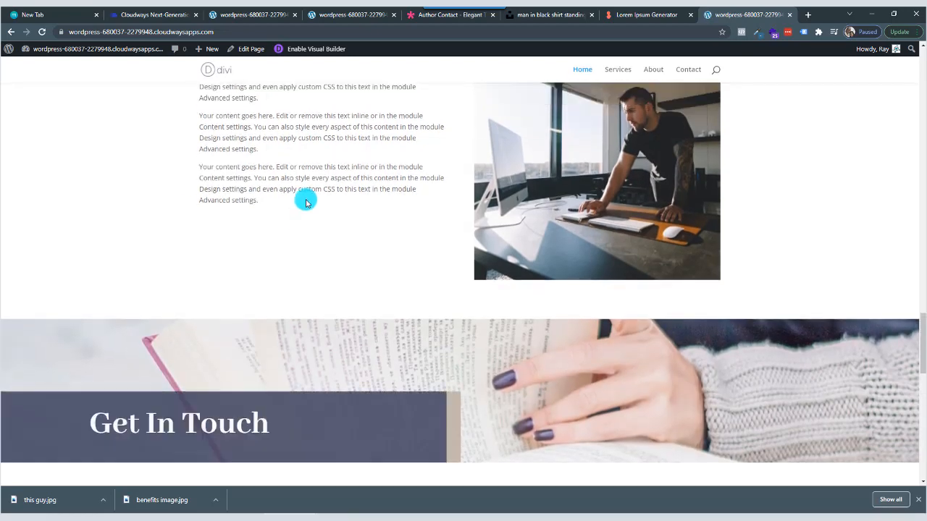
scroll(306, 200, "up", 5)
left_click(221, 77)
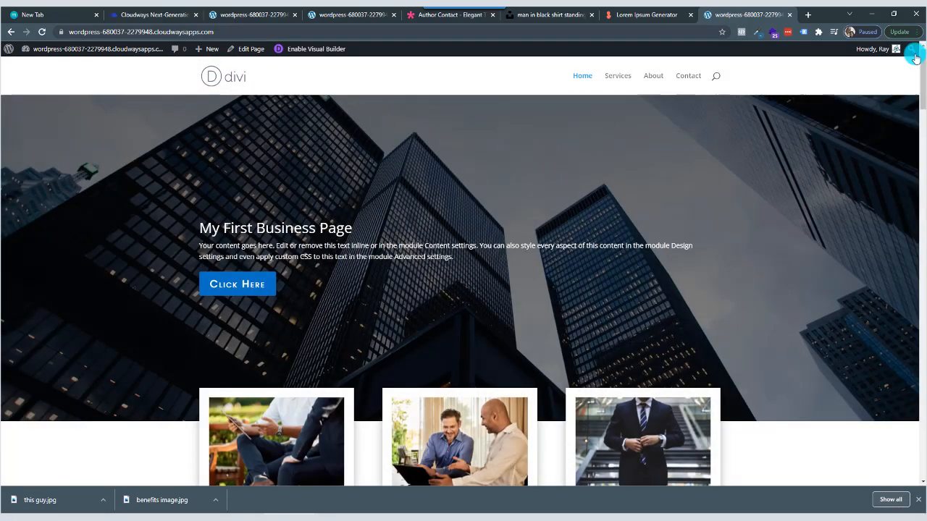
scroll(922, 76, "down", 4)
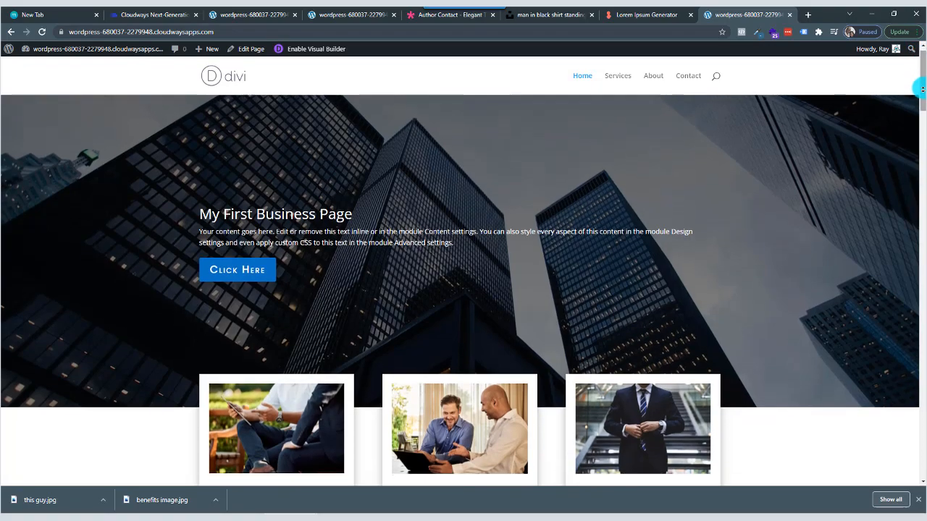
scroll(921, 88, "down", 1)
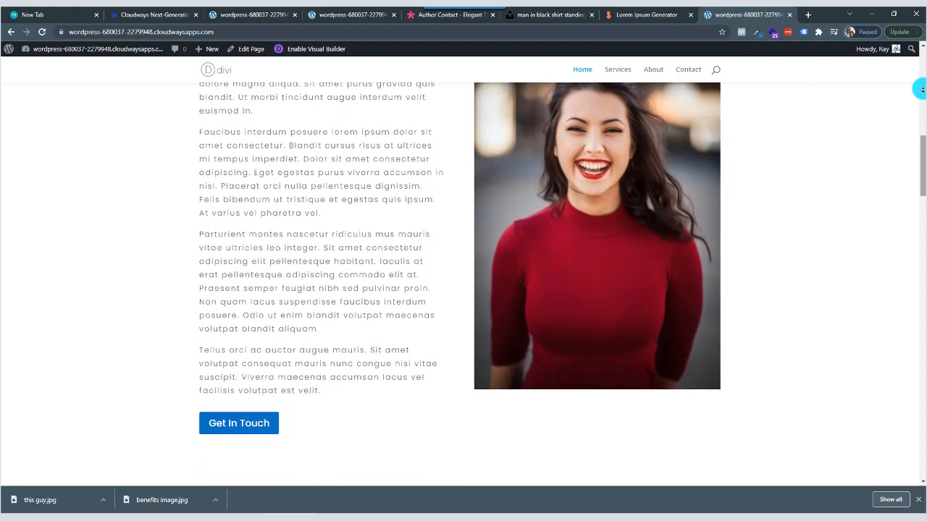
scroll(921, 88, "down", 4)
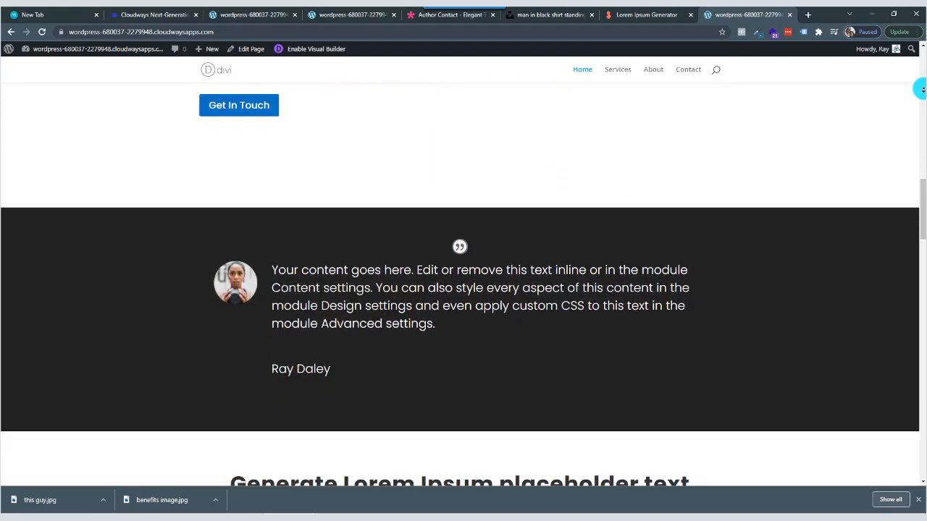
scroll(922, 89, "down", 4)
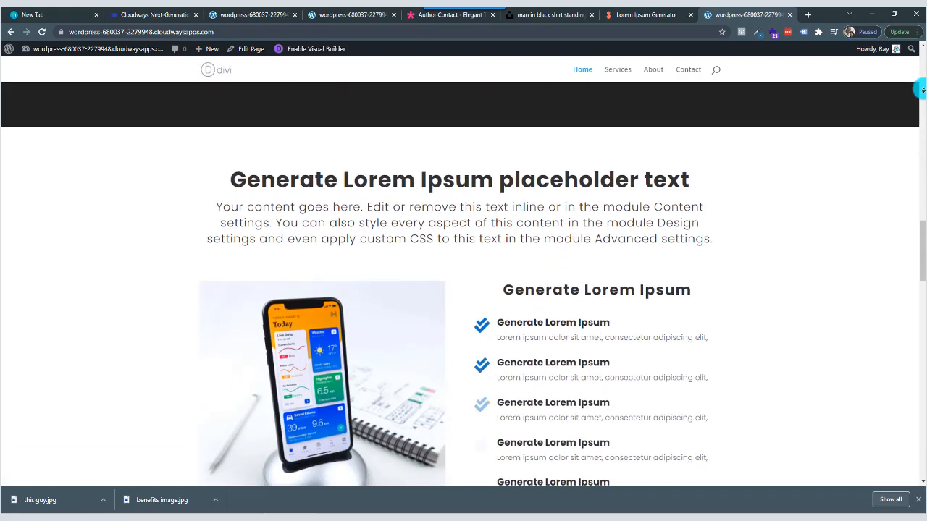
scroll(922, 88, "down", 1)
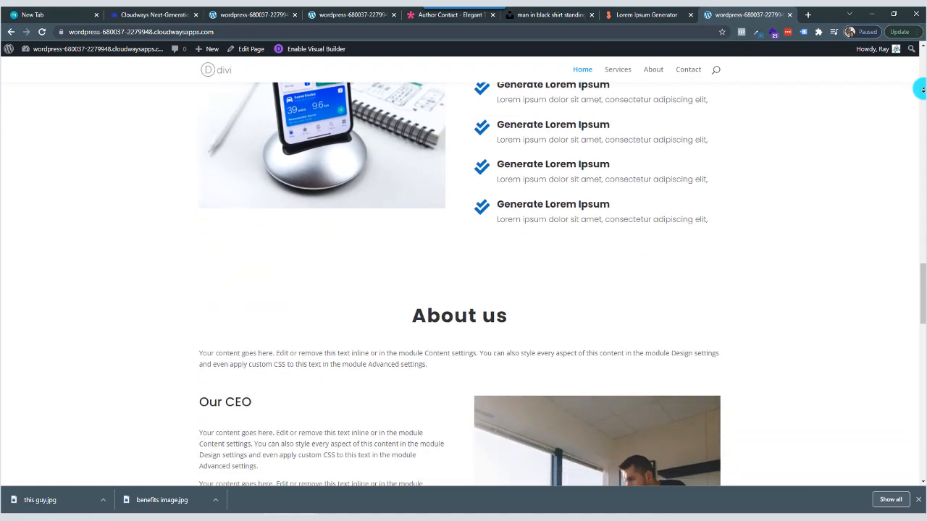
scroll(921, 89, "down", 4)
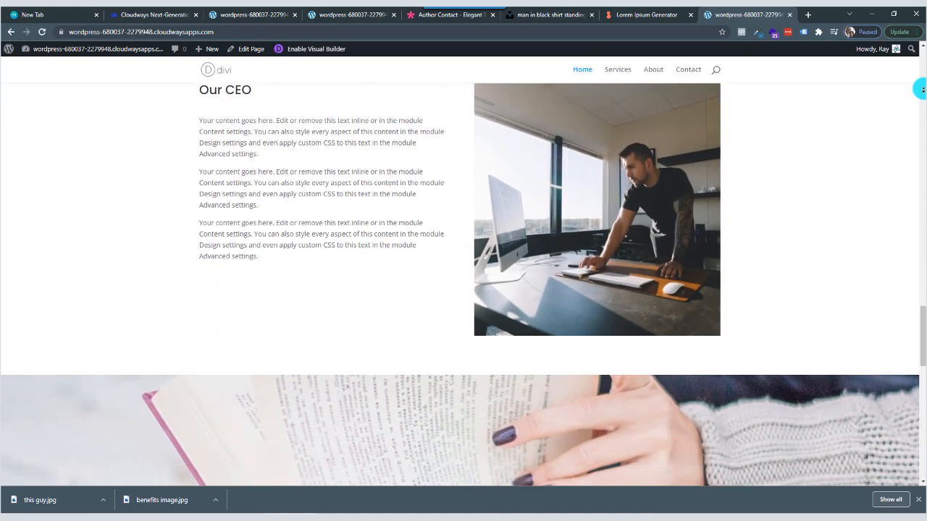
Review the published contact form, newsletter section and footer, and look back up at the Our CEO section.
scroll(922, 89, "down", 4)
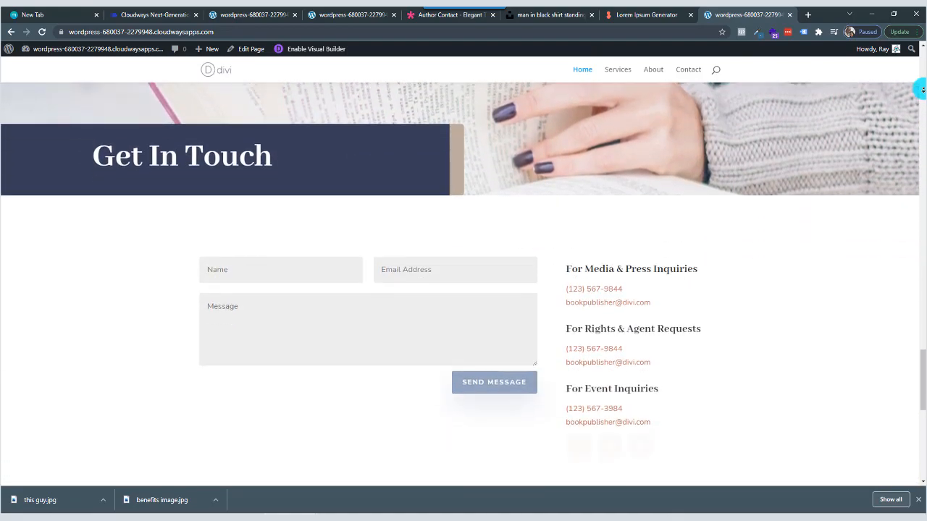
scroll(921, 88, "down", 4)
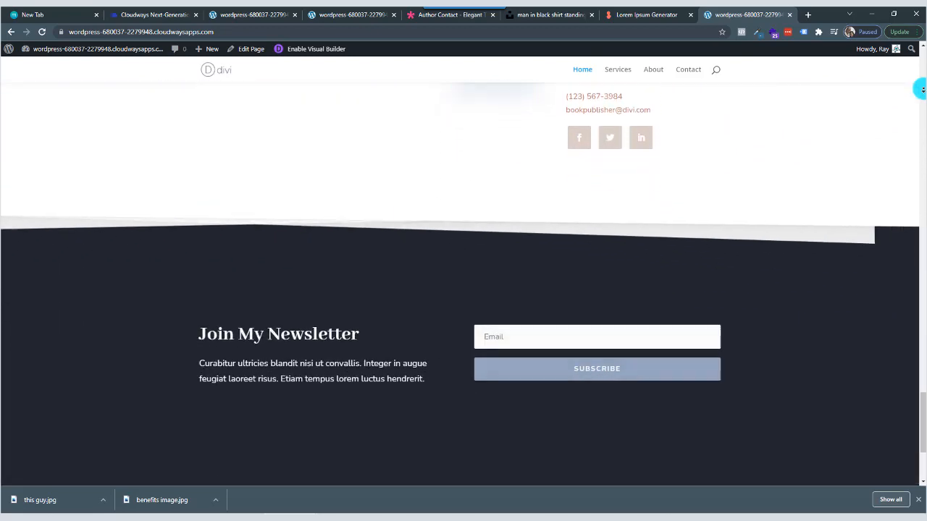
scroll(922, 88, "down", 1)
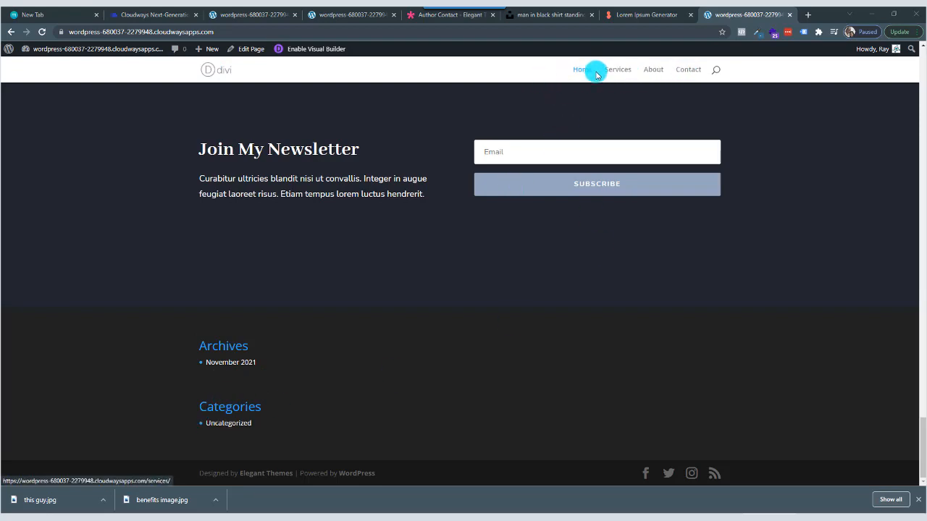
scroll(437, 244, "up", 10)
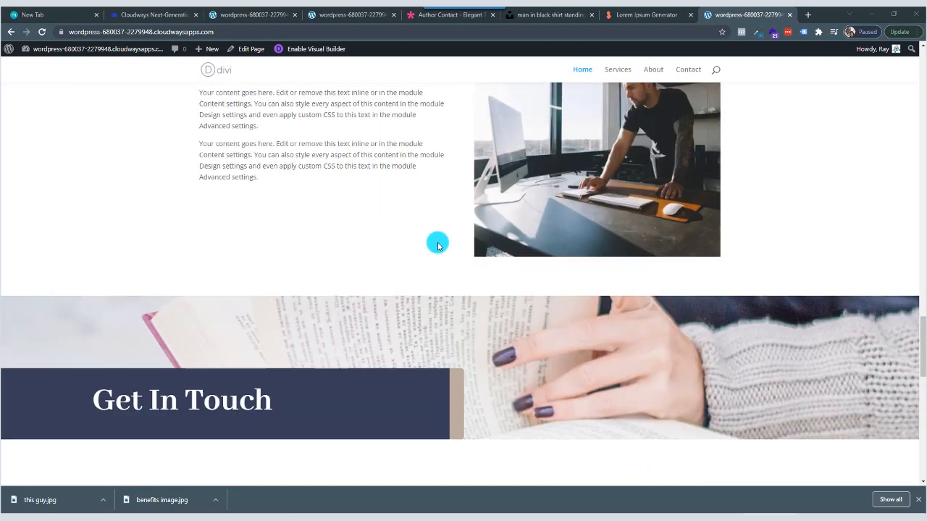
scroll(437, 243, "up", 15)
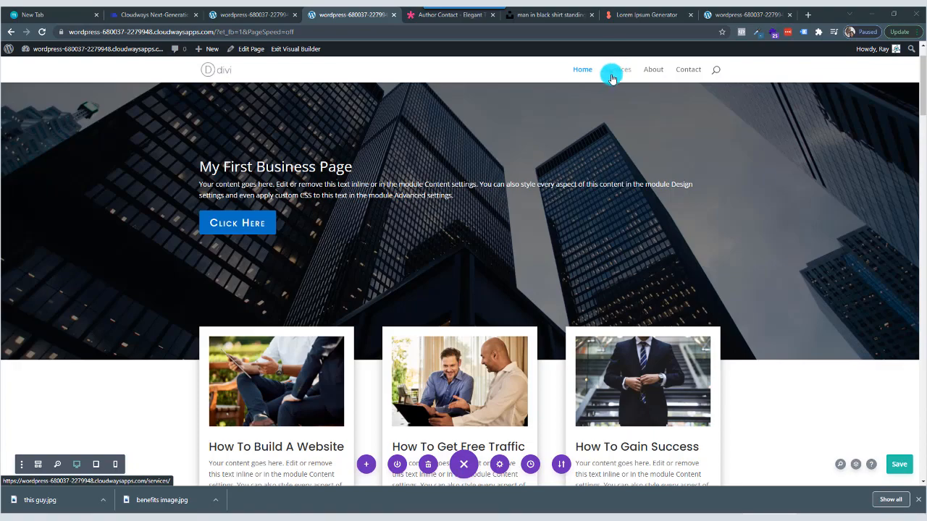
Return to the page builder, open the layout library and browse the premade layouts matching "service".
left_click_drag(919, 76, 912, 157)
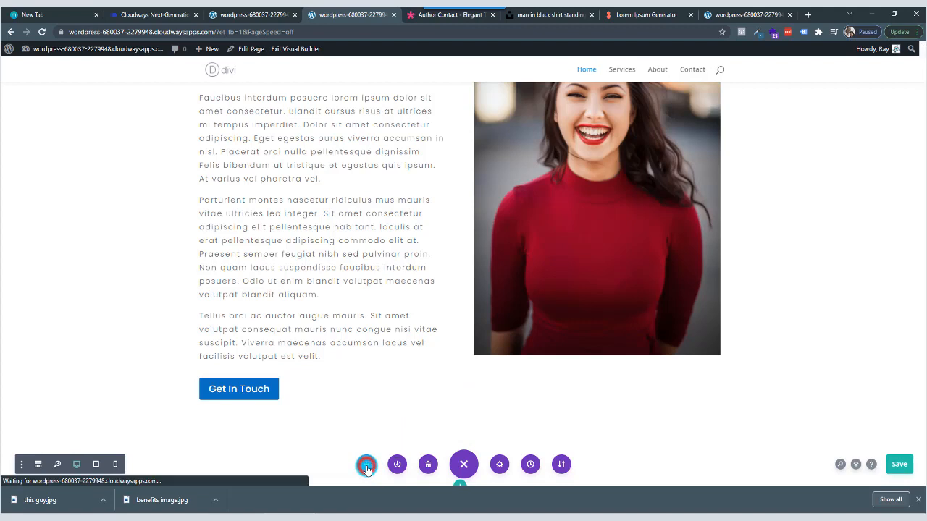
left_click(367, 467)
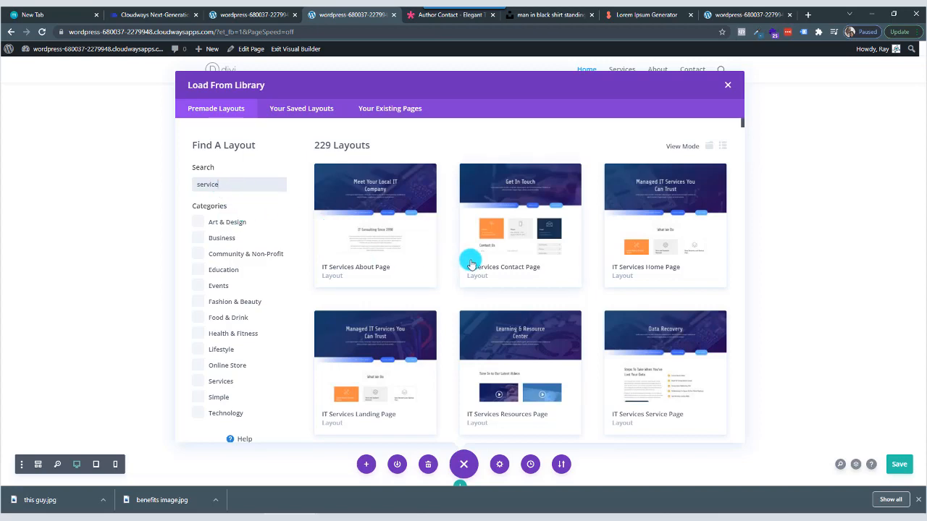
scroll(470, 264, "down", 3)
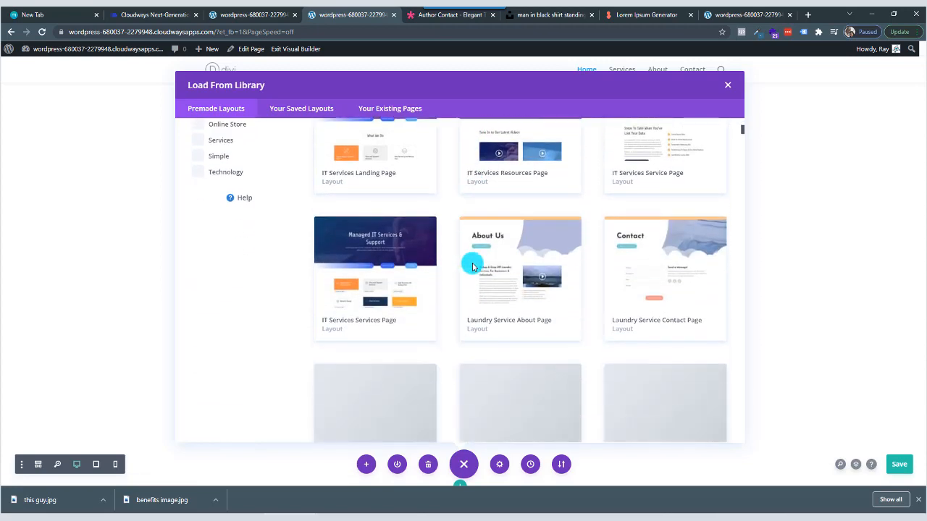
scroll(472, 267, "down", 4)
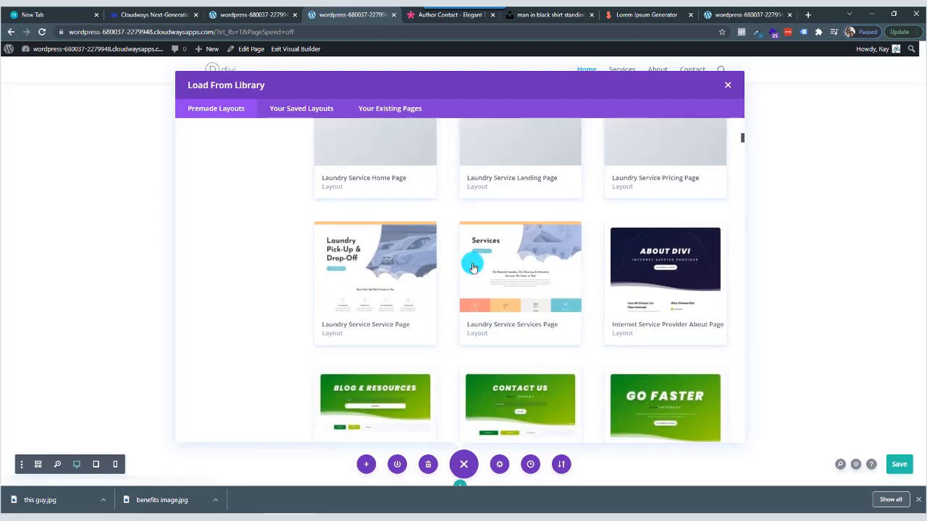
scroll(472, 267, "down", 1)
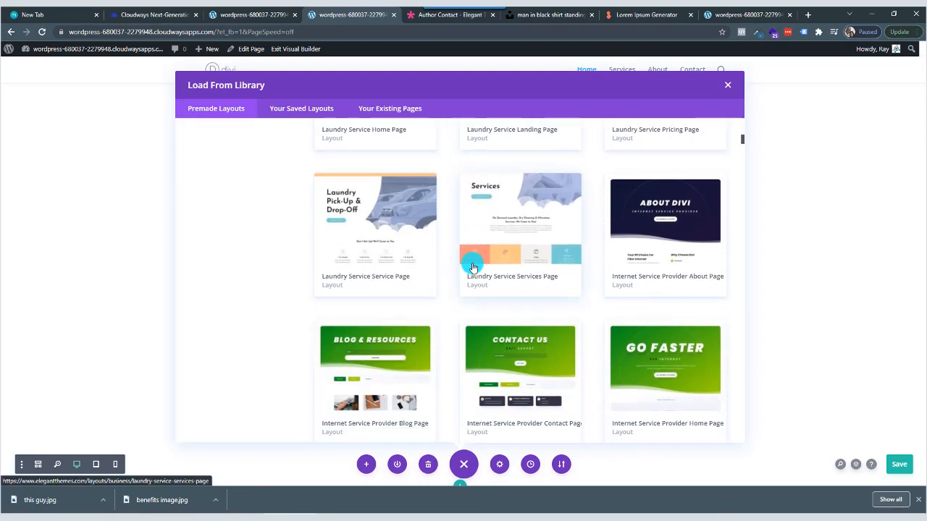
scroll(471, 266, "down", 2)
scroll(472, 266, "down", 1)
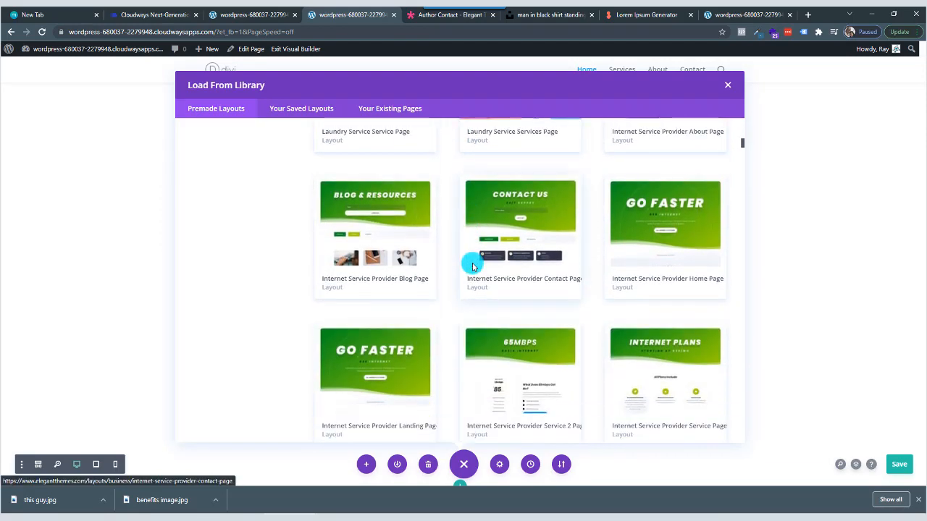
scroll(472, 266, "down", 2)
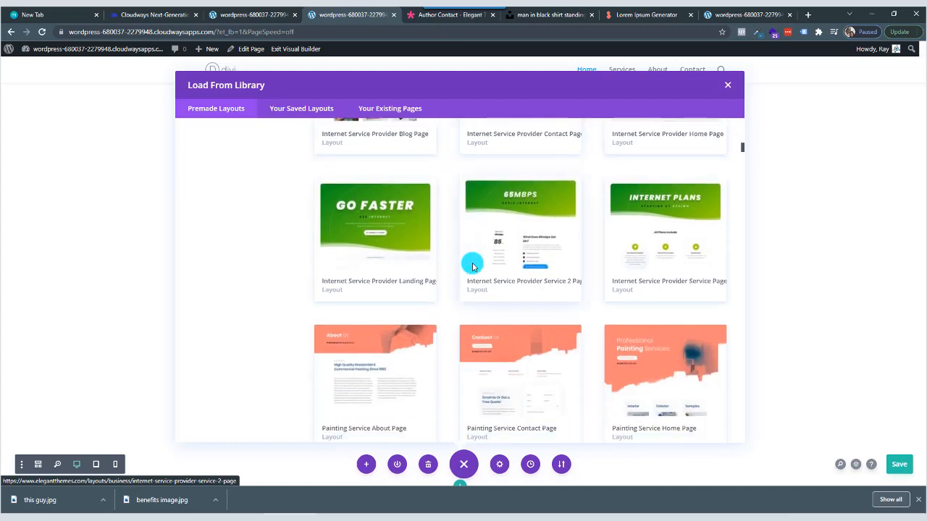
scroll(472, 266, "down", 2)
scroll(472, 267, "down", 2)
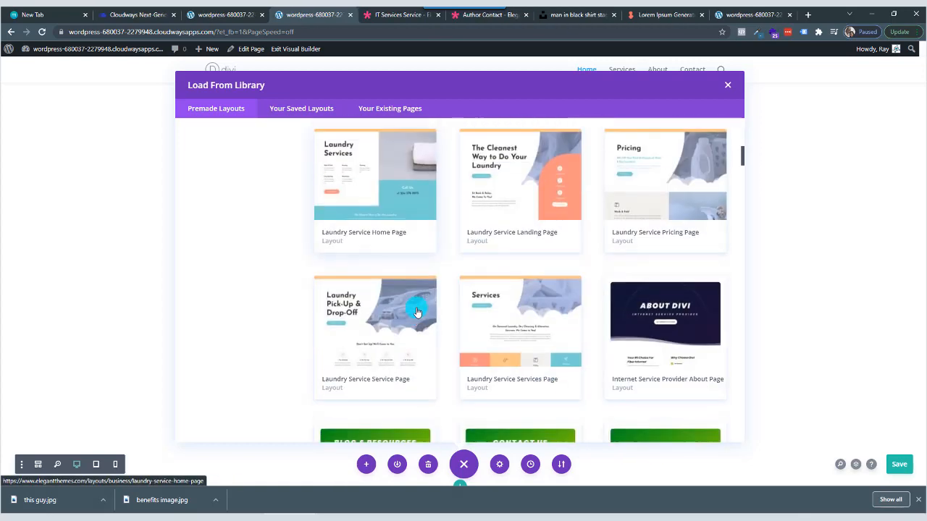
Add the Laundry Service Service Page layout to the page without replacing the existing content.
scroll(417, 311, "down", 2)
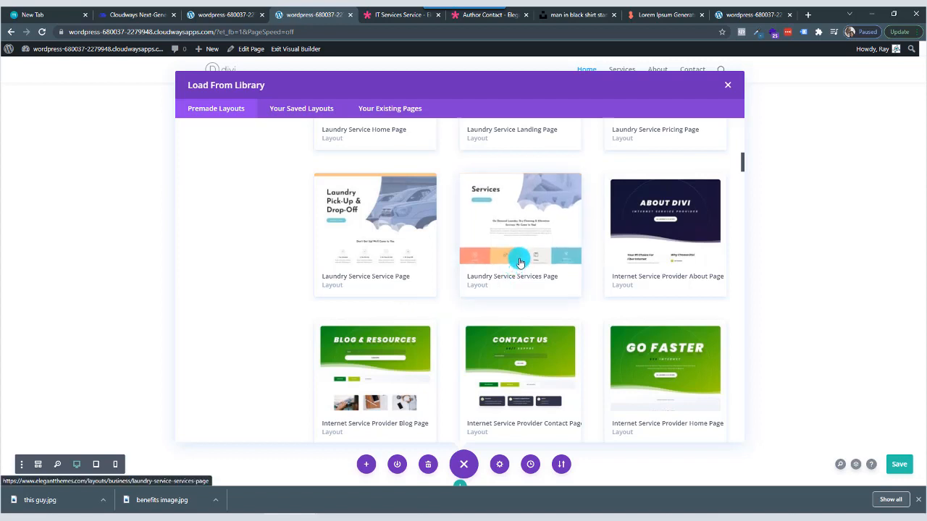
left_click(386, 257)
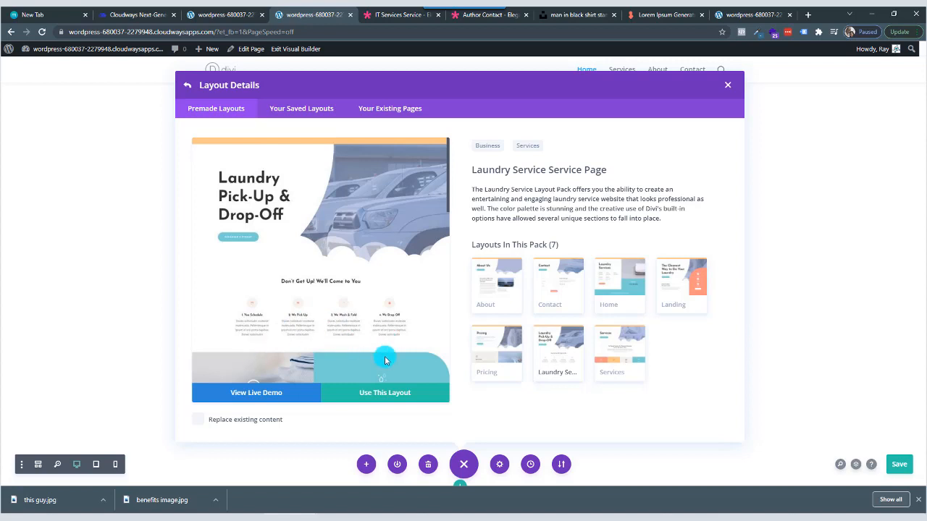
left_click(384, 397)
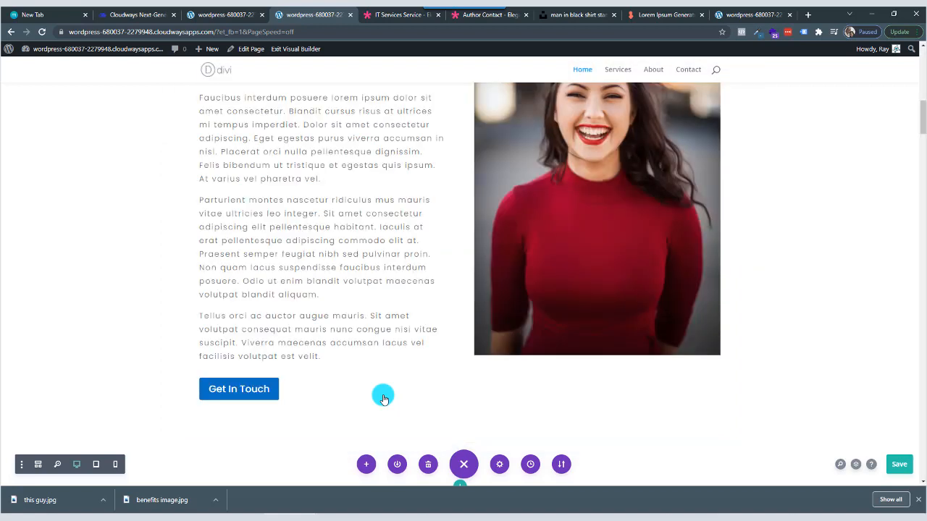
Delete the Laundry Pick-Up & Drop-Off hero section from the newly added layout beneath the newsletter.
scroll(459, 350, "down", 20)
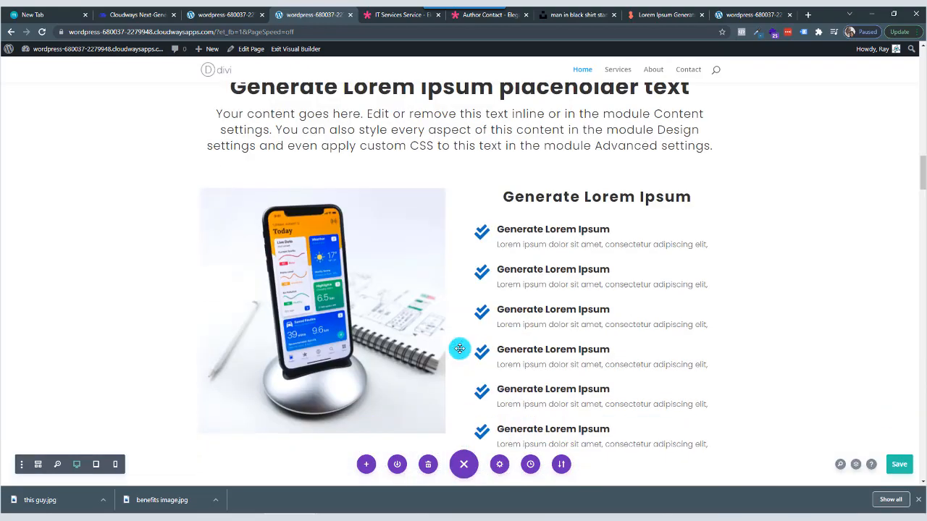
scroll(454, 353, "down", 15)
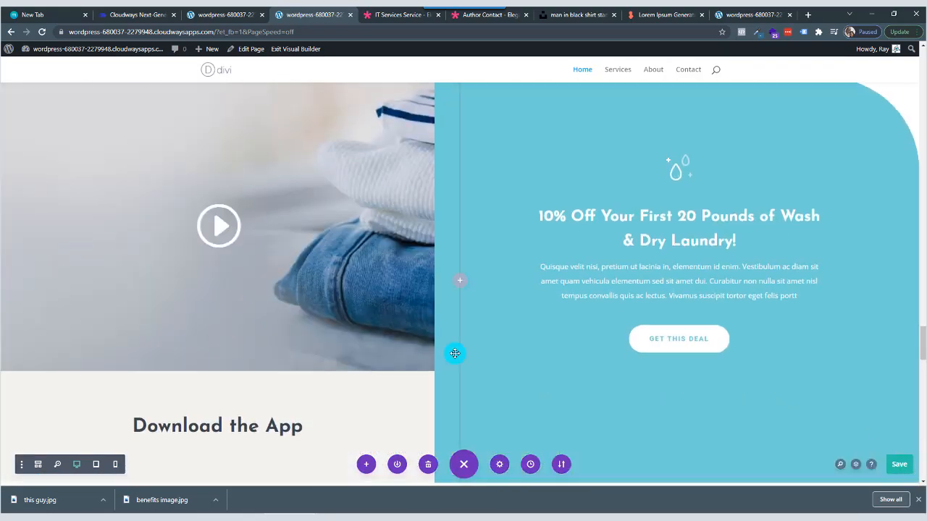
scroll(454, 354, "up", 12)
scroll(452, 354, "down", 3)
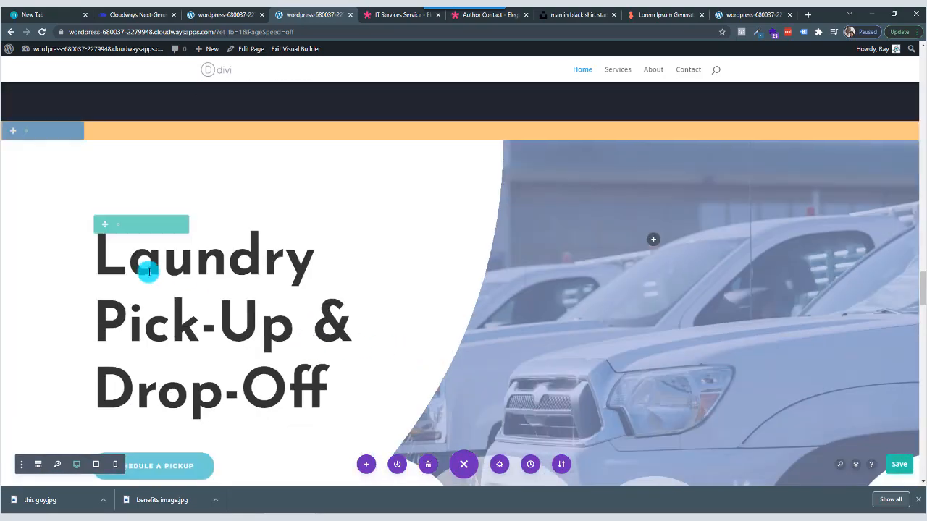
scroll(101, 290, "down", 3)
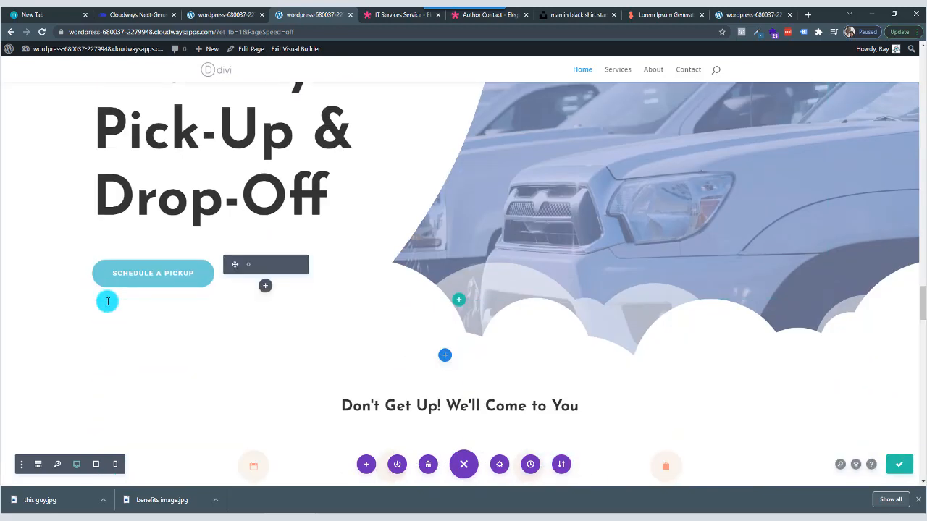
scroll(97, 296, "up", 4)
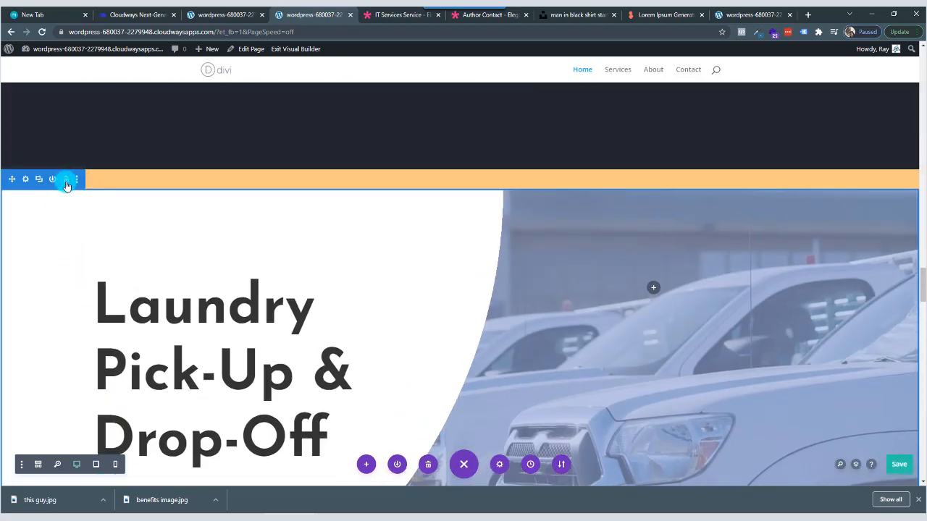
left_click(65, 179)
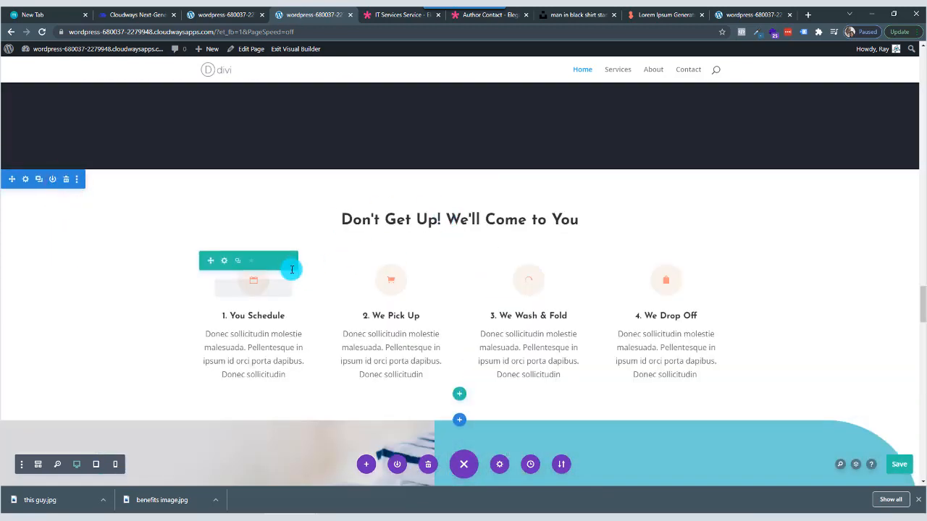
Delete the 10% Off laundry promotion section with its video and the Pricing section below the four service steps.
scroll(357, 300, "down", 2)
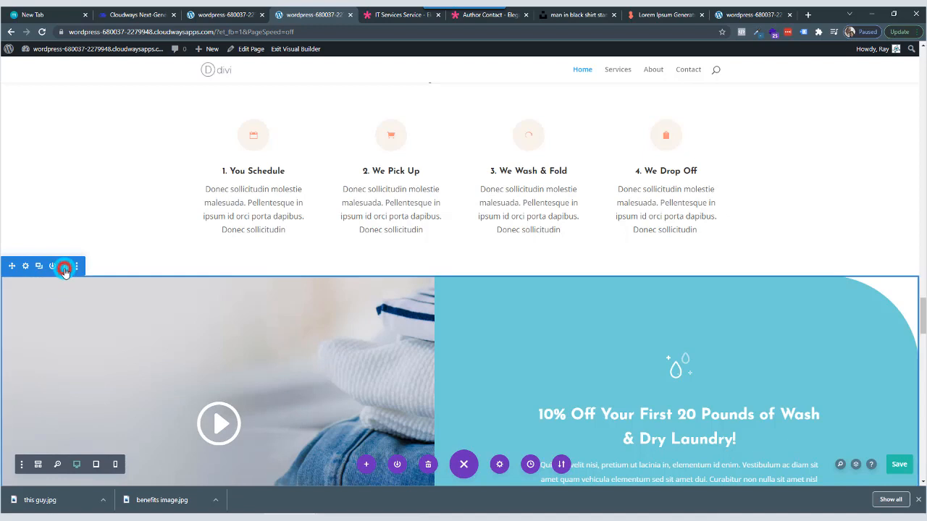
left_click(66, 266)
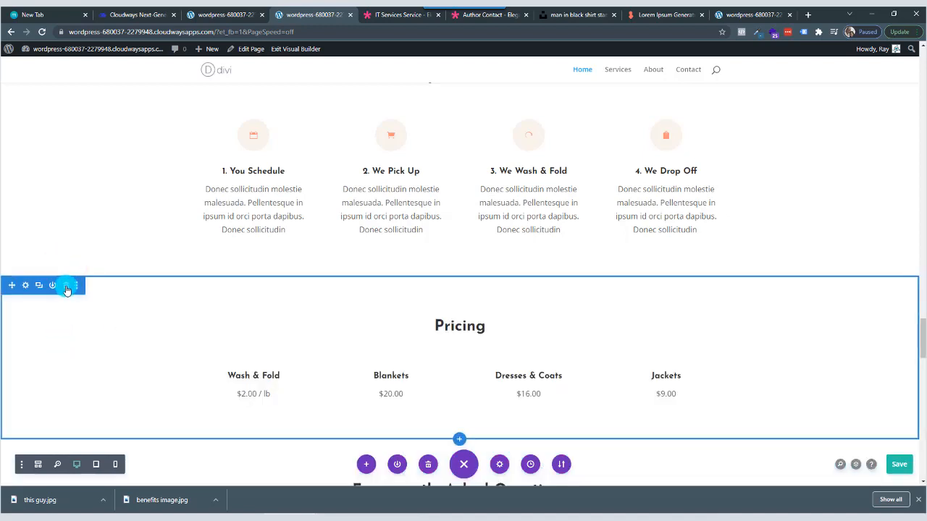
left_click(66, 287)
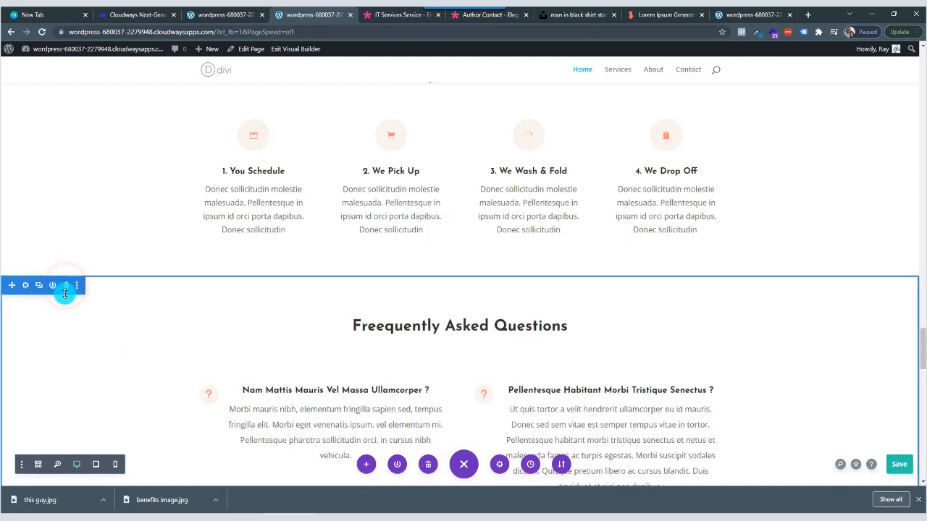
Try relocating the Freequently Asked Questions section to between the contact form and the newsletter, and removing it there.
left_click(66, 287)
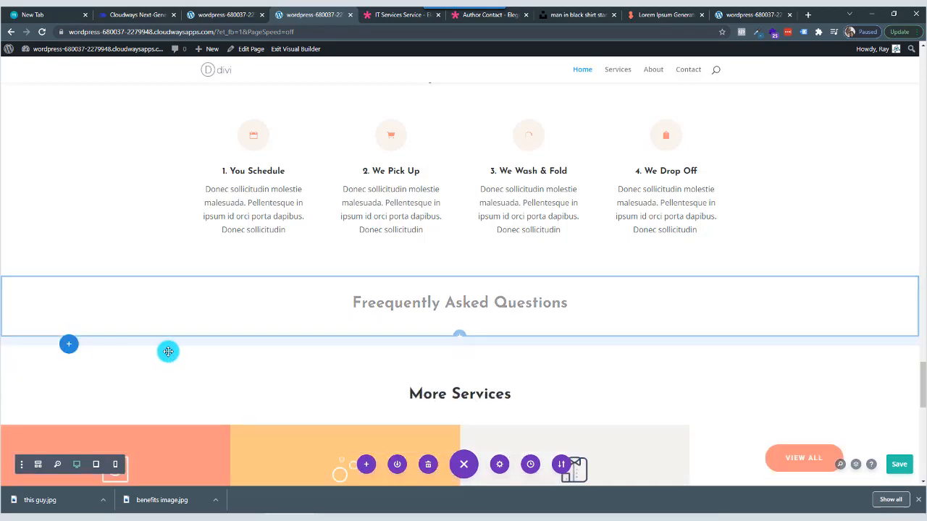
scroll(199, 311, "up", 10)
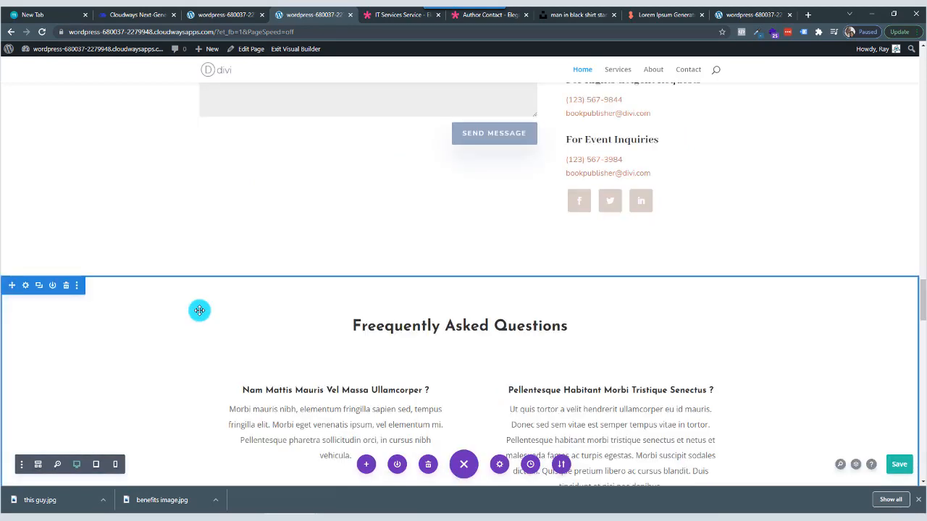
left_click(69, 288)
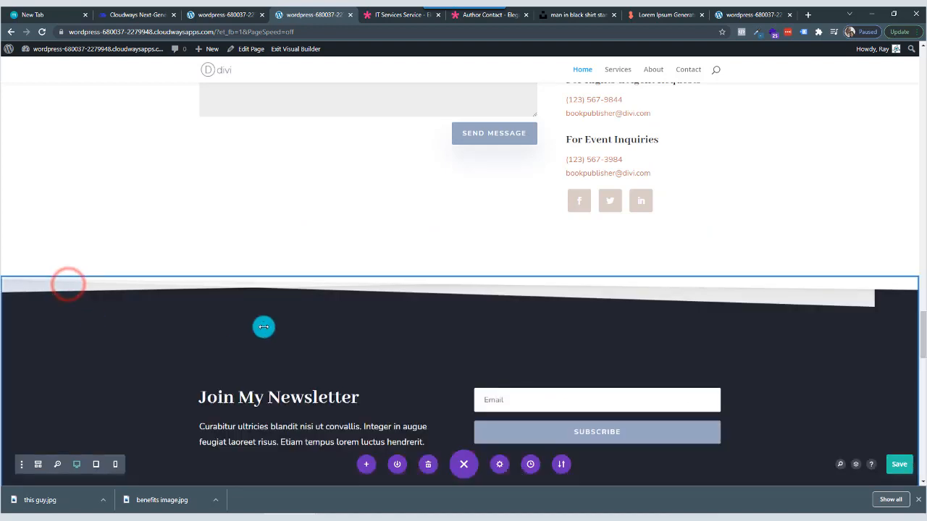
Restore the Freequently Asked Questions section to its place below the four service steps and check the section order from Get In Touch down.
scroll(234, 321, "up", 3)
scroll(233, 320, "up", 6)
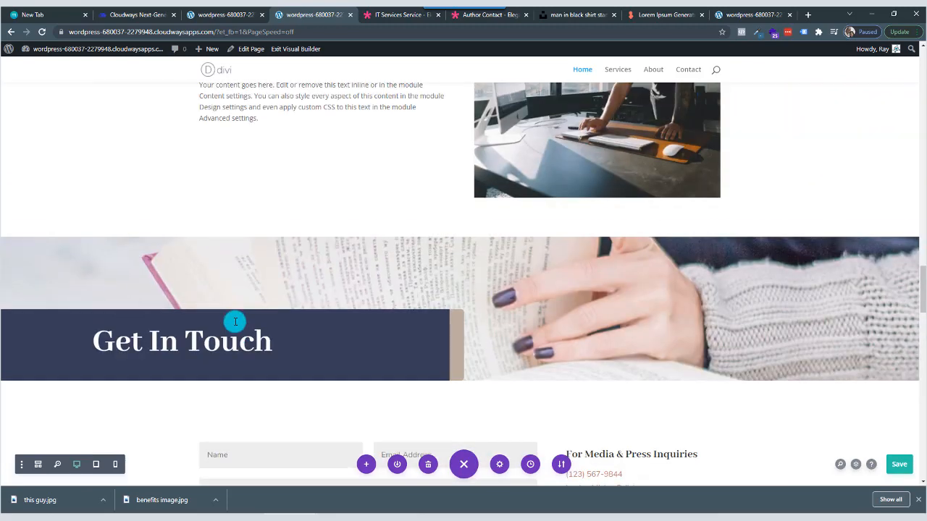
scroll(235, 321, "down", 6)
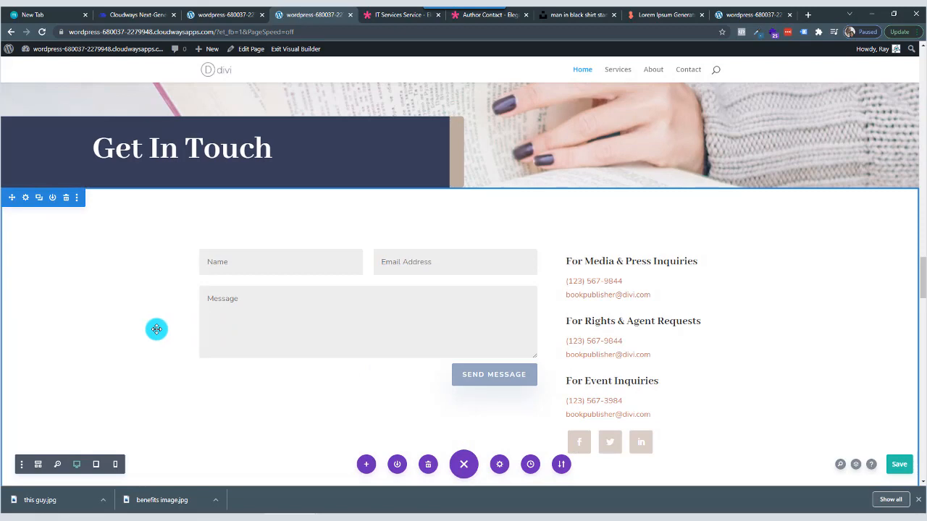
scroll(157, 329, "down", 8)
scroll(157, 330, "up", 3)
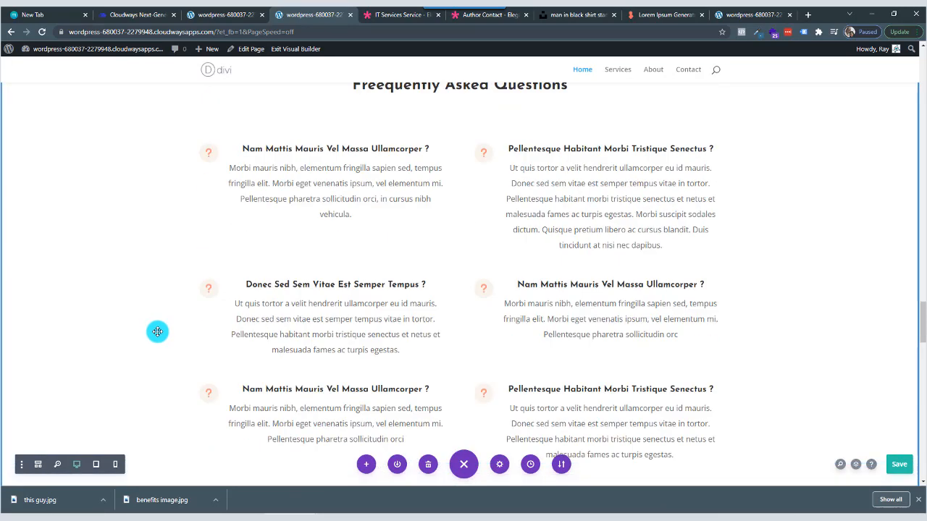
scroll(157, 331, "up", 4)
scroll(157, 332, "down", 1)
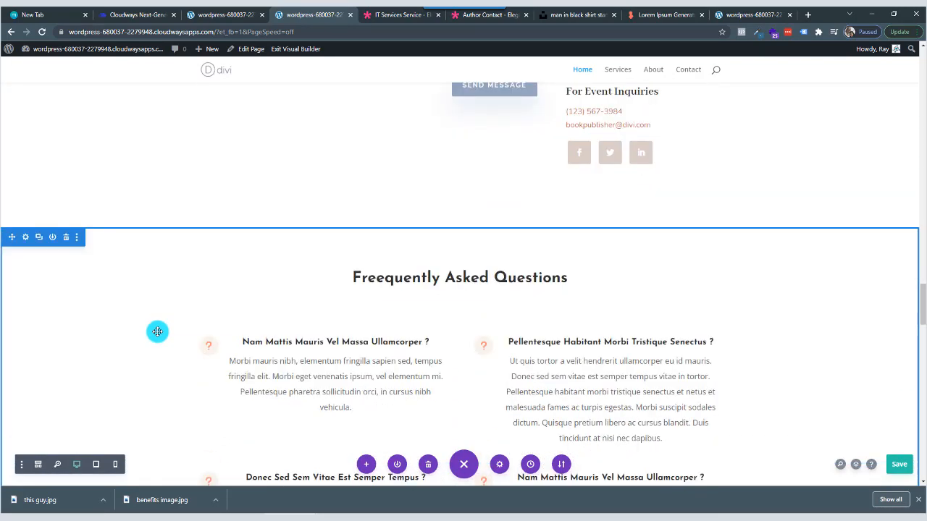
key("ctrl+x")
scroll(158, 331, "up", 10)
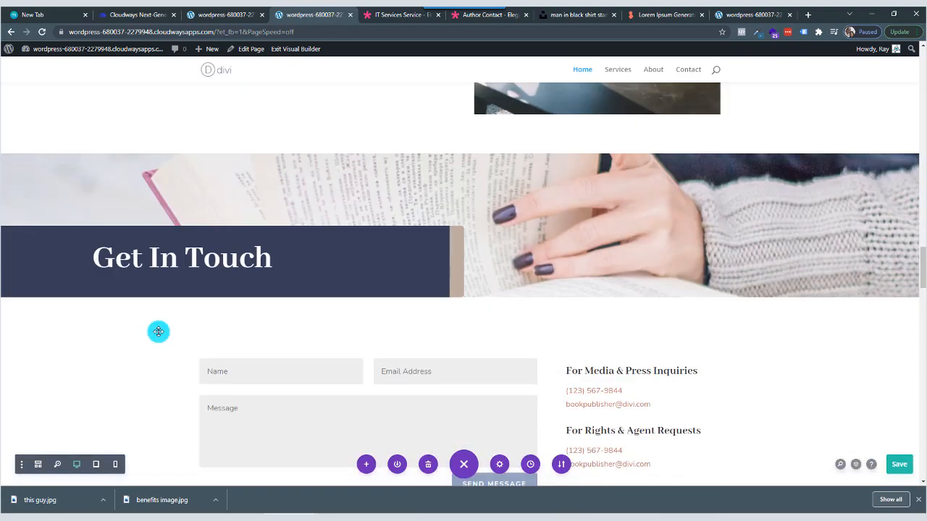
scroll(158, 331, "down", 12)
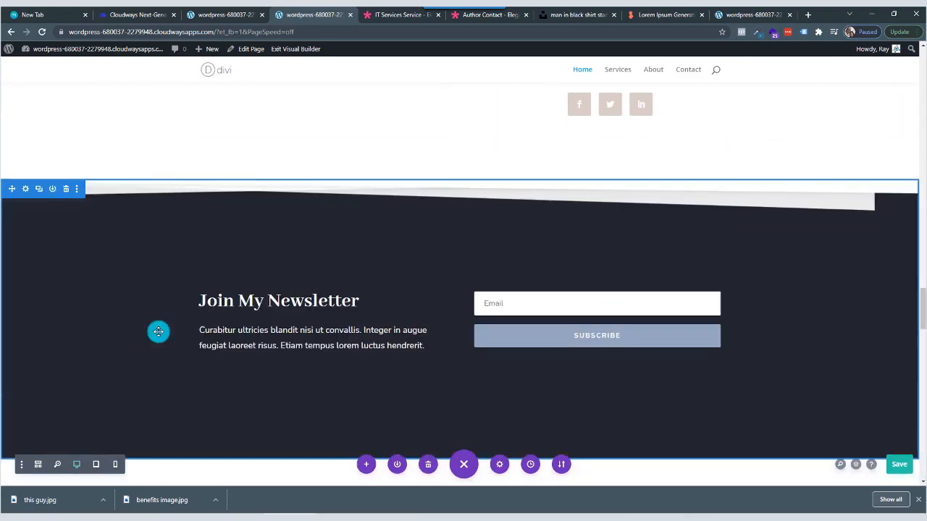
scroll(157, 332, "down", 6)
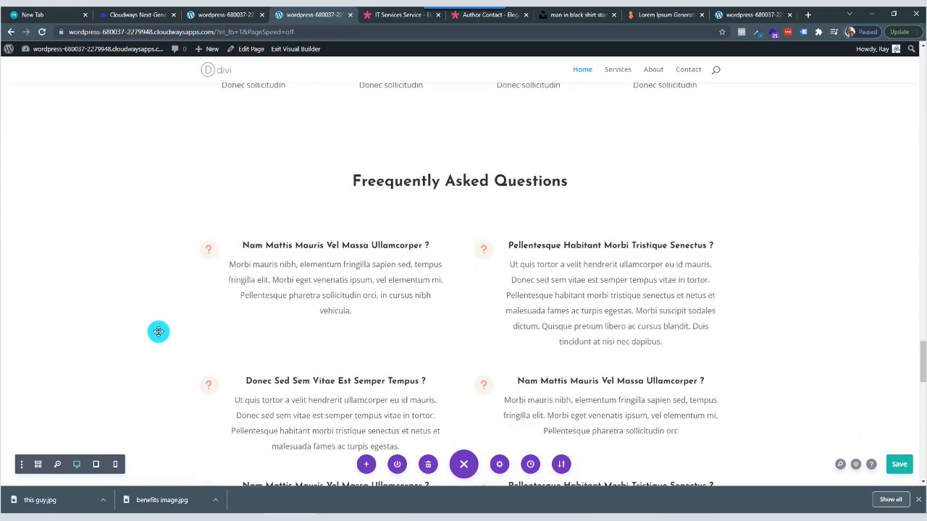
Delete the row of three laundry service cards under More Services and the testimonial quote section below it.
scroll(158, 331, "down", 5)
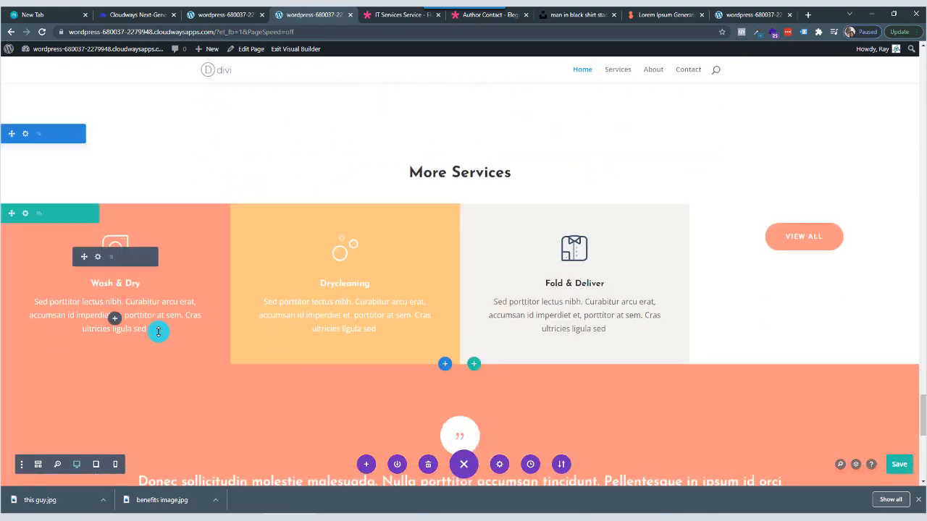
scroll(158, 331, "down", 2)
scroll(158, 332, "up", 7)
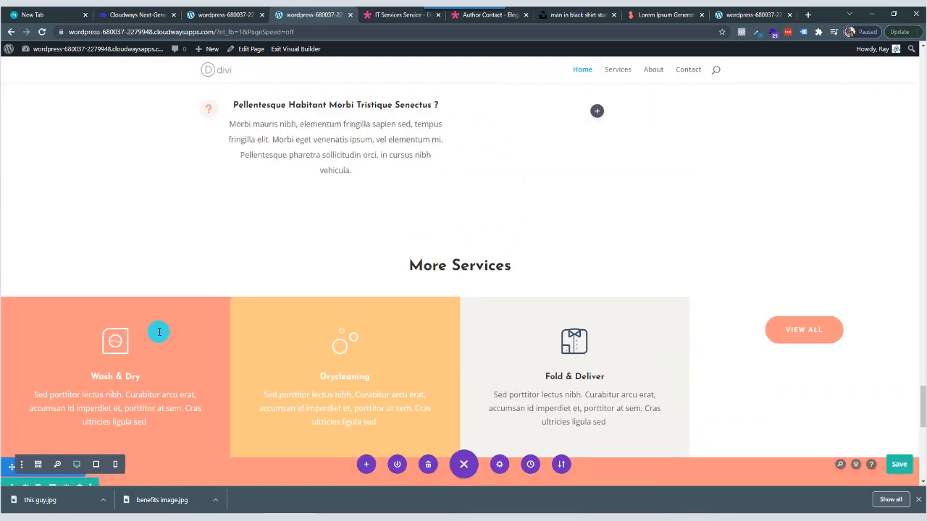
scroll(158, 332, "up", 4)
scroll(158, 331, "up", 3)
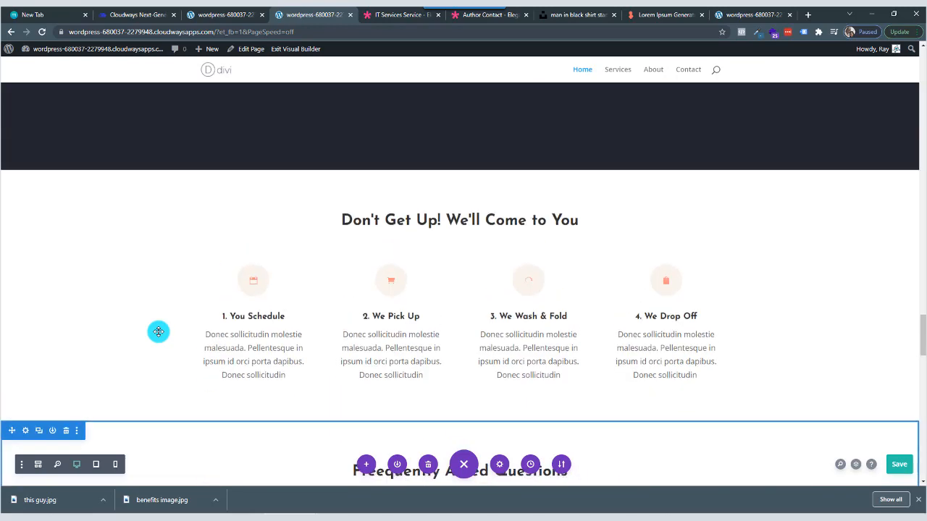
scroll(157, 332, "down", 15)
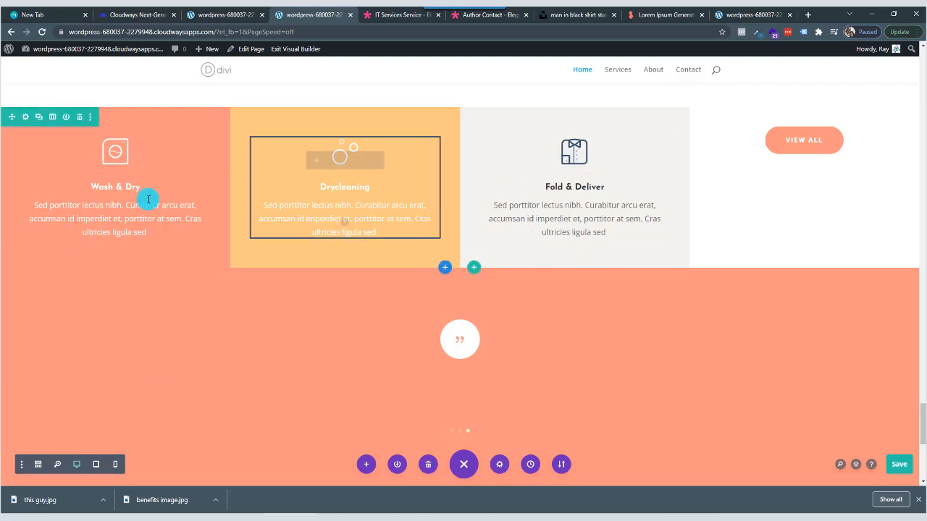
left_click(80, 118)
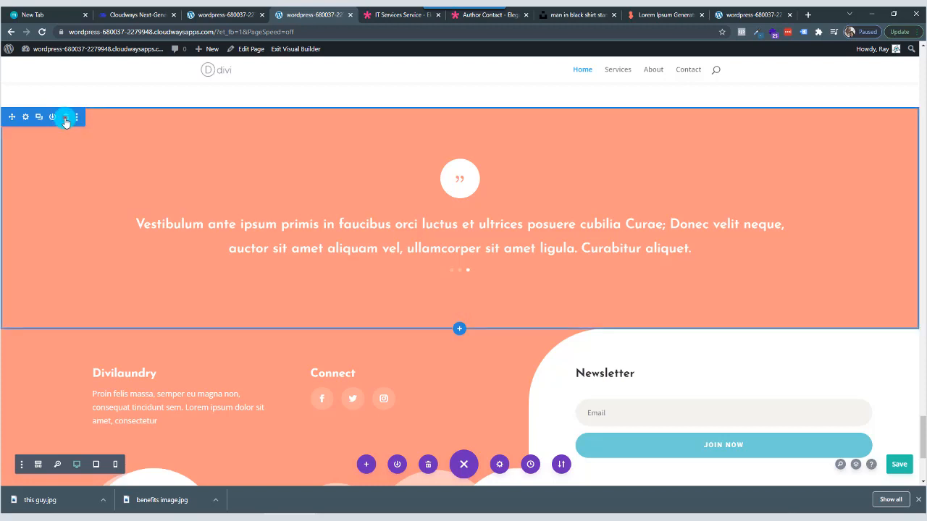
left_click(66, 120)
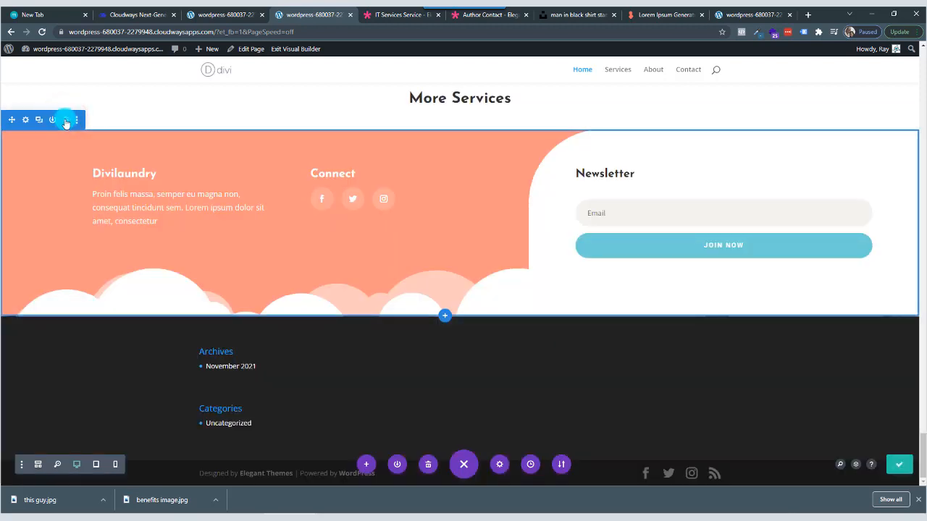
Delete the Divilaundry section with its newsletter form and the remaining More Services heading section.
left_click(65, 119)
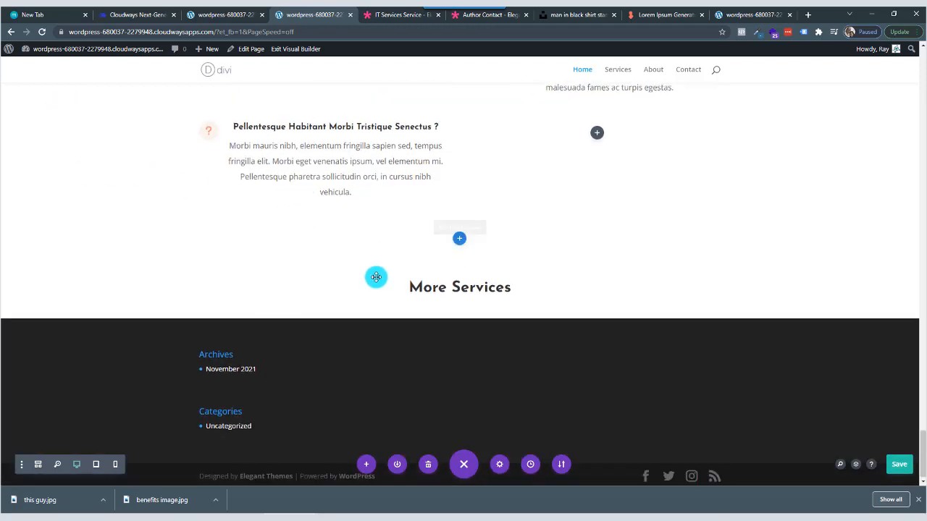
mouse_move(79, 265)
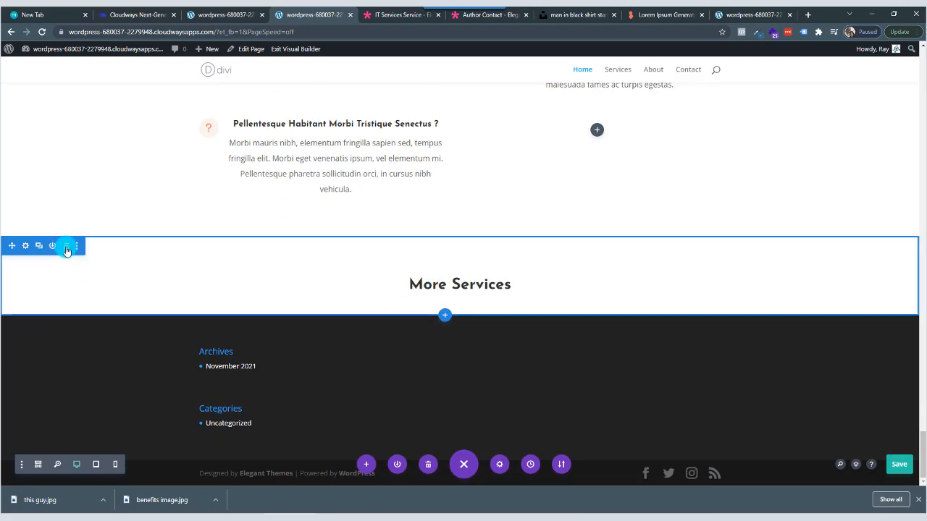
left_click(65, 247)
Delete the heading row and all four question rows of the Freequently Asked Questions section.
scroll(244, 240, "up", 5)
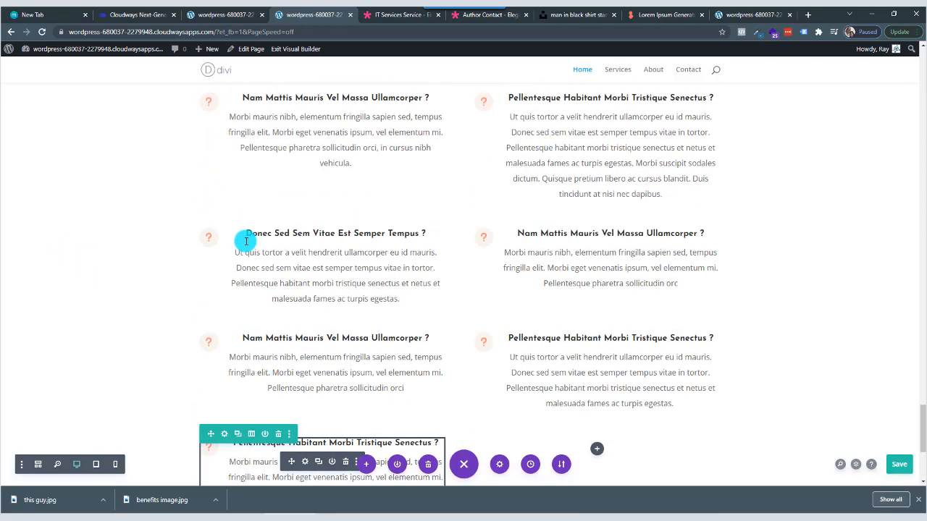
mouse_move(294, 162)
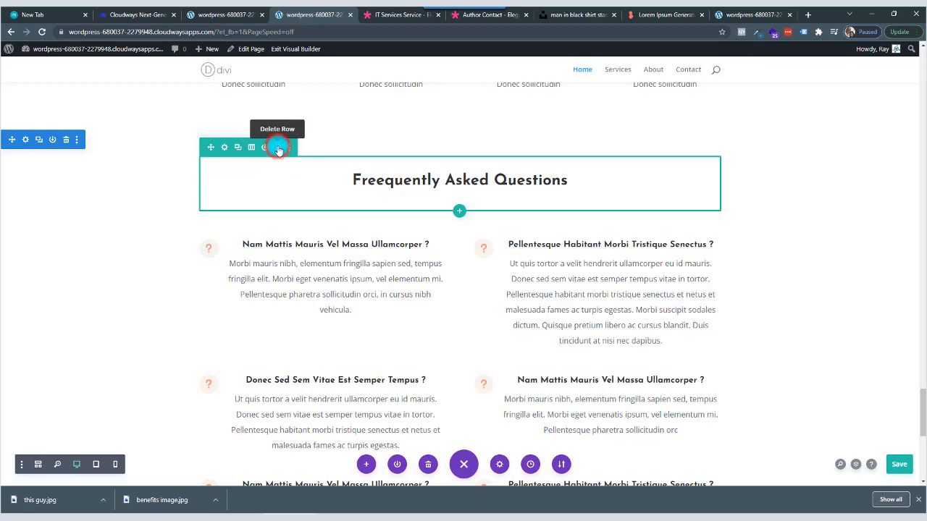
left_click(278, 148)
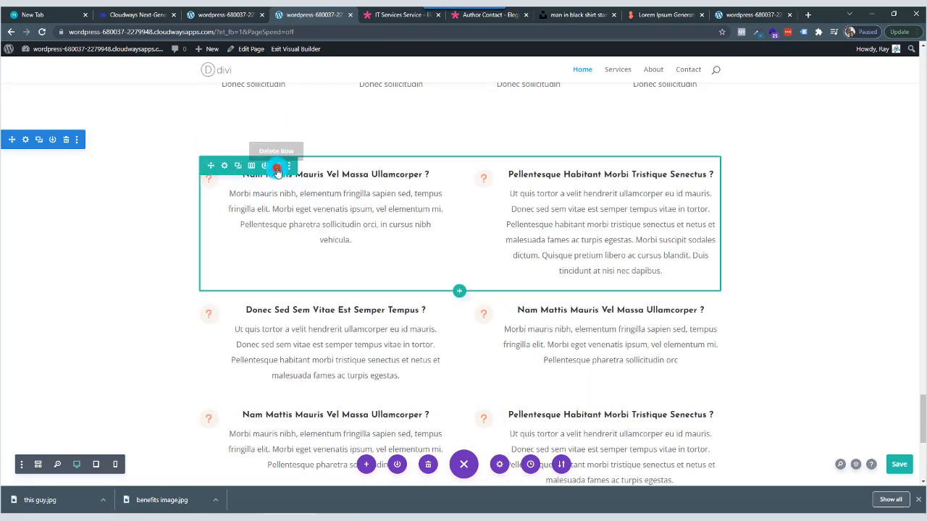
left_click(277, 170)
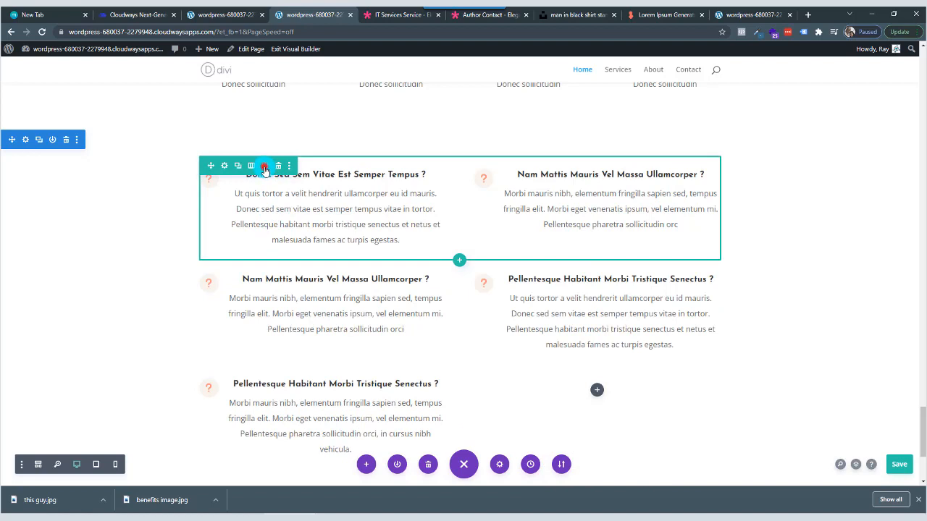
left_click(265, 166)
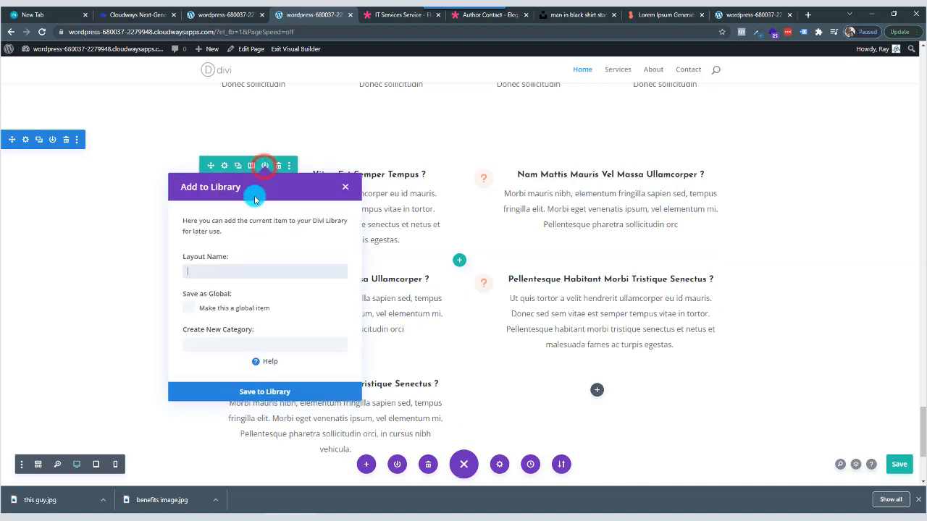
left_click(347, 188)
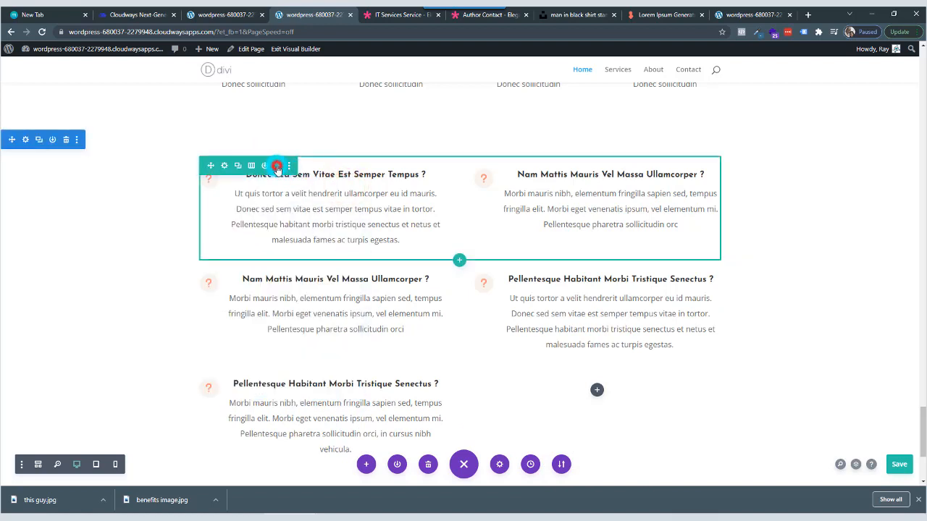
left_click(277, 168)
left_click(278, 167)
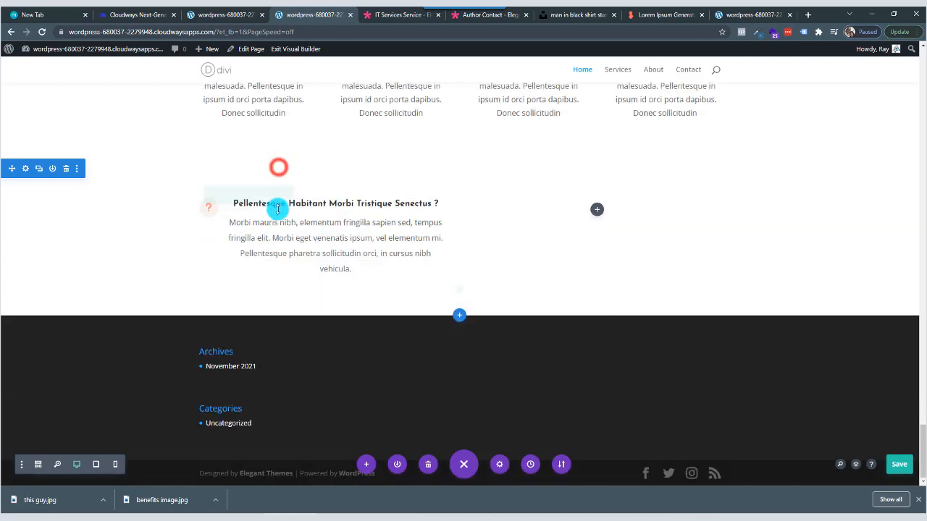
left_click(280, 197)
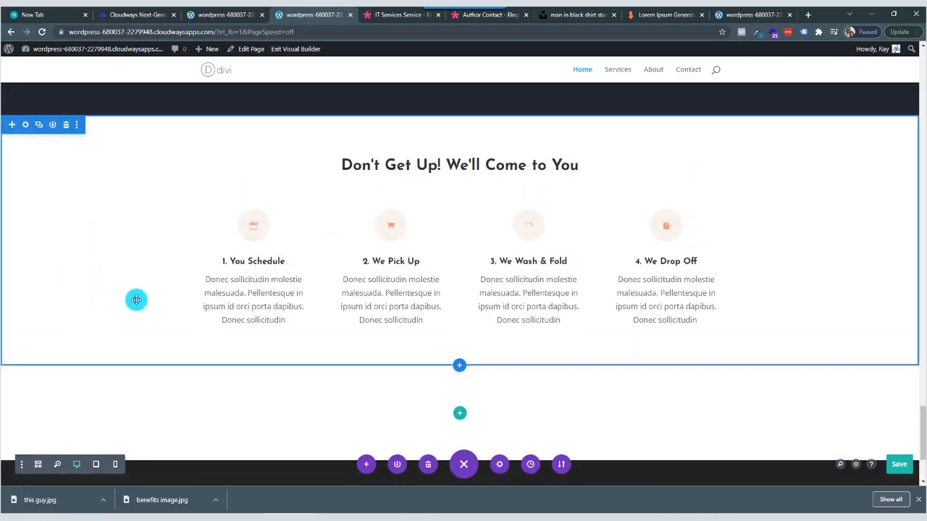
Move the Don't Get Up! section between the How To cards and the Laughing Girl section, and change its heading to "Our Services".
scroll(108, 290, "up", 1)
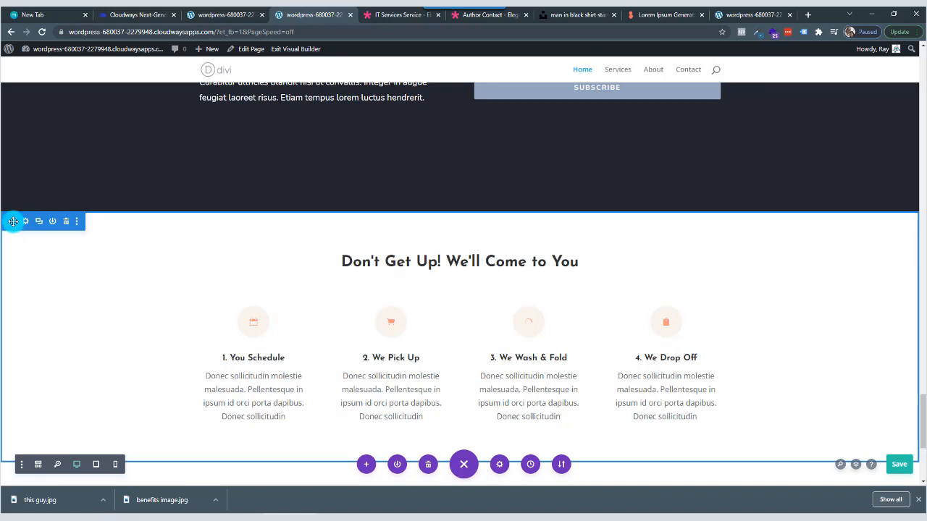
left_click_drag(12, 222, 307, 221)
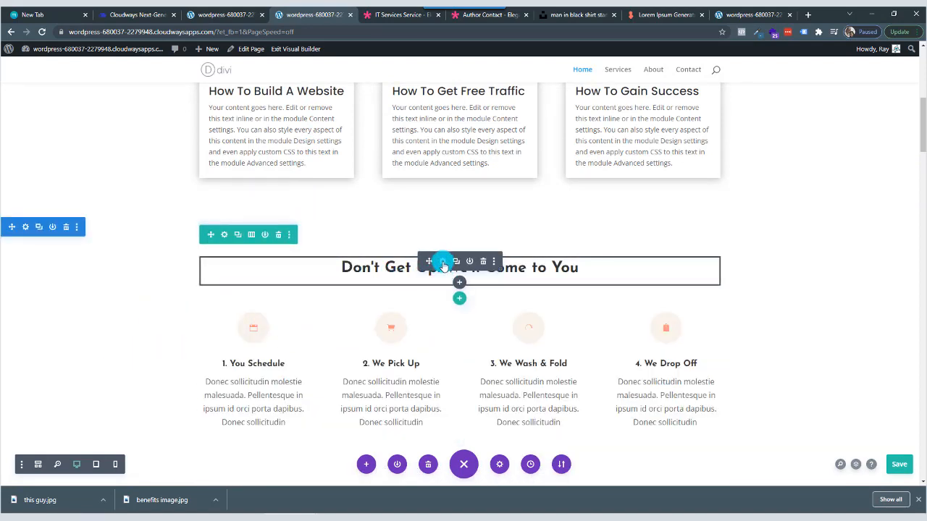
left_click(443, 263)
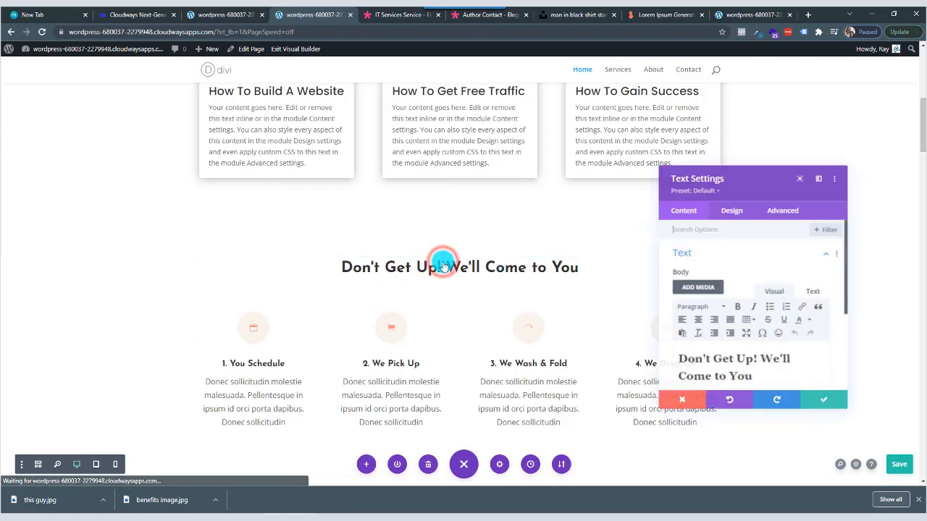
left_click_drag(743, 373, 658, 355)
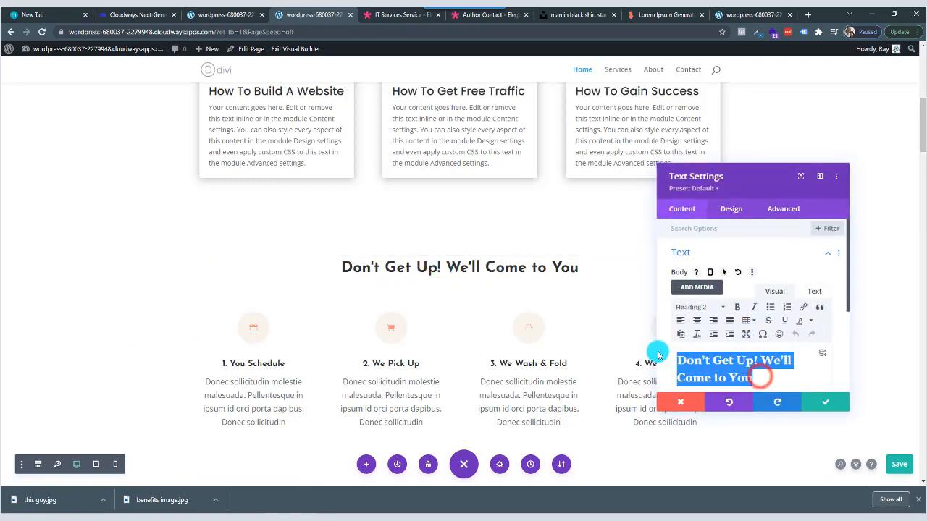
type("Our Services")
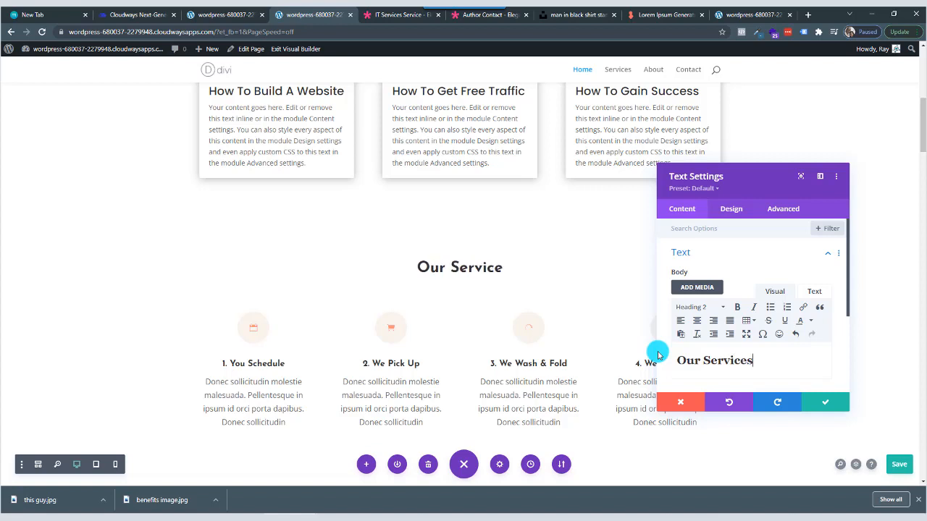
Set the Heading 2 font of the Our Services heading to Poppins.
left_click(732, 209)
left_click(732, 281)
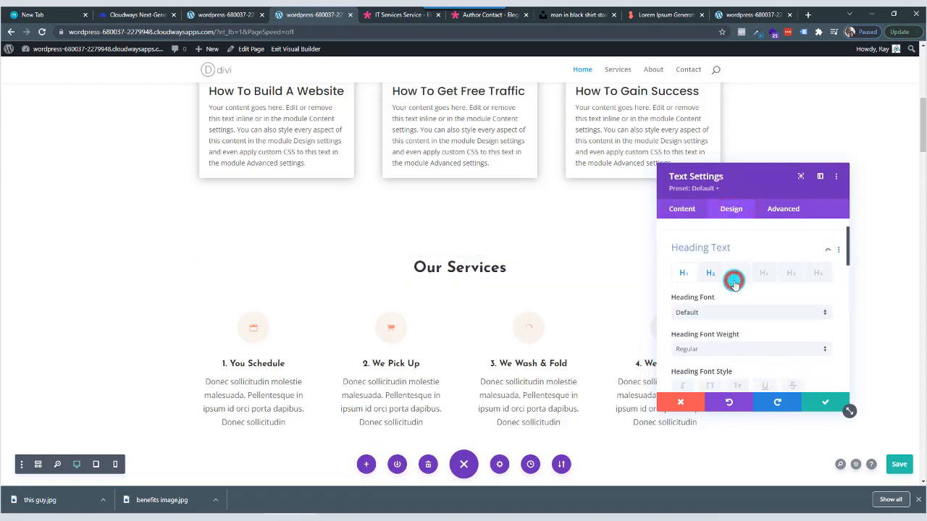
left_click(710, 258)
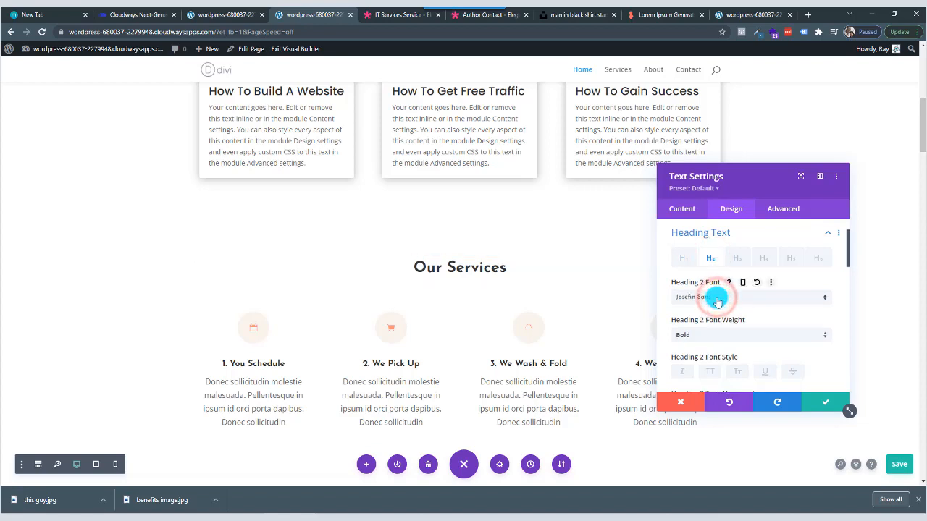
left_click(716, 298)
left_click(733, 85)
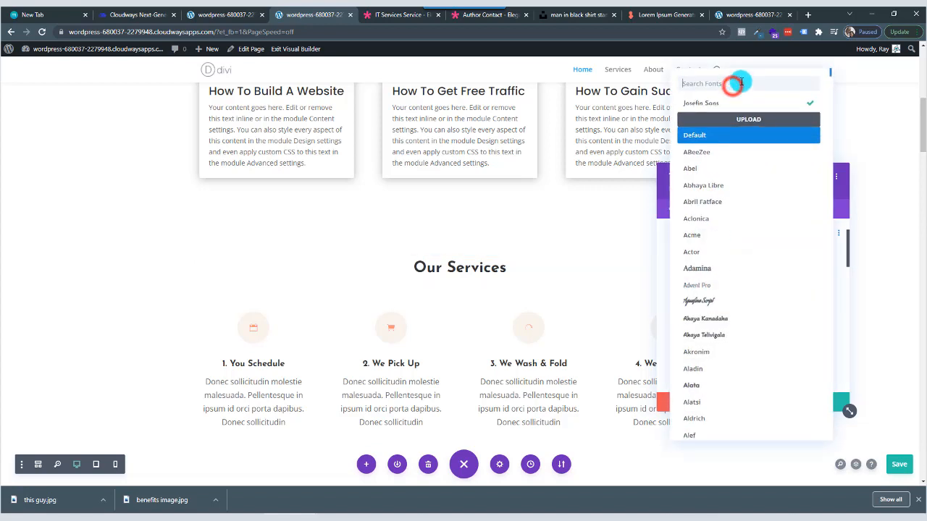
type("popp")
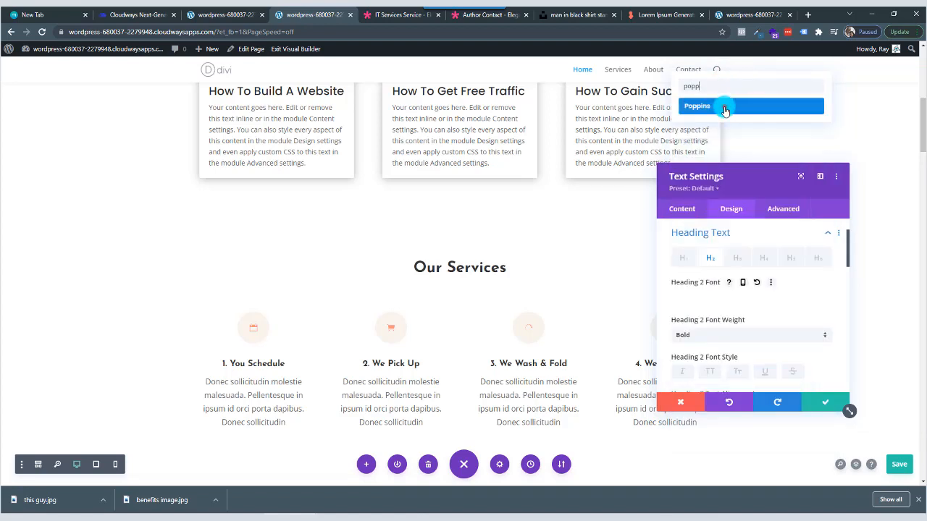
left_click(724, 109)
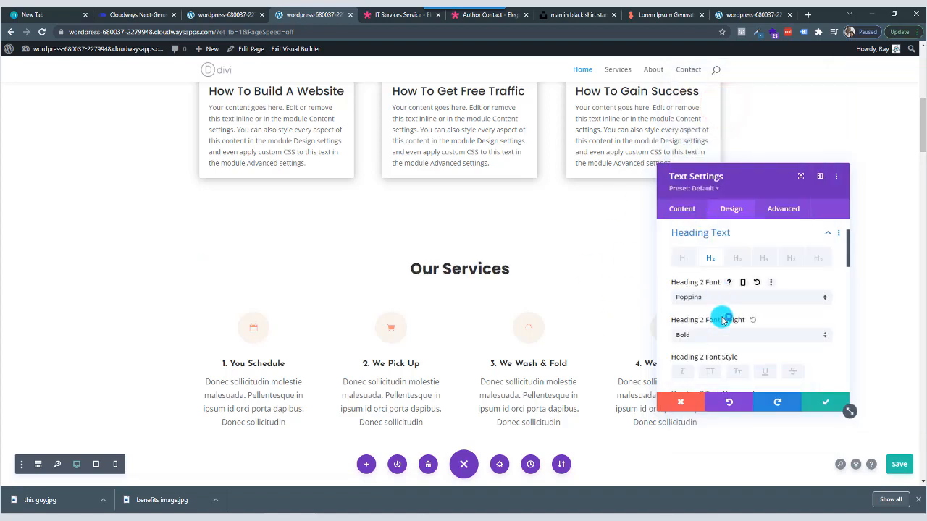
Set the Our Services heading's text size to 40px and letter spacing to 2px, and save the module changes.
scroll(720, 315, "down", 5)
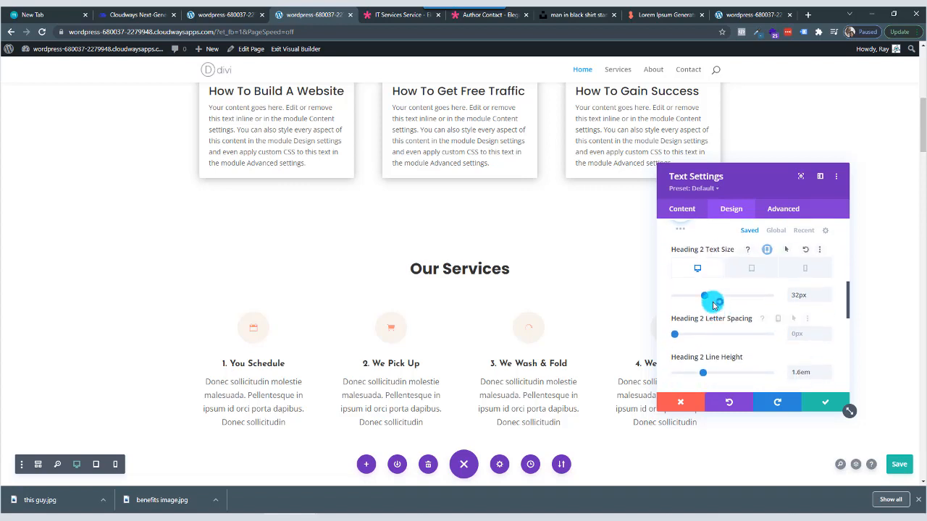
left_click_drag(707, 296, 712, 297)
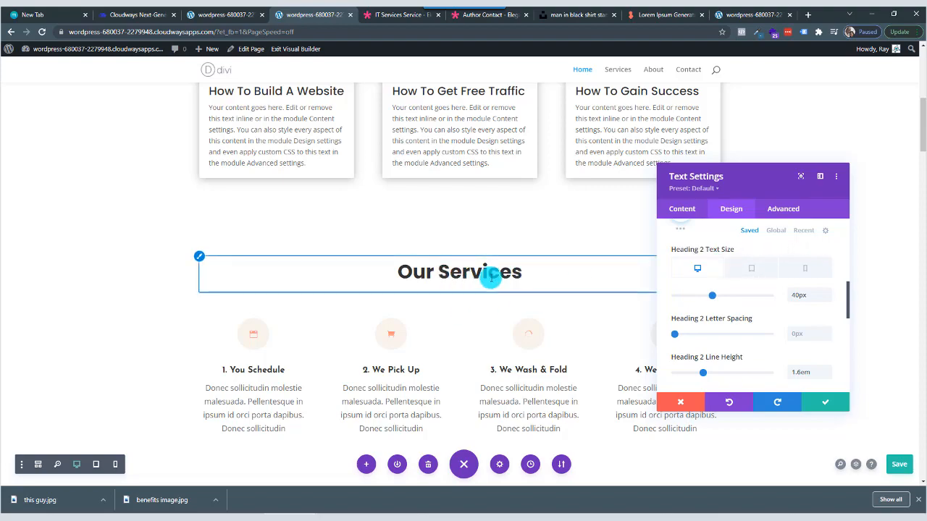
scroll(474, 289, "down", 8)
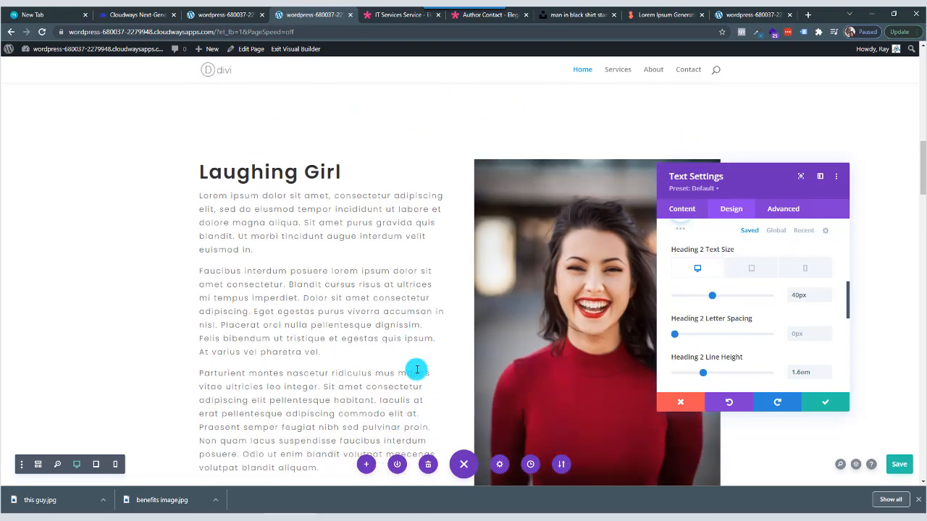
scroll(392, 341, "down", 2)
scroll(391, 341, "up", 4)
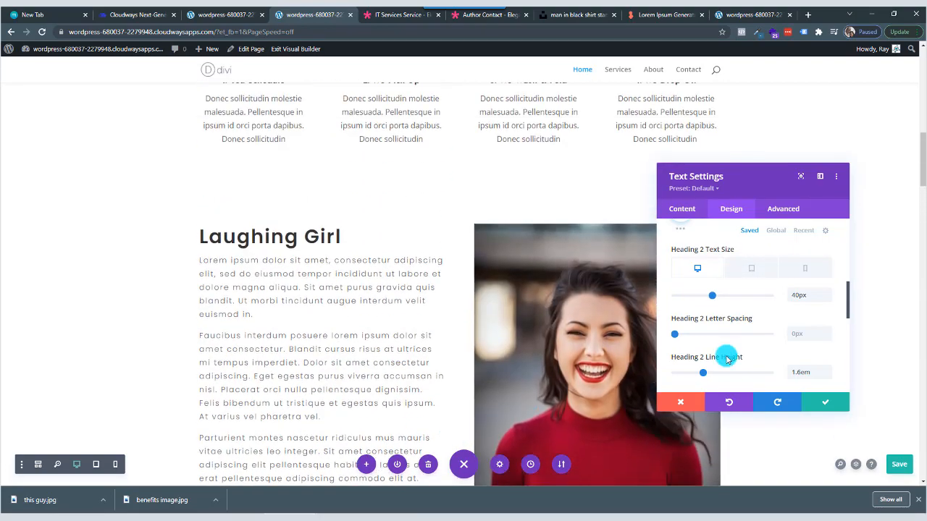
left_click(829, 331)
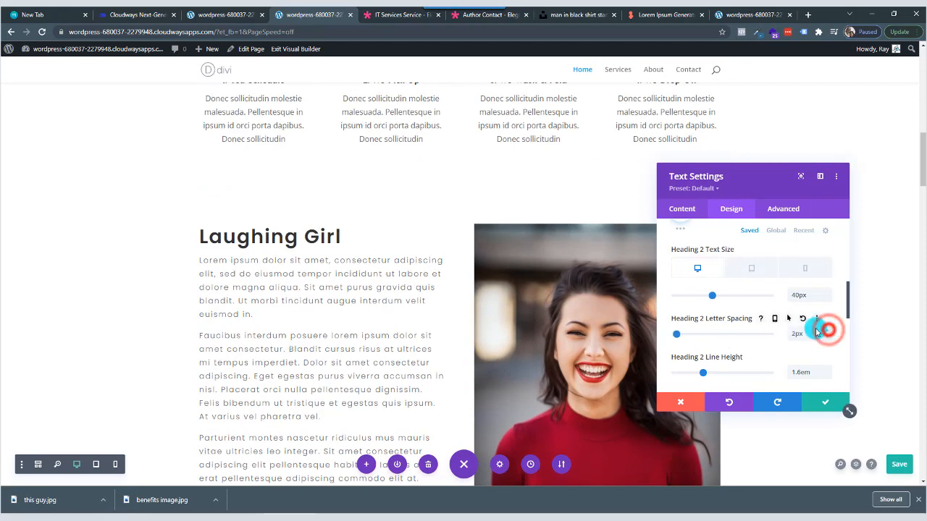
scroll(488, 270, "up", 2)
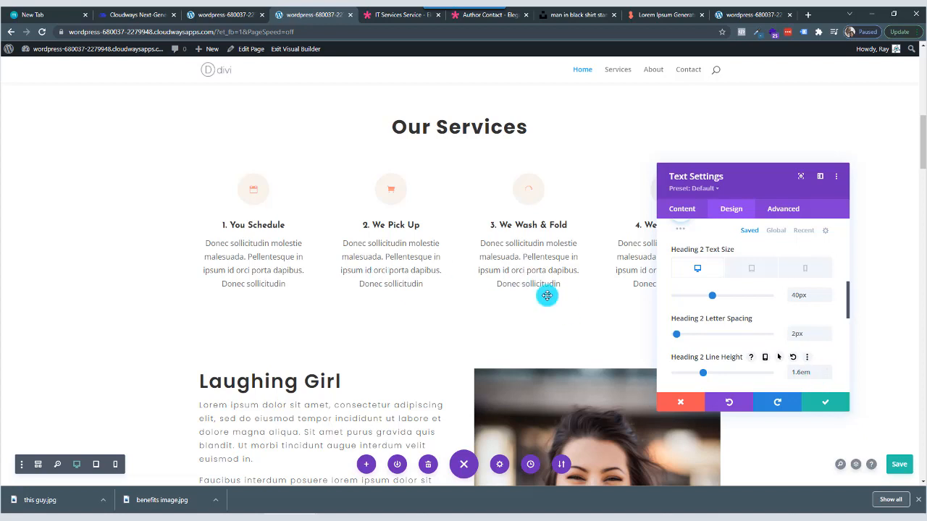
left_click(829, 403)
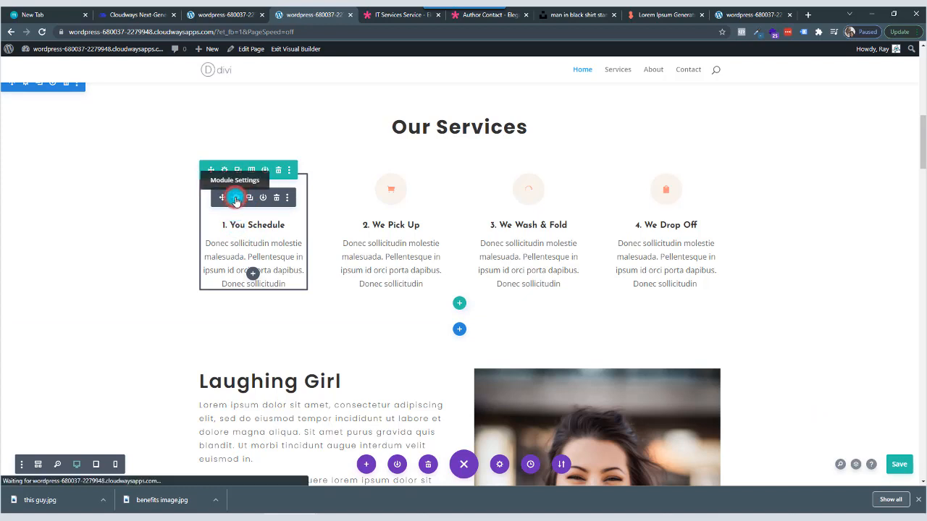
Set the title font of the "1. You Schedule" blurb to Poppins.
left_click(235, 199)
left_click(731, 210)
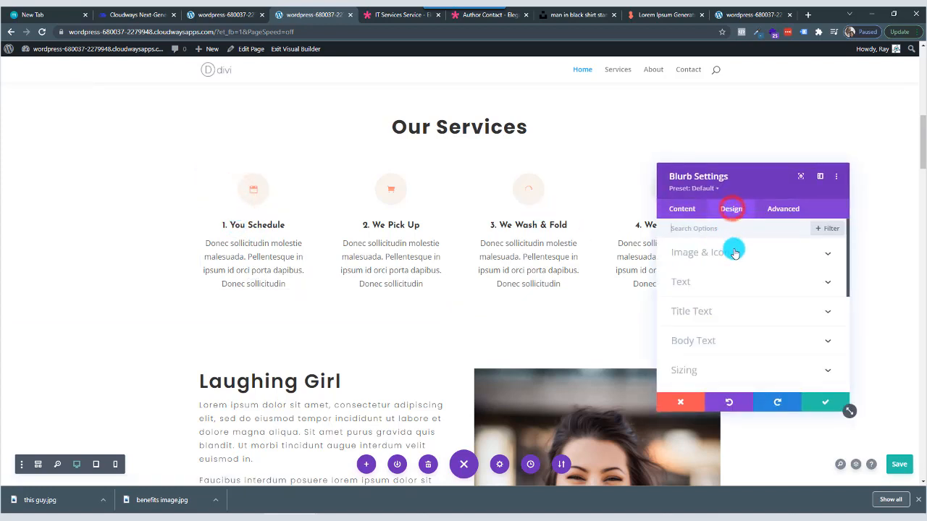
left_click(732, 312)
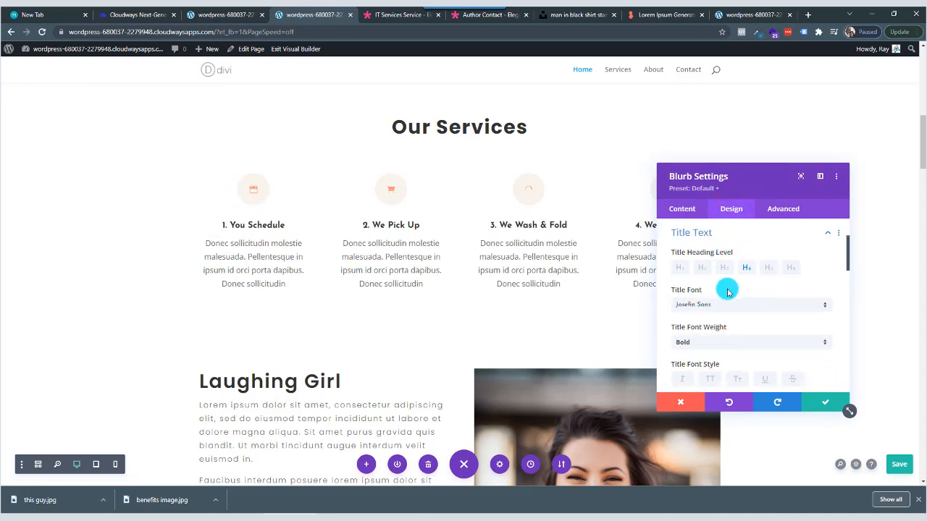
left_click(727, 305)
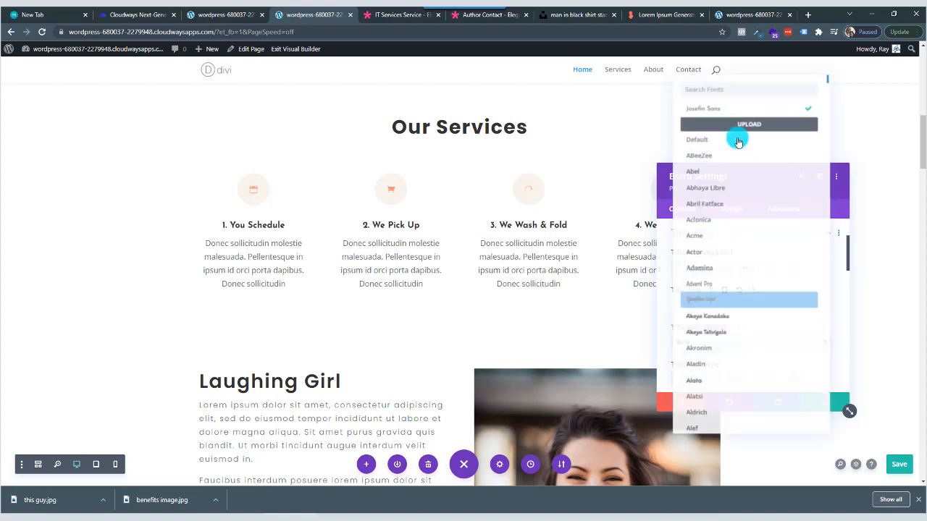
left_click(738, 84)
type("popp")
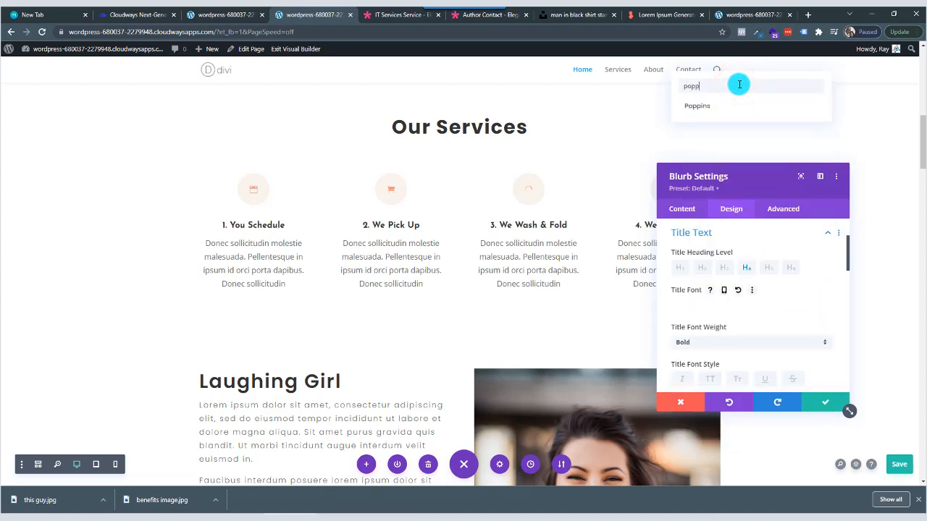
left_click(735, 106)
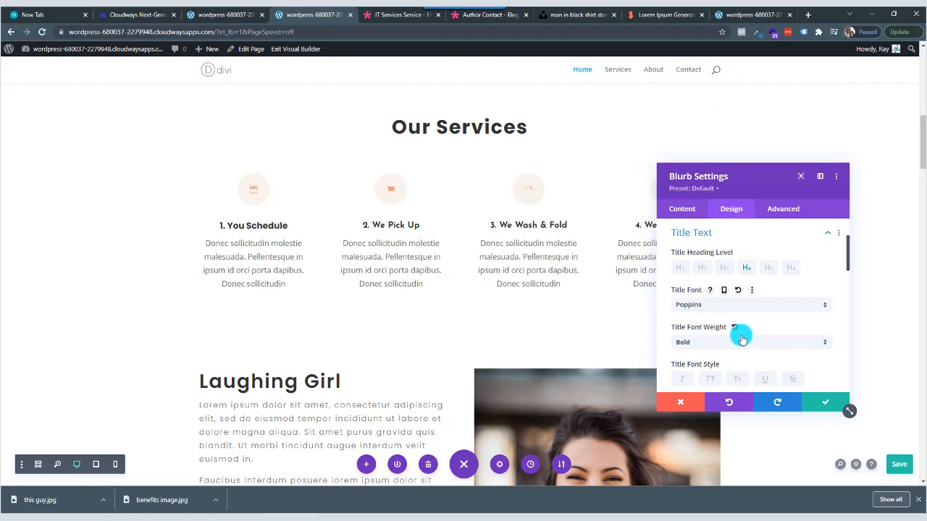
Set the title text size of the "1. You Schedule" blurb to 20px.
scroll(745, 273, "down", 5)
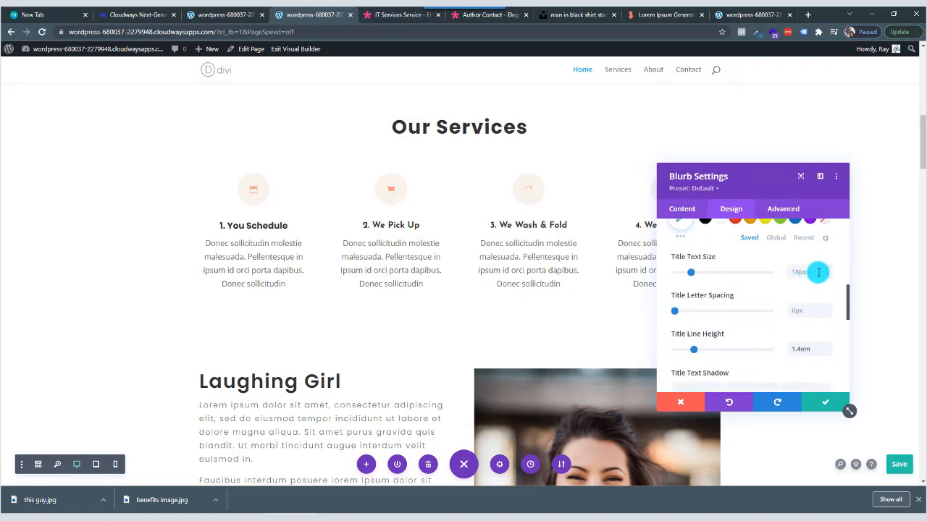
left_click(829, 270)
left_click(828, 269)
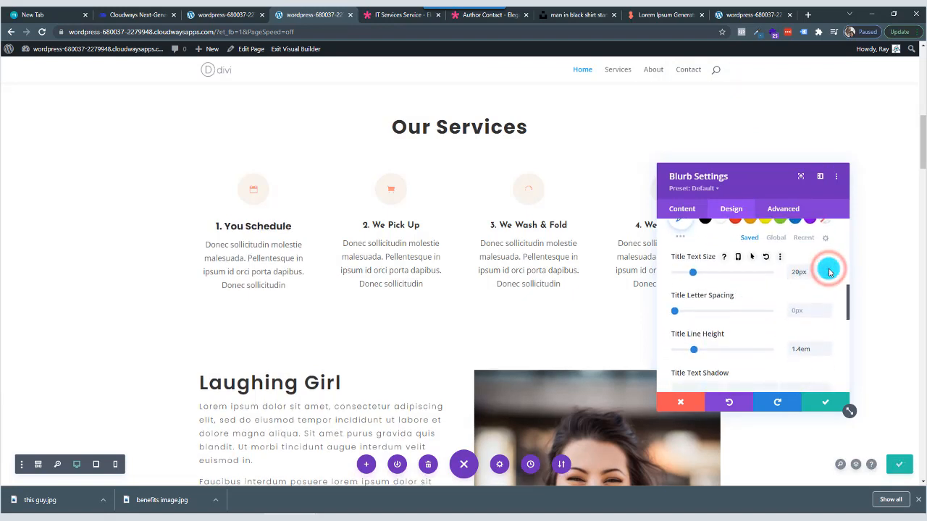
scroll(740, 326, "down", 2)
scroll(739, 326, "up", 8)
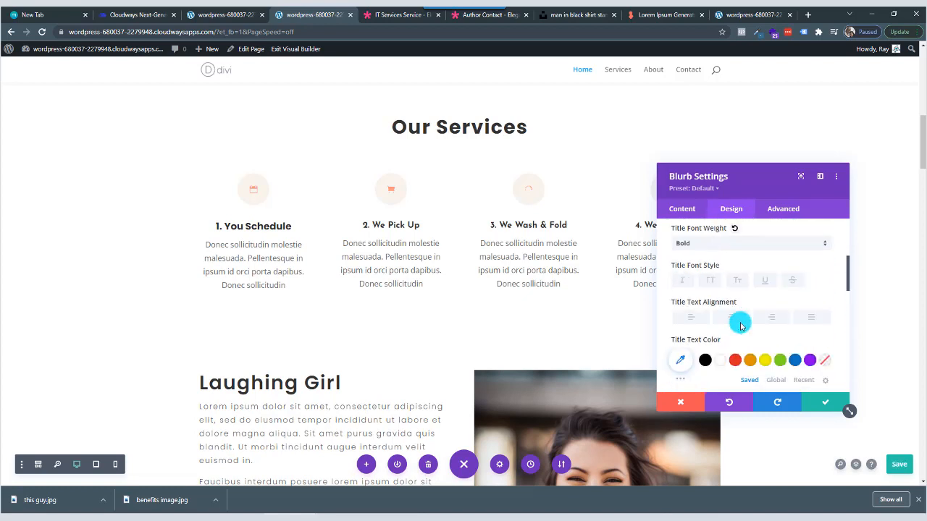
Set the body font of the "1. You Schedule" blurb to Poppins.
scroll(730, 278, "down", 10)
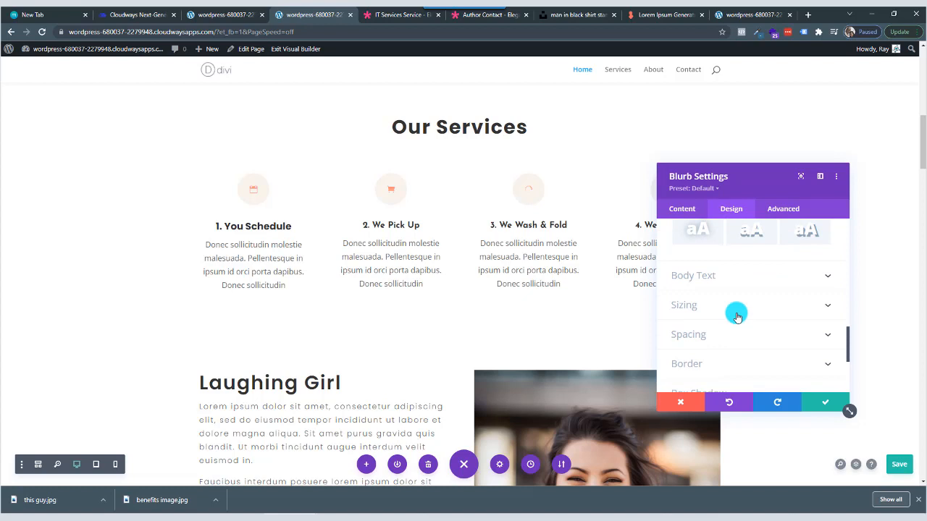
left_click(735, 274)
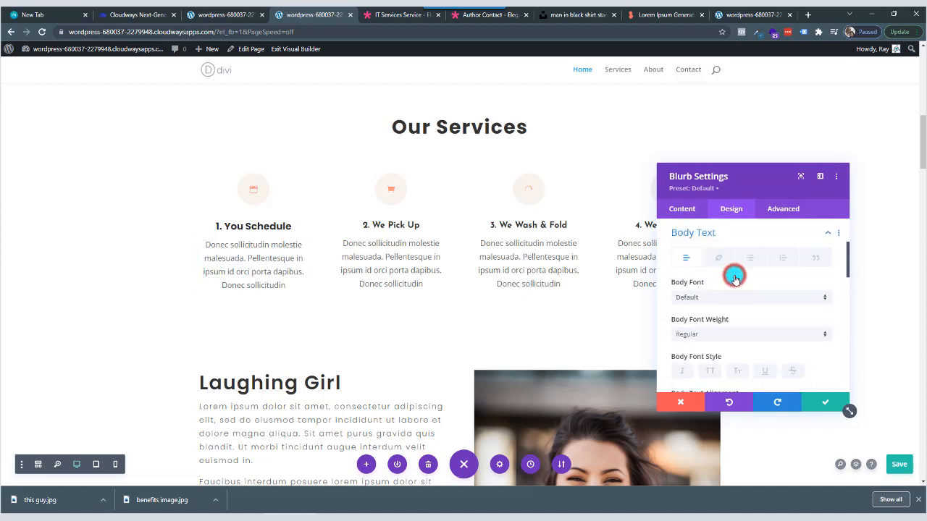
left_click(714, 317)
left_click(728, 84)
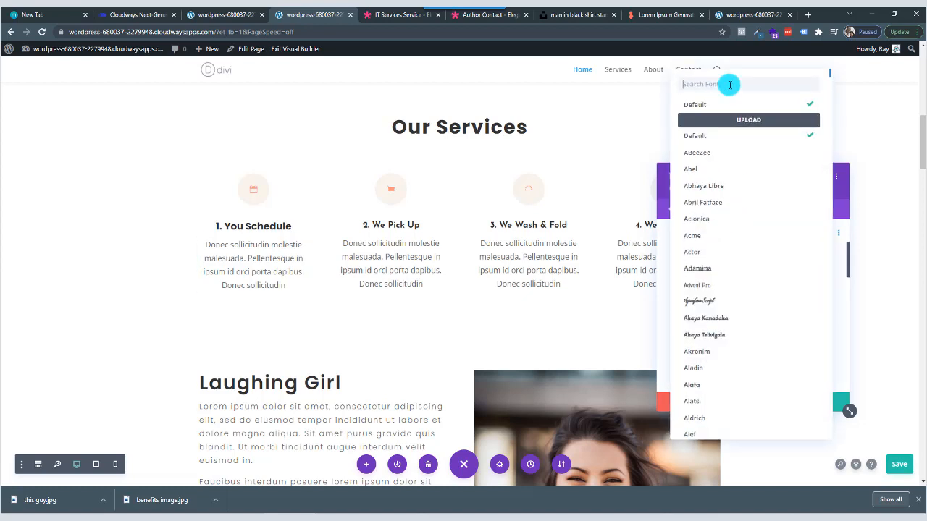
type("popp")
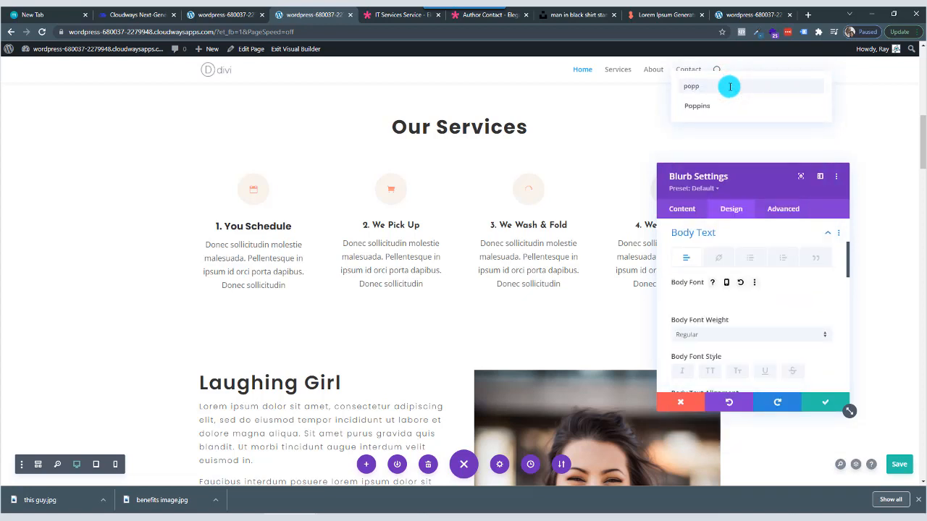
left_click(724, 107)
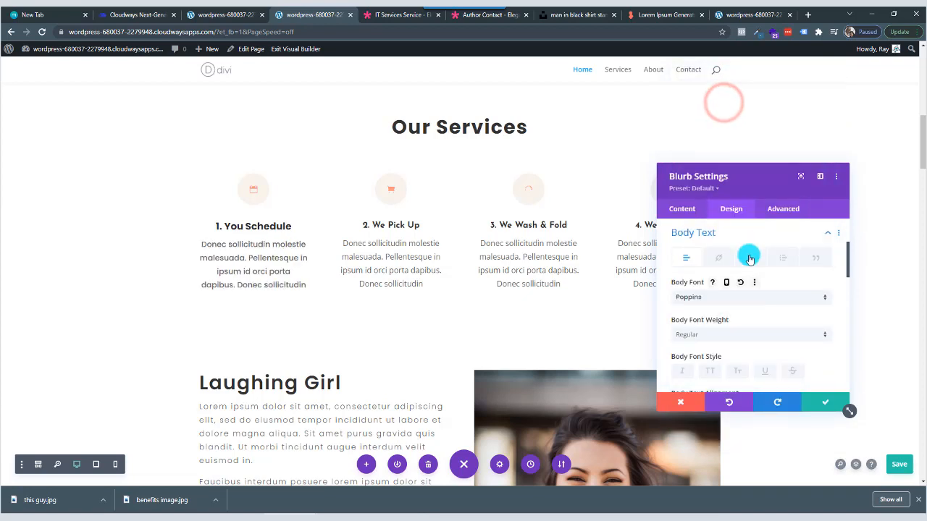
Set the "1. You Schedule" blurb's body font weight to Light and save the module changes.
scroll(732, 282, "down", 1)
left_click(721, 287)
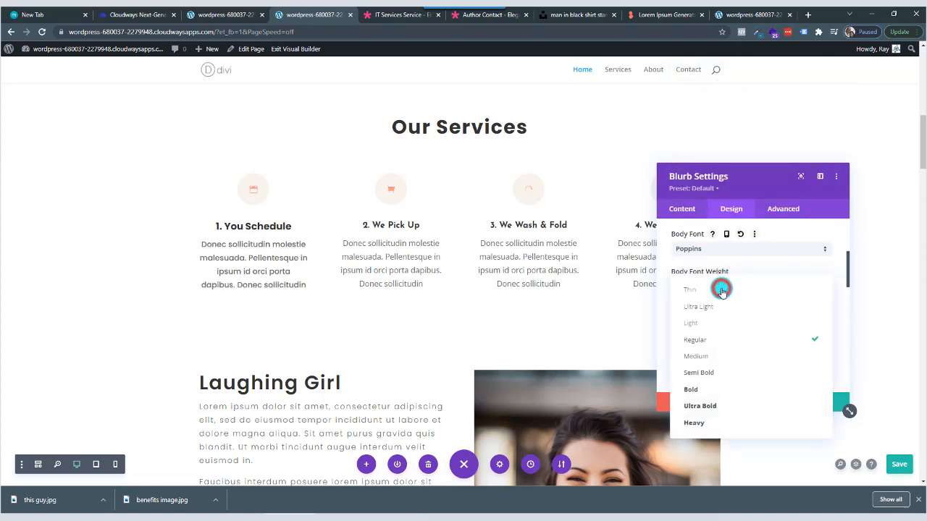
left_click(716, 327)
scroll(751, 325, "down", 3)
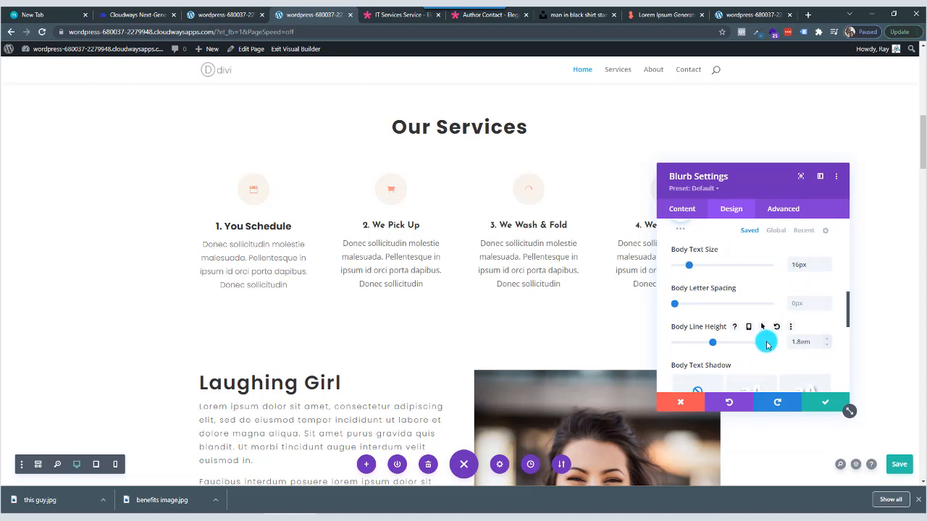
left_click(823, 403)
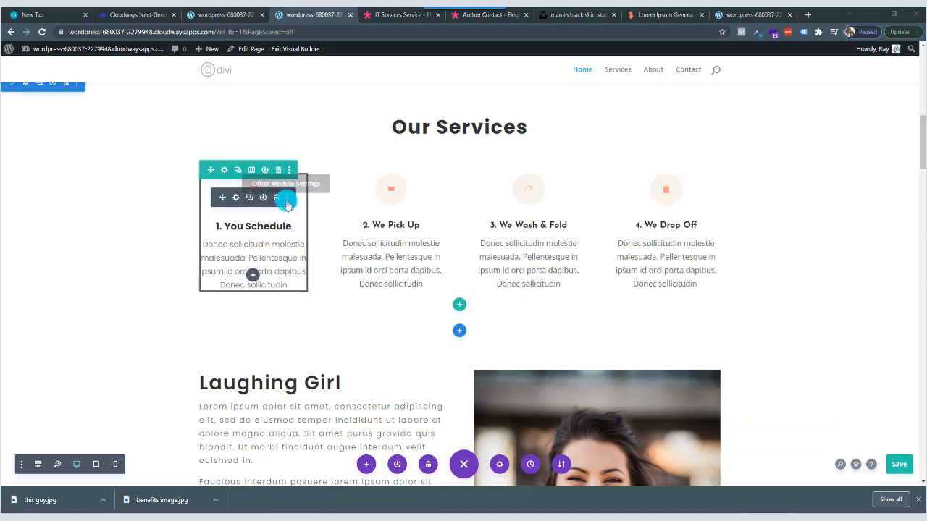
Copy the "1. You Schedule" blurb's module styles and paste them onto the We Pick Up, We Wash & Fold and We Drop Off blurbs.
left_click(287, 200)
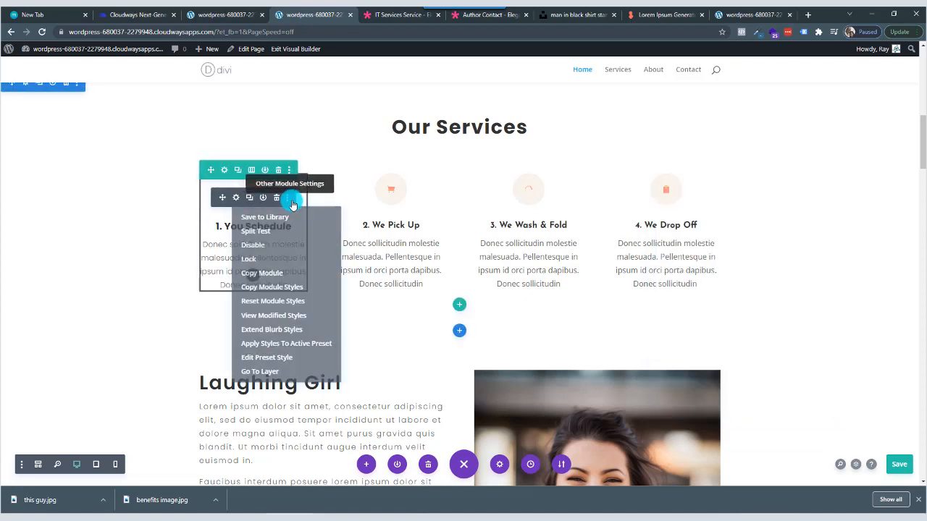
left_click(293, 288)
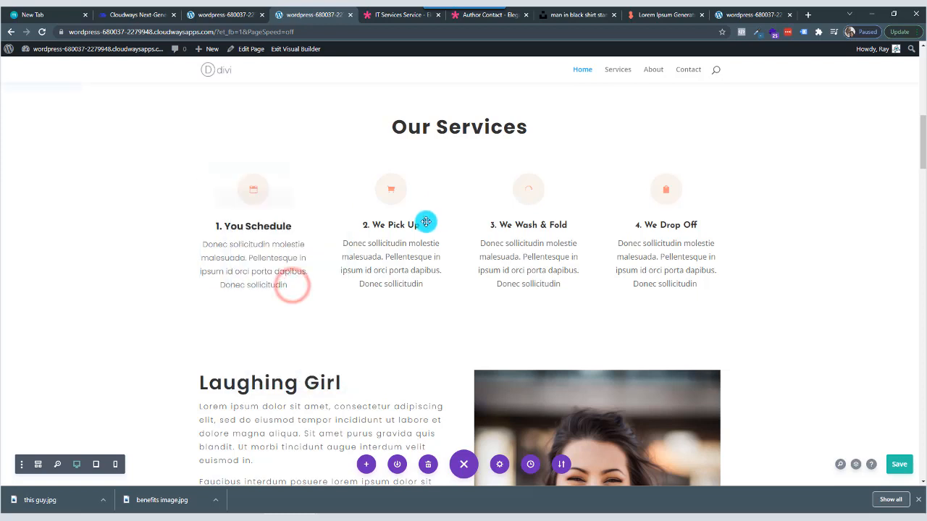
left_click(425, 204)
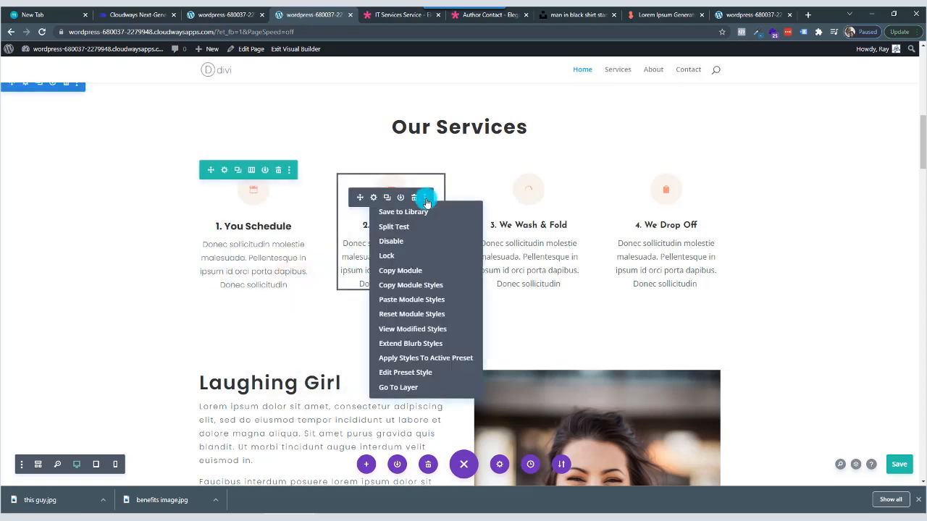
left_click(427, 299)
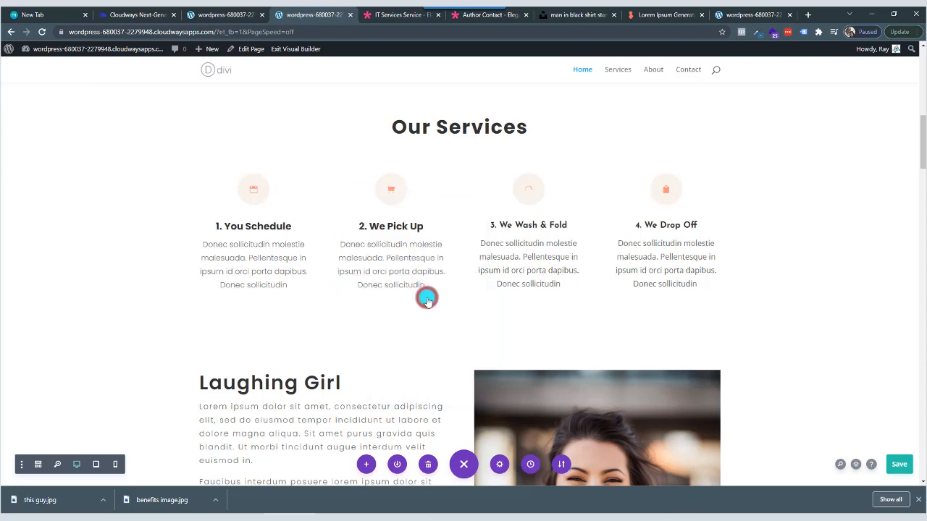
left_click(561, 199)
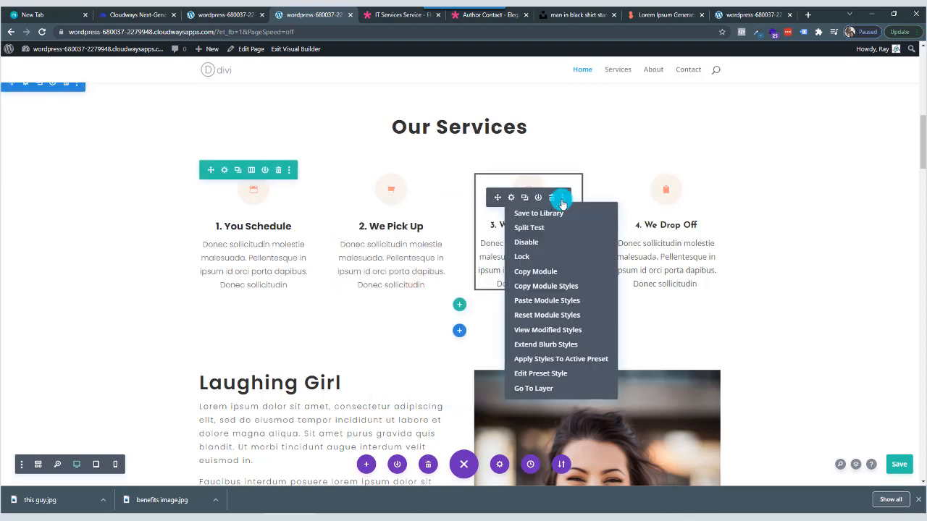
left_click(558, 301)
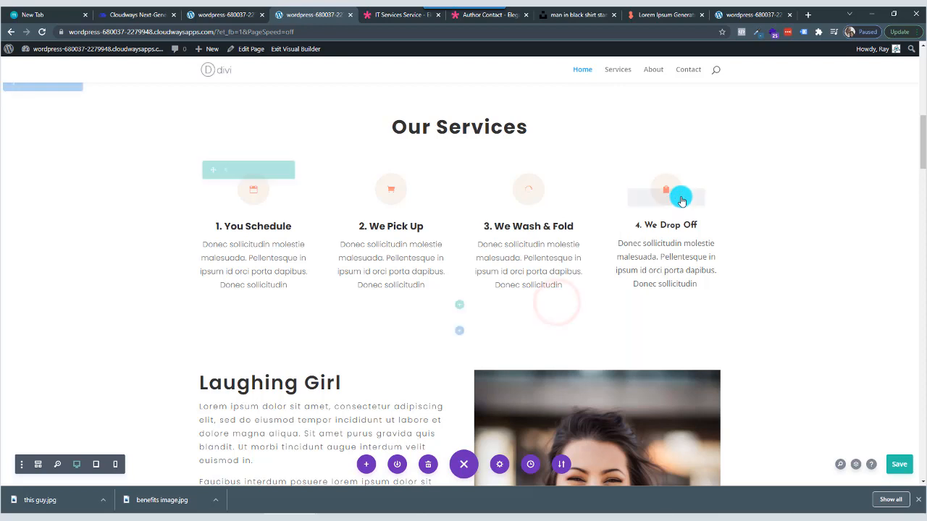
right_click(681, 198)
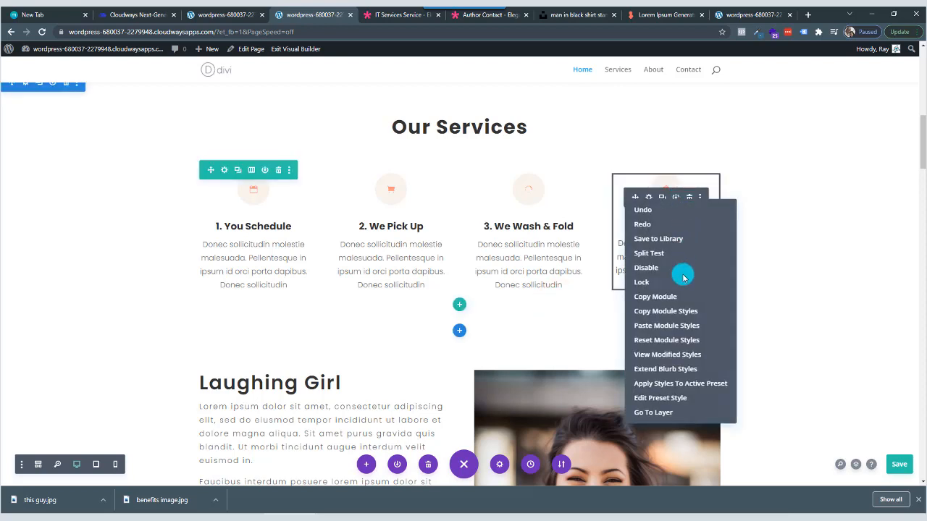
left_click(677, 326)
Give the Our Services section the blue background color from the saved palette and save the section changes.
scroll(373, 185, "up", 2)
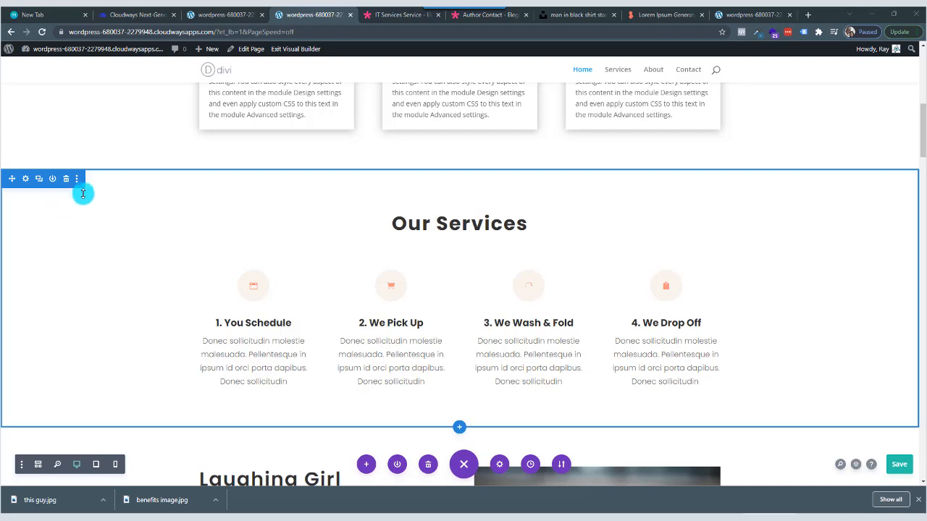
left_click(25, 179)
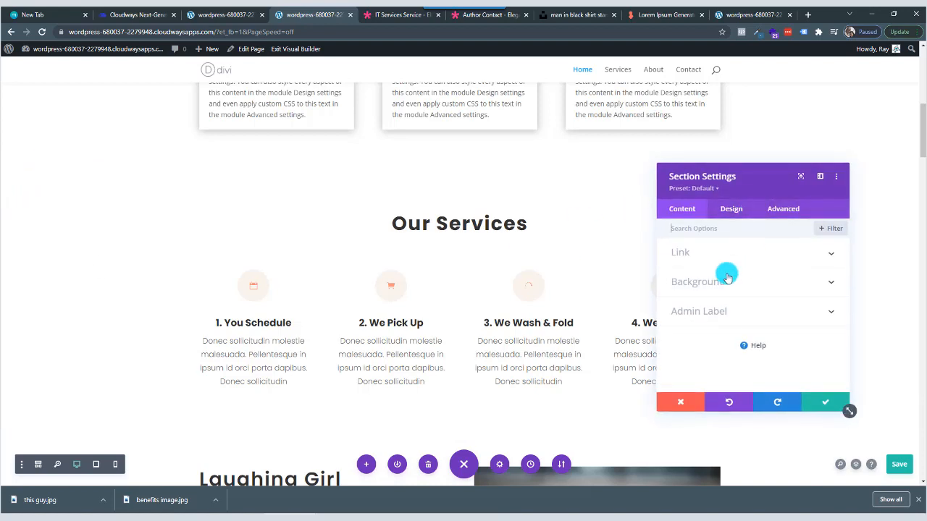
left_click(734, 282)
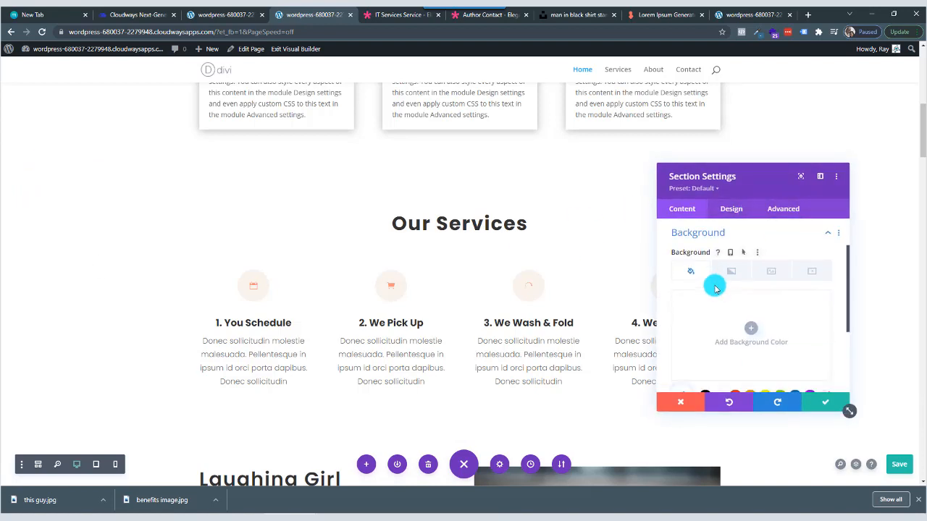
left_click(752, 333)
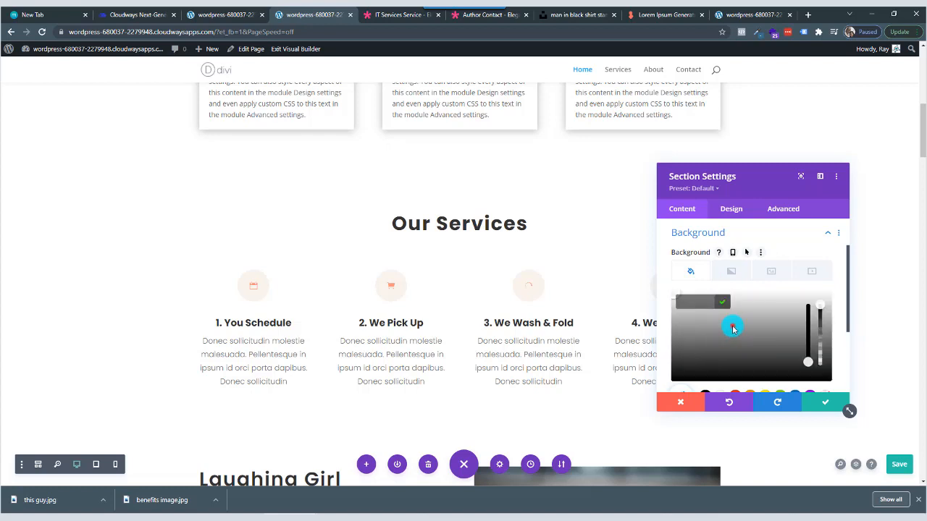
left_click(733, 328)
scroll(734, 330, "down", 2)
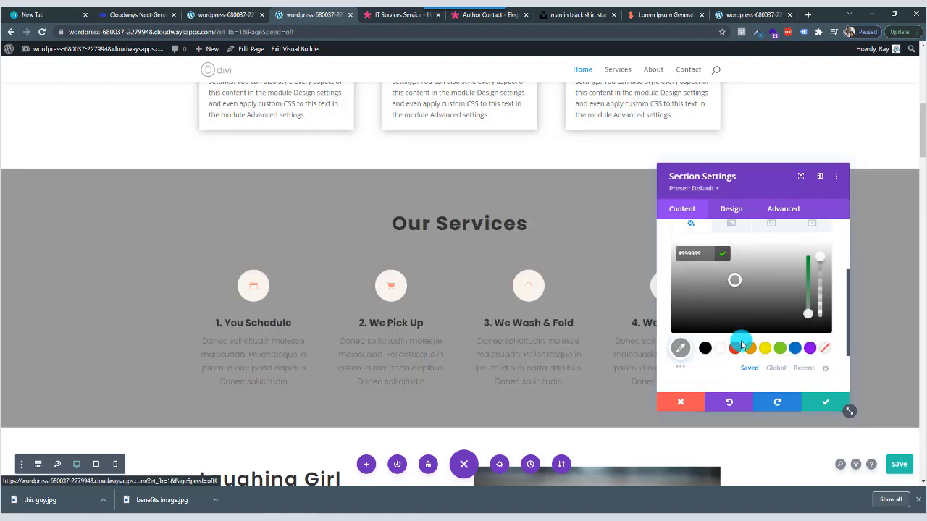
left_click(793, 348)
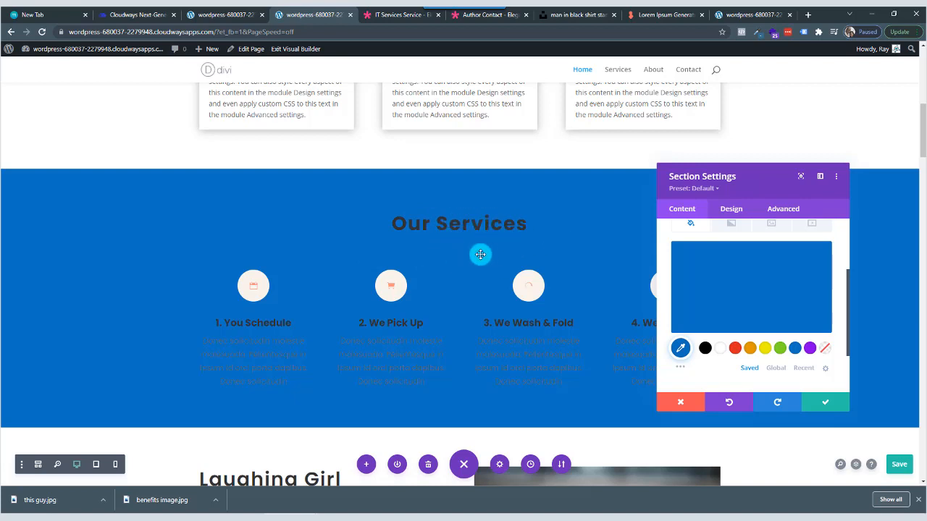
left_click(823, 402)
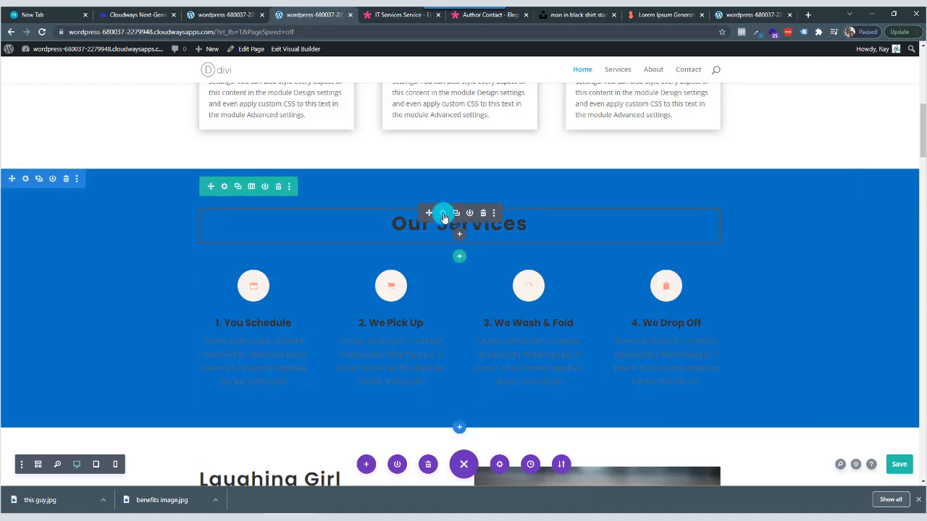
Set the Our Services heading's H2 text color to white and save the text module changes.
left_click(443, 214)
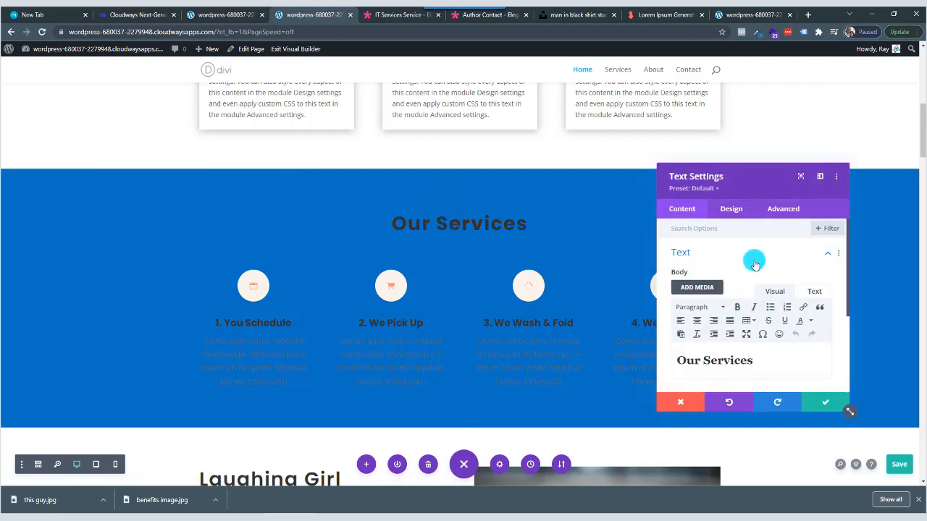
left_click(734, 210)
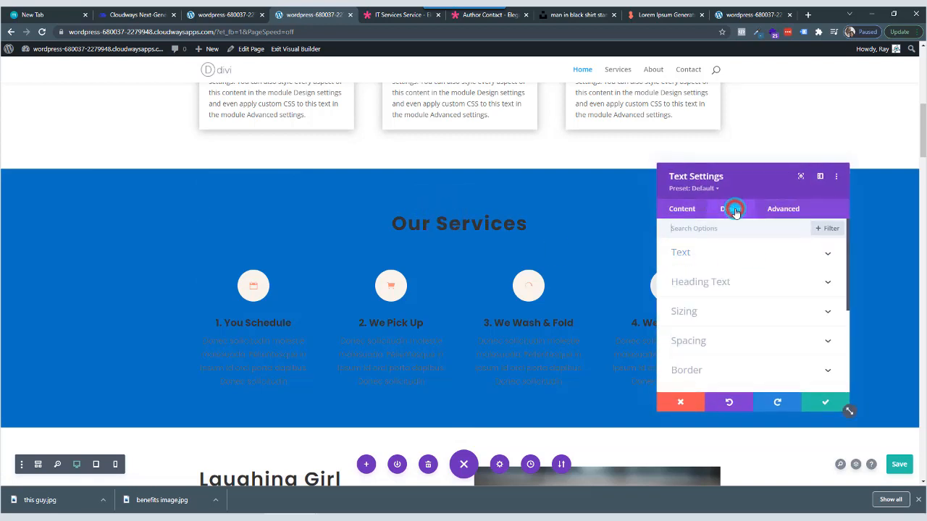
left_click(747, 287)
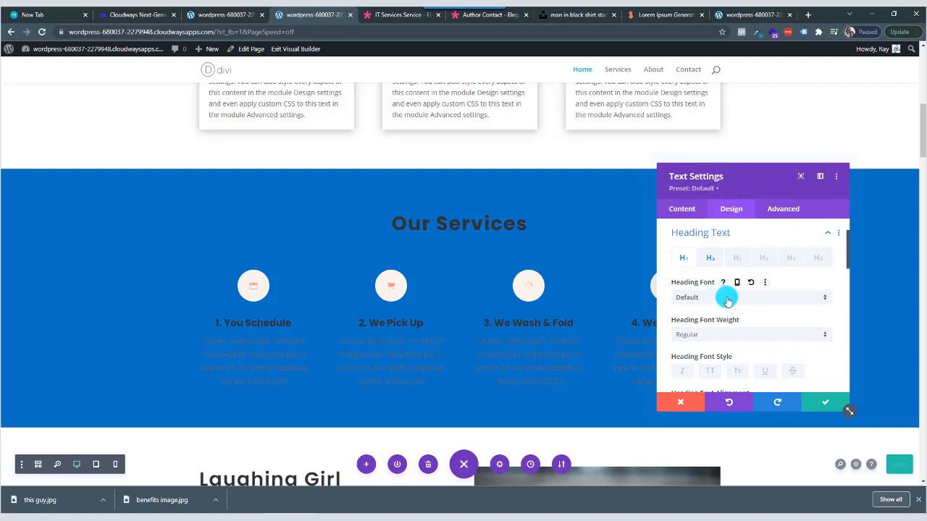
left_click(713, 259)
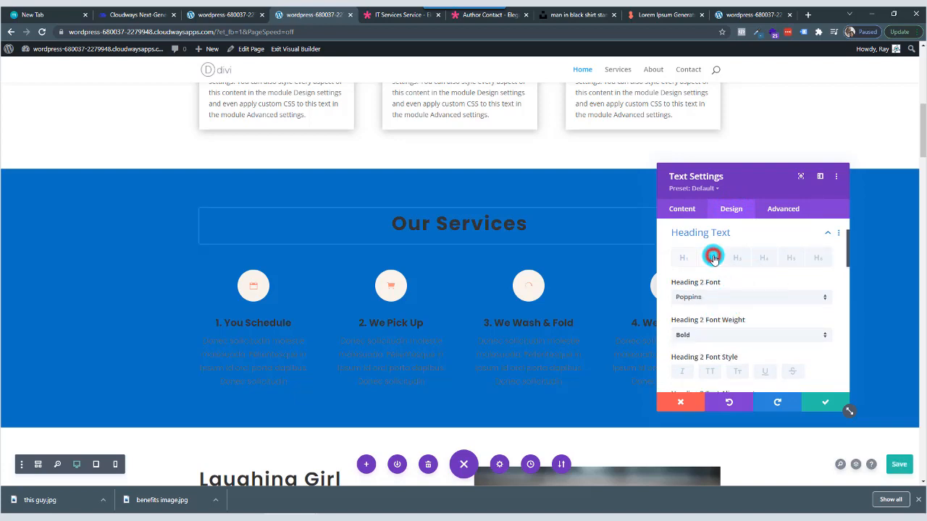
scroll(731, 347, "down", 3)
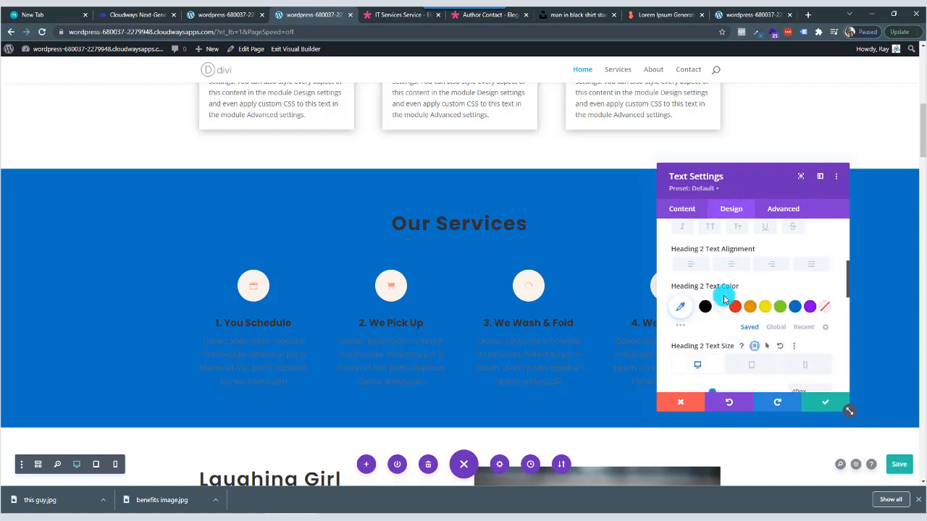
left_click(720, 306)
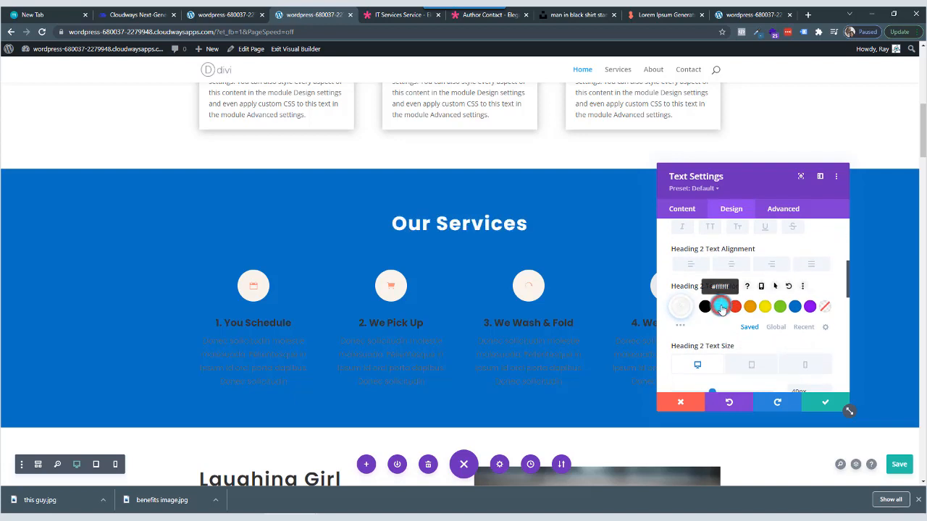
left_click(824, 401)
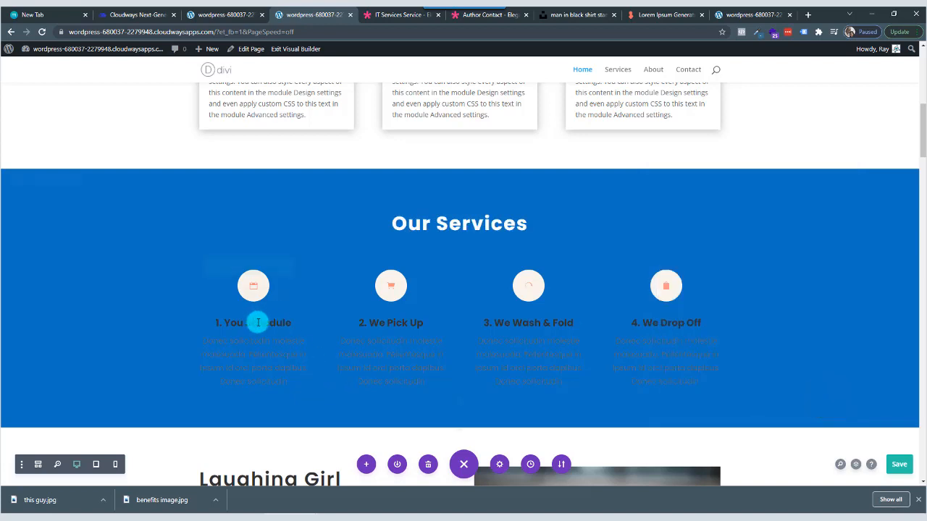
Set the title text color of the "1. You Schedule" blurb to white and save the module changes.
mouse_move(265, 307)
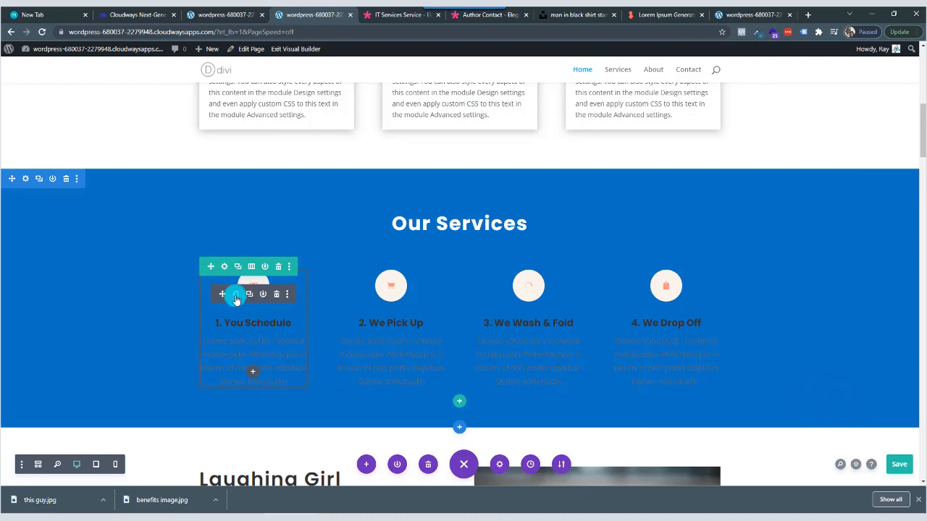
left_click(235, 297)
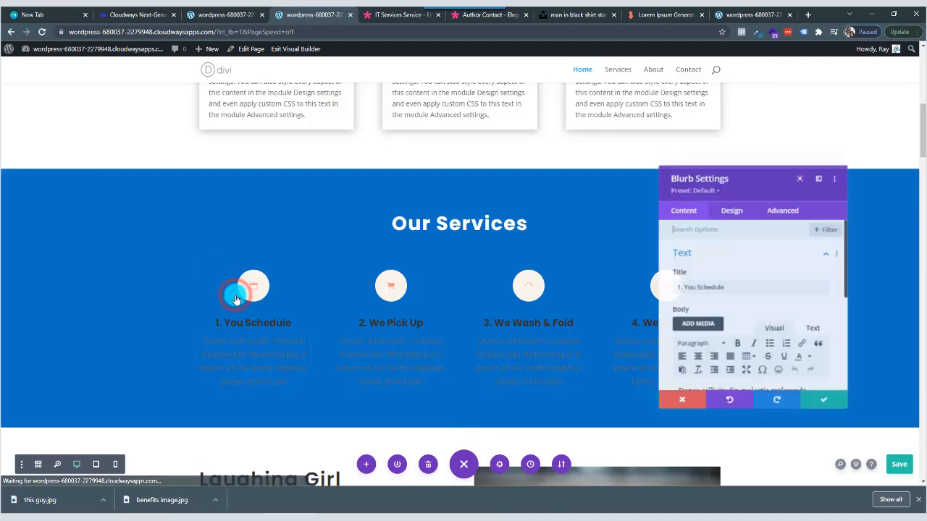
left_click(733, 210)
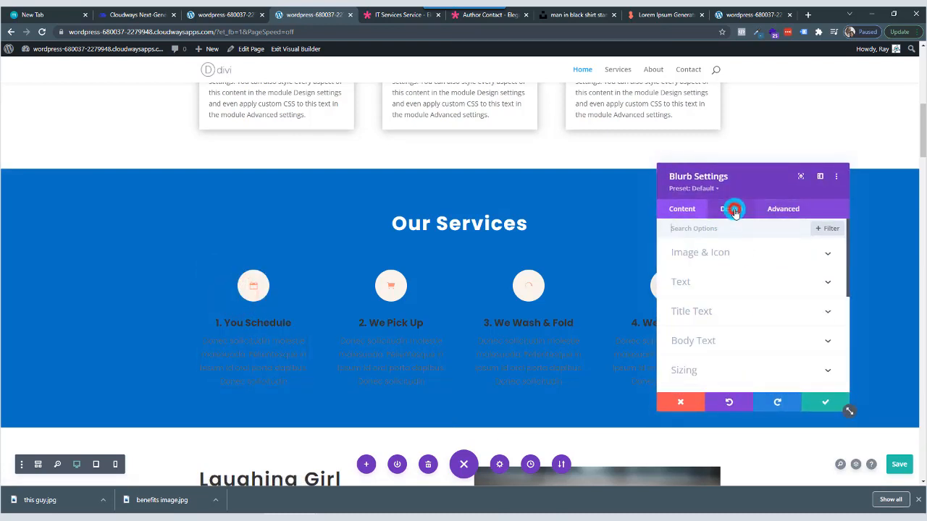
left_click(726, 312)
scroll(725, 323, "down", 2)
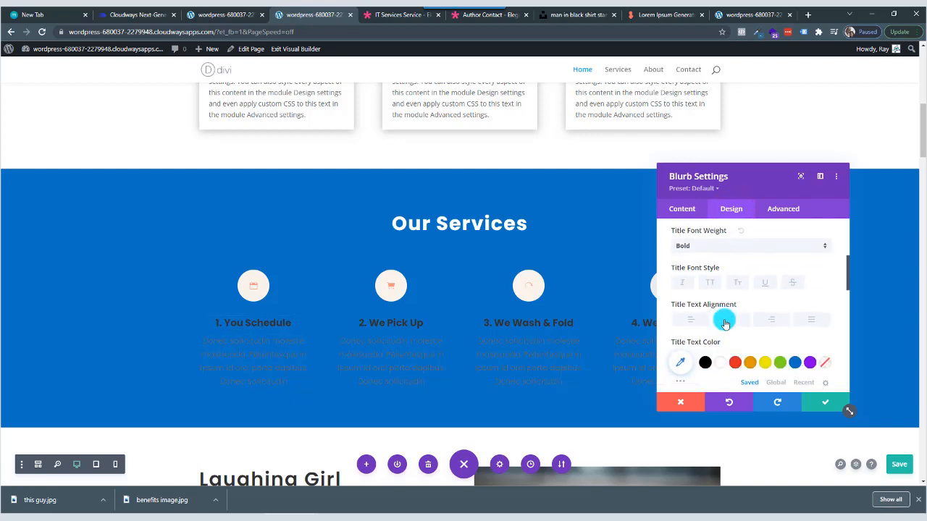
left_click(720, 362)
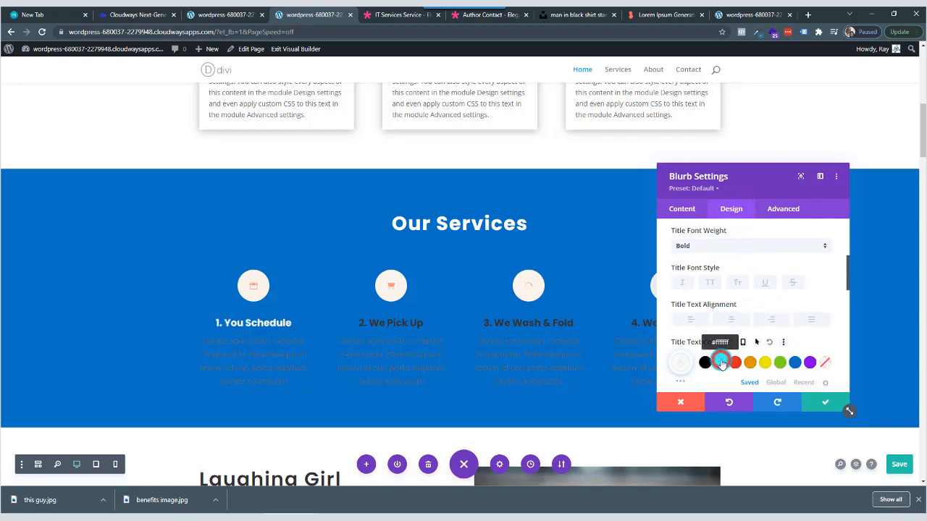
left_click(821, 409)
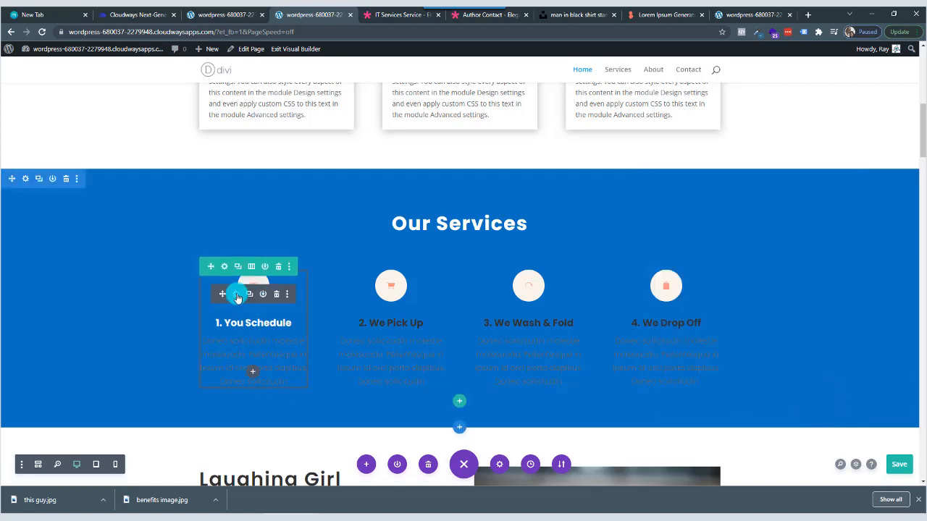
Set the body text color of the "1. You Schedule" blurb to white (#ffffff) and save the module changes.
left_click(236, 294)
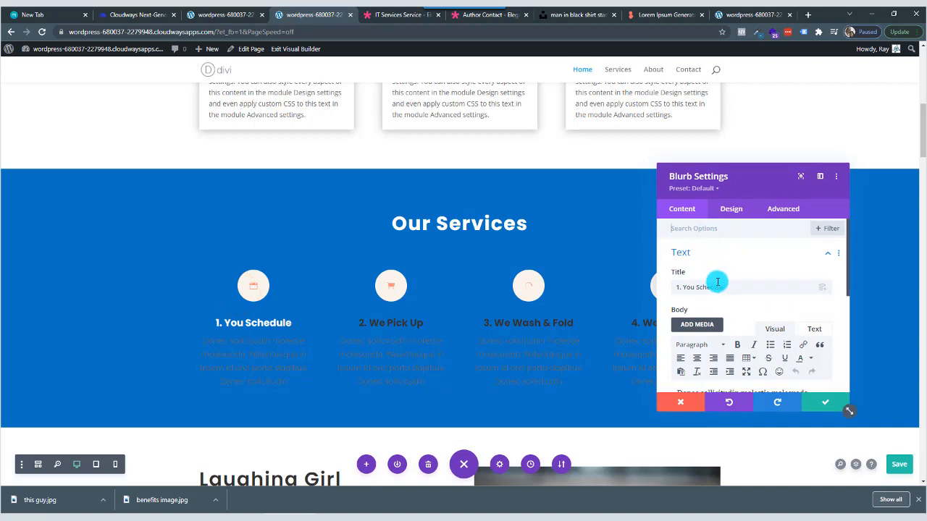
scroll(728, 326, "down", 5)
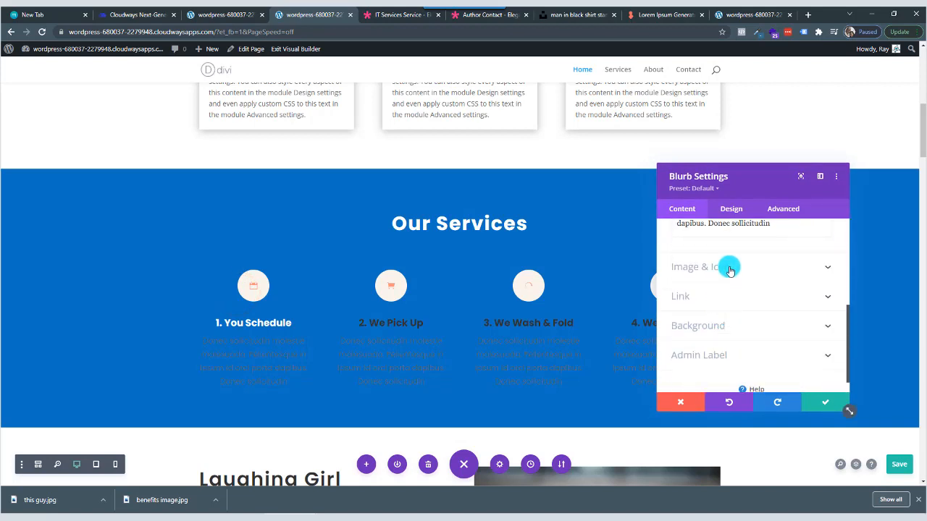
scroll(731, 267, "up", 3)
left_click(731, 209)
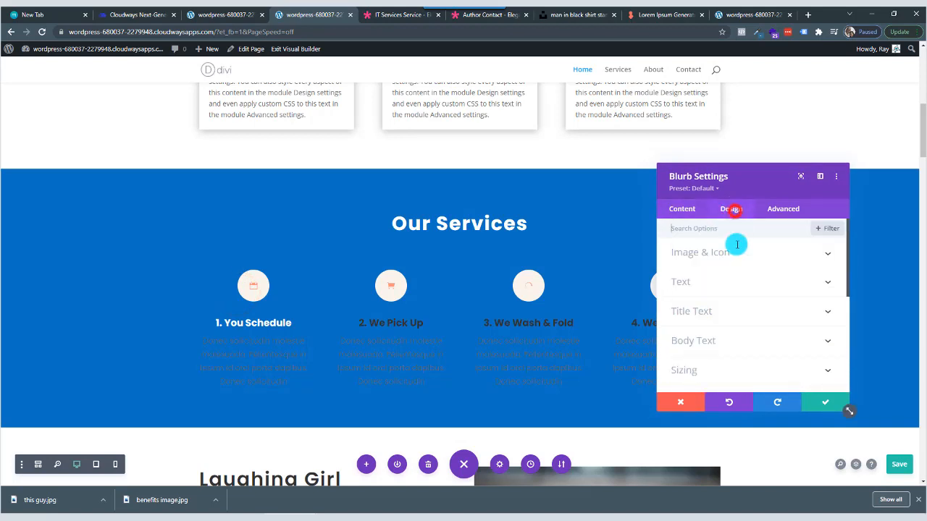
left_click(728, 340)
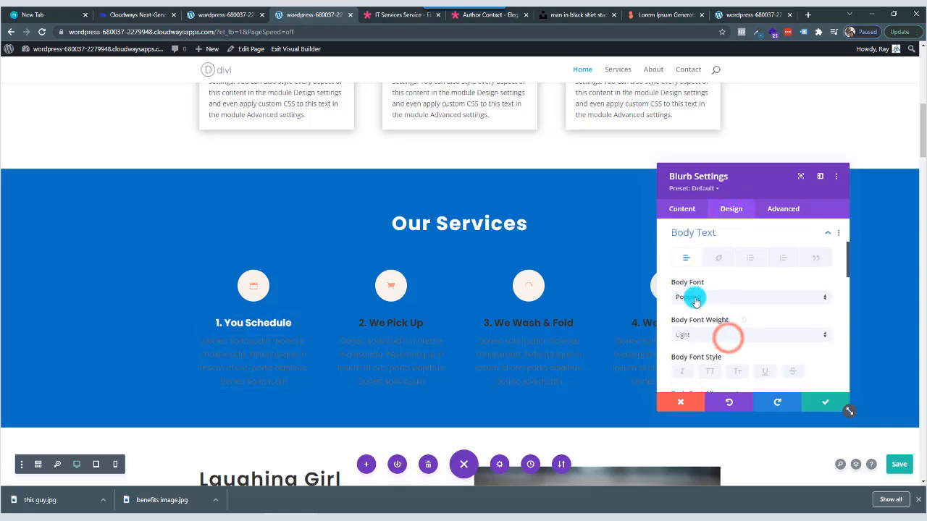
scroll(715, 335, "down", 2)
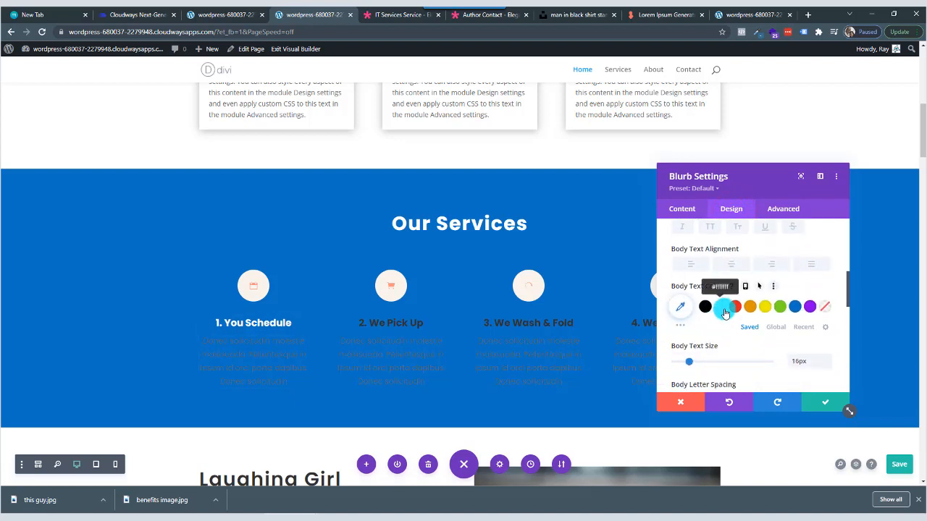
left_click(722, 310)
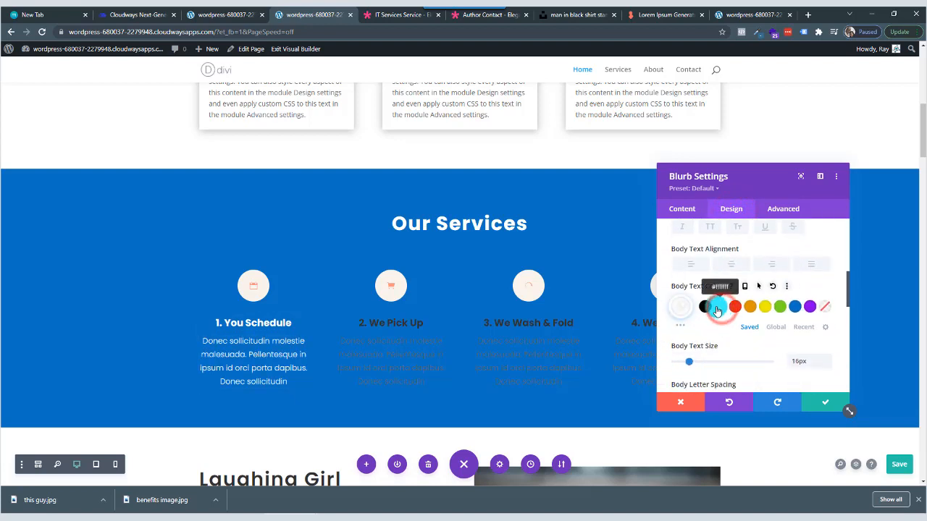
left_click(818, 407)
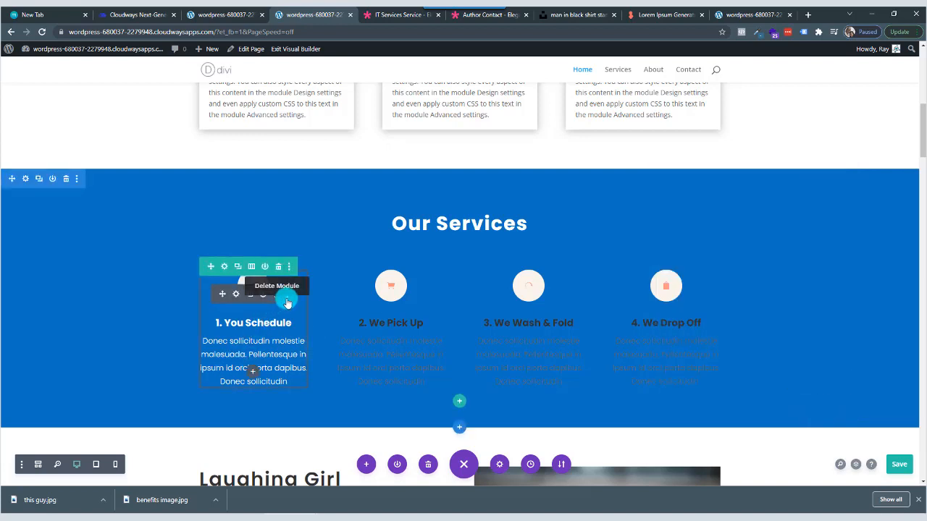
Copy the white-text module styles from "1. You Schedule" onto the We Pick Up, We Wash & Fold and We Drop Off blurbs, and save the page.
right_click(308, 298)
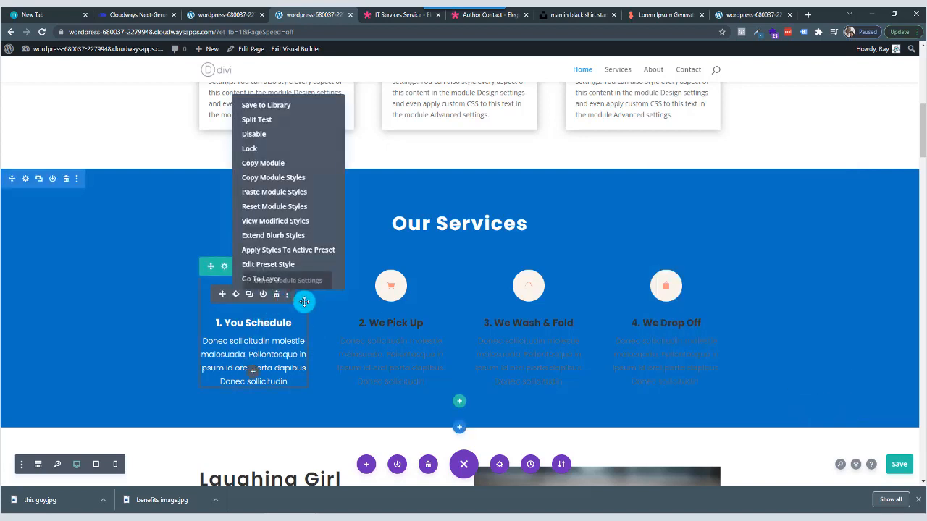
left_click(296, 178)
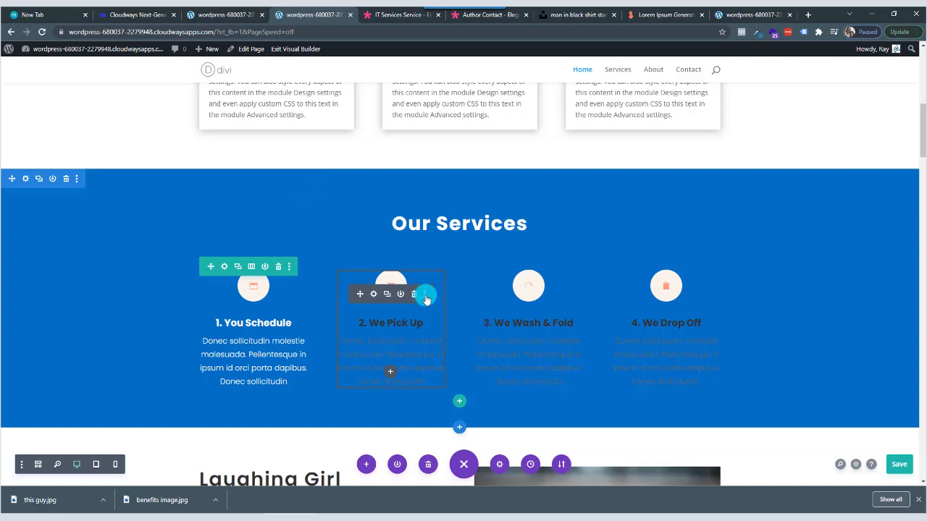
left_click(425, 296)
left_click(419, 191)
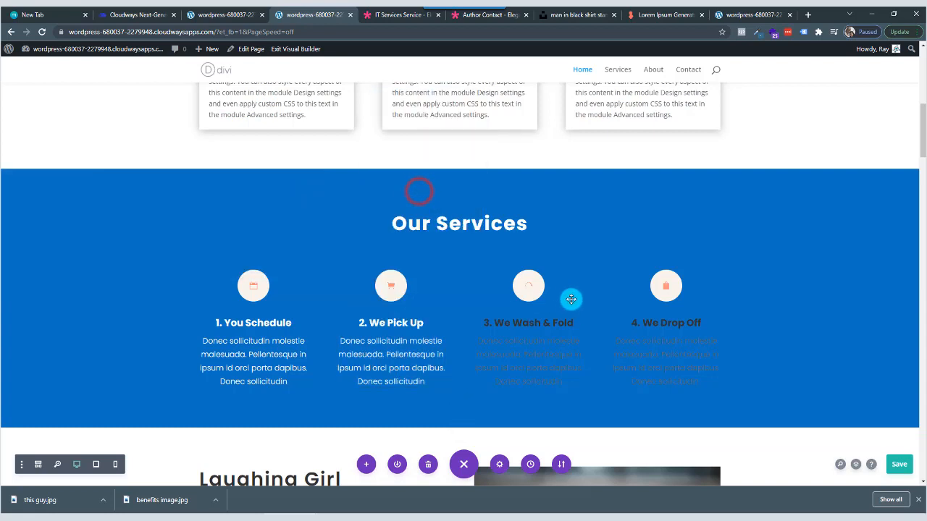
left_click(562, 294)
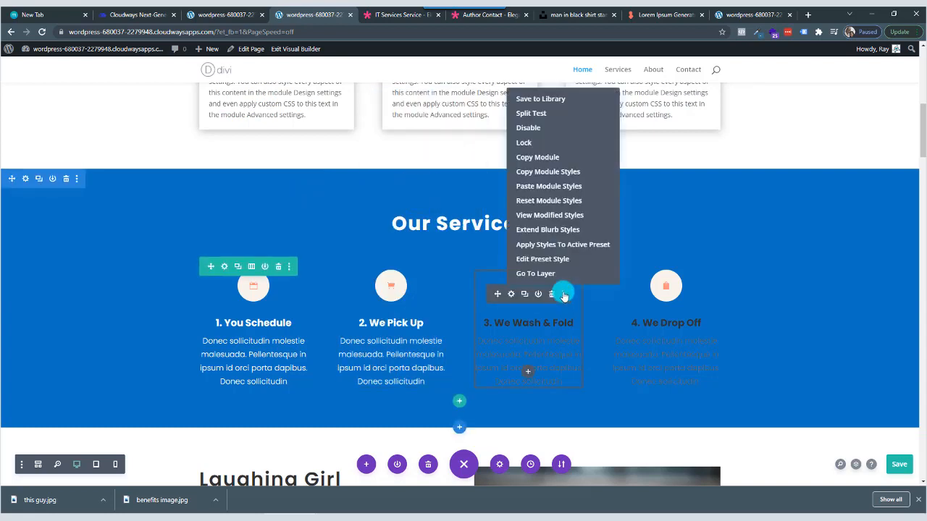
left_click(541, 190)
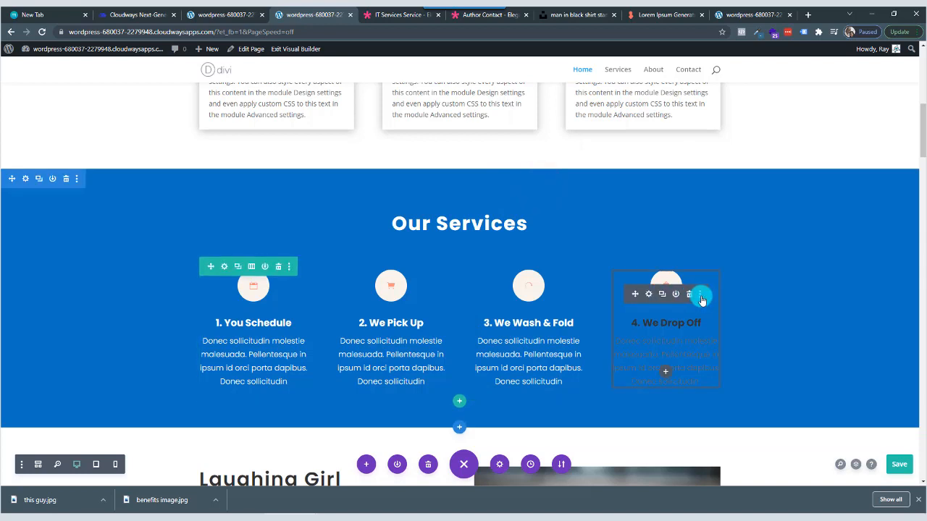
left_click(700, 296)
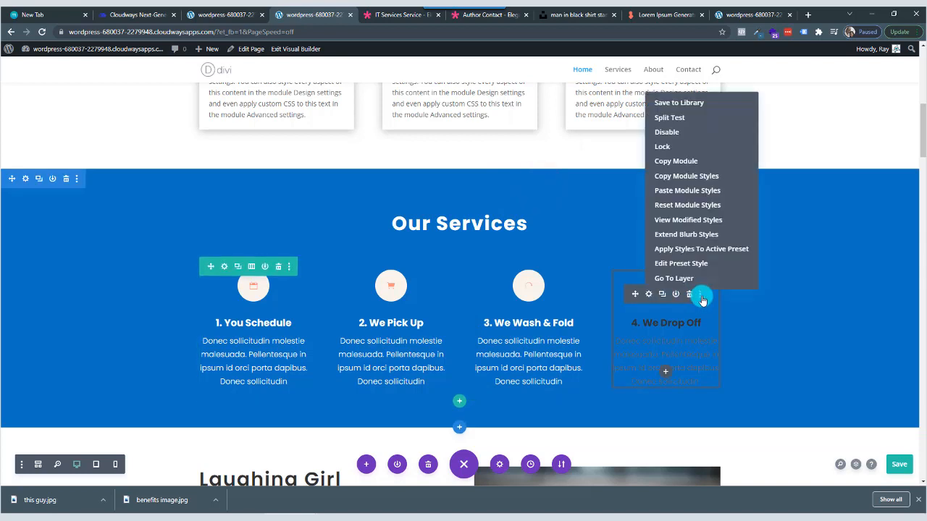
left_click(695, 192)
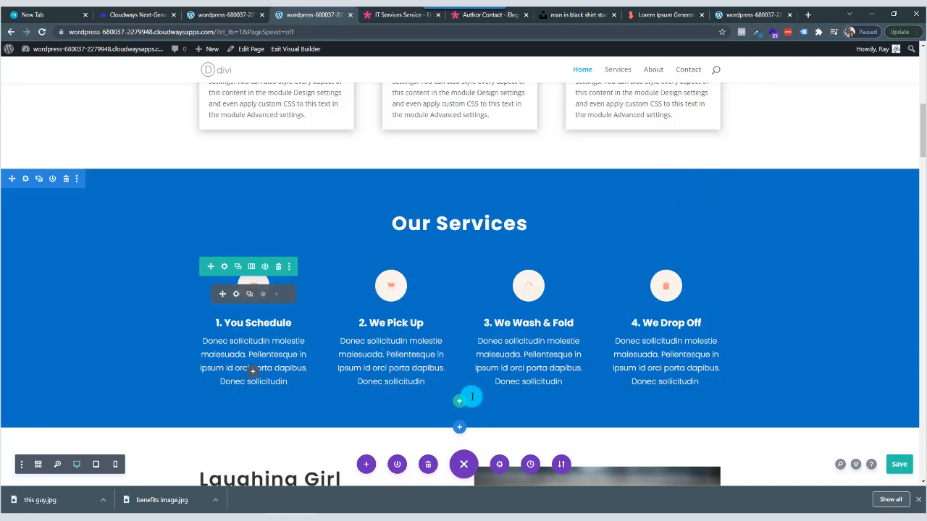
left_click(907, 467)
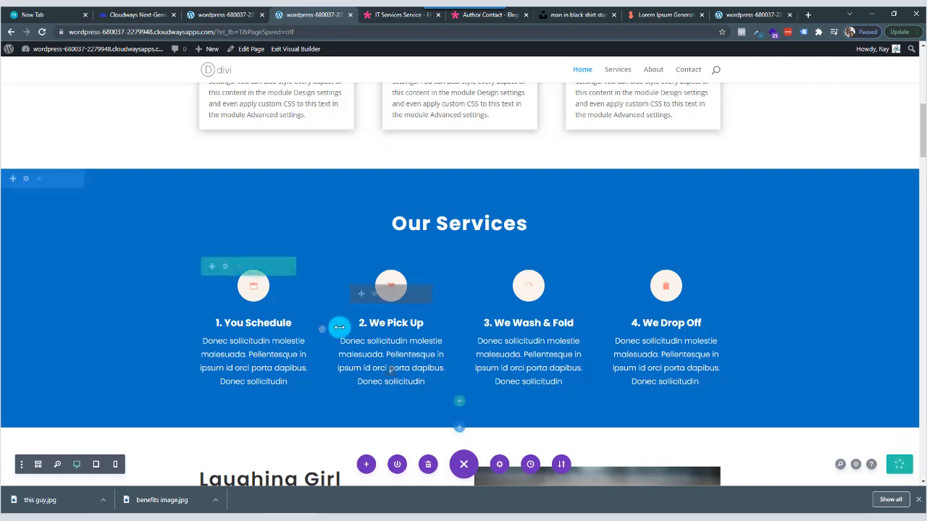
Go to the WordPress dashboard from the other site tab and open the Divi Theme Options.
scroll(239, 326, "down", 1)
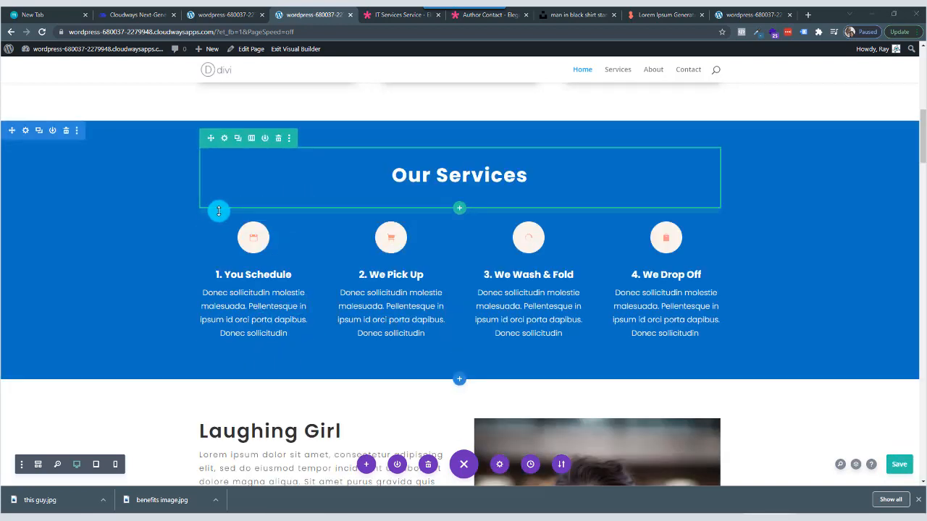
scroll(360, 141, "up", 8)
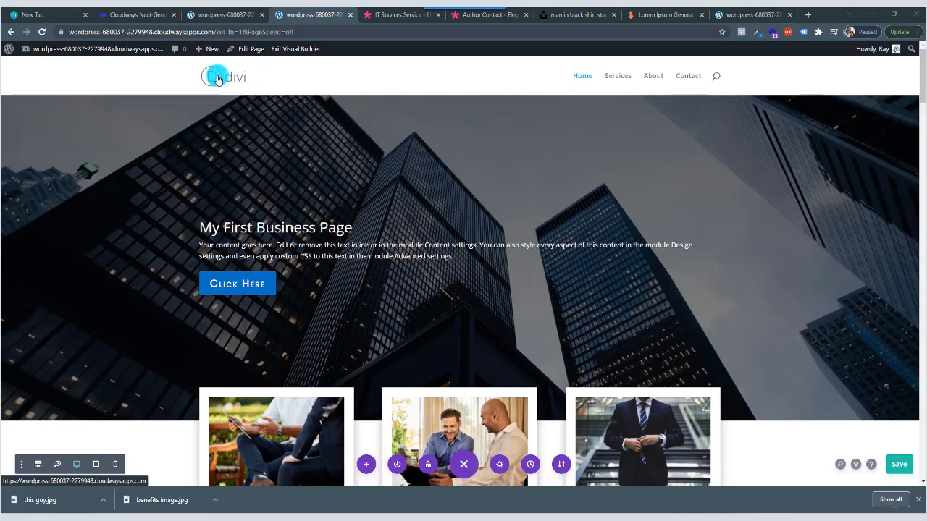
left_click(225, 16)
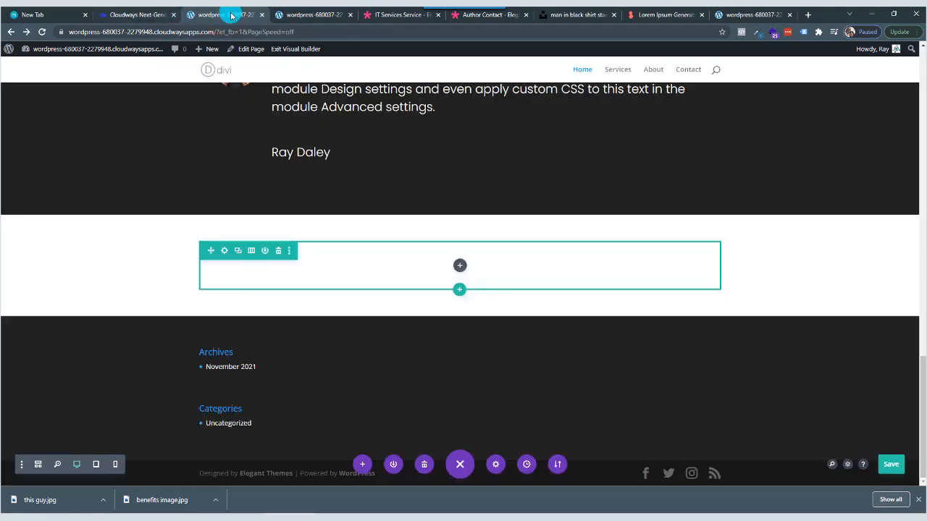
scroll(234, 97, "up", 7)
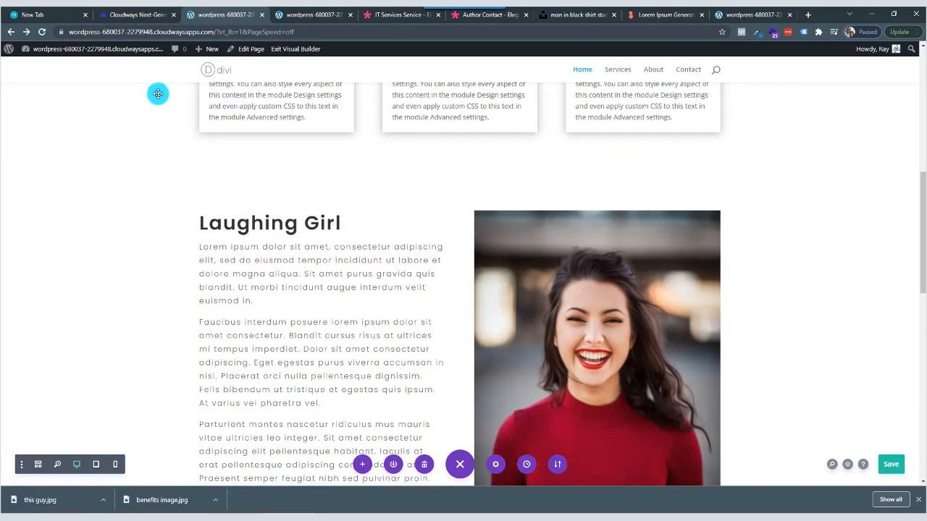
mouse_move(58, 50)
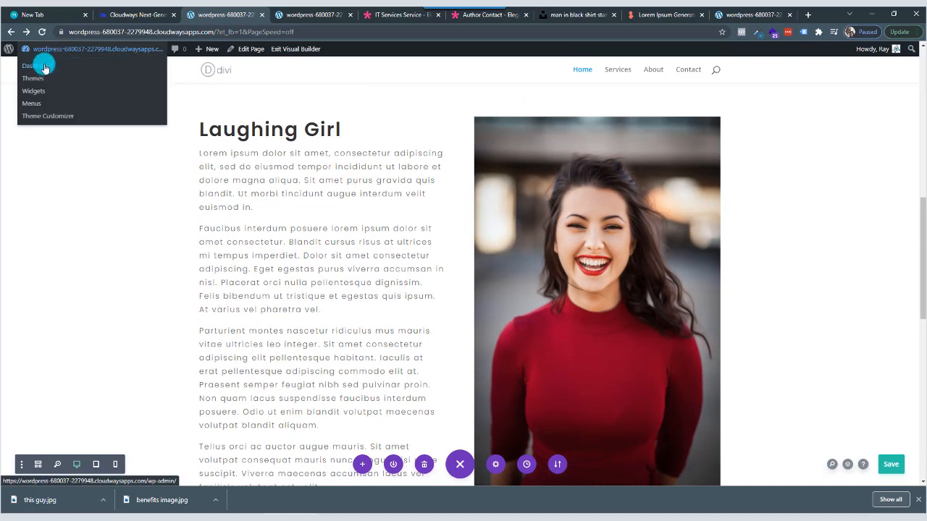
left_click(44, 67)
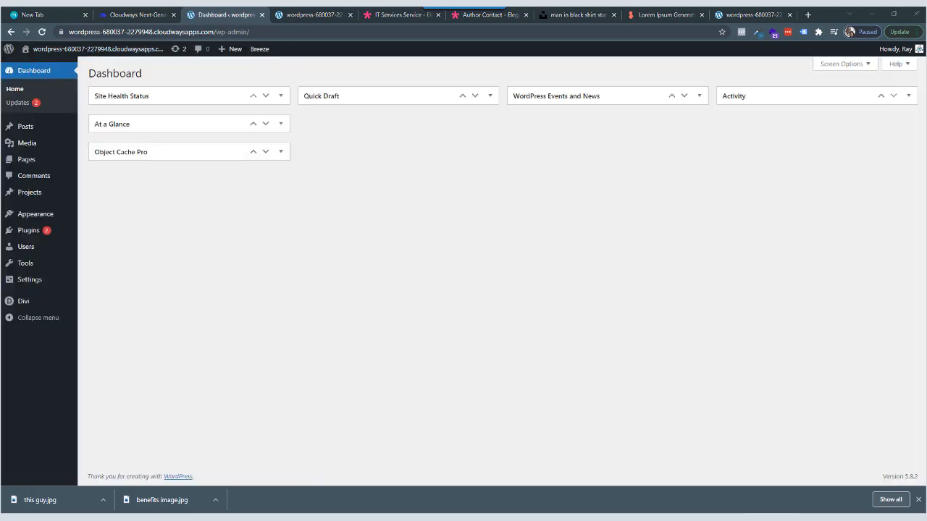
mouse_move(17, 301)
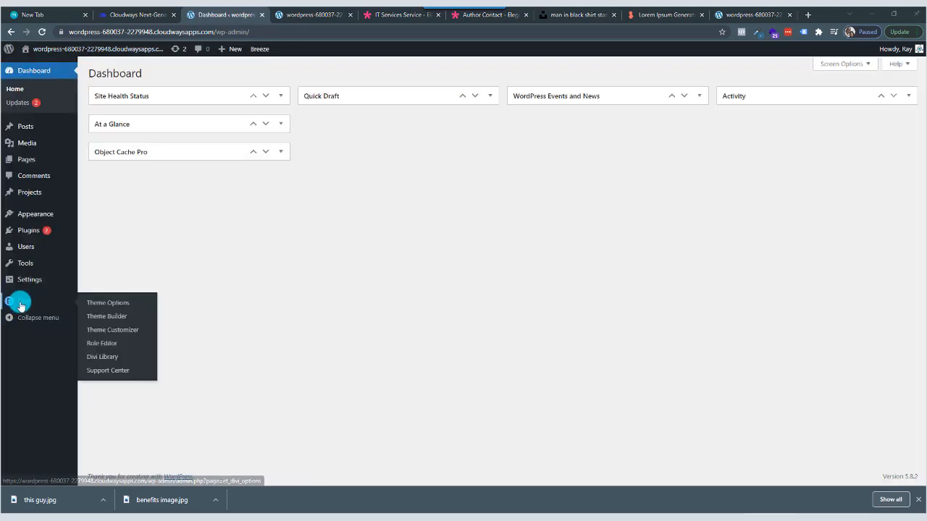
left_click(119, 306)
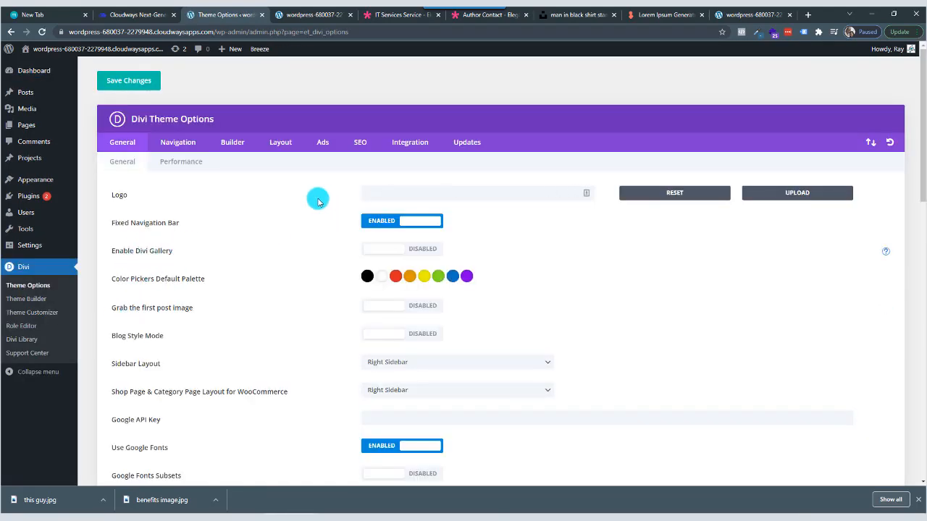
Start uploading a logo image for the theme and browse to the DFS Agency New Logo folder inside the Logo folder.
left_click(798, 194)
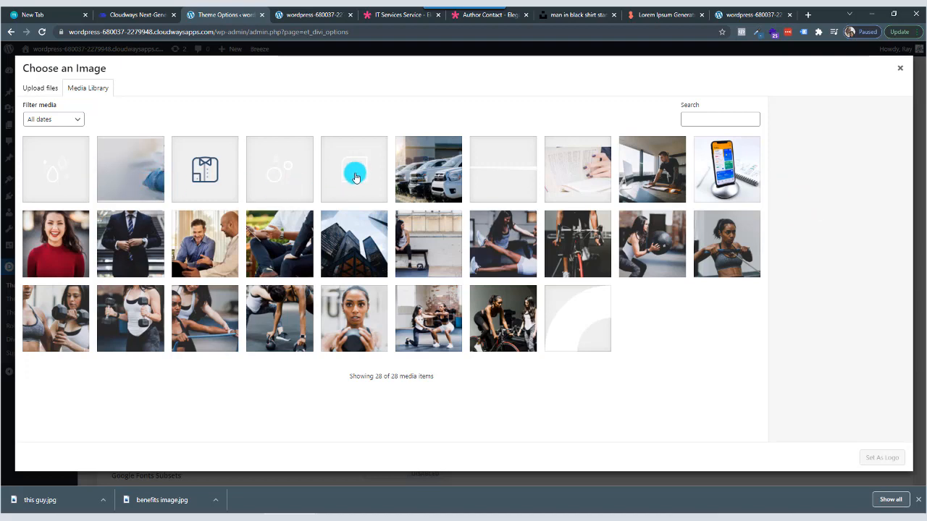
left_click(37, 87)
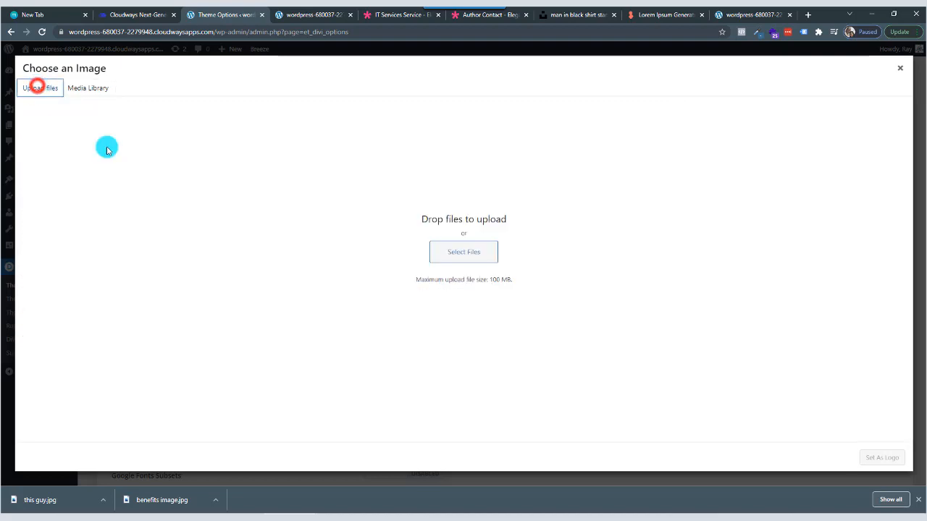
left_click(457, 251)
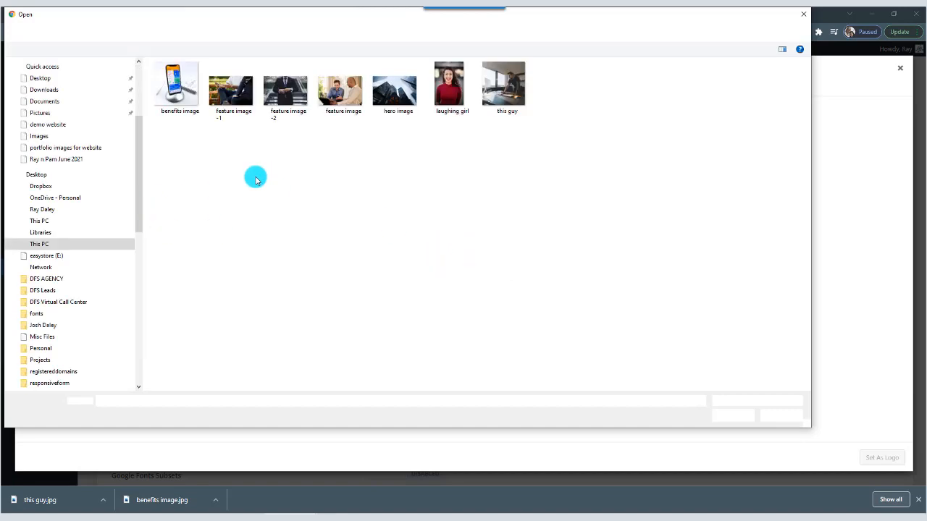
left_click(259, 31)
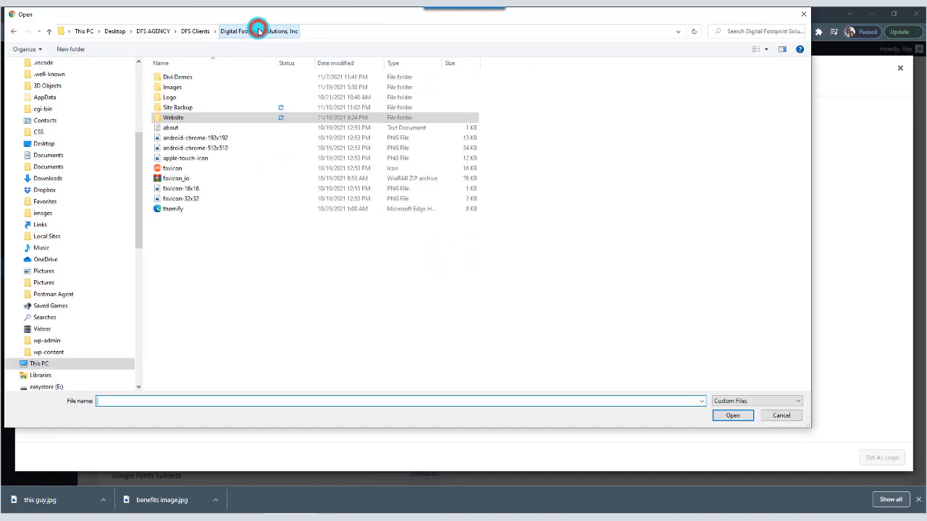
left_click(169, 95)
double_click(169, 95)
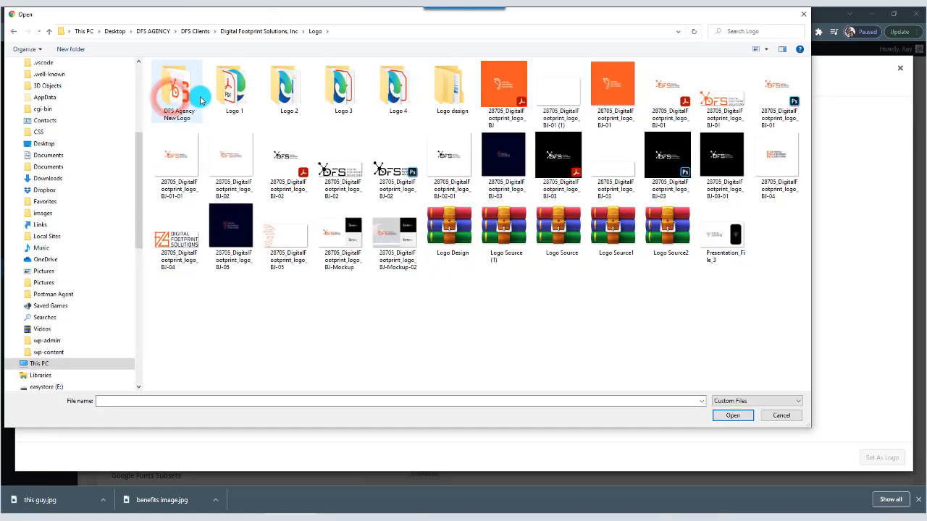
double_click(200, 100)
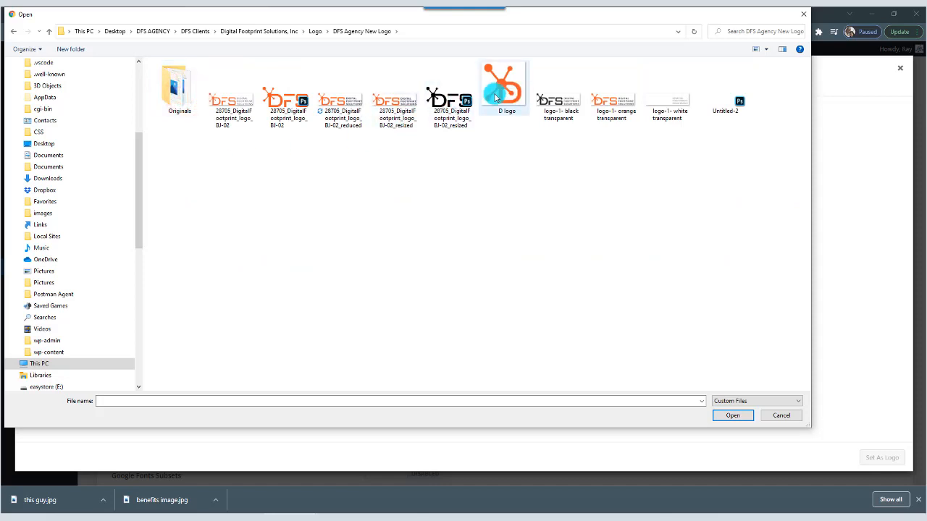
Upload the "logo-1- black transparent" file, set it as the site logo, and save the theme options.
left_click(612, 106)
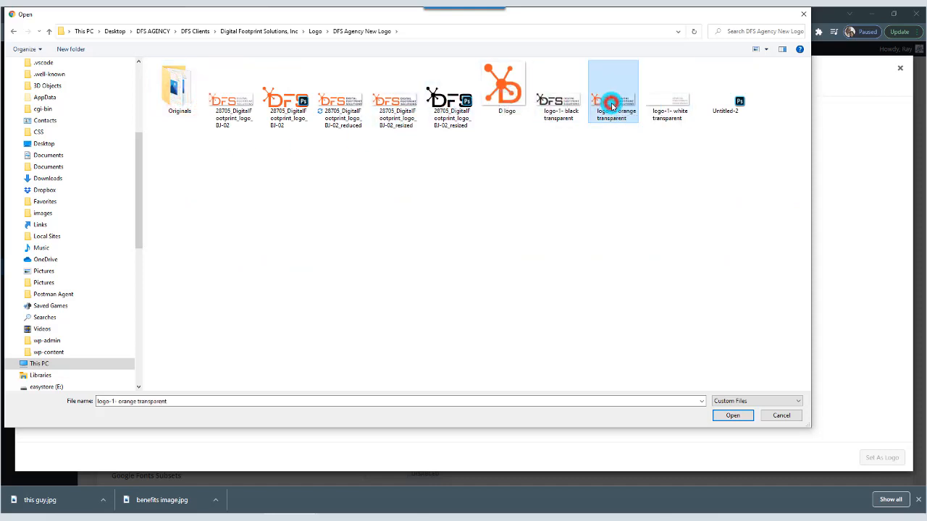
left_click(561, 107)
left_click(730, 414)
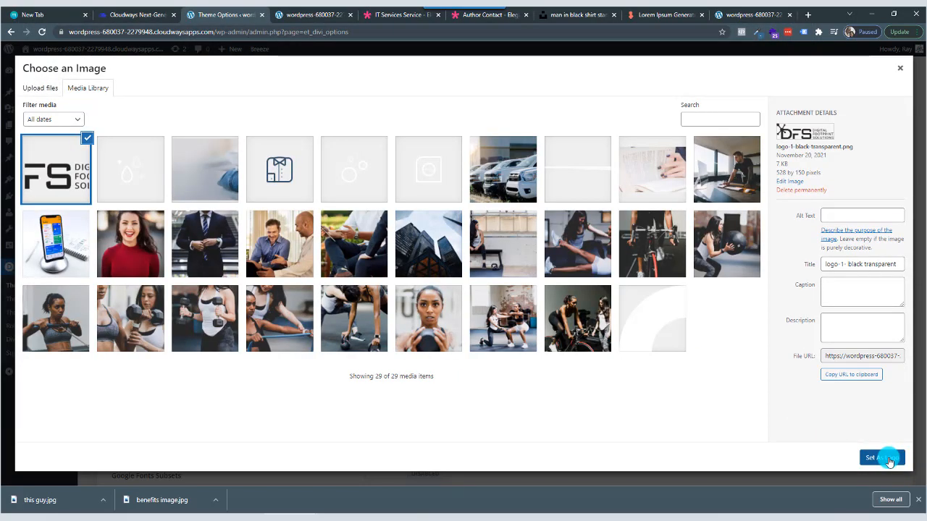
left_click(884, 459)
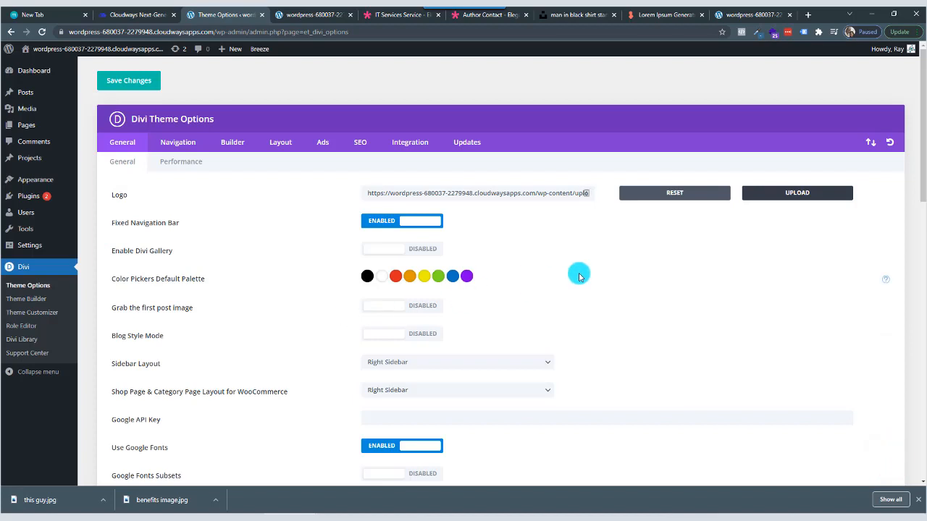
left_click(133, 82)
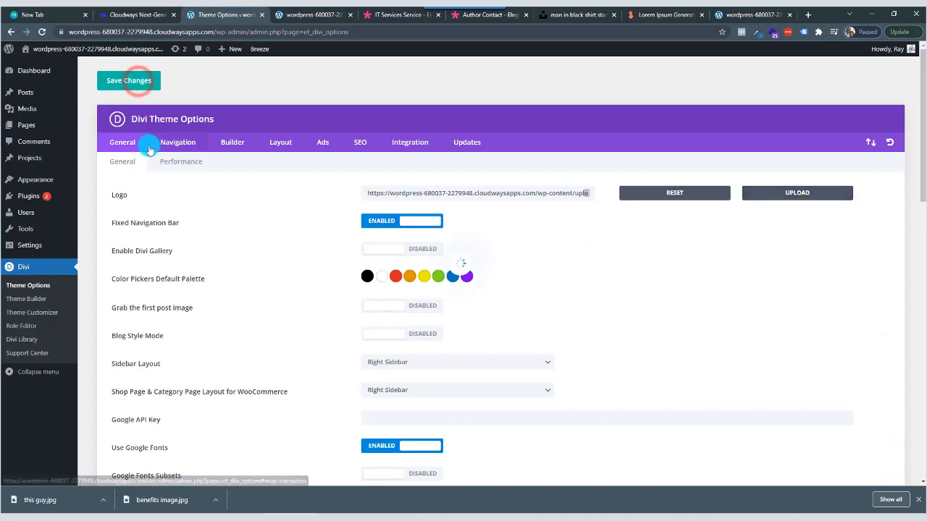
Reload the home page in the visual builder and check the logo in the header.
left_click(323, 16)
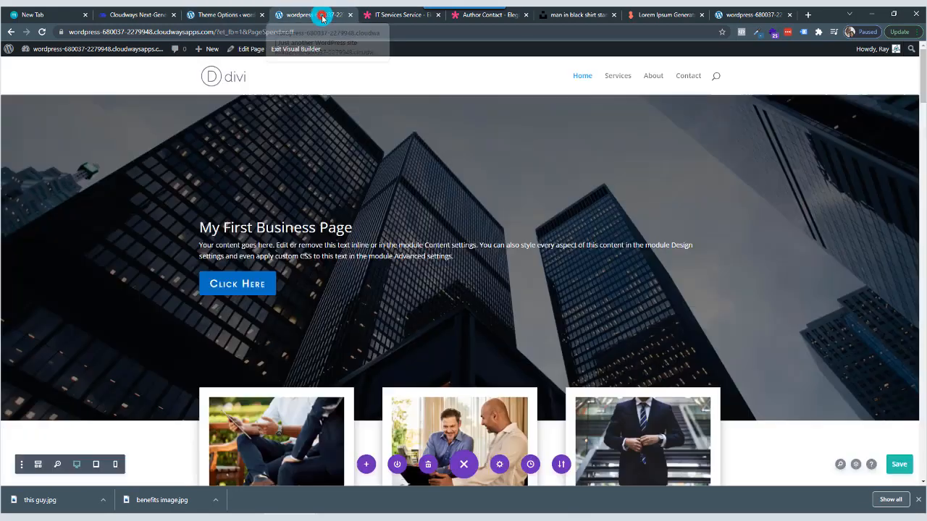
left_click(43, 32)
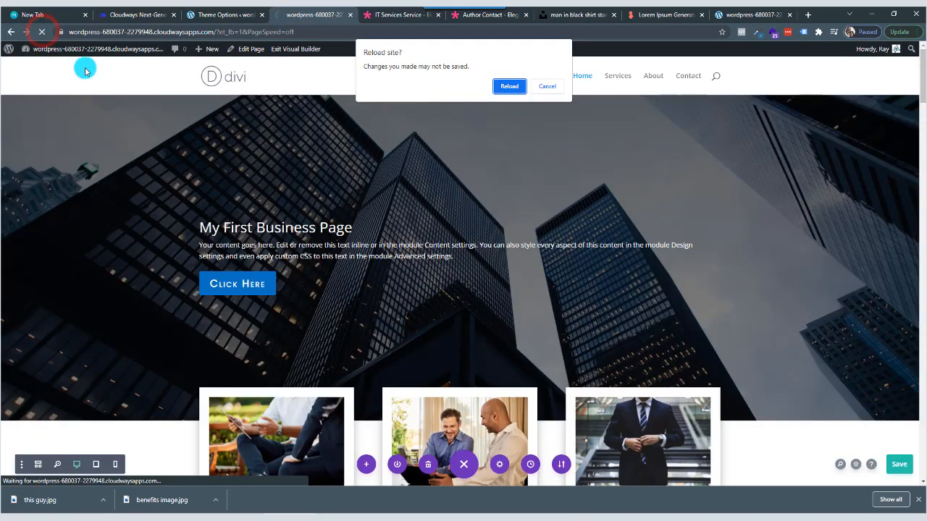
left_click(545, 87)
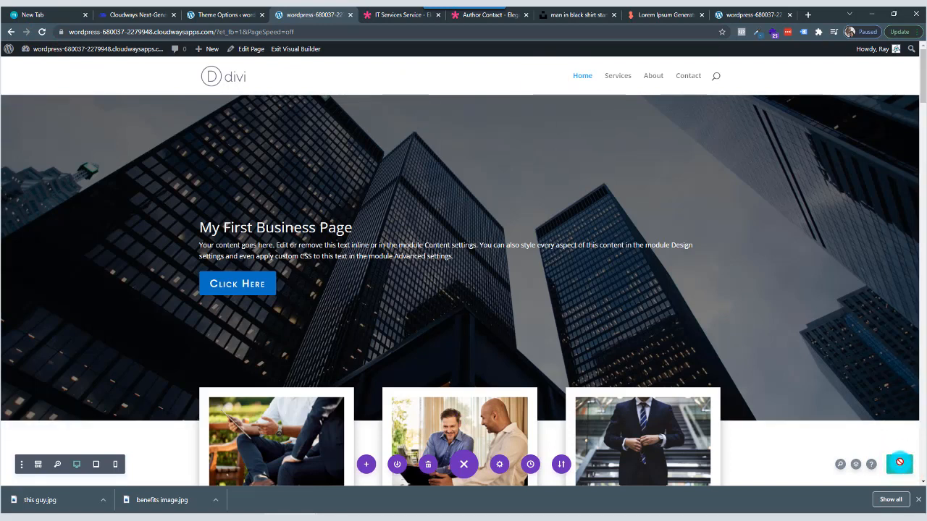
left_click(43, 30)
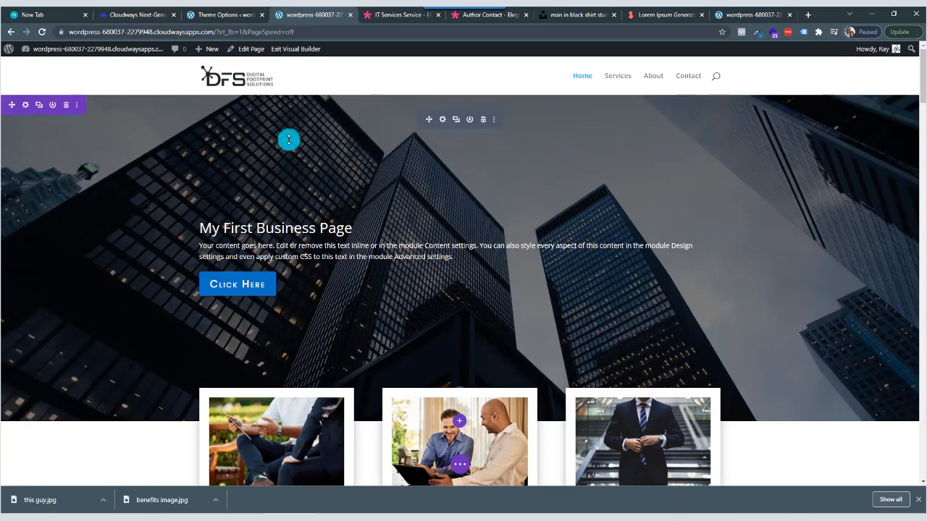
scroll(287, 142, "down", 3)
scroll(286, 142, "up", 3)
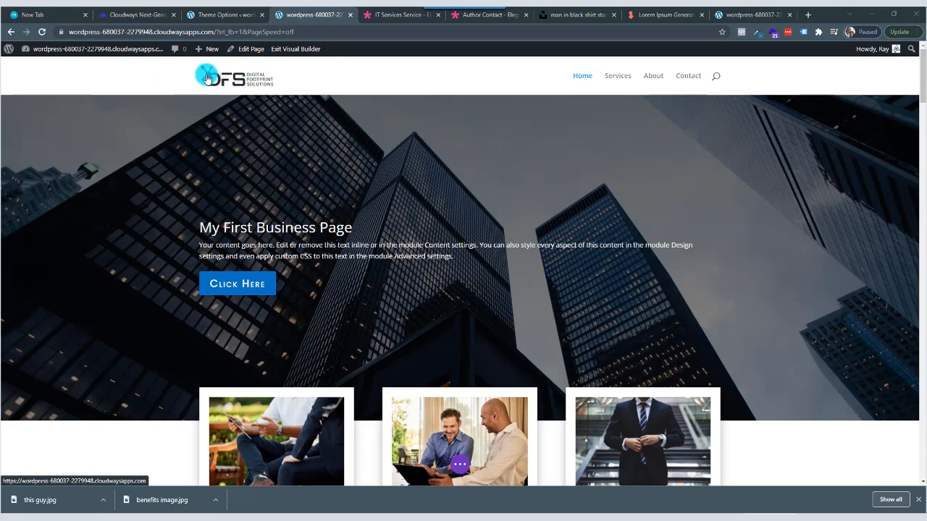
Open the theme customizer from the WordPress dashboard and go to the Primary Menu Bar settings under Header & Navigation.
left_click(228, 16)
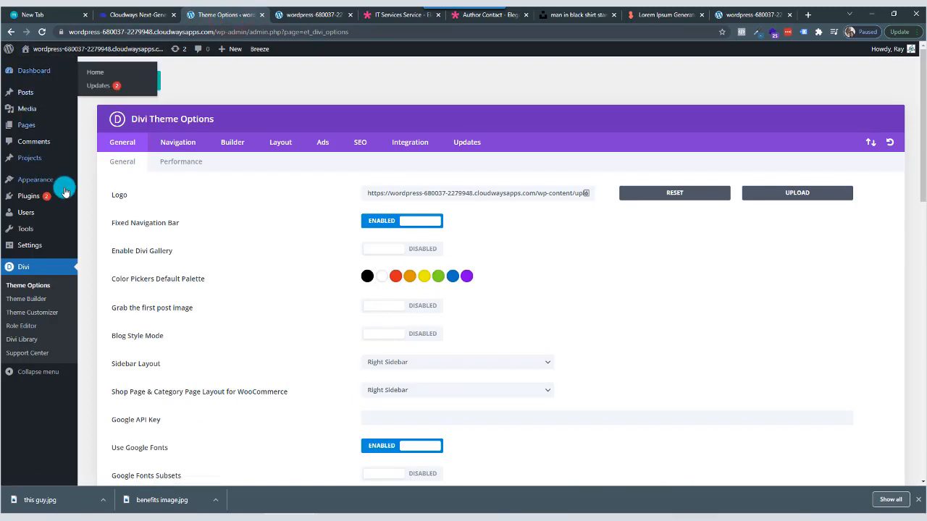
mouse_move(52, 205)
mouse_move(35, 183)
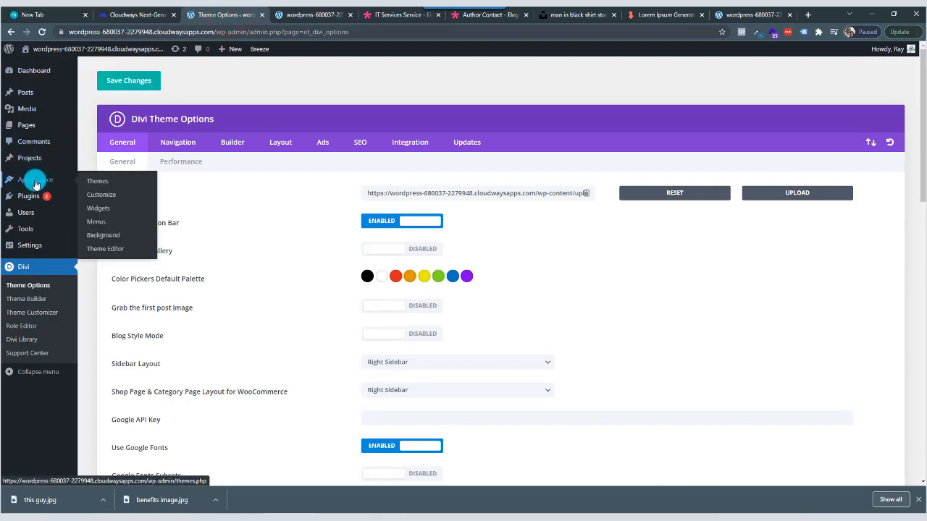
left_click(111, 197)
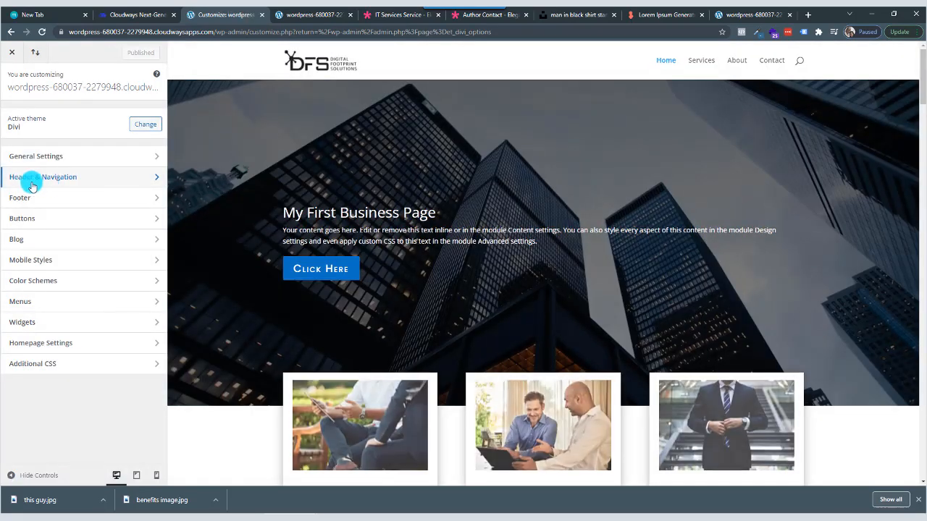
left_click(153, 181)
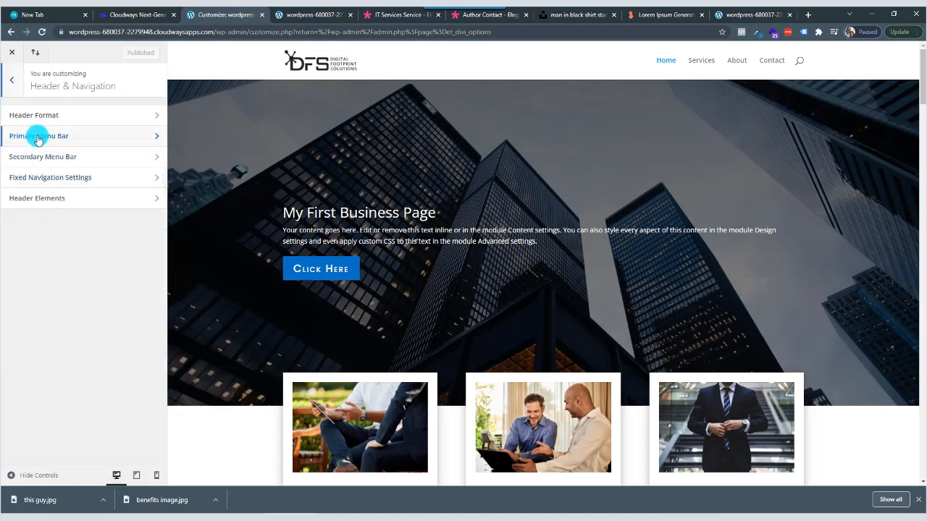
left_click(150, 138)
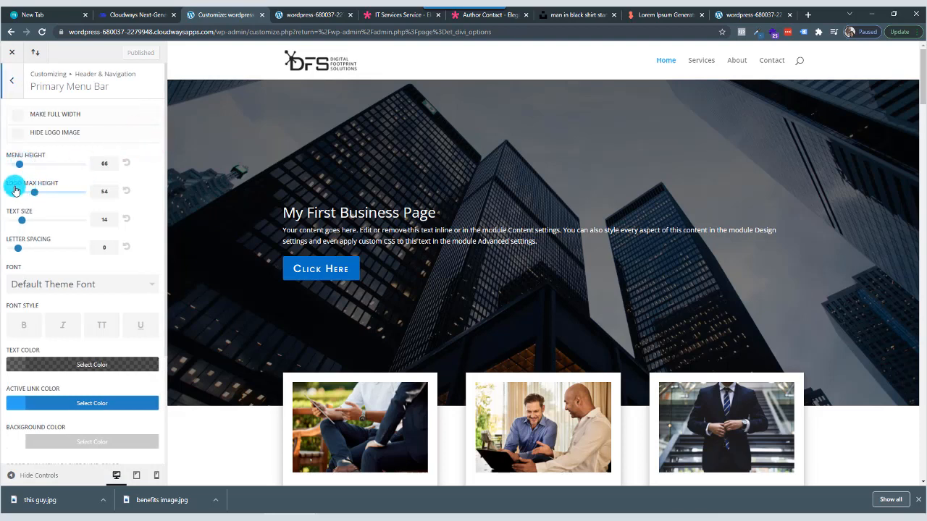
Set the primary menu bar's logo max height to 60, text size to 19, letter spacing to 1 and menu height to 89.
mouse_move(35, 192)
left_mouse_down()
mouse_move(63, 197)
mouse_move(40, 191)
left_mouse_up()
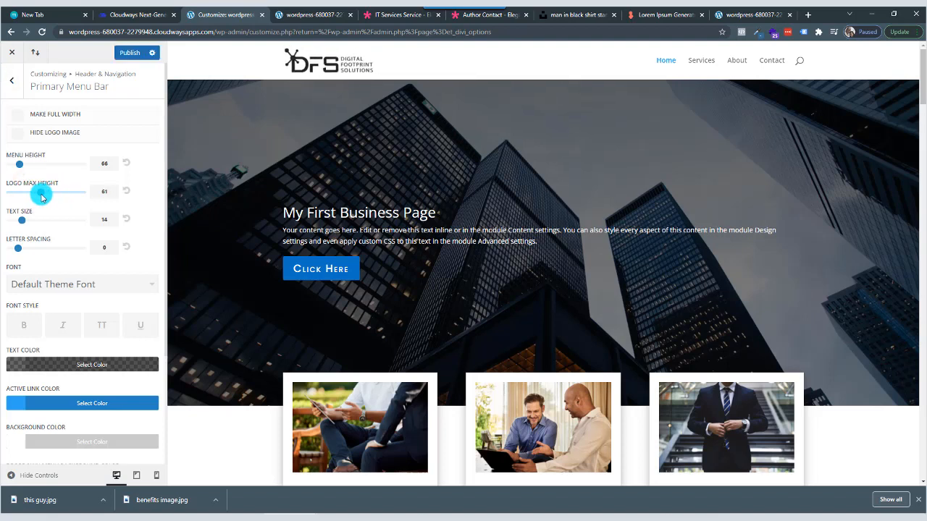
left_click(17, 224)
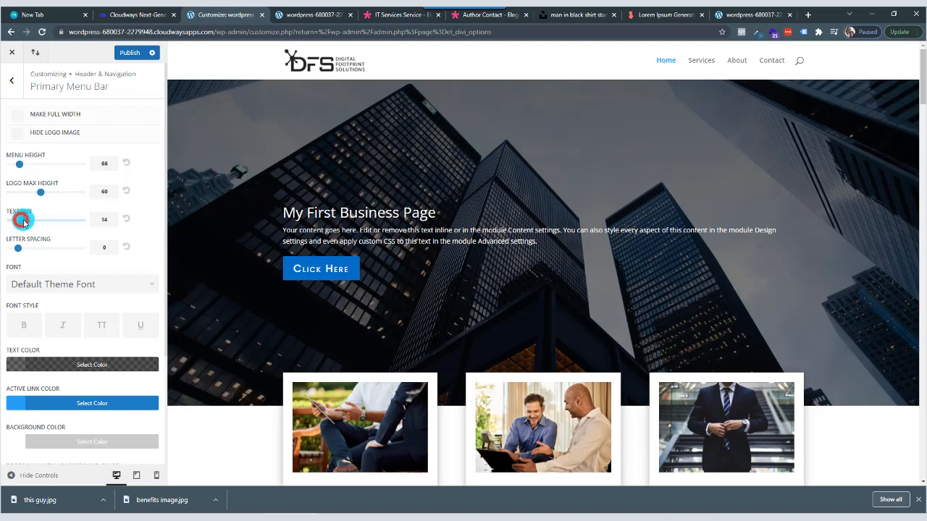
left_click_drag(23, 222, 49, 221)
left_click(15, 247)
left_click_drag(18, 248, 29, 249)
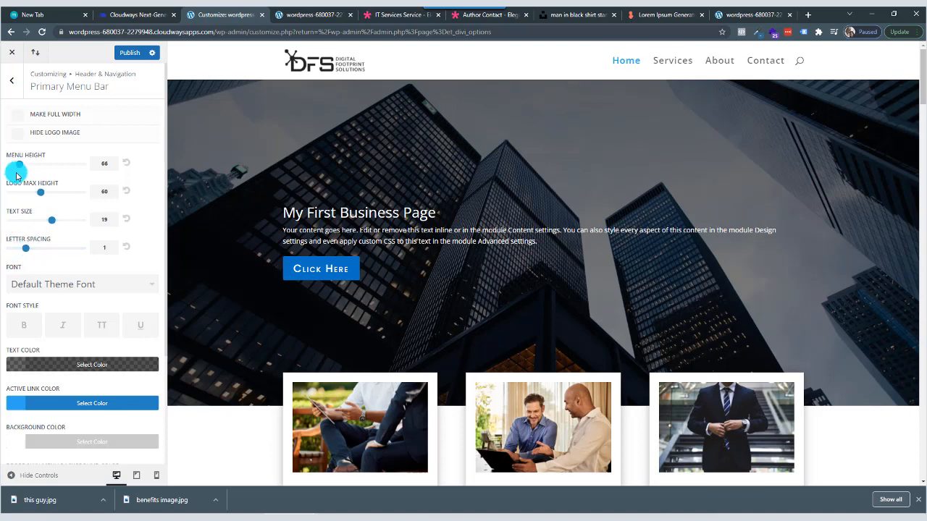
left_click_drag(20, 166, 26, 168)
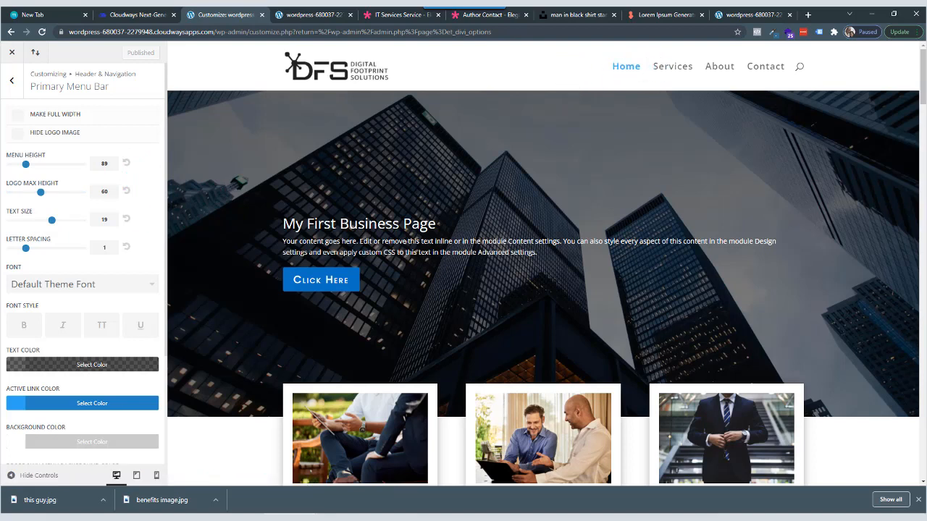
Set the primary menu bar's active link color to the blue palette color #0c71c3.
scroll(97, 317, "down", 3)
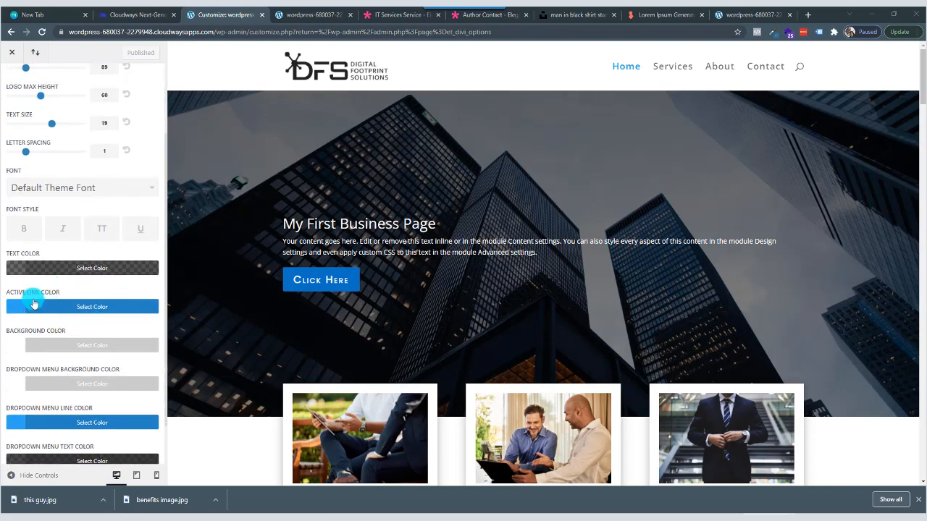
left_click(81, 307)
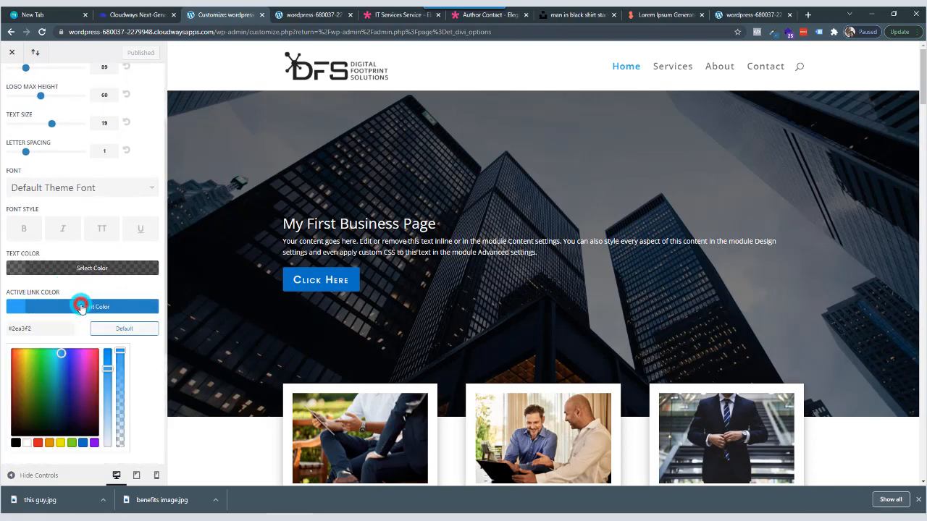
left_click(83, 444)
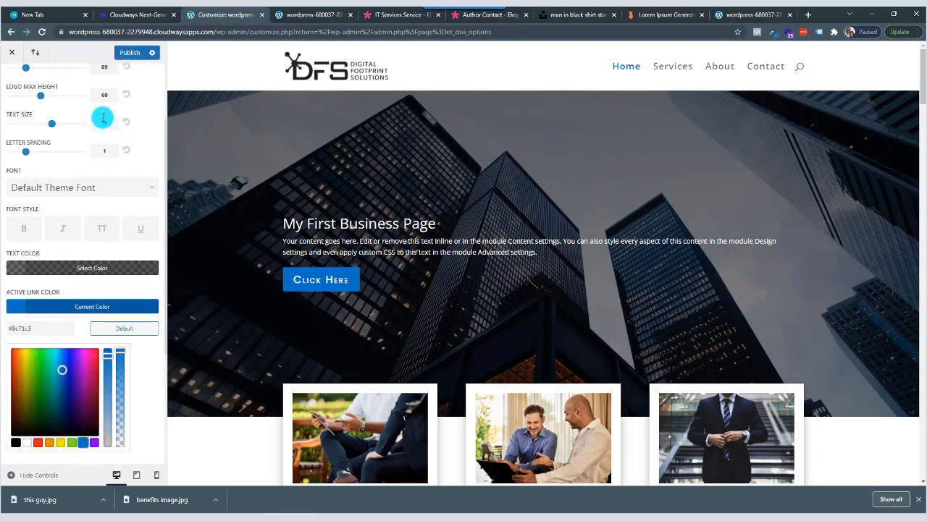
Publish the primary menu bar styling changes.
left_click(131, 56)
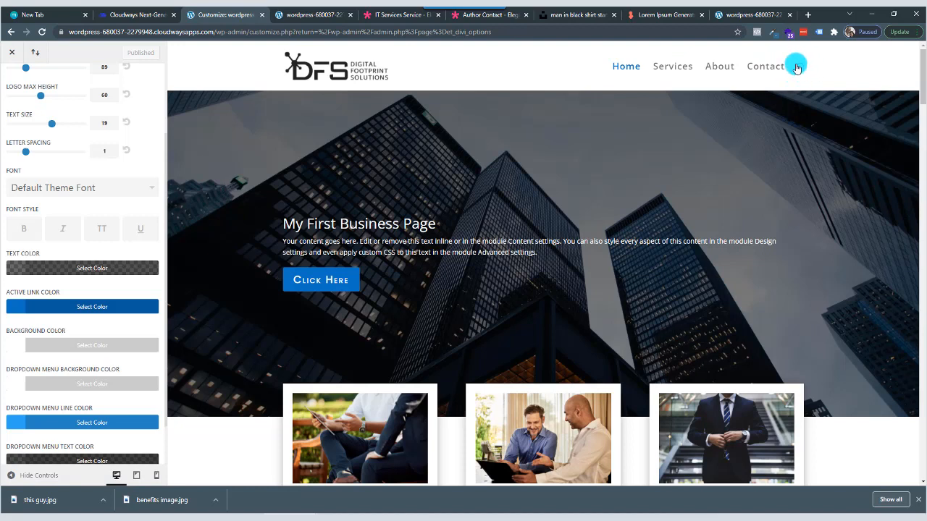
Turn off the search icon in the Header Elements settings and publish the change.
scroll(91, 181, "up", 2)
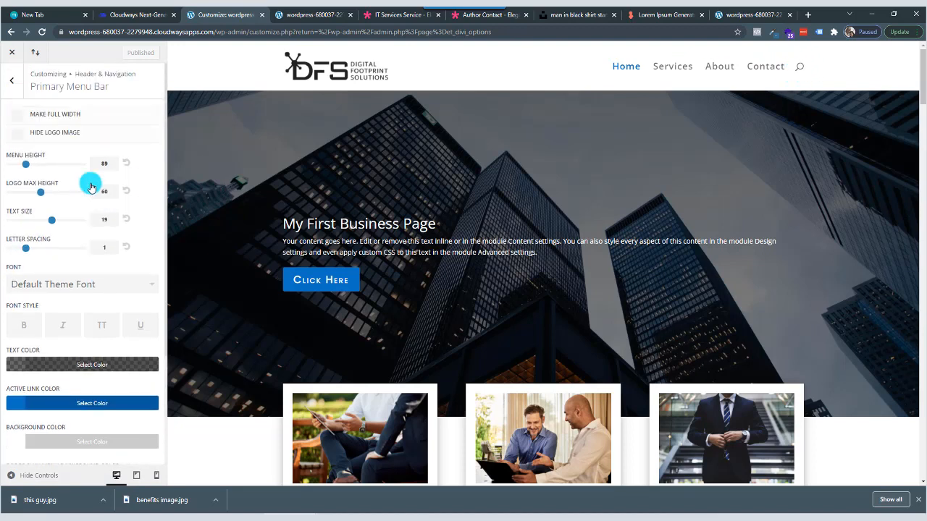
left_click(13, 83)
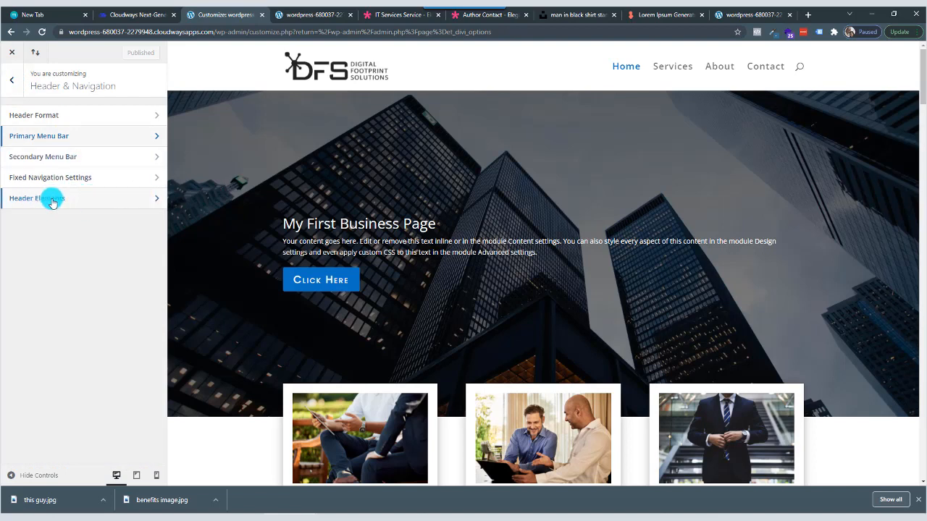
left_click(133, 199)
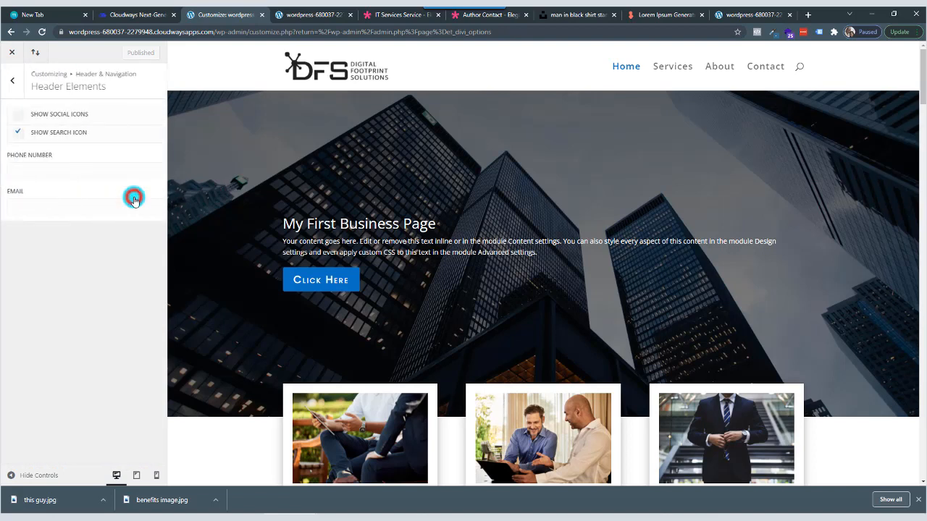
left_click(17, 135)
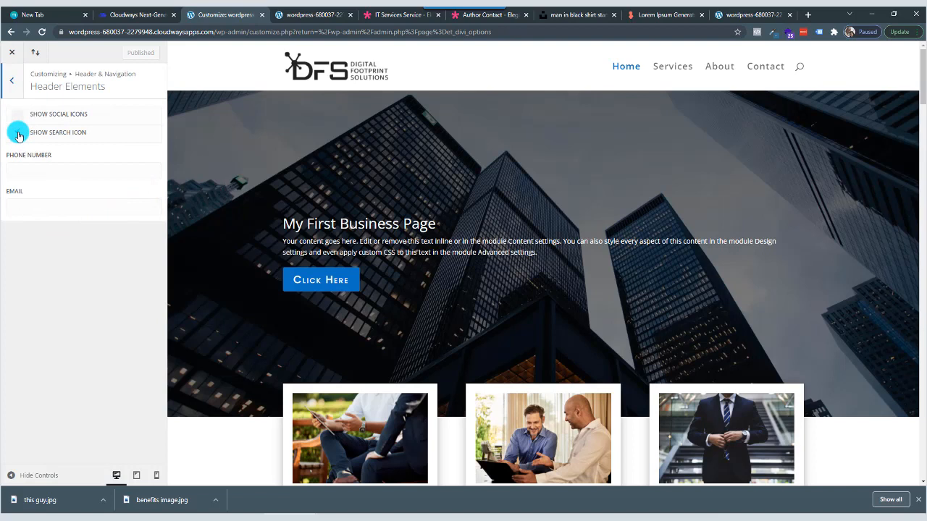
left_click(18, 134)
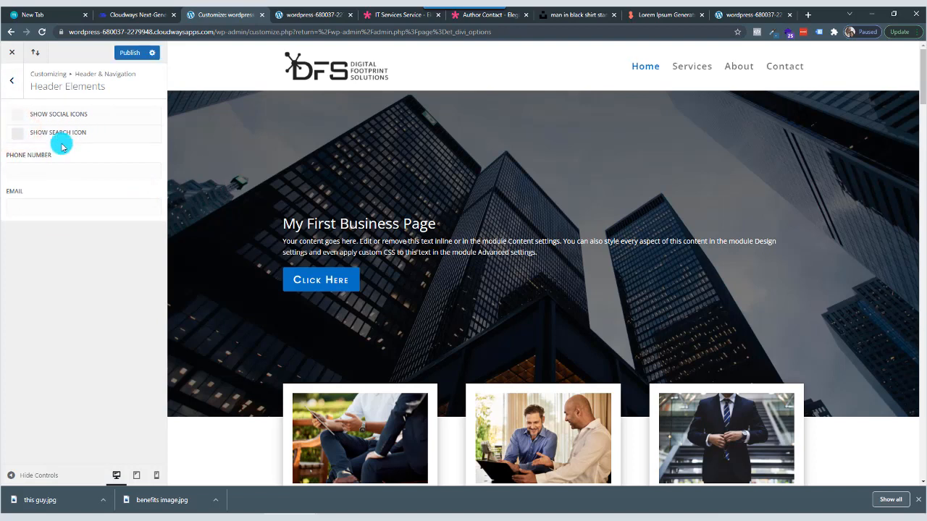
left_click(134, 56)
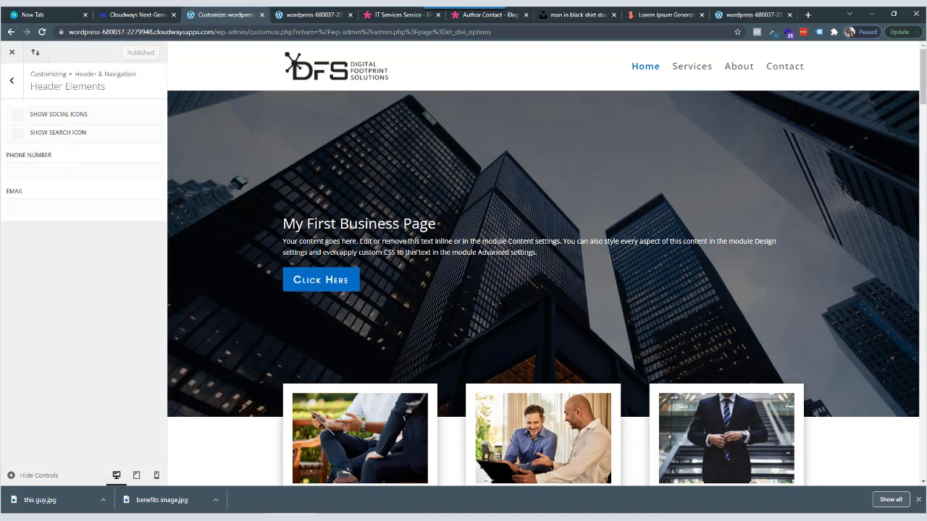
Set the primary menu bar's font to Poppins and publish the change.
left_click(14, 81)
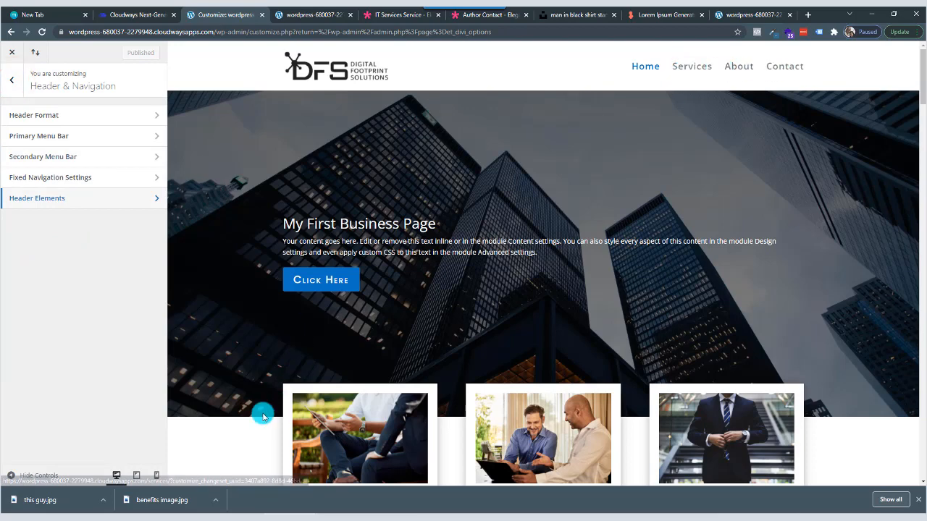
scroll(289, 398, "down", 3)
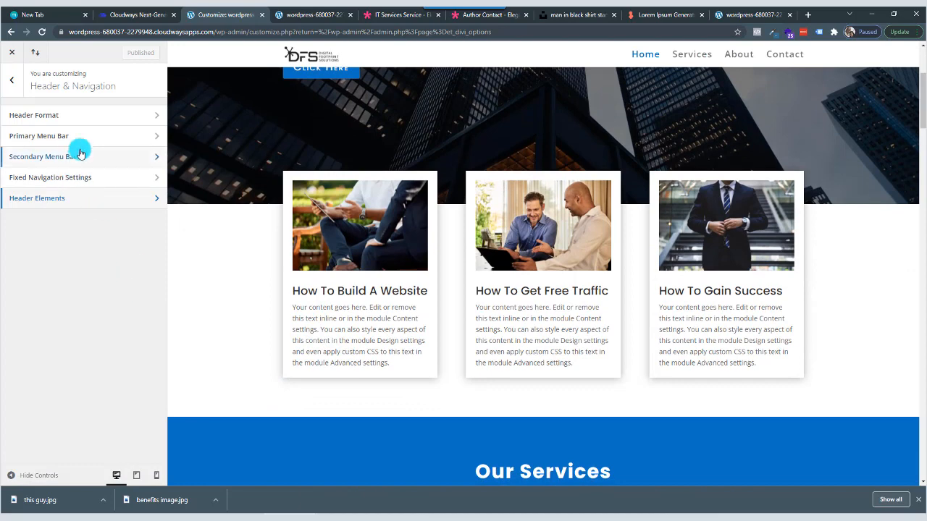
left_click(134, 137)
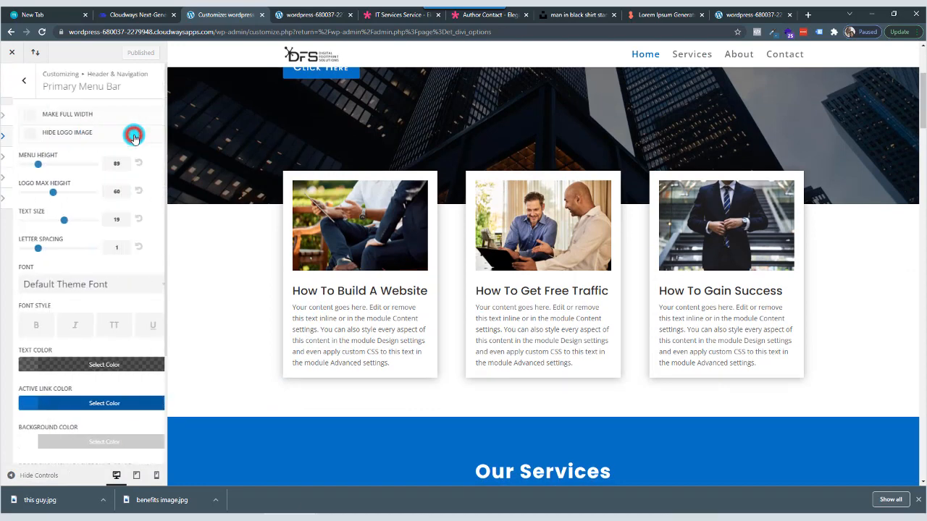
scroll(86, 312, "down", 1)
scroll(85, 313, "down", 2)
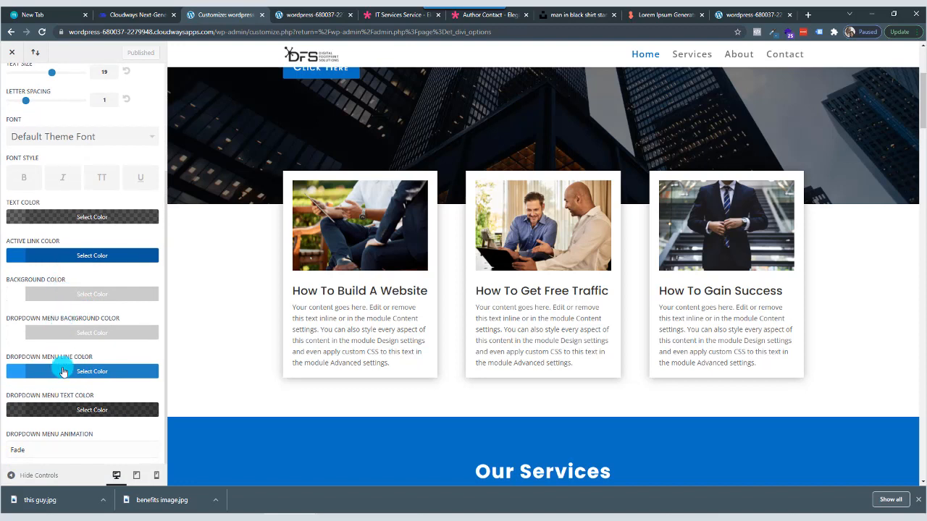
left_click(105, 136)
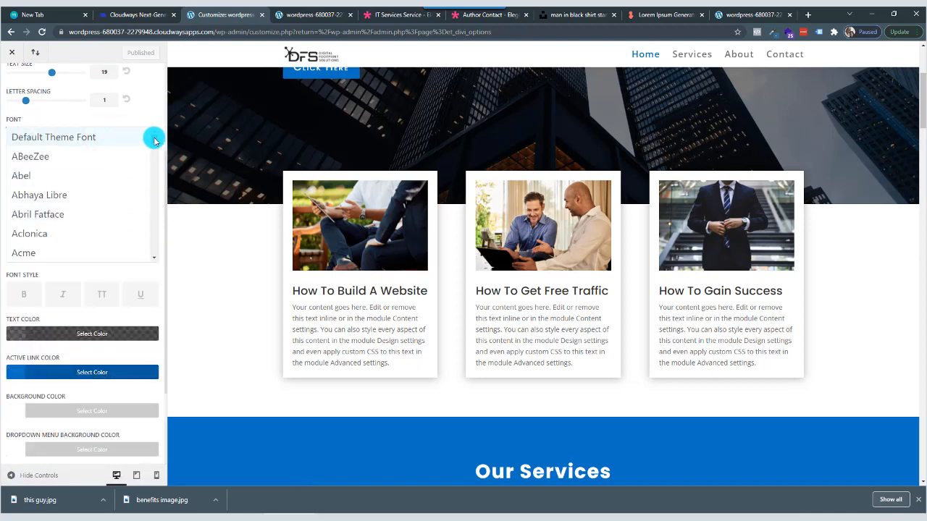
left_click_drag(150, 137, 149, 219)
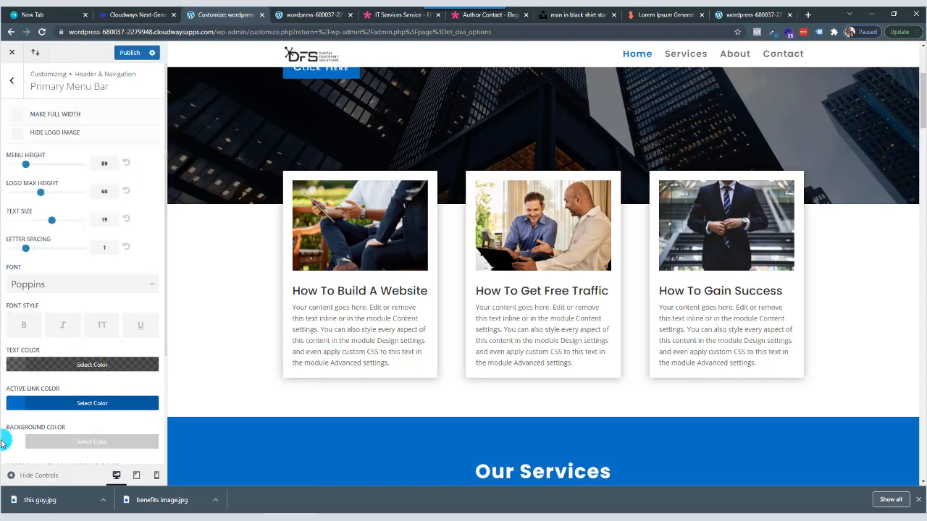
left_click(128, 54)
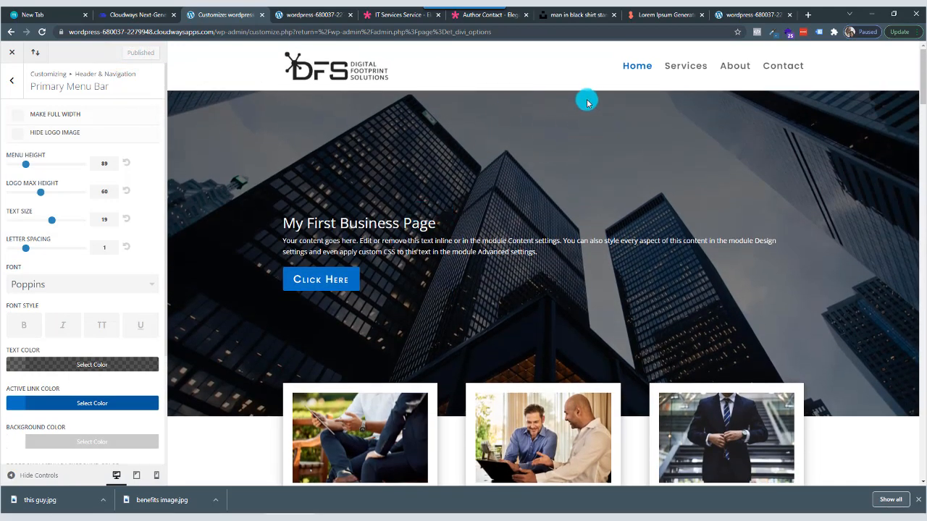
Close the theme customizer and review the header menu and sections on the live home page.
left_click(13, 85)
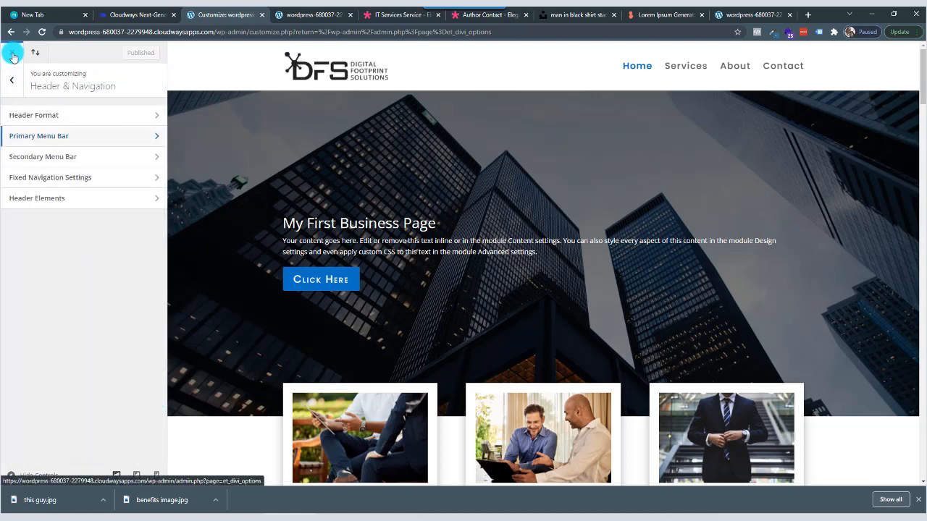
left_click(13, 56)
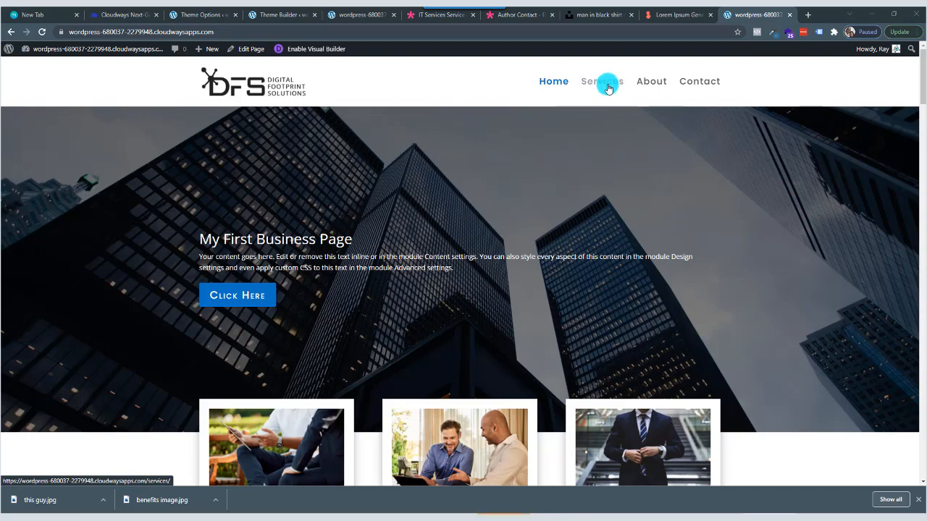
scroll(585, 189, "down", 8)
scroll(515, 228, "up", 1)
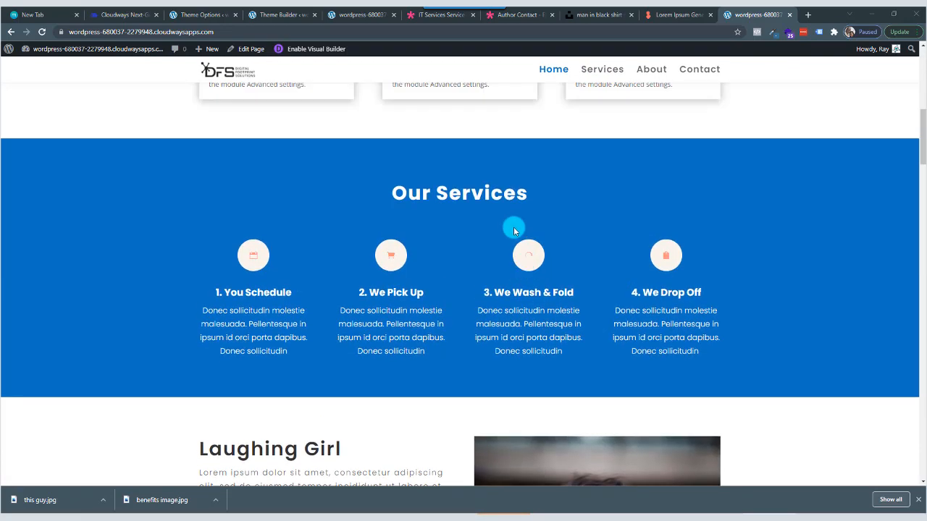
scroll(501, 228, "down", 1)
scroll(500, 229, "up", 1)
Return to the WordPress dashboard and open the Menus editor under Appearance.
left_click(356, 16)
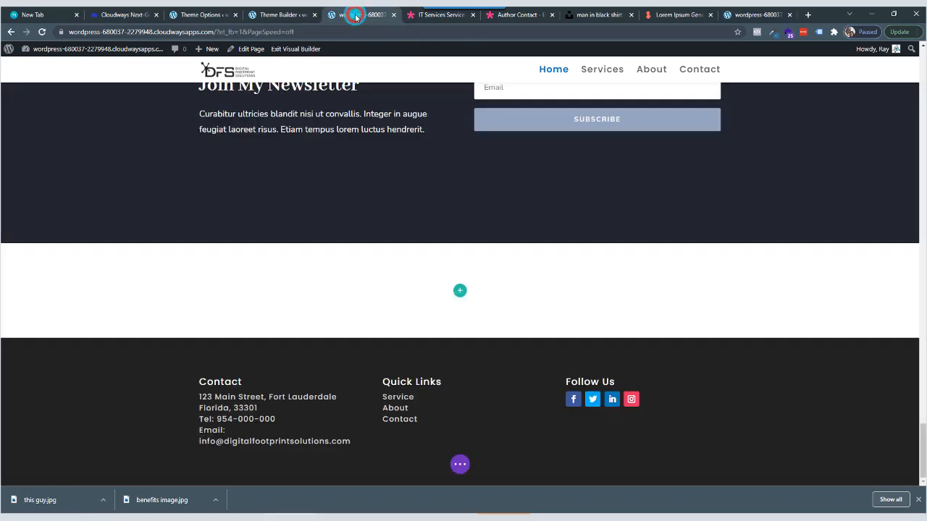
left_click(282, 15)
left_click(209, 16)
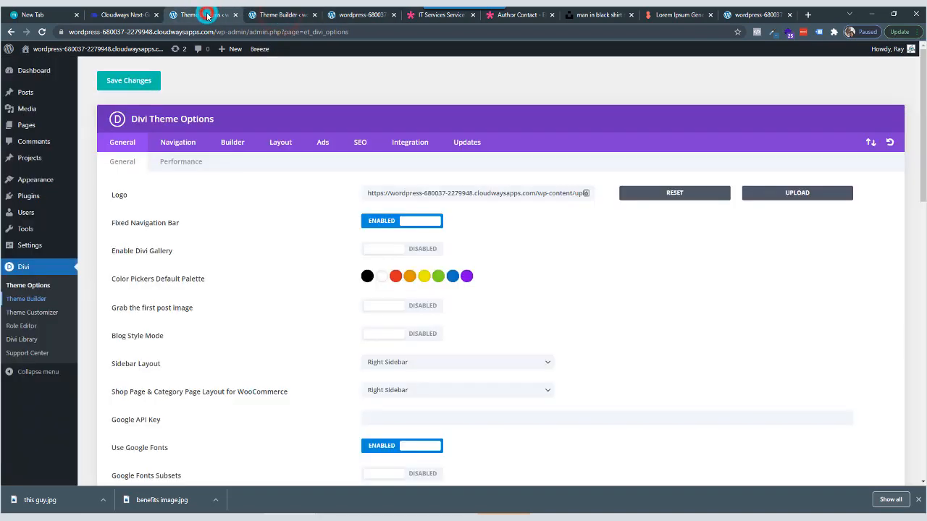
mouse_move(26, 215)
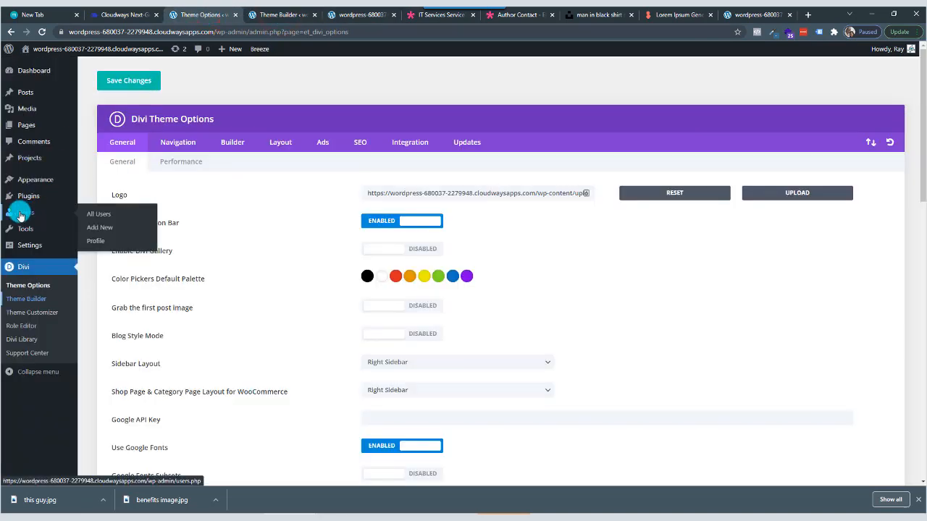
mouse_move(32, 187)
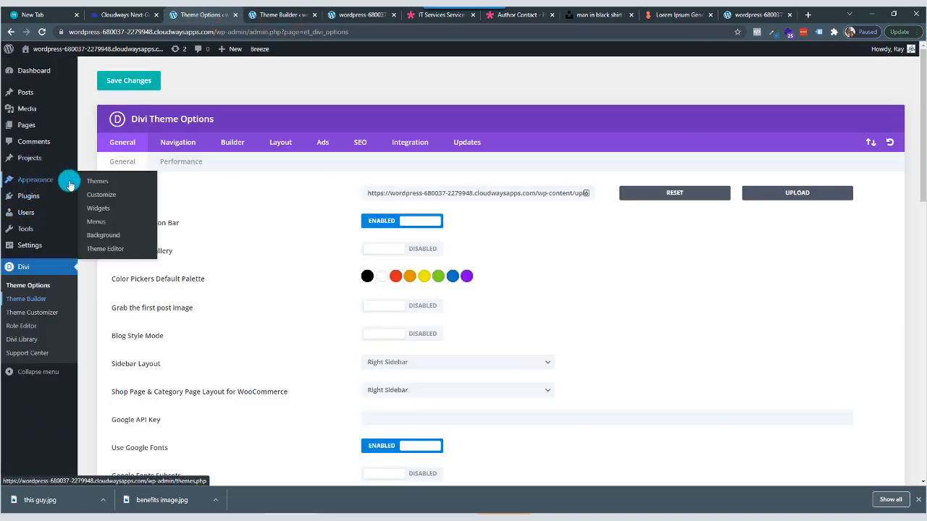
left_click(98, 222)
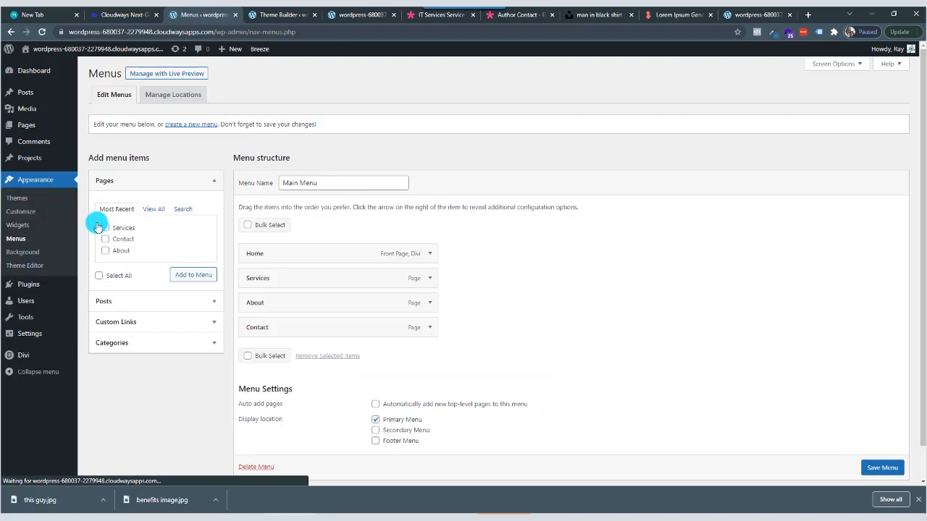
Add a custom link with URL #service and link text Services to the Main Menu.
left_click(176, 325)
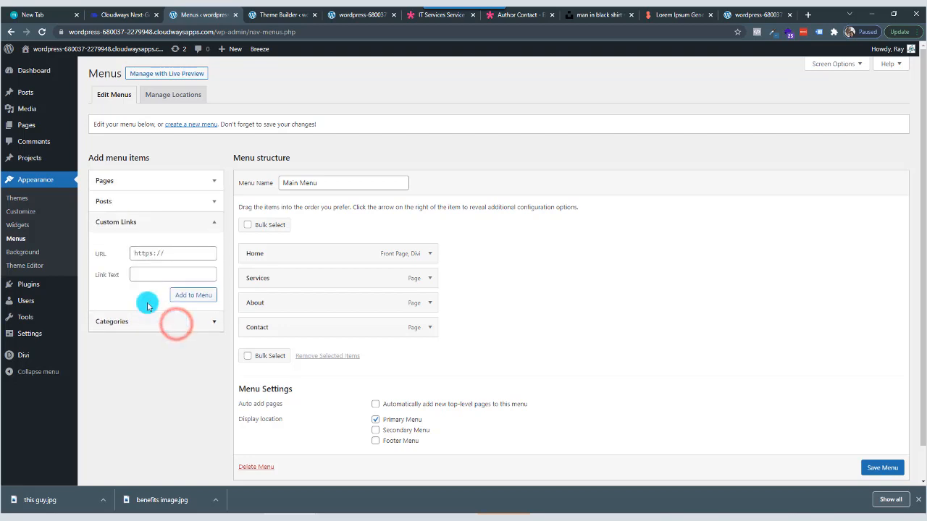
left_click(159, 253)
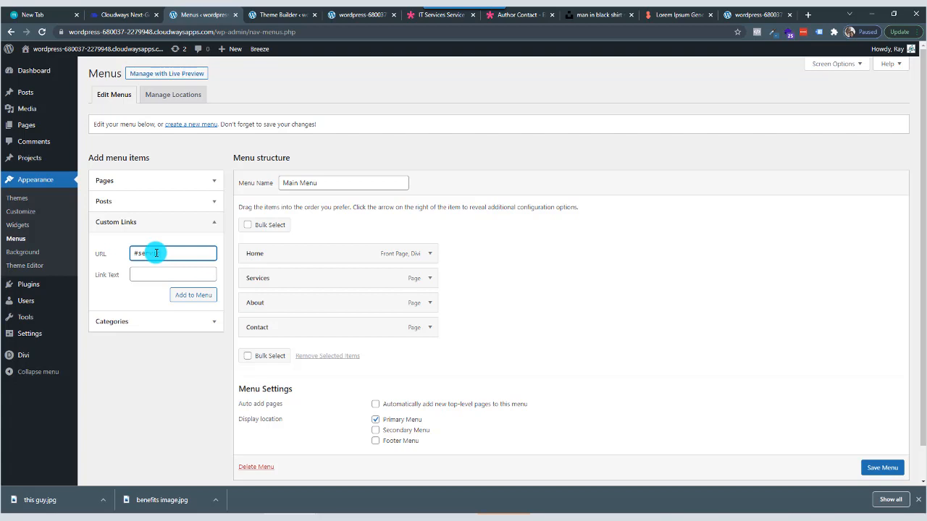
type("#service")
left_click(150, 273)
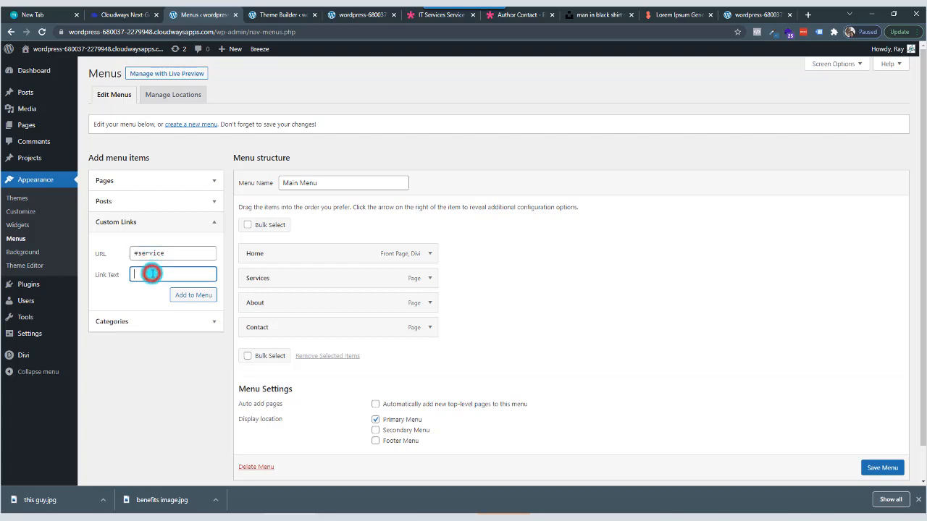
type("Services")
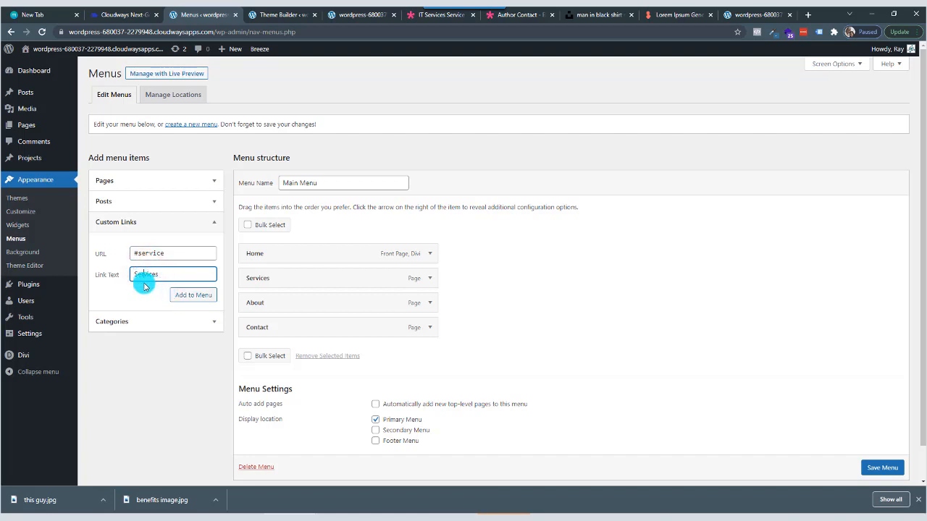
left_click(204, 298)
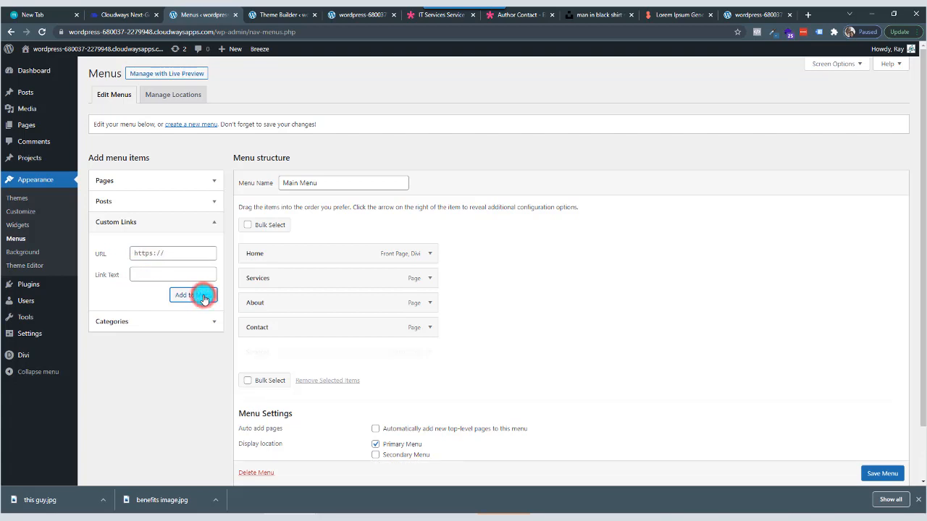
Add a custom link with URL #about and link text About to the Main Menu.
left_click(139, 254)
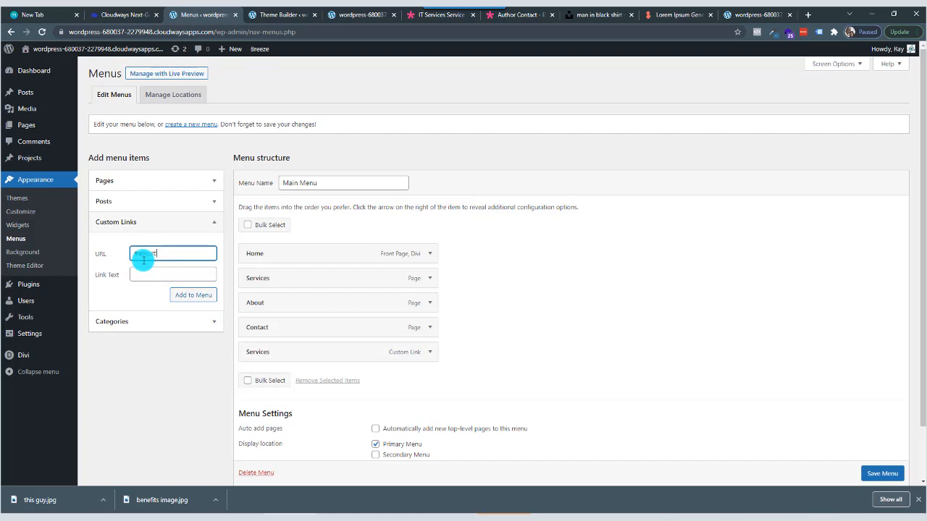
left_click(149, 272)
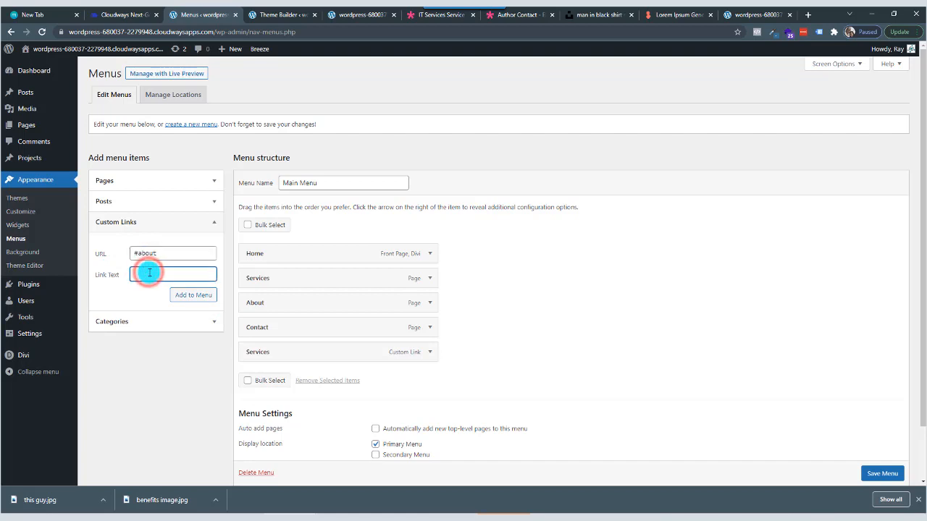
type("About")
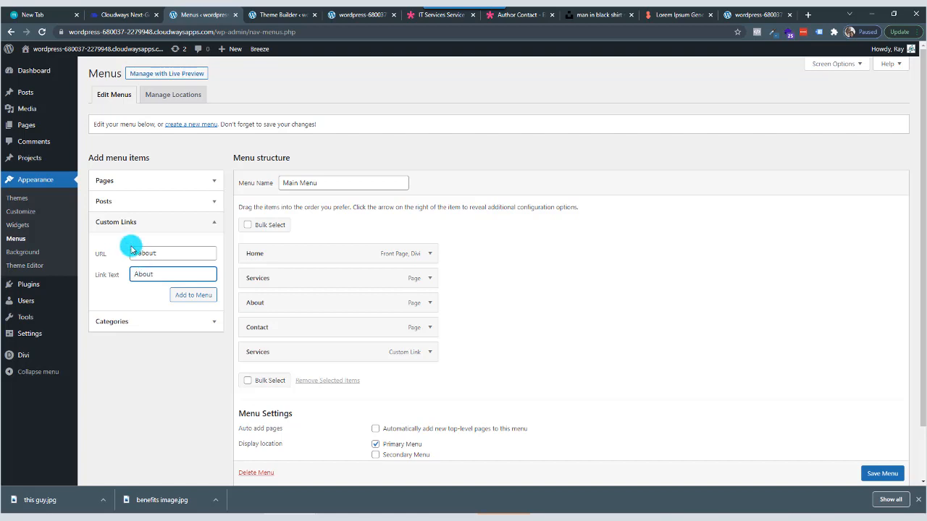
left_click_drag(158, 275, 129, 280)
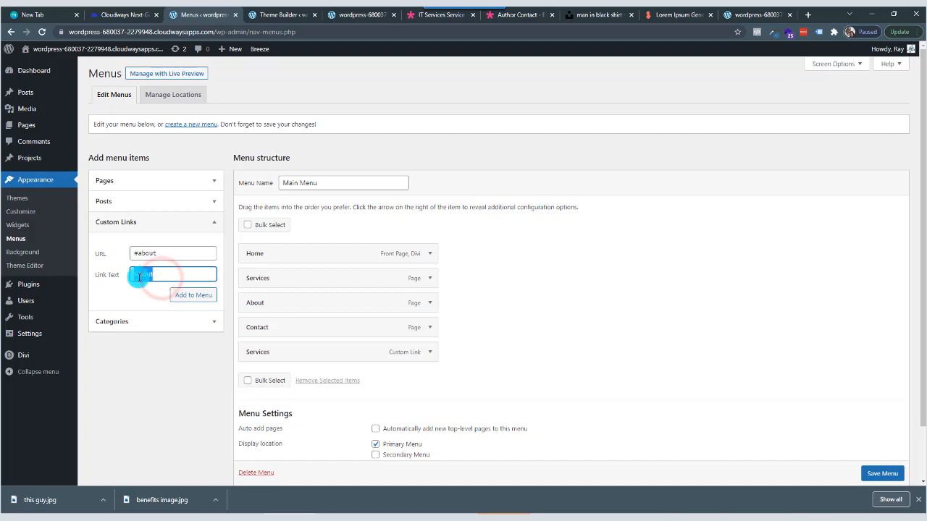
left_click(192, 295)
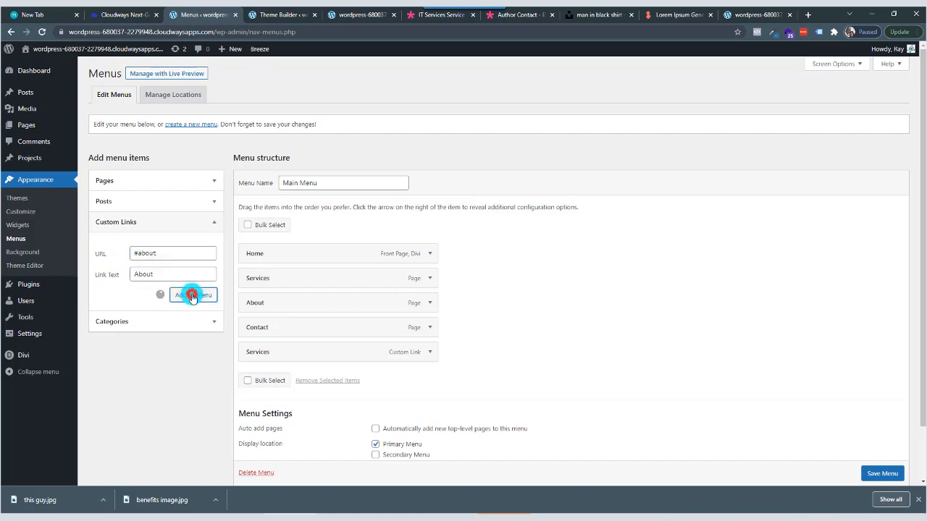
Add a custom link with URL #contact and link text Contact to the Main Menu.
left_click(152, 252)
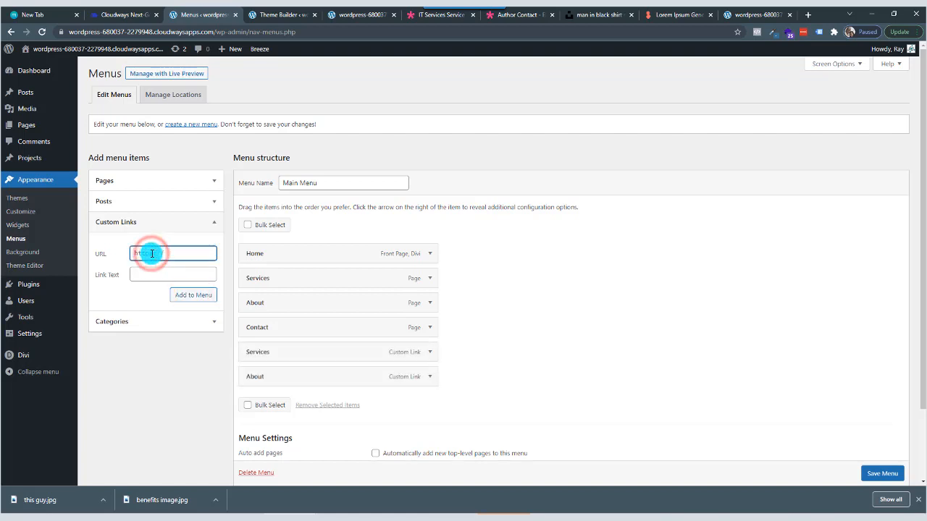
type("#contact")
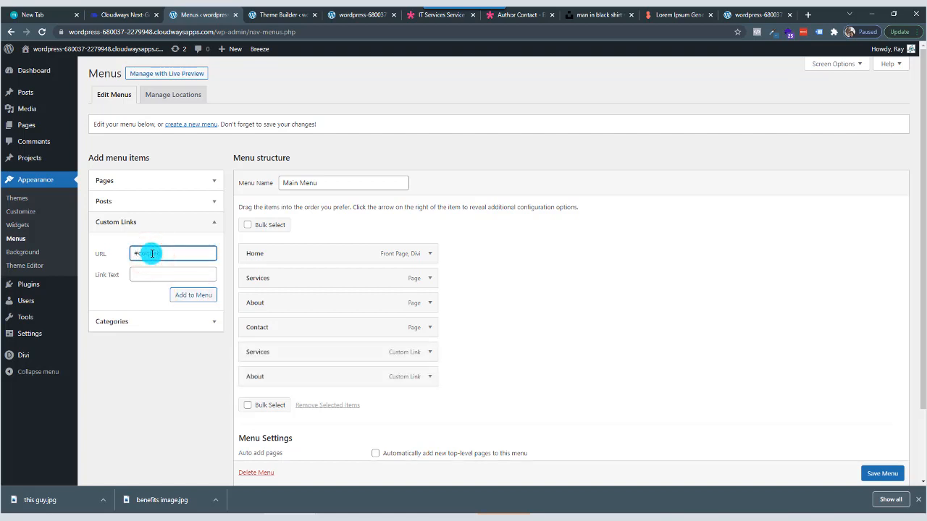
left_click(168, 274)
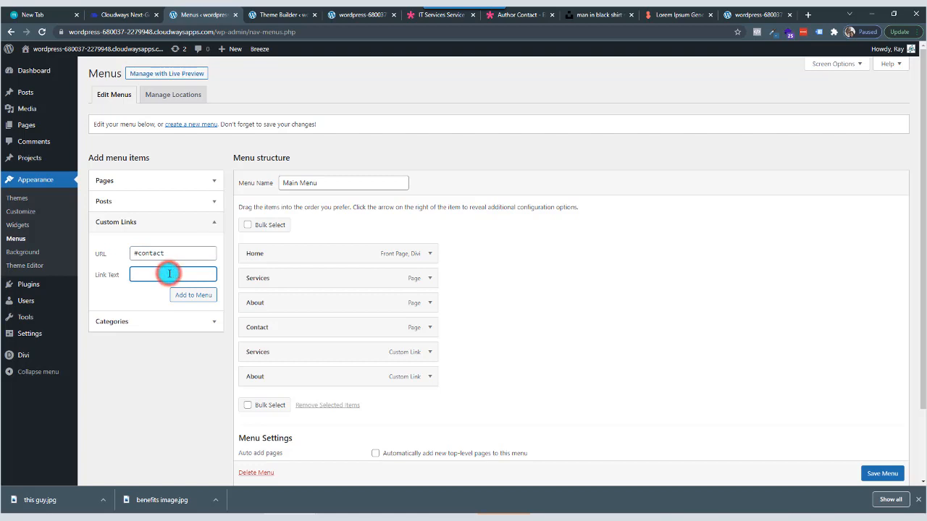
type("Contact")
left_click(186, 294)
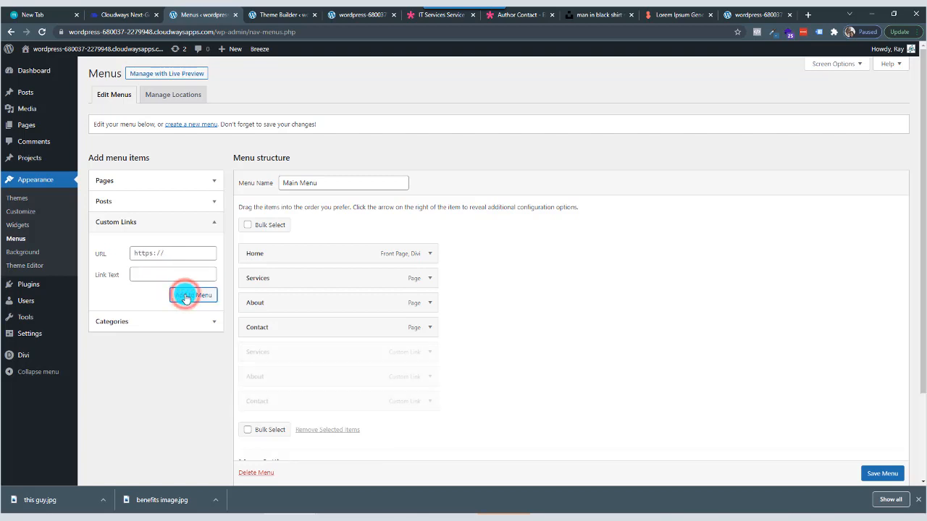
Add a custom link with URL #home and link text Home to the Main Menu.
left_click(353, 14)
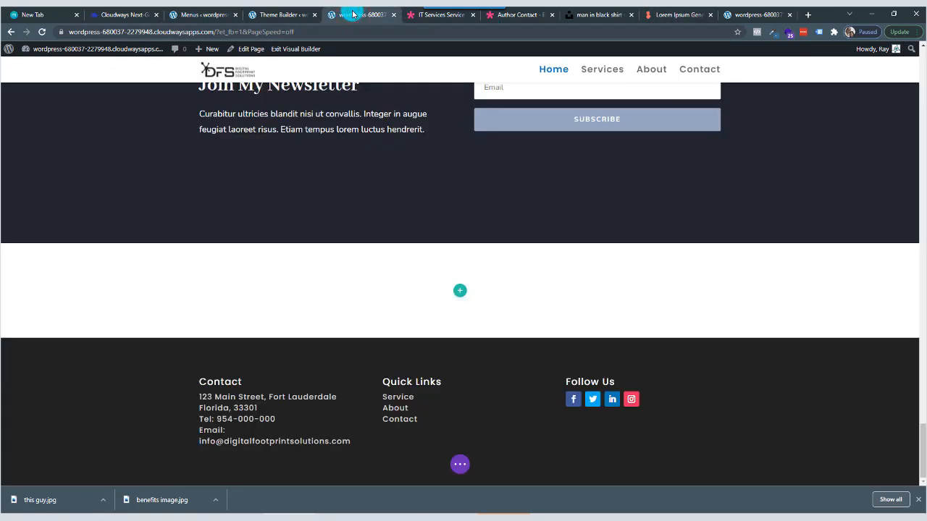
left_click(757, 15)
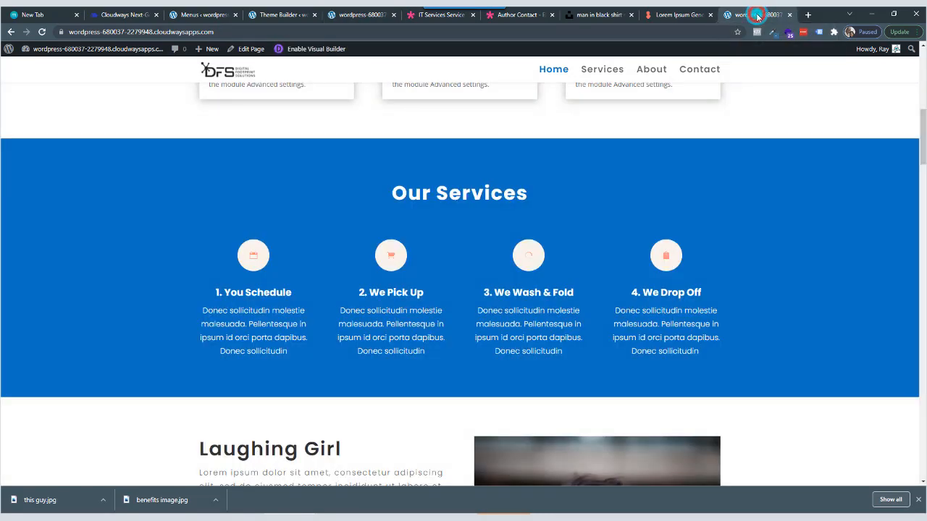
left_click(208, 14)
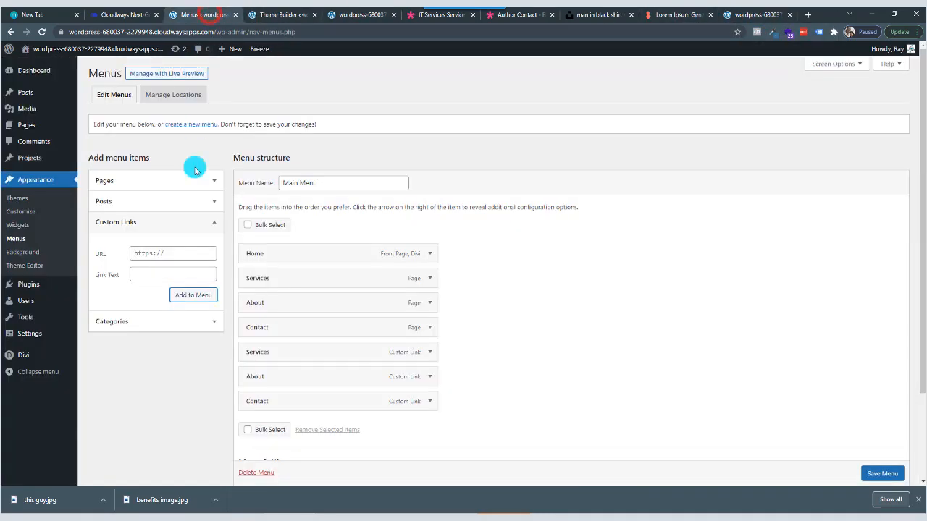
left_click(157, 249)
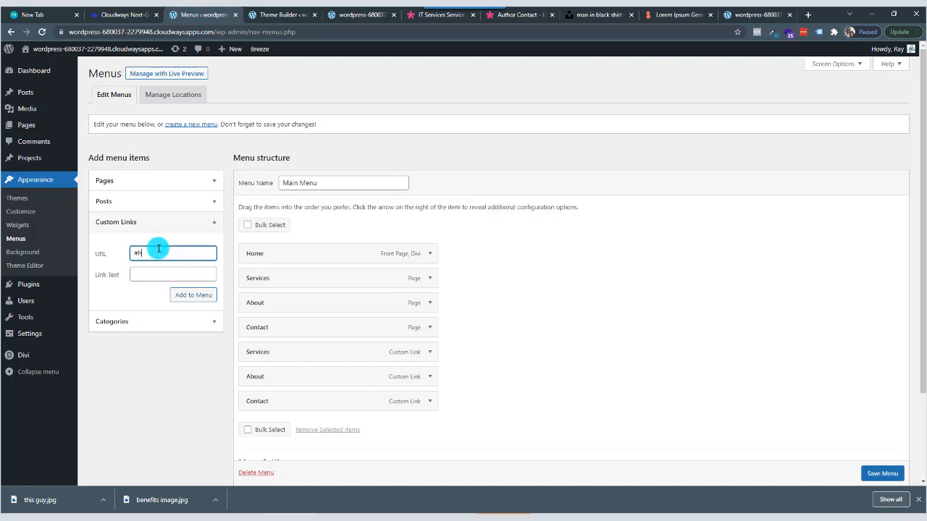
key("Tab")
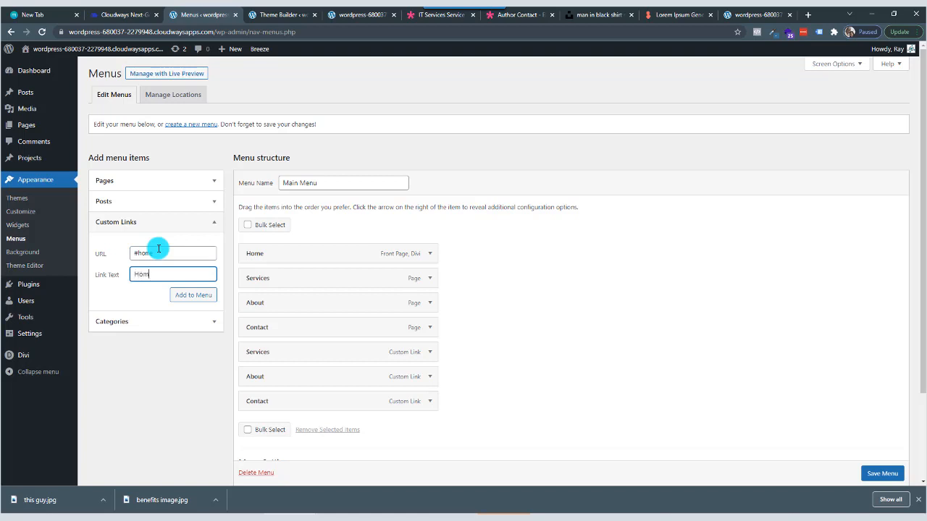
left_click(191, 295)
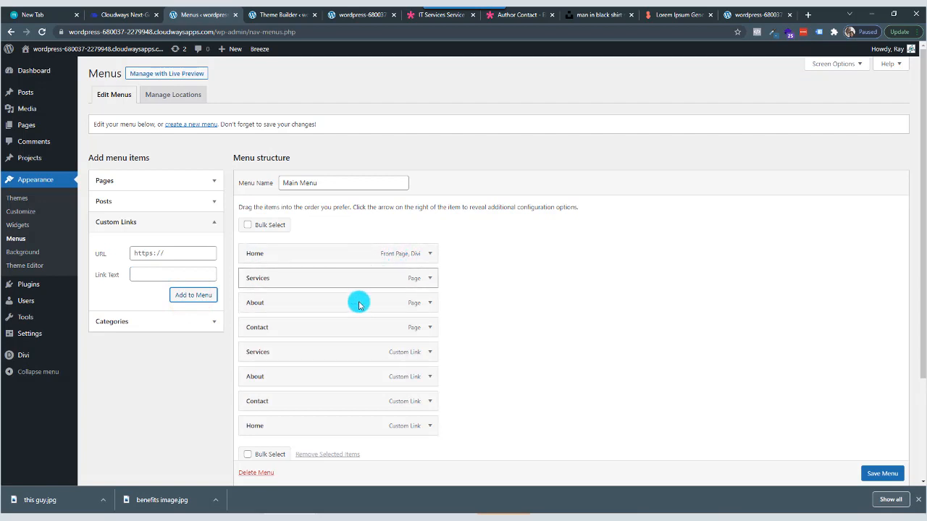
Remove the original Home, Services, About and Contact page items from the Main Menu, keeping the custom links.
left_click(429, 254)
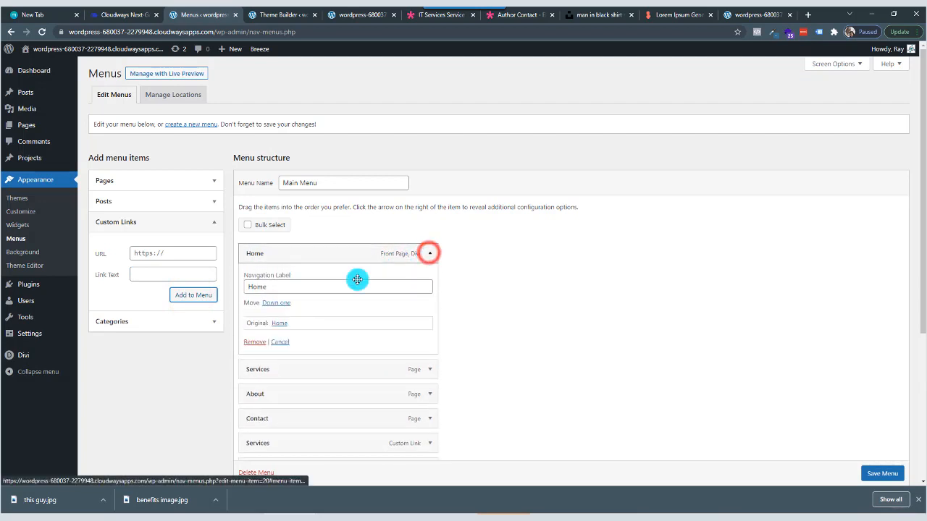
left_click(253, 343)
left_click(429, 254)
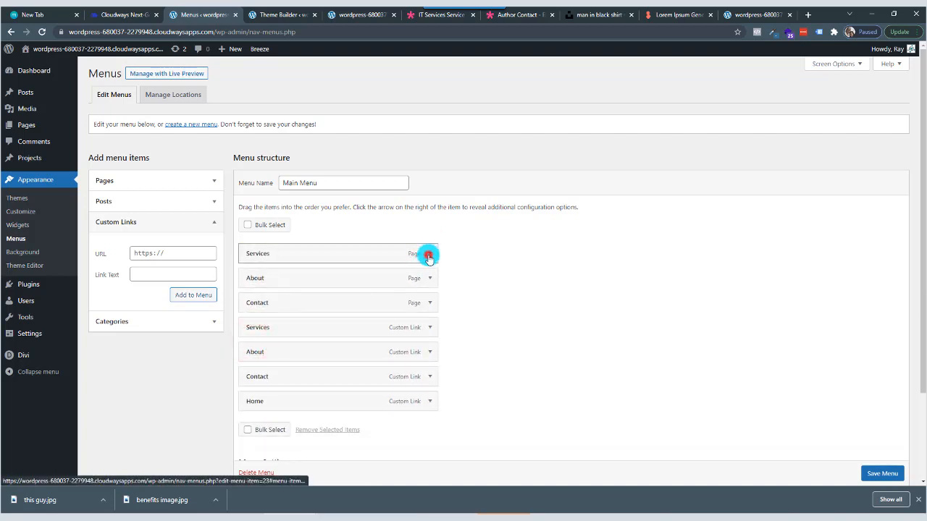
left_click(253, 342)
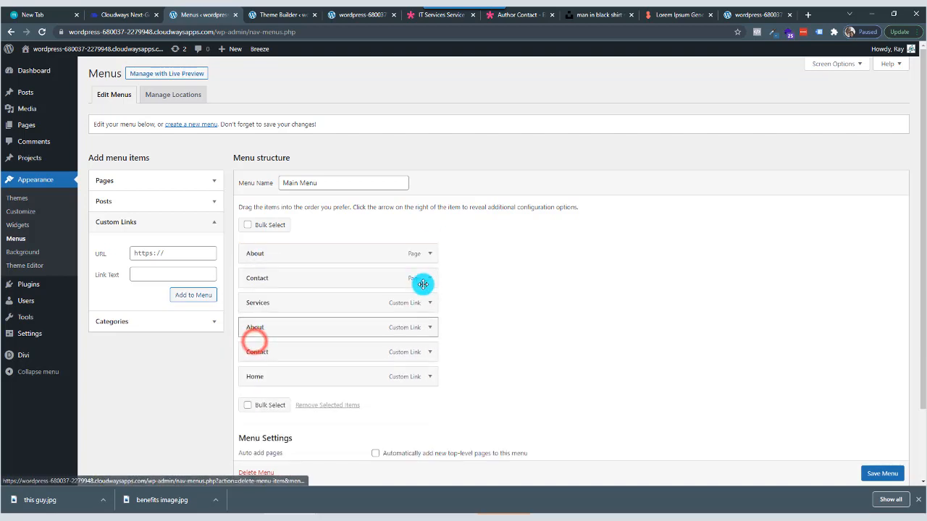
left_click(430, 254)
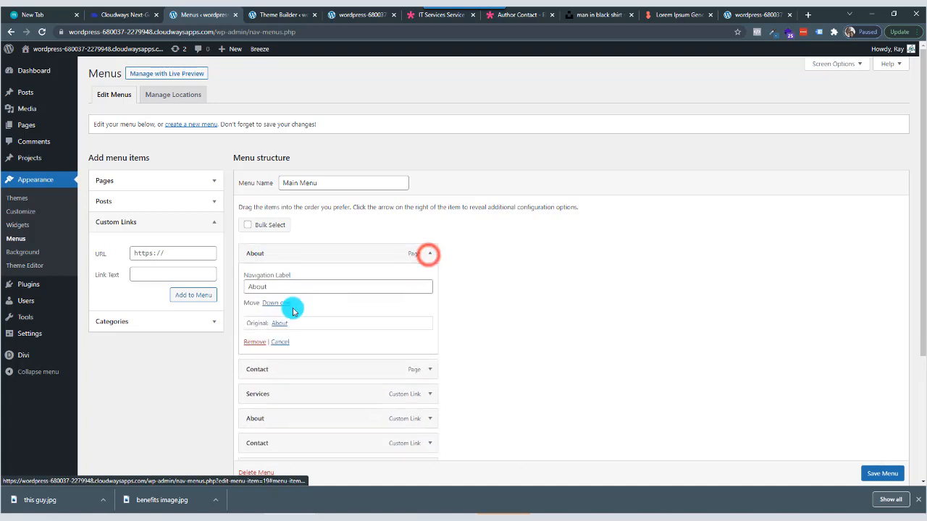
left_click(253, 342)
left_click(430, 255)
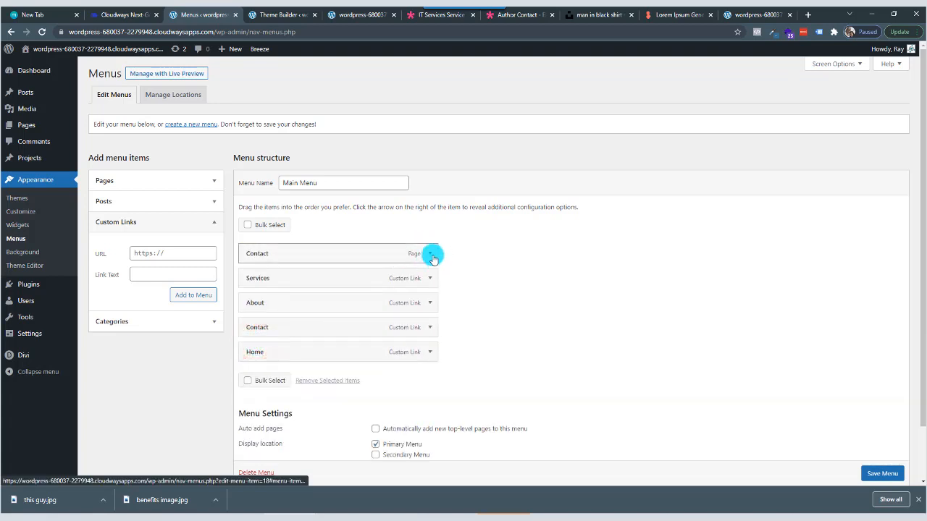
left_click(253, 342)
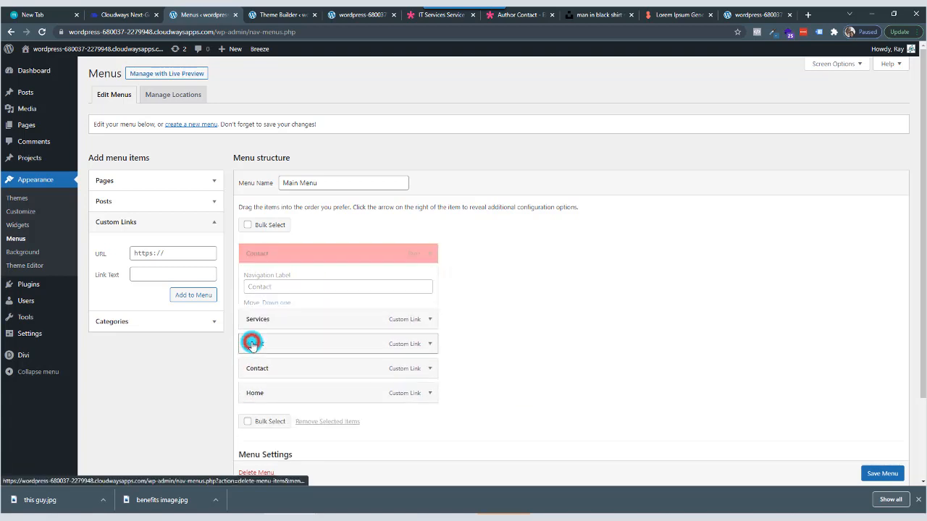
Move the Home custom link above Services as the first menu item and save the Main Menu.
left_click_drag(287, 331, 288, 270)
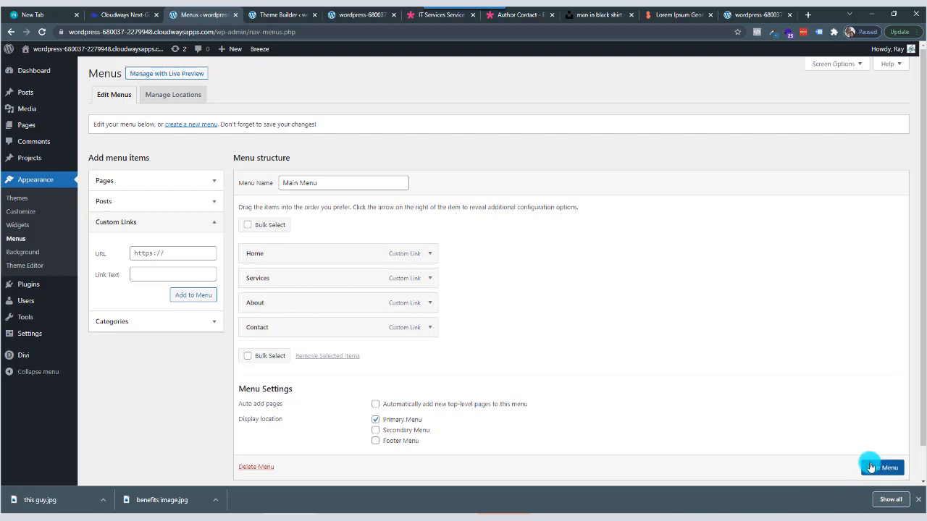
scroll(877, 469, "down", 1)
left_click(879, 443)
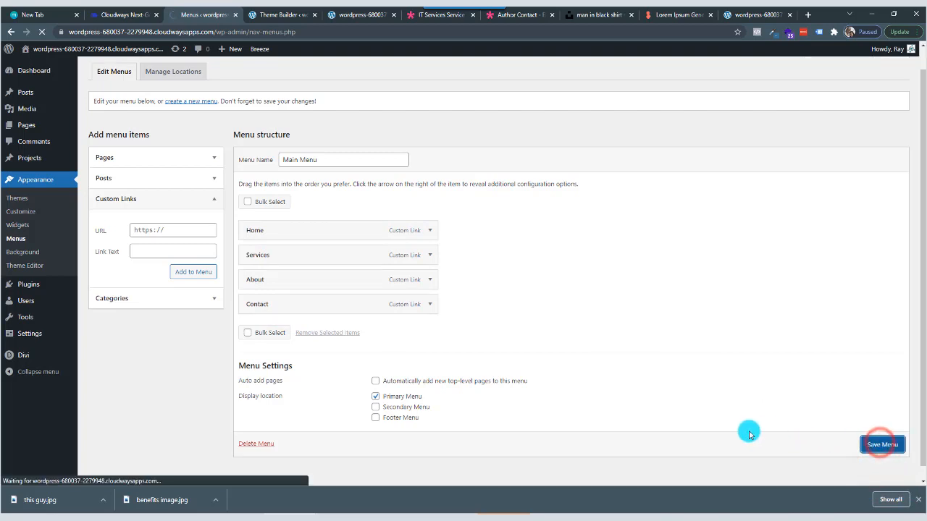
left_click(875, 445)
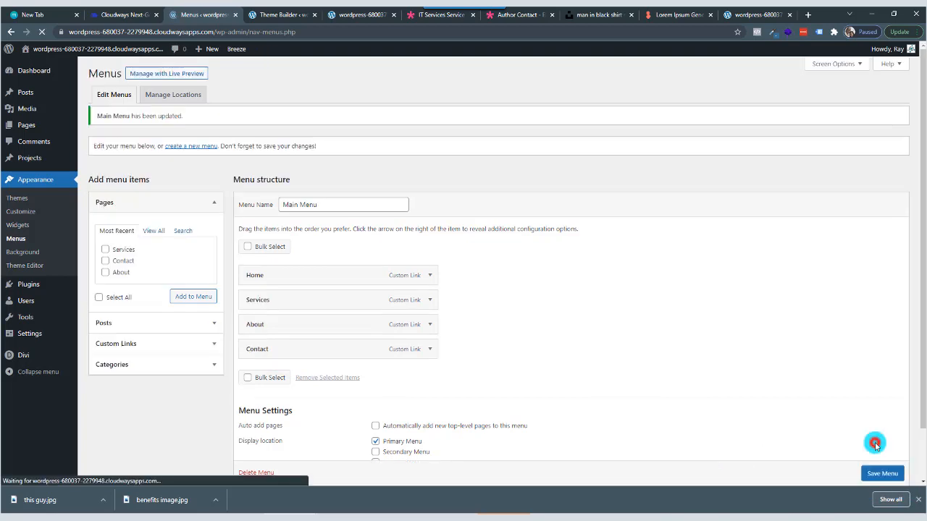
left_click(880, 474)
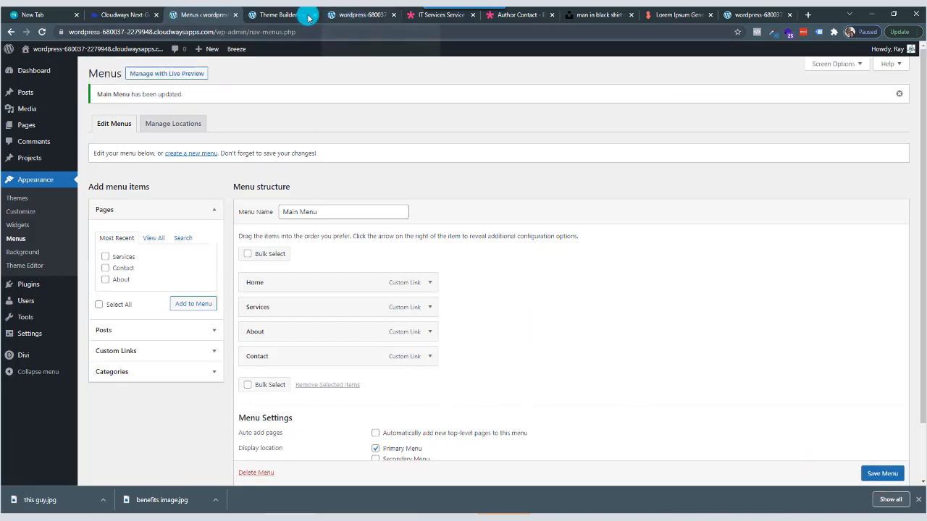
In the visual builder page, enter a CSS ID for the blue Our Services section in its advanced settings.
left_click(353, 19)
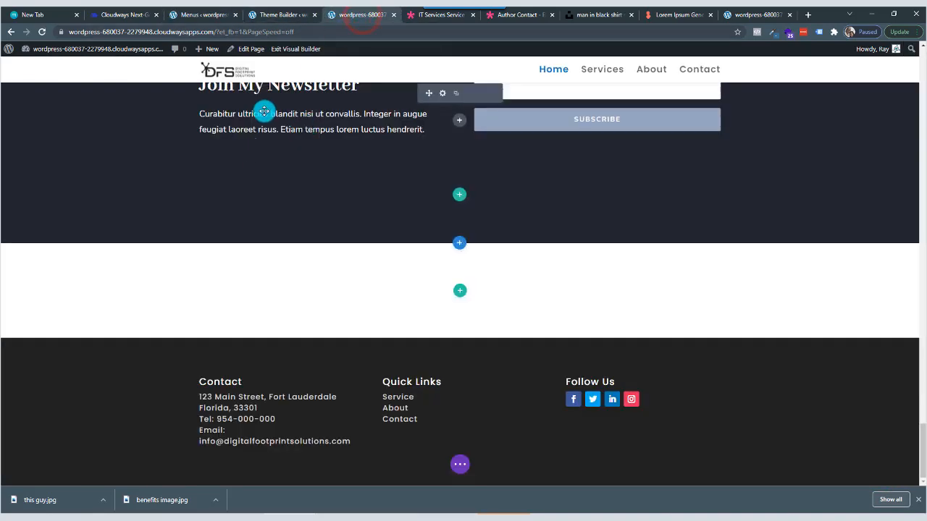
scroll(331, 211, "up", 8)
scroll(330, 210, "up", 20)
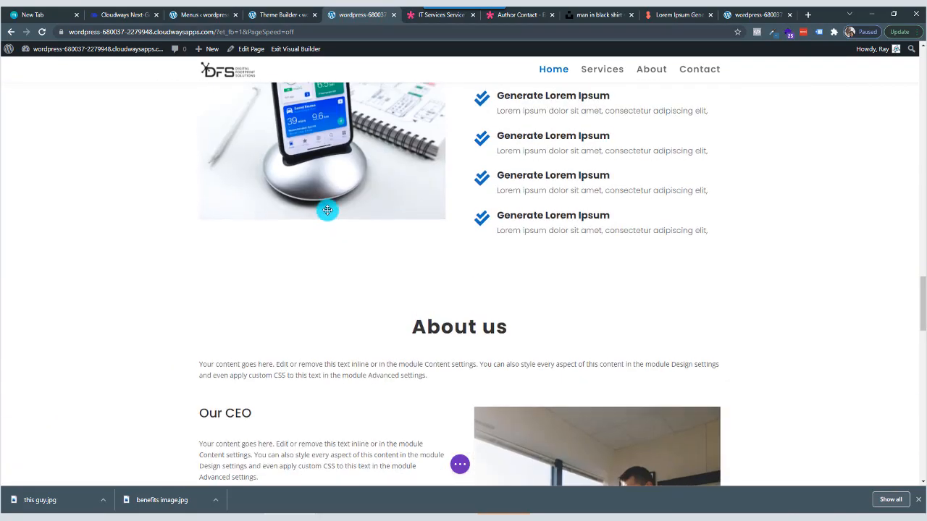
scroll(318, 202, "down", 7)
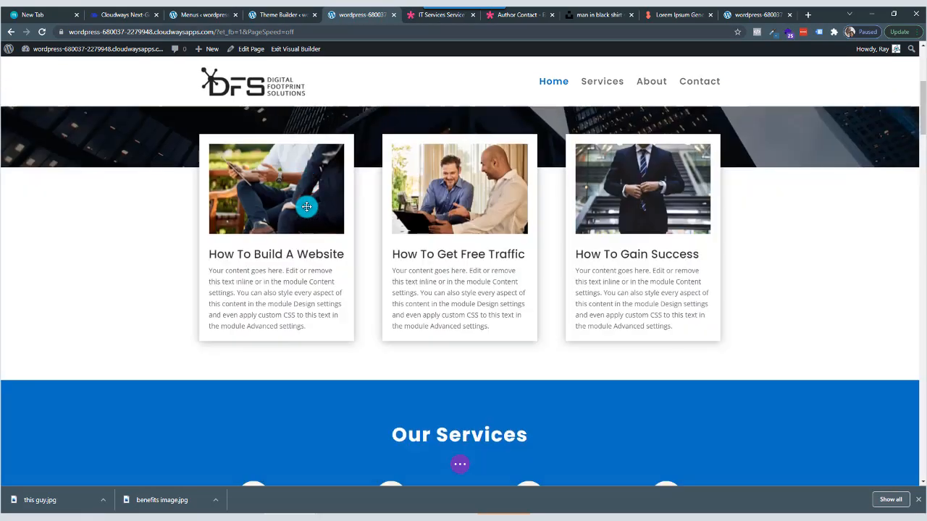
scroll(186, 205, "up", 2)
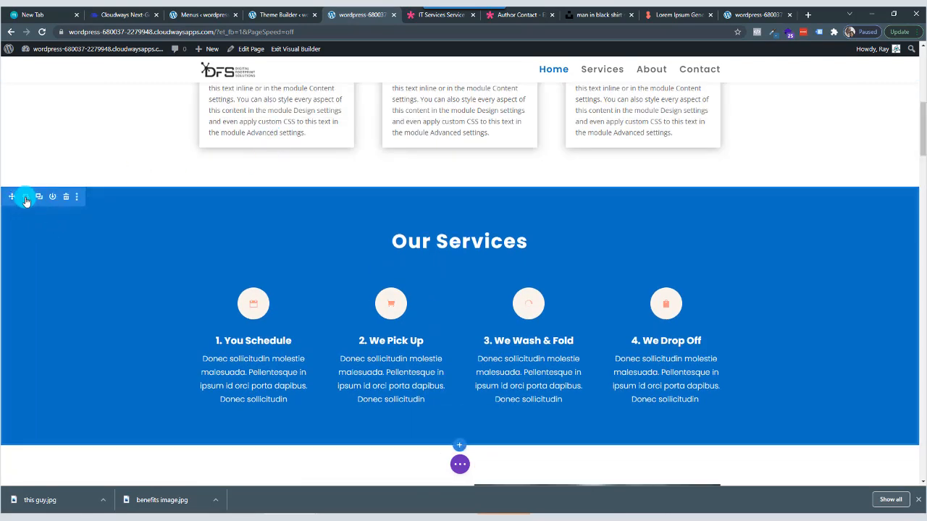
left_click(26, 199)
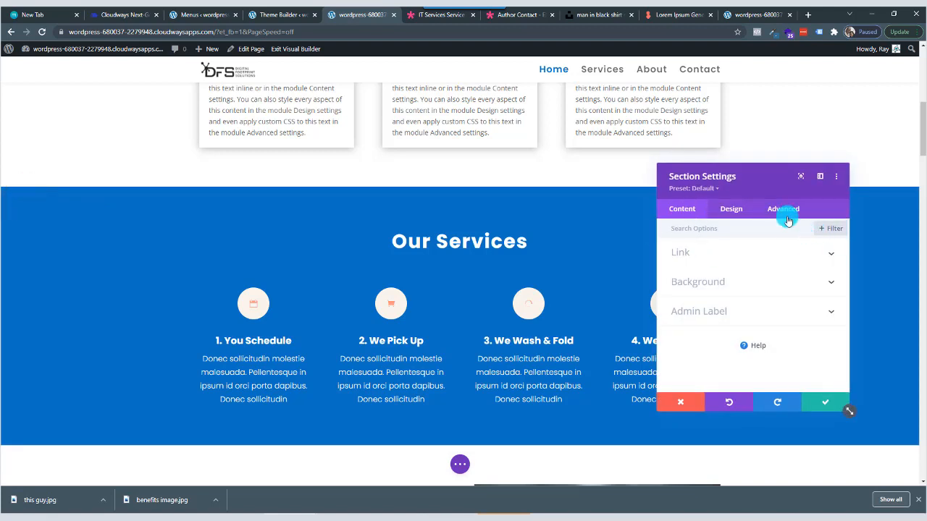
left_click(786, 211)
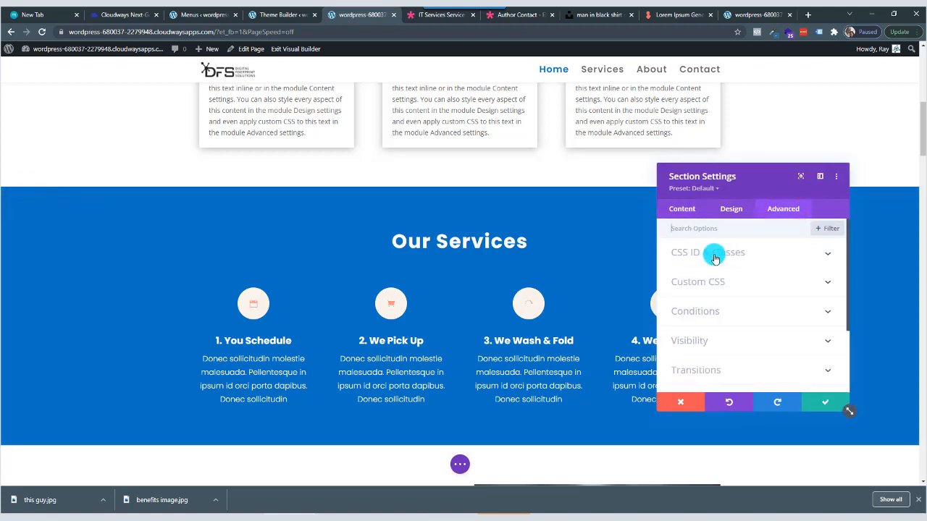
left_click(728, 258)
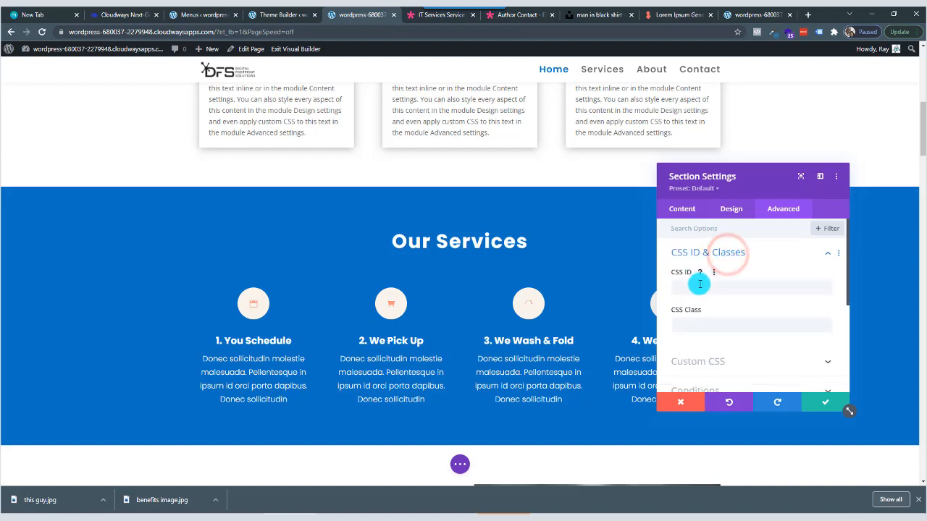
left_click(699, 286)
type("service")
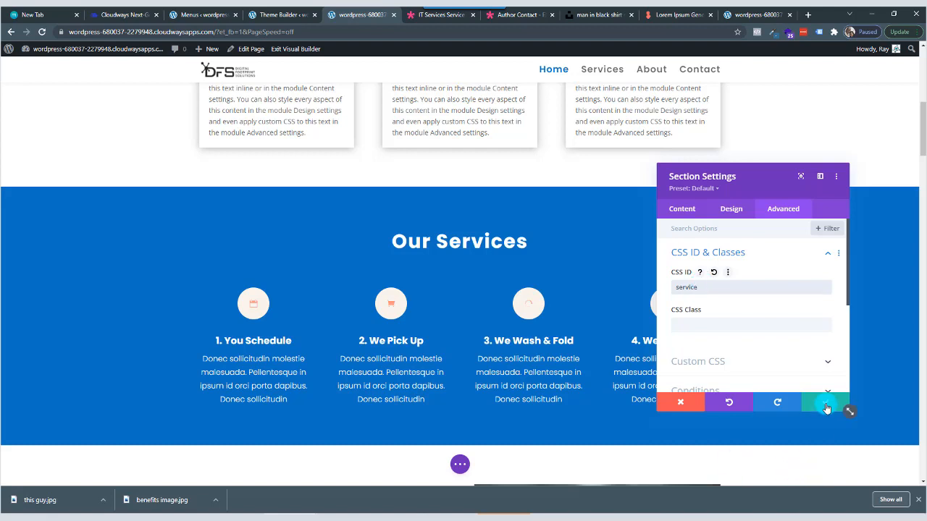
Save the page with the Our Services section's CSS ID service and test the Services menu link on the reloaded live page.
left_click(824, 403)
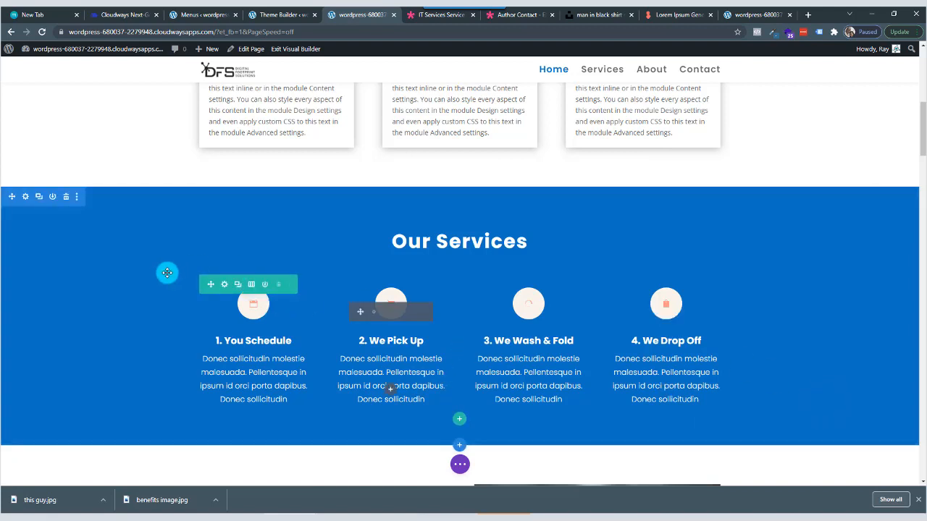
key("ctrl+s")
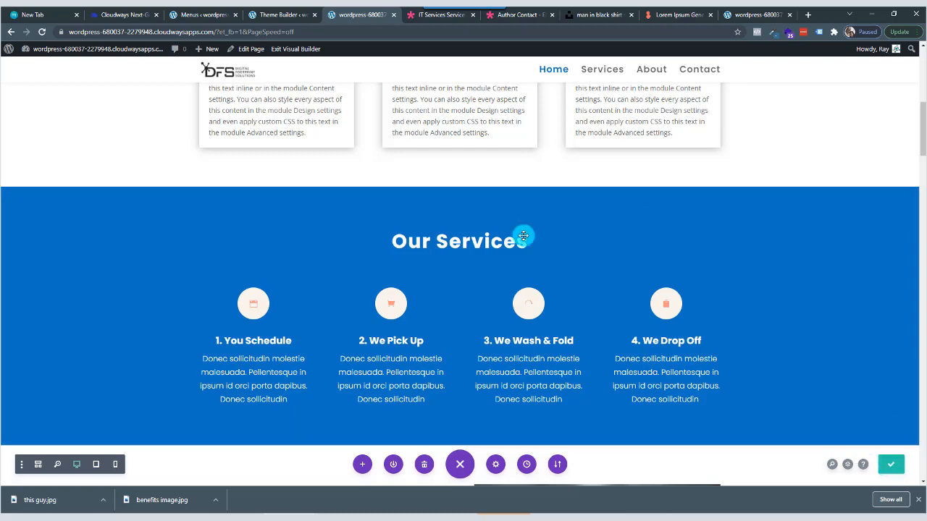
left_click(757, 15)
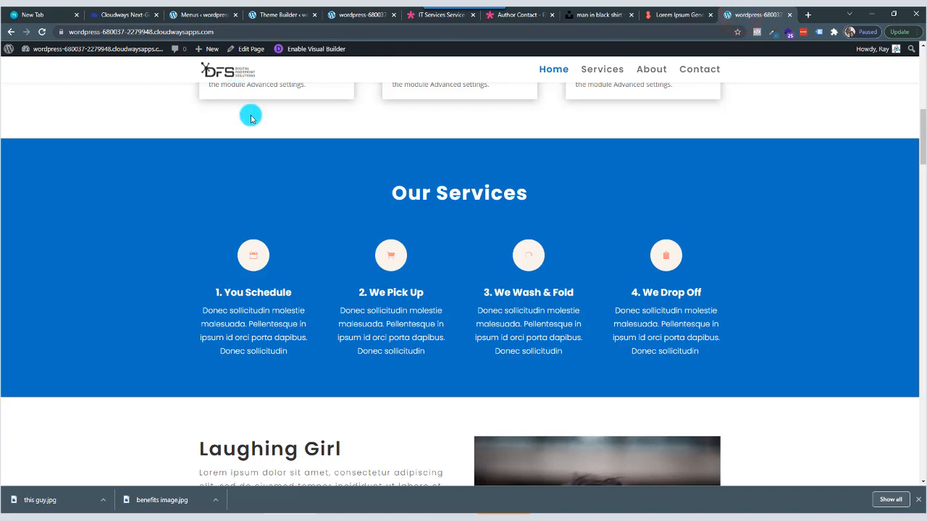
left_click(42, 34)
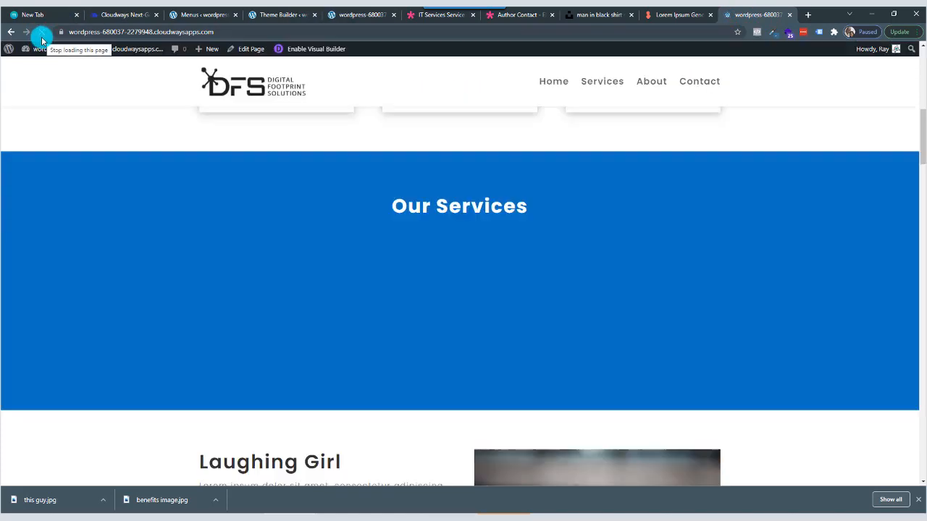
scroll(539, 207, "up", 4)
scroll(540, 208, "up", 3)
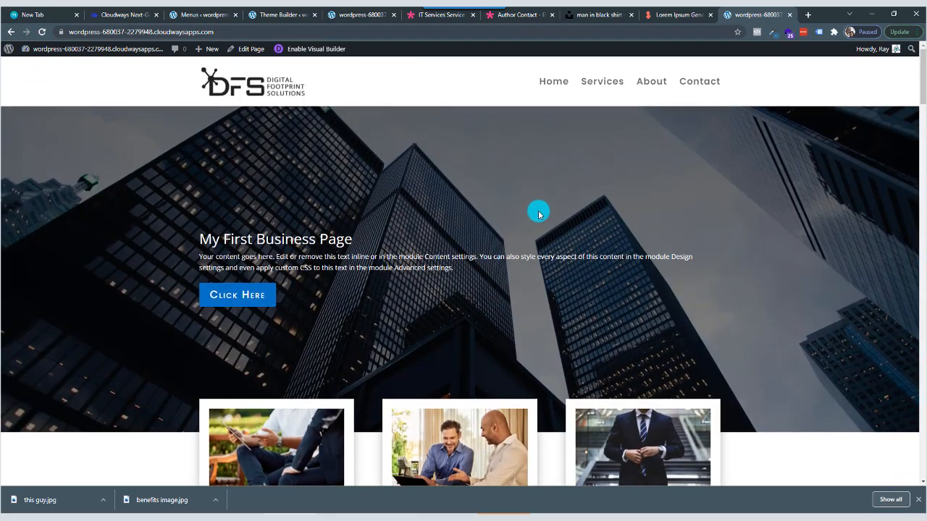
left_click(606, 82)
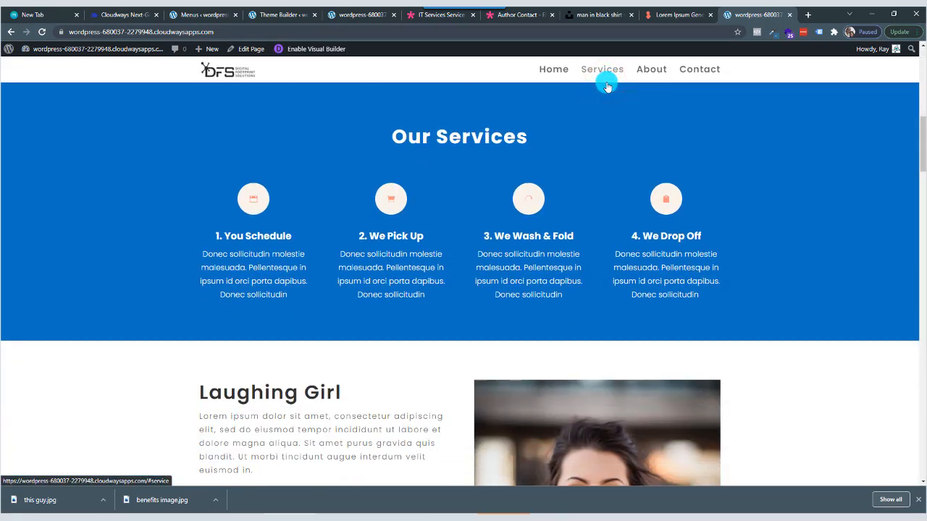
Back in the visual builder page, give the About us section the CSS ID about.
left_click(358, 15)
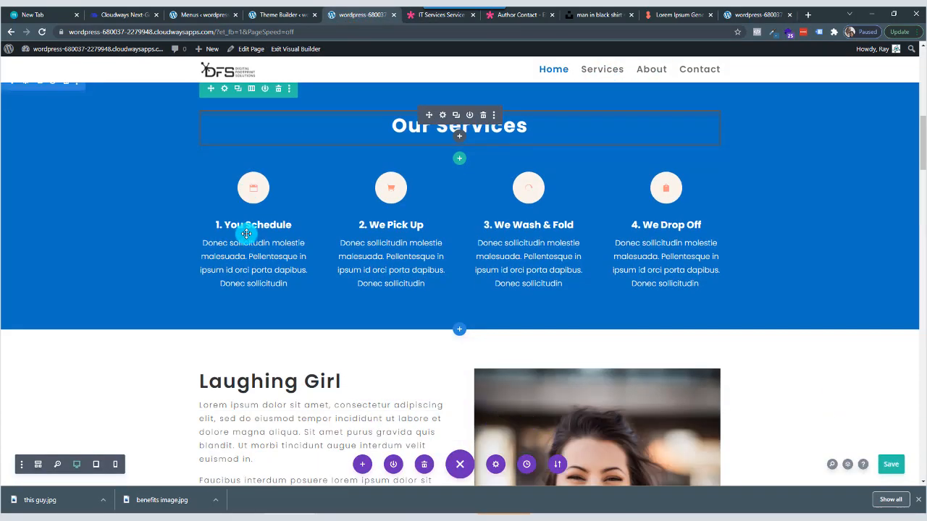
scroll(246, 233, "down", 10)
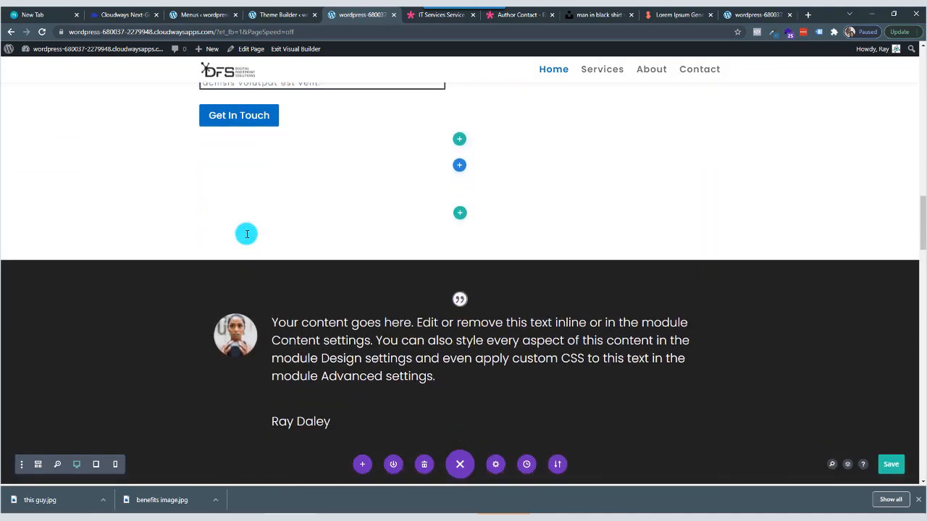
scroll(247, 234, "down", 10)
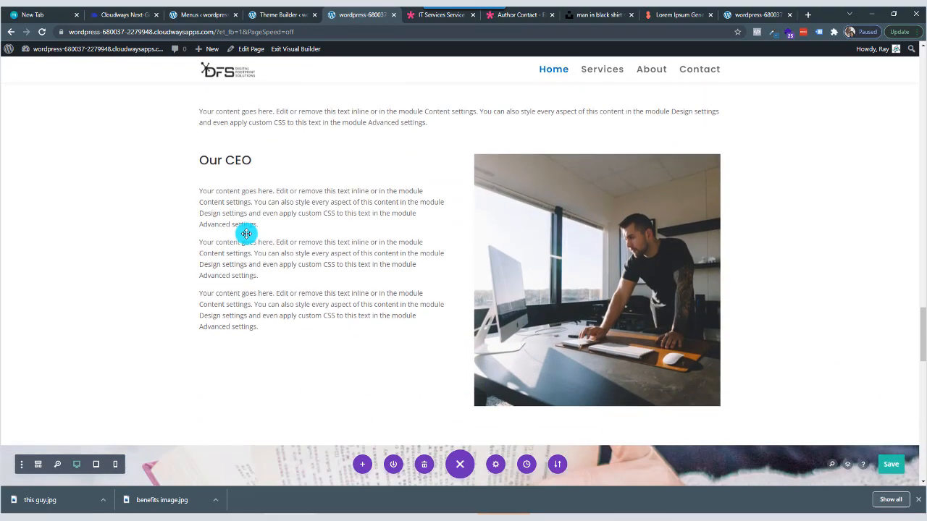
scroll(246, 234, "up", 2)
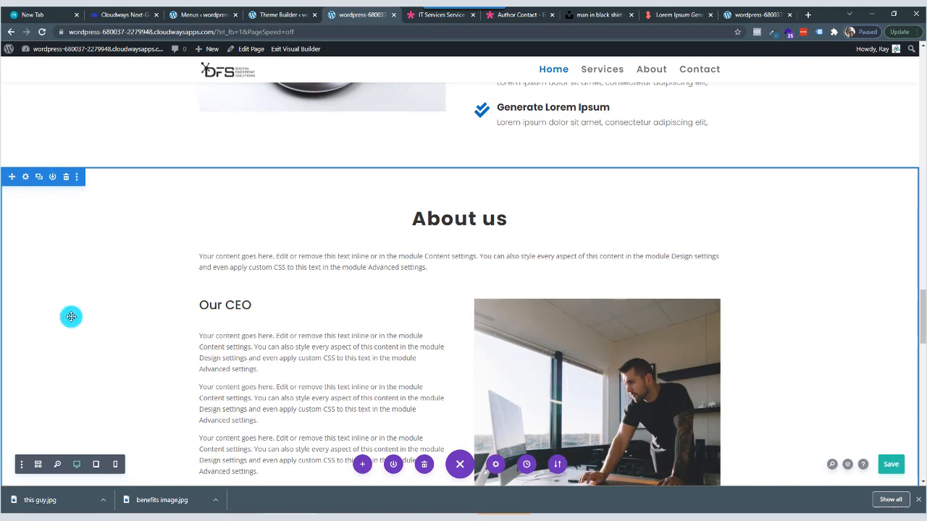
left_click(25, 178)
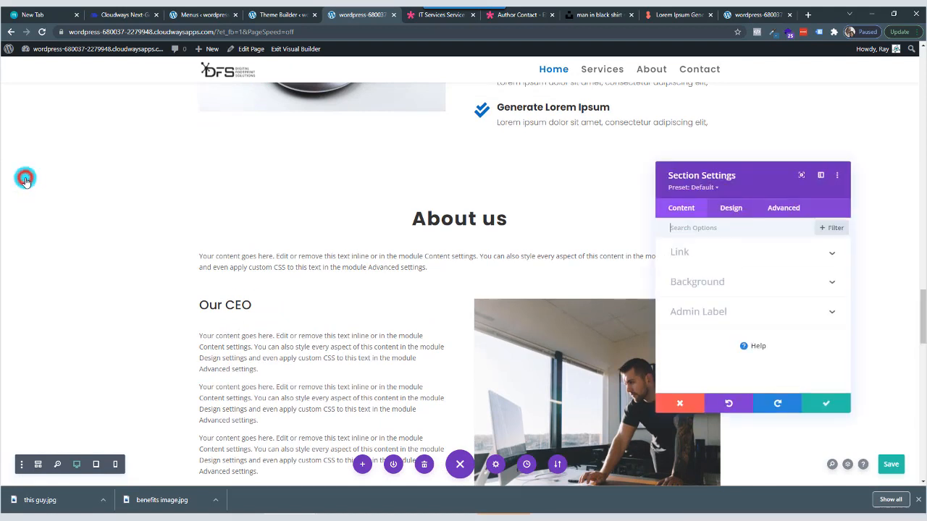
left_click(787, 209)
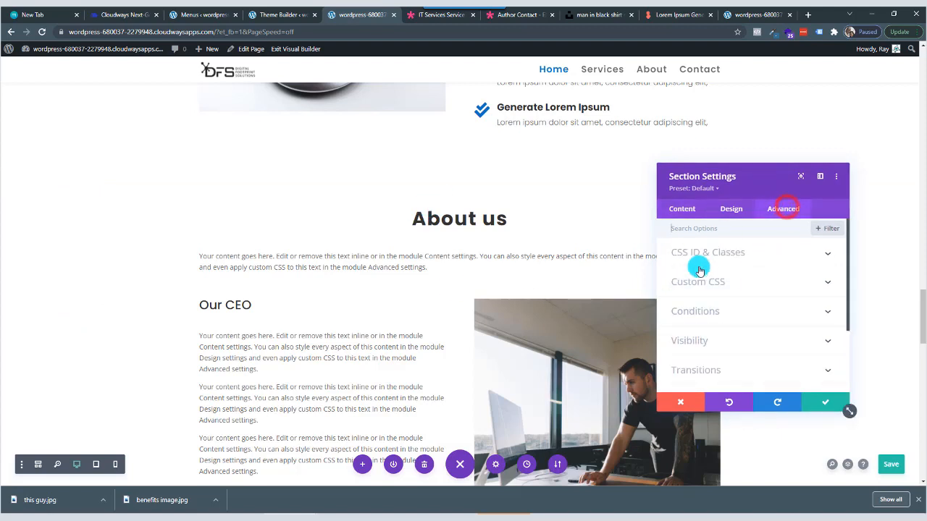
left_click(730, 255)
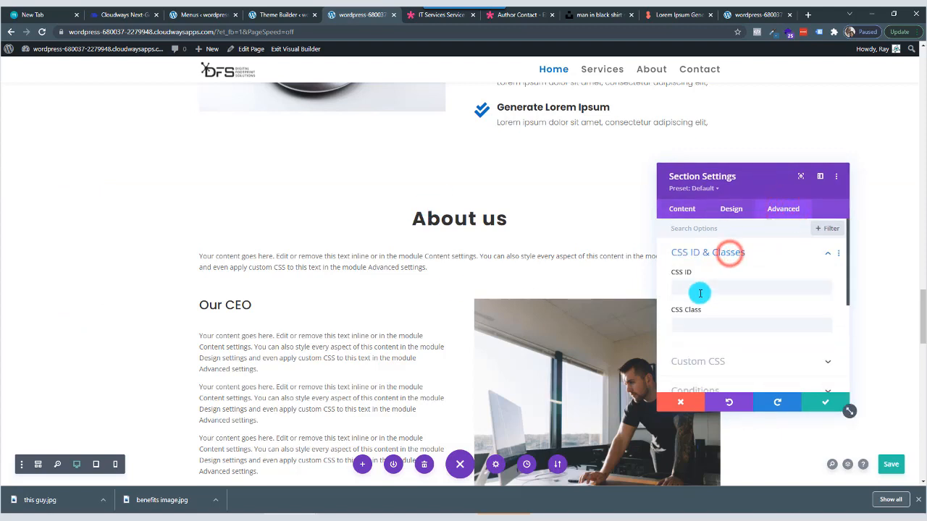
left_click(701, 288)
type("about")
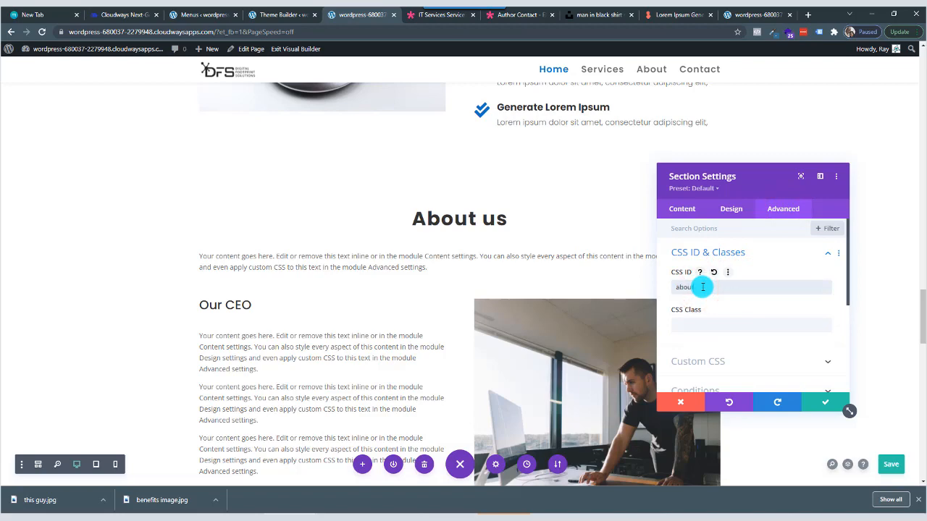
left_click(820, 402)
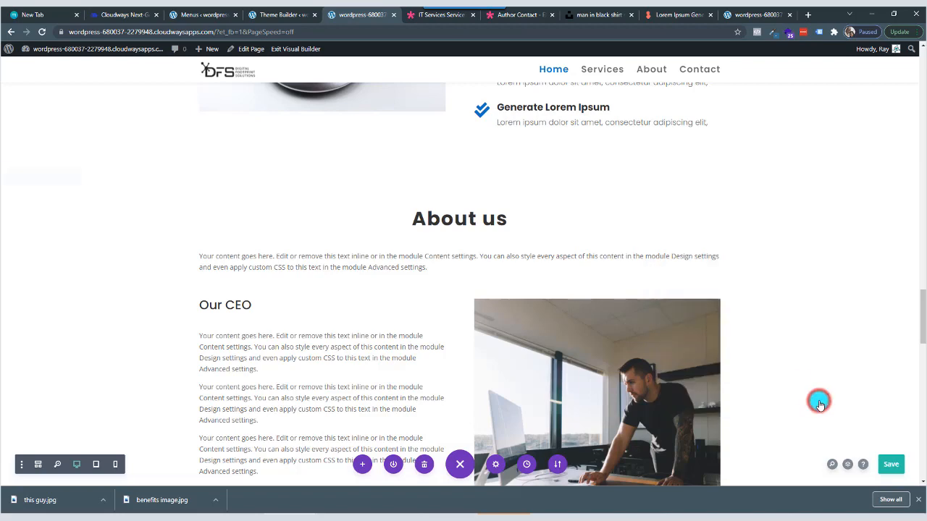
Assign the CSS ID contact to the Get In Touch banner section above the contact form.
scroll(221, 308, "down", 10)
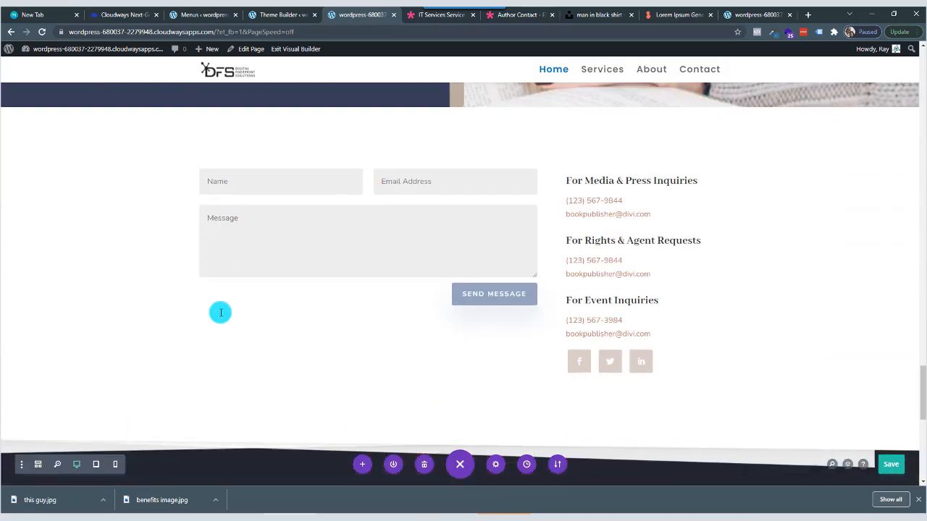
scroll(221, 313, "up", 1)
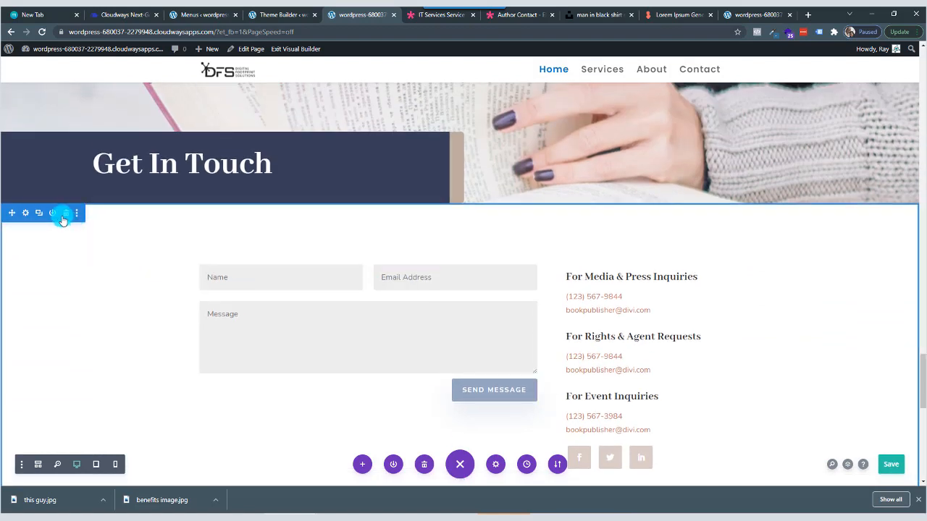
scroll(85, 210, "up", 1)
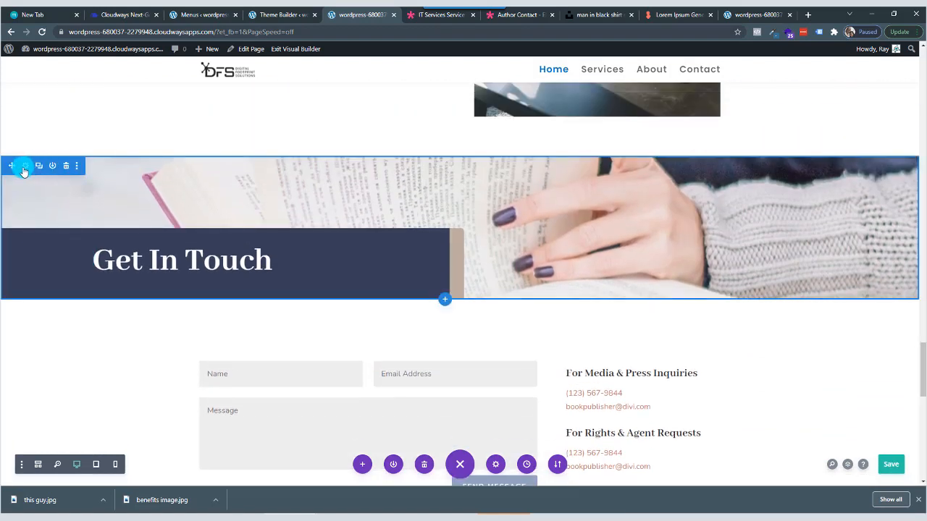
left_click(24, 167)
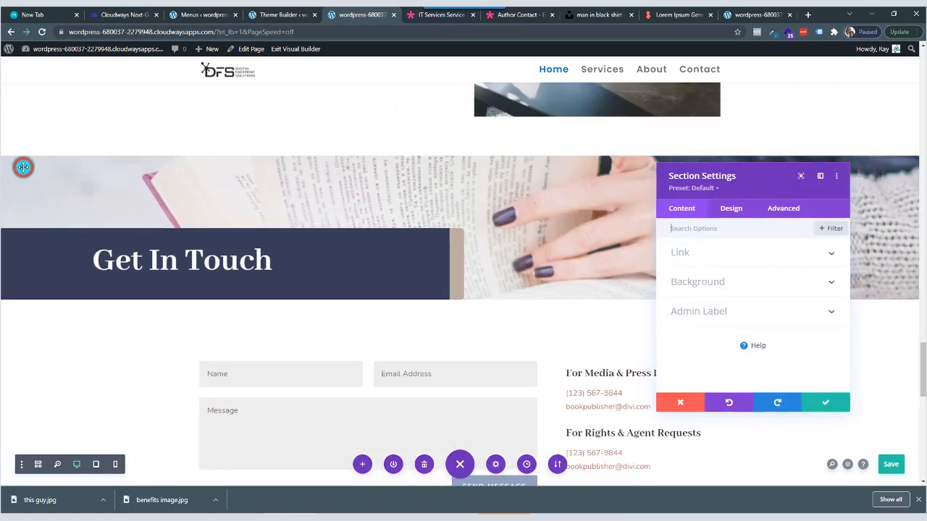
left_click(783, 208)
left_click(752, 252)
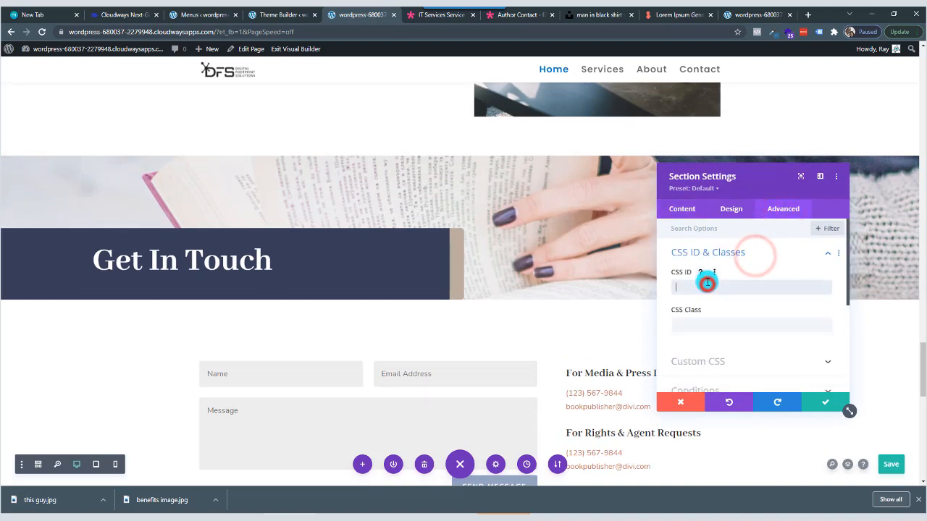
left_click(707, 285)
type("contact")
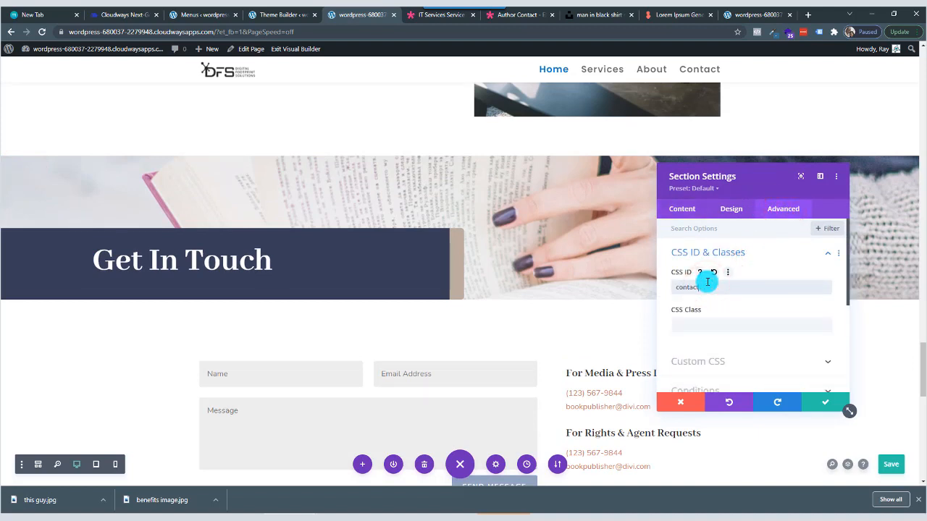
left_click(813, 408)
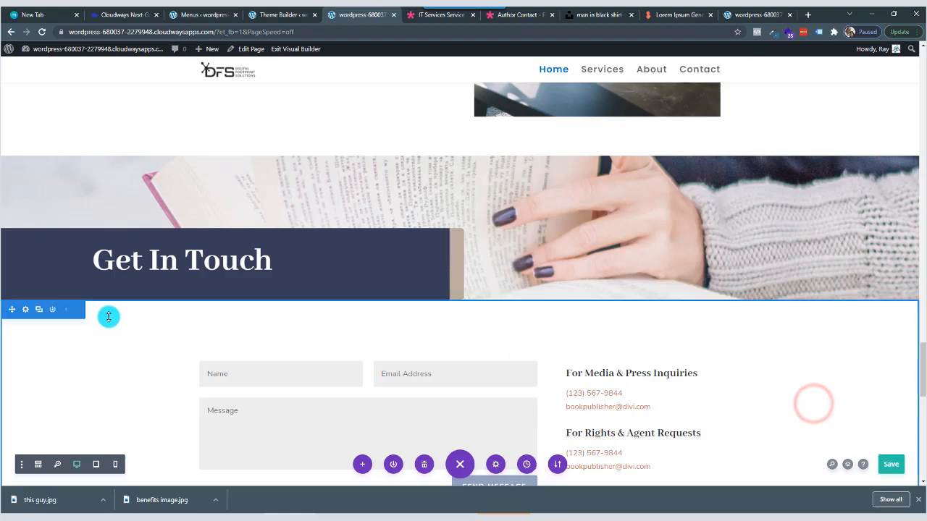
Set the CSS ID of the My First Business Page hero section to home and save the page.
scroll(109, 321, "up", 10)
scroll(109, 320, "up", 15)
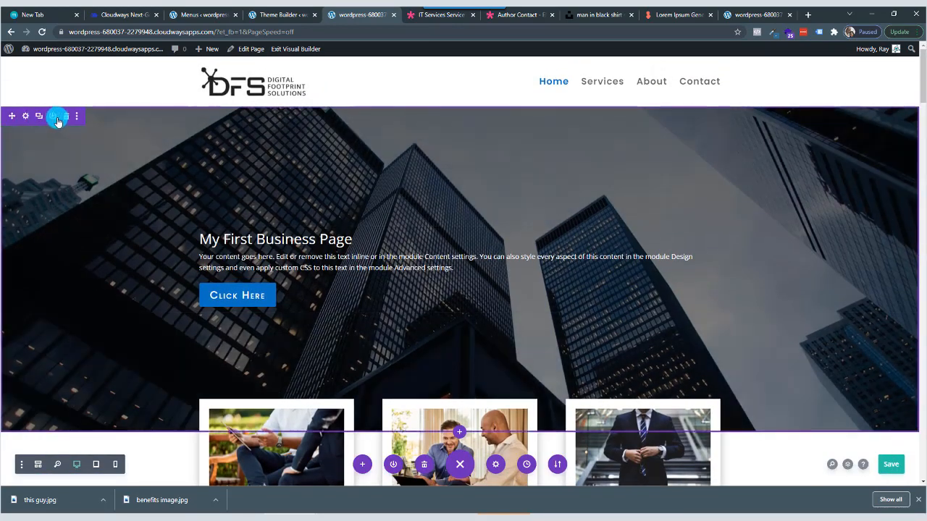
left_click(25, 116)
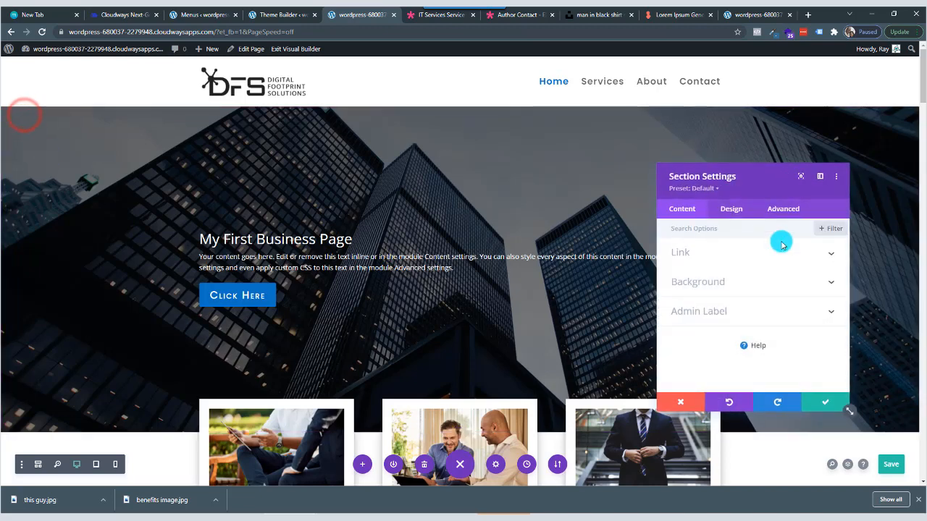
left_click(787, 213)
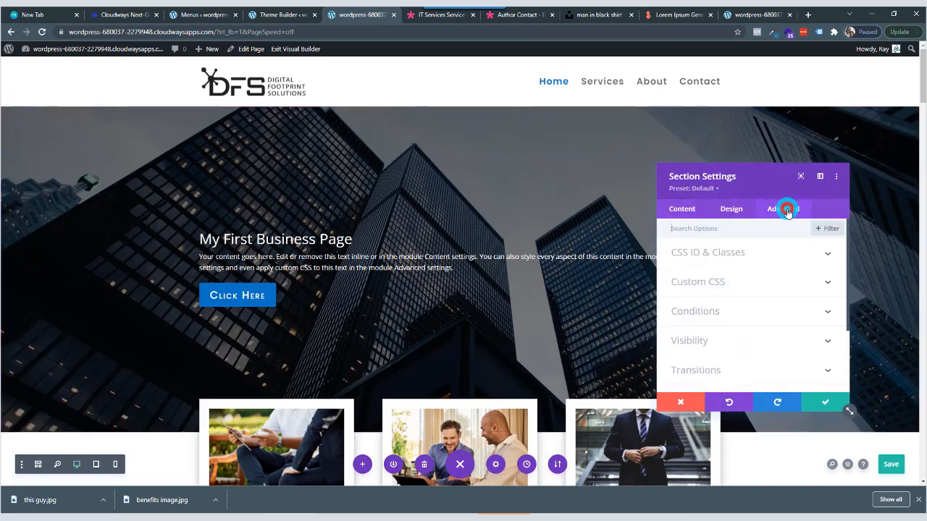
left_click(761, 261)
left_click(724, 290)
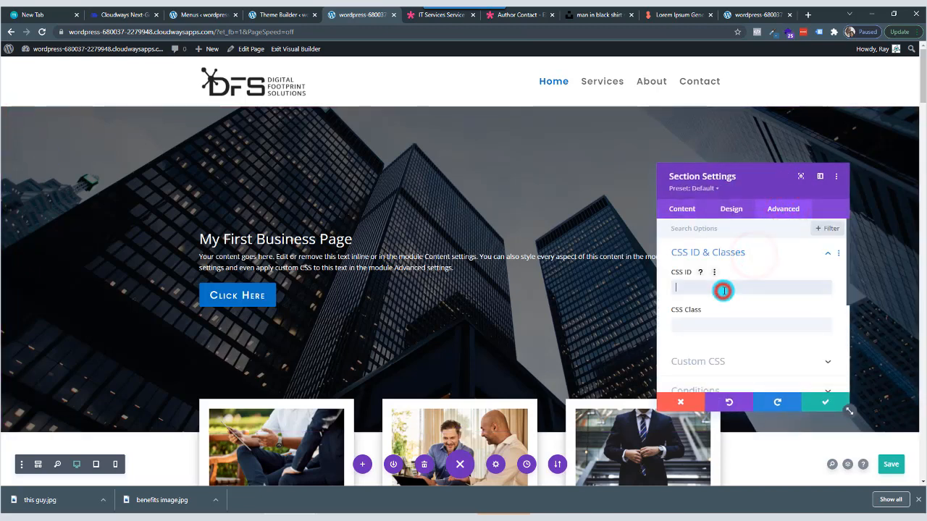
type("home")
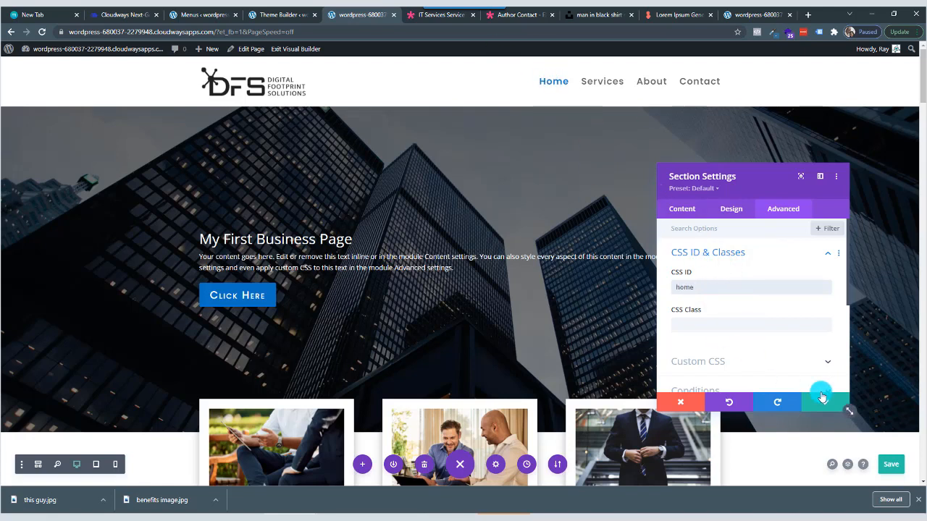
left_click(825, 402)
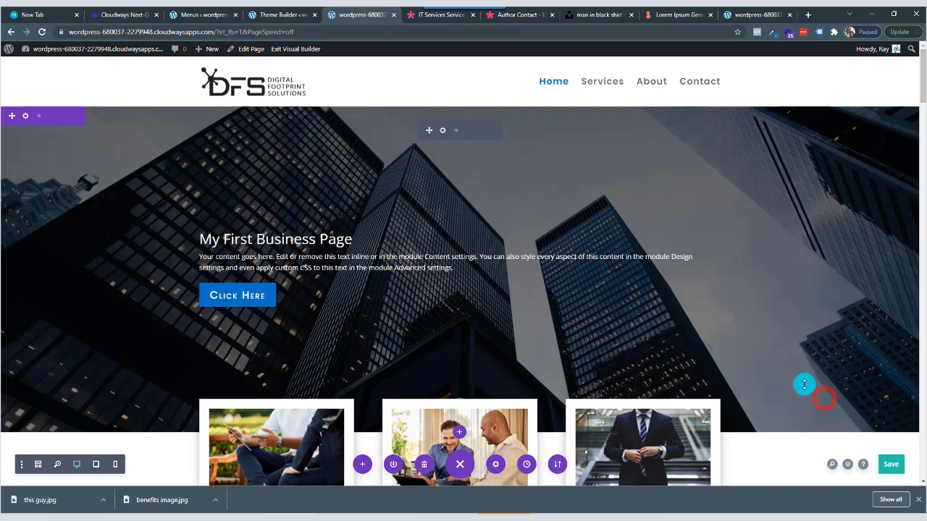
left_click(893, 467)
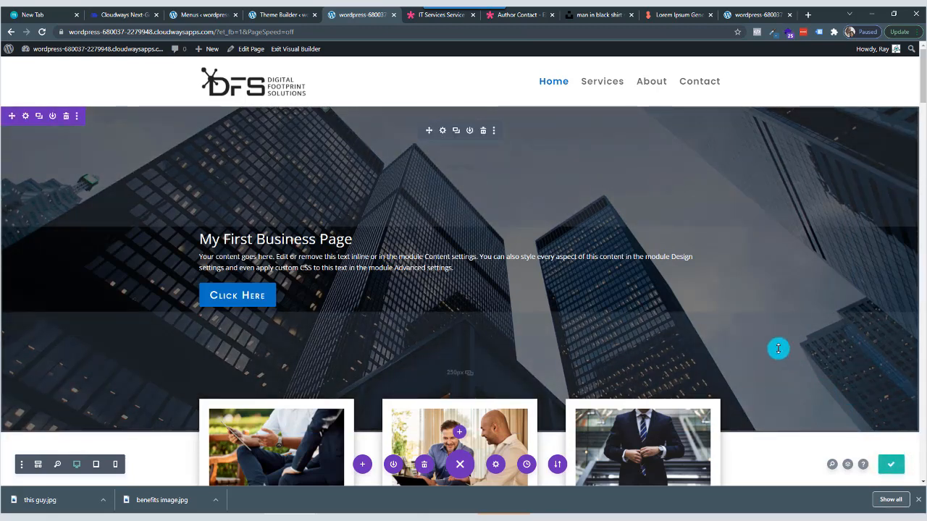
Reload the live page and test the Home, Services, About and Contact menu links, finishing back on Home.
left_click(751, 15)
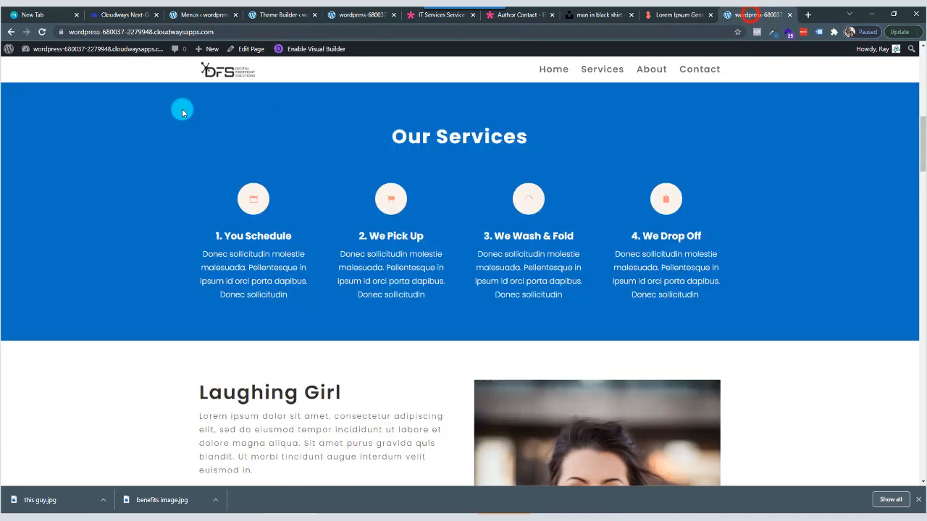
left_click(42, 33)
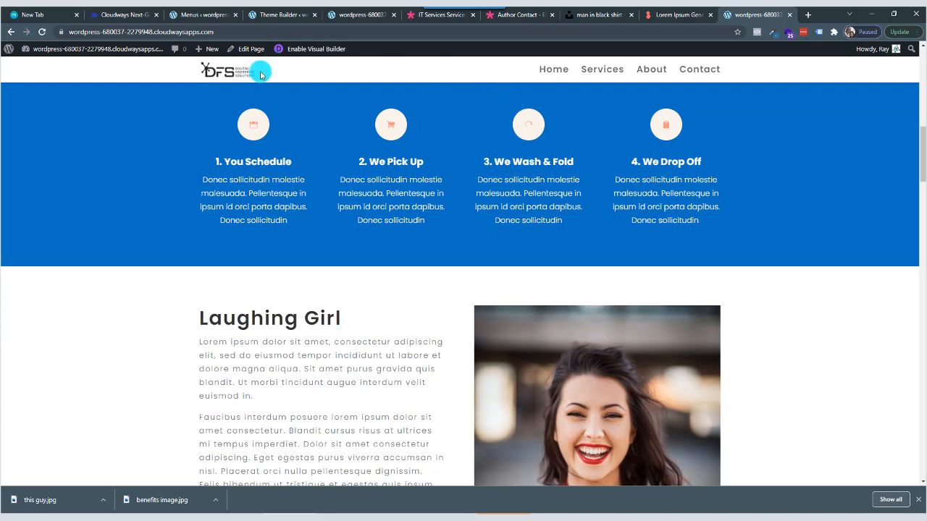
left_click_drag(923, 153, 911, 65)
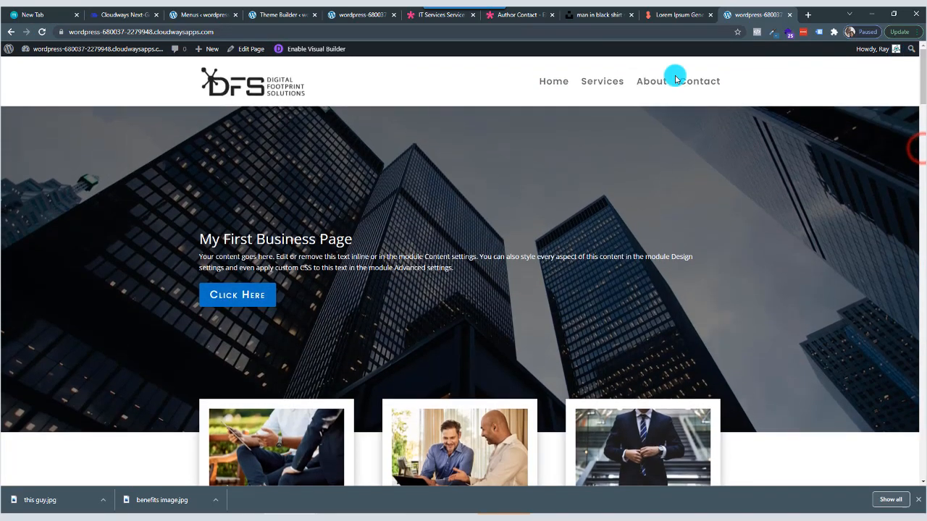
left_click(556, 84)
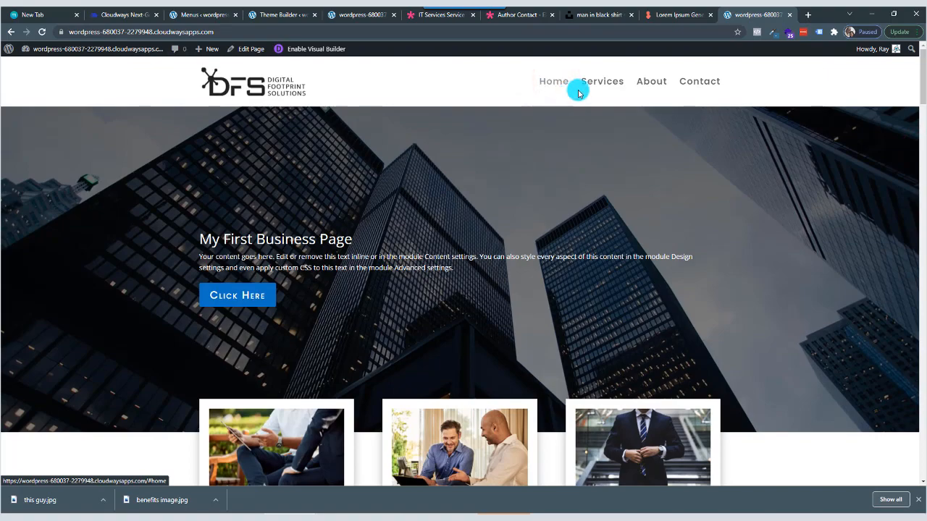
left_click(604, 83)
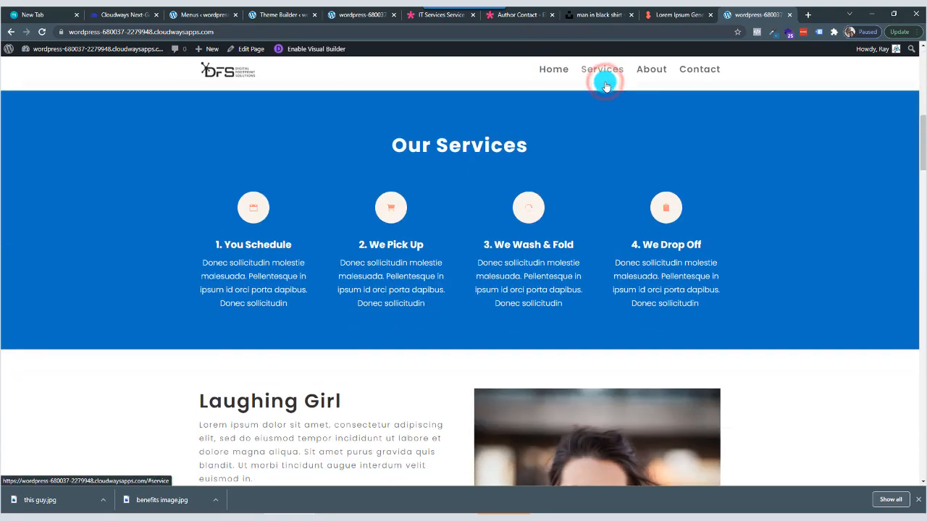
left_click(657, 75)
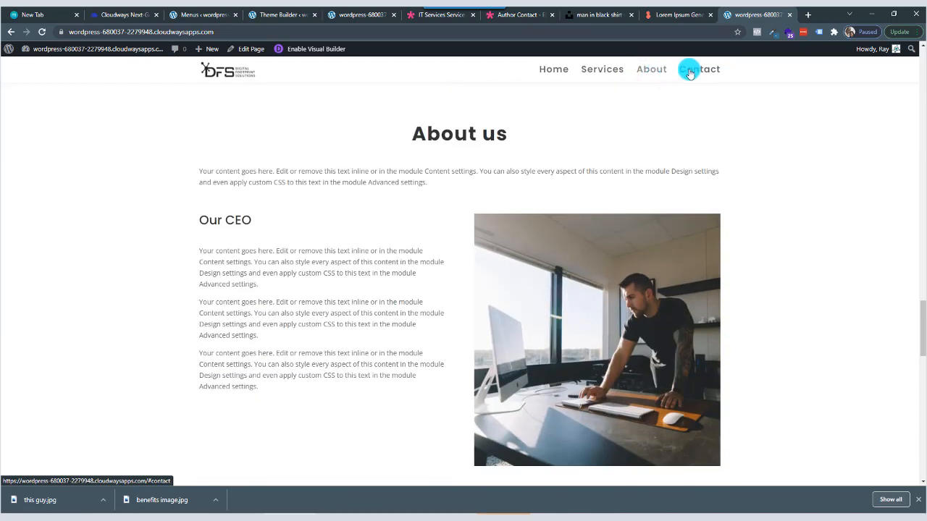
left_click(693, 72)
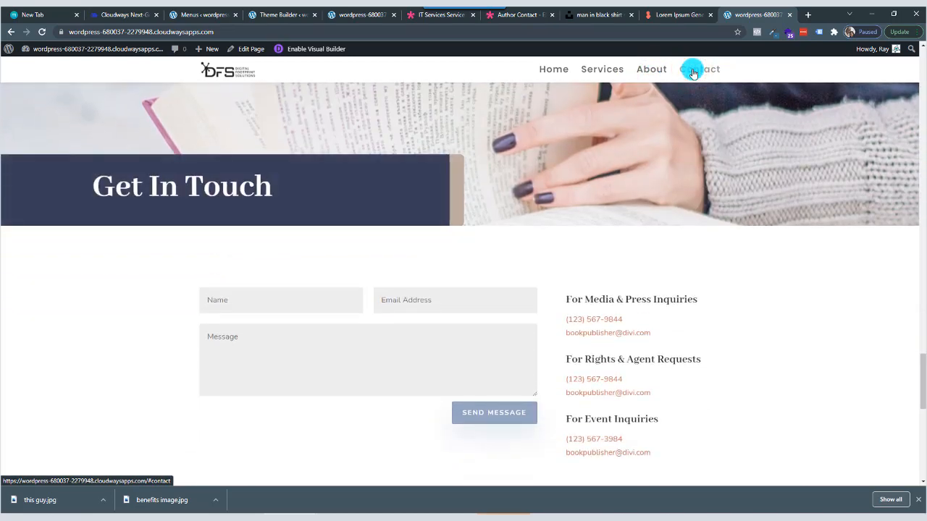
left_click(556, 72)
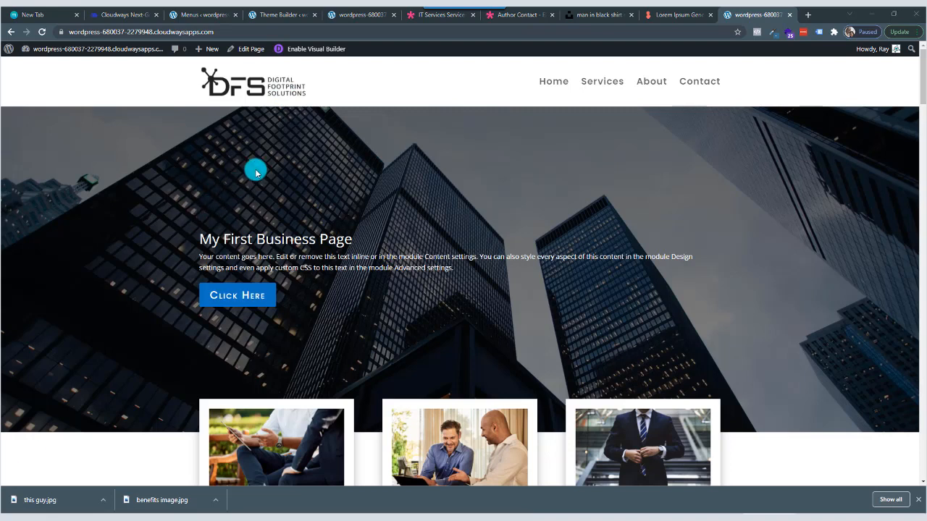
Back in the visual builder page, change the hero header's first button text to Get Started.
left_click(307, 49)
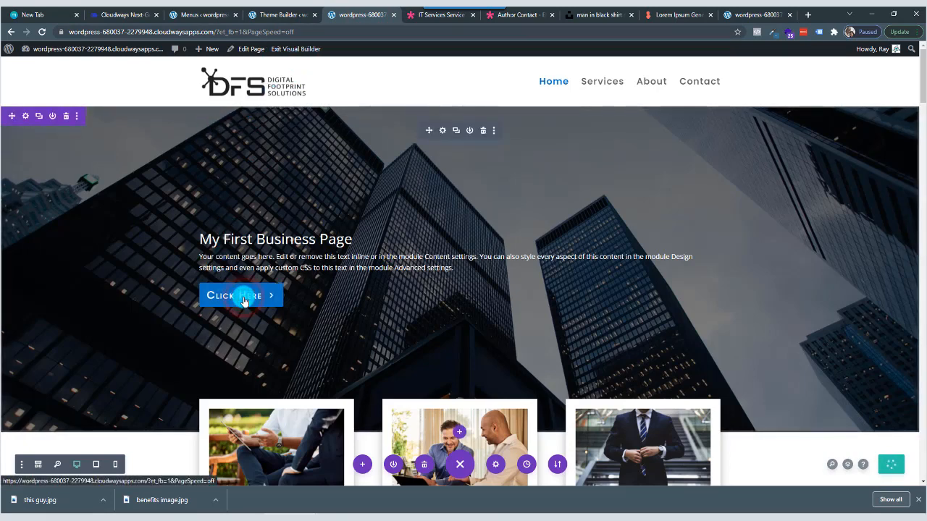
left_click(442, 129)
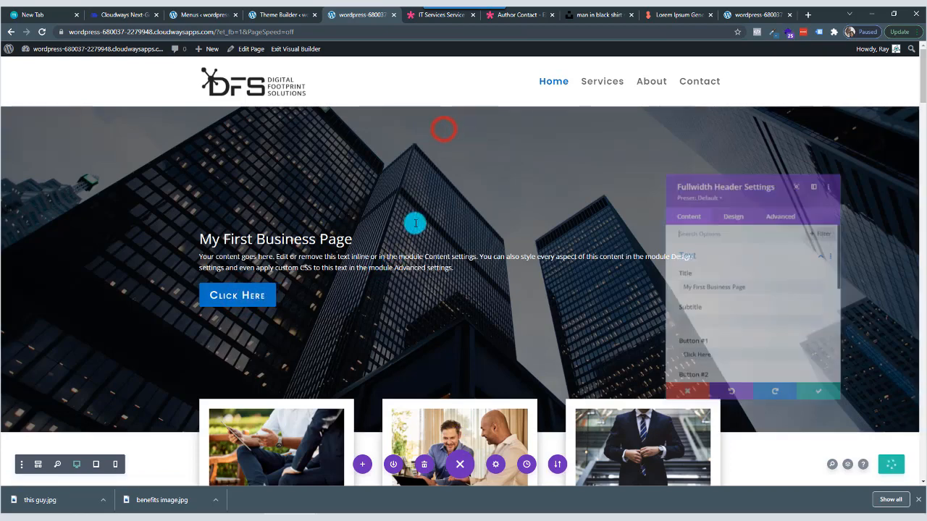
scroll(703, 338, "down", 1)
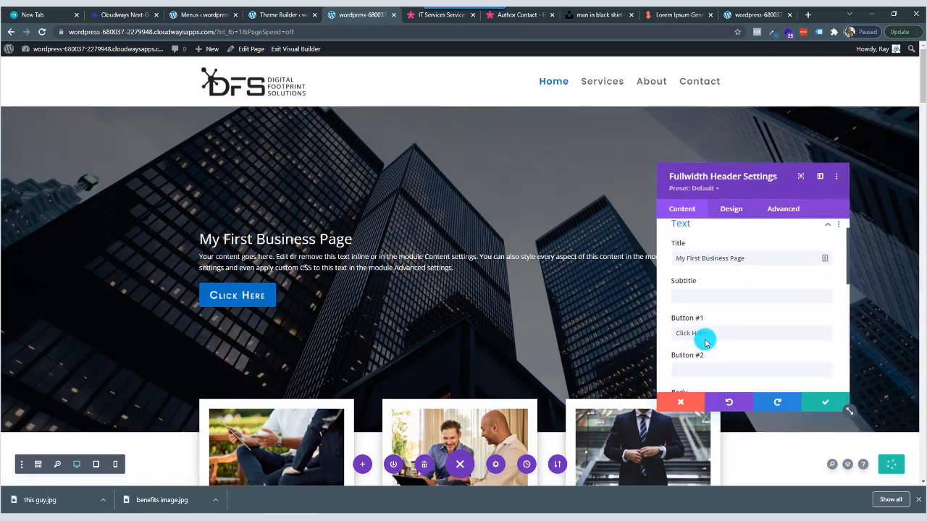
left_click_drag(712, 314, 663, 320)
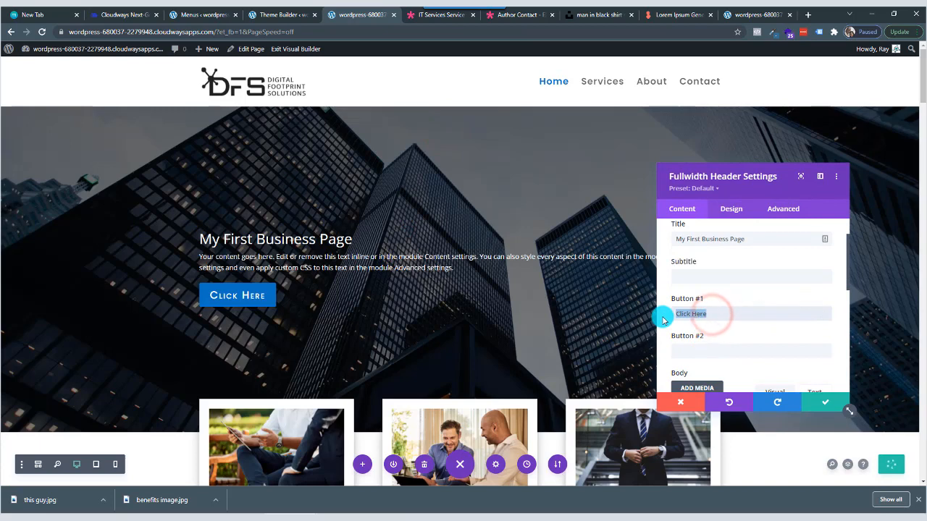
type("Get Started")
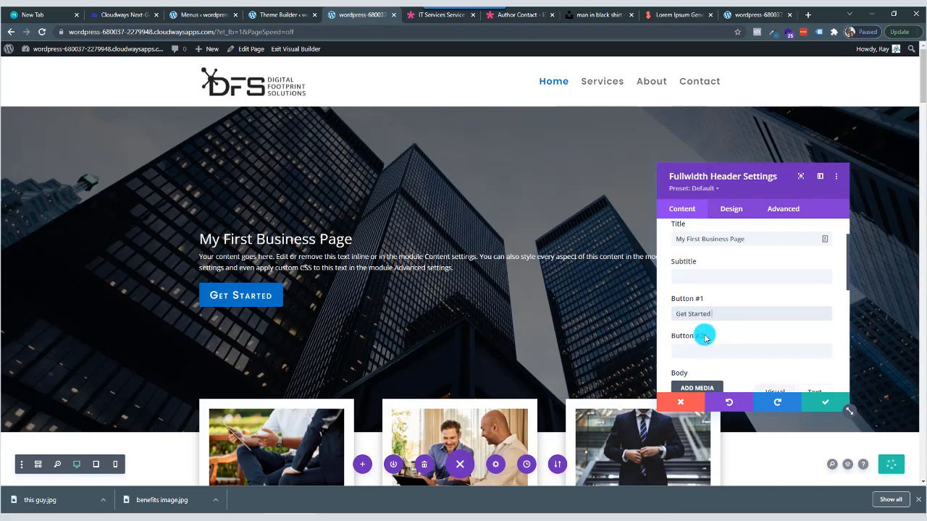
Link the hero header's first button to the Our Services section's anchor and apply the module settings.
scroll(704, 351, "down", 10)
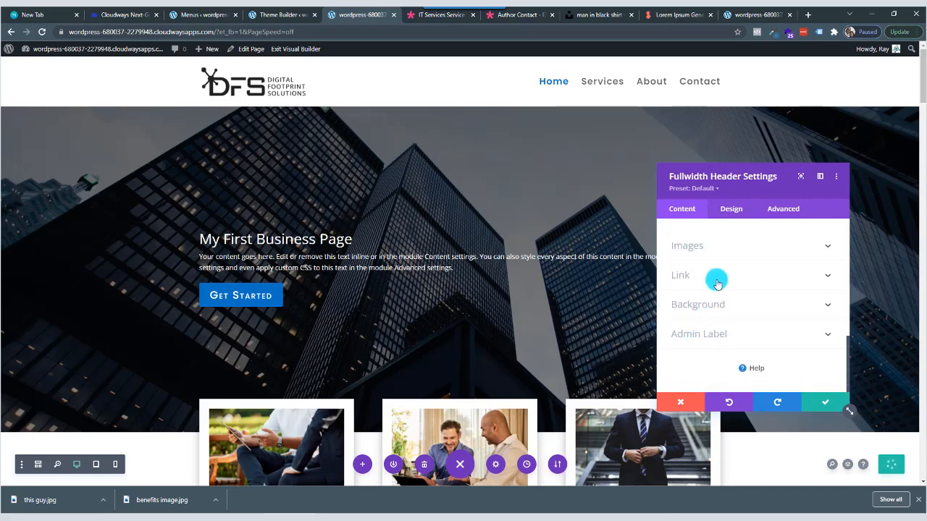
left_click(717, 279)
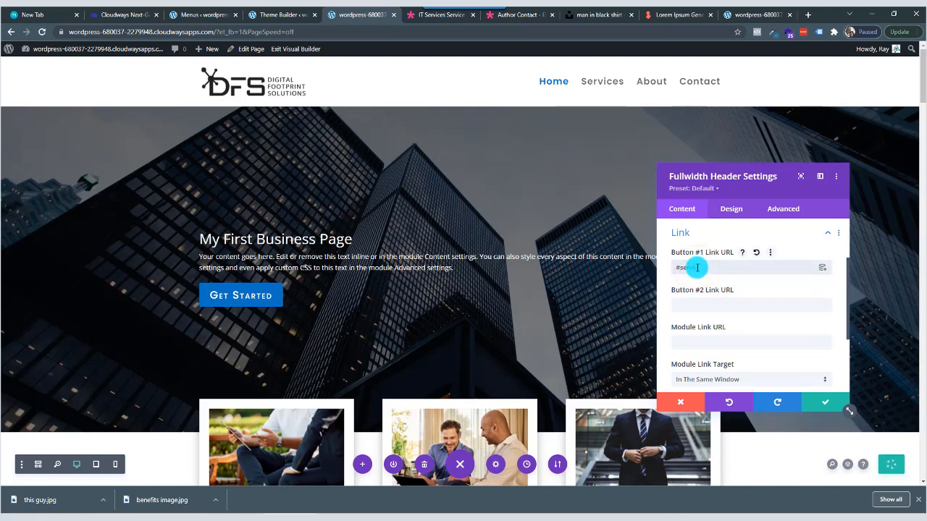
left_click(822, 403)
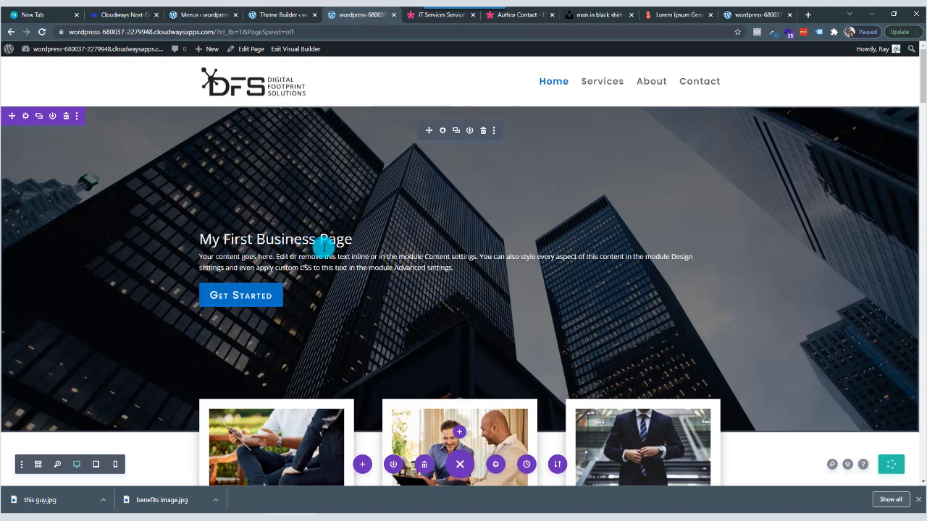
left_click_drag(353, 238, 202, 242)
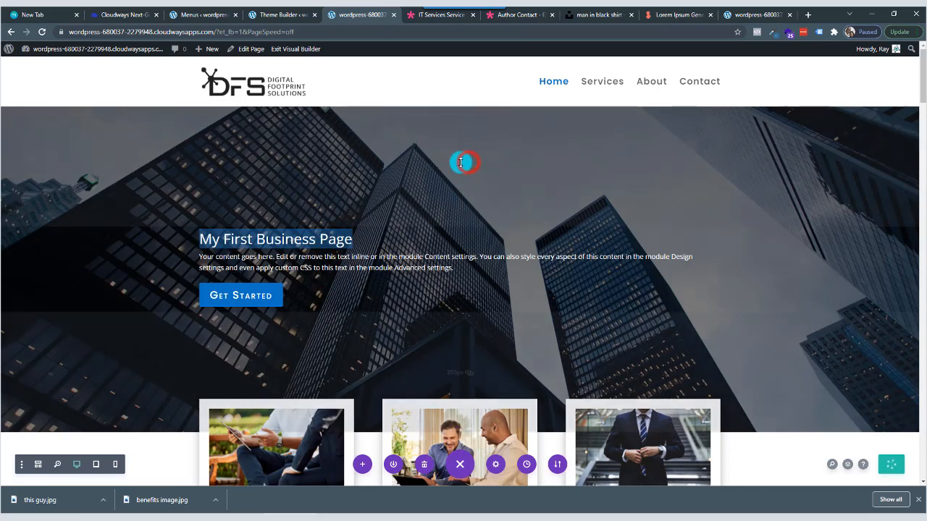
left_click(470, 234)
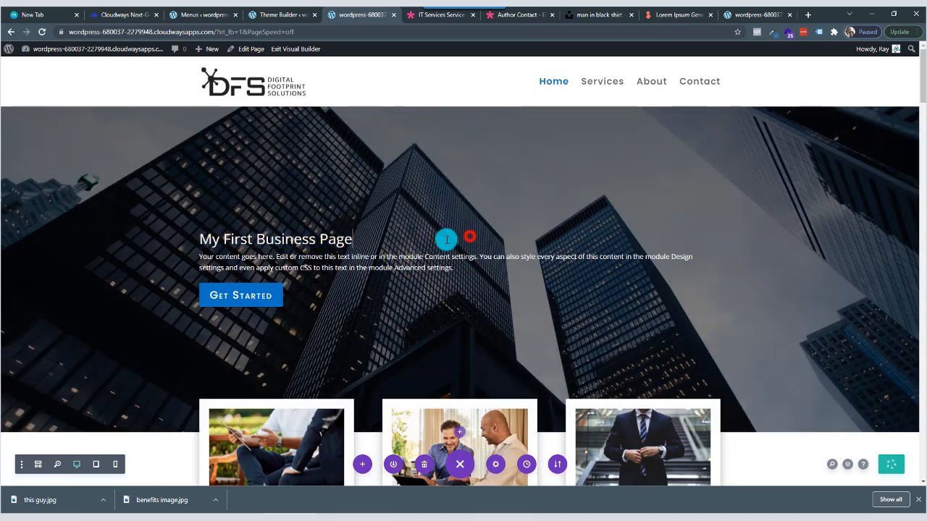
left_click(364, 90)
Set the title font of the My First Business Page hero header to Poppins.
mouse_move(427, 149)
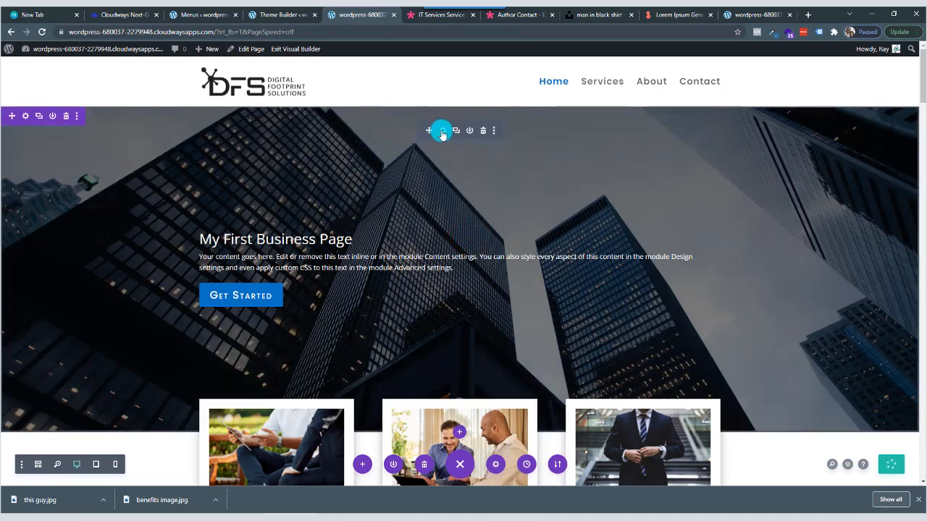
left_click(442, 131)
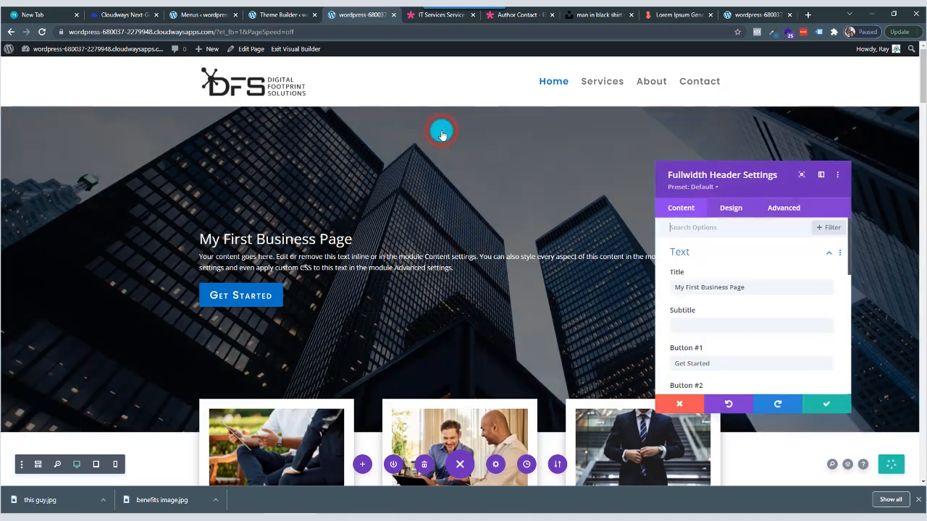
left_click(734, 209)
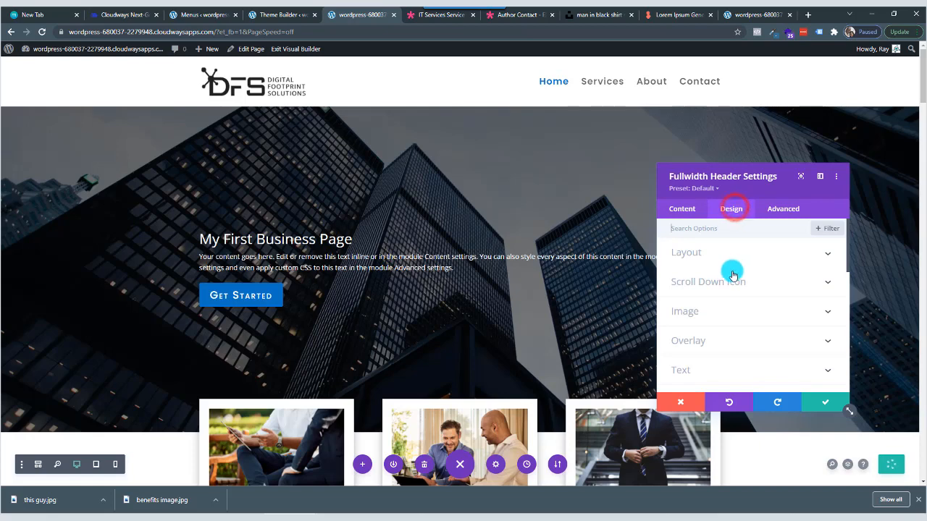
scroll(727, 341, "down", 1)
left_click(728, 353)
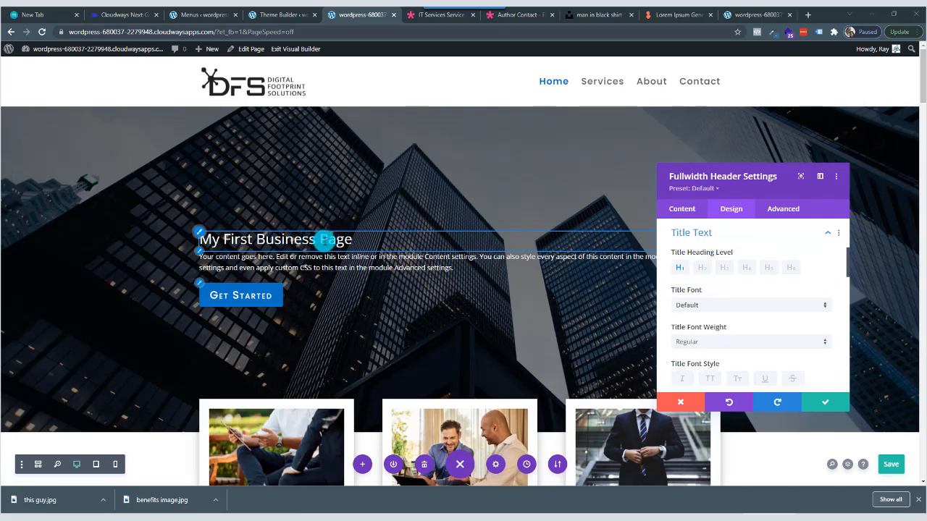
left_click(713, 305)
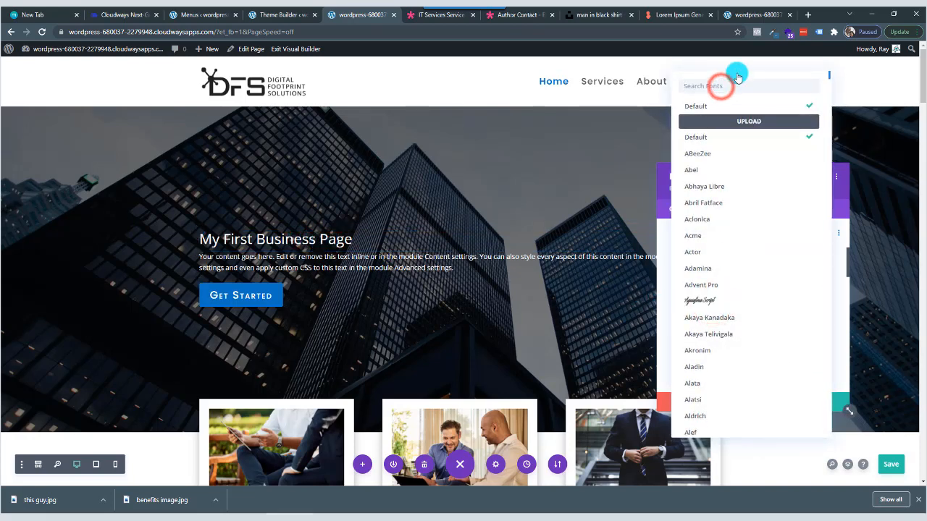
type("pop")
key("Delete")
key("Delete")
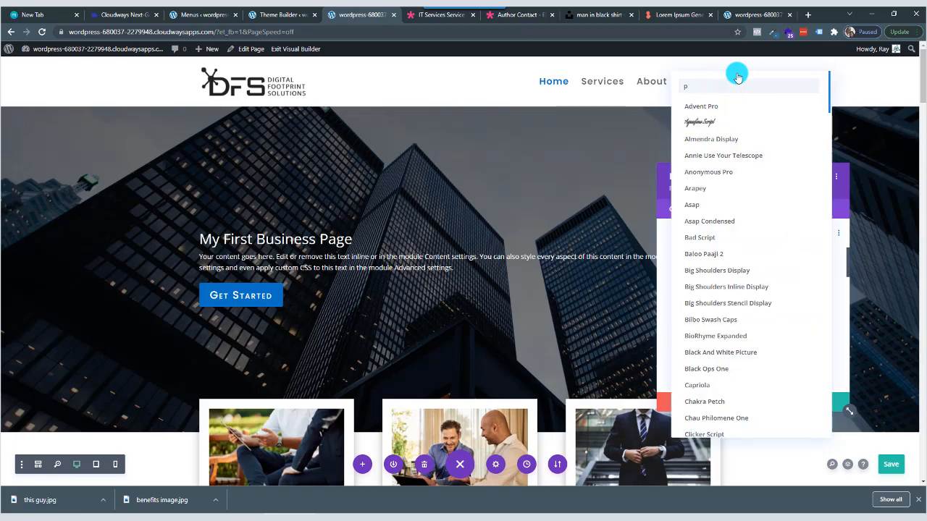
type("opp")
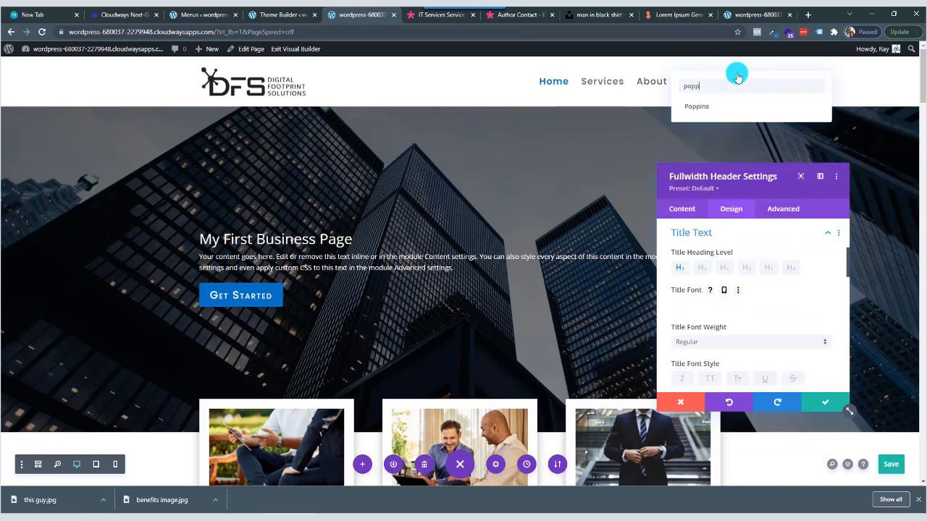
left_click(724, 108)
Set the hero title's font weight to Bold and its text size to 49px.
scroll(700, 342, "down", 1)
scroll(701, 342, "down", 1)
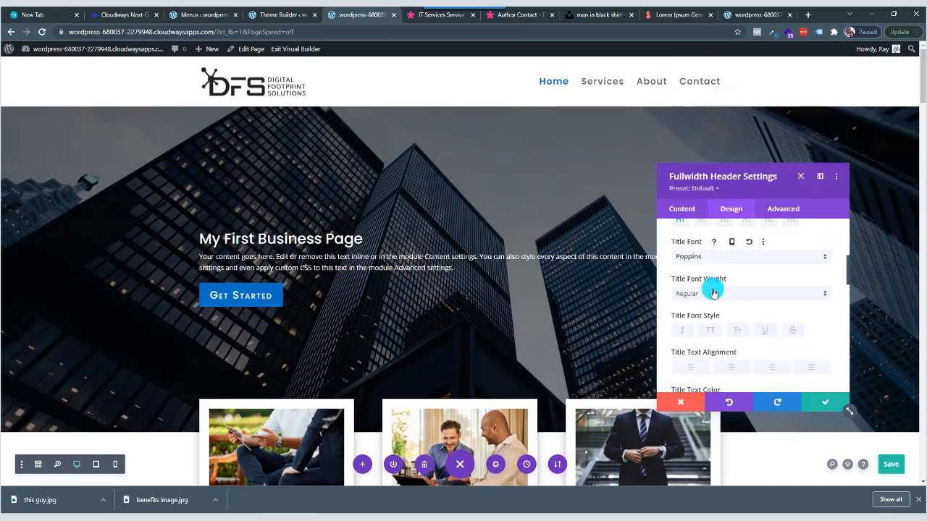
left_click(714, 293)
left_click(721, 390)
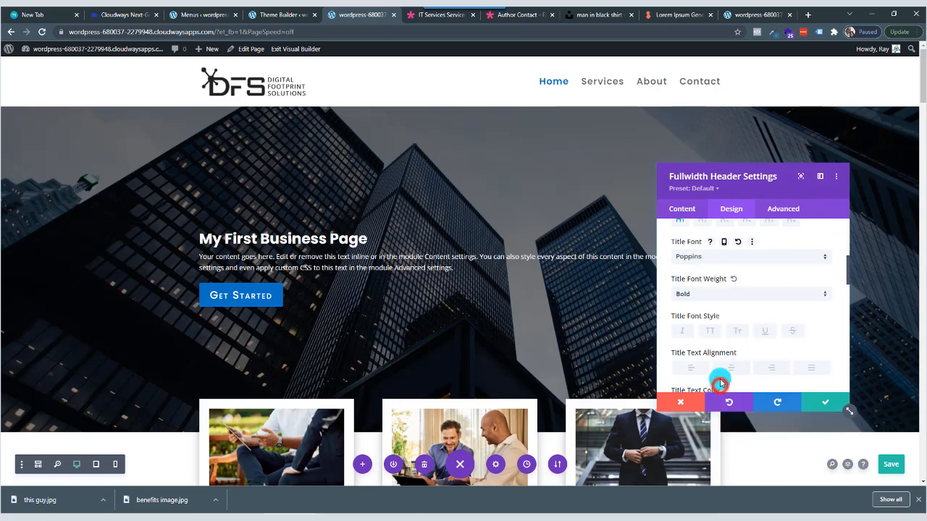
scroll(714, 325, "down", 4)
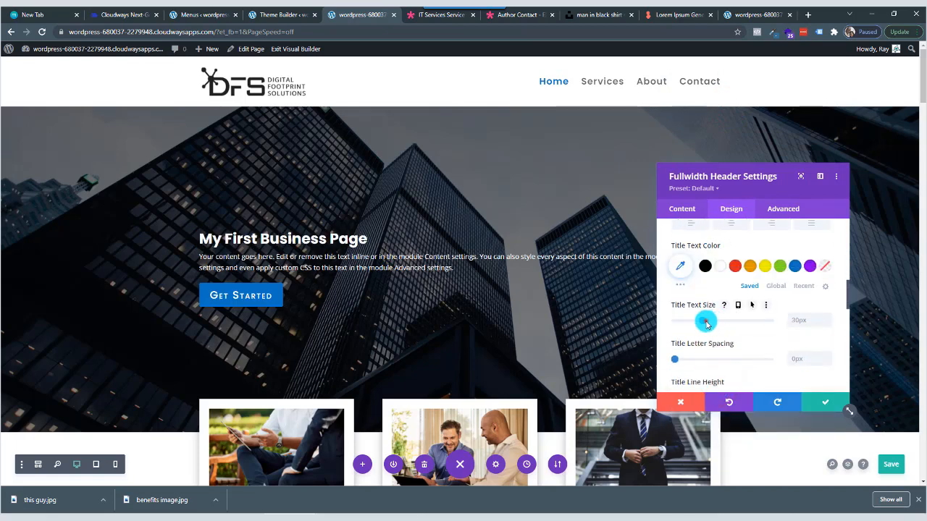
left_click_drag(709, 323, 722, 326)
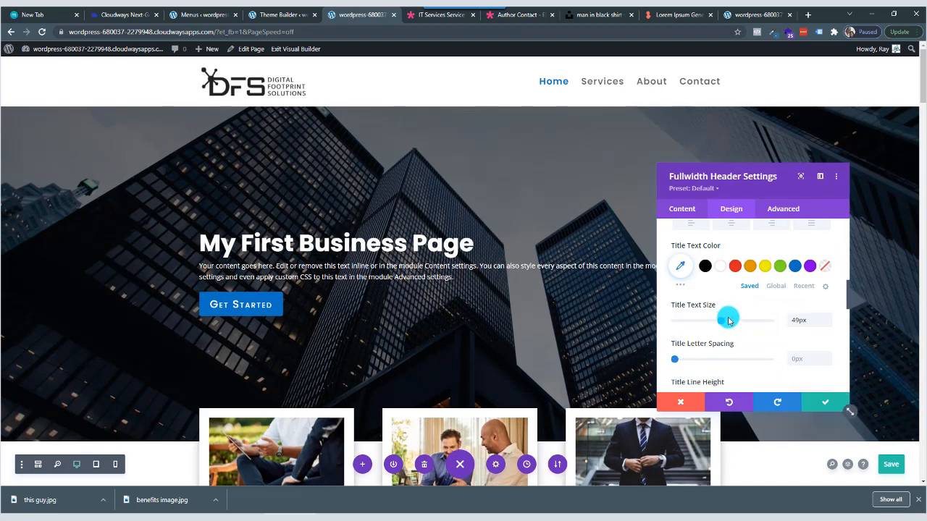
Set the font of the hero header's body text to Poppins.
scroll(729, 339, "down", 1)
scroll(728, 342, "down", 3)
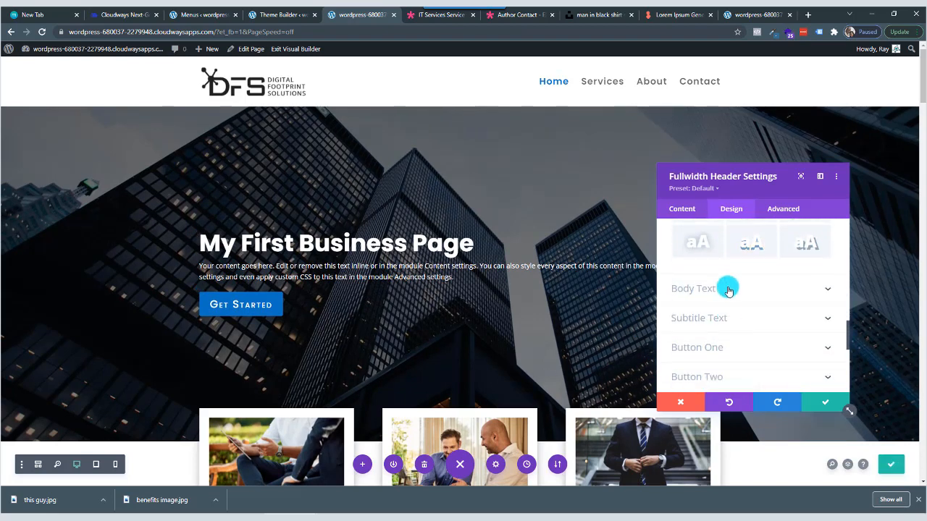
left_click(729, 293)
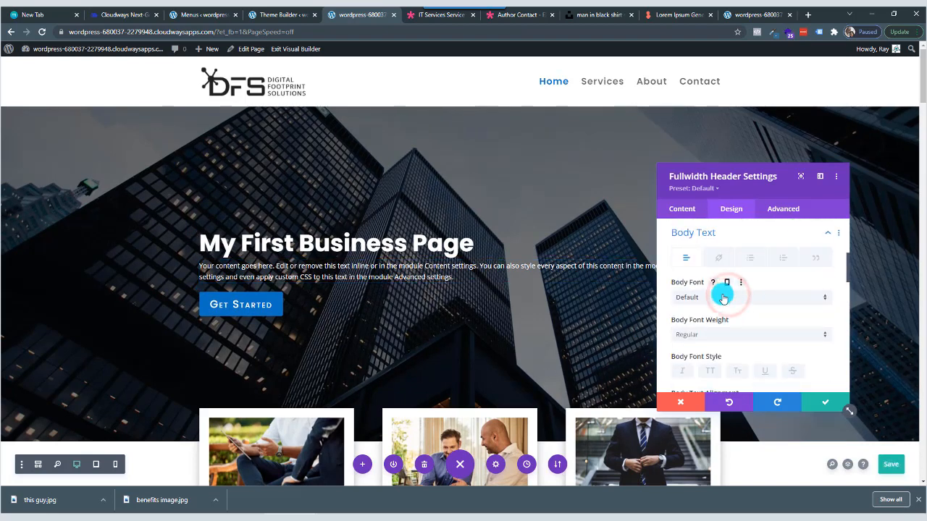
left_click(725, 295)
left_click(728, 86)
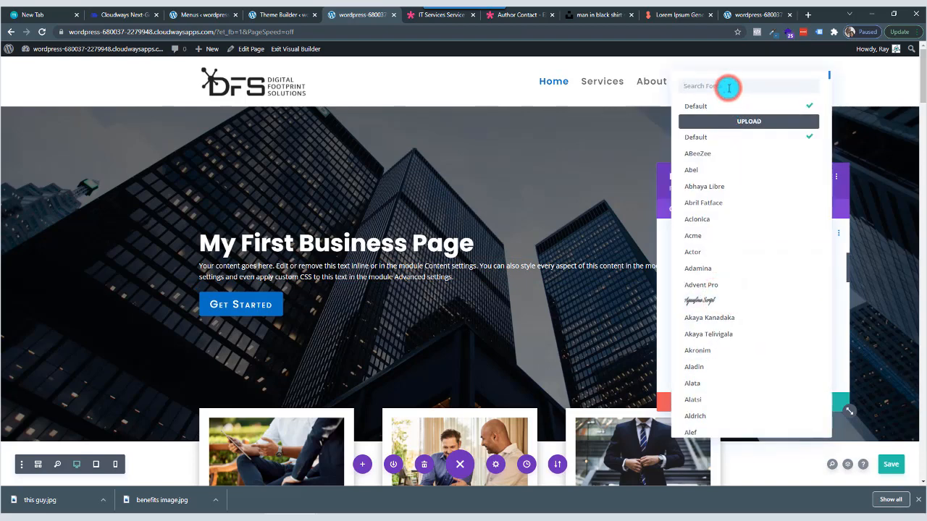
type("pop")
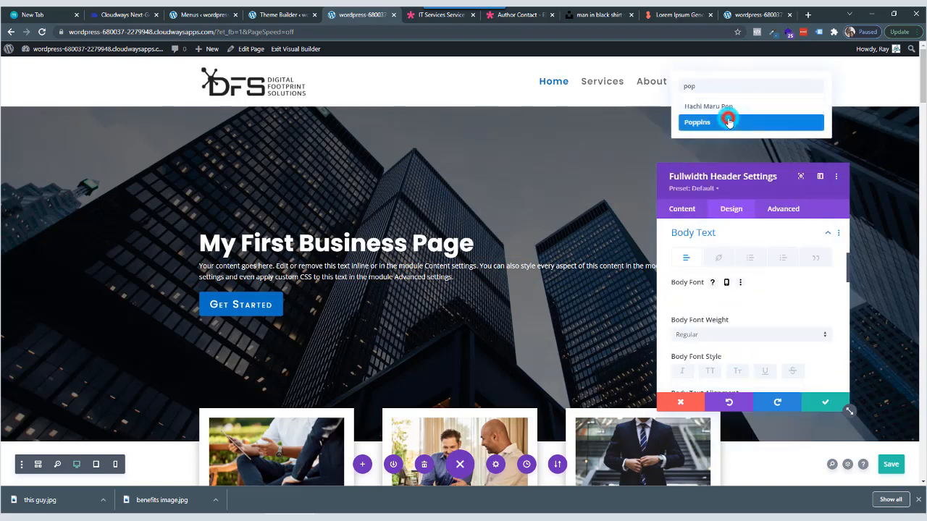
left_click(727, 122)
Set the hero header's body text to Light font weight and a text size of 20px.
scroll(717, 324, "down", 2)
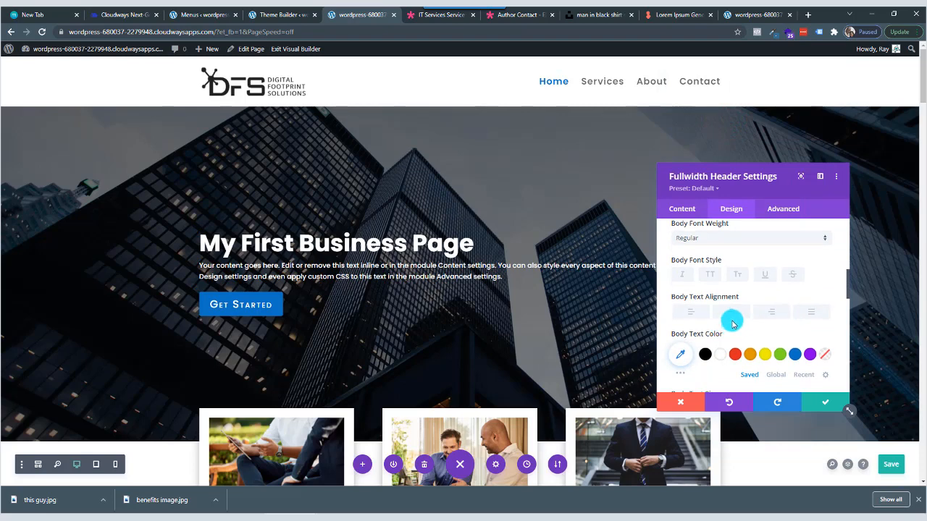
scroll(717, 290, "up", 1)
left_click(717, 285)
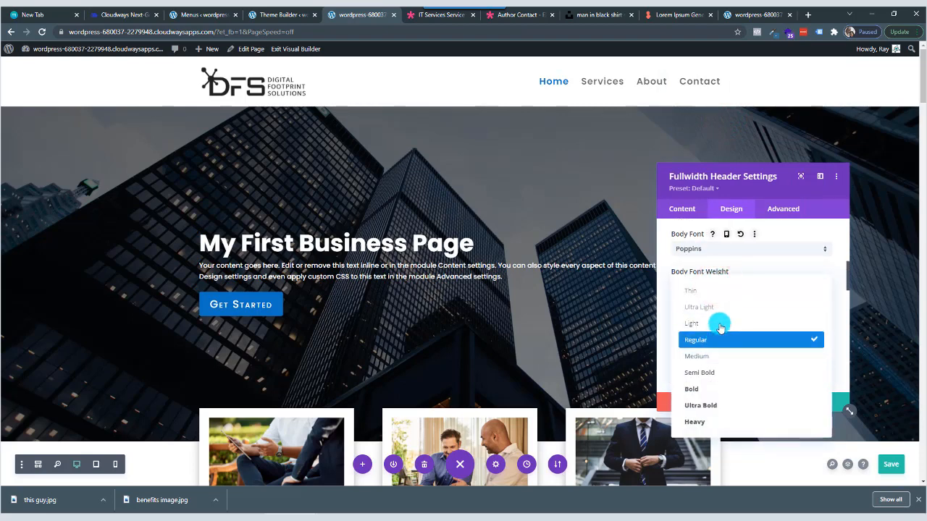
left_click(719, 321)
scroll(763, 347, "down", 1)
scroll(770, 323, "down", 1)
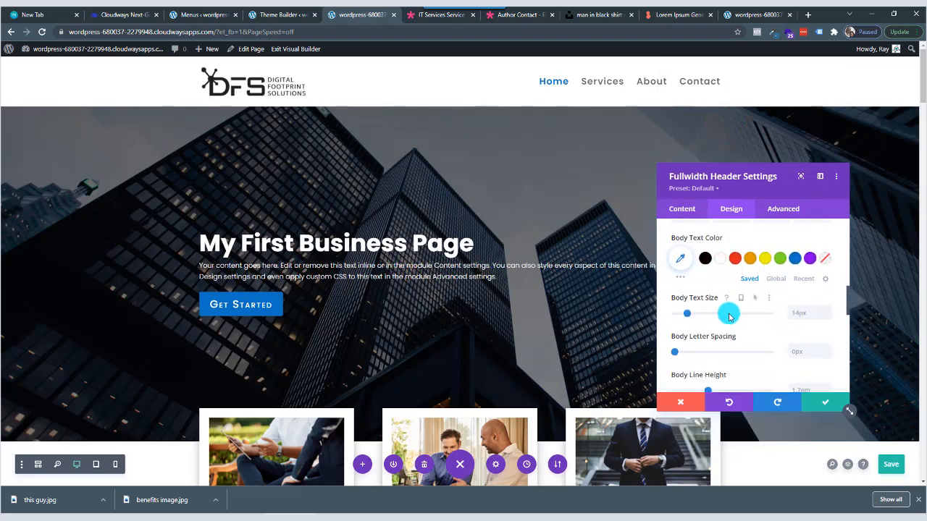
left_click_drag(690, 313, 693, 316)
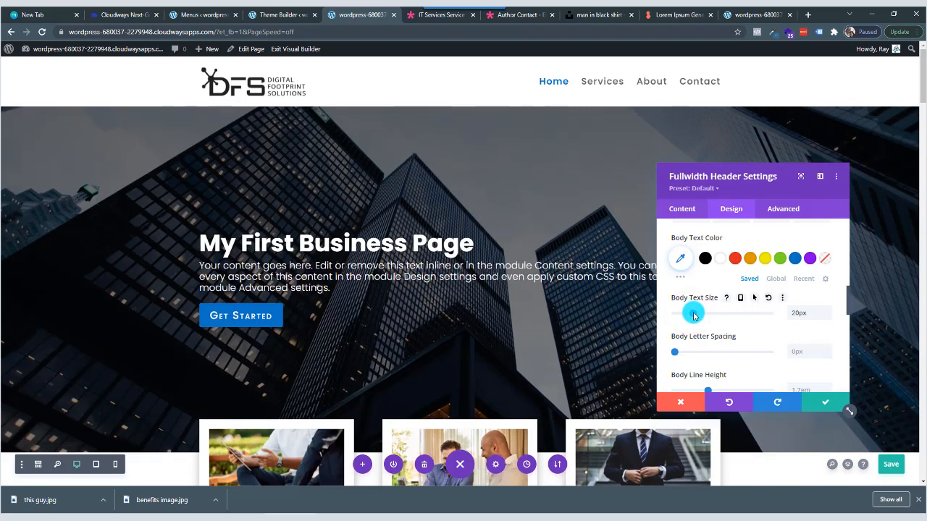
Set the hero header's body line height to 1.6em and apply the module settings.
scroll(807, 350, "down", 1)
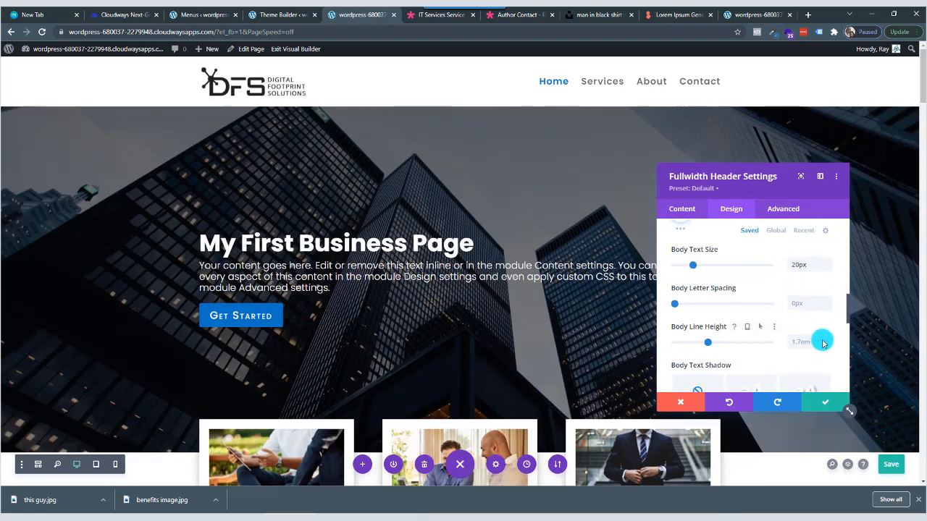
left_click(829, 340)
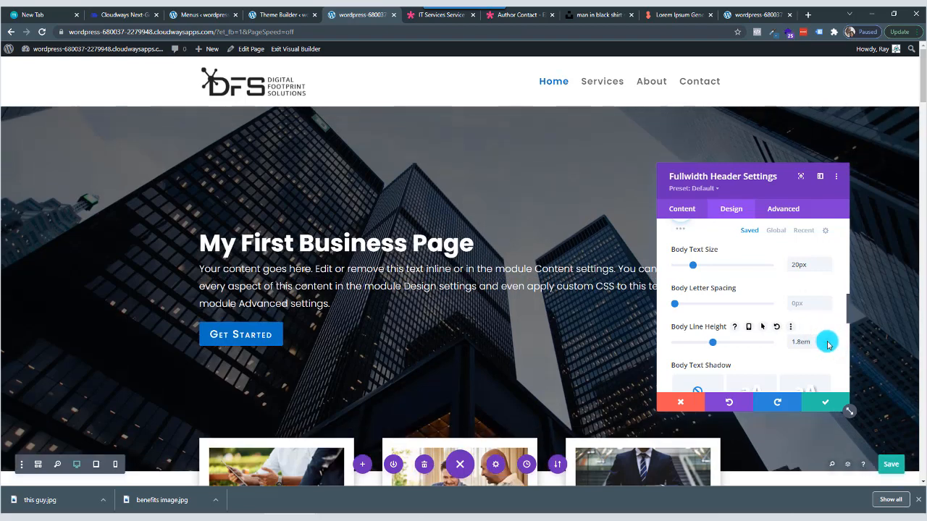
left_click(827, 340)
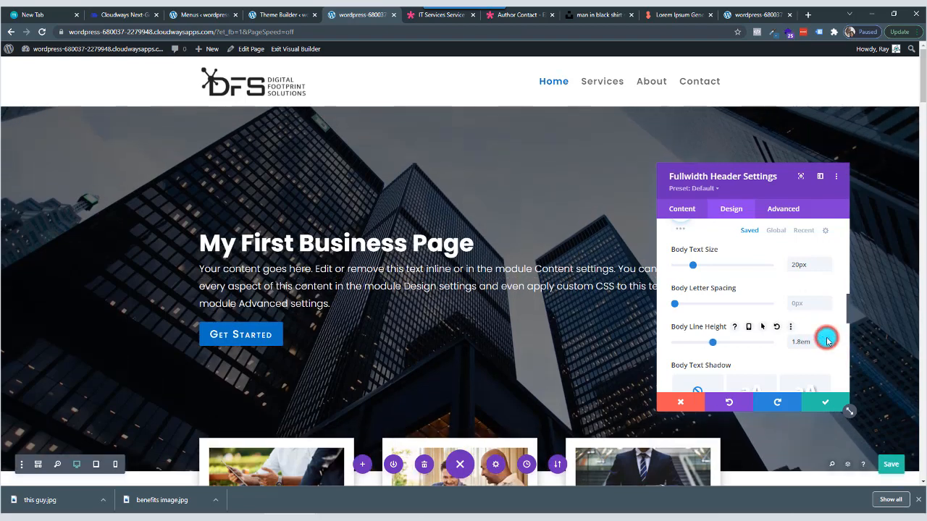
left_click(826, 347)
left_click(828, 348)
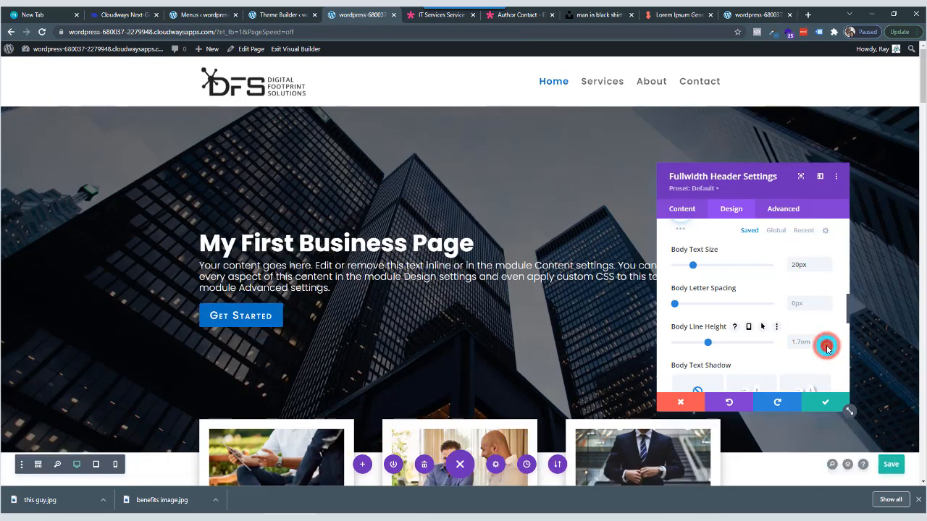
left_click(828, 349)
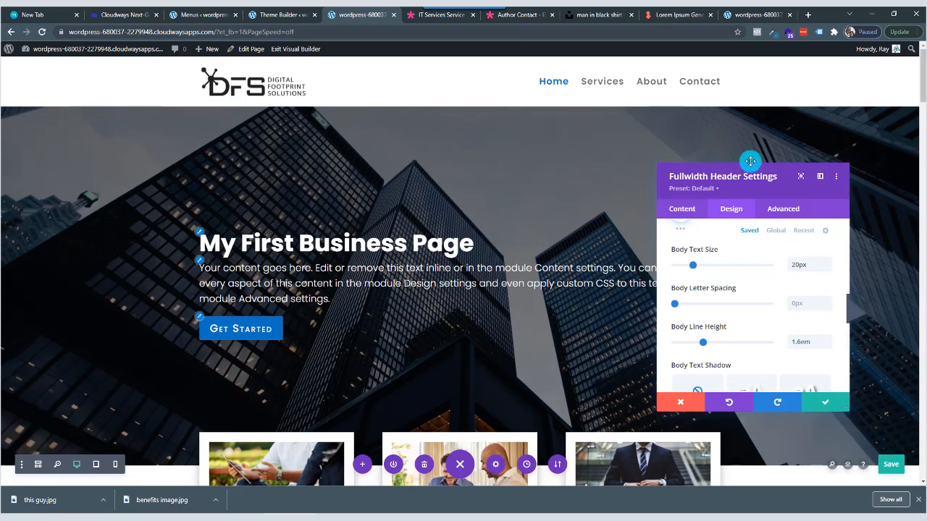
mouse_move(760, 172)
left_mouse_down()
mouse_move(784, 187)
mouse_move(369, 287)
mouse_move(673, 209)
mouse_move(565, 180)
left_mouse_up()
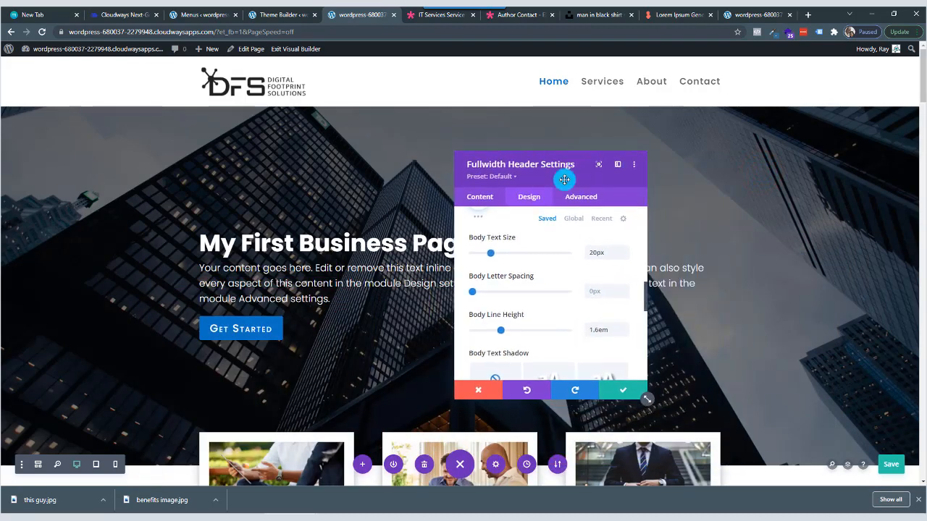
left_click(625, 396)
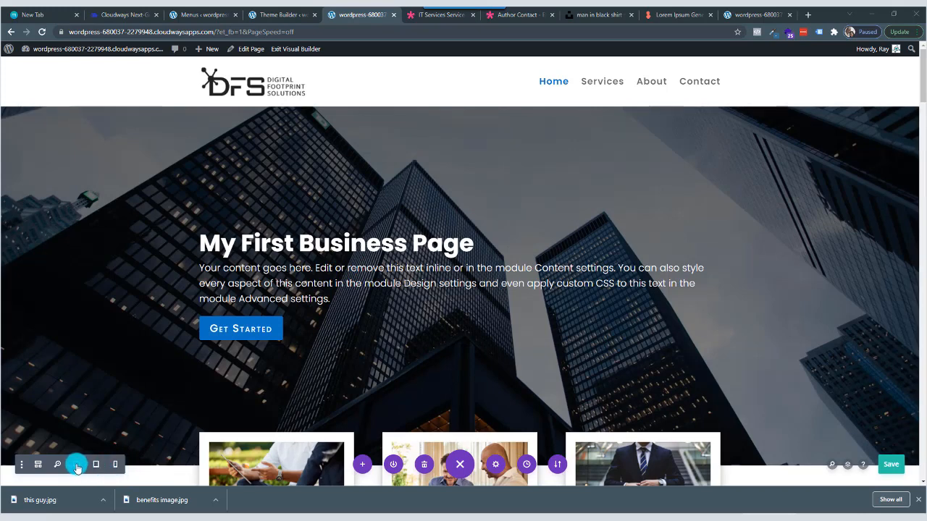
Switch the page to phone view and examine the mobile layout from the hero header down to the testimonial section.
left_click(115, 466)
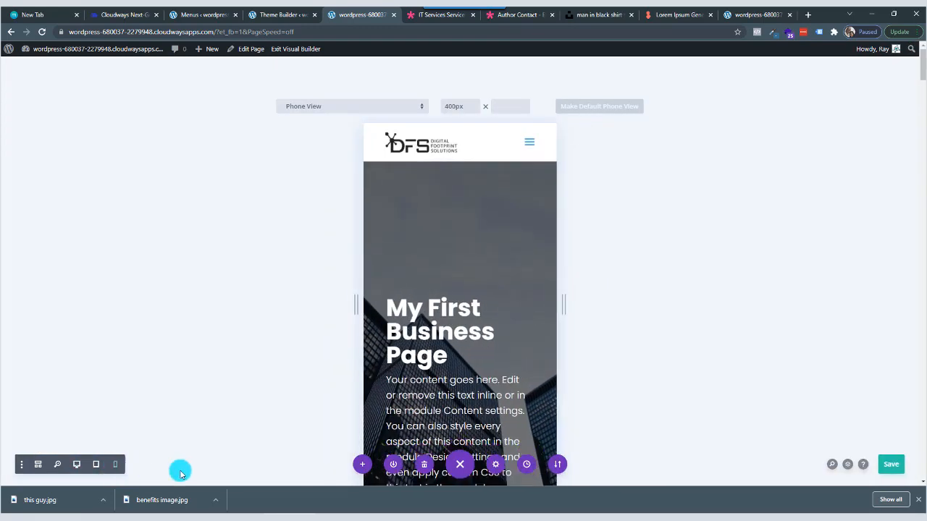
scroll(437, 334, "down", 2)
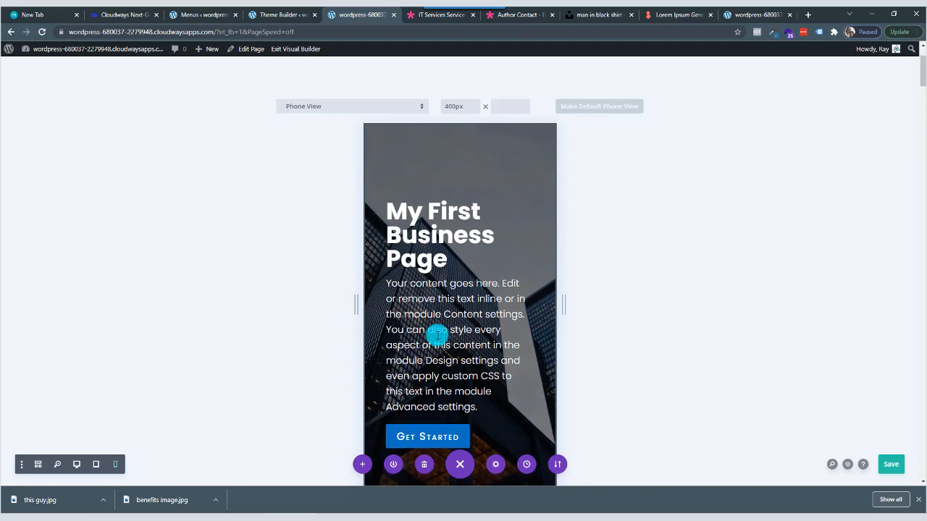
scroll(431, 260, "down", 8)
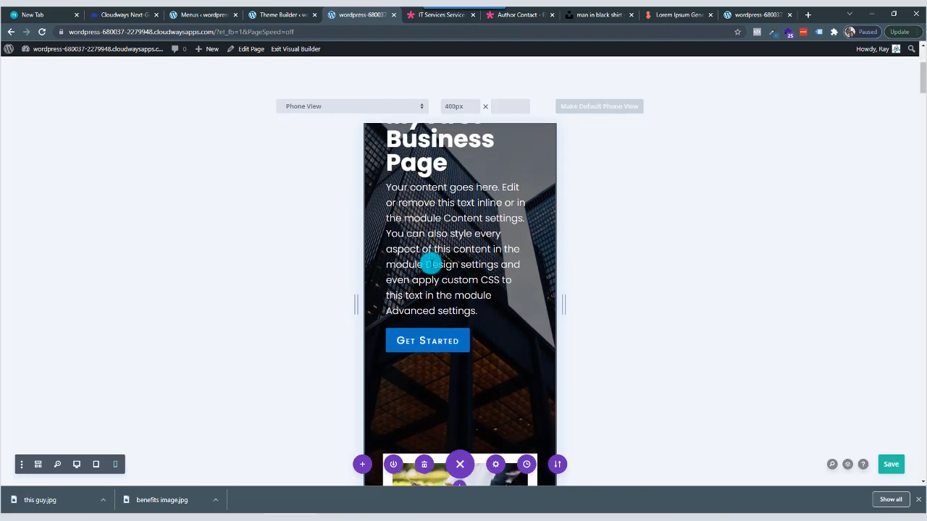
scroll(429, 266, "down", 10)
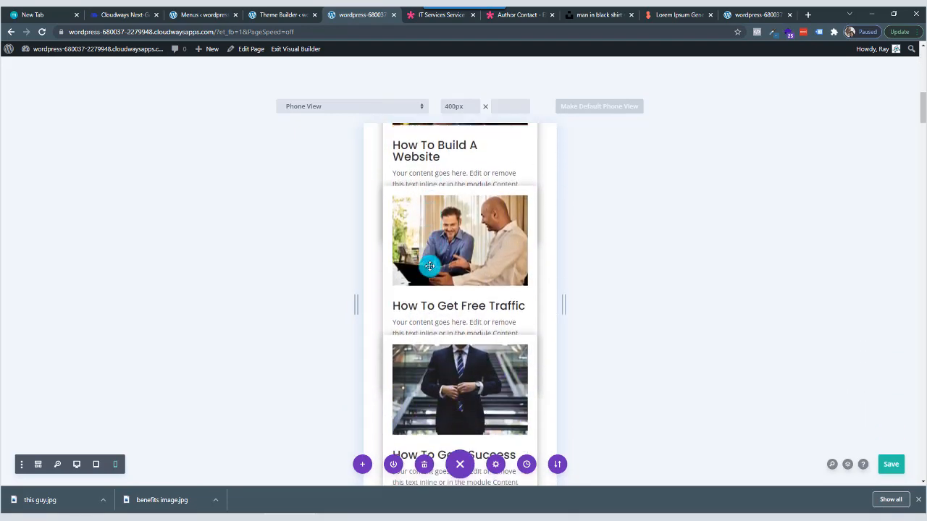
scroll(430, 266, "down", 7)
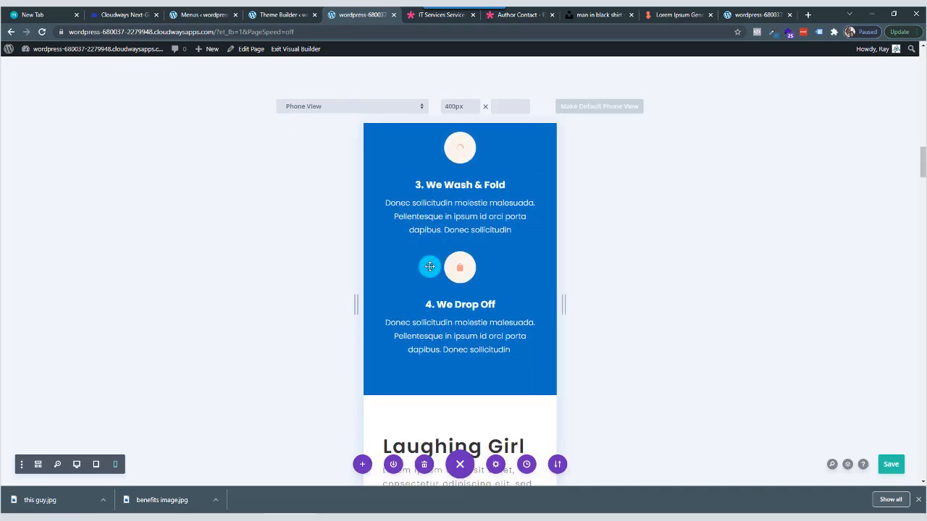
scroll(430, 267, "down", 6)
scroll(430, 266, "down", 6)
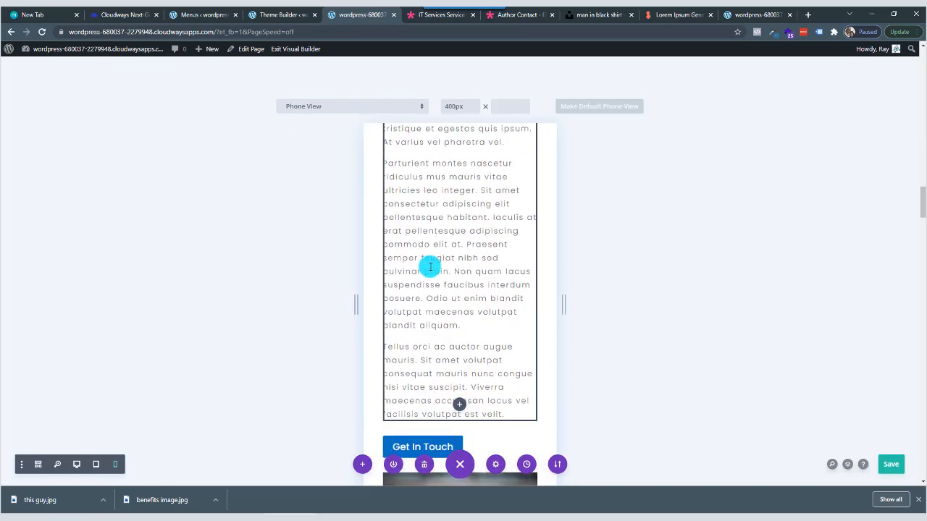
scroll(430, 266, "down", 5)
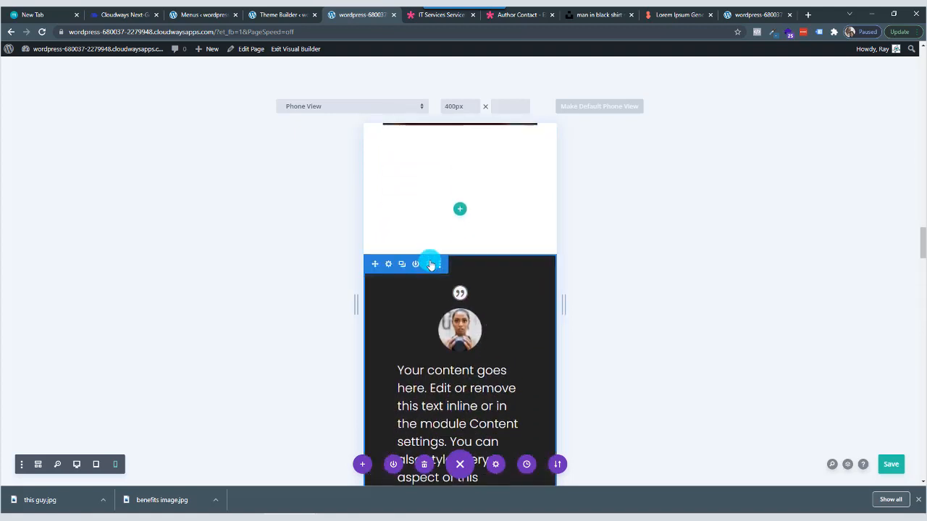
Delete the empty section directly above the dark testimonial section.
left_click_drag(430, 265, 427, 203)
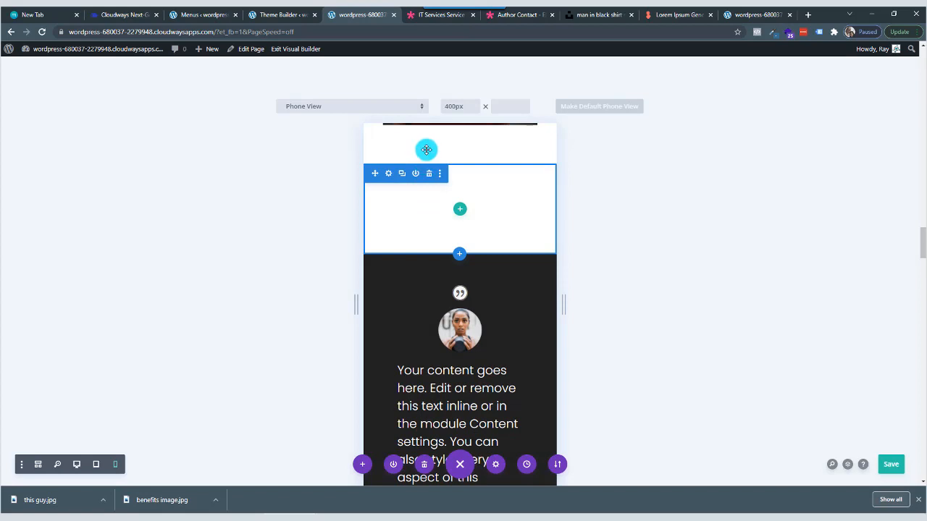
left_click_drag(426, 150, 430, 184)
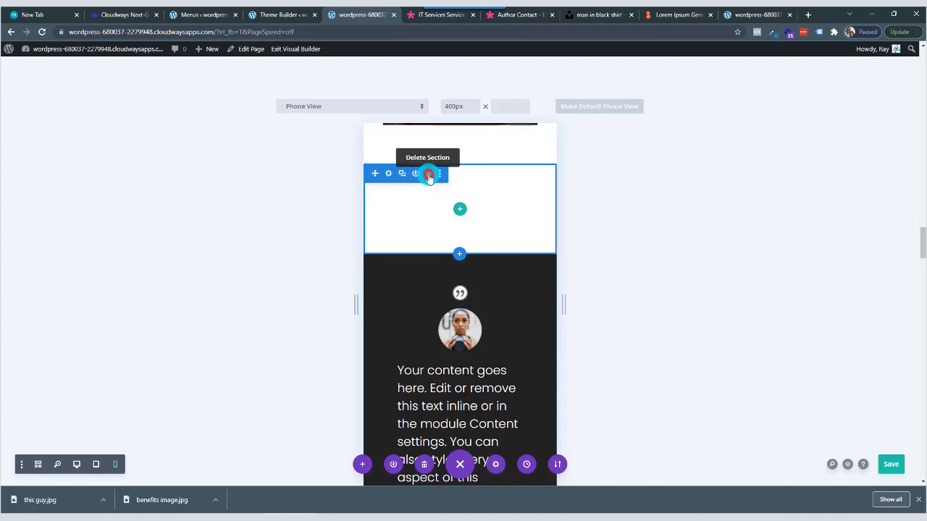
left_click(428, 174)
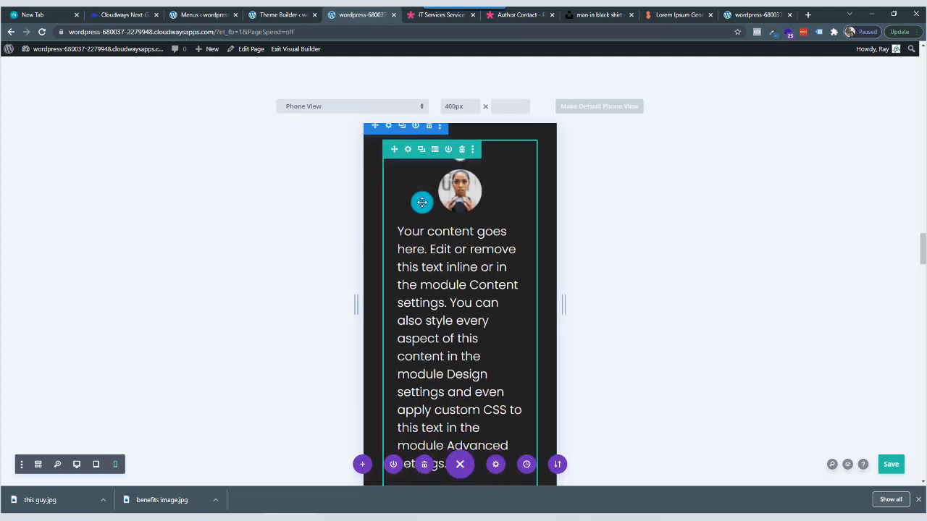
Set the phone-specific Heading 2 text size of the Generate Lorem Ipsum placeholder text module to 31px and apply the settings.
scroll(422, 202, "down", 2)
scroll(422, 202, "down", 3)
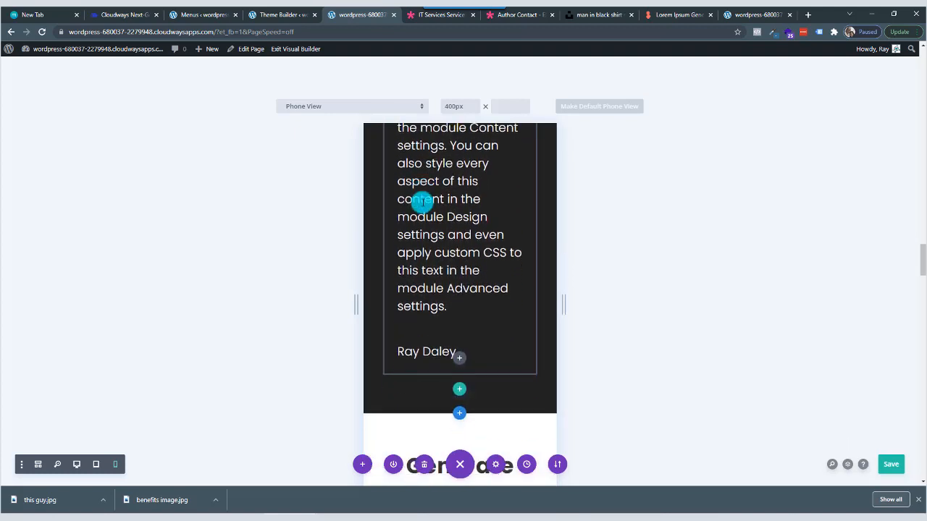
scroll(422, 202, "down", 2)
scroll(422, 202, "down", 2)
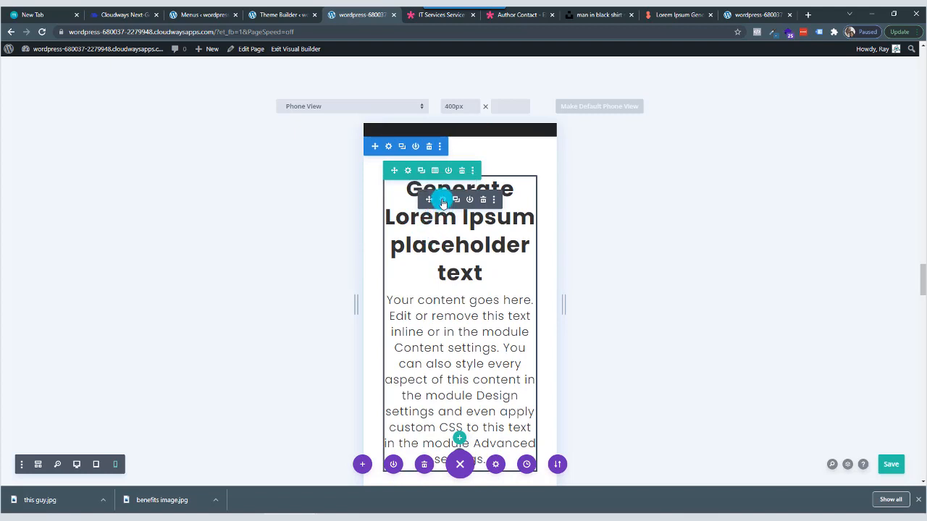
left_click(442, 201)
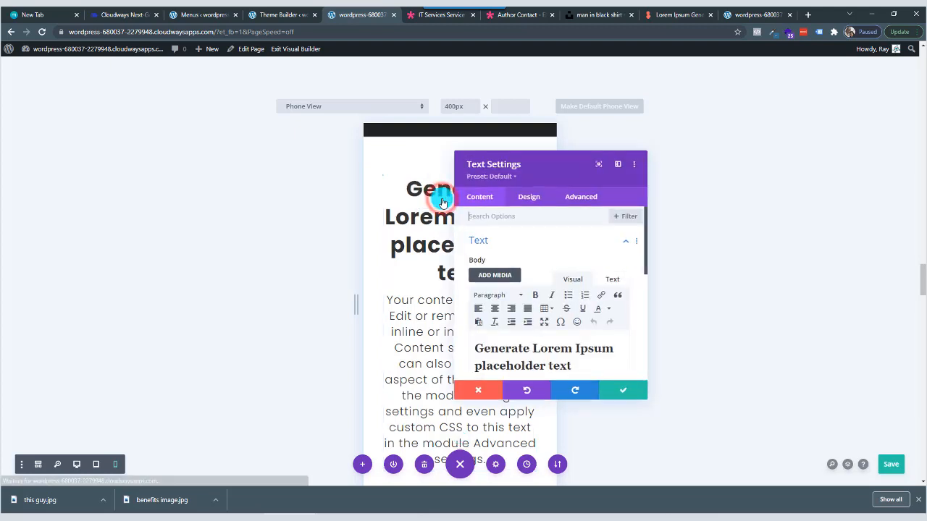
left_click_drag(538, 161, 707, 124)
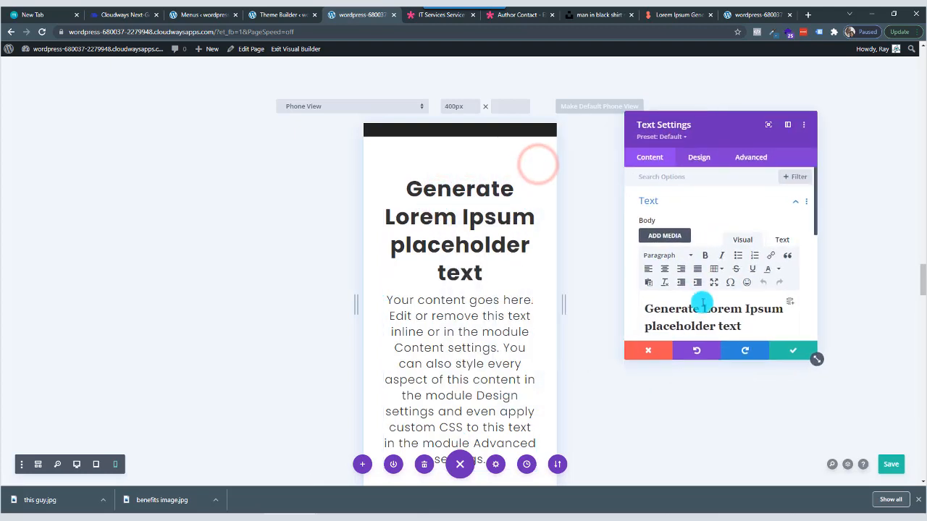
left_click(701, 158)
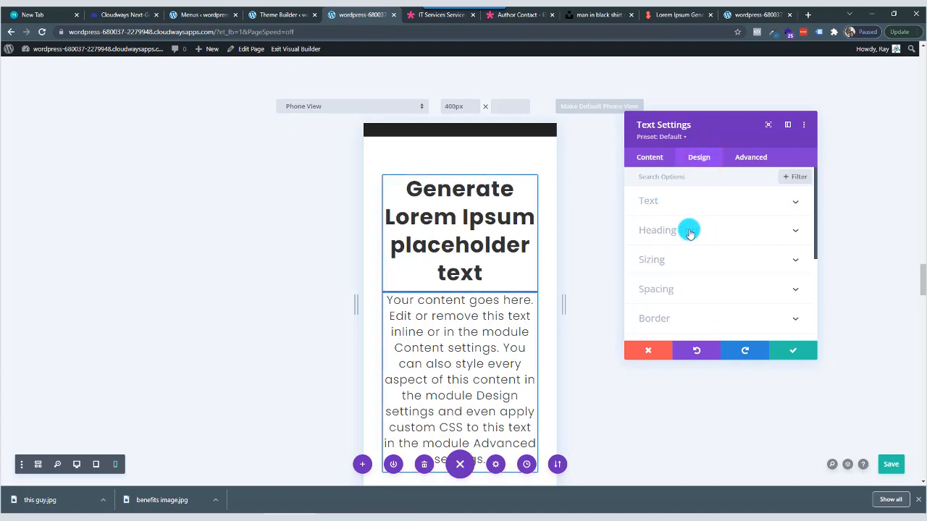
left_click(689, 232)
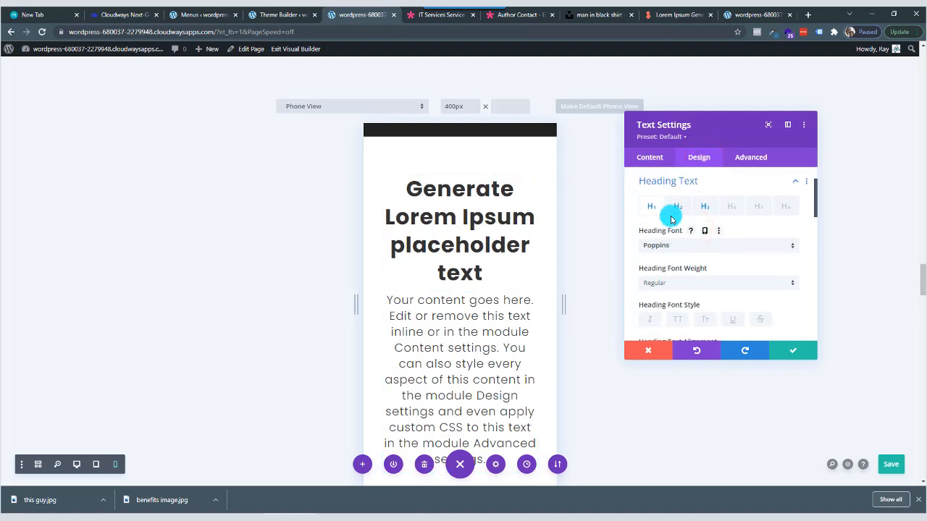
left_click(680, 208)
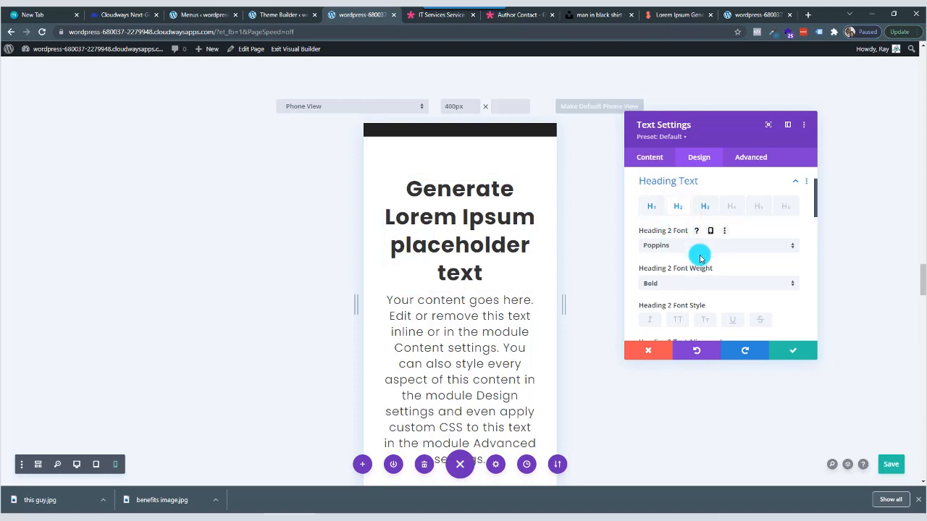
scroll(700, 259, "down", 5)
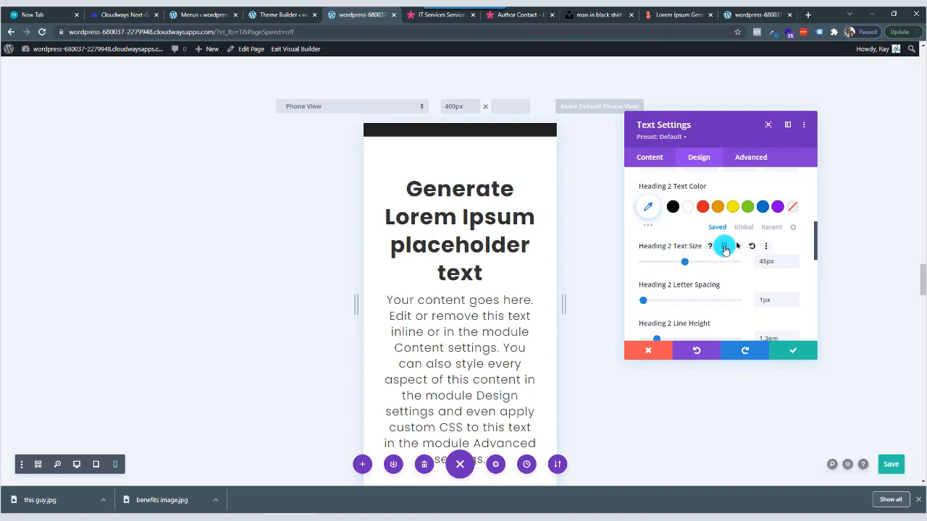
left_click(724, 247)
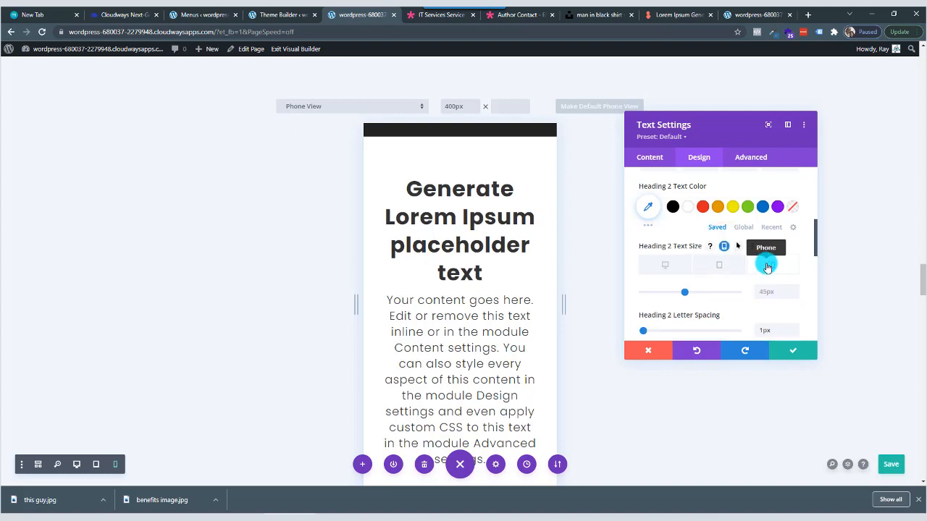
left_click(767, 267)
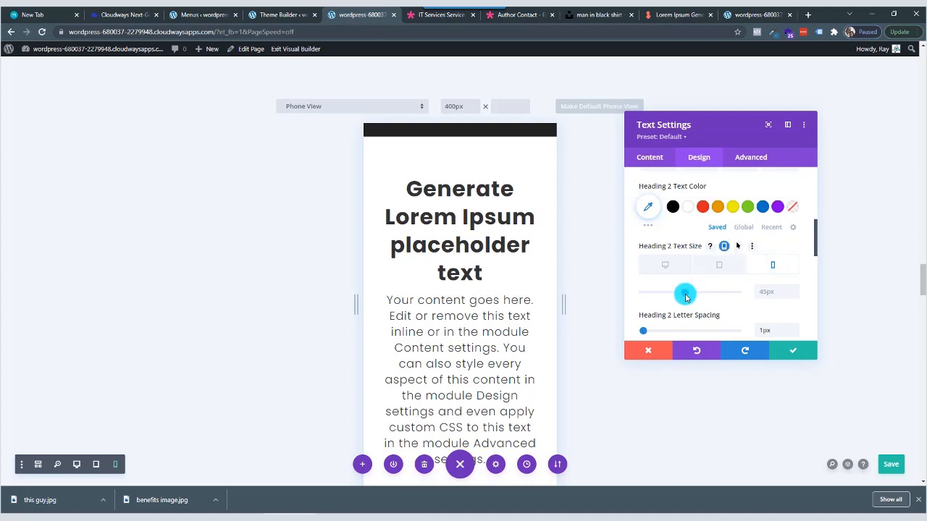
mouse_move(685, 294)
left_mouse_down()
mouse_move(662, 295)
mouse_move(671, 295)
left_mouse_up()
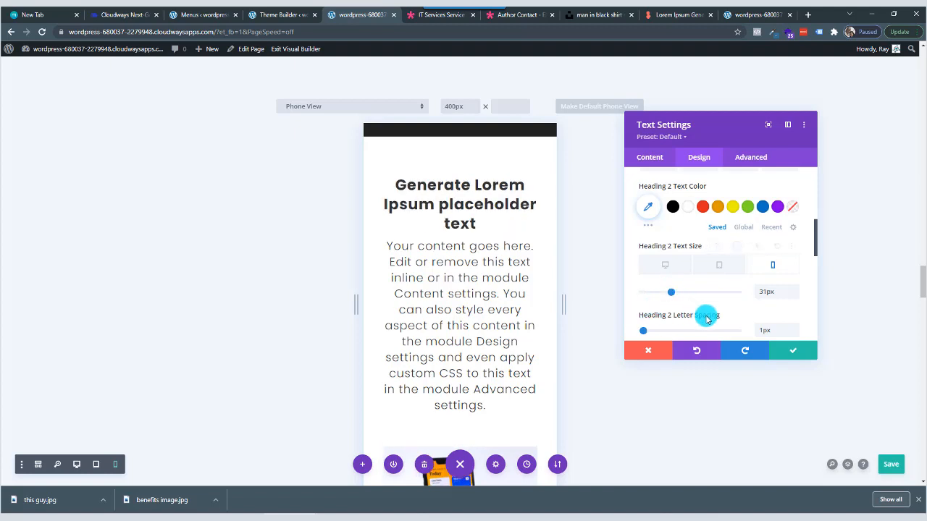
left_click(789, 353)
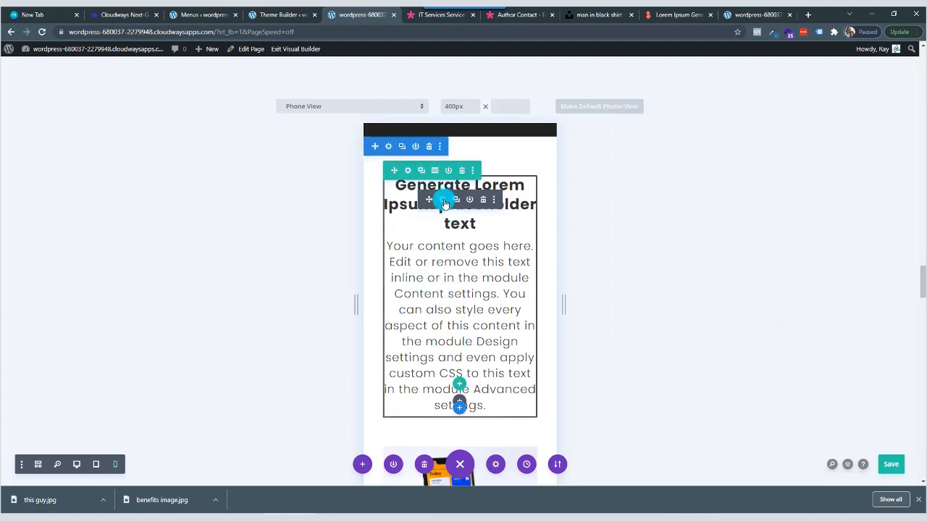
Open the Heading 3 design options of the Generate Lorem Ipsum placeholder text module.
left_click(442, 200)
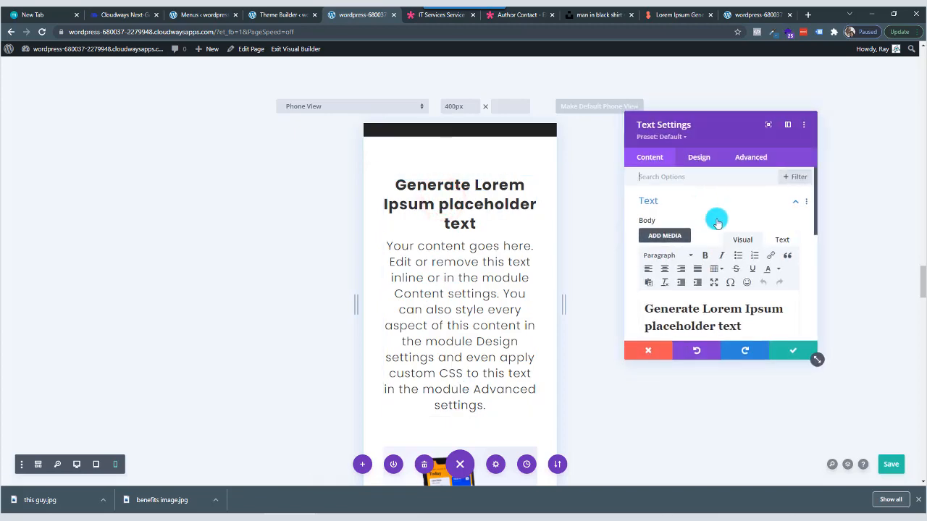
scroll(725, 249, "down", 2)
scroll(725, 249, "down", 5)
scroll(724, 246, "up", 6)
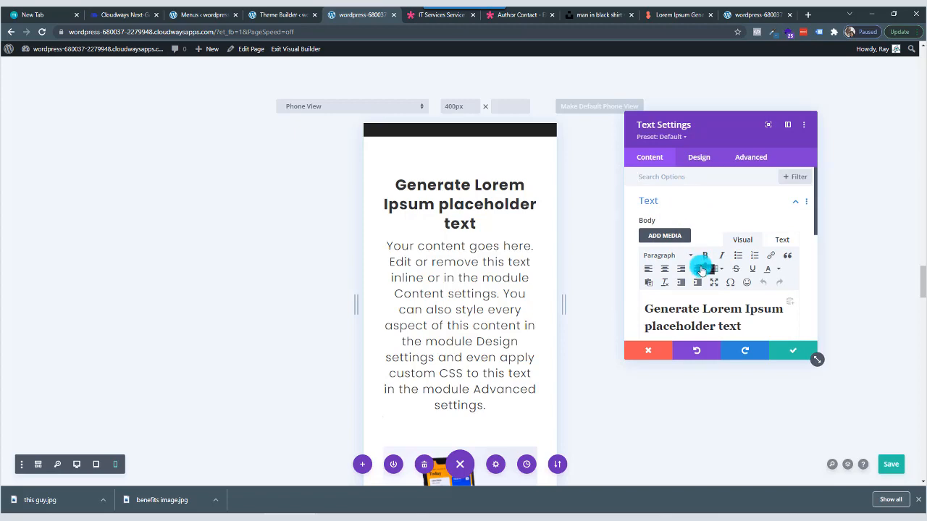
scroll(699, 263, "down", 5)
scroll(701, 270, "up", 3)
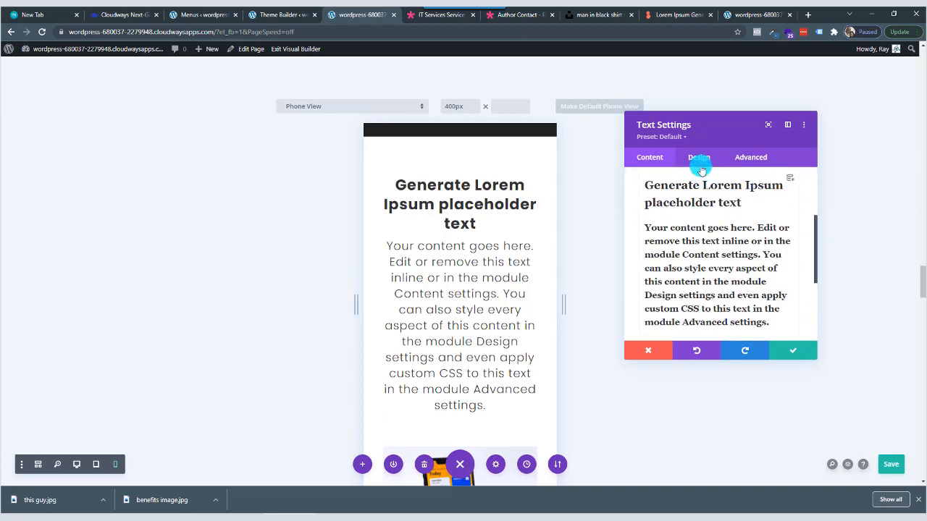
left_click(699, 158)
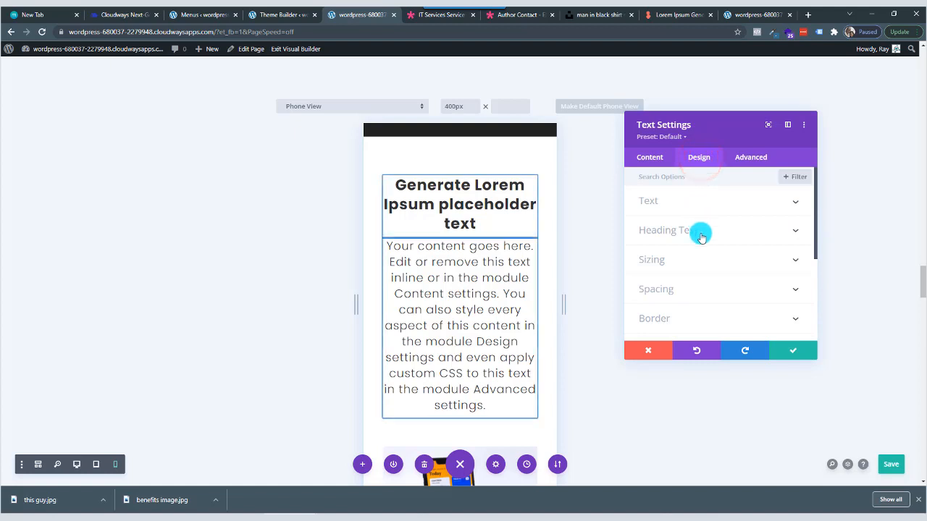
scroll(701, 282, "down", 2)
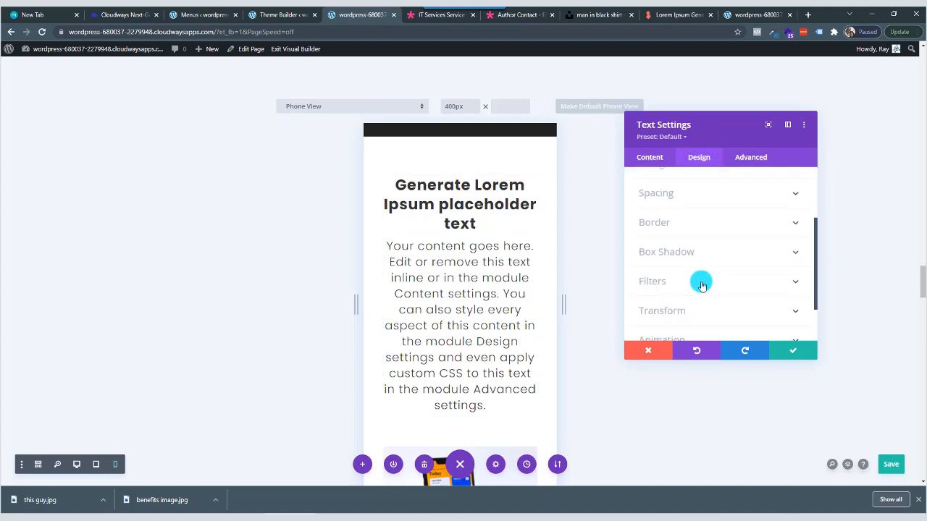
scroll(701, 285, "up", 3)
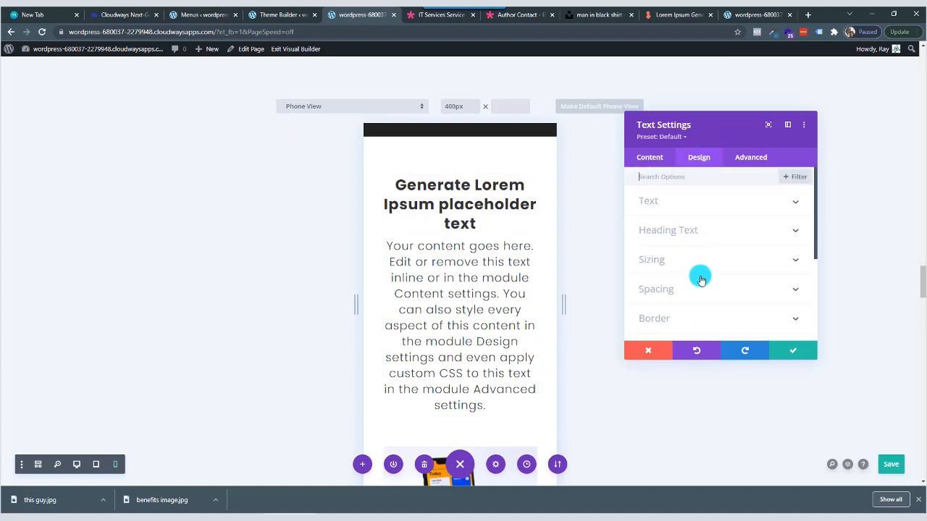
left_click(698, 231)
left_click(703, 208)
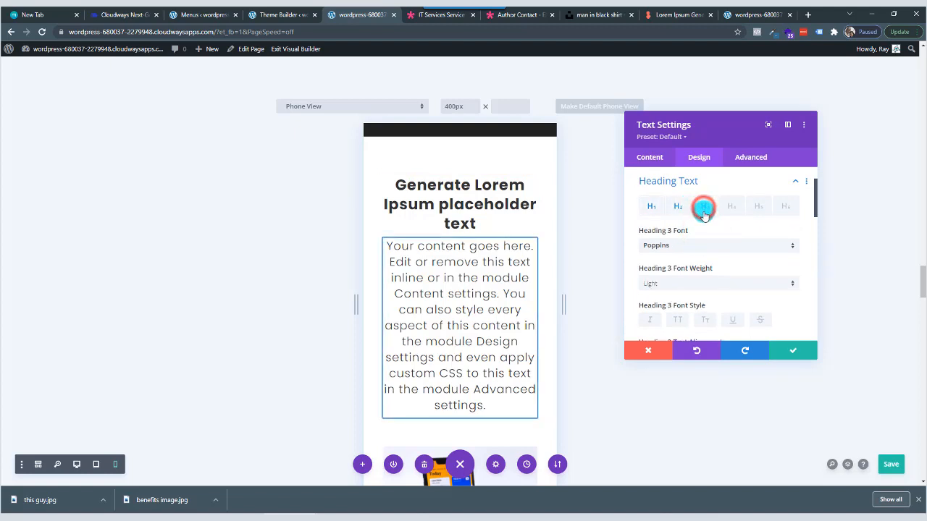
Set the phone-specific Heading 3 text size of the placeholder text module to 19px.
scroll(703, 248, "down", 4)
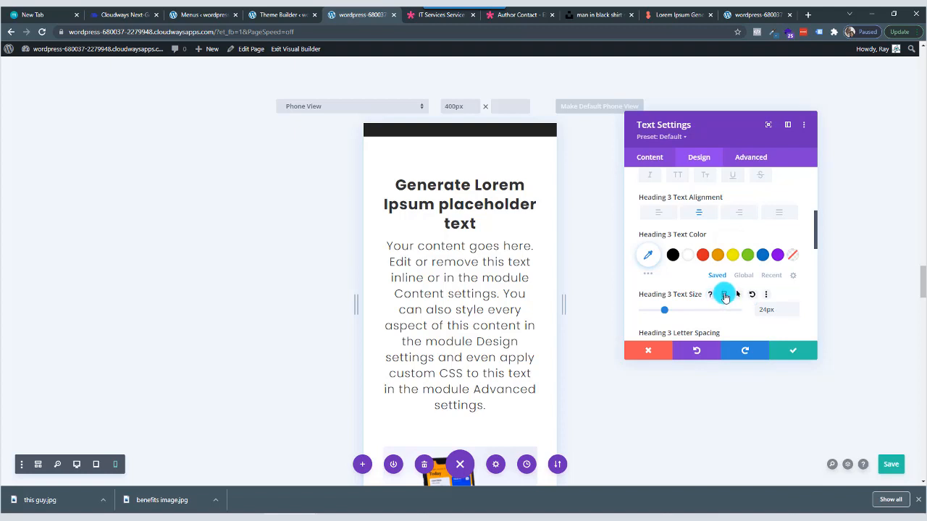
left_click(724, 294)
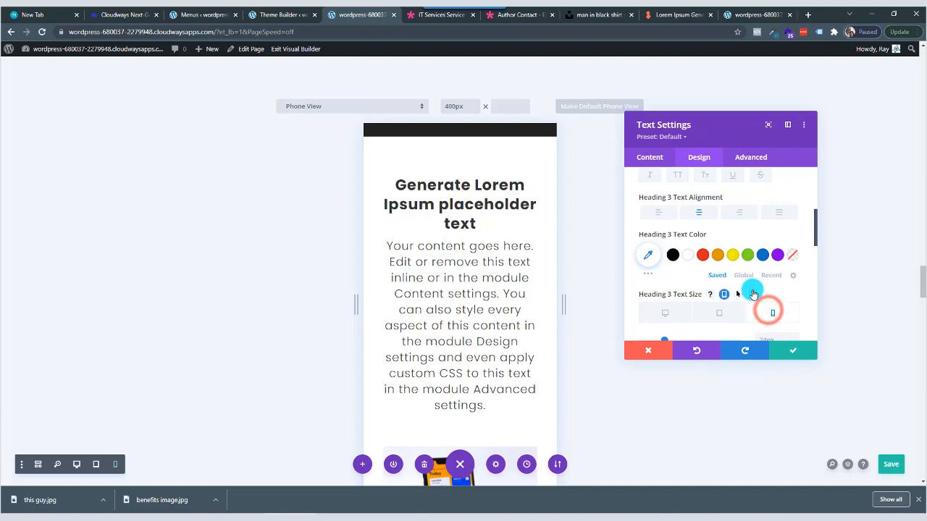
scroll(753, 304, "down", 1)
left_click(673, 247)
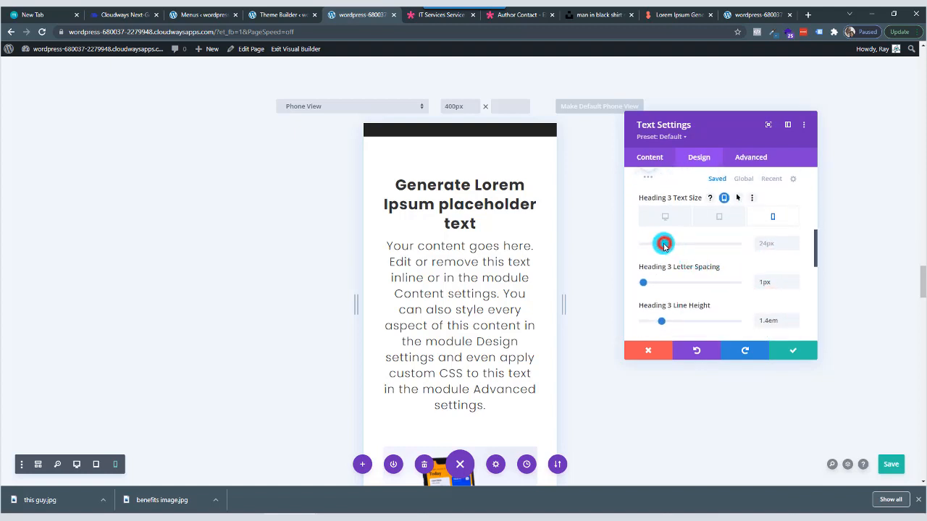
left_click_drag(664, 245, 660, 246)
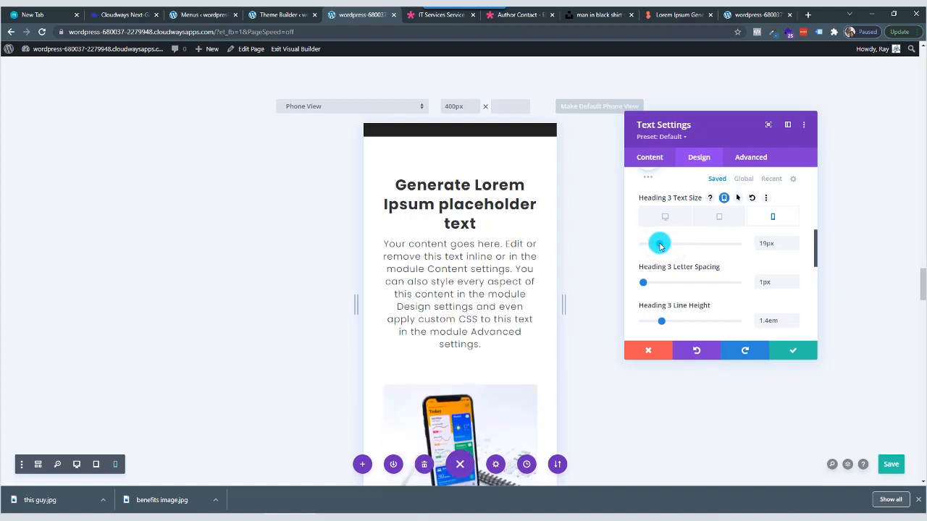
left_click(795, 240)
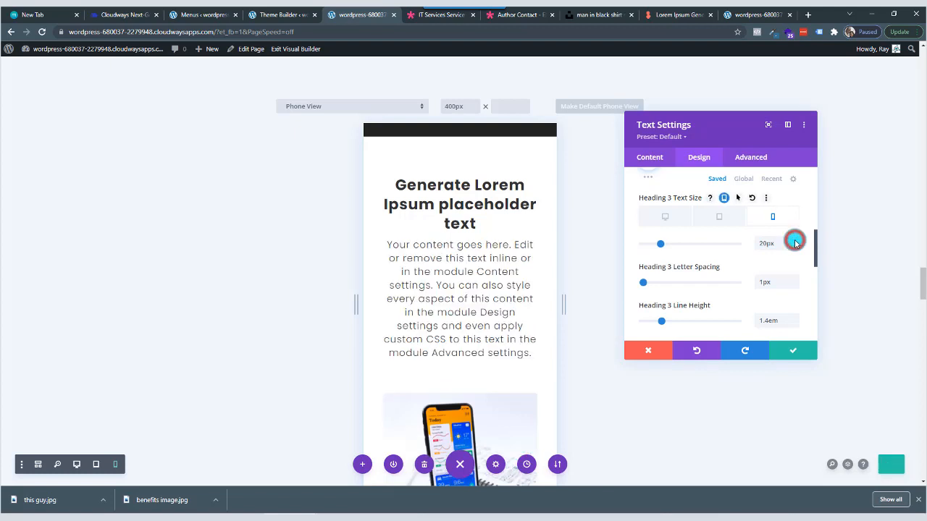
left_click(794, 244)
left_click(794, 245)
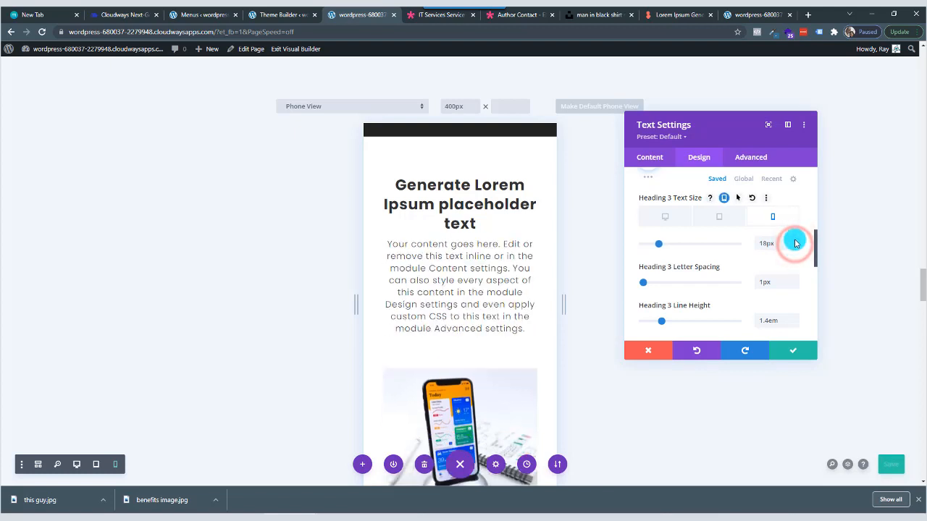
left_click(794, 240)
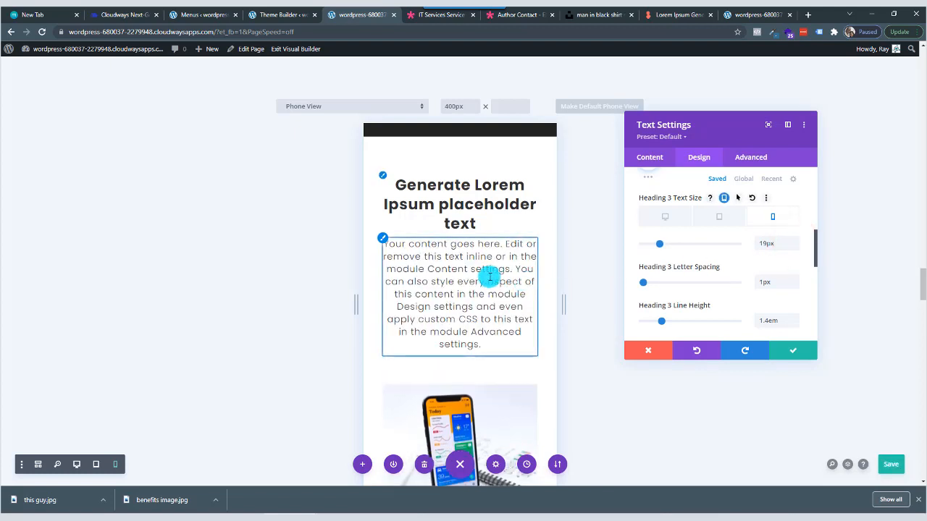
Check the phone layout below the placeholder text, apply the text module's settings and save the page.
scroll(490, 277, "down", 3)
scroll(490, 276, "down", 2)
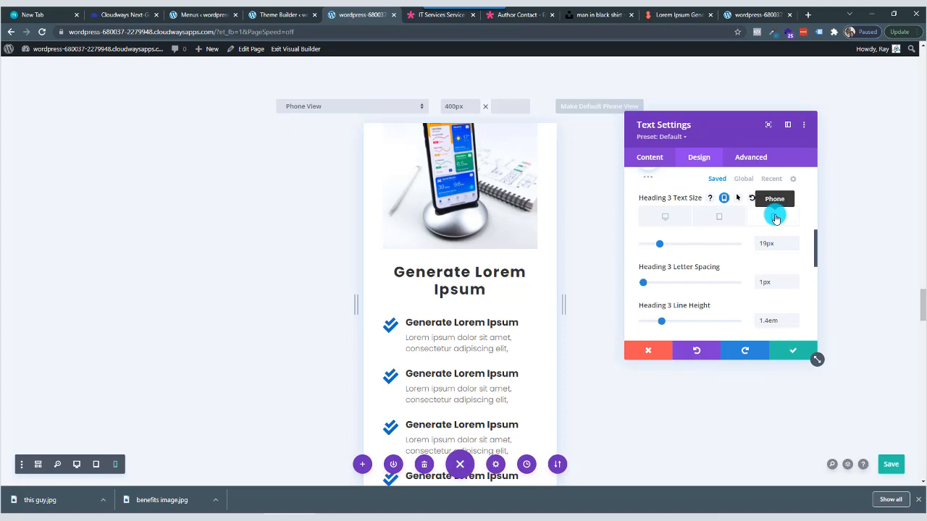
left_click(715, 219)
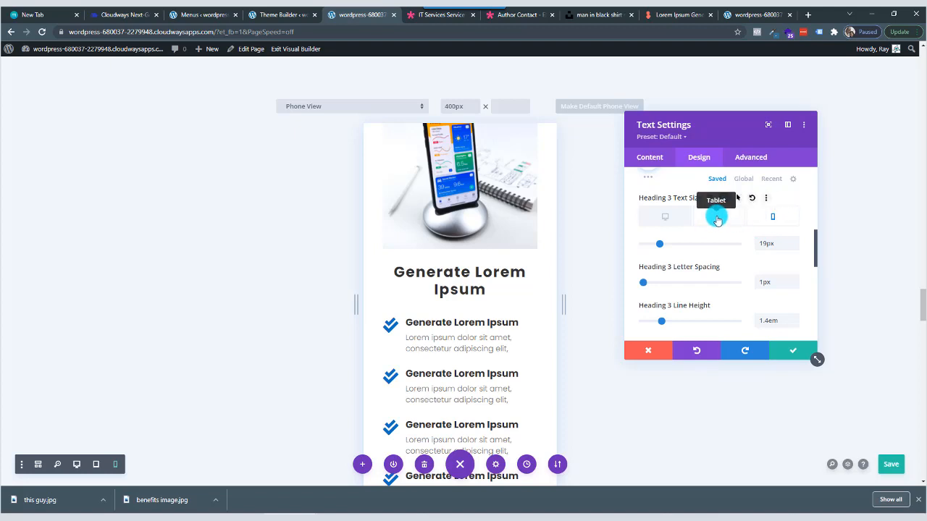
left_click(663, 218)
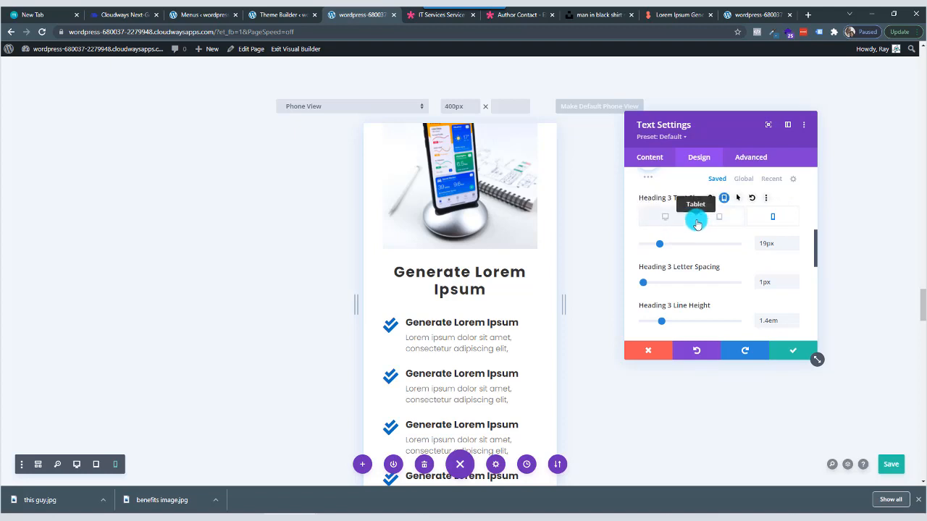
left_click(792, 353)
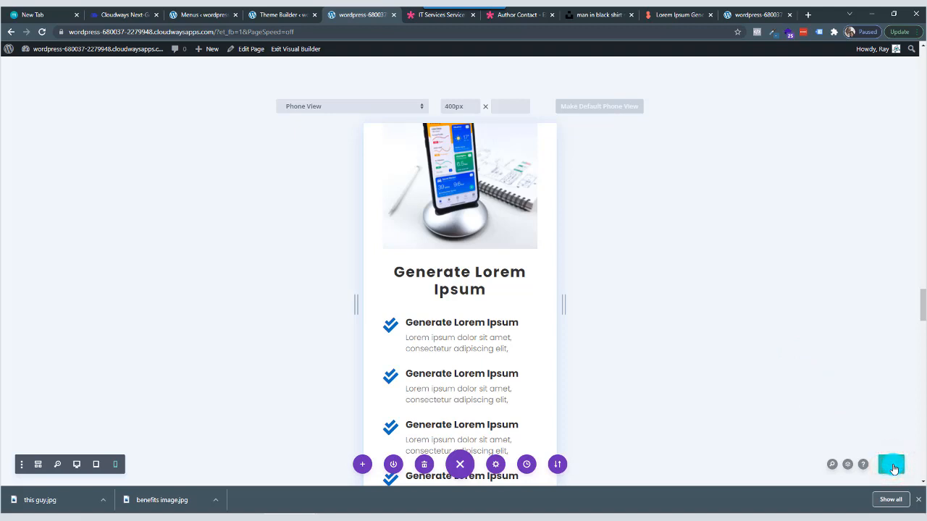
Switch the page to desktop view and examine the layout from the hero header down to the footer.
left_click(78, 465)
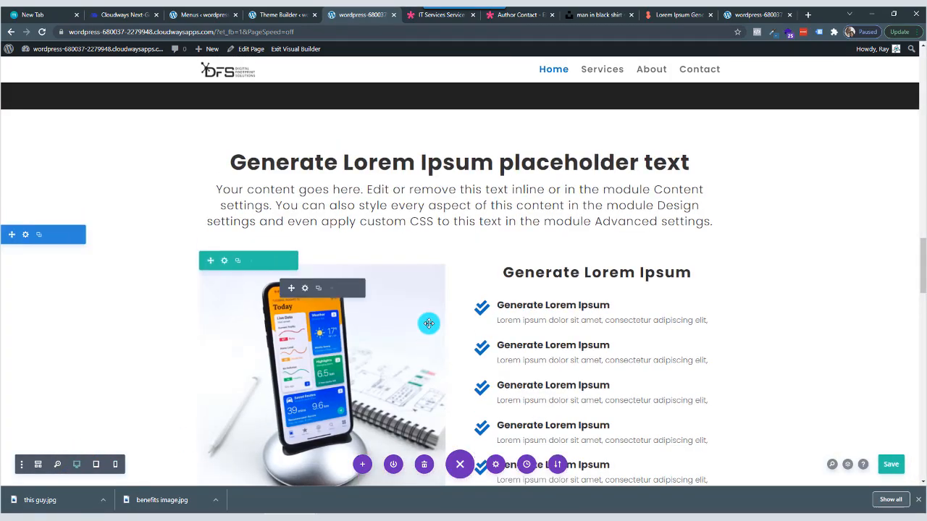
scroll(428, 323, "up", 6)
scroll(428, 324, "up", 15)
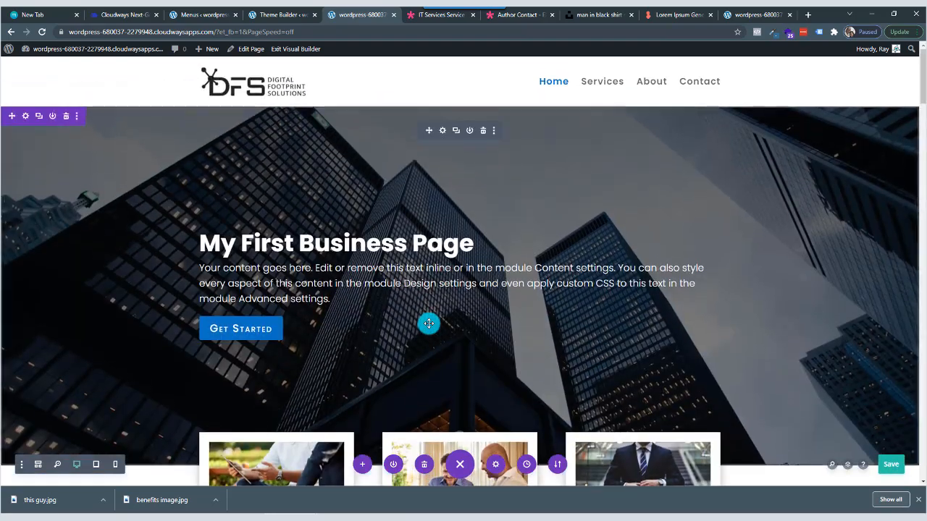
scroll(428, 324, "down", 8)
scroll(429, 323, "down", 12)
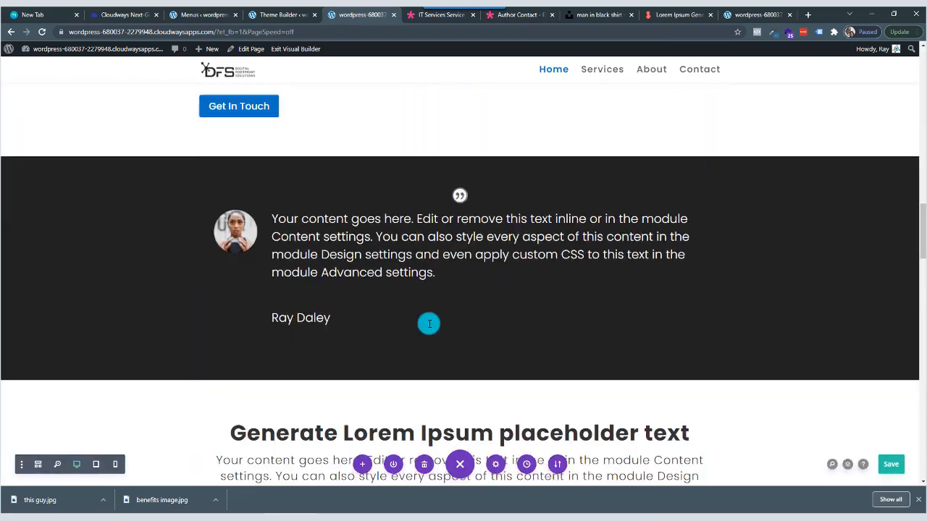
scroll(428, 324, "down", 15)
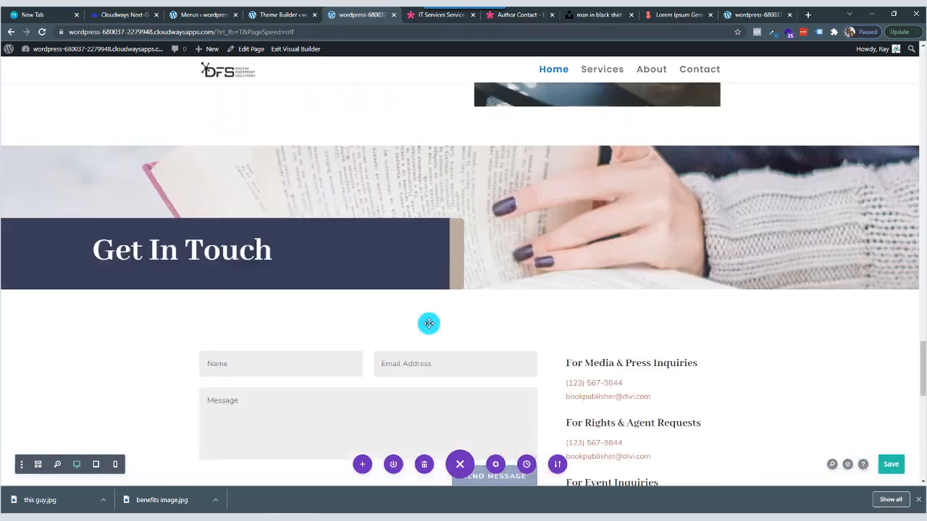
scroll(285, 406, "down", 1)
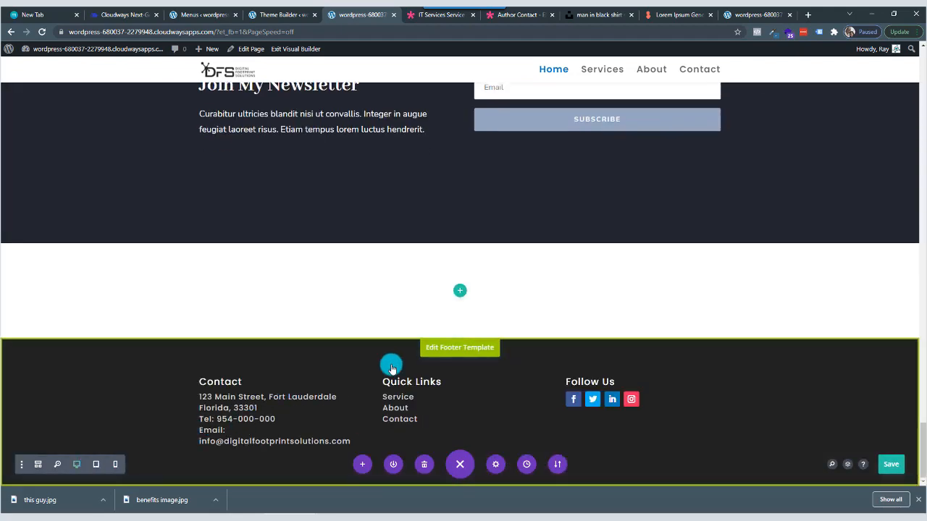
key("Home")
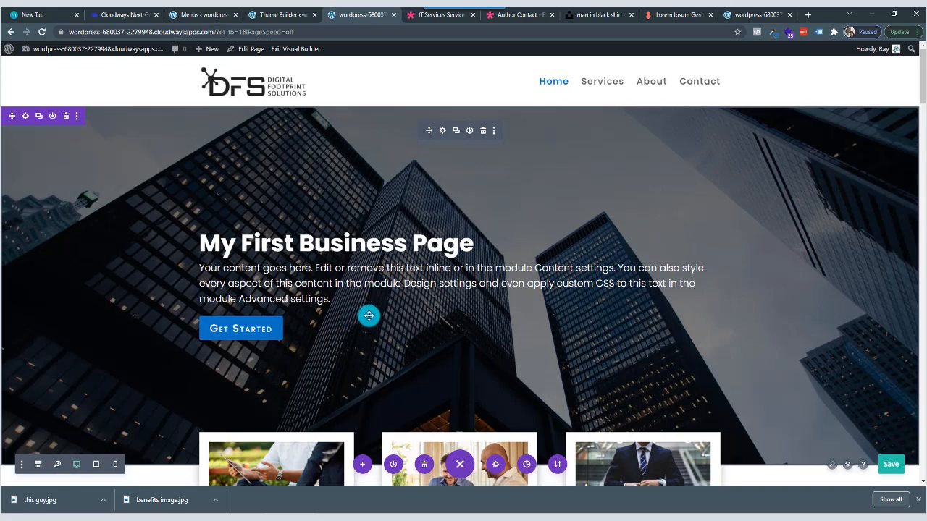